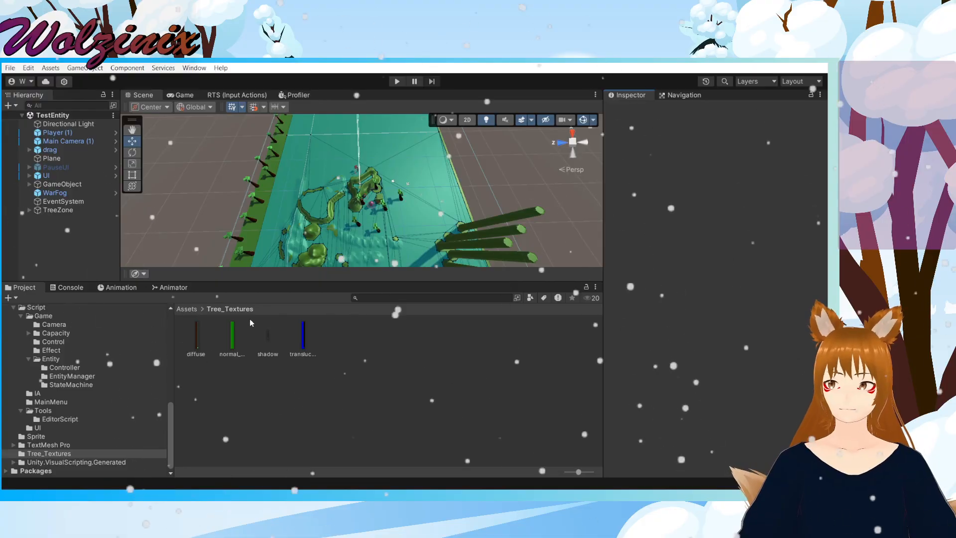
{"action": "left_click", "coordinate": [71, 289]}
{"action": "left_click", "coordinate": [25, 288]}
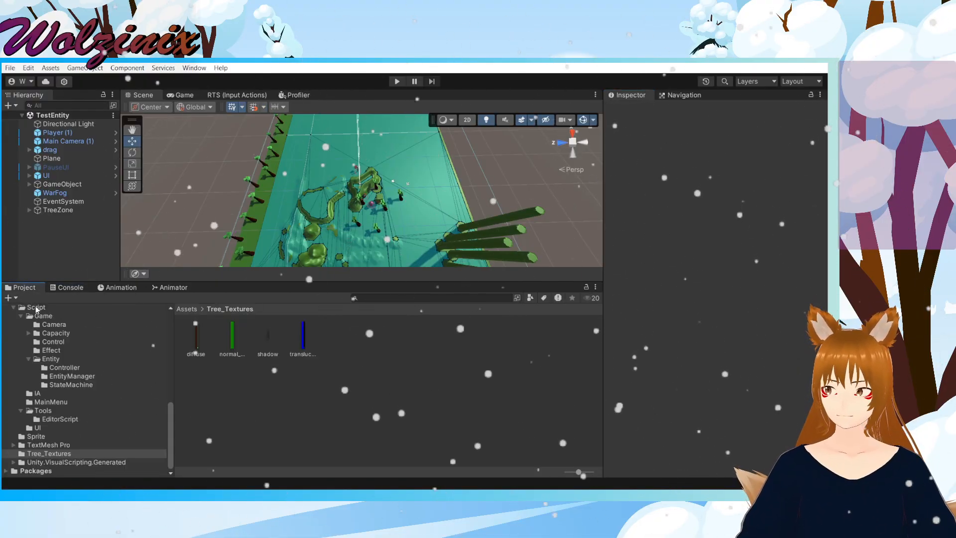
{"action": "scroll", "coordinate": [78, 420], "scroll_direction": "up", "scroll_amount": 10}
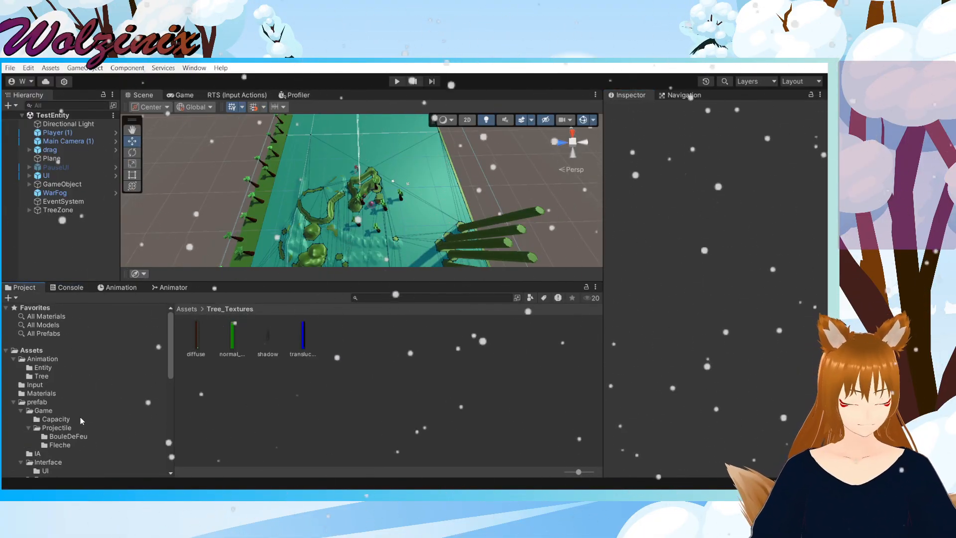
Step: Switch to the RTS repository on GitHub in the browser, refresh it and start a new pull request
{"action": "left_click", "coordinate": [521, 489]}
{"action": "left_click", "coordinate": [521, 489]}
{"action": "key", "text": "alt+Tab"}
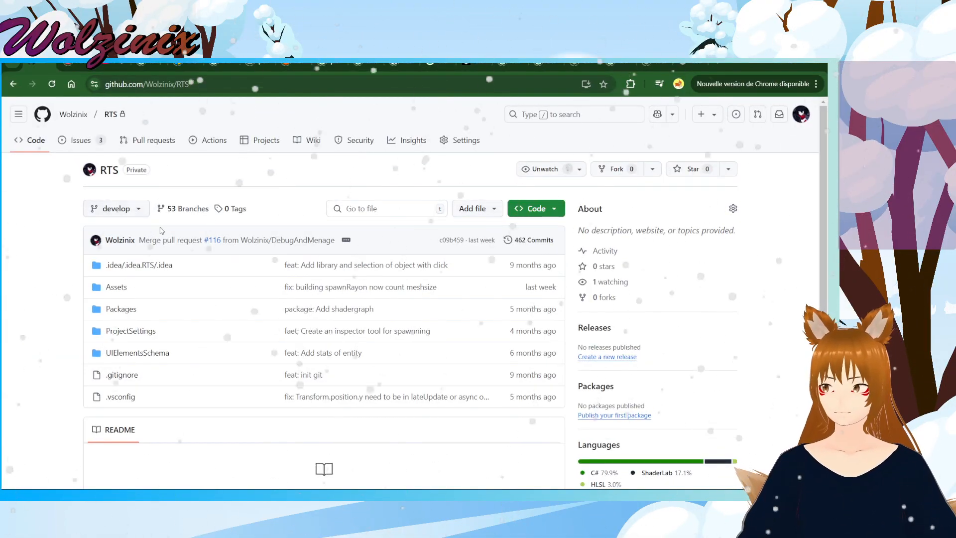
{"action": "left_click", "coordinate": [52, 84]}
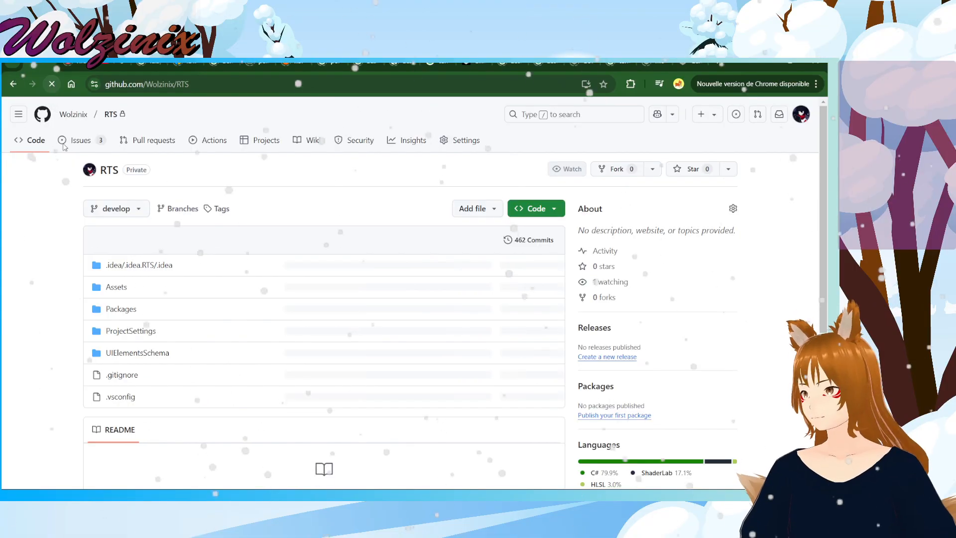
{"action": "left_click", "coordinate": [149, 140]}
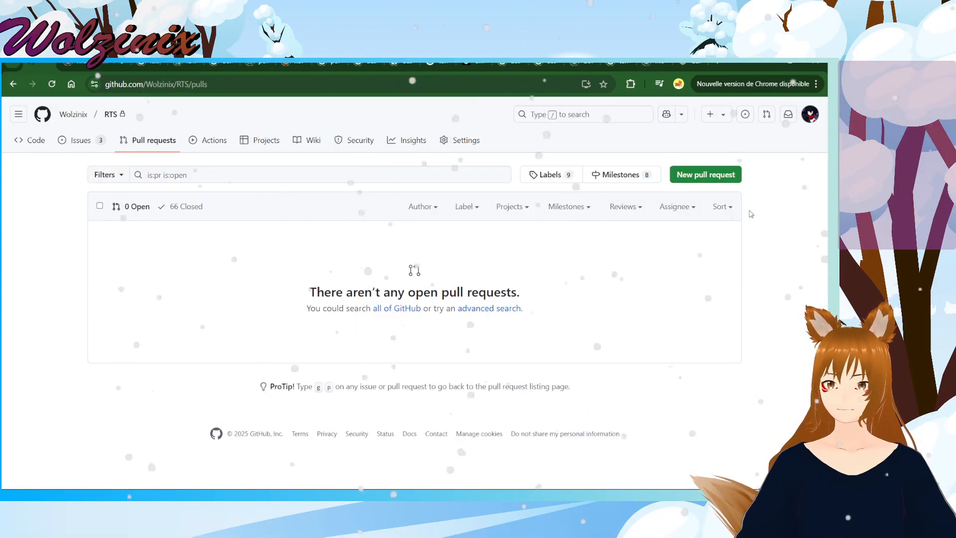
{"action": "left_click", "coordinate": [708, 175]}
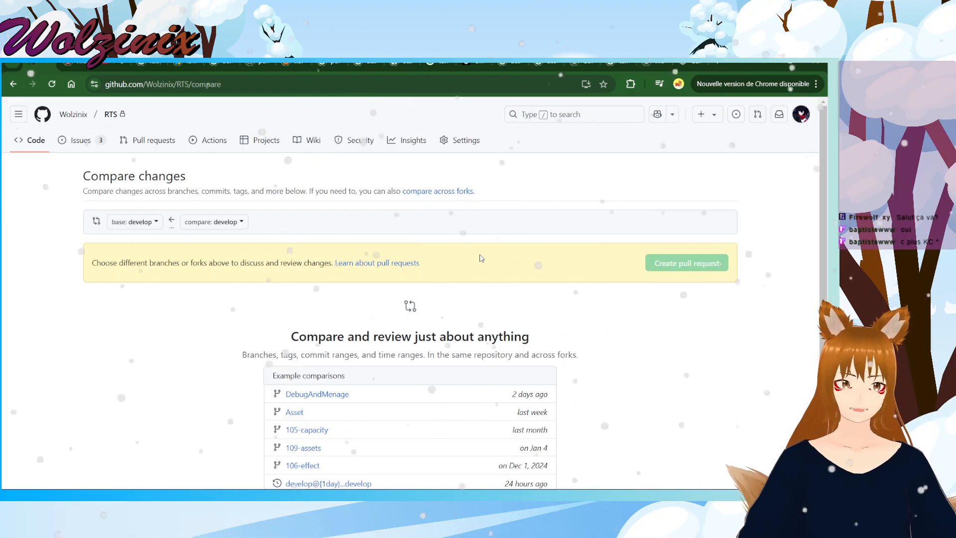
Step: Create a pull request titled "Debug and menage" from the DebugAndMenage branch into develop
{"action": "left_click", "coordinate": [225, 221]}
{"action": "scroll", "coordinate": [258, 336], "scroll_direction": "down", "scroll_amount": 3}
{"action": "scroll", "coordinate": [258, 336], "scroll_direction": "down", "scroll_amount": 3}
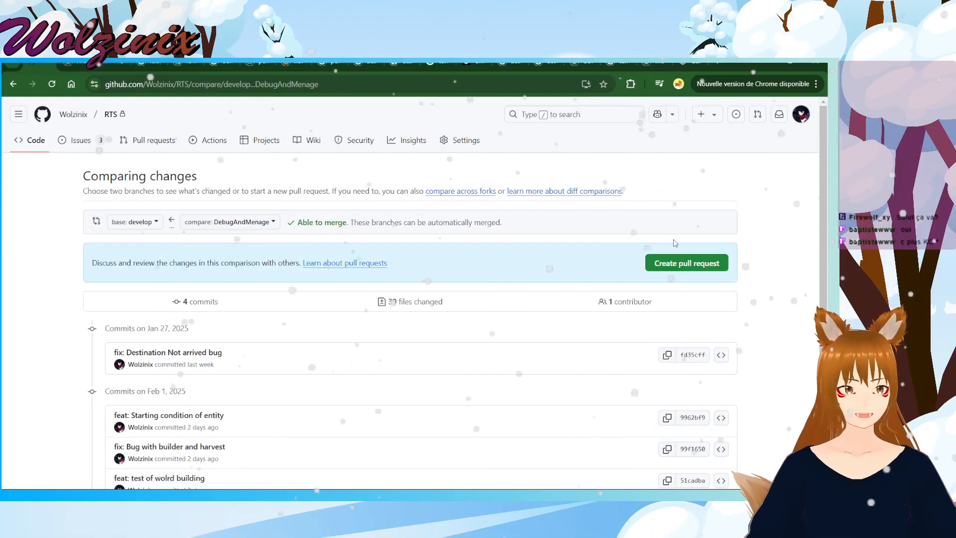
{"action": "left_click", "coordinate": [681, 264]}
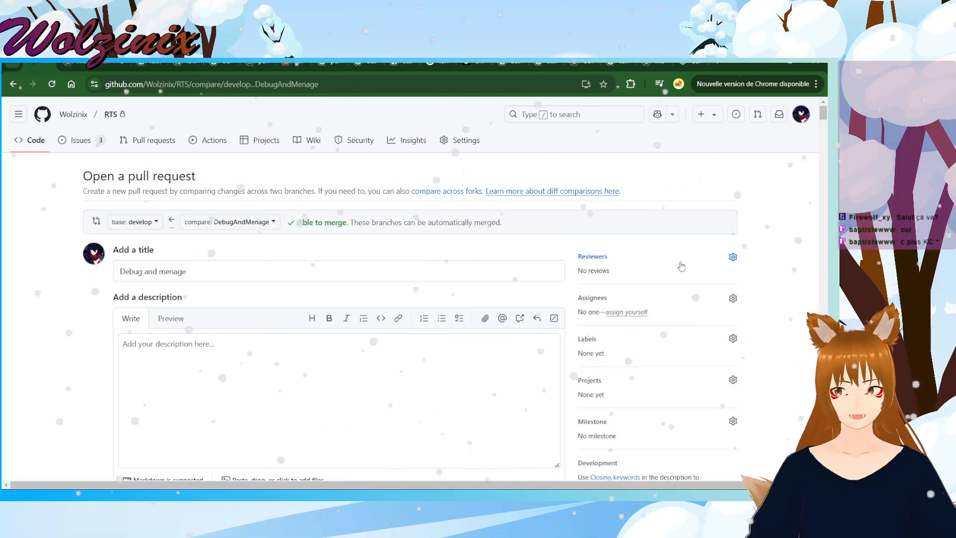
{"action": "scroll", "coordinate": [681, 266], "scroll_direction": "down", "scroll_amount": 2}
{"action": "left_click", "coordinate": [503, 403]}
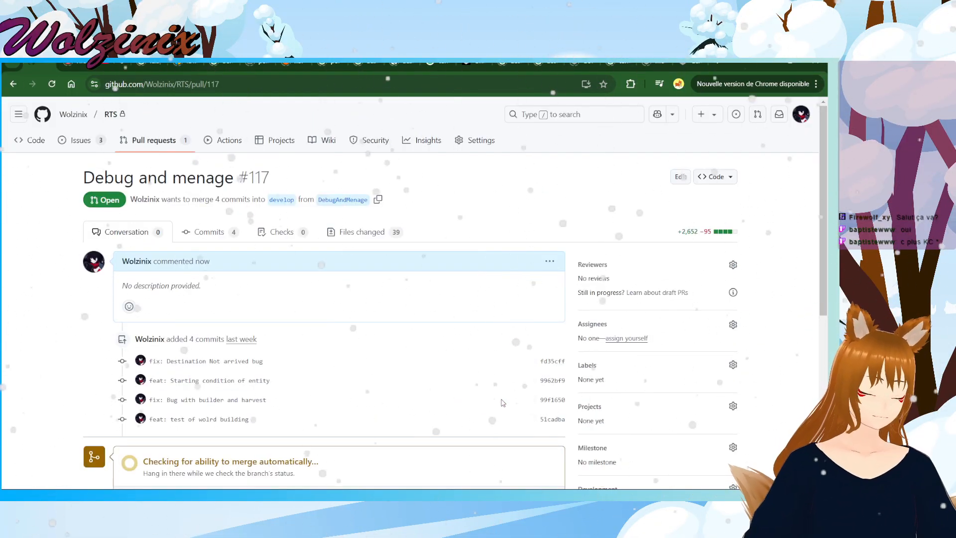
Step: Merge the "Debug and menage" pull request into develop and return to the repository's code page
{"action": "scroll", "coordinate": [498, 398], "scroll_direction": "down", "scroll_amount": 4}
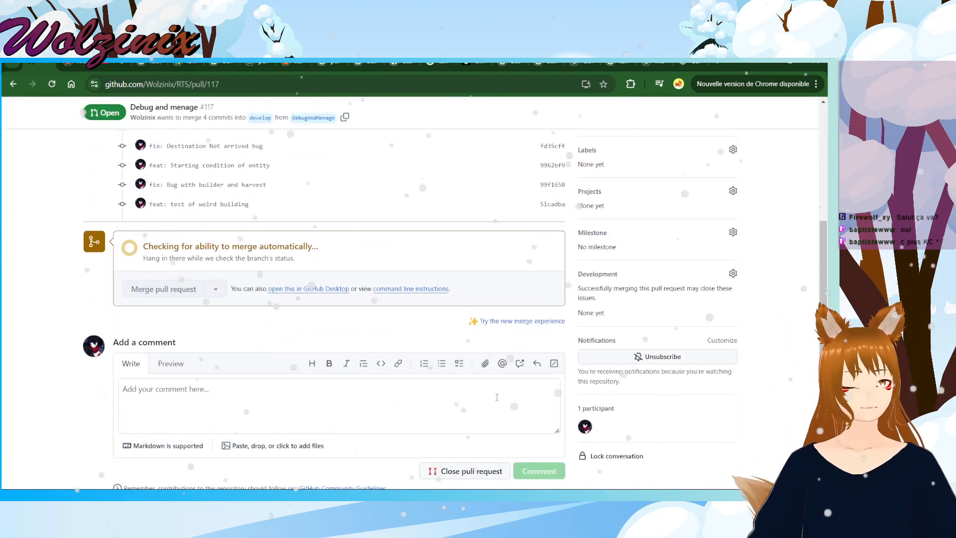
{"action": "left_click", "coordinate": [153, 331]}
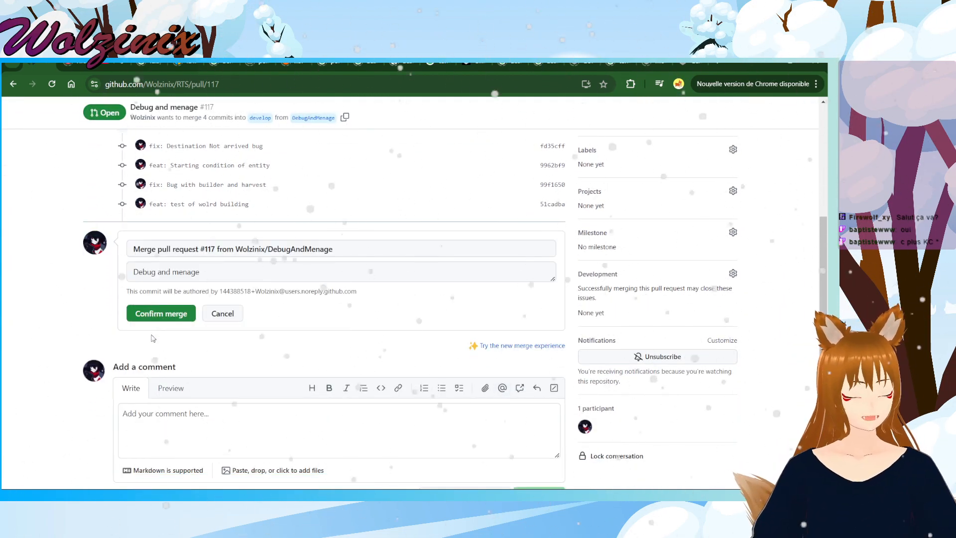
{"action": "left_click", "coordinate": [159, 313]}
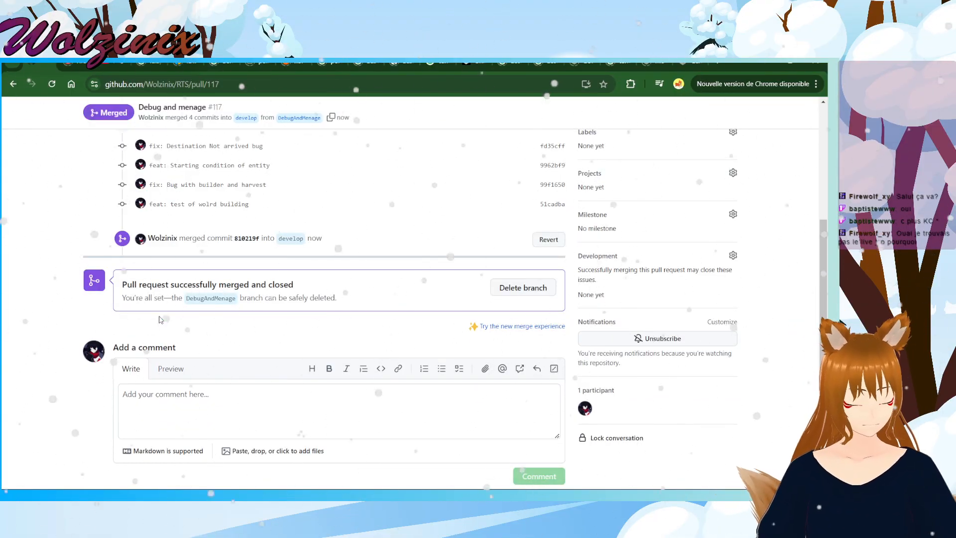
{"action": "scroll", "coordinate": [159, 319], "scroll_direction": "up", "scroll_amount": 5}
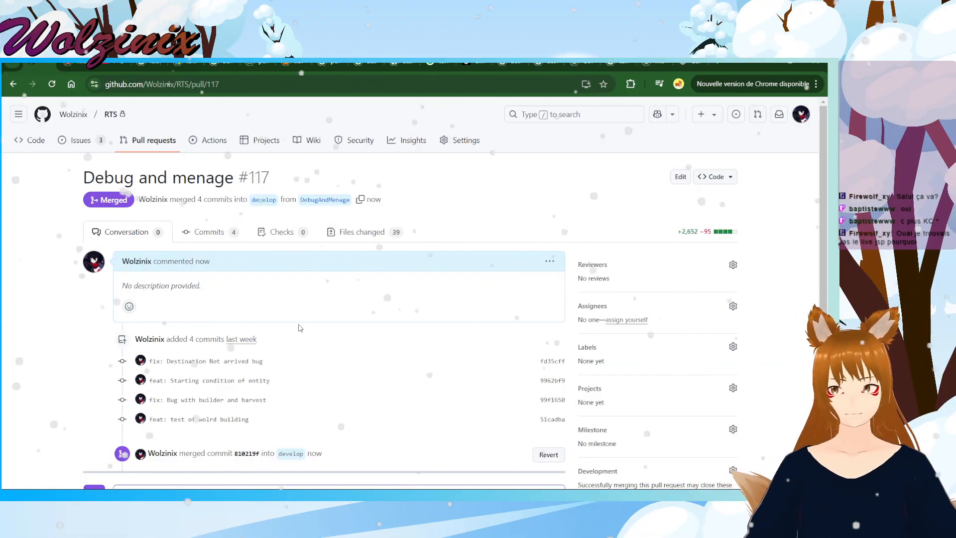
{"action": "scroll", "coordinate": [239, 269], "scroll_direction": "down", "scroll_amount": 5}
{"action": "scroll", "coordinate": [225, 283], "scroll_direction": "up", "scroll_amount": 5}
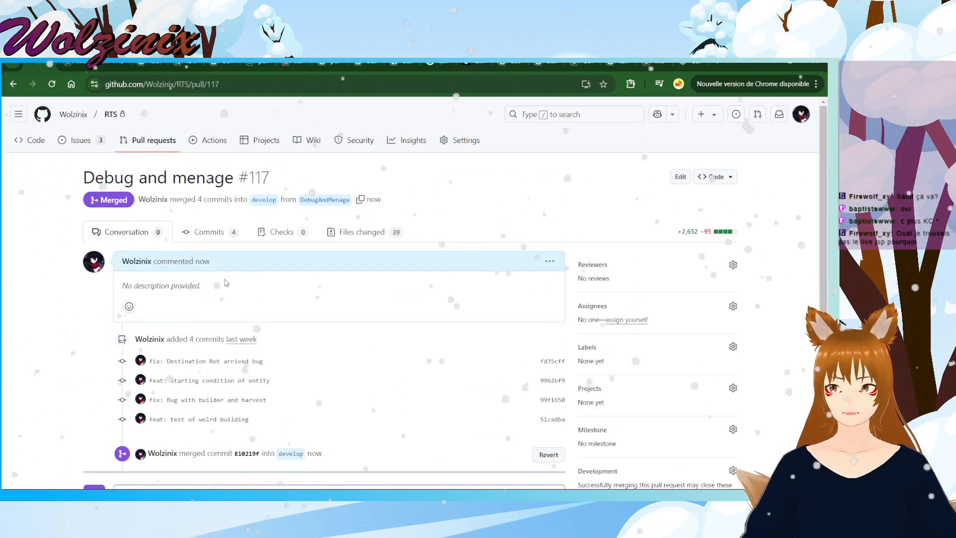
{"action": "left_click", "coordinate": [36, 146]}
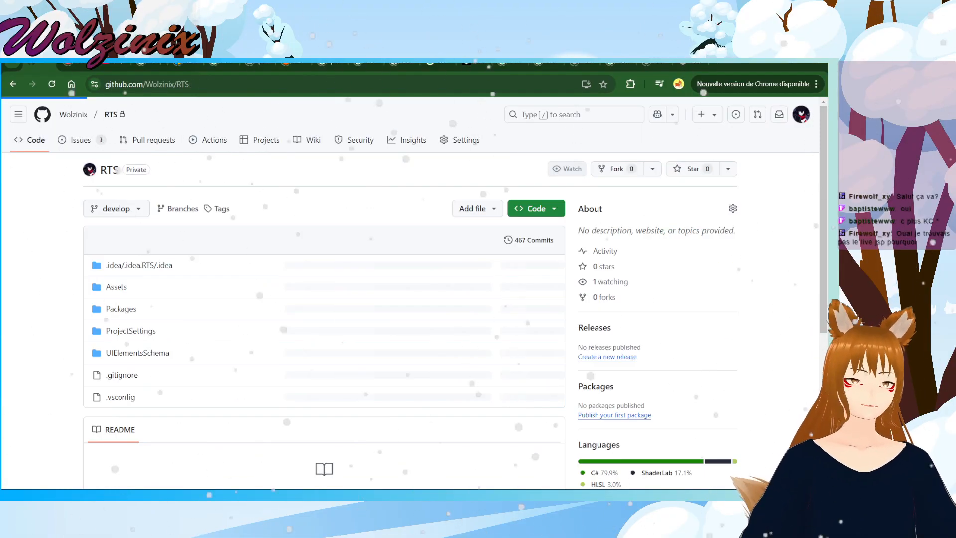
Step: Switch to the Git Bash terminal, check out the develop branch with git checkout develop and update it with git pull
{"action": "key", "text": "alt+Tab"}
{"action": "type", "text": "g"}
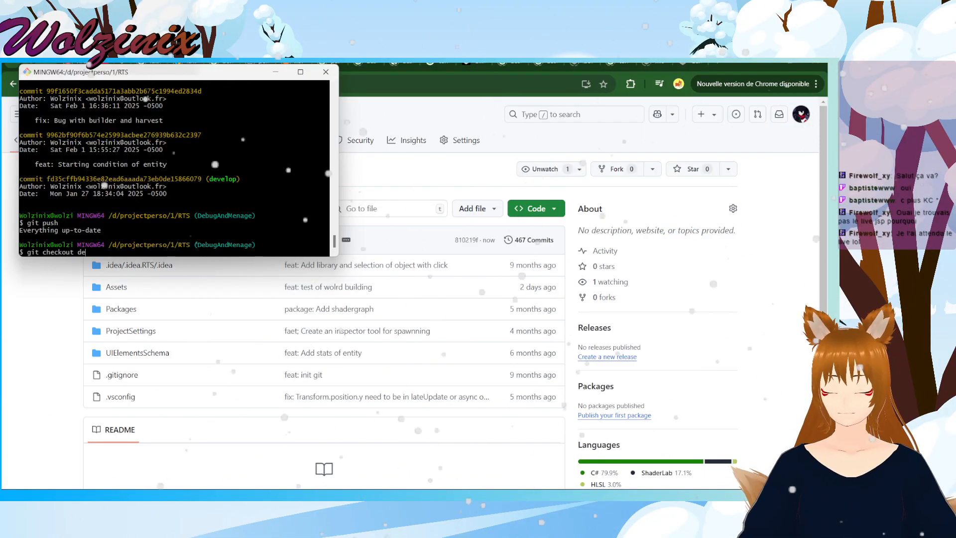
{"action": "type", "text": "it checkout develop"}
{"action": "key", "text": "Return"}
{"action": "type", "text": "git pull"}
{"action": "key", "text": "Return"}
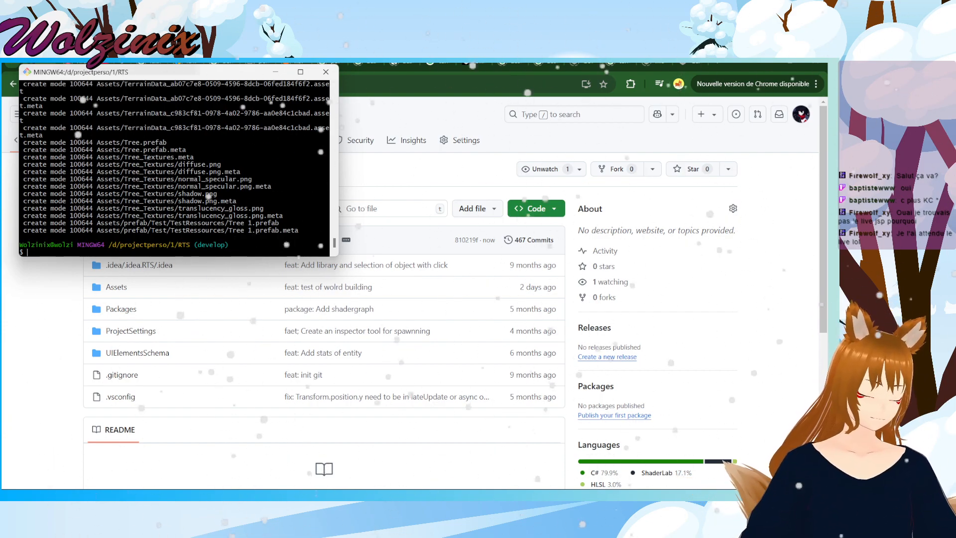
Step: Return to the Unity editor and examine the TestEntity scene's terrain, hills and trees from several angles and distances
{"action": "left_click", "coordinate": [473, 187]}
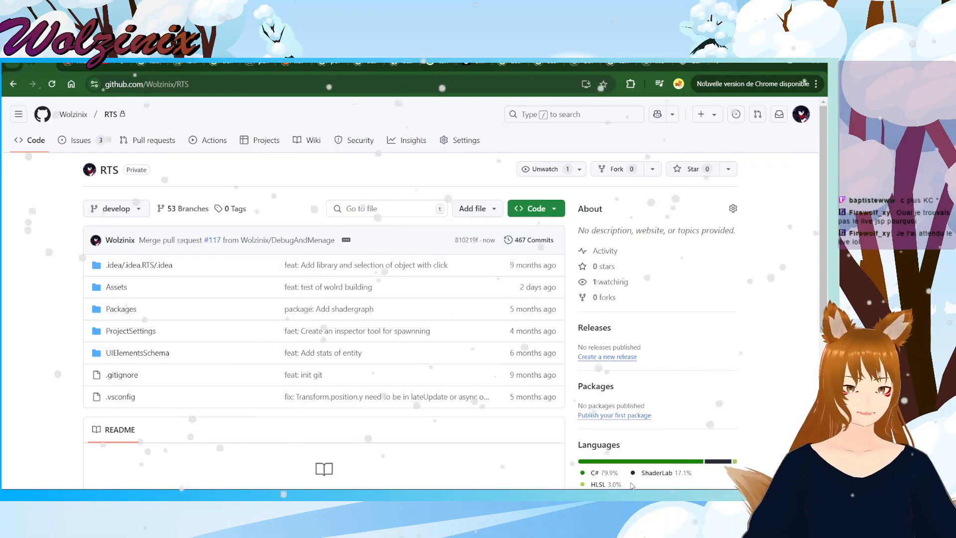
{"action": "mouse_move", "coordinate": [628, 493]}
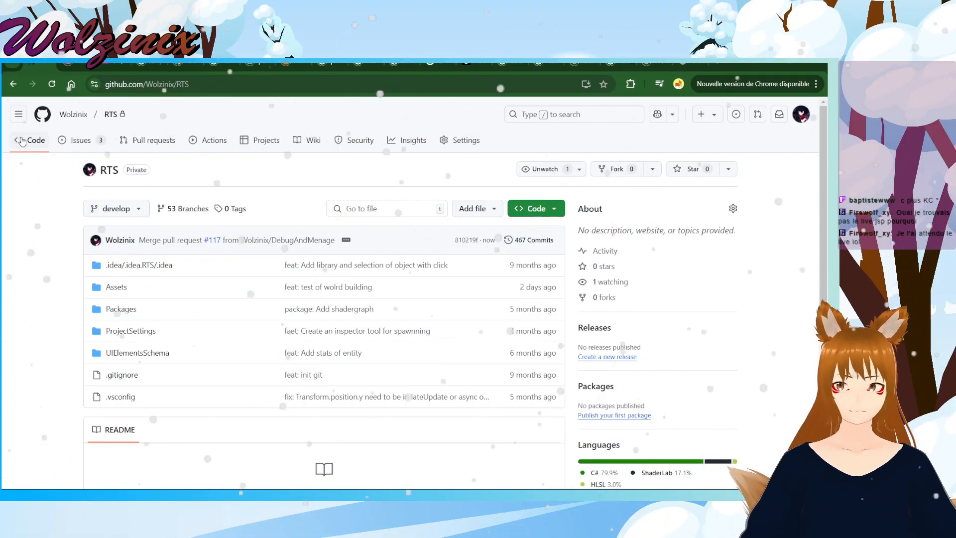
{"action": "key", "text": "alt+Tab"}
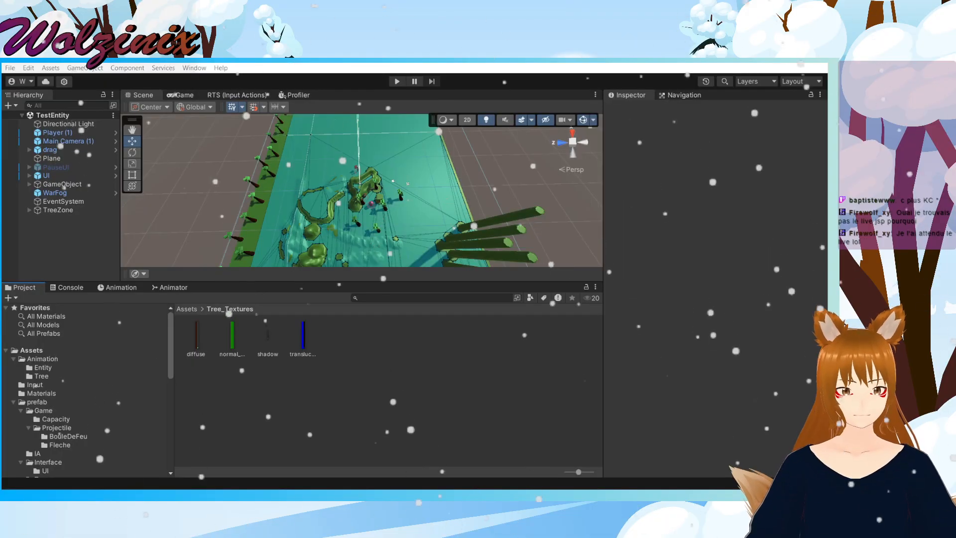
{"action": "left_click", "coordinate": [441, 296]}
{"action": "middle_click_drag", "start_coordinate": [448, 224], "coordinate": [485, 212]}
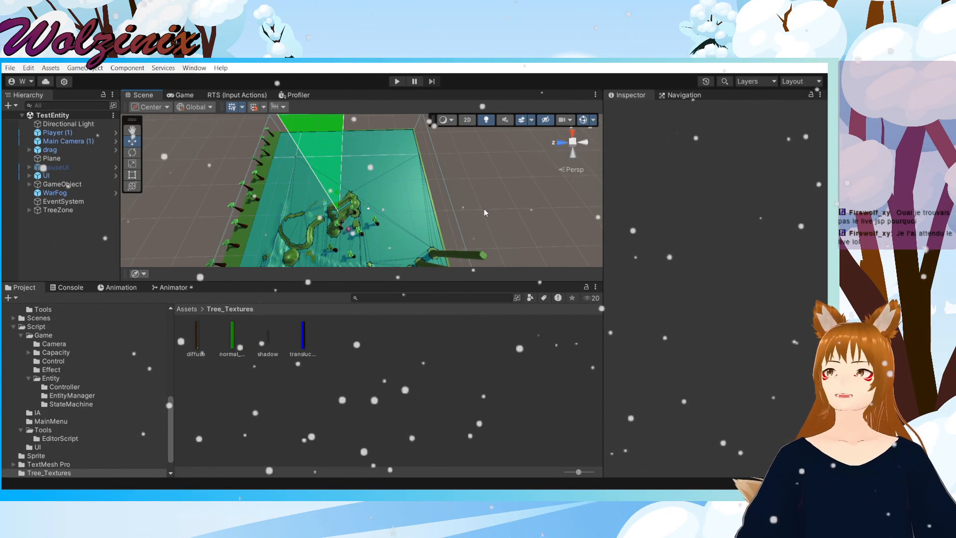
{"action": "middle_click_drag", "start_coordinate": [397, 221], "coordinate": [493, 209]}
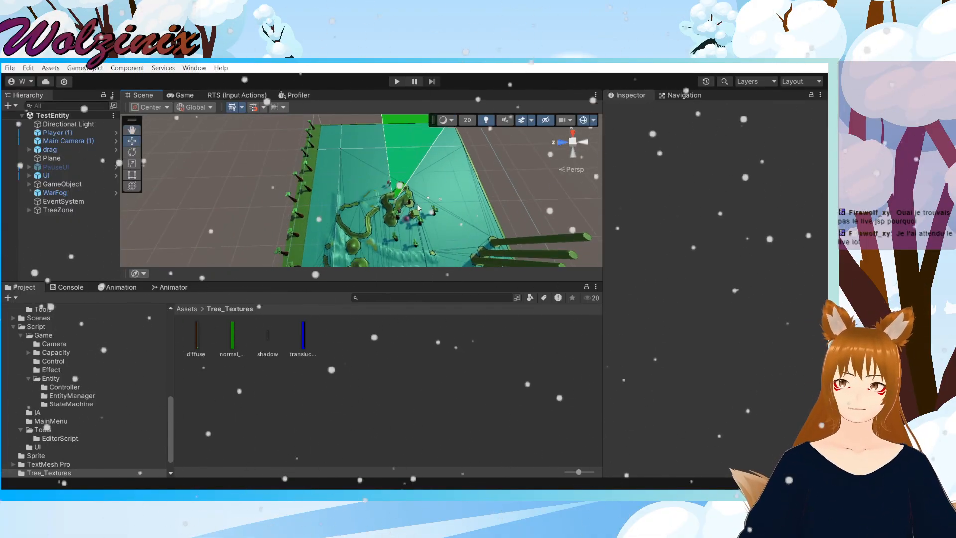
{"action": "left_click_drag", "start_coordinate": [493, 209], "coordinate": [522, 224], "text": "alt"}
{"action": "middle_click_drag", "start_coordinate": [522, 224], "coordinate": [455, 195]}
{"action": "left_click", "coordinate": [456, 192]}
{"action": "left_click", "coordinate": [515, 189]}
{"action": "middle_click_drag", "start_coordinate": [514, 189], "coordinate": [433, 222]}
{"action": "scroll", "coordinate": [93, 383], "scroll_direction": "up", "scroll_amount": 10}
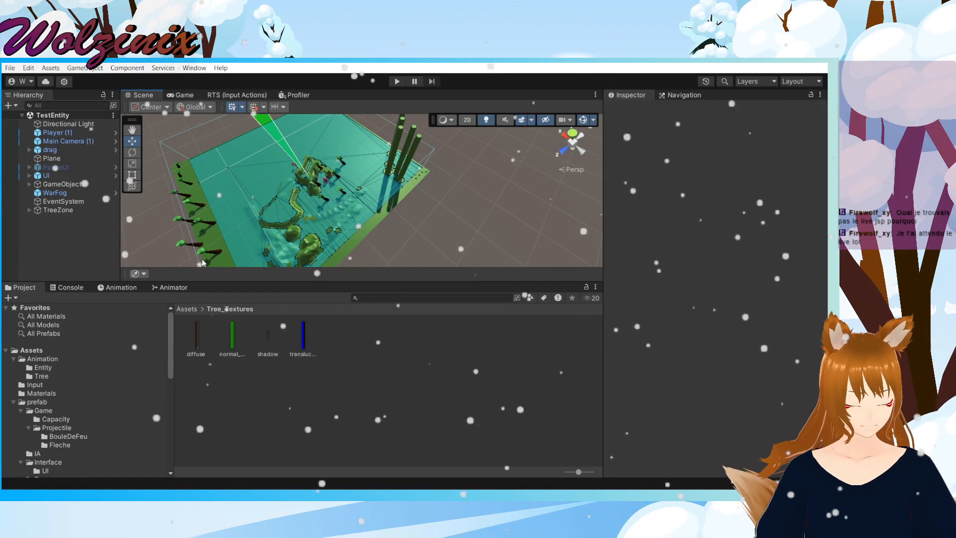
{"action": "middle_click_drag", "start_coordinate": [236, 126], "coordinate": [448, 154]}
{"action": "right_click_drag", "start_coordinate": [448, 154], "coordinate": [662, 239]}
{"action": "scroll", "coordinate": [517, 252], "scroll_direction": "down", "scroll_amount": 3}
{"action": "middle_click_drag", "start_coordinate": [517, 255], "coordinate": [468, 224]}
{"action": "right_click_drag", "start_coordinate": [468, 224], "coordinate": [388, 175]}
{"action": "middle_click_drag", "start_coordinate": [388, 175], "coordinate": [409, 201]}
{"action": "right_click_drag", "start_coordinate": [409, 202], "coordinate": [473, 177]}
{"action": "middle_click_drag", "start_coordinate": [470, 177], "coordinate": [343, 159]}
{"action": "right_click_drag", "start_coordinate": [344, 160], "coordinate": [504, 196]}
{"action": "scroll", "coordinate": [505, 193], "scroll_direction": "up", "scroll_amount": 3}
{"action": "scroll", "coordinate": [505, 193], "scroll_direction": "down", "scroll_amount": 5}
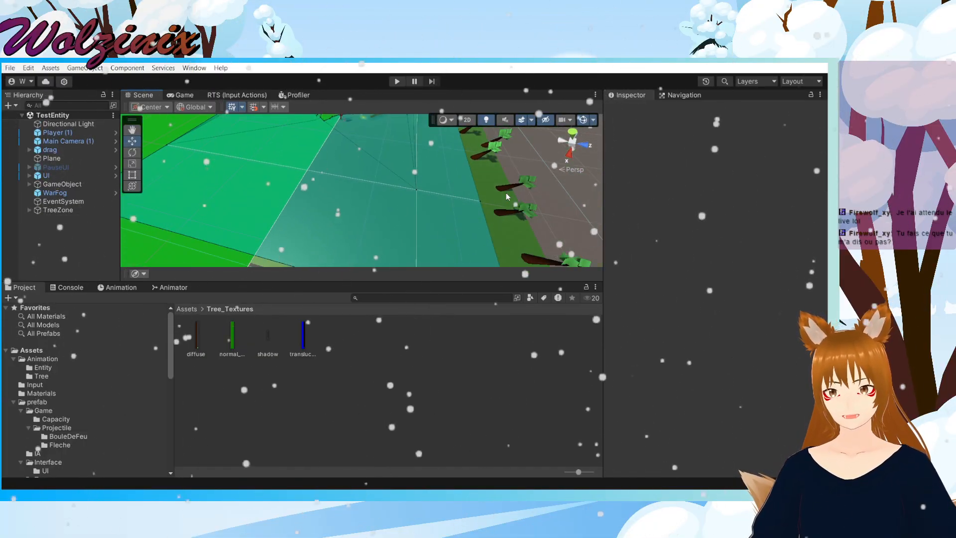
{"action": "middle_click_drag", "start_coordinate": [504, 190], "coordinate": [390, 354]}
{"action": "right_click_drag", "start_coordinate": [592, 204], "coordinate": [437, 200]}
{"action": "scroll", "coordinate": [437, 203], "scroll_direction": "up", "scroll_amount": 6}
{"action": "middle_click_drag", "start_coordinate": [437, 203], "coordinate": [662, 188]}
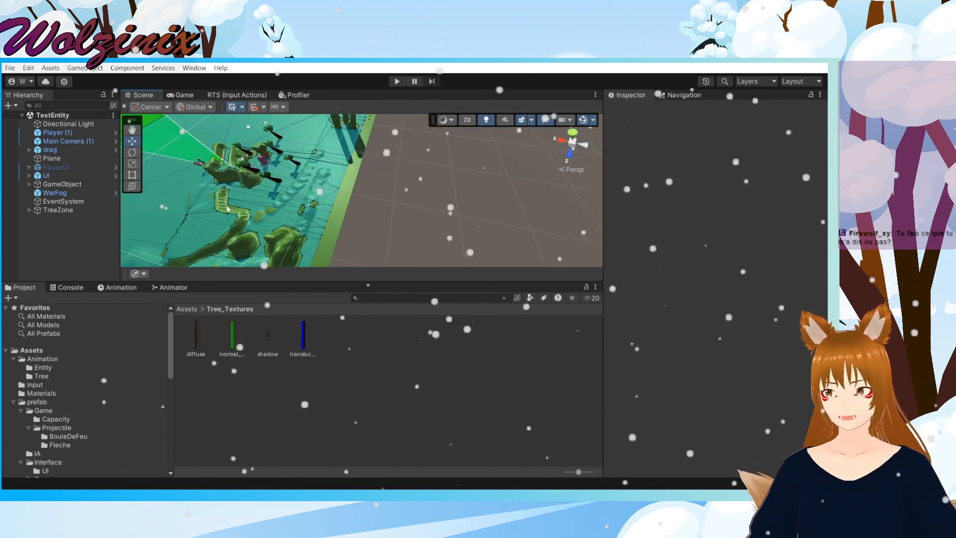
{"action": "left_click_drag", "start_coordinate": [390, 199], "coordinate": [174, 201], "text": "alt"}
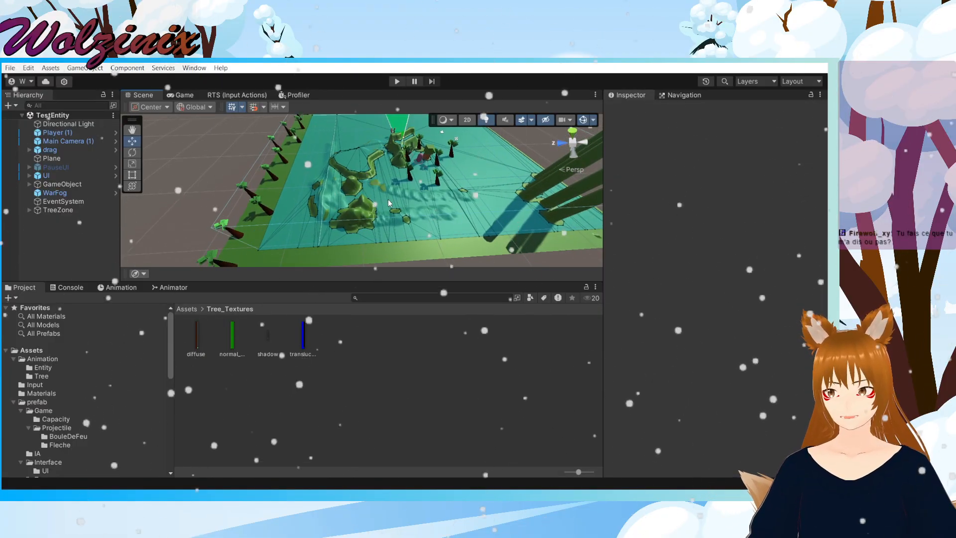
{"action": "left_click_drag", "start_coordinate": [361, 218], "coordinate": [592, 164], "text": "alt"}
{"action": "scroll", "coordinate": [408, 200], "scroll_direction": "down", "scroll_amount": 2}
{"action": "middle_click_drag", "start_coordinate": [409, 199], "coordinate": [420, 173]}
{"action": "scroll", "coordinate": [420, 172], "scroll_direction": "down", "scroll_amount": 5}
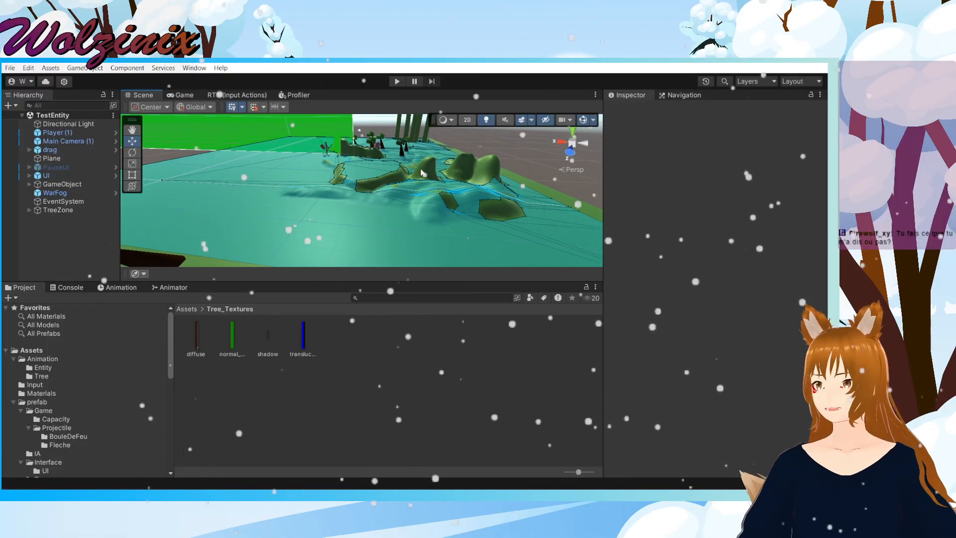
{"action": "scroll", "coordinate": [420, 172], "scroll_direction": "down", "scroll_amount": 2}
{"action": "left_click_drag", "start_coordinate": [420, 172], "coordinate": [268, 226], "text": "alt"}
{"action": "left_click", "coordinate": [268, 226]}
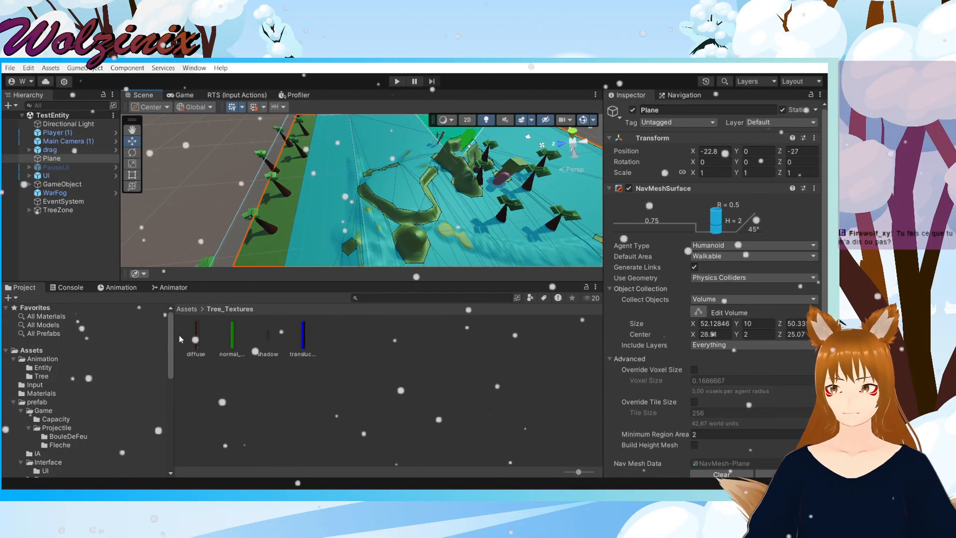
Step: Open the Tree 1 prefab from the prefab/Test/TestRessources folder for editing
{"action": "scroll", "coordinate": [87, 360], "scroll_direction": "down", "scroll_amount": 10}
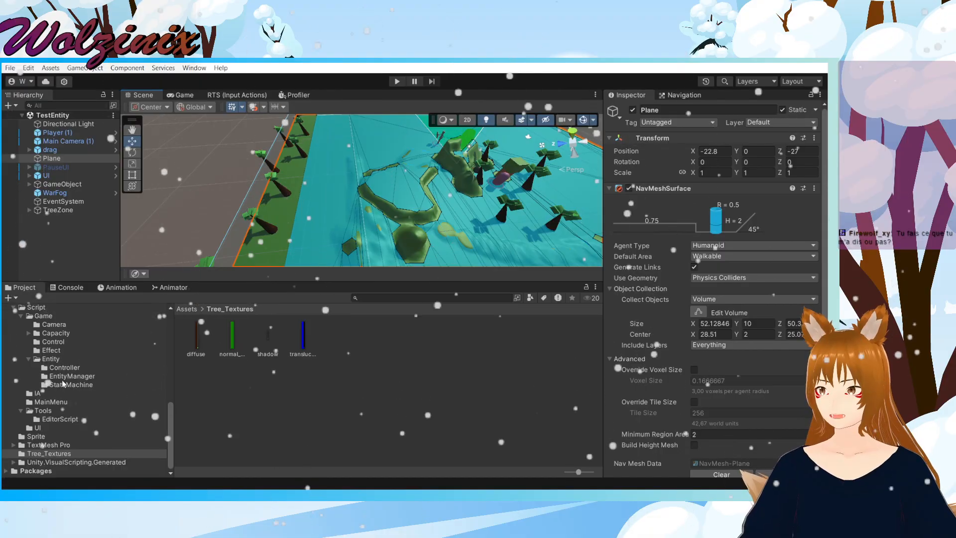
{"action": "scroll", "coordinate": [94, 383], "scroll_direction": "up", "scroll_amount": 5}
{"action": "left_click", "coordinate": [93, 371]}
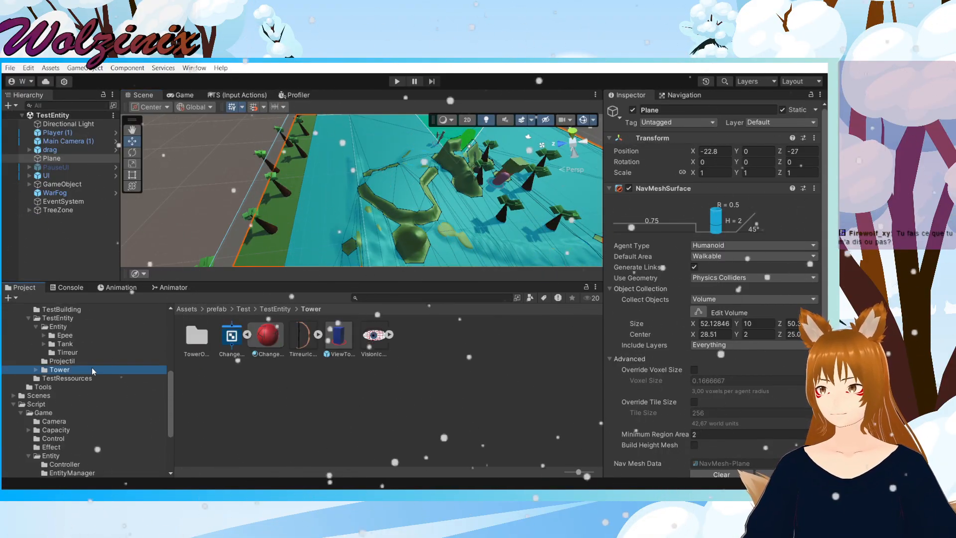
{"action": "left_click", "coordinate": [90, 378]}
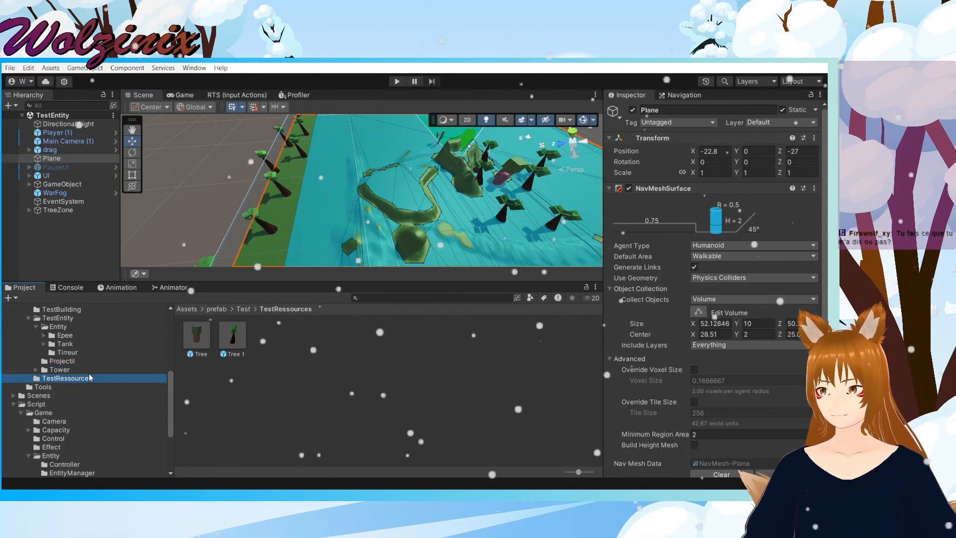
{"action": "double_click", "coordinate": [232, 344]}
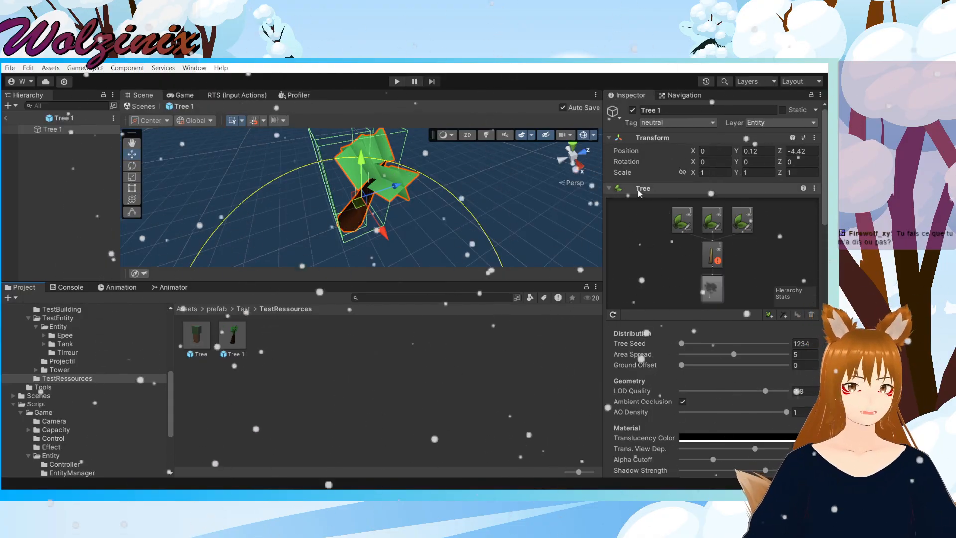
Step: Move the upper spline point of Tree 1's trunk branch, inspect the tree, and select the Tree 1 prefab asset
{"action": "left_click", "coordinate": [712, 253]}
{"action": "left_click_drag", "start_coordinate": [391, 147], "coordinate": [338, 169]}
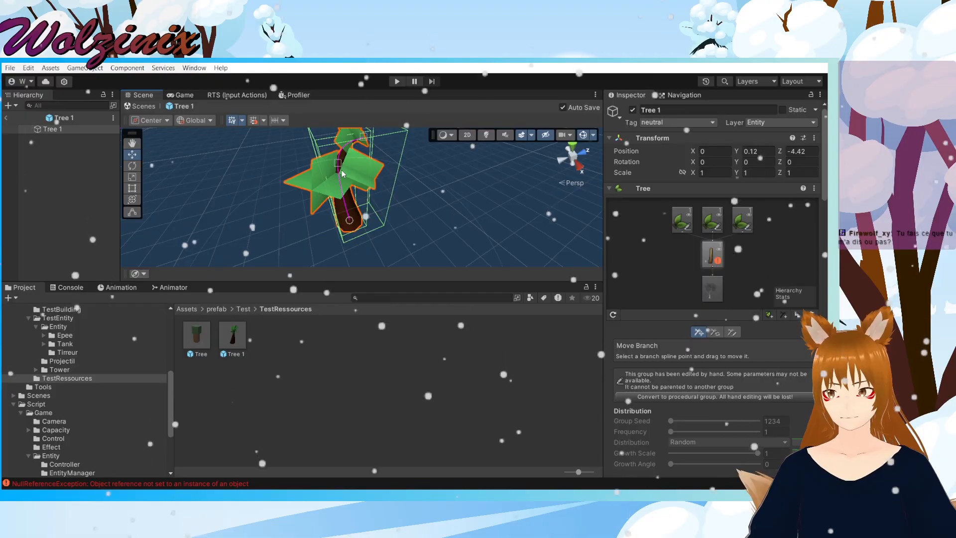
{"action": "left_click_drag", "start_coordinate": [342, 173], "coordinate": [350, 132], "text": "alt"}
{"action": "right_click_drag", "start_coordinate": [350, 132], "coordinate": [341, 169]}
{"action": "key", "text": "w"}
{"action": "key", "text": "d"}
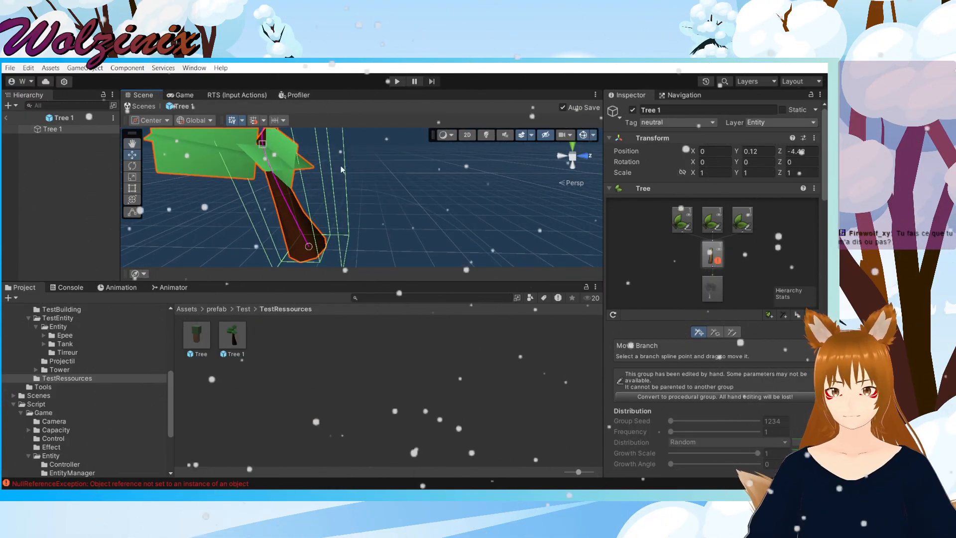
{"action": "key", "text": "f"}
{"action": "left_click", "coordinate": [230, 343]}
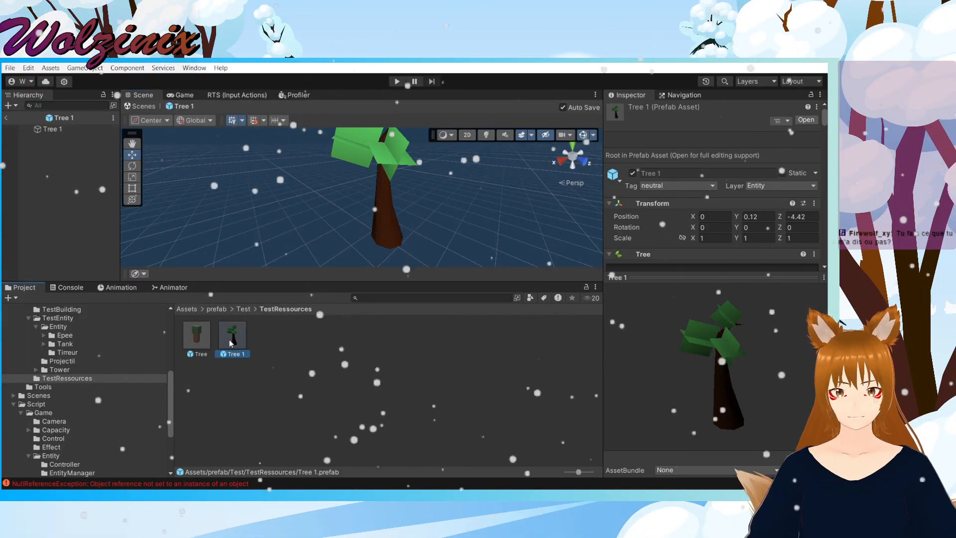
Step: Examine the Tree 1 prefab asset's components, from the tree settings and materials to its collider and Nav Mesh Obstacle
{"action": "scroll", "coordinate": [725, 250], "scroll_direction": "down", "scroll_amount": 10}
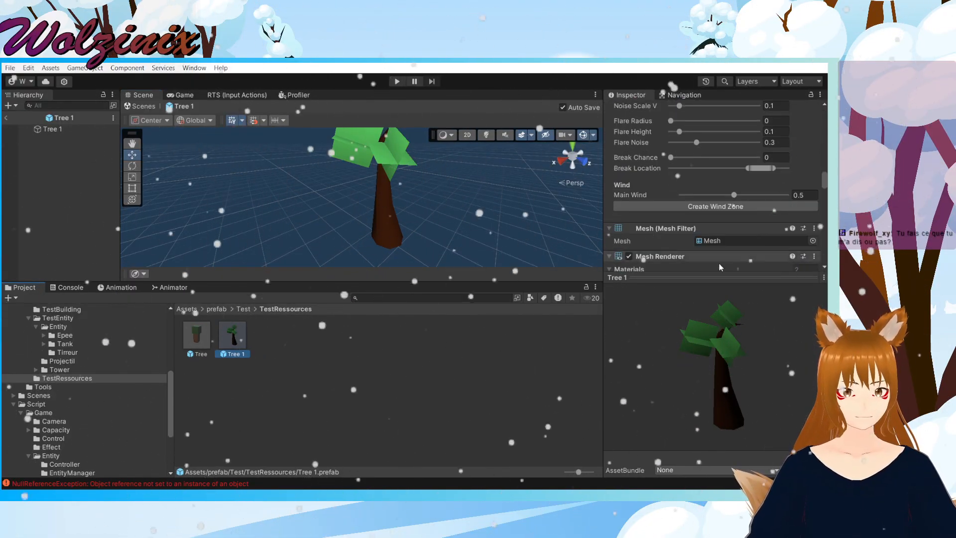
{"action": "left_click_drag", "start_coordinate": [711, 278], "coordinate": [711, 390]}
{"action": "scroll", "coordinate": [717, 332], "scroll_direction": "up", "scroll_amount": 7}
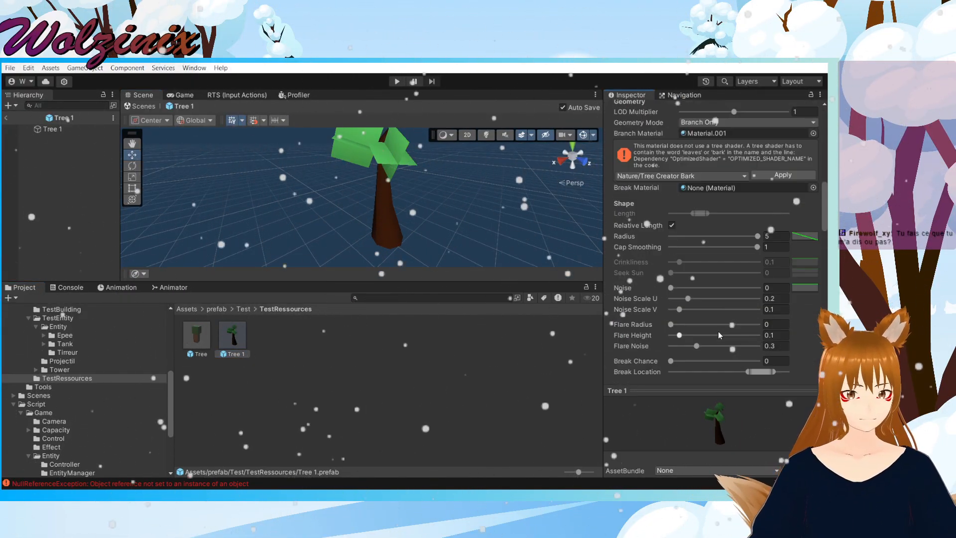
{"action": "scroll", "coordinate": [717, 330], "scroll_direction": "up", "scroll_amount": 4}
{"action": "scroll", "coordinate": [706, 277], "scroll_direction": "down", "scroll_amount": 6}
{"action": "scroll", "coordinate": [688, 278], "scroll_direction": "up", "scroll_amount": 3}
{"action": "scroll", "coordinate": [724, 300], "scroll_direction": "down", "scroll_amount": 15}
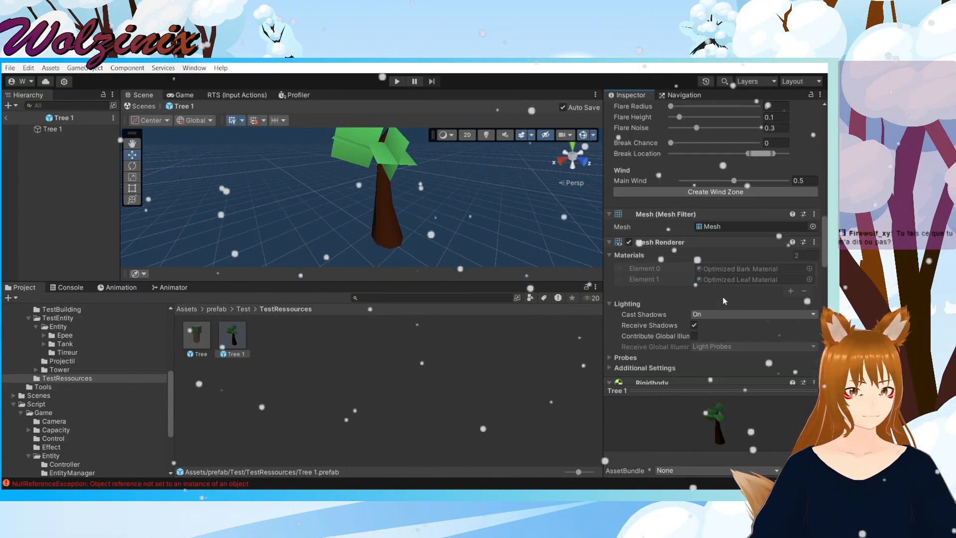
{"action": "scroll", "coordinate": [722, 296], "scroll_direction": "down", "scroll_amount": 5}
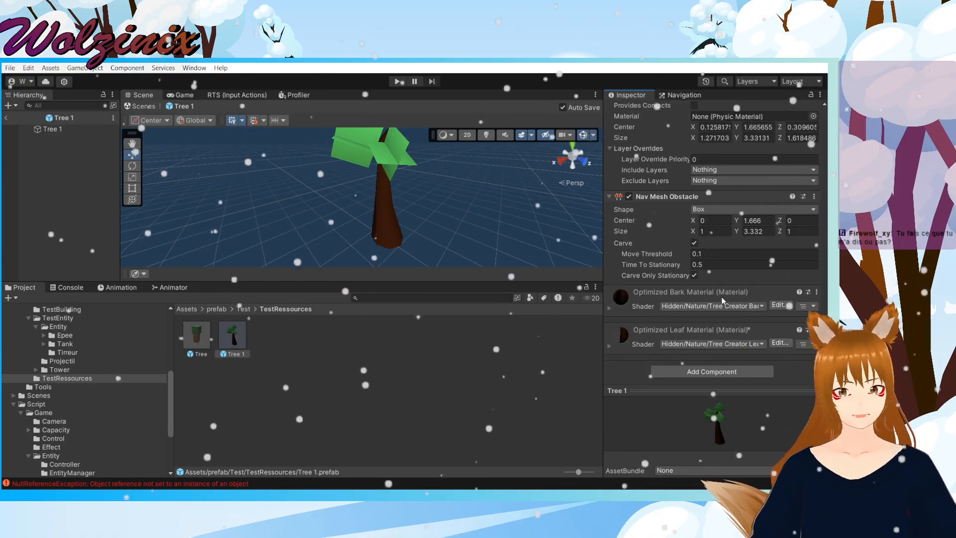
{"action": "scroll", "coordinate": [721, 296], "scroll_direction": "up", "scroll_amount": 12}
{"action": "scroll", "coordinate": [719, 297], "scroll_direction": "up", "scroll_amount": 10}
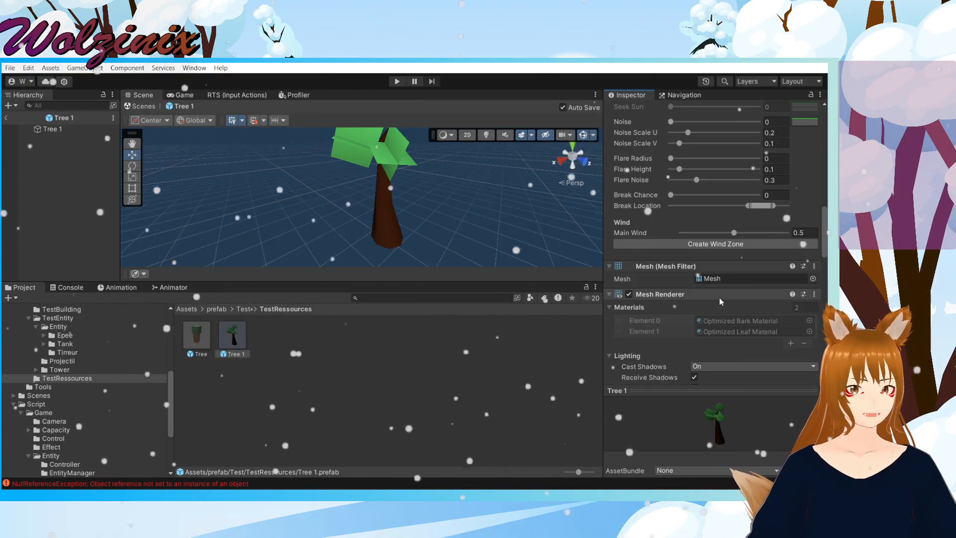
{"action": "scroll", "coordinate": [720, 300], "scroll_direction": "up", "scroll_amount": 3}
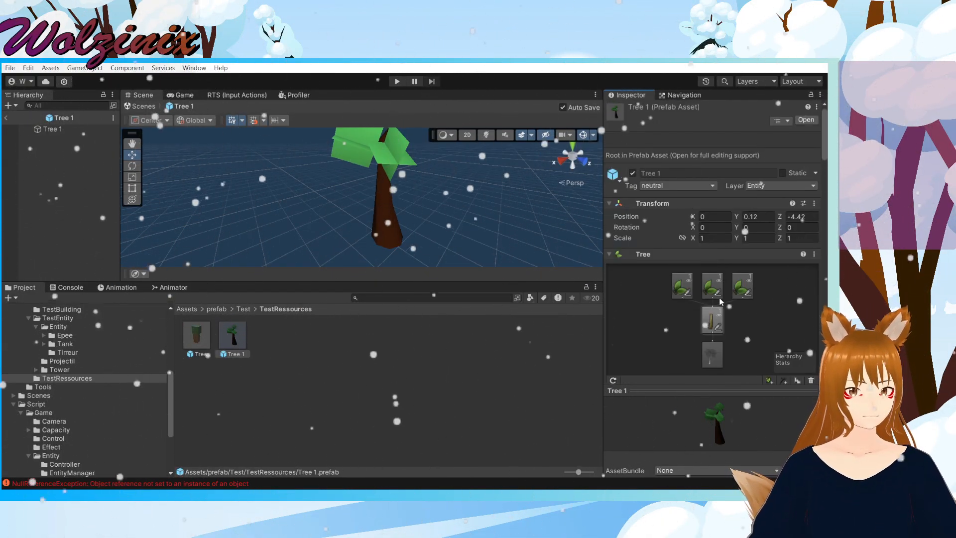
Step: Review the components of the original Tree prefab asset for comparison
{"action": "left_click", "coordinate": [200, 334]}
{"action": "scroll", "coordinate": [730, 330], "scroll_direction": "down", "scroll_amount": 5}
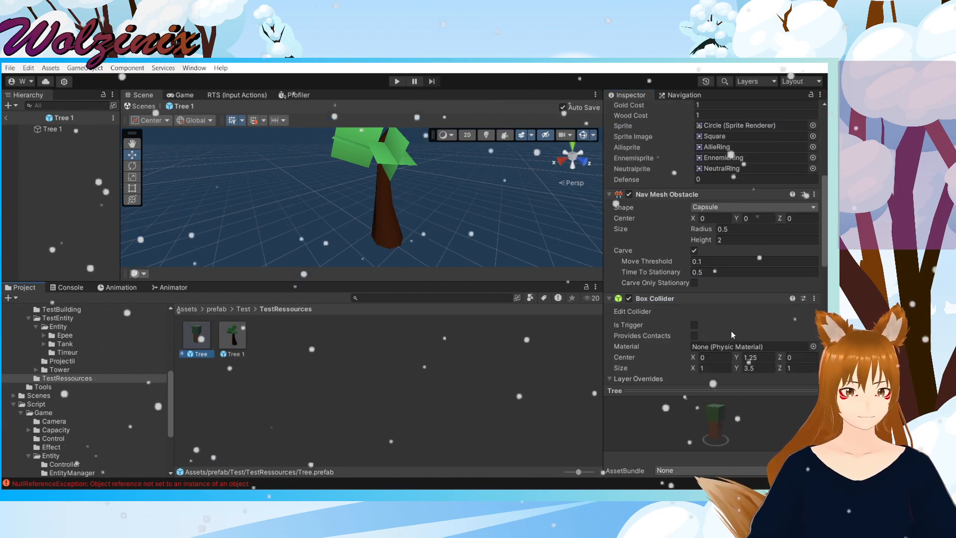
{"action": "scroll", "coordinate": [730, 331], "scroll_direction": "up", "scroll_amount": 5}
Step: Try to add a Ressource Manager component directly to the Tree 1 prefab asset
{"action": "left_click", "coordinate": [247, 323]}
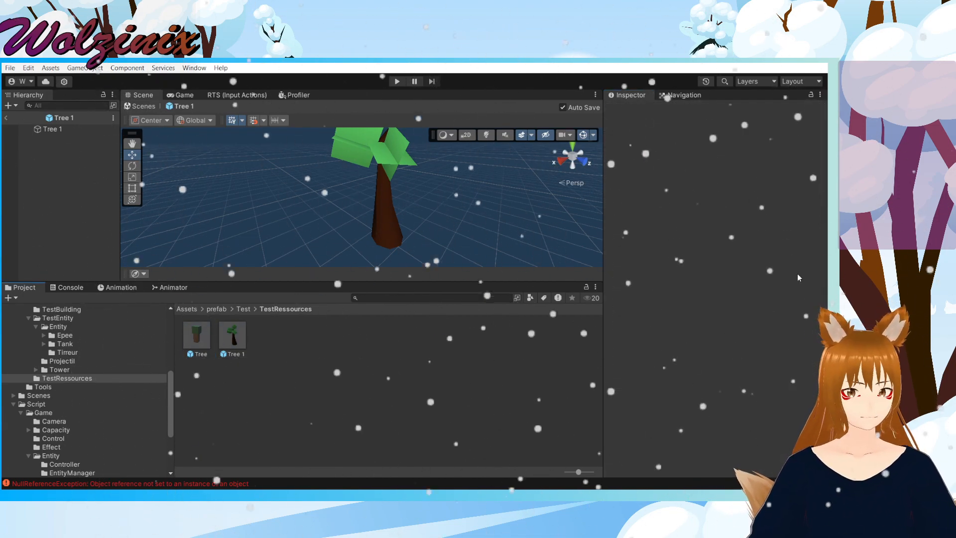
{"action": "scroll", "coordinate": [816, 269], "scroll_direction": "down", "scroll_amount": 10}
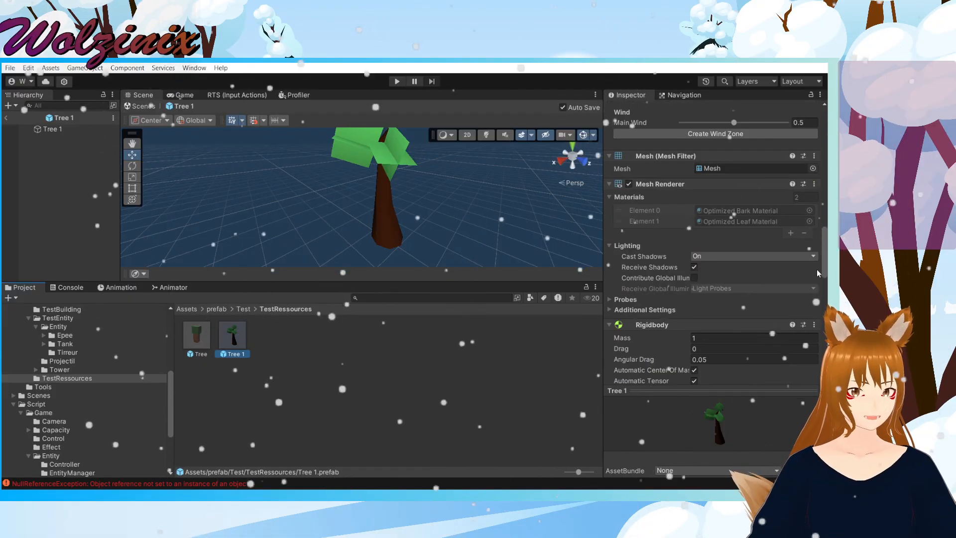
{"action": "scroll", "coordinate": [816, 268], "scroll_direction": "down", "scroll_amount": 10}
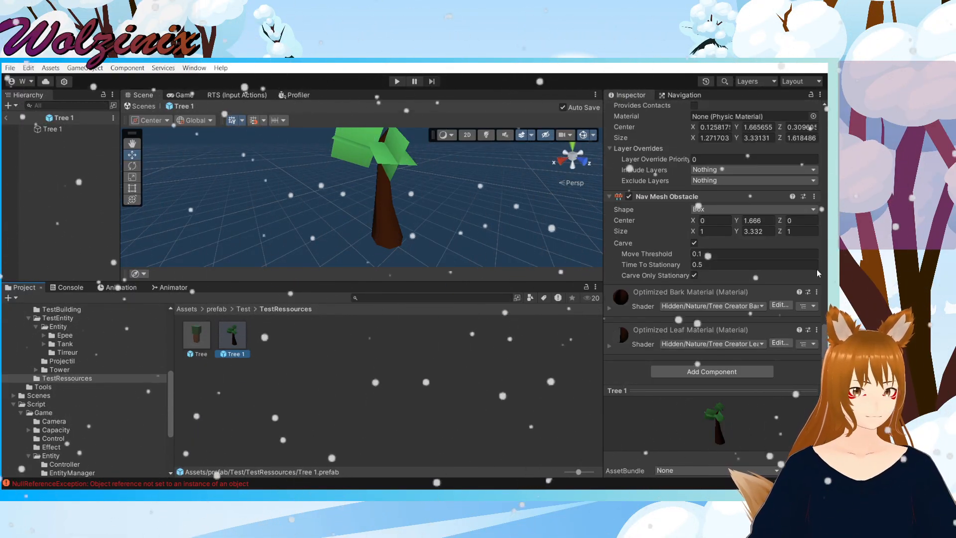
{"action": "left_click", "coordinate": [711, 371]}
{"action": "type", "text": "ress"}
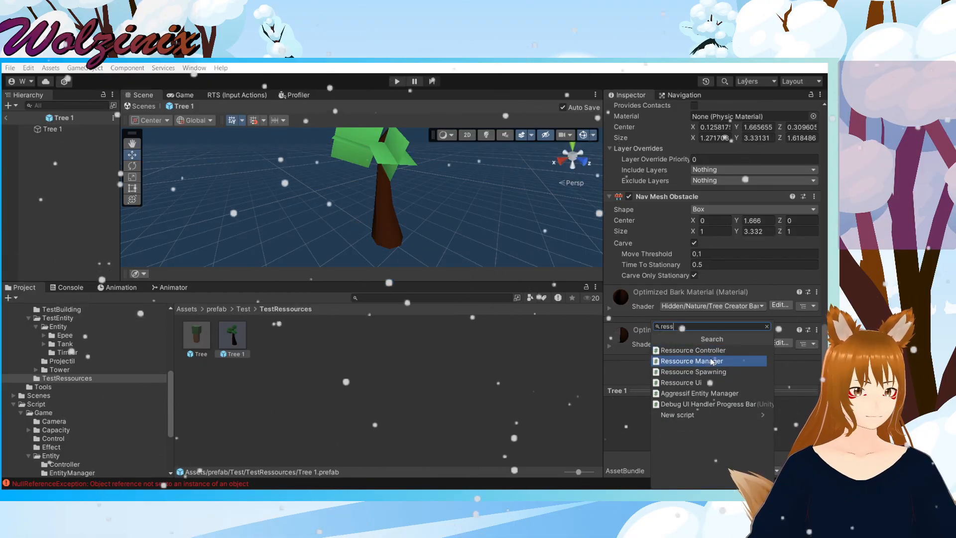
{"action": "left_click", "coordinate": [709, 361]}
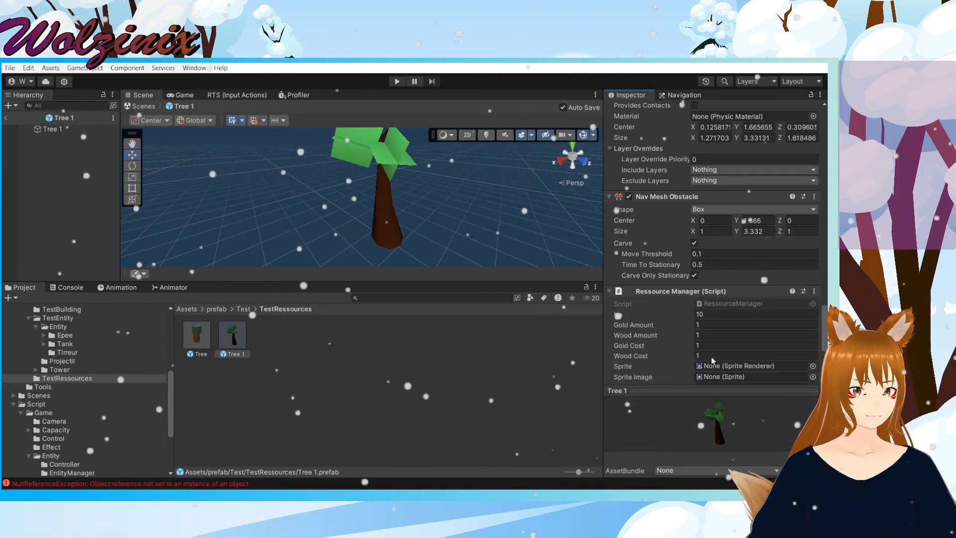
{"action": "scroll", "coordinate": [732, 332], "scroll_direction": "up", "scroll_amount": 8}
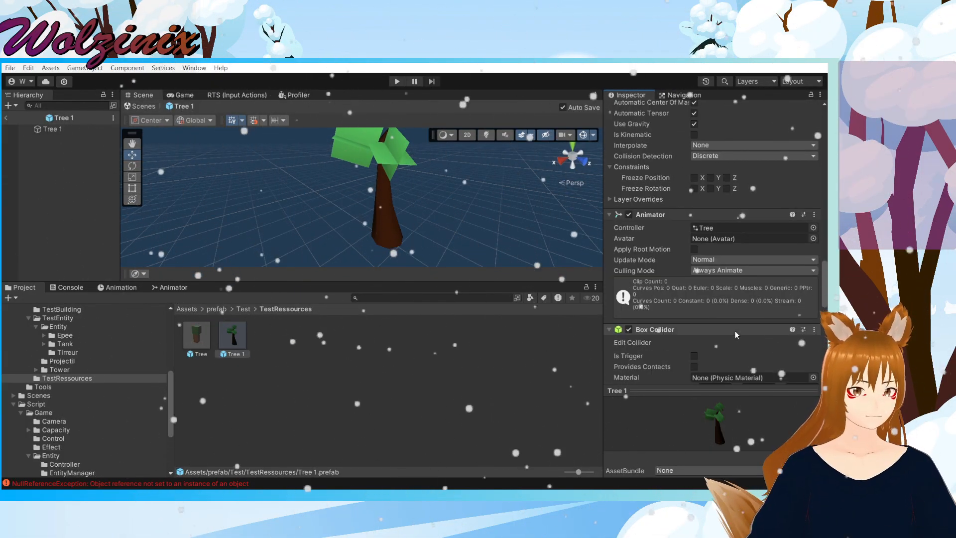
{"action": "scroll", "coordinate": [735, 331], "scroll_direction": "up", "scroll_amount": 10}
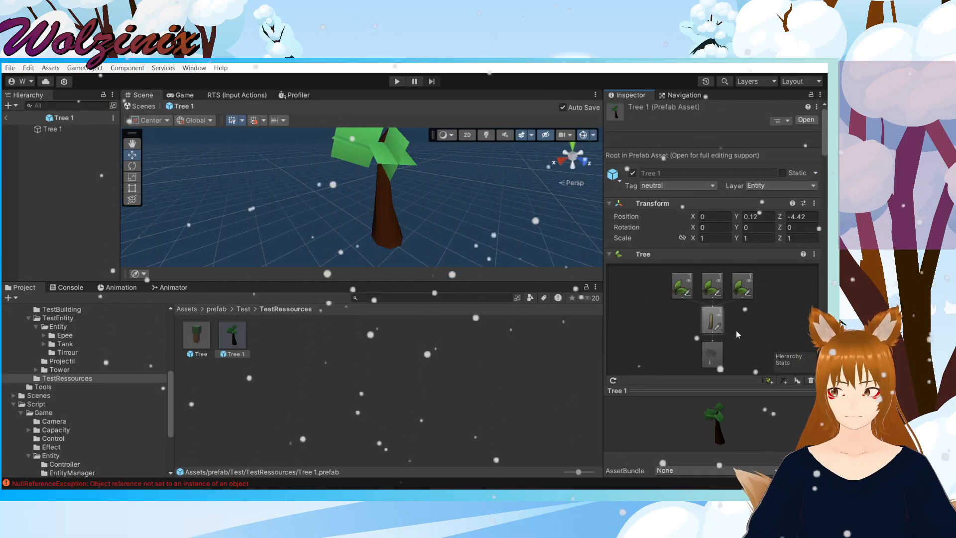
Step: Open the Tree 1 prefab for editing and add the Ressource Manager script component to its root object
{"action": "double_click", "coordinate": [235, 332]}
{"action": "scroll", "coordinate": [725, 253], "scroll_direction": "down", "scroll_amount": 10}
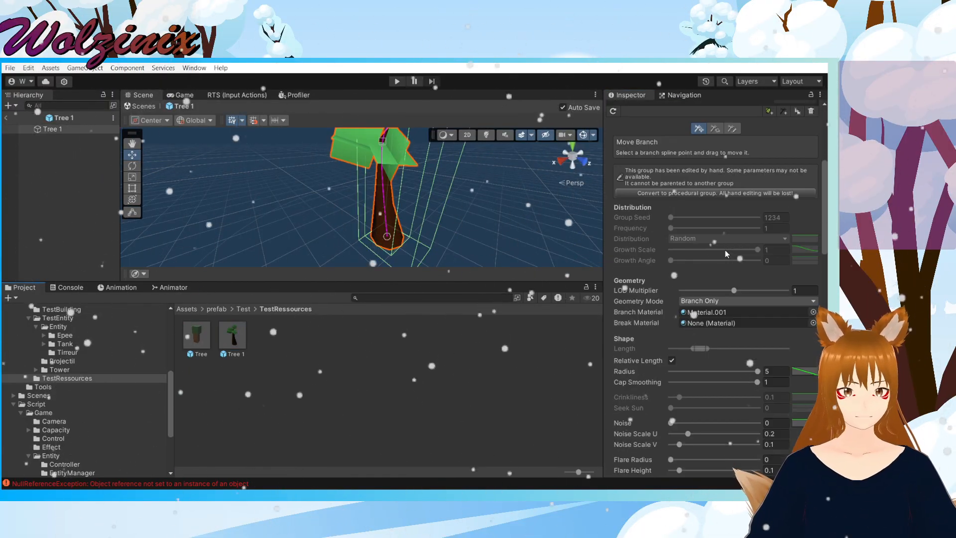
{"action": "scroll", "coordinate": [725, 254], "scroll_direction": "down", "scroll_amount": 15}
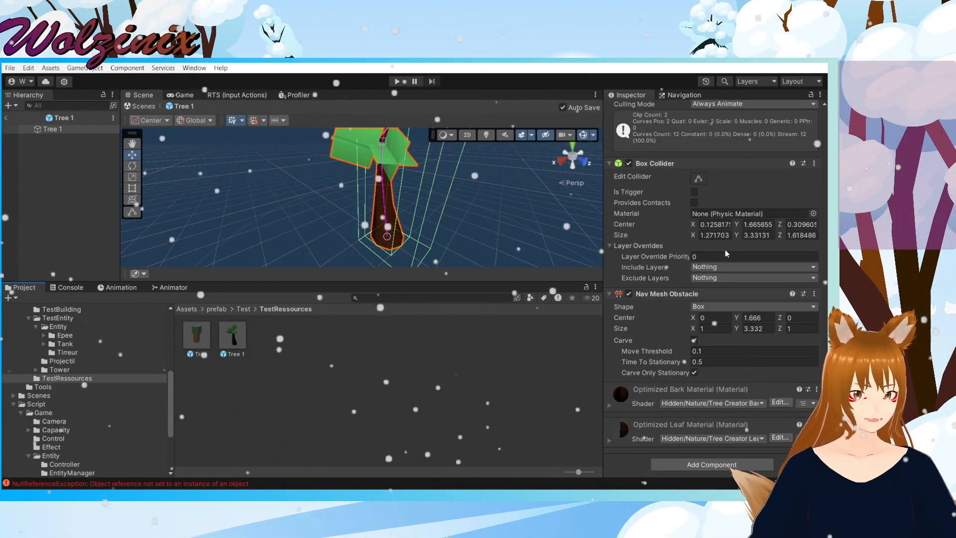
{"action": "scroll", "coordinate": [725, 250], "scroll_direction": "up", "scroll_amount": 2}
{"action": "scroll", "coordinate": [725, 250], "scroll_direction": "down", "scroll_amount": 8}
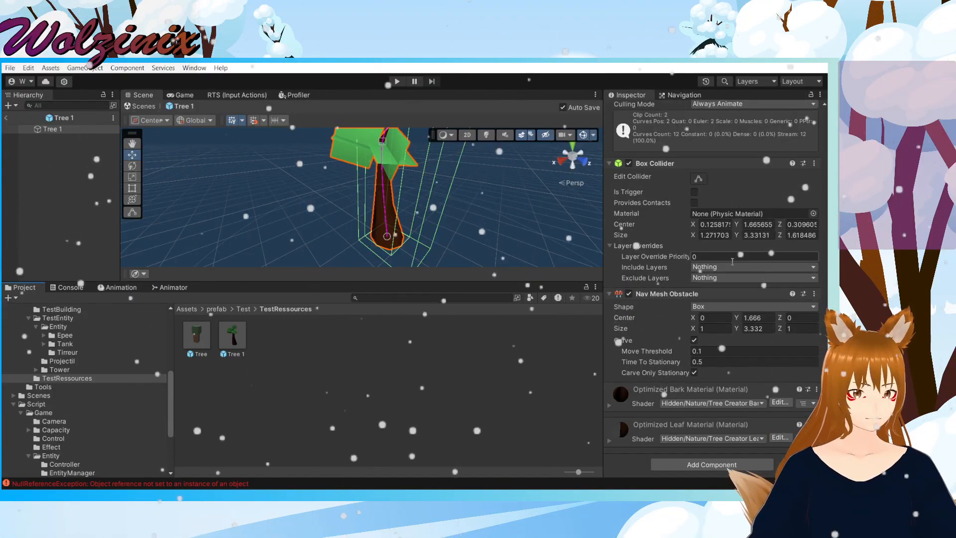
{"action": "left_click", "coordinate": [712, 464]}
{"action": "type", "text": "ress"}
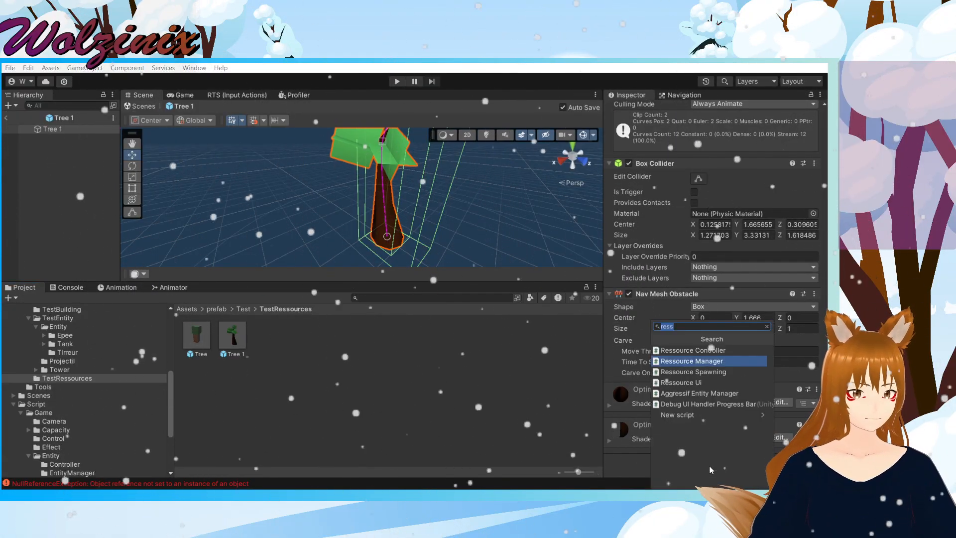
{"action": "left_click", "coordinate": [704, 360]}
{"action": "scroll", "coordinate": [746, 358], "scroll_direction": "down", "scroll_amount": 5}
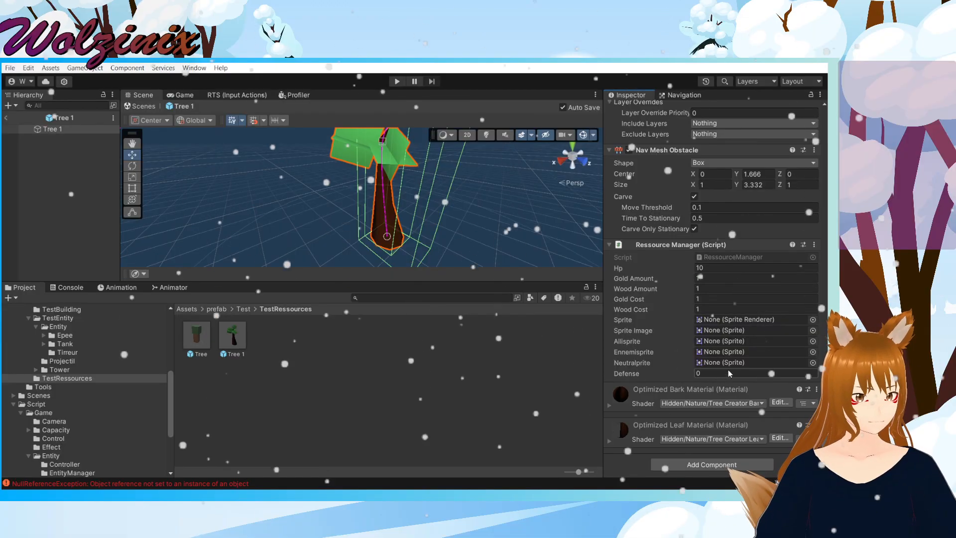
Step: Assign the NeutralRing sprite to the Ressource Manager's Neutralprite field
{"action": "left_click", "coordinate": [812, 362]}
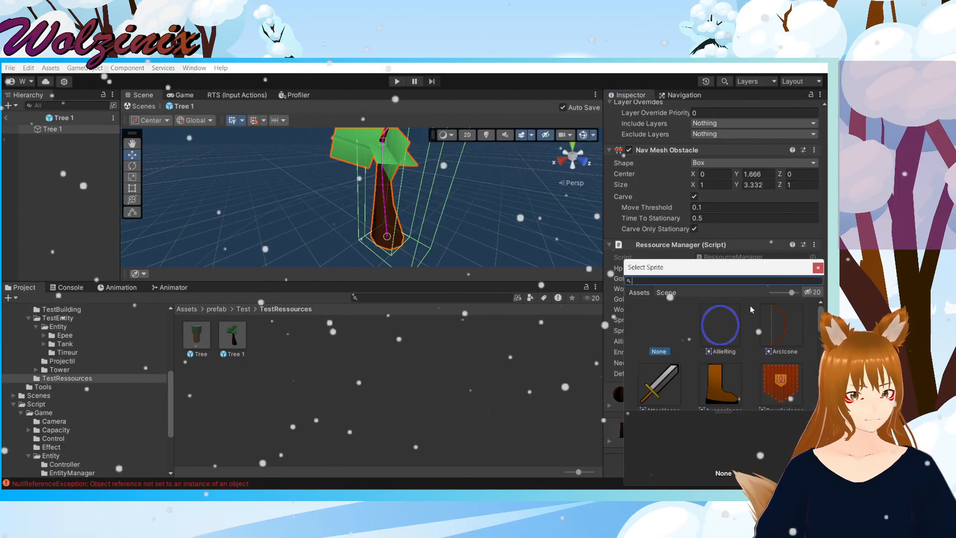
{"action": "left_click", "coordinate": [818, 268]}
{"action": "left_click", "coordinate": [812, 361]}
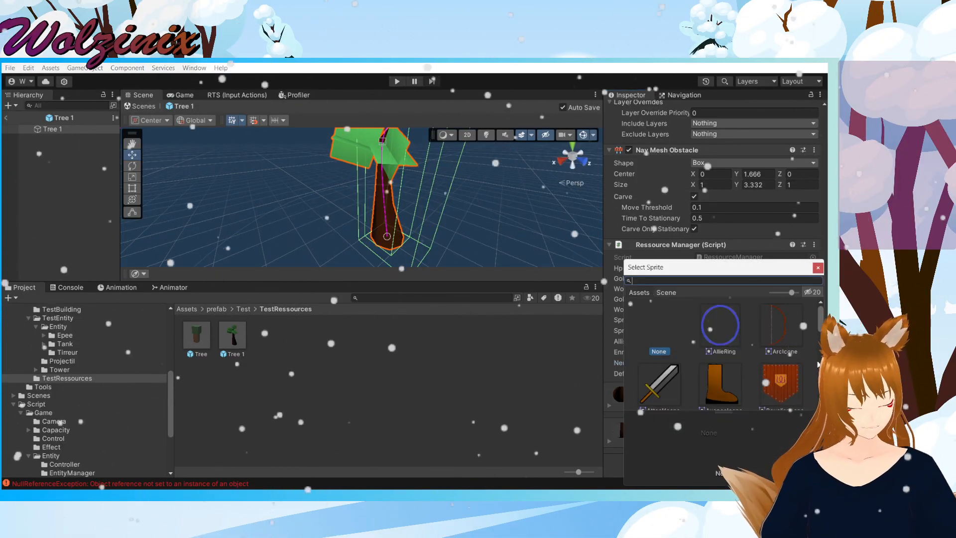
{"action": "type", "text": "neut"}
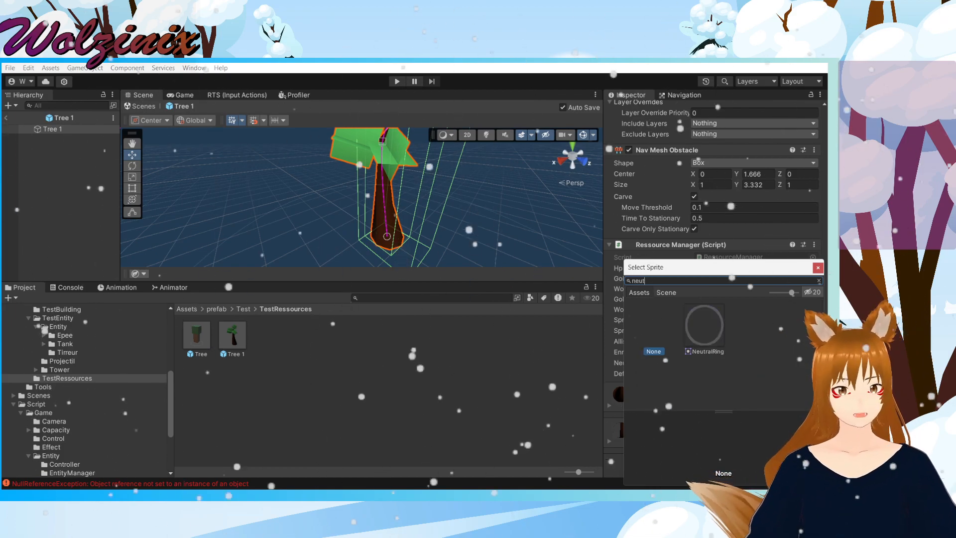
{"action": "double_click", "coordinate": [720, 333]}
Step: Assign EnnemieRing to the Ressource Manager's Ennemisprite field and AllieRing to its Allisprite field
{"action": "left_click", "coordinate": [812, 351]}
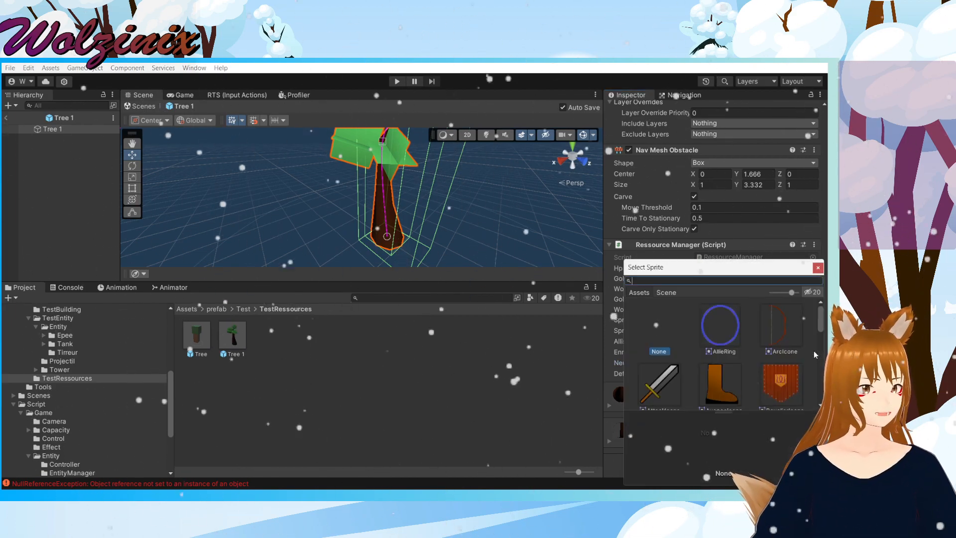
{"action": "type", "text": "enne"}
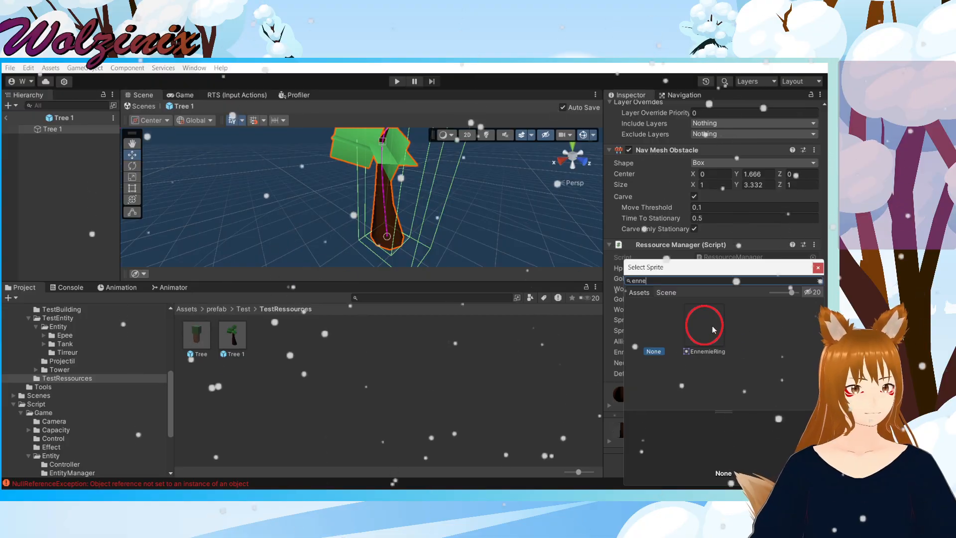
{"action": "double_click", "coordinate": [712, 327]}
{"action": "left_click", "coordinate": [812, 341]}
{"action": "double_click", "coordinate": [727, 334]}
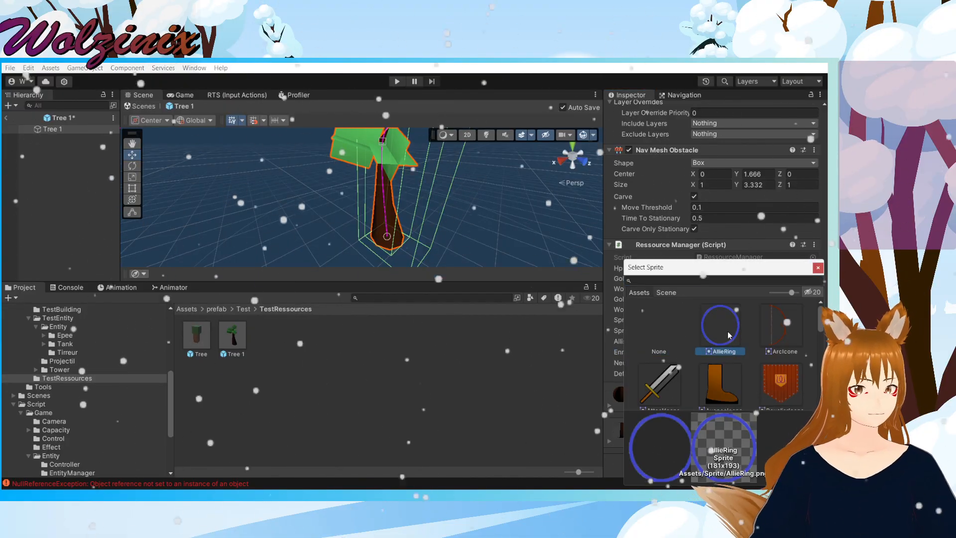
Step: Assign the Capsule sprite to the Ressource Manager's Sprite Image field
{"action": "left_click", "coordinate": [813, 330]}
{"action": "scroll", "coordinate": [775, 342], "scroll_direction": "down", "scroll_amount": 3}
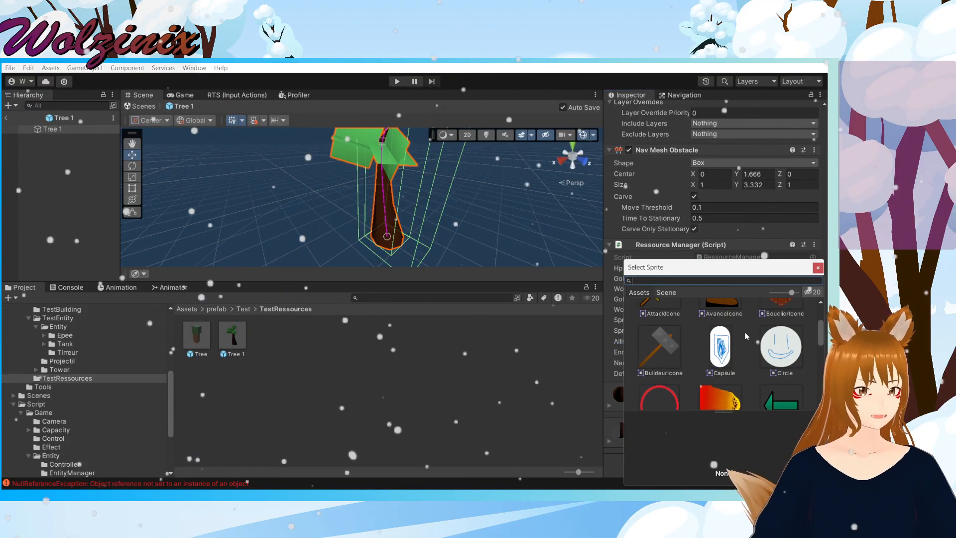
{"action": "double_click", "coordinate": [739, 333]}
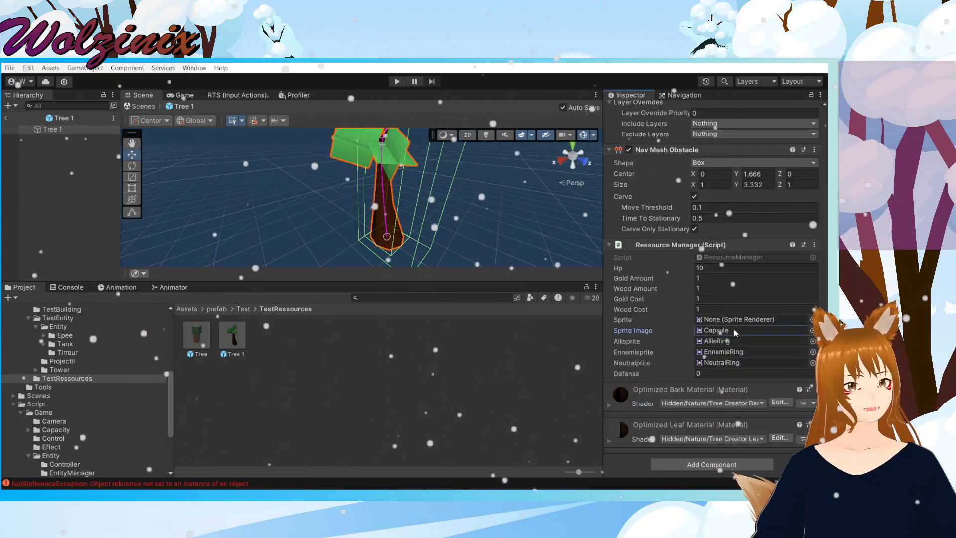
Step: Check the available Sprite Renderers for the Ressource Manager's Sprite field, keep None, and review Tree 1's other components
{"action": "left_click", "coordinate": [808, 320]}
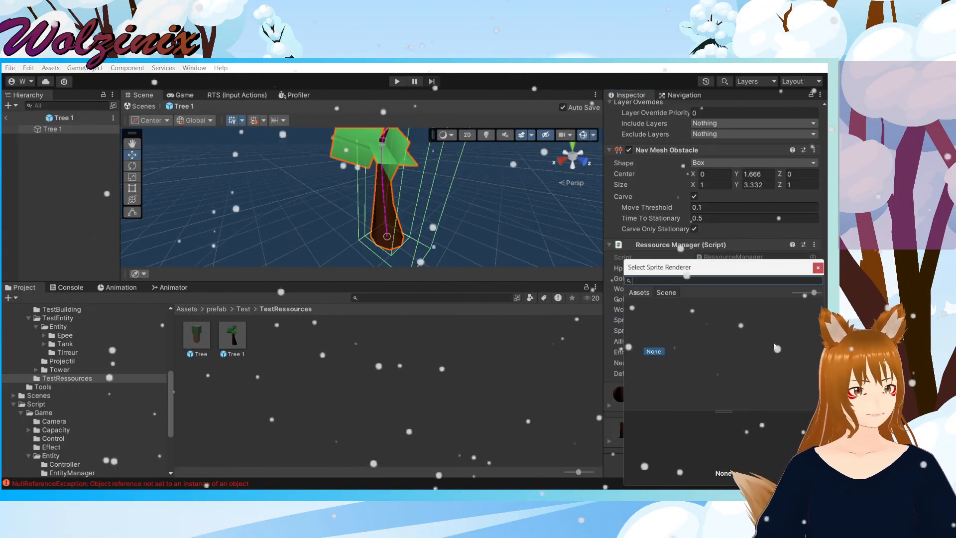
{"action": "double_click", "coordinate": [653, 348]}
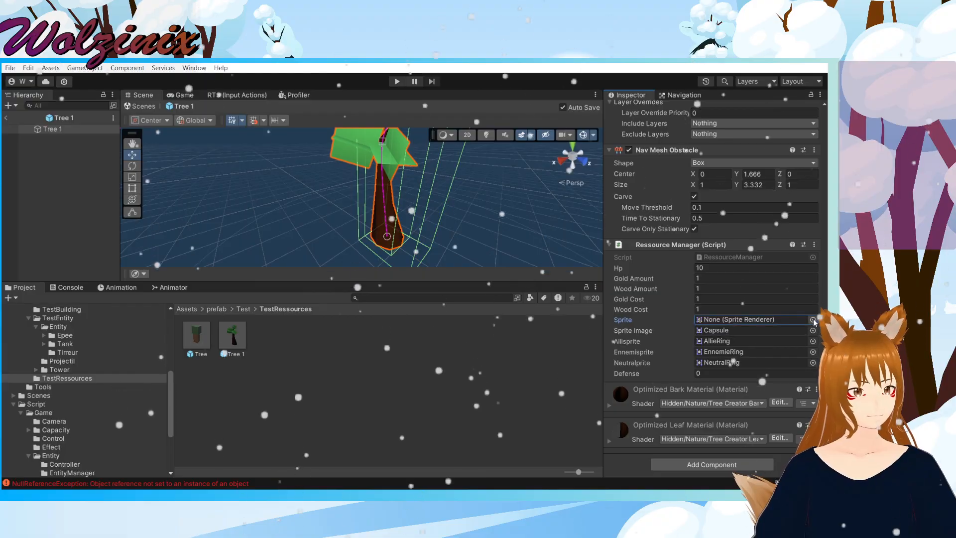
{"action": "scroll", "coordinate": [738, 289], "scroll_direction": "up", "scroll_amount": 10}
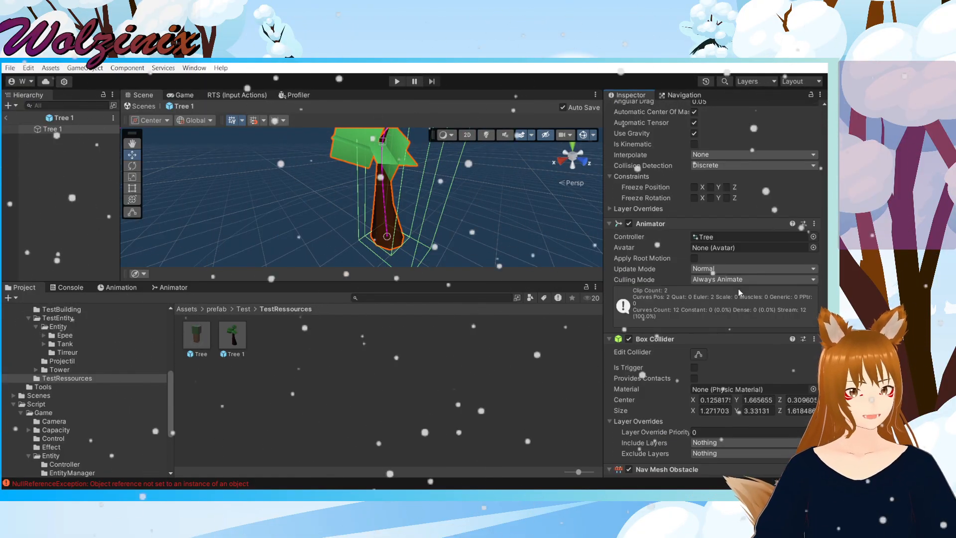
{"action": "scroll", "coordinate": [740, 292], "scroll_direction": "down", "scroll_amount": 10}
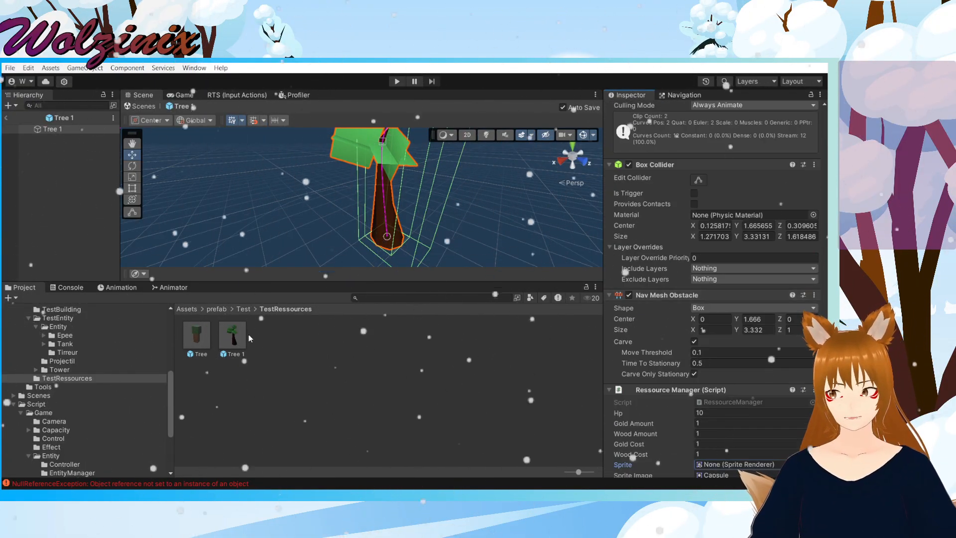
Step: Open the original Tree prefab for editing and inspect the Circle object at the base of the tree
{"action": "left_click", "coordinate": [207, 336]}
{"action": "double_click", "coordinate": [199, 331]}
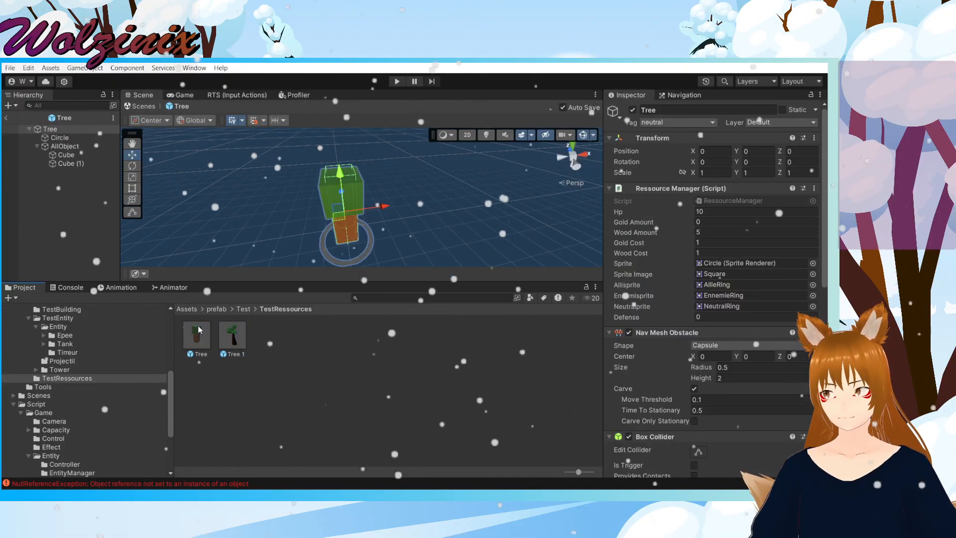
{"action": "left_click", "coordinate": [364, 252]}
{"action": "left_click", "coordinate": [370, 251]}
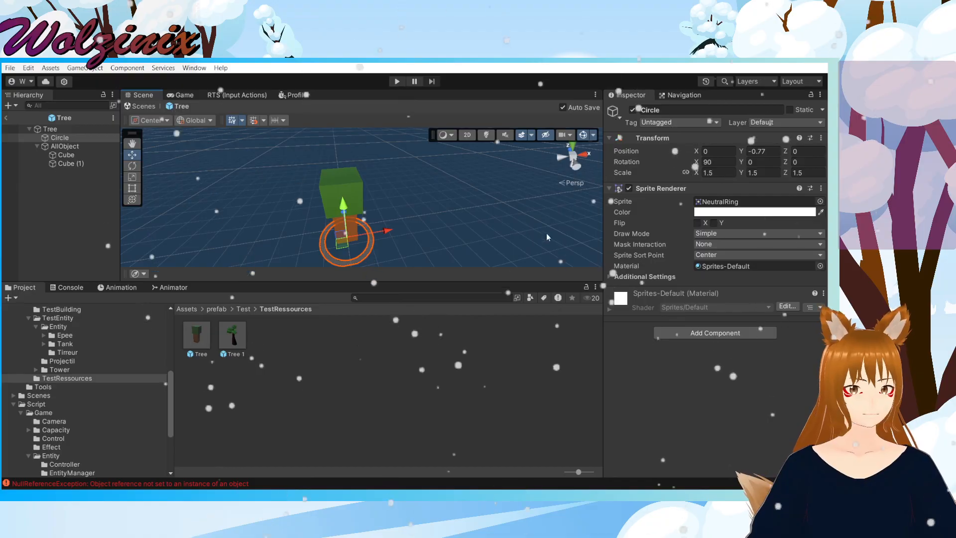
Step: Inspect the Tree prefab's AllObject group and its cube children
{"action": "left_click", "coordinate": [83, 149]}
{"action": "left_click", "coordinate": [81, 156]}
{"action": "left_click", "coordinate": [76, 172]}
{"action": "left_click", "coordinate": [74, 164]}
{"action": "left_click", "coordinate": [68, 148]}
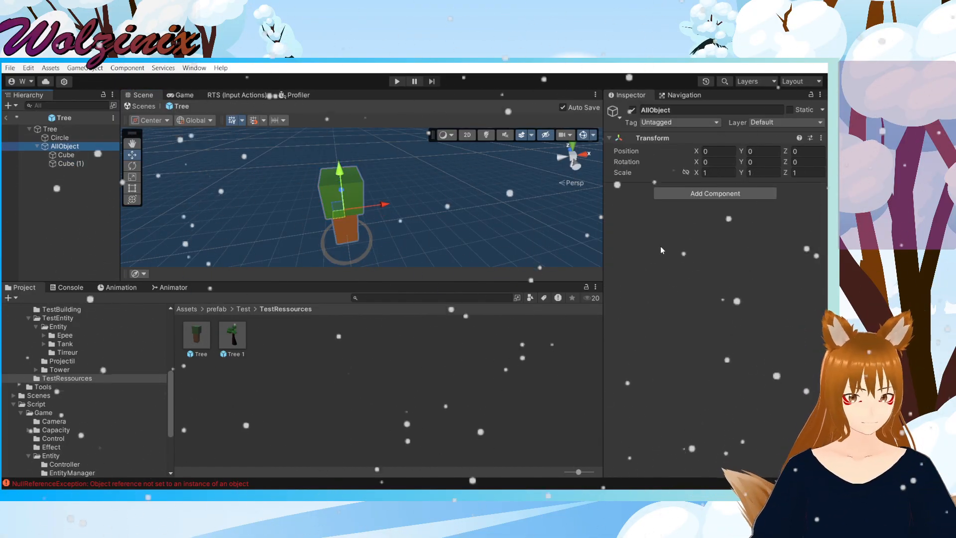
{"action": "left_click", "coordinate": [66, 163]}
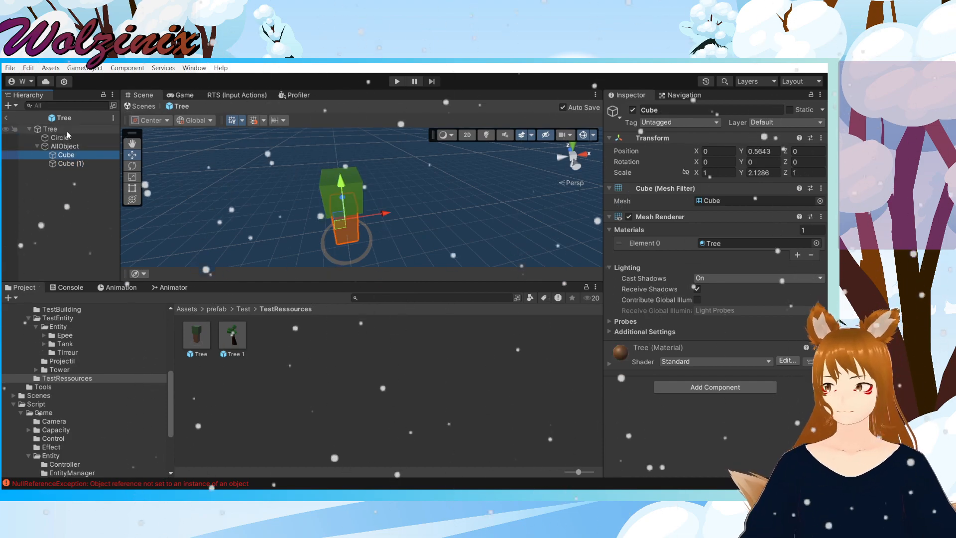
Step: Review the Ressource Manager, Nav Mesh Obstacle, Box Collider and Rigidbody settings on the original Tree prefab's root
{"action": "left_click", "coordinate": [67, 132]}
{"action": "scroll", "coordinate": [722, 294], "scroll_direction": "down", "scroll_amount": 4}
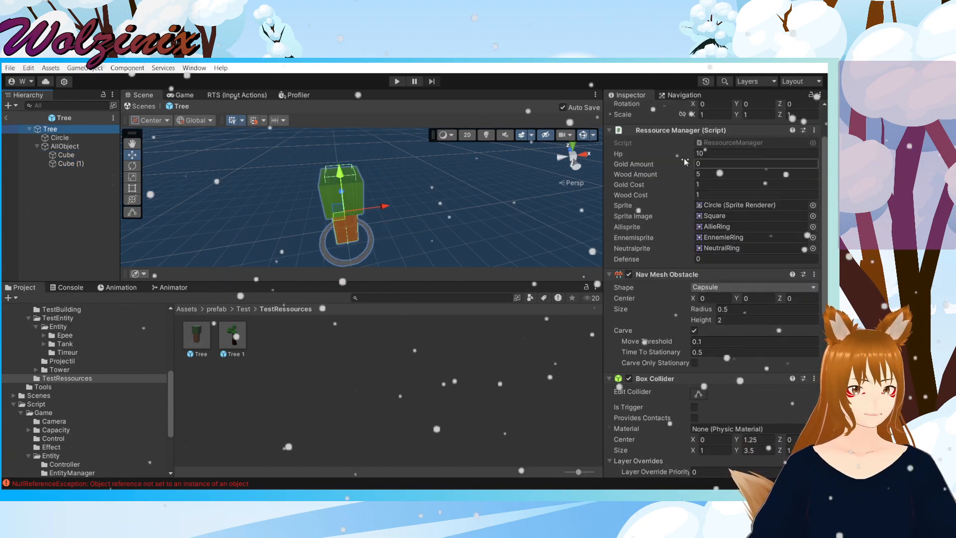
{"action": "scroll", "coordinate": [709, 183], "scroll_direction": "down", "scroll_amount": 9}
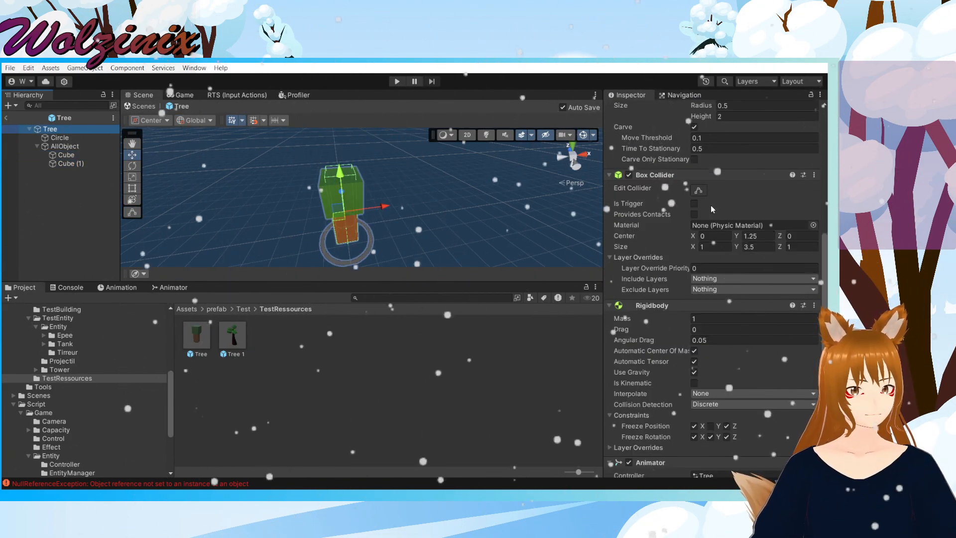
Step: Open the Tree 1 prefab for editing and add a 2D Circle sprite as a child of its root object
{"action": "double_click", "coordinate": [229, 342]}
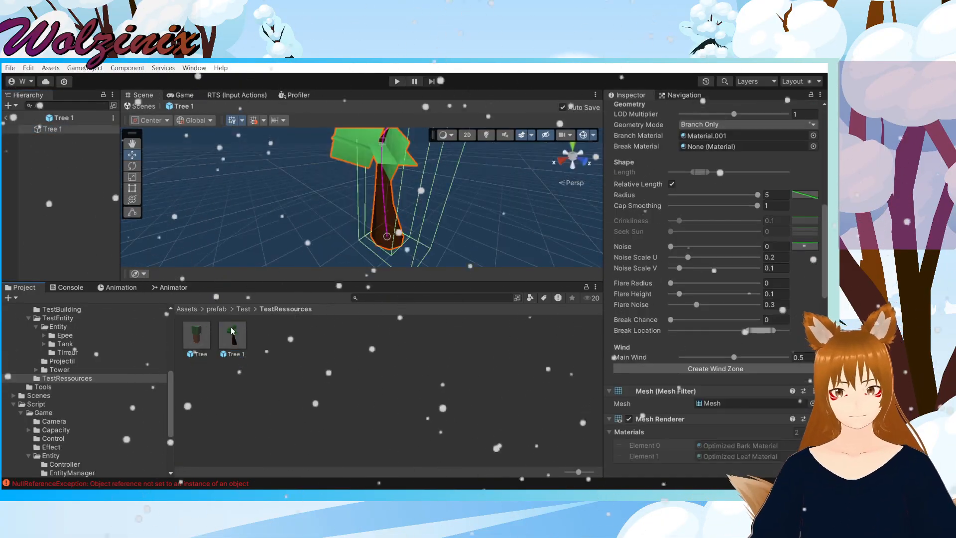
{"action": "right_click", "coordinate": [69, 133]}
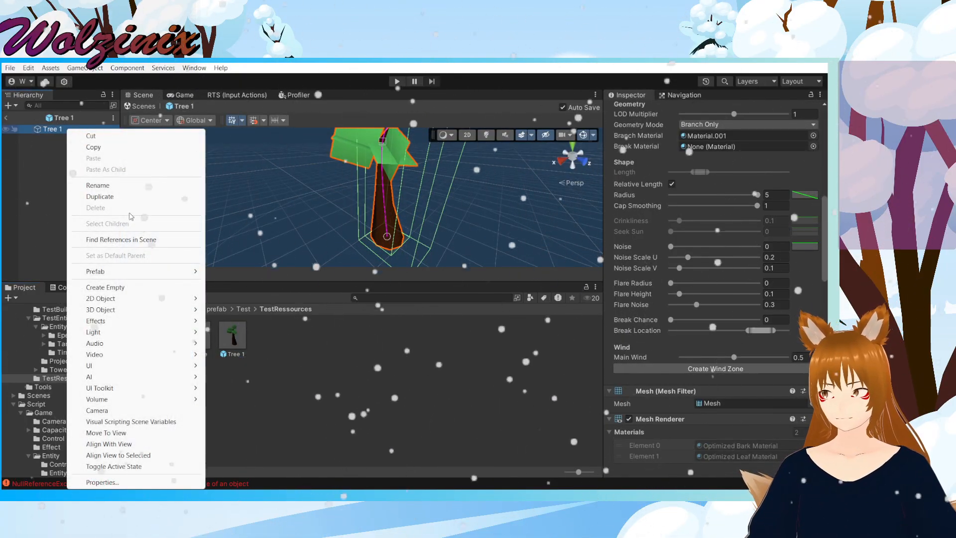
{"action": "mouse_move", "coordinate": [125, 368]}
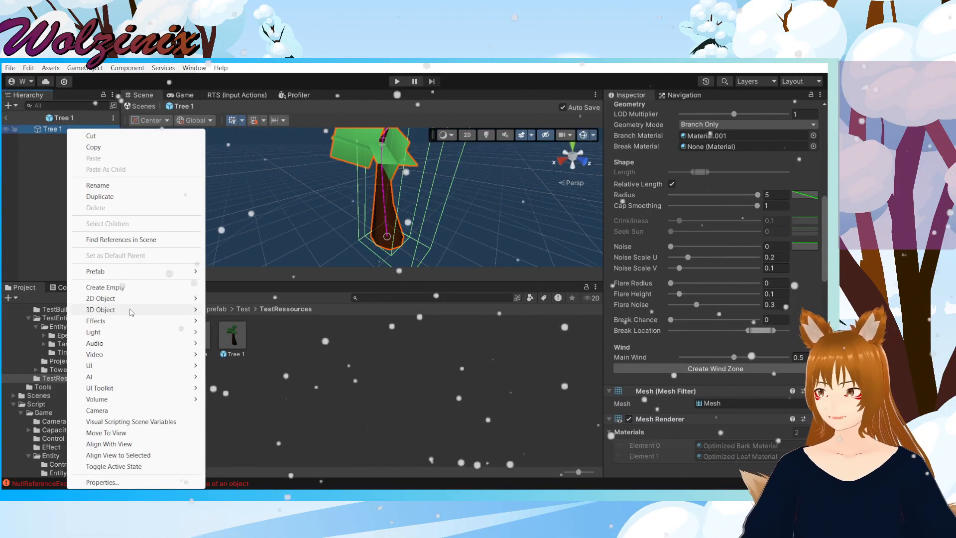
{"action": "mouse_move", "coordinate": [131, 301]}
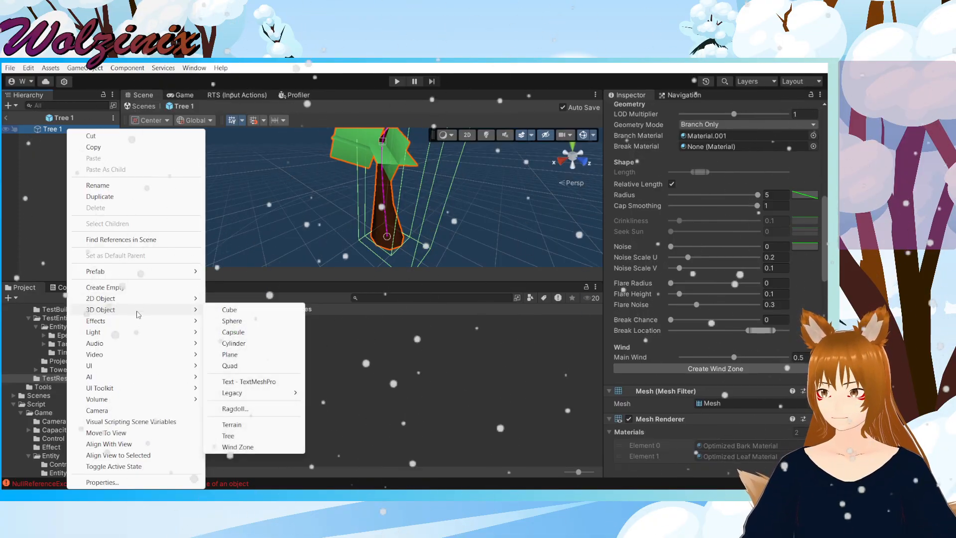
{"action": "mouse_move", "coordinate": [238, 297]}
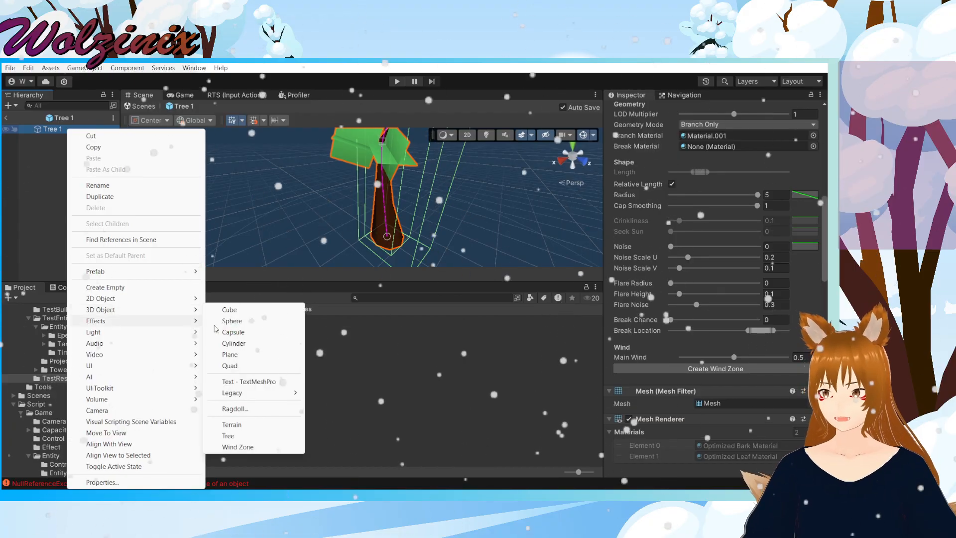
{"action": "mouse_move", "coordinate": [254, 396]}
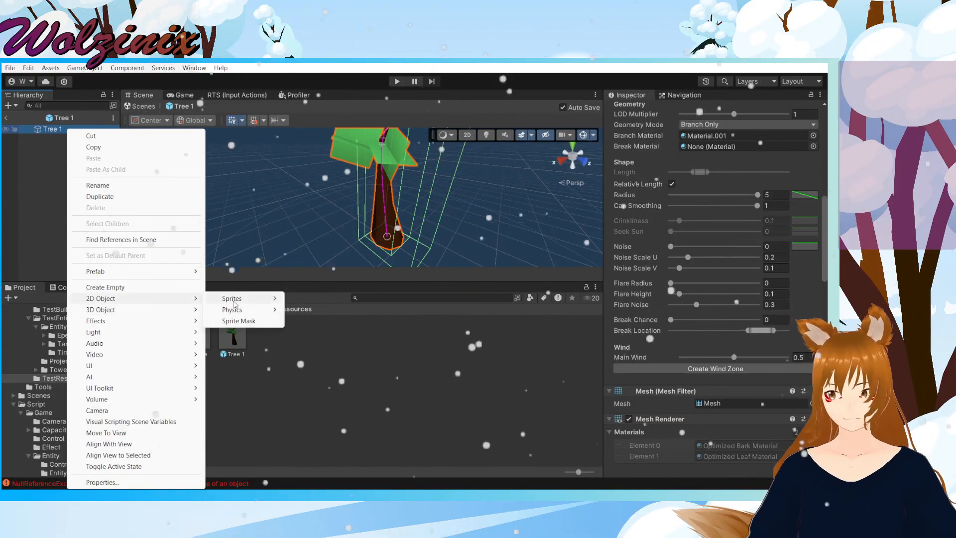
{"action": "left_click", "coordinate": [313, 321]}
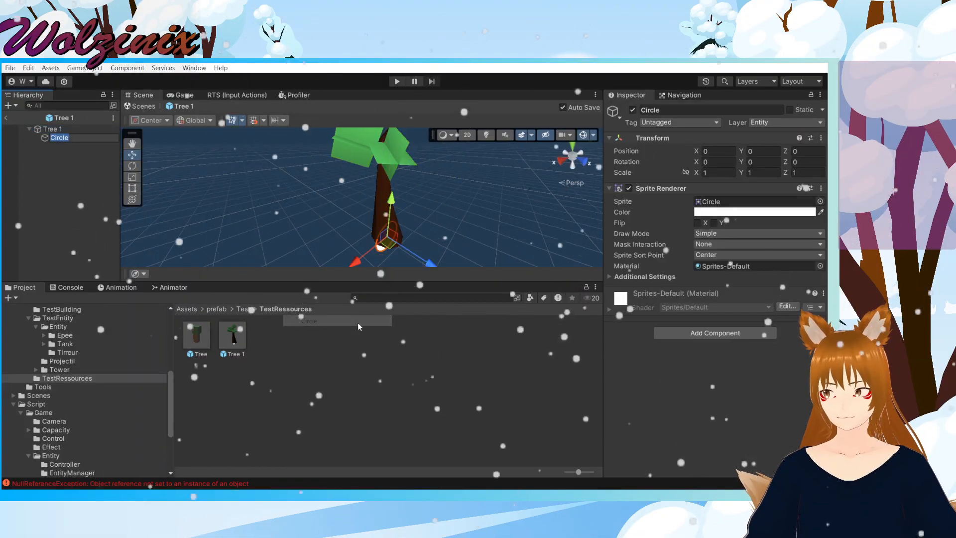
Step: Change the sprite of Tree 1's Circle object to AllieRing
{"action": "left_click", "coordinate": [819, 201]}
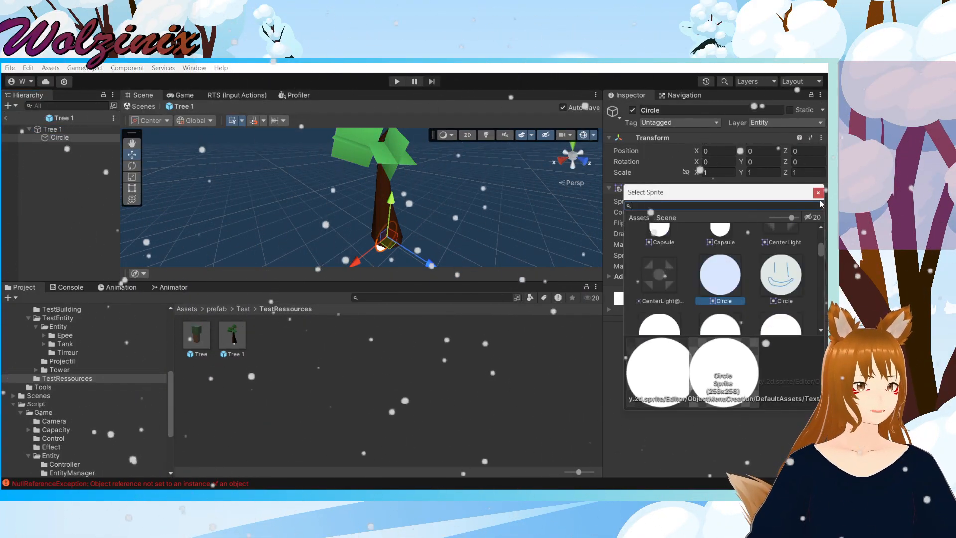
{"action": "scroll", "coordinate": [754, 283], "scroll_direction": "down", "scroll_amount": 6}
{"action": "scroll", "coordinate": [694, 249], "scroll_direction": "up", "scroll_amount": 3}
{"action": "double_click", "coordinate": [656, 281]}
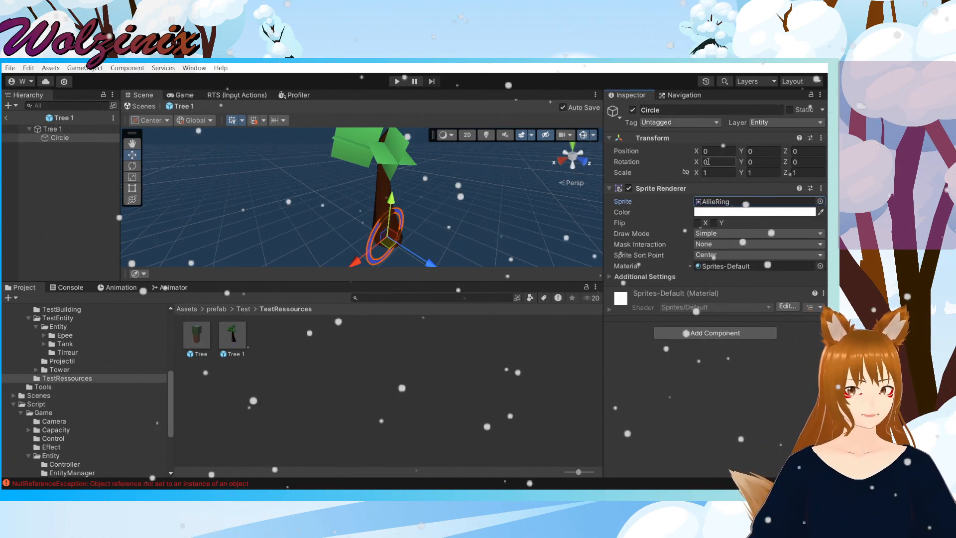
Step: Set the Circle's X rotation to 90 so the ring lies flat around the trunk's base
{"action": "left_click_drag", "start_coordinate": [717, 165], "coordinate": [743, 151]}
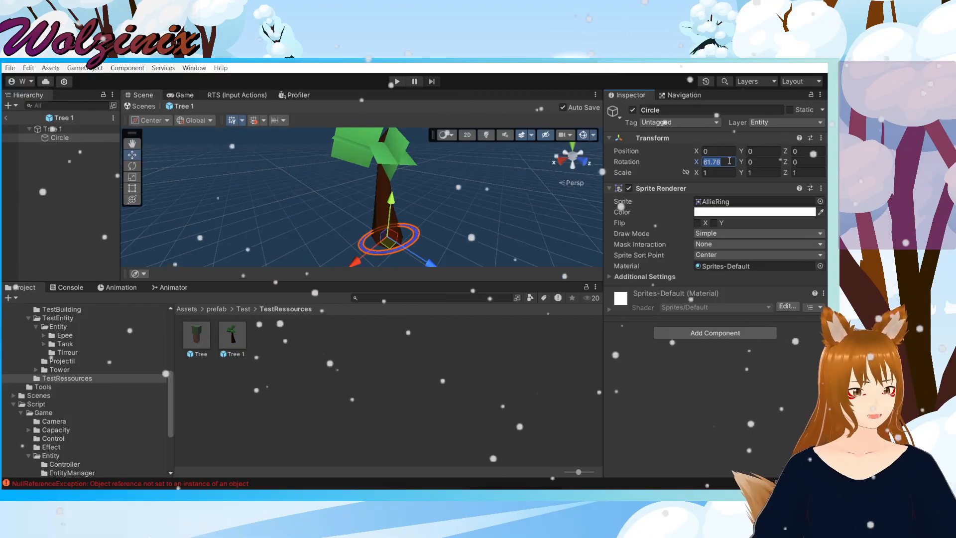
{"action": "key", "text": "Num_Lock"}
{"action": "type", "text": "90"}
{"action": "right_click_drag", "start_coordinate": [373, 229], "coordinate": [330, 243]}
{"action": "scroll", "coordinate": [339, 242], "scroll_direction": "up", "scroll_amount": 2}
{"action": "middle_click_drag", "start_coordinate": [340, 241], "coordinate": [567, 130]}
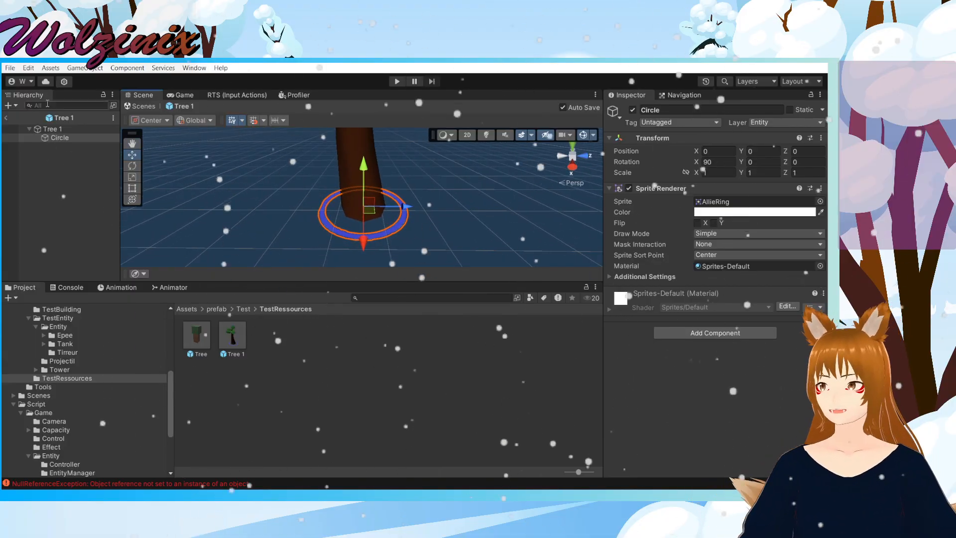
Step: Assign the Circle object to the Sprite field of Tree 1's Ressource Manager
{"action": "left_click", "coordinate": [37, 127]}
{"action": "scroll", "coordinate": [755, 282], "scroll_direction": "down", "scroll_amount": 6}
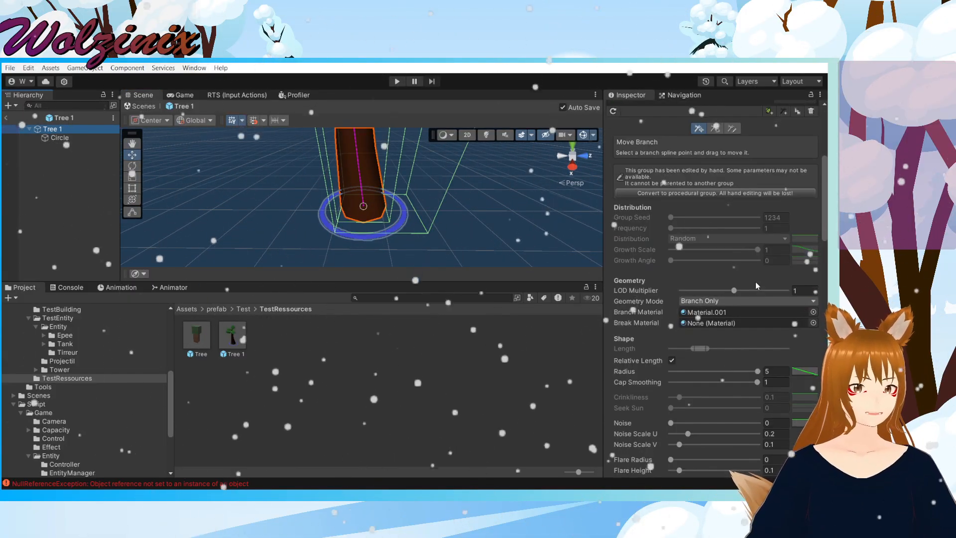
{"action": "scroll", "coordinate": [726, 272], "scroll_direction": "down", "scroll_amount": 12}
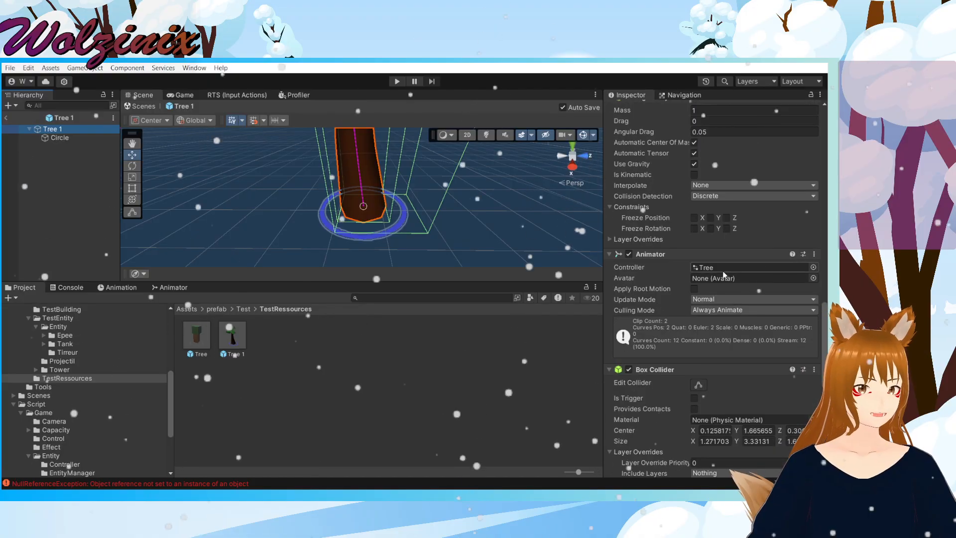
{"action": "scroll", "coordinate": [615, 272], "scroll_direction": "down", "scroll_amount": 8}
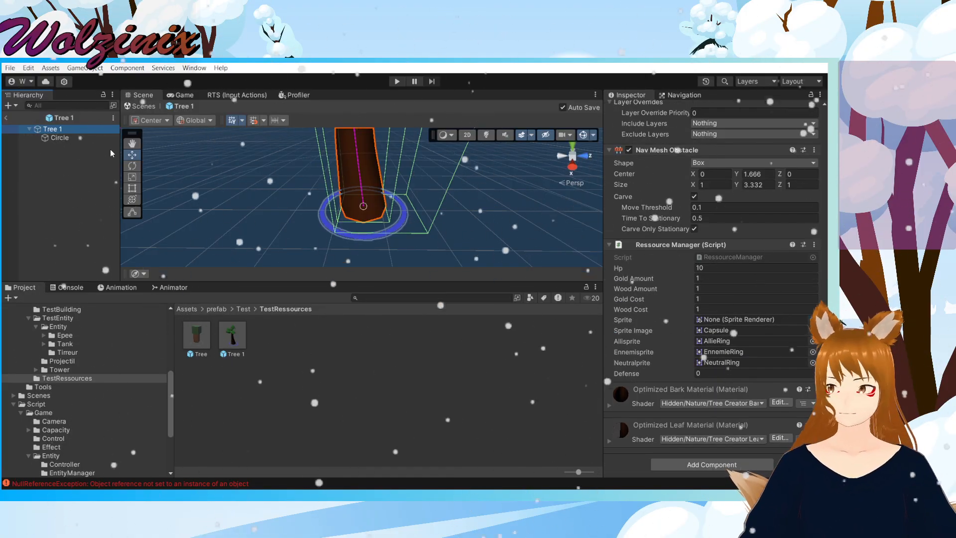
{"action": "left_click_drag", "start_coordinate": [96, 143], "coordinate": [768, 311]}
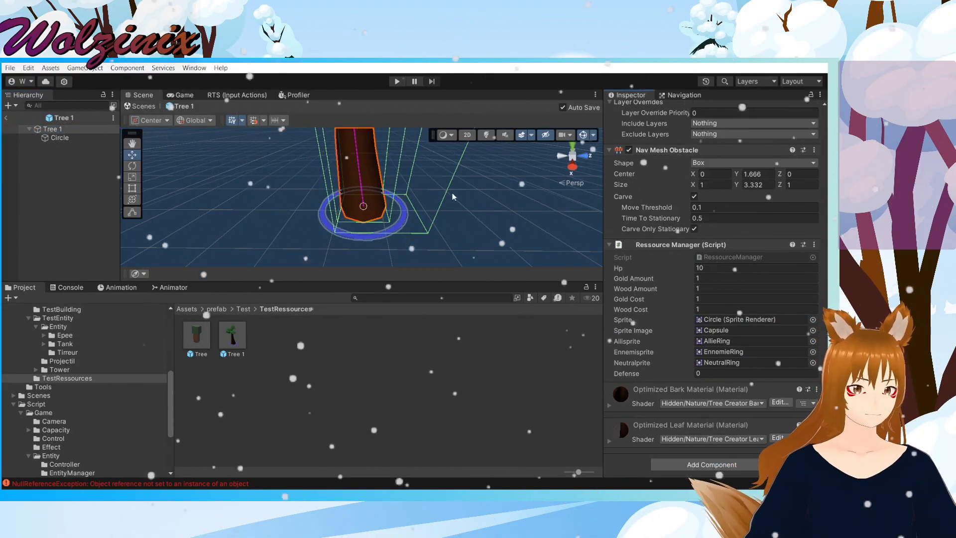
Step: Return to the TestEntity scene, run the game and turn on gizmos in the Game view
{"action": "left_click", "coordinate": [6, 119]}
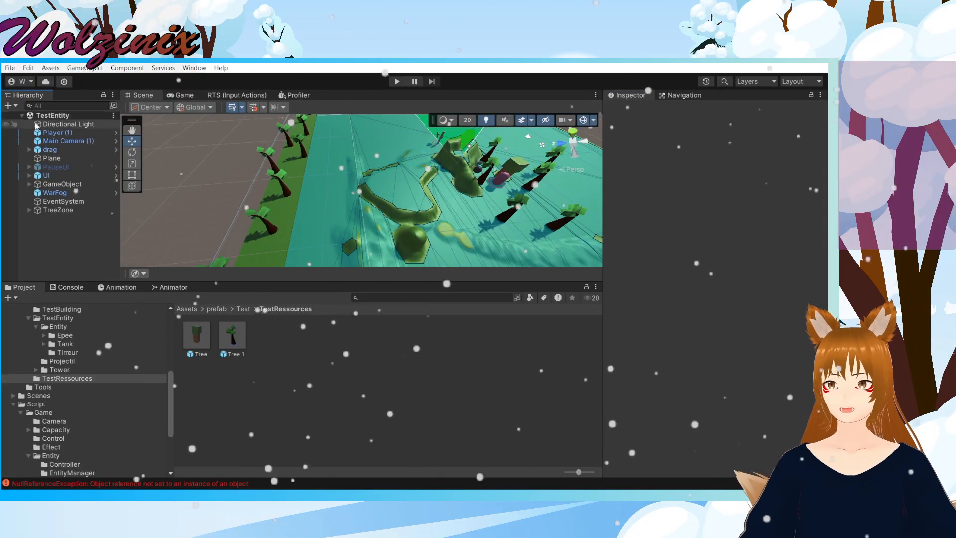
{"action": "left_click", "coordinate": [417, 234]}
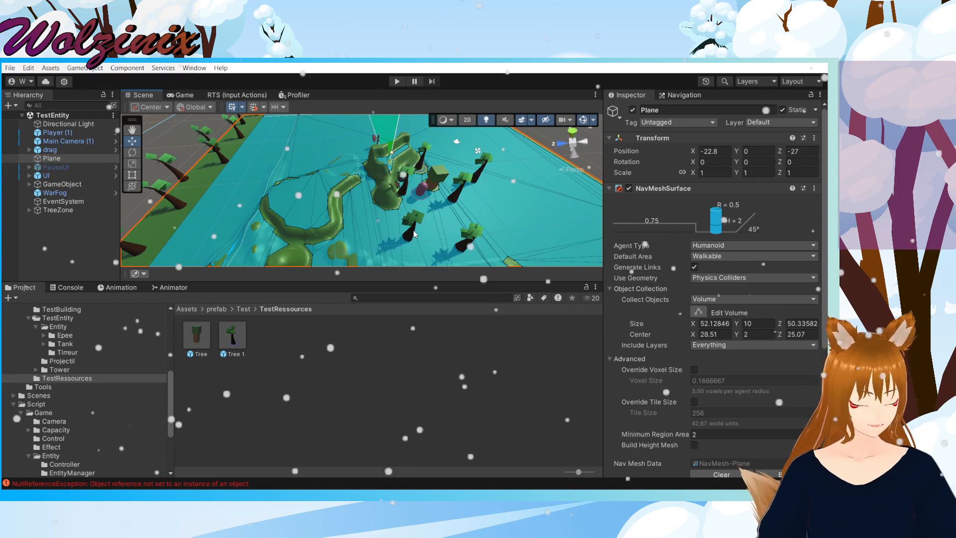
{"action": "left_click", "coordinate": [396, 81]}
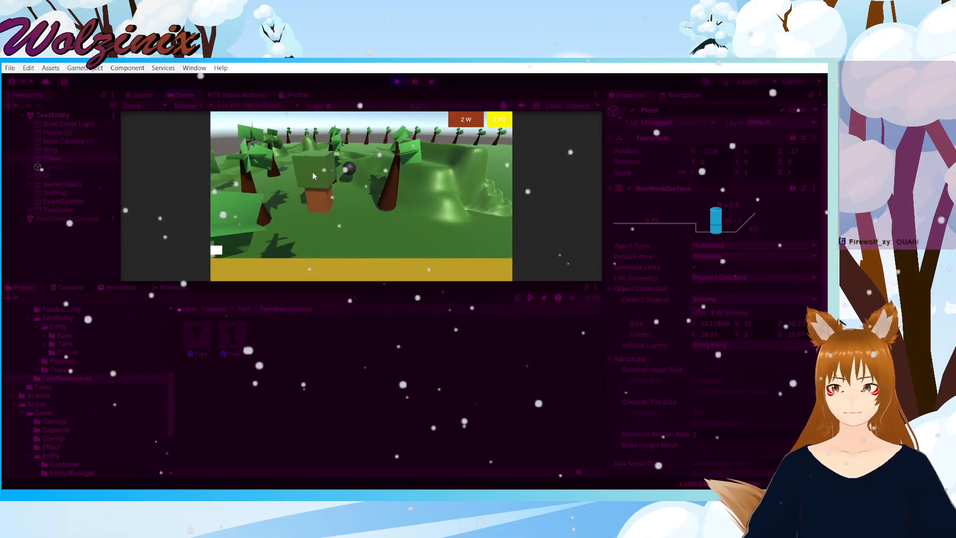
{"action": "left_click", "coordinate": [577, 106]}
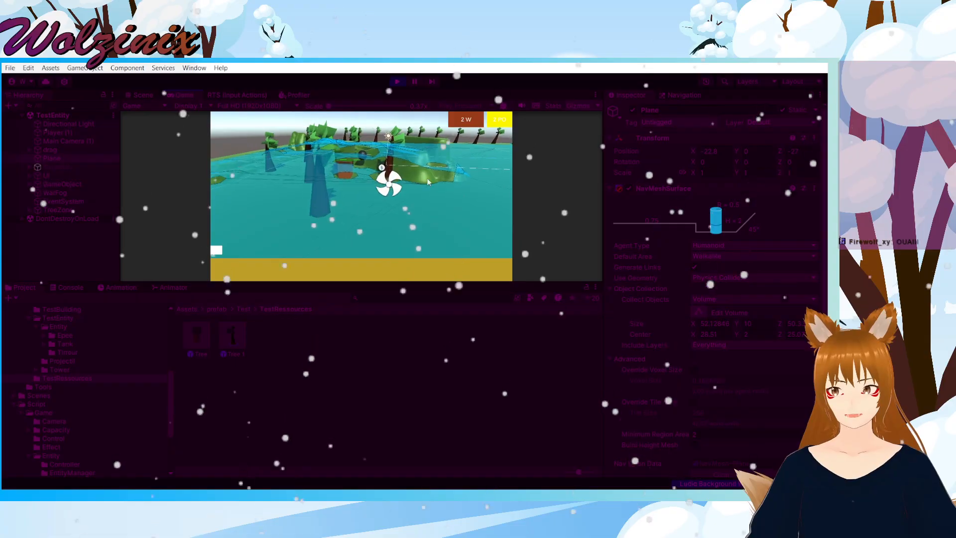
Step: Playtest harvesting by selecting the Builder and moving around the trees, and stop the game
{"action": "key", "text": "z"}
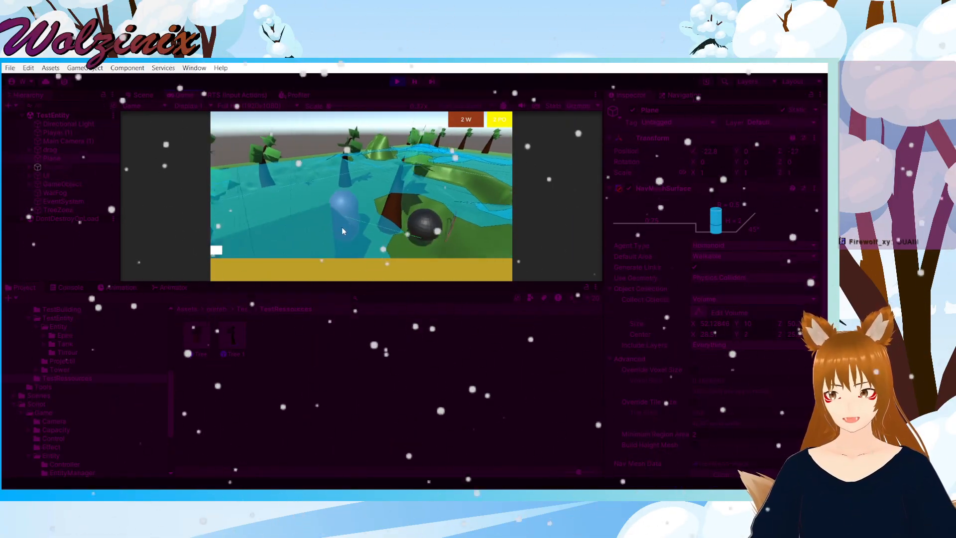
{"action": "left_click", "coordinate": [355, 179]}
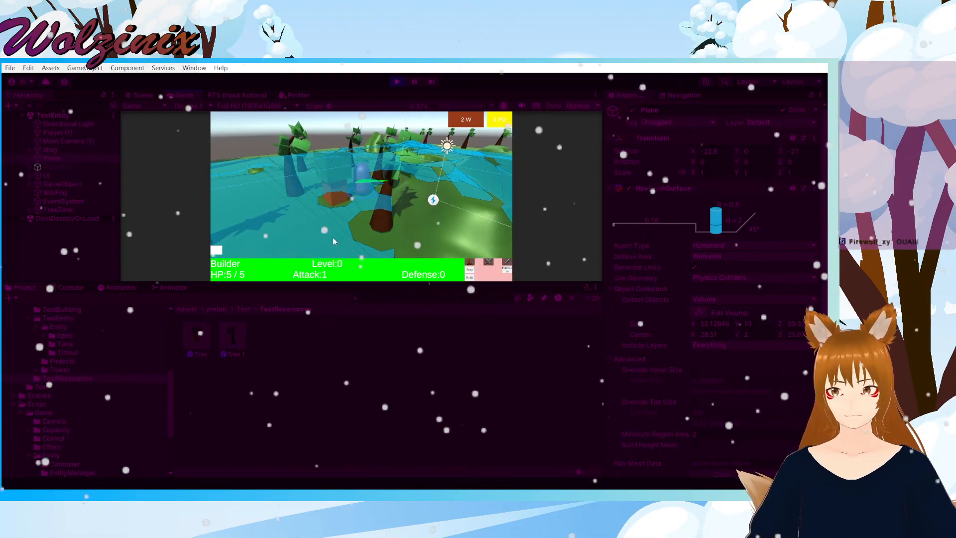
{"action": "key", "text": "s"}
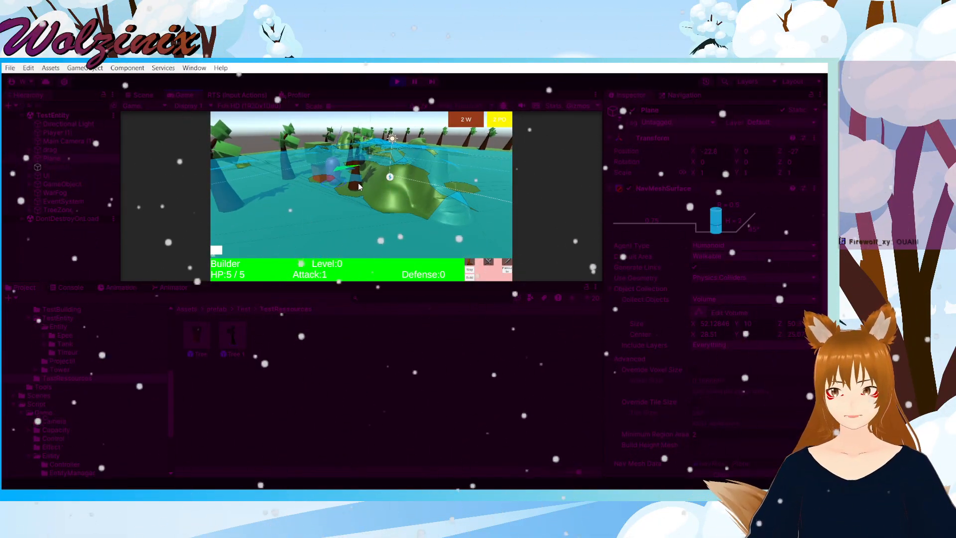
{"action": "key", "text": "w"}
{"action": "left_click", "coordinate": [315, 238]}
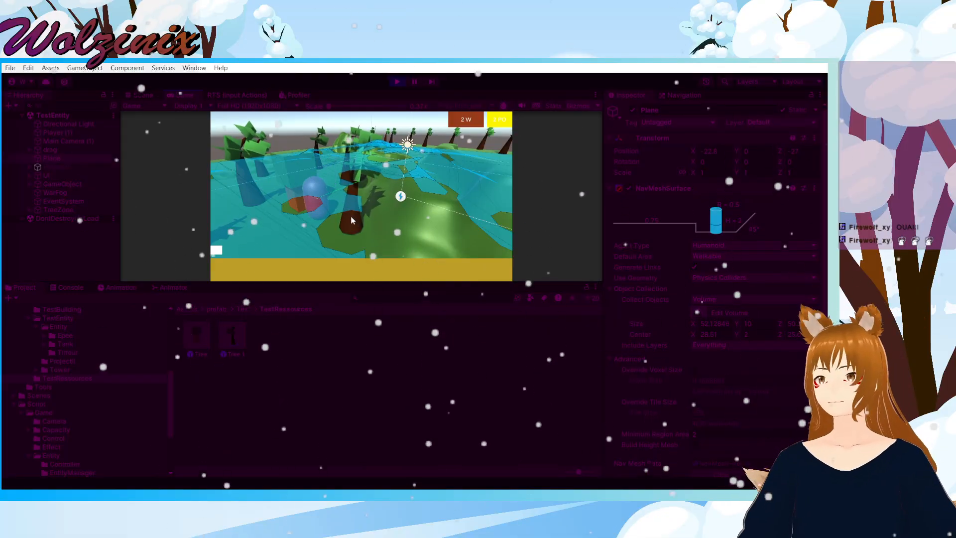
{"action": "middle_click_drag", "start_coordinate": [351, 216], "coordinate": [501, 257]}
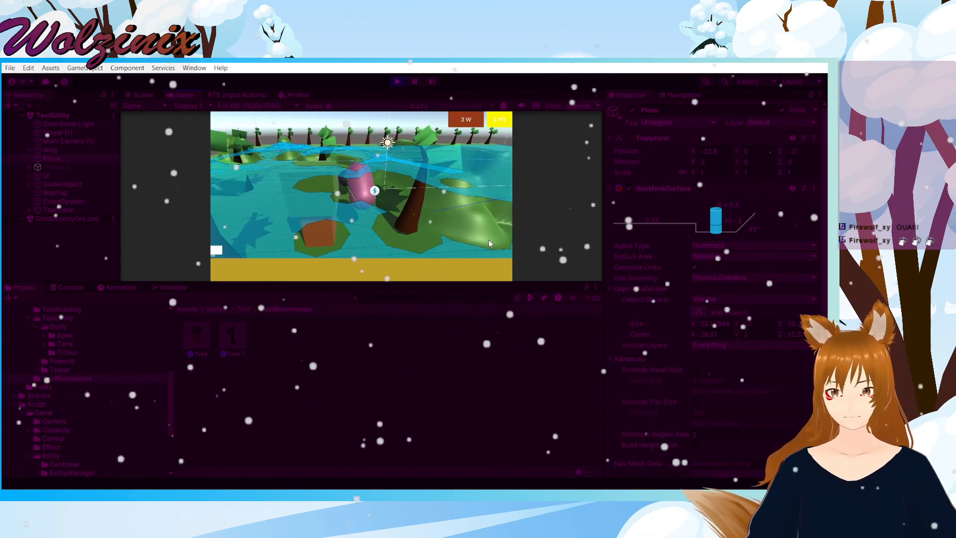
{"action": "left_click", "coordinate": [395, 82]}
Step: Reopen the Tree 1 prefab and set its Ressource Manager's Hp to 5
{"action": "double_click", "coordinate": [232, 335]}
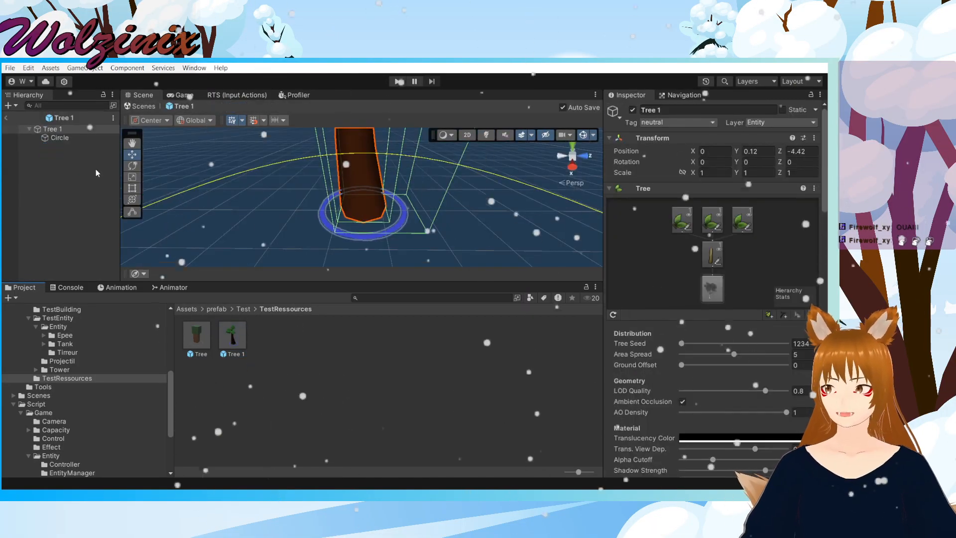
{"action": "scroll", "coordinate": [803, 331], "scroll_direction": "down", "scroll_amount": 15}
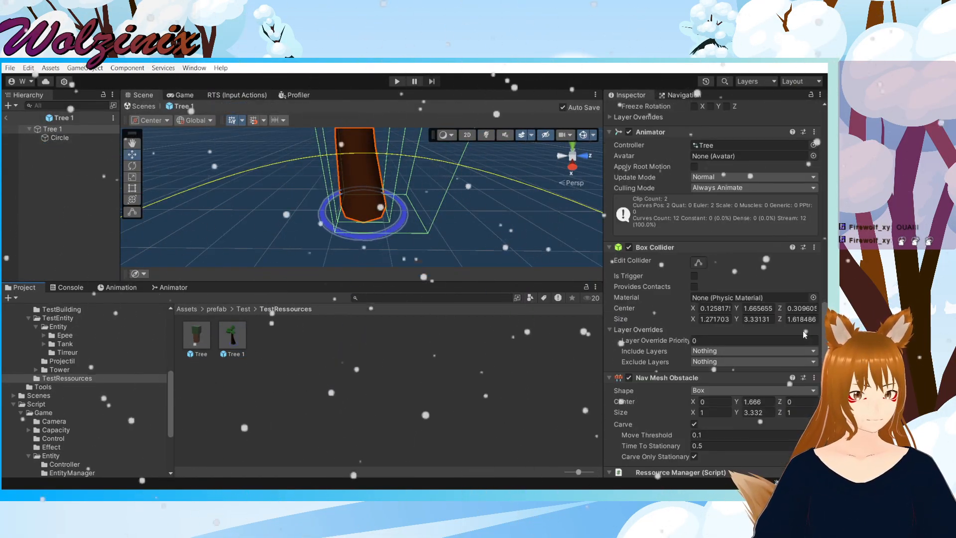
{"action": "scroll", "coordinate": [805, 334], "scroll_direction": "down", "scroll_amount": 3}
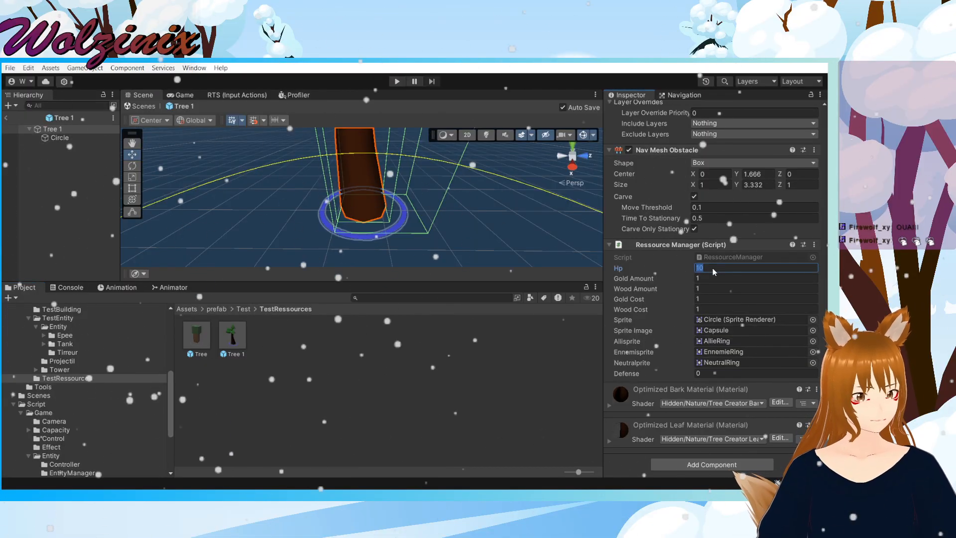
{"action": "type", "text": "5"}
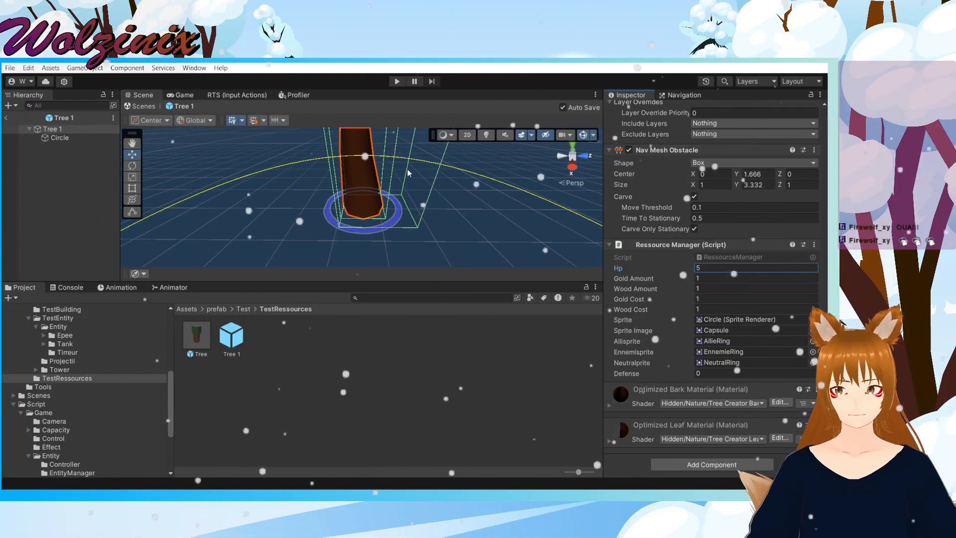
Step: Try adding a branch group directly to the root node of Tree 1's Tree component, and undo it
{"action": "scroll", "coordinate": [802, 199], "scroll_direction": "up", "scroll_amount": 6}
{"action": "scroll", "coordinate": [803, 199], "scroll_direction": "up", "scroll_amount": 10}
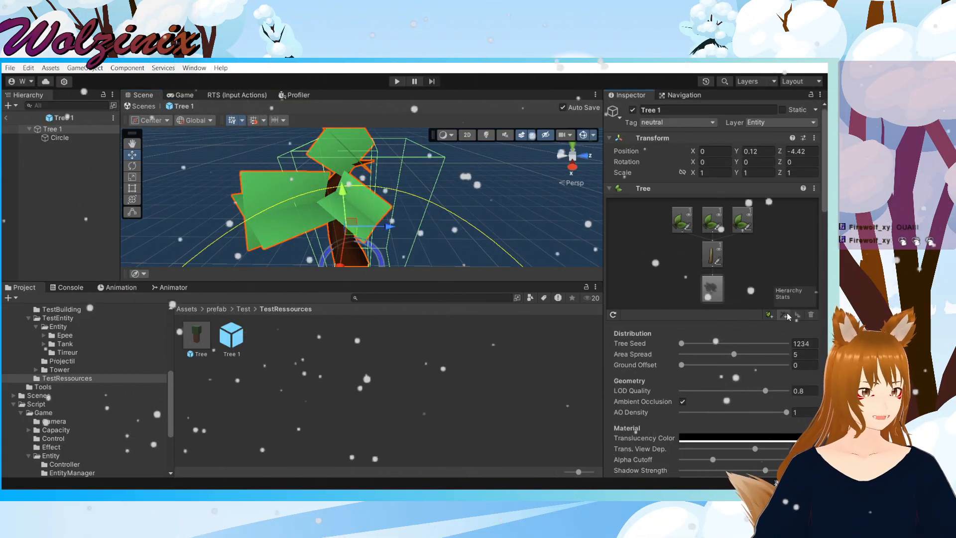
{"action": "left_click", "coordinate": [782, 314]}
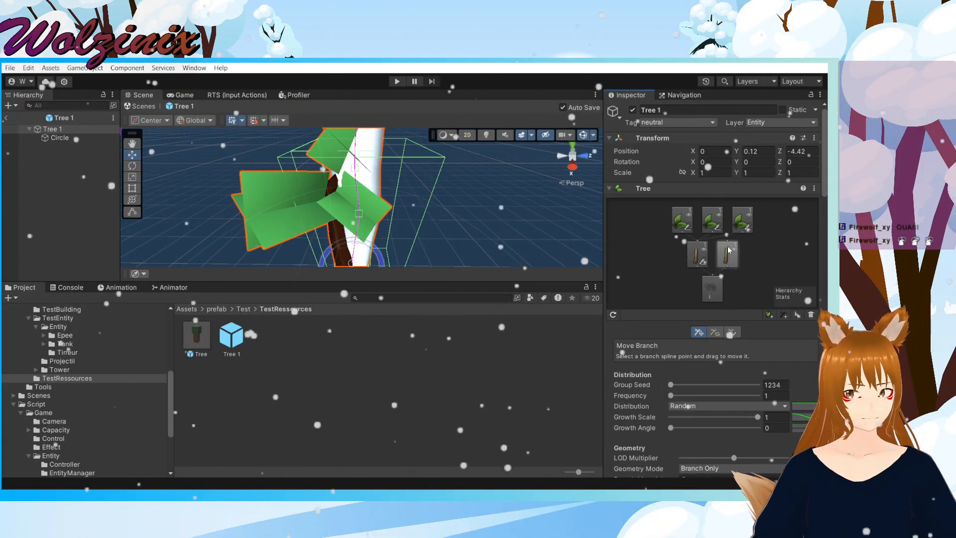
{"action": "key", "text": "ctrl+z"}
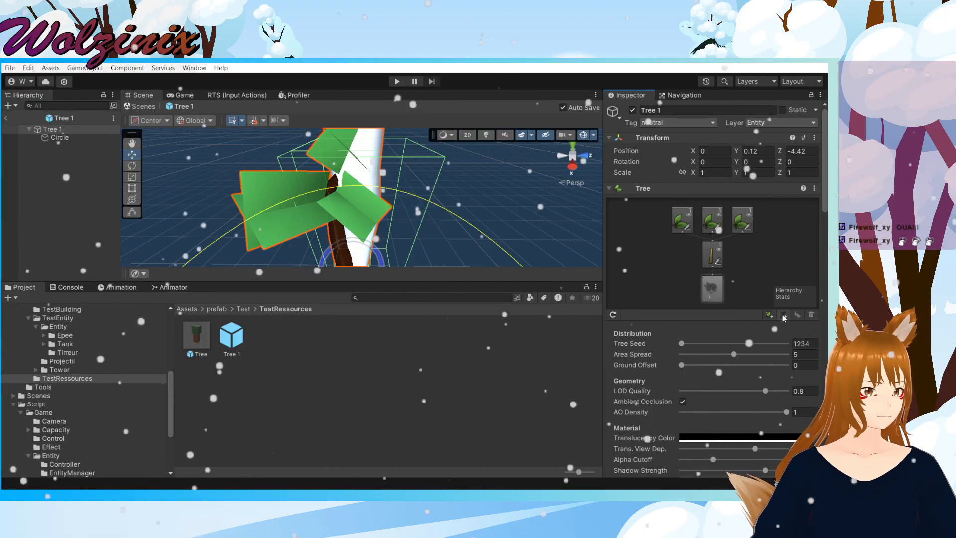
Step: Add a branch group to the trunk node in Tree 1's Tree component and check it in the scene
{"action": "left_click", "coordinate": [715, 260]}
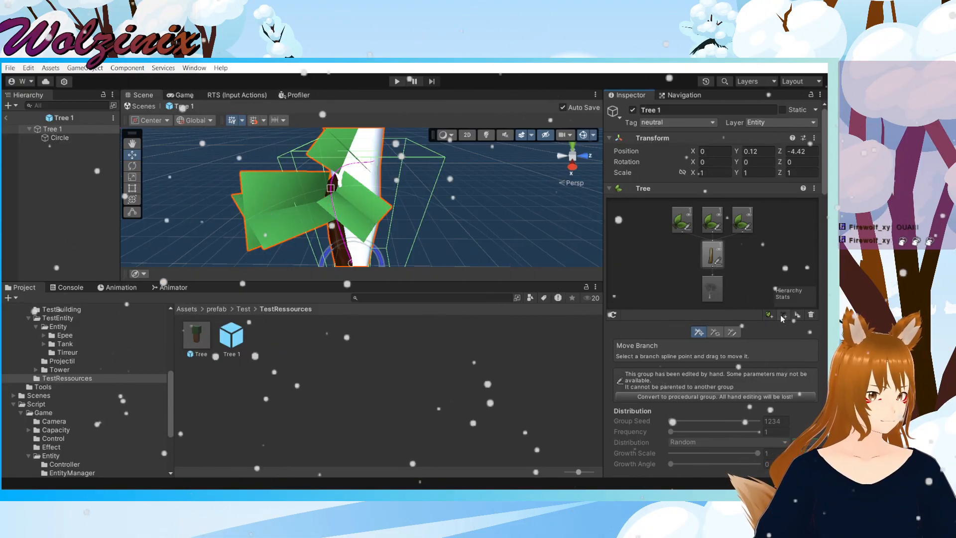
{"action": "left_click", "coordinate": [782, 315]}
{"action": "middle_click_drag", "start_coordinate": [343, 214], "coordinate": [391, 154]}
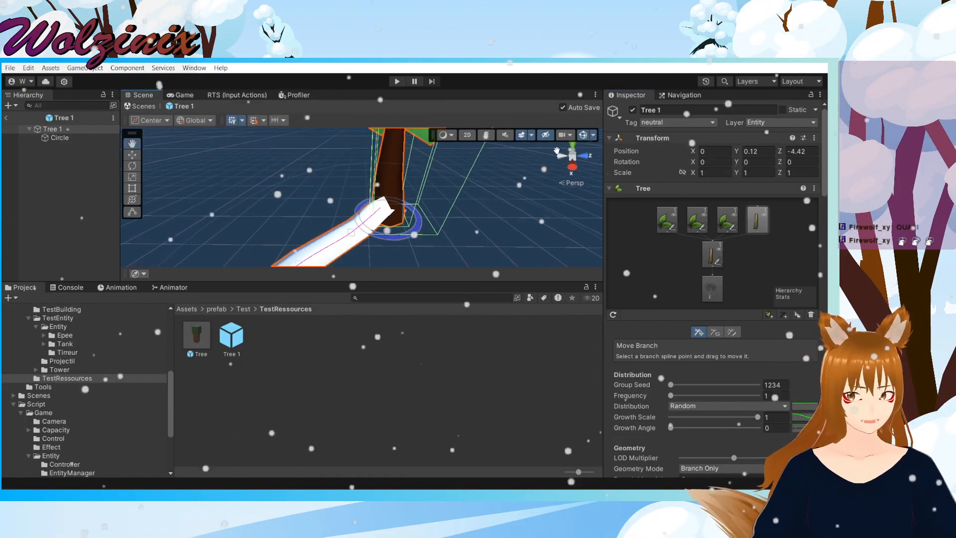
Step: Try bending the new branch by moving one of its spline points near the trunk, and undo it
{"action": "left_click_drag", "start_coordinate": [730, 214], "coordinate": [759, 219]}
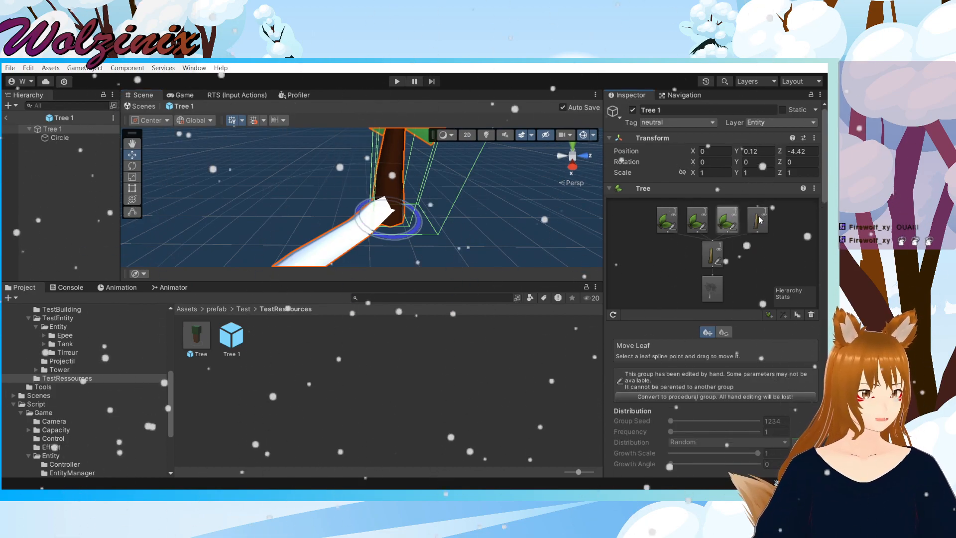
{"action": "left_click", "coordinate": [757, 225]}
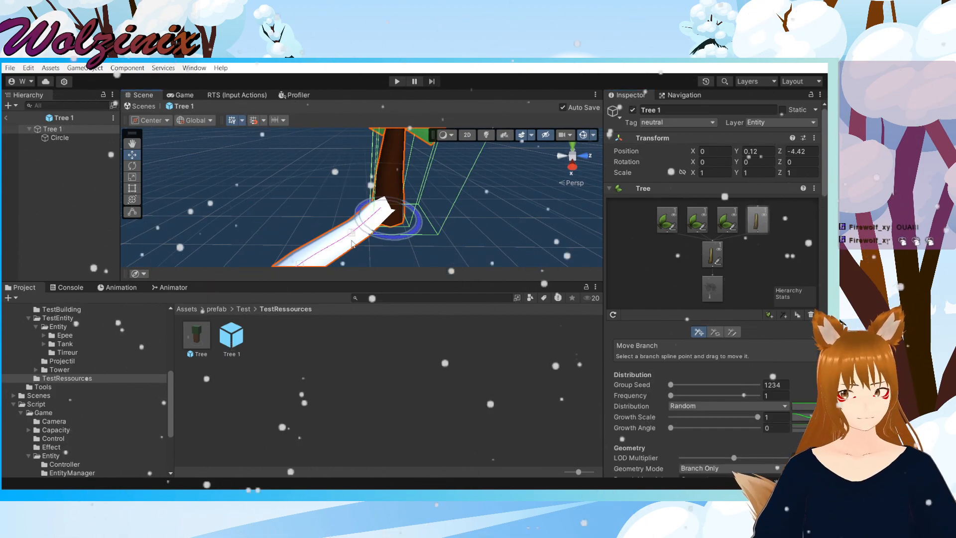
{"action": "left_click_drag", "start_coordinate": [349, 235], "coordinate": [382, 214]}
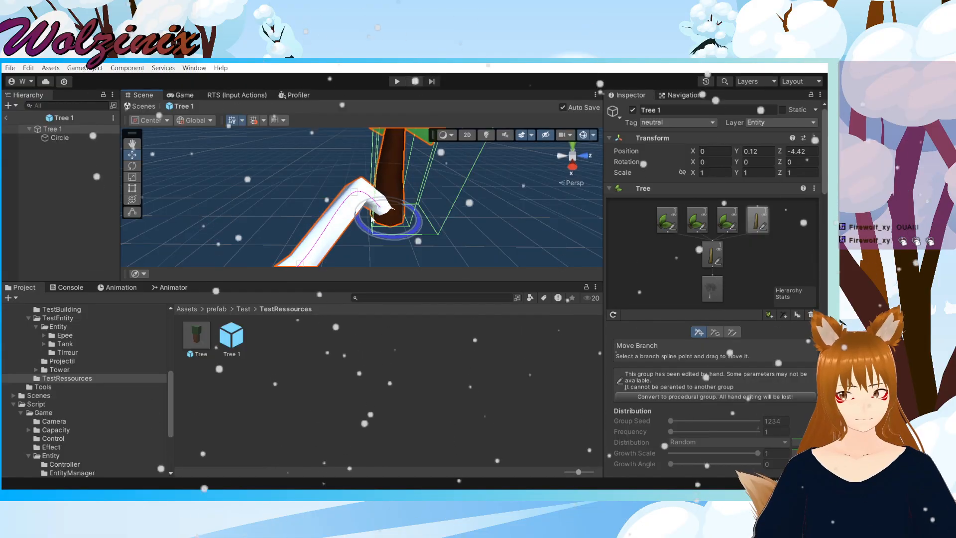
{"action": "key", "text": "ctrl+z"}
Step: Reshape the long branch by moving spline points along its middle section
{"action": "scroll", "coordinate": [381, 201], "scroll_direction": "down", "scroll_amount": 4}
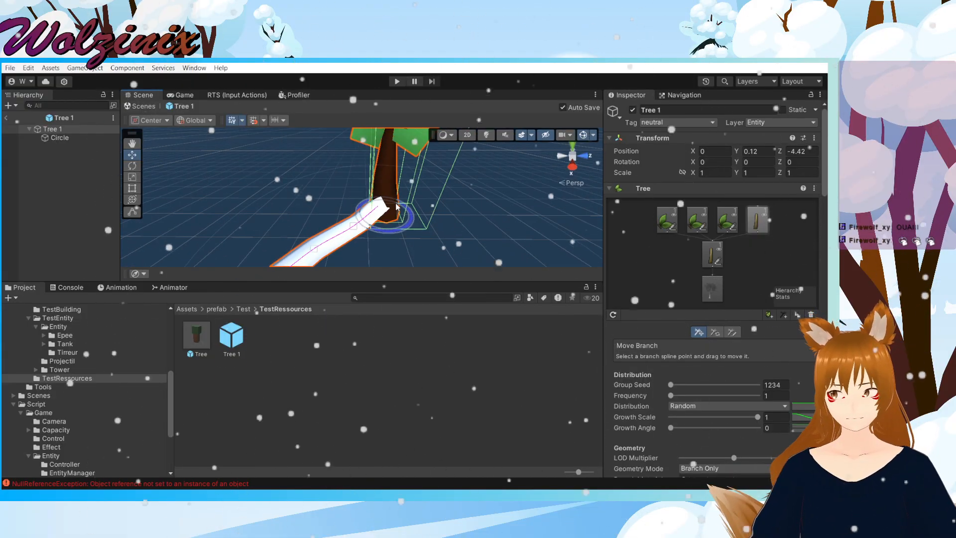
{"action": "left_click_drag", "start_coordinate": [464, 196], "coordinate": [343, 240], "text": "alt"}
{"action": "scroll", "coordinate": [343, 240], "scroll_direction": "down", "scroll_amount": 3}
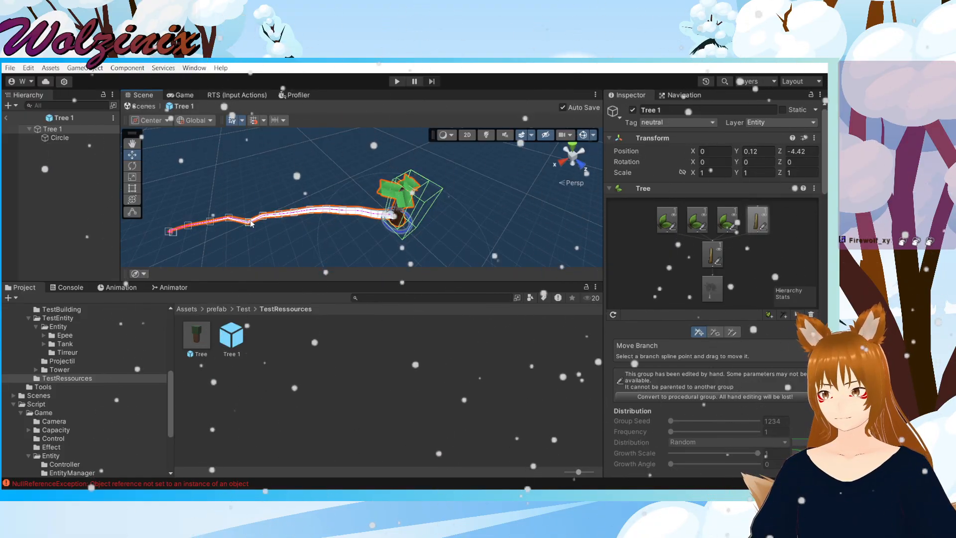
{"action": "left_click_drag", "start_coordinate": [251, 224], "coordinate": [247, 220]}
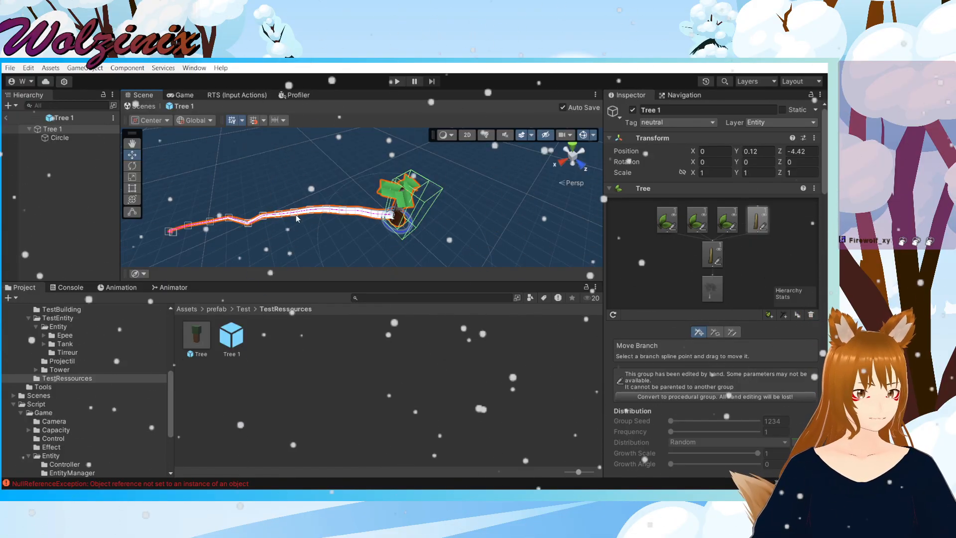
{"action": "scroll", "coordinate": [297, 218], "scroll_direction": "up", "scroll_amount": 3}
{"action": "key", "text": "f"}
{"action": "scroll", "coordinate": [402, 221], "scroll_direction": "up", "scroll_amount": 6}
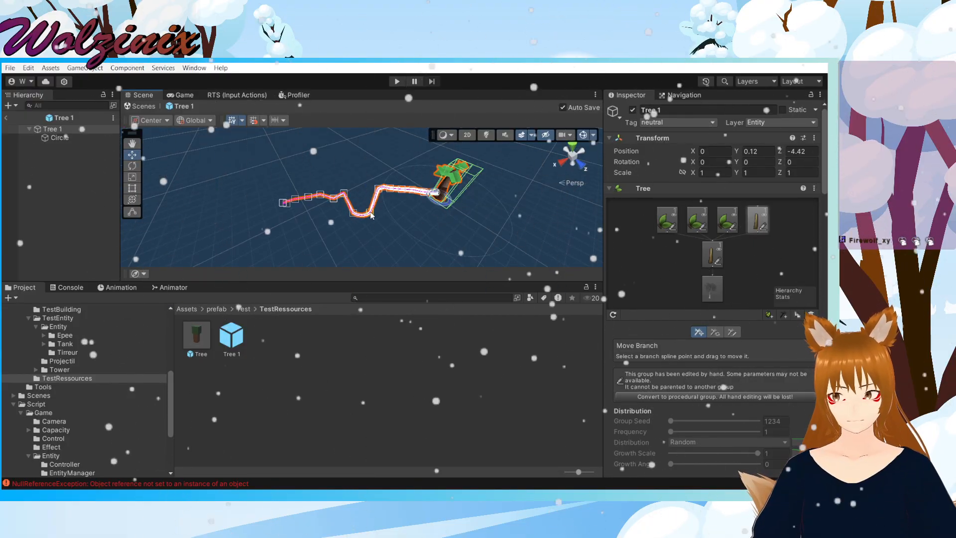
{"action": "scroll", "coordinate": [383, 196], "scroll_direction": "up", "scroll_amount": 4}
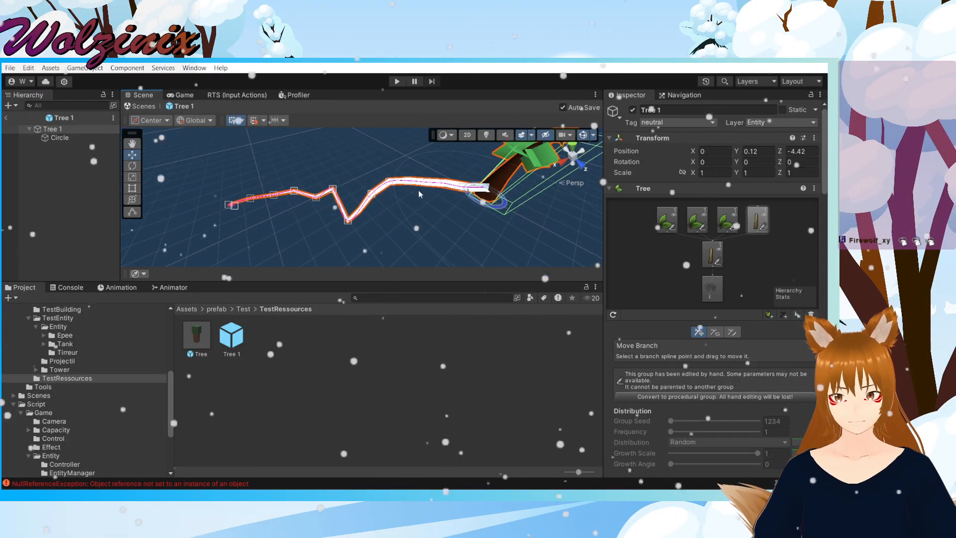
Step: Enlarge the Scene view in height and width
{"action": "left_click_drag", "start_coordinate": [535, 282], "coordinate": [541, 356]}
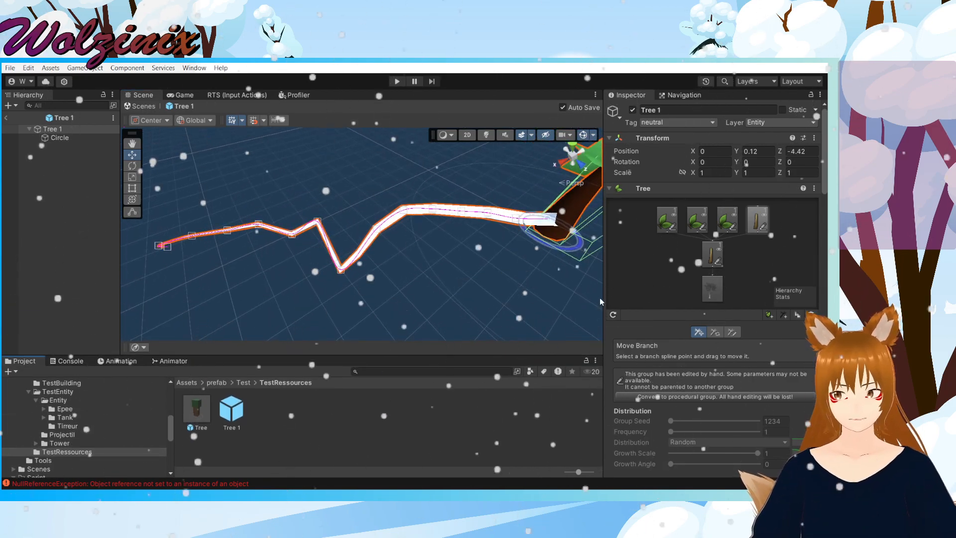
{"action": "left_click_drag", "start_coordinate": [122, 248], "coordinate": [70, 247]}
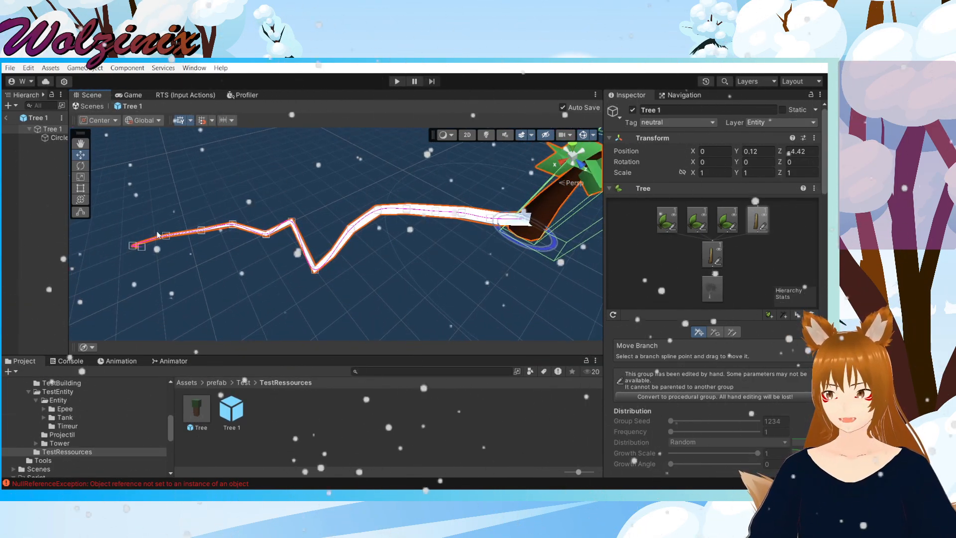
Step: Fold the branch's tip back toward the trunk and bend its middle by moving individual spline points
{"action": "left_click_drag", "start_coordinate": [144, 249], "coordinate": [245, 240]}
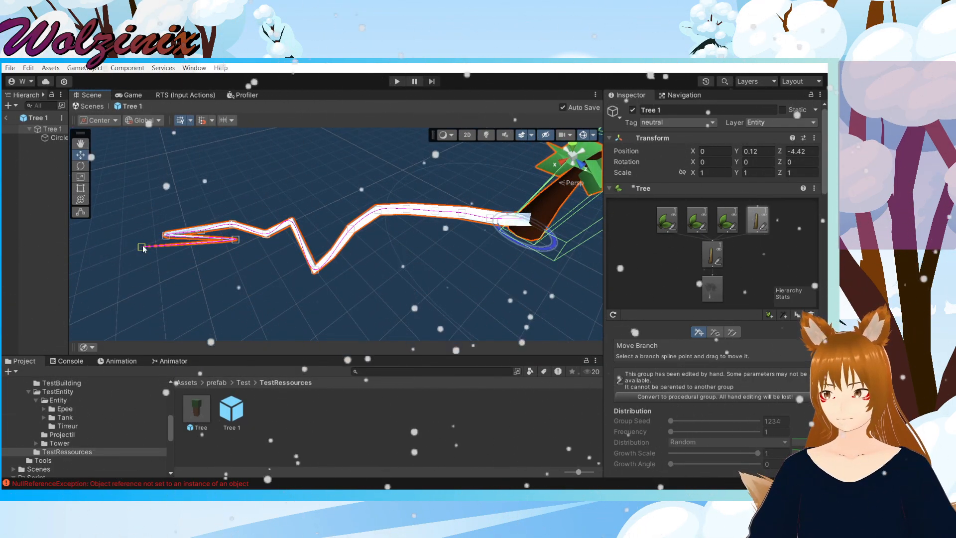
{"action": "left_click_drag", "start_coordinate": [278, 270], "coordinate": [349, 270]}
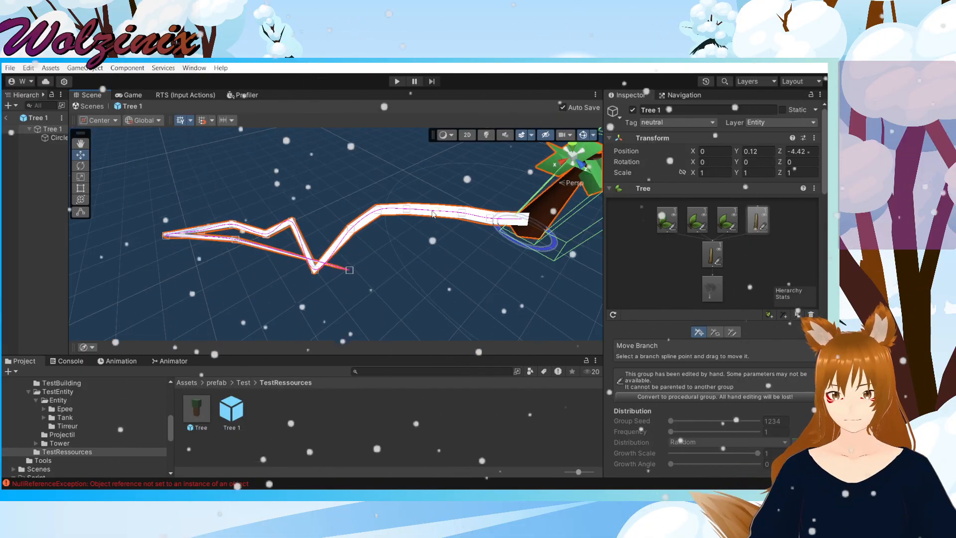
{"action": "mouse_move", "coordinate": [436, 214]}
{"action": "left_mouse_down"}
{"action": "mouse_move", "coordinate": [419, 247]}
{"action": "mouse_move", "coordinate": [428, 227]}
{"action": "left_mouse_up"}
{"action": "middle_click_drag", "start_coordinate": [430, 228], "coordinate": [359, 227]}
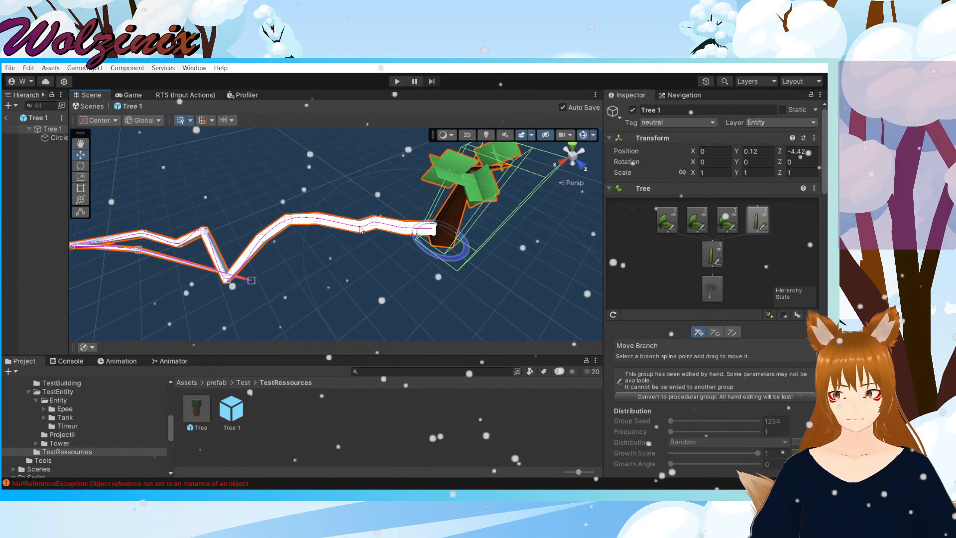
{"action": "left_click_drag", "start_coordinate": [334, 255], "coordinate": [362, 178]}
{"action": "left_click", "coordinate": [345, 269]}
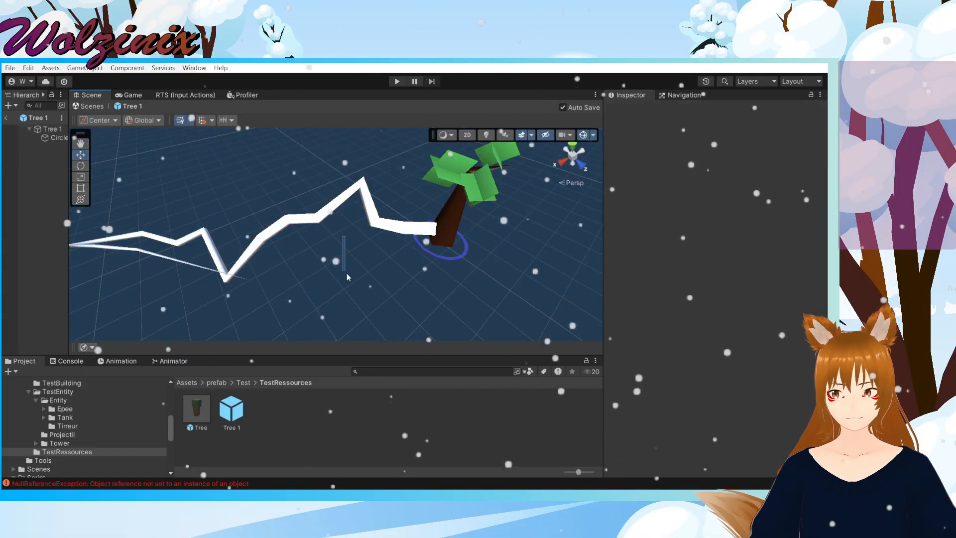
Step: Redraw the branch with the Free Hand tool as a short, tapering curve beside the trunk
{"action": "left_click", "coordinate": [368, 202]}
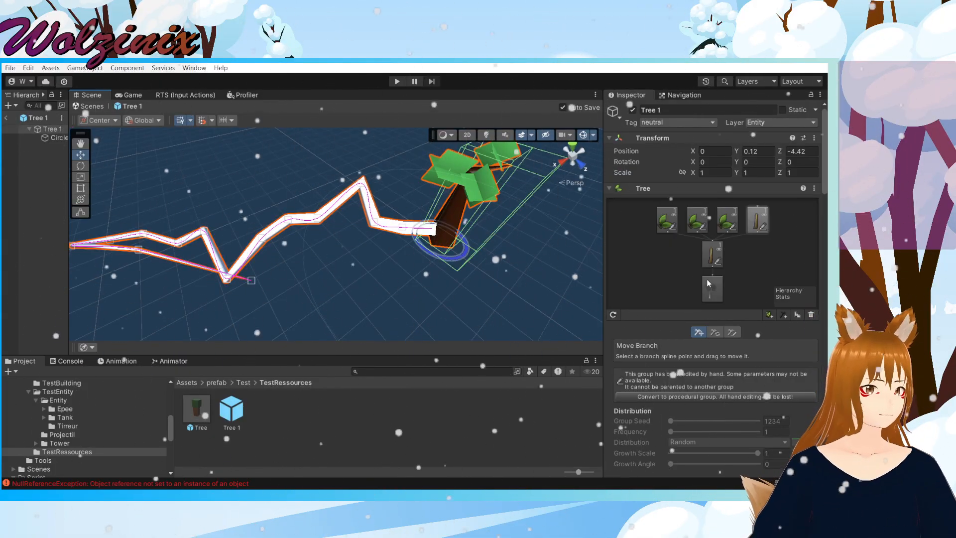
{"action": "scroll", "coordinate": [781, 324], "scroll_direction": "down", "scroll_amount": 5}
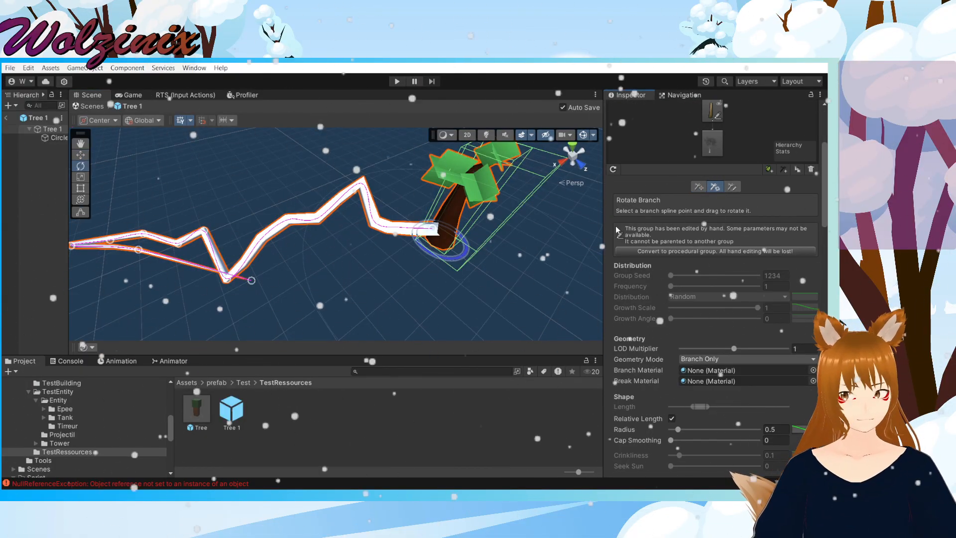
{"action": "left_click", "coordinate": [731, 187]}
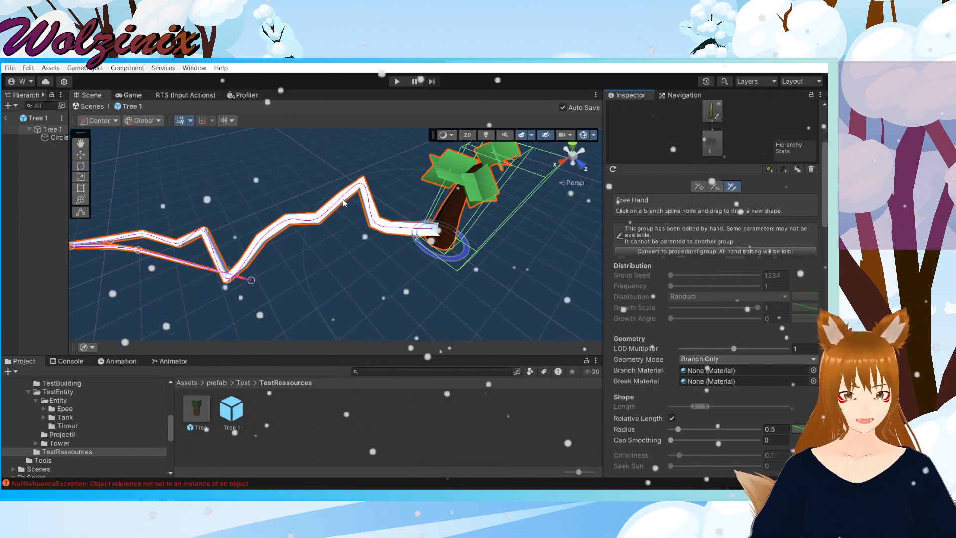
{"action": "mouse_move", "coordinate": [362, 183]}
{"action": "left_mouse_down"}
{"action": "mouse_move", "coordinate": [354, 222]}
{"action": "mouse_move", "coordinate": [337, 203]}
{"action": "left_mouse_up"}
{"action": "middle_click_drag", "start_coordinate": [337, 203], "coordinate": [373, 206]}
{"action": "left_click", "coordinate": [697, 186]}
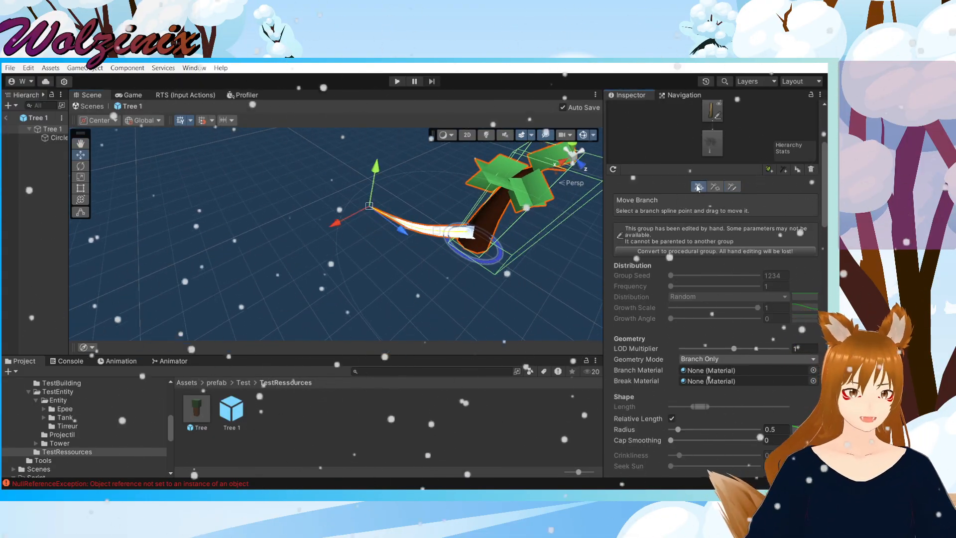
Step: Move the branch up the trunk to just below the leaves, shorten it to a stub, and check it from the side
{"action": "left_click_drag", "start_coordinate": [369, 206], "coordinate": [381, 157]}
{"action": "left_click", "coordinate": [732, 186]}
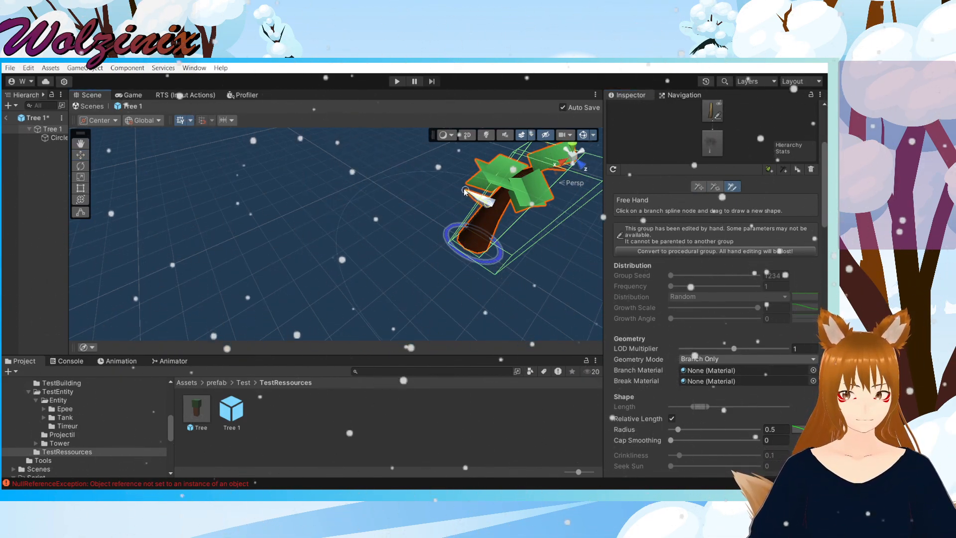
{"action": "left_click", "coordinate": [698, 187]}
{"action": "scroll", "coordinate": [398, 221], "scroll_direction": "up", "scroll_amount": 2}
{"action": "left_click", "coordinate": [386, 232]}
{"action": "middle_click_drag", "start_coordinate": [387, 232], "coordinate": [217, 295]}
{"action": "left_click_drag", "start_coordinate": [217, 295], "coordinate": [531, 70], "text": "alt"}
{"action": "middle_click_drag", "start_coordinate": [304, 318], "coordinate": [362, 276]}
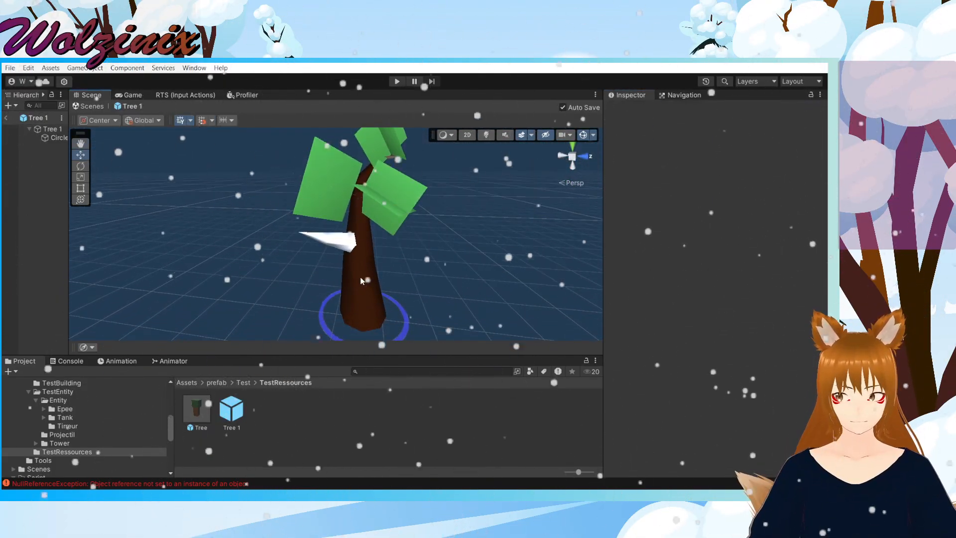
Step: Add a leaf group to the new branch node in Tree 1's Tree component
{"action": "left_click", "coordinate": [360, 225]}
{"action": "left_click", "coordinate": [762, 218]}
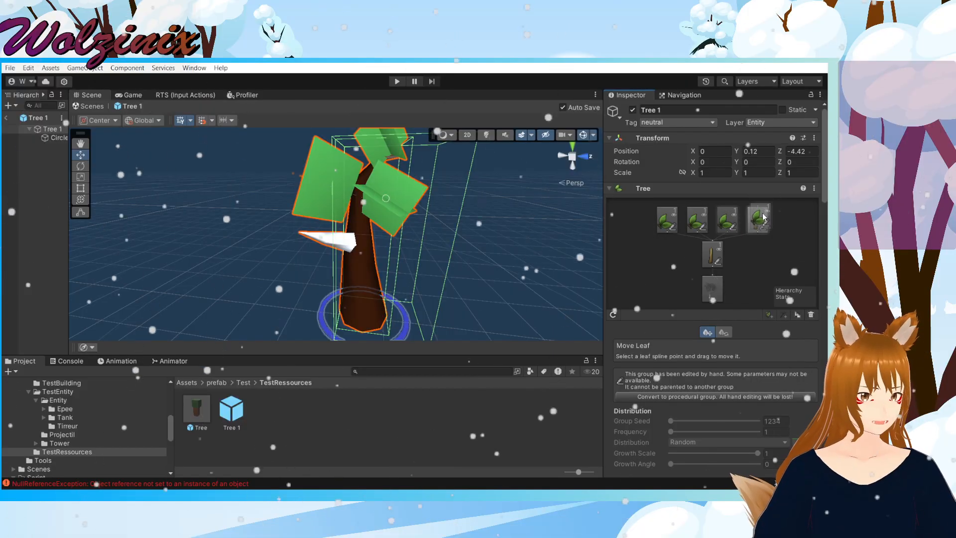
{"action": "left_click", "coordinate": [756, 225]}
{"action": "left_click", "coordinate": [769, 314]}
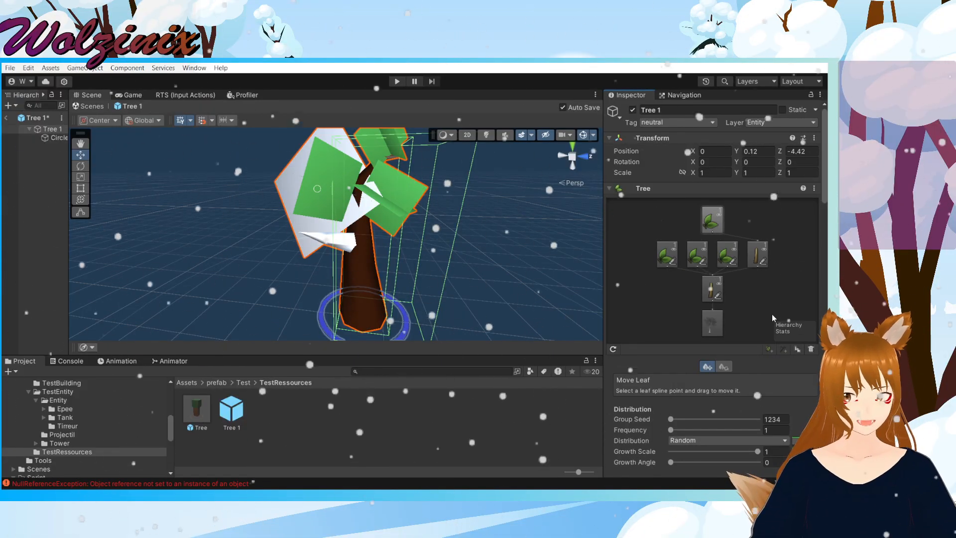
Step: Set the new leaf group's Geometry Mode to Cross and its Material to Ground
{"action": "scroll", "coordinate": [712, 321], "scroll_direction": "down", "scroll_amount": 4}
{"action": "scroll", "coordinate": [713, 318], "scroll_direction": "down", "scroll_amount": 6}
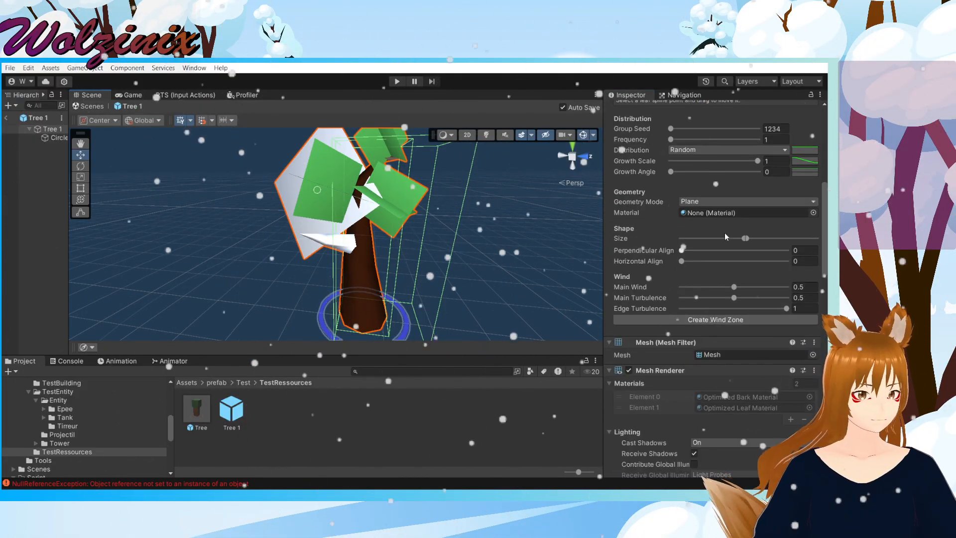
{"action": "scroll", "coordinate": [727, 240], "scroll_direction": "up", "scroll_amount": 2}
{"action": "left_click", "coordinate": [712, 259]}
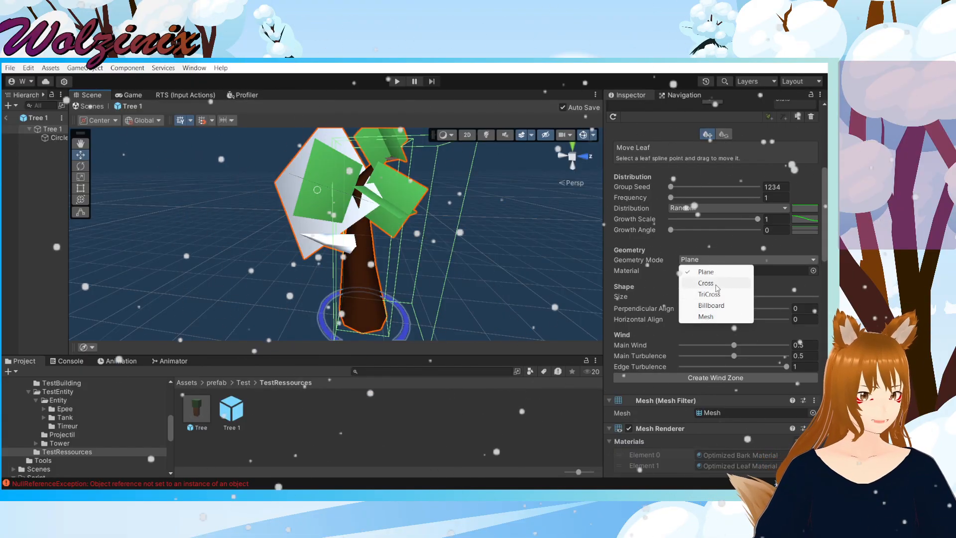
{"action": "left_click", "coordinate": [712, 284]}
{"action": "scroll", "coordinate": [709, 214], "scroll_direction": "up", "scroll_amount": 2}
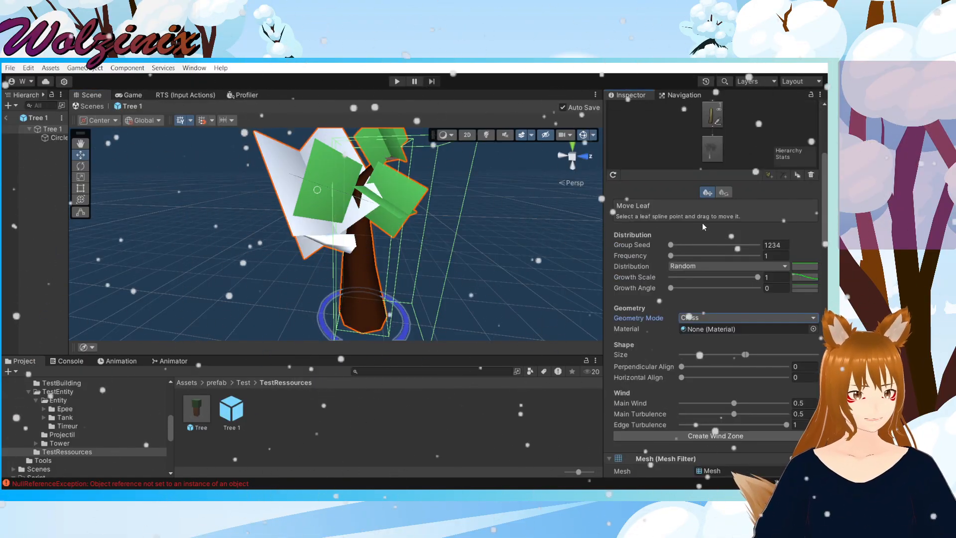
{"action": "left_click", "coordinate": [813, 329]}
{"action": "scroll", "coordinate": [760, 345], "scroll_direction": "down", "scroll_amount": 5}
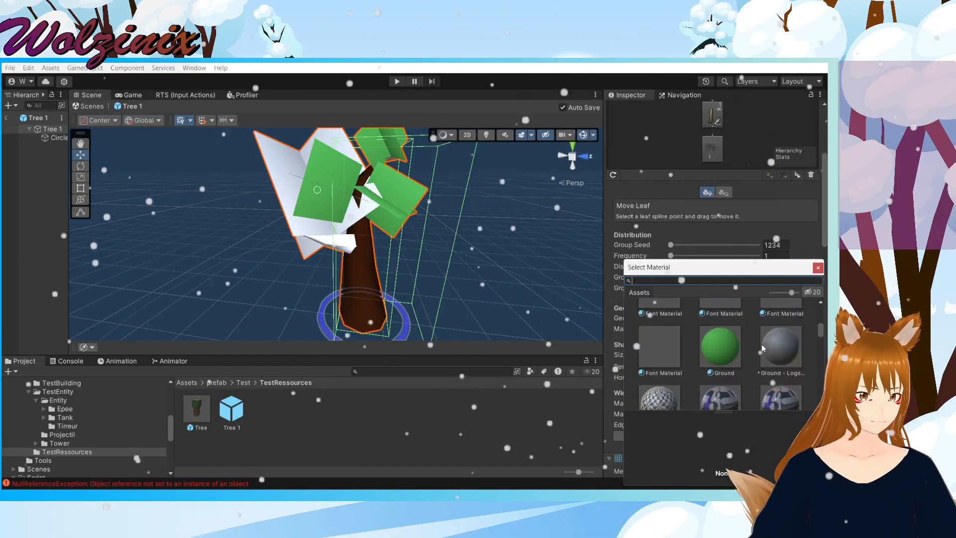
{"action": "double_click", "coordinate": [719, 343]}
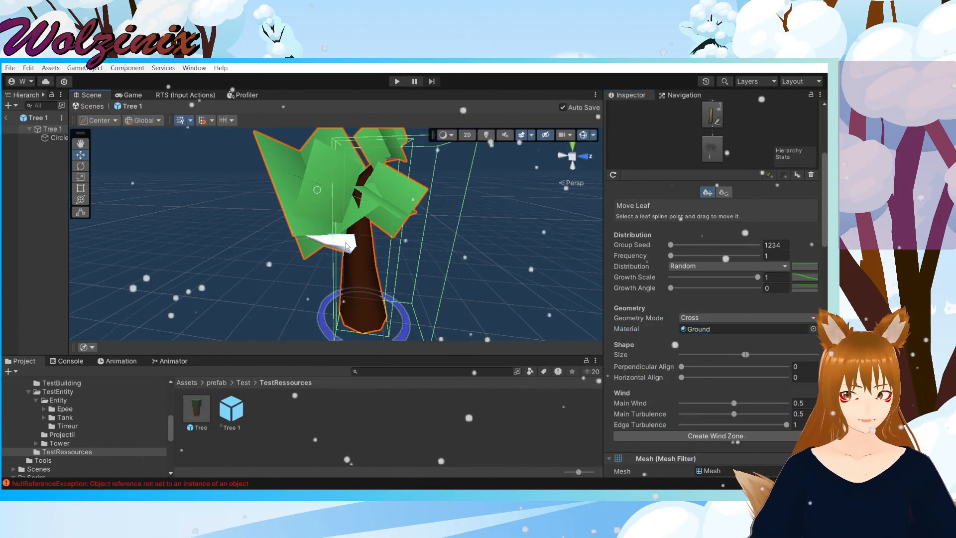
Step: Assign the dark red-brown Material.003 as the new branch's Branch Material
{"action": "scroll", "coordinate": [730, 128], "scroll_direction": "up", "scroll_amount": 4}
{"action": "left_click", "coordinate": [756, 199]}
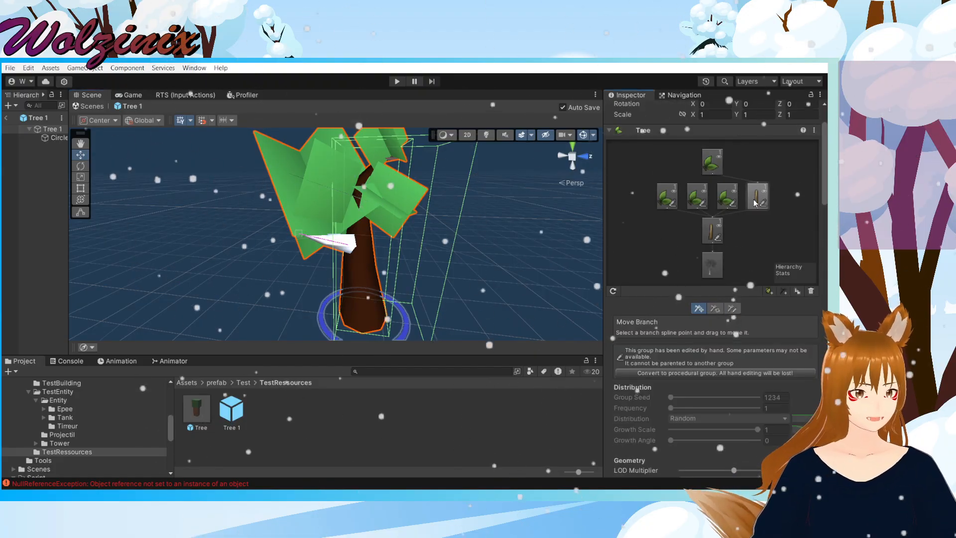
{"action": "left_click", "coordinate": [713, 159]}
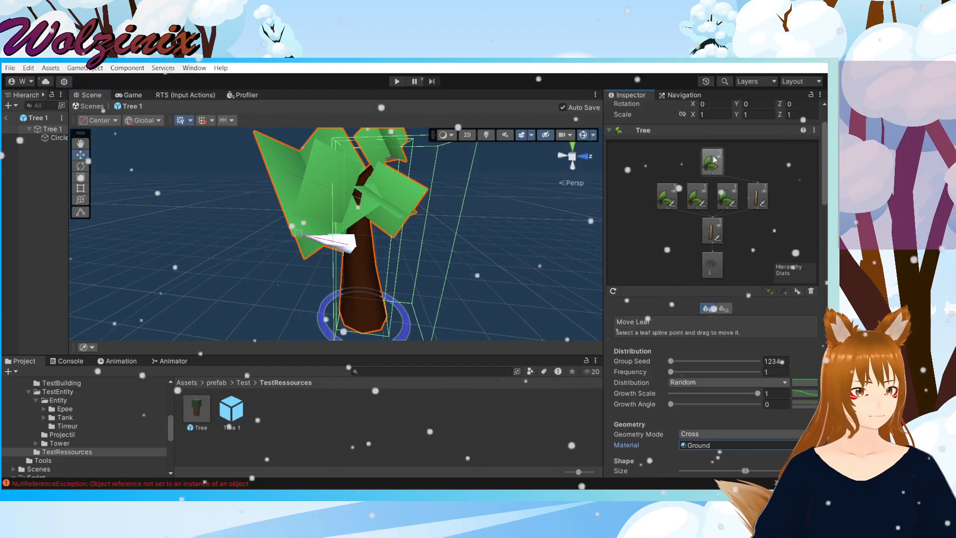
{"action": "left_click", "coordinate": [757, 195]}
{"action": "scroll", "coordinate": [734, 287], "scroll_direction": "down", "scroll_amount": 5}
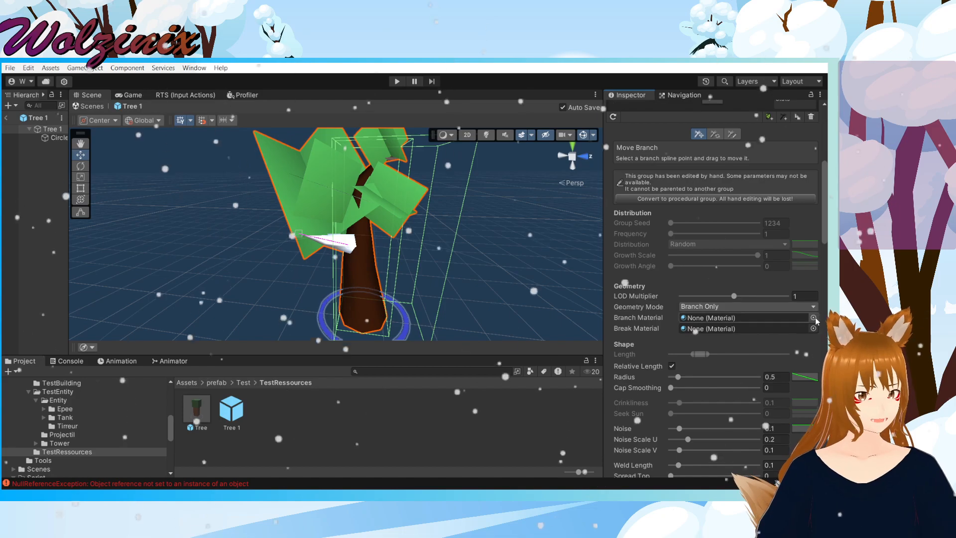
{"action": "left_click", "coordinate": [813, 318]}
{"action": "scroll", "coordinate": [771, 332], "scroll_direction": "down", "scroll_amount": 6}
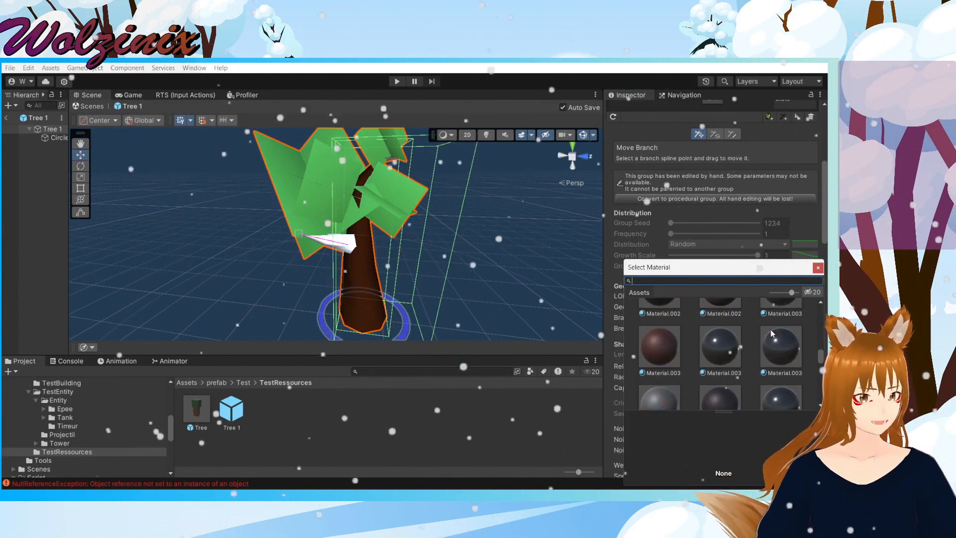
{"action": "left_click", "coordinate": [662, 356]}
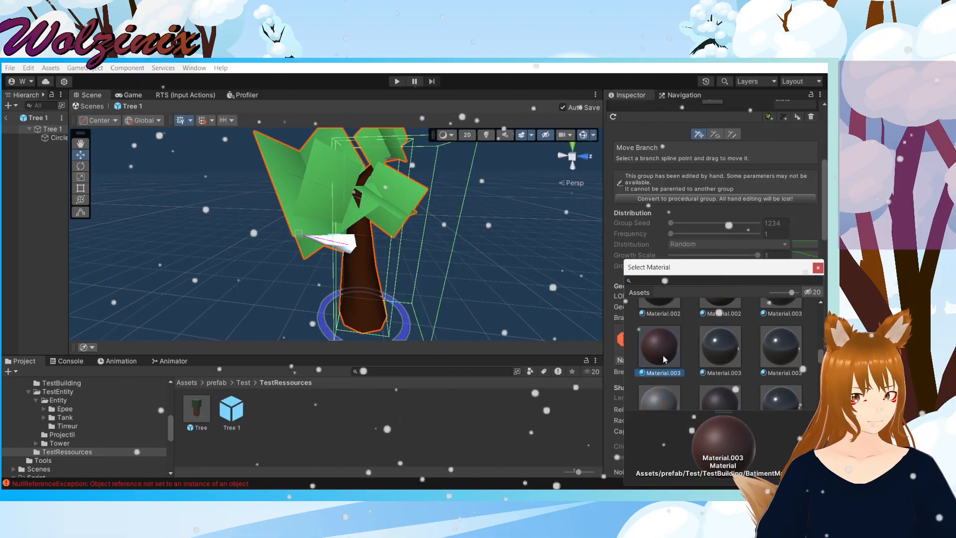
{"action": "double_click", "coordinate": [661, 336]}
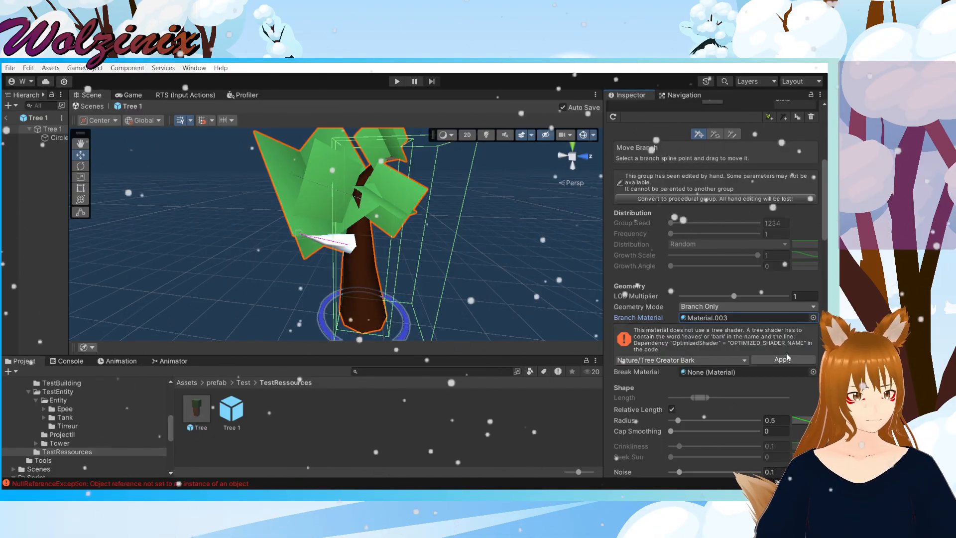
Step: Apply the Nature/Tree Creator Bark shader to the branch material and check the tree from other angles
{"action": "left_click", "coordinate": [790, 361]}
{"action": "left_click", "coordinate": [478, 284]}
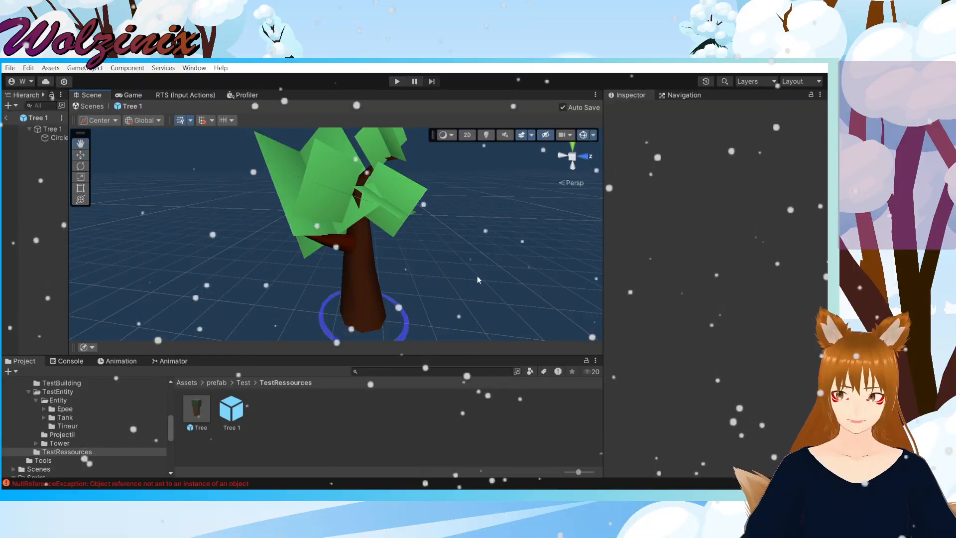
{"action": "right_click_drag", "start_coordinate": [479, 279], "coordinate": [394, 279]}
{"action": "left_click", "coordinate": [428, 232]}
{"action": "right_click_drag", "start_coordinate": [428, 232], "coordinate": [572, 232]}
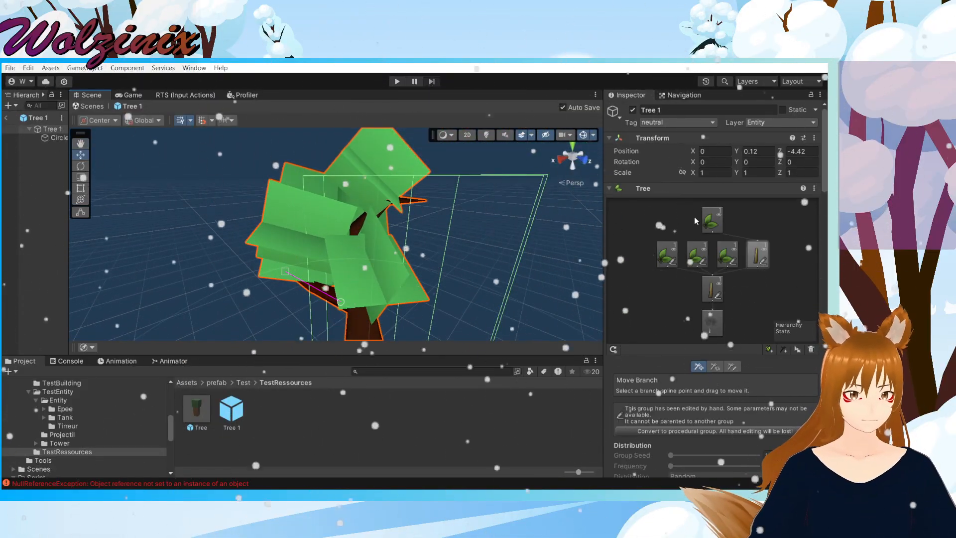
Step: Reposition the new branch's leaf along the branch and check it from another angle
{"action": "left_click_drag", "start_coordinate": [337, 225], "coordinate": [316, 236]}
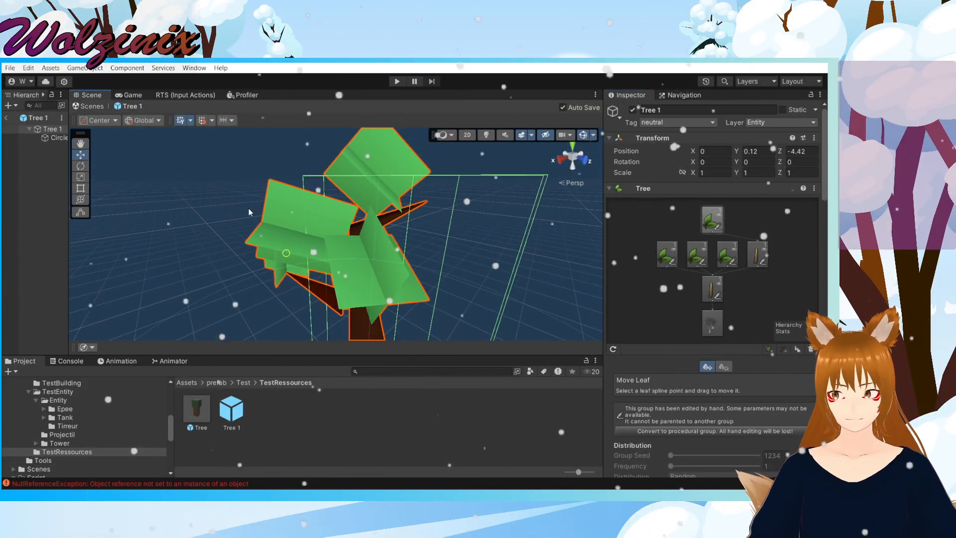
{"action": "right_click_drag", "start_coordinate": [128, 232], "coordinate": [471, 273]}
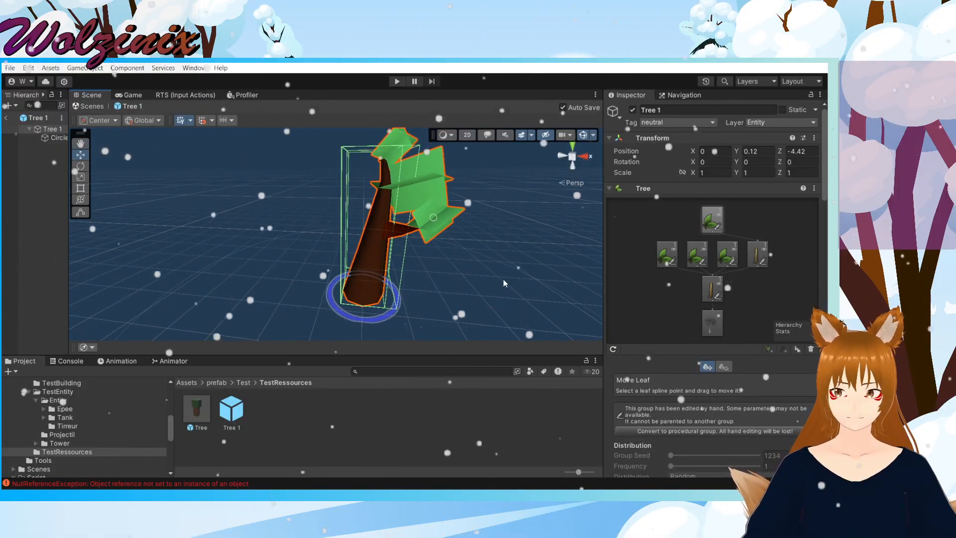
Step: Reshape the trunk of Tree 1 by redrawing its spline from the middle node in Free Hand mode
{"action": "left_click", "coordinate": [753, 260]}
{"action": "left_click", "coordinate": [706, 299]}
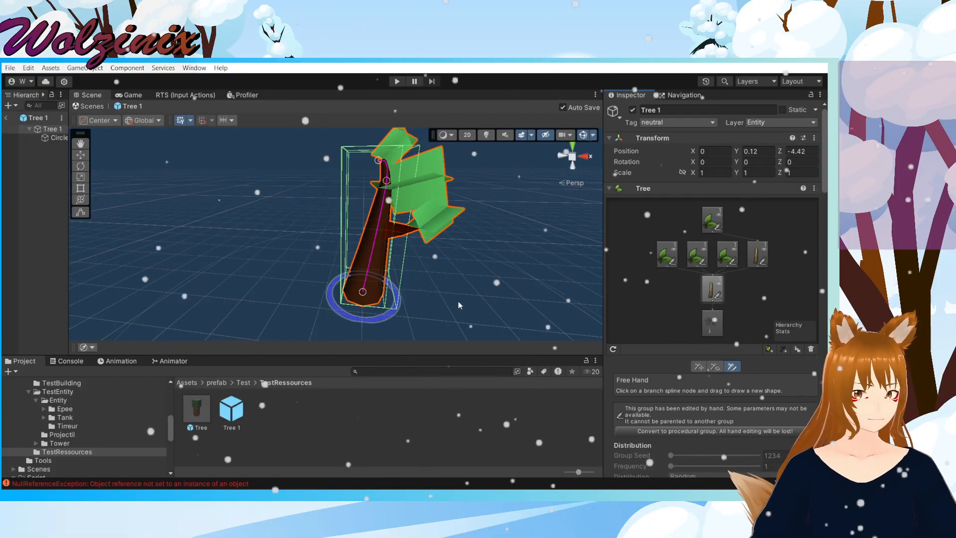
{"action": "left_click", "coordinate": [371, 237]}
{"action": "left_click", "coordinate": [373, 251]}
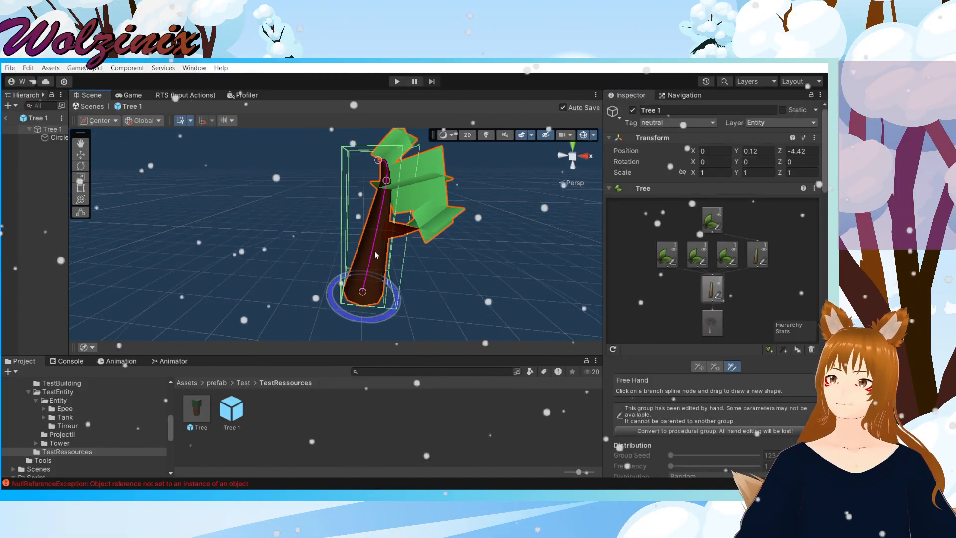
{"action": "mouse_move", "coordinate": [386, 180]}
{"action": "left_mouse_down"}
{"action": "mouse_move", "coordinate": [382, 201]}
{"action": "mouse_move", "coordinate": [391, 169]}
{"action": "mouse_move", "coordinate": [373, 213]}
{"action": "mouse_move", "coordinate": [377, 202]}
{"action": "left_mouse_up"}
{"action": "left_click", "coordinate": [440, 229]}
{"action": "right_click_drag", "start_coordinate": [440, 229], "coordinate": [306, 259]}
{"action": "key", "text": "d"}
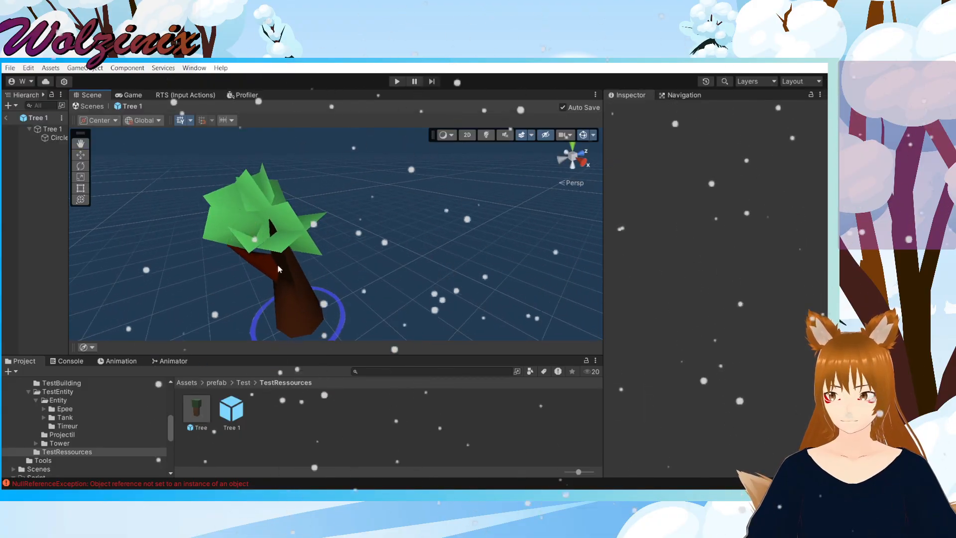
Step: Set the trunk's Flare Height and Flare Noise to 0, keeping Flare Radius at 0
{"action": "left_click", "coordinate": [310, 262]}
{"action": "middle_click_drag", "start_coordinate": [310, 262], "coordinate": [378, 218]}
{"action": "left_click_drag", "start_coordinate": [342, 211], "coordinate": [360, 213]}
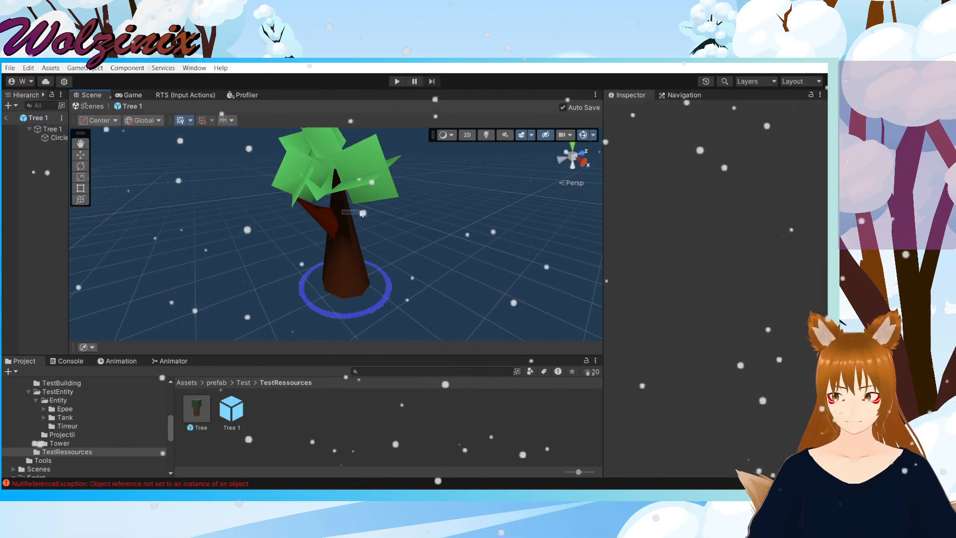
{"action": "left_click", "coordinate": [348, 216]}
{"action": "scroll", "coordinate": [804, 368], "scroll_direction": "down", "scroll_amount": 10}
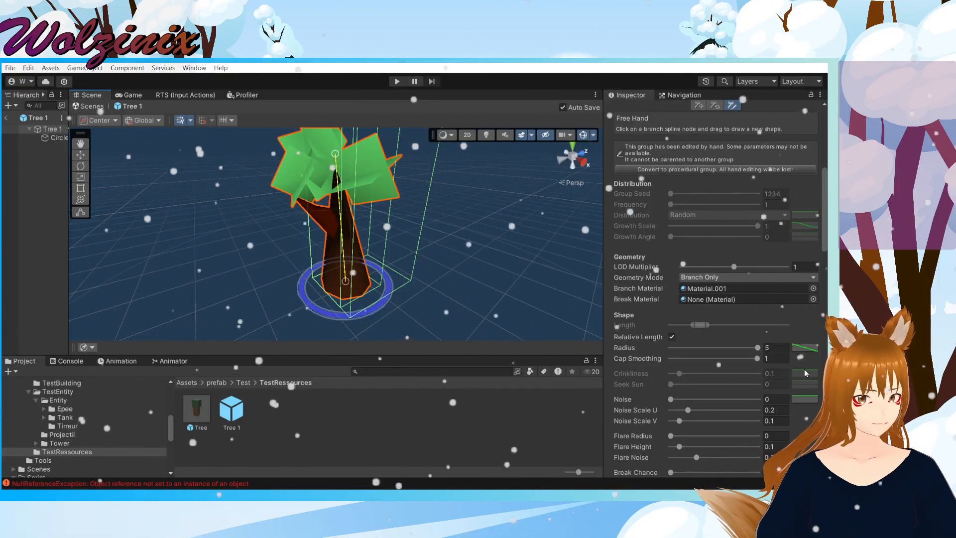
{"action": "scroll", "coordinate": [804, 369], "scroll_direction": "down", "scroll_amount": 5}
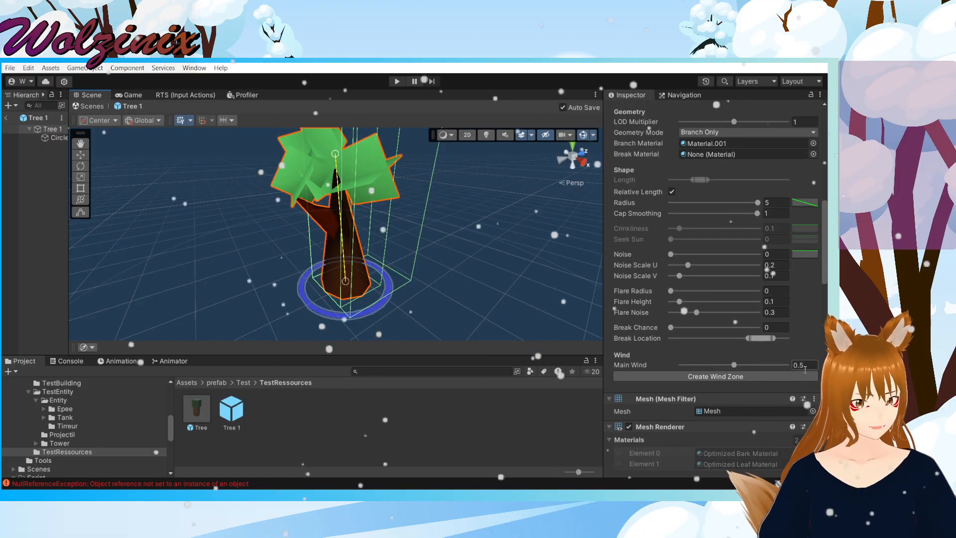
{"action": "left_click_drag", "start_coordinate": [709, 290], "coordinate": [543, 297]}
{"action": "left_click_drag", "start_coordinate": [696, 312], "coordinate": [655, 336]}
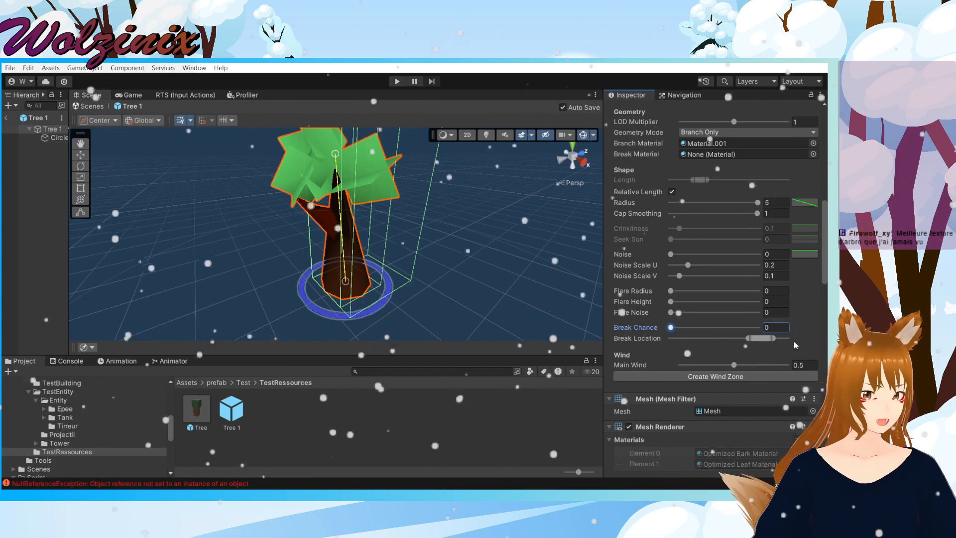
Step: Try the Branch + Fronds Geometry Mode on the trunk, and return it to Branch Only
{"action": "scroll", "coordinate": [725, 329], "scroll_direction": "up", "scroll_amount": 3}
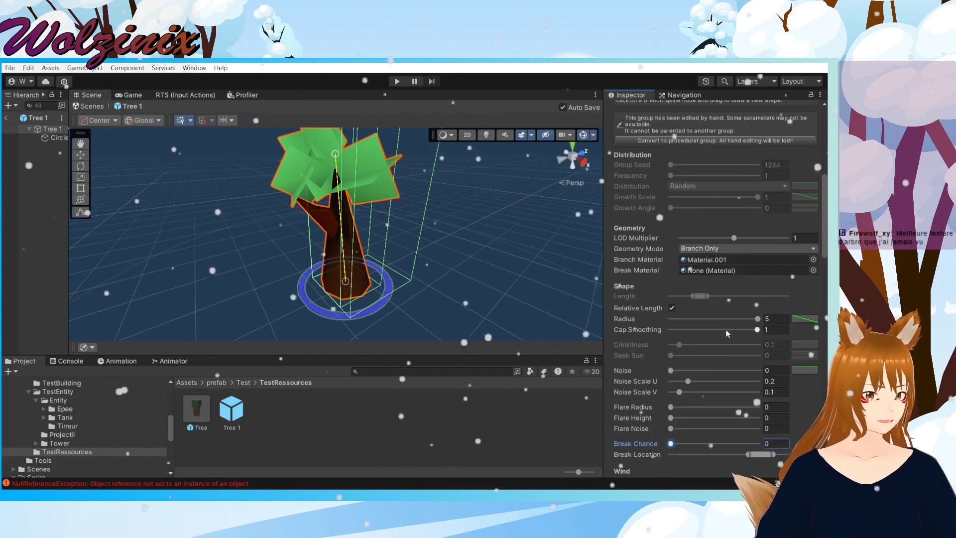
{"action": "scroll", "coordinate": [695, 299], "scroll_direction": "up", "scroll_amount": 2}
{"action": "left_click", "coordinate": [698, 307]}
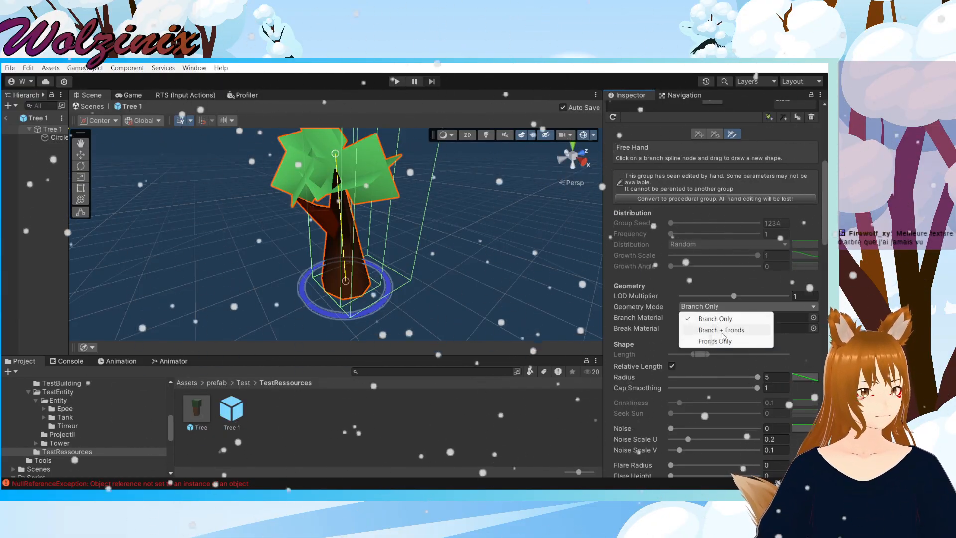
{"action": "left_click", "coordinate": [722, 331]}
{"action": "left_click", "coordinate": [727, 306]}
{"action": "left_click", "coordinate": [735, 318]}
{"action": "left_click", "coordinate": [737, 306]}
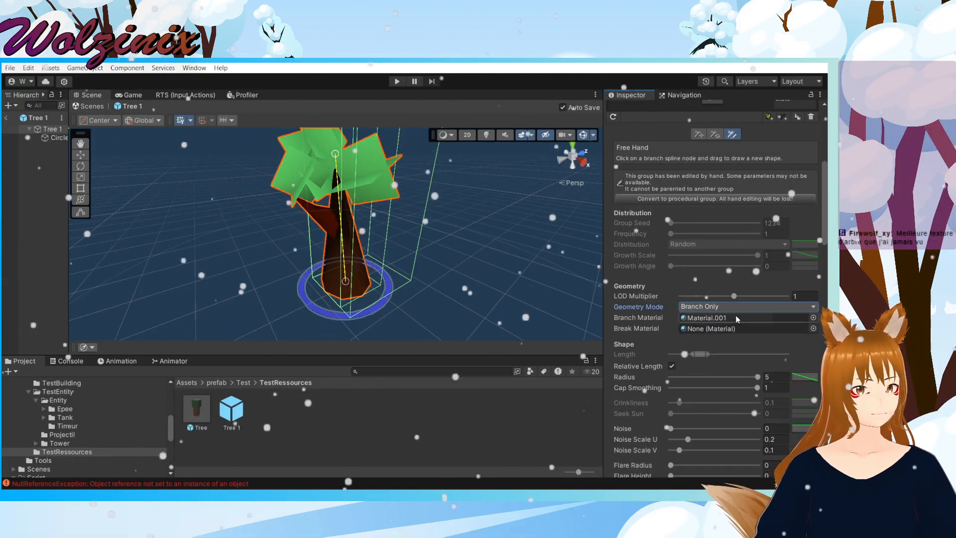
{"action": "left_click", "coordinate": [810, 265]}
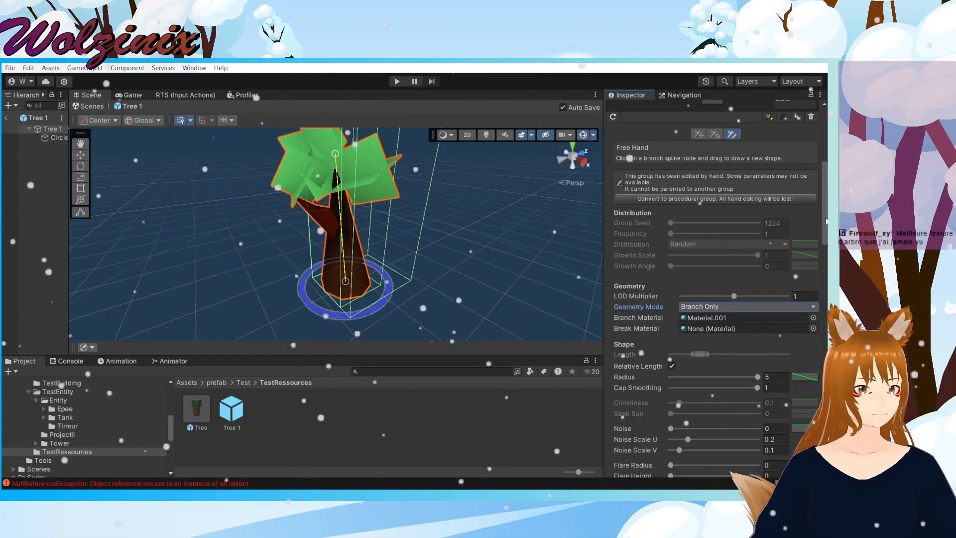
Step: Try to move the trunk's top spline node in Move Branch mode, and undo the change
{"action": "scroll", "coordinate": [788, 256], "scroll_direction": "up", "scroll_amount": 2}
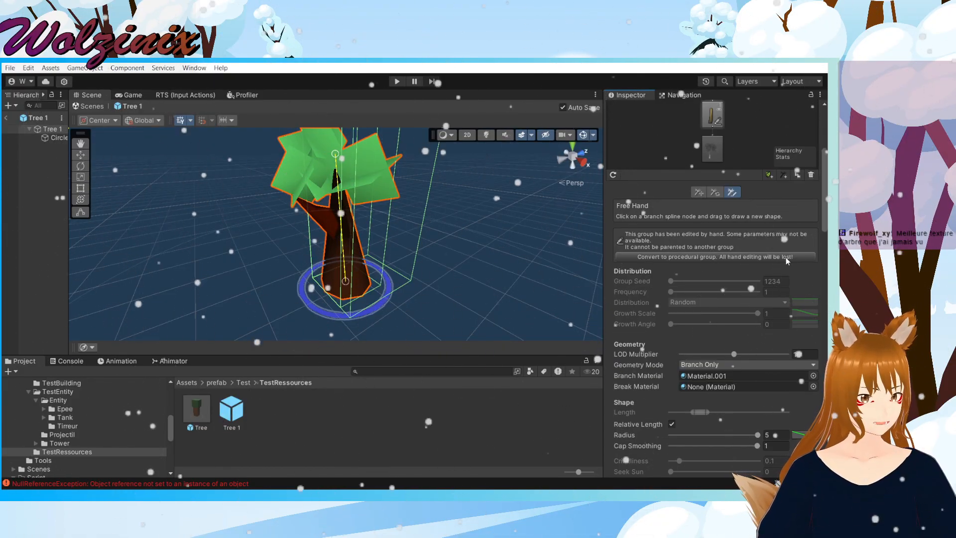
{"action": "scroll", "coordinate": [767, 260], "scroll_direction": "up", "scroll_amount": 2}
{"action": "left_click", "coordinate": [698, 250]}
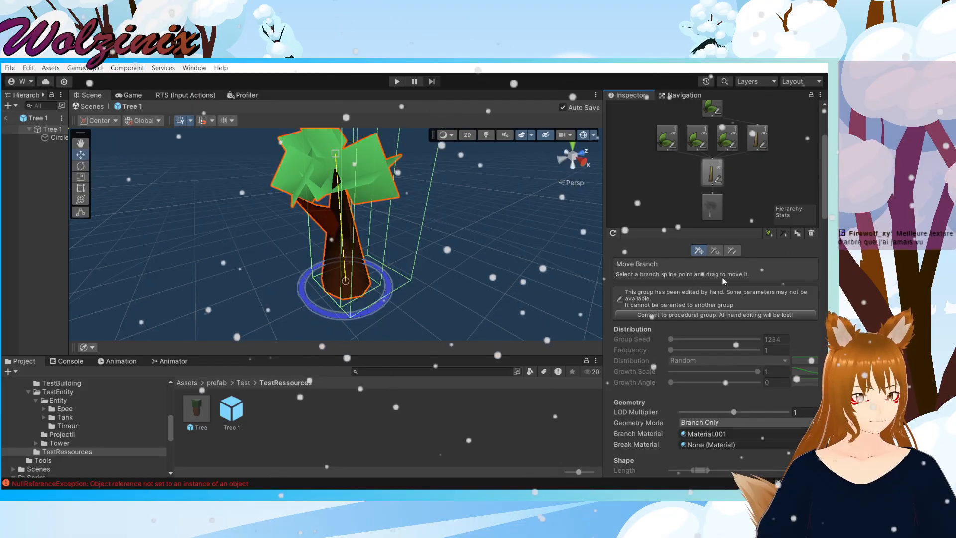
{"action": "left_click_drag", "start_coordinate": [335, 154], "coordinate": [327, 145]}
{"action": "key", "text": "ctrl+z"}
{"action": "key", "text": "ctrl+z"}
{"action": "key", "text": "ctrl+z"}
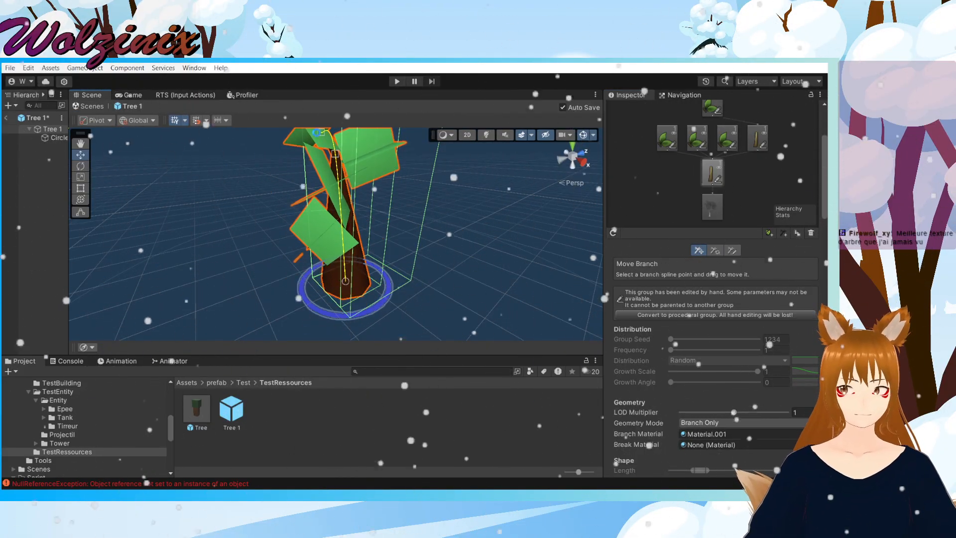
{"action": "key", "text": "z"}
{"action": "key", "text": "ctrl+z"}
{"action": "key", "text": "ctrl+z"}
{"action": "key", "text": "ctrl+z"}
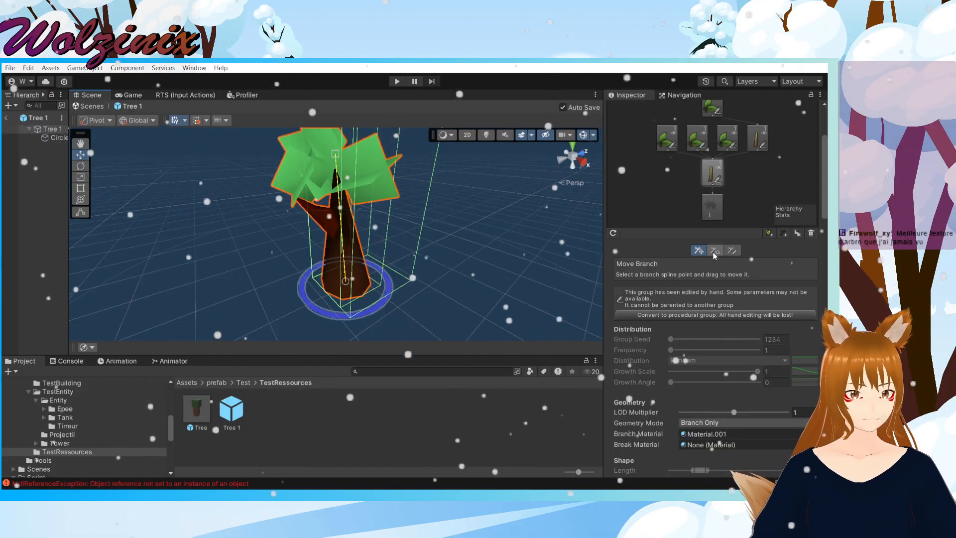
Step: Try to redraw the trunk from its top node in Free Hand mode, and undo the change
{"action": "left_click", "coordinate": [731, 250]}
{"action": "mouse_move", "coordinate": [335, 153]}
{"action": "left_mouse_down"}
{"action": "mouse_move", "coordinate": [329, 130]}
{"action": "mouse_move", "coordinate": [204, 161]}
{"action": "left_mouse_up"}
{"action": "key", "text": "ctrl+z"}
{"action": "key", "text": "ctrl+z"}
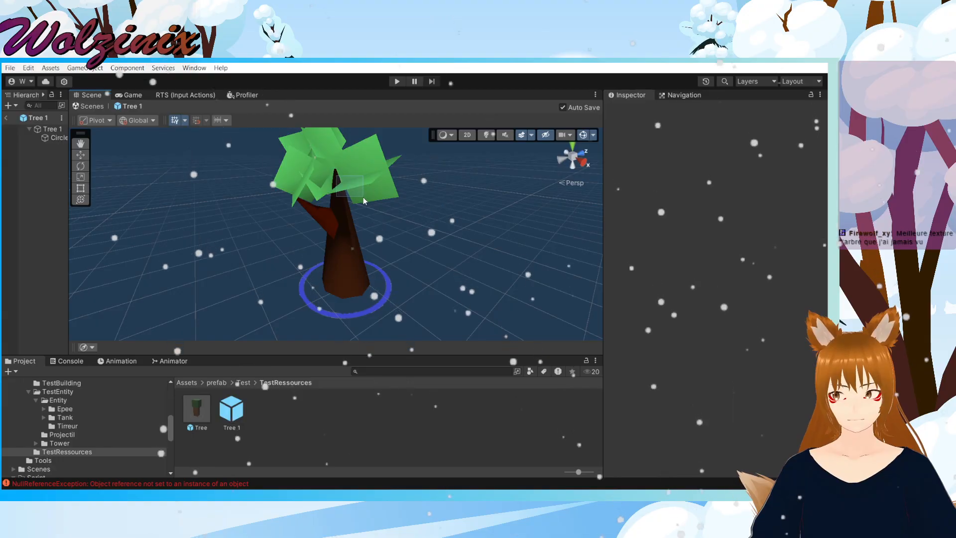
Step: Set the side branch's Cap Smoothing to 1 and its Radius to 0.1
{"action": "left_click", "coordinate": [342, 221]}
{"action": "left_click", "coordinate": [764, 257]}
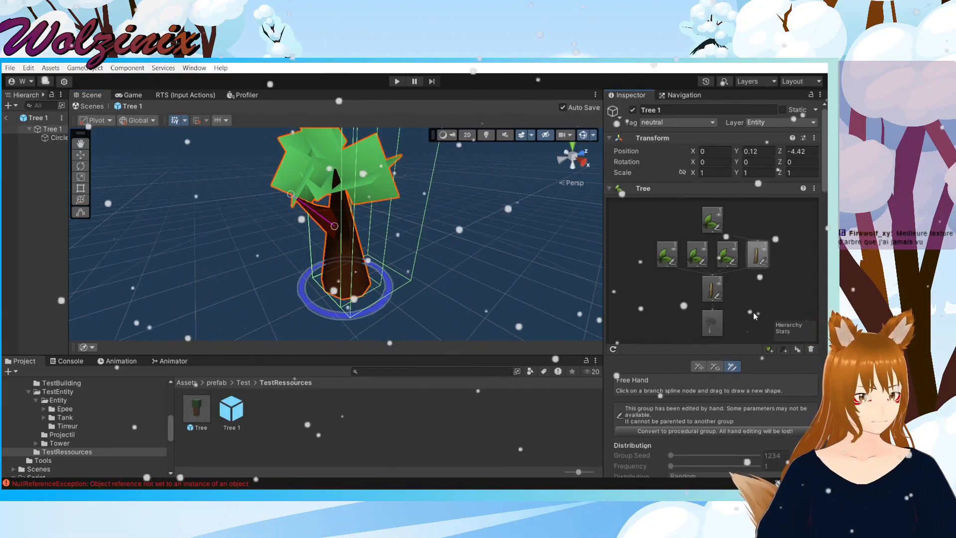
{"action": "scroll", "coordinate": [750, 343], "scroll_direction": "down", "scroll_amount": 20}
{"action": "scroll", "coordinate": [751, 342], "scroll_direction": "down", "scroll_amount": 4}
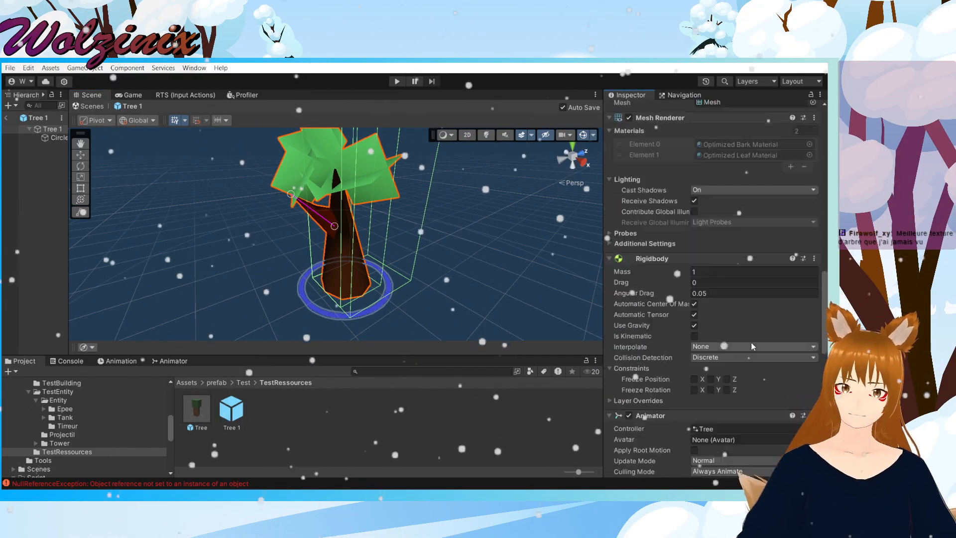
{"action": "scroll", "coordinate": [751, 342], "scroll_direction": "up", "scroll_amount": 10}
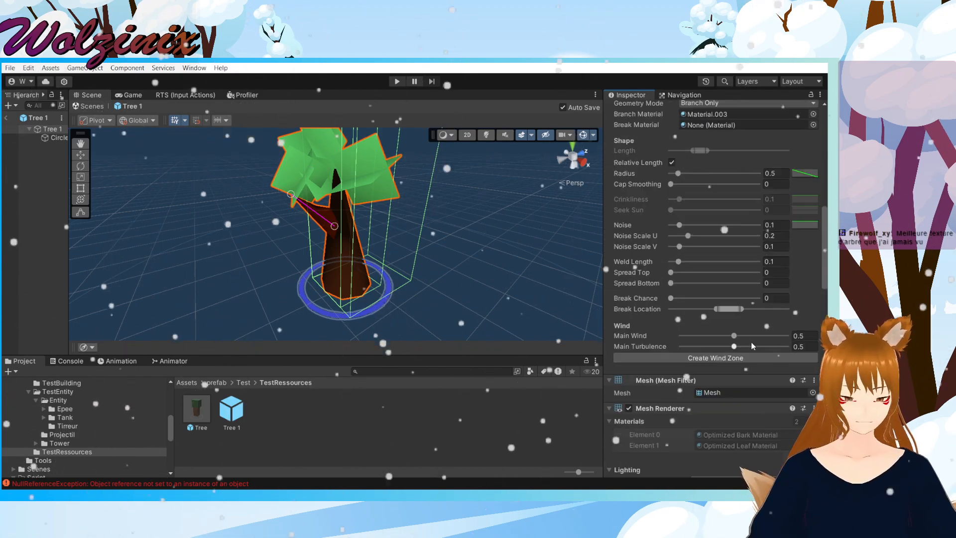
{"action": "scroll", "coordinate": [751, 342], "scroll_direction": "up", "scroll_amount": 5}
{"action": "left_click_drag", "start_coordinate": [670, 300], "coordinate": [769, 290]}
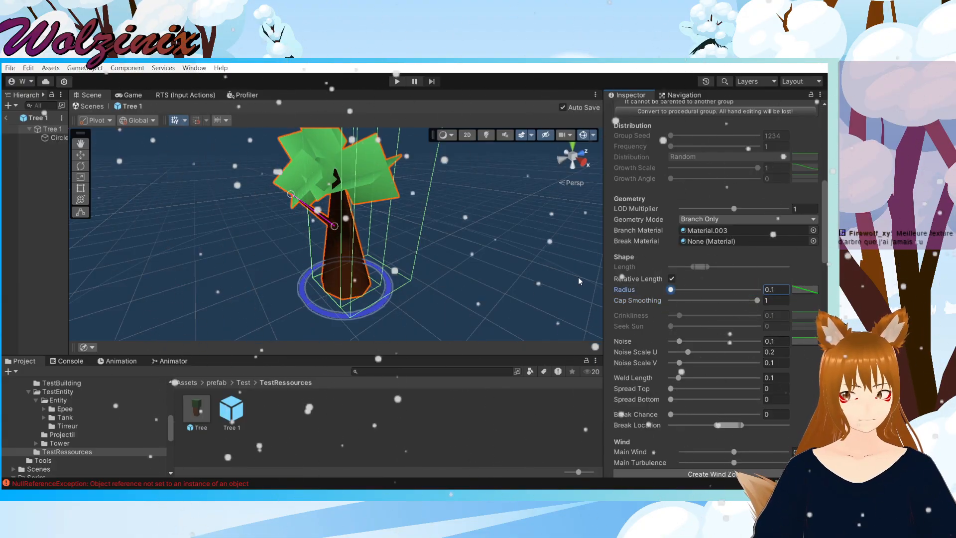
Step: Set the side branch's Noise Scale U, Noise Scale V, Weld Length and Spread Bottom to 1 and its Noise to 0.221
{"action": "left_click_drag", "start_coordinate": [678, 341], "coordinate": [803, 355]}
{"action": "left_click_drag", "start_coordinate": [737, 352], "coordinate": [779, 352]}
{"action": "left_click_drag", "start_coordinate": [722, 362], "coordinate": [740, 406]}
{"action": "left_click_drag", "start_coordinate": [676, 394], "coordinate": [622, 388]}
{"action": "right_click_drag", "start_coordinate": [438, 238], "coordinate": [291, 249]}
{"action": "key", "text": "w"}
{"action": "key", "text": "d"}
{"action": "left_click", "coordinate": [712, 350]}
{"action": "mouse_move", "coordinate": [682, 345]}
{"action": "left_mouse_down"}
{"action": "mouse_move", "coordinate": [614, 345]}
{"action": "mouse_move", "coordinate": [701, 347]}
{"action": "mouse_move", "coordinate": [639, 352]}
{"action": "mouse_move", "coordinate": [683, 358]}
{"action": "left_mouse_up"}
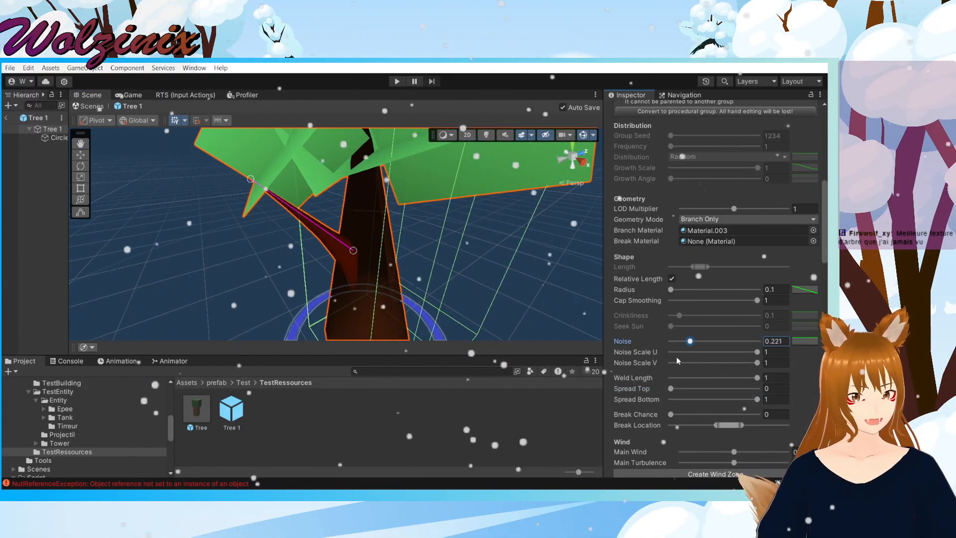
Step: Set the side branch's Noise, Noise Scale U and Noise Scale V to 0
{"action": "left_click", "coordinate": [687, 342]}
{"action": "left_click", "coordinate": [670, 341]}
{"action": "left_click", "coordinate": [670, 352]}
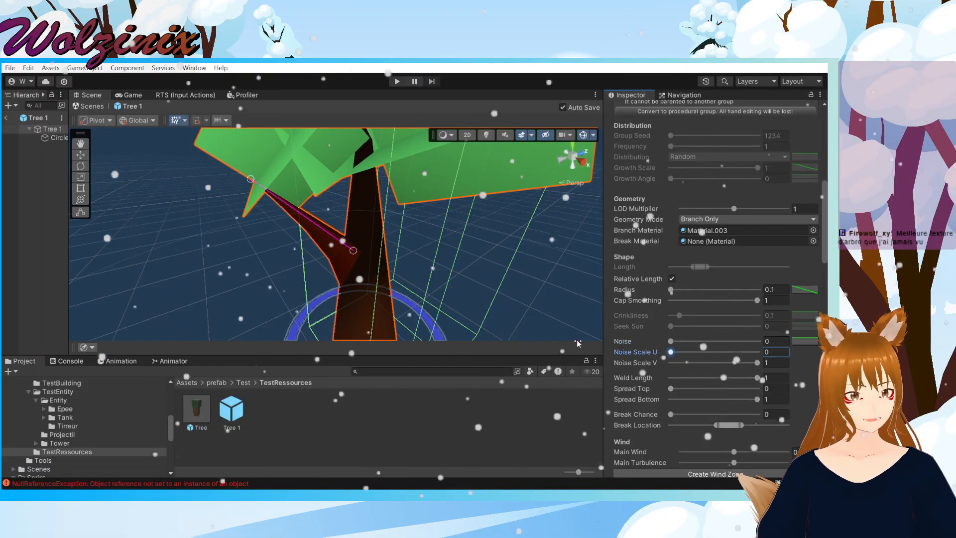
{"action": "left_click", "coordinate": [670, 363]}
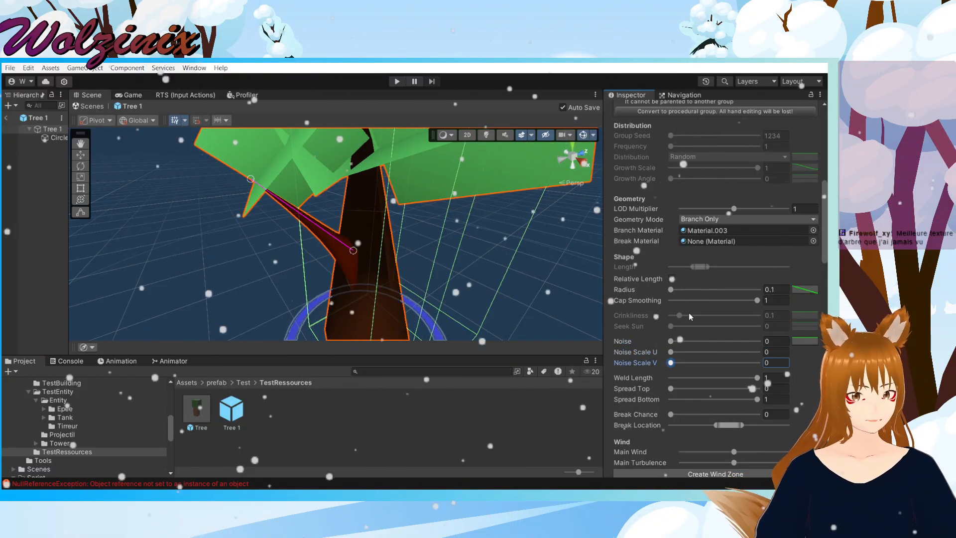
Step: Try larger Radius values on the side branch, and bring the Radius back to 0.1
{"action": "left_click", "coordinate": [772, 301]}
{"action": "left_click_drag", "start_coordinate": [670, 289], "coordinate": [807, 297]}
{"action": "left_click_drag", "start_coordinate": [744, 293], "coordinate": [629, 282]}
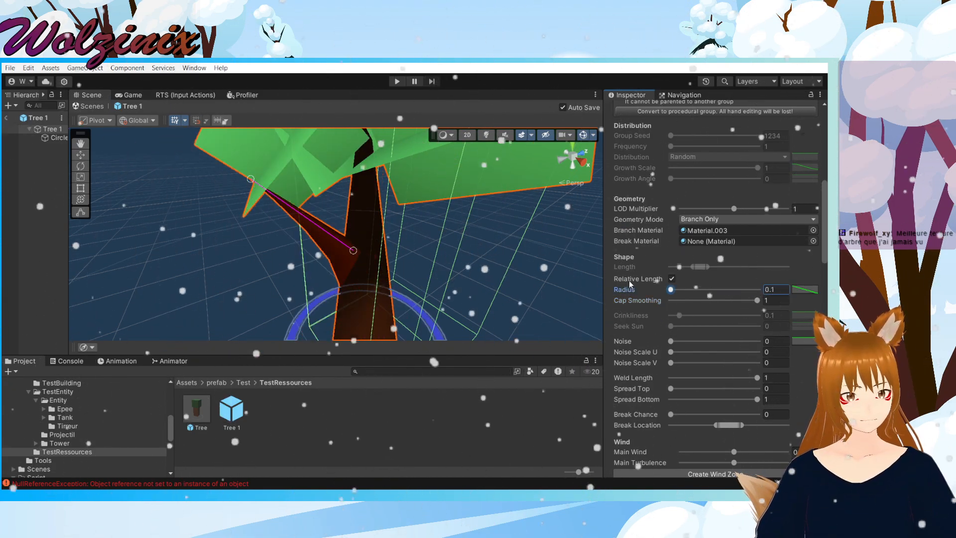
Step: Raise the end point of the side branch's Radius curve to 1.0, and replace the curve with the S-shaped preset
{"action": "left_click", "coordinate": [799, 289]}
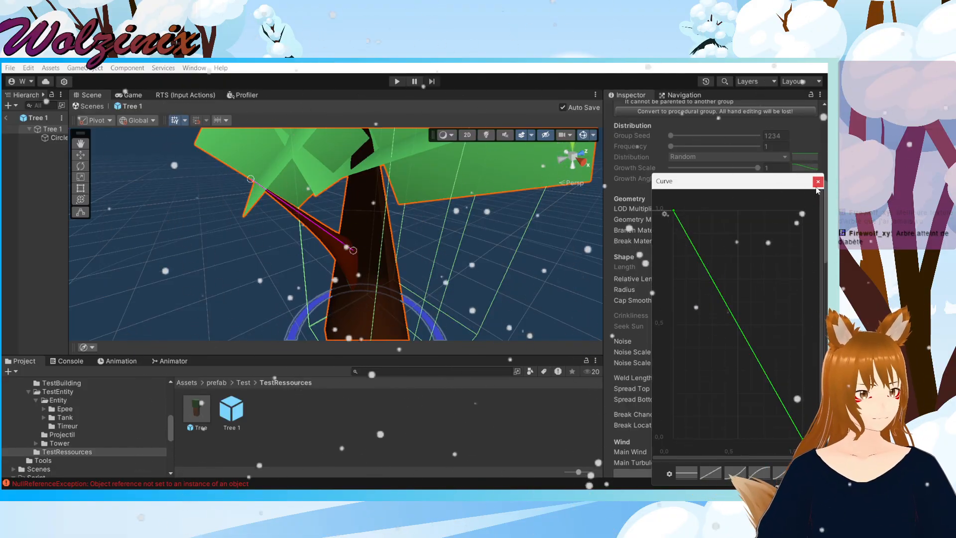
{"action": "left_click_drag", "start_coordinate": [801, 437], "coordinate": [802, 210]}
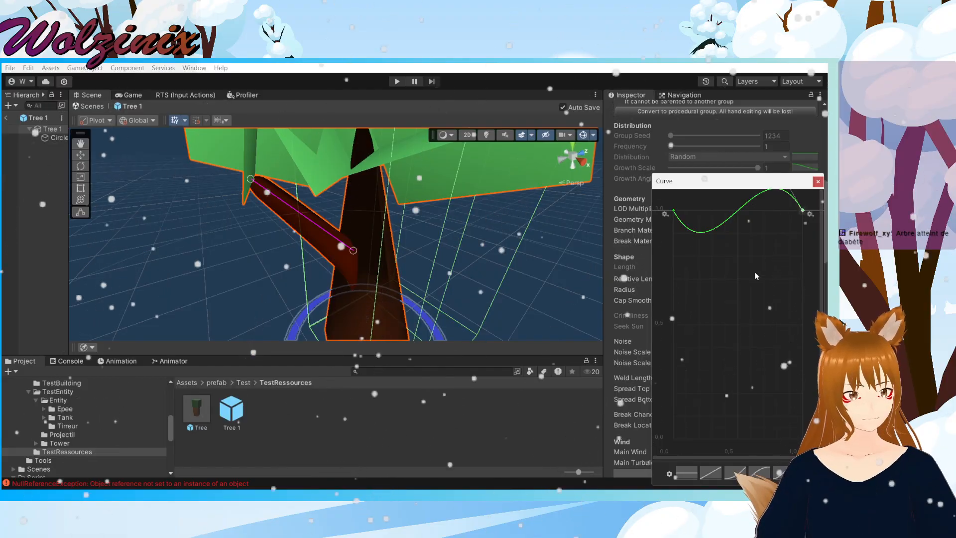
{"action": "left_click", "coordinate": [781, 472]}
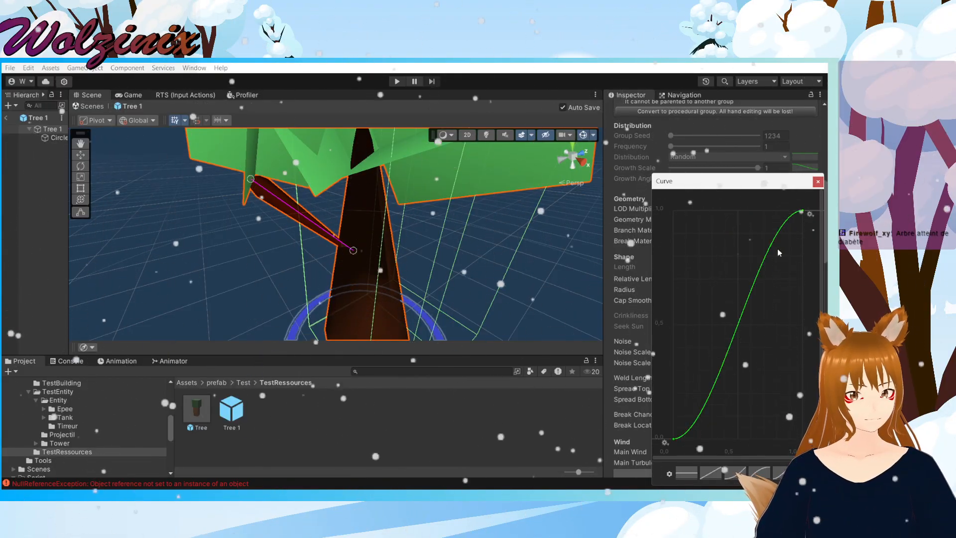
{"action": "left_click", "coordinate": [819, 182]}
Step: Set the side branch's Radius to 5, compare the Radius curve presets, and apply the constant 1.0 curve
{"action": "left_click_drag", "start_coordinate": [722, 290], "coordinate": [760, 289]}
{"action": "scroll", "coordinate": [489, 266], "scroll_direction": "down", "scroll_amount": 5}
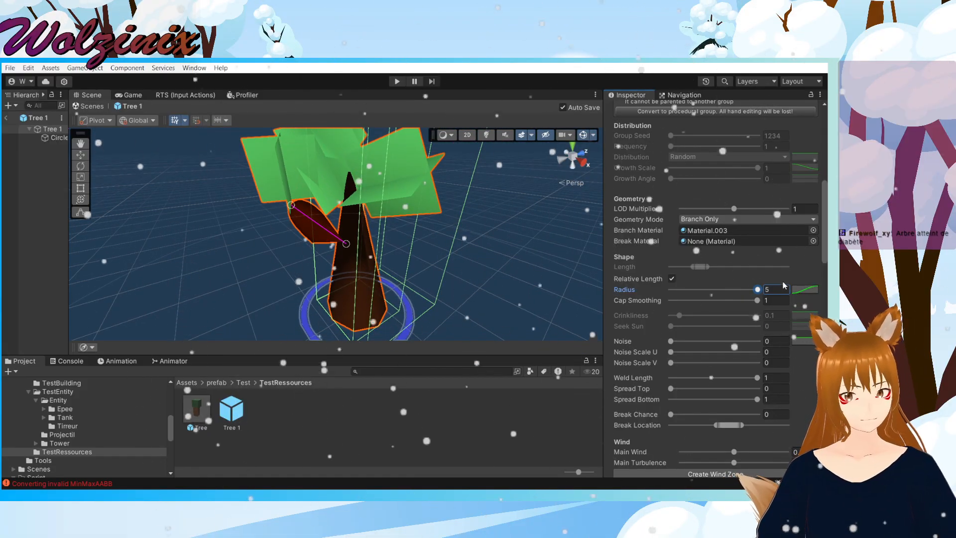
{"action": "left_click", "coordinate": [804, 290]}
{"action": "left_click", "coordinate": [689, 473]}
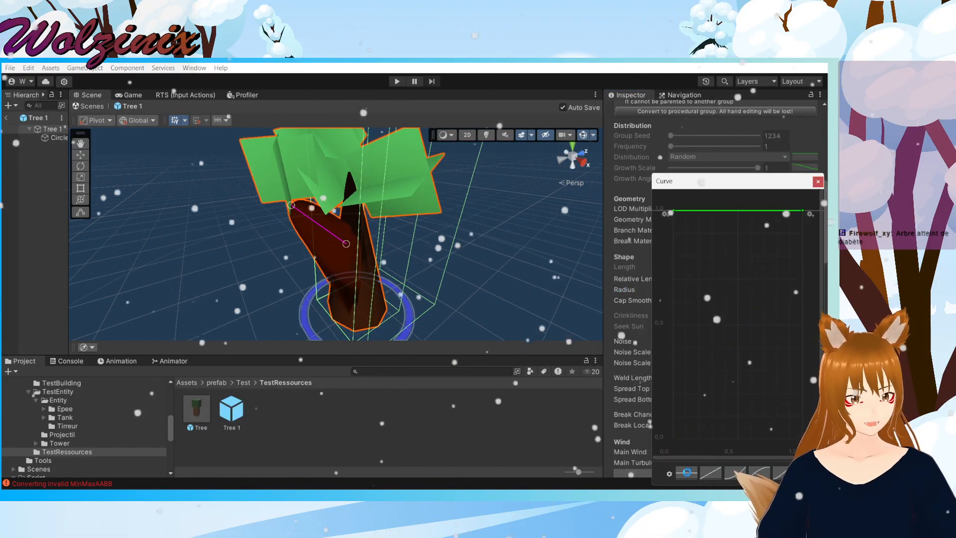
{"action": "left_click", "coordinate": [710, 472]}
{"action": "left_click", "coordinate": [734, 472]}
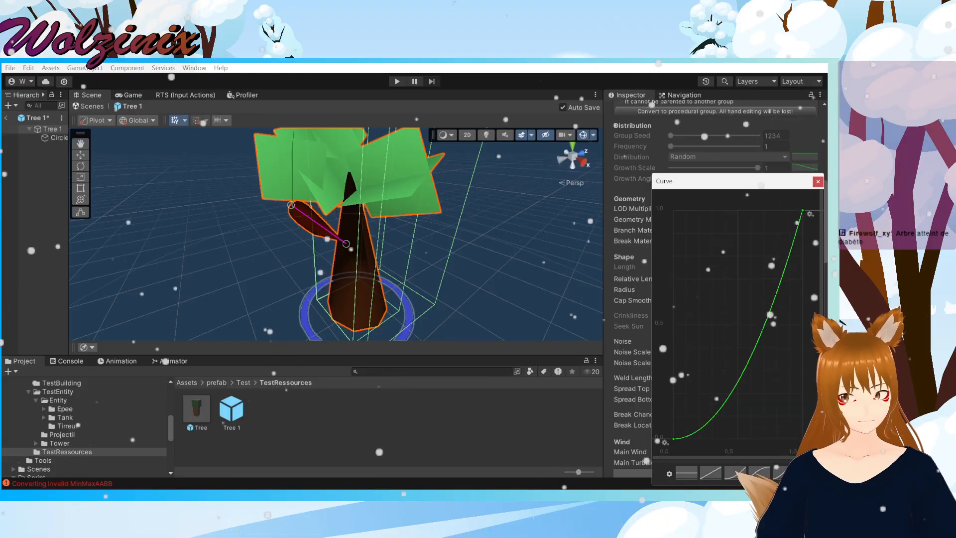
{"action": "left_click", "coordinate": [761, 474]}
{"action": "left_click", "coordinate": [781, 474]}
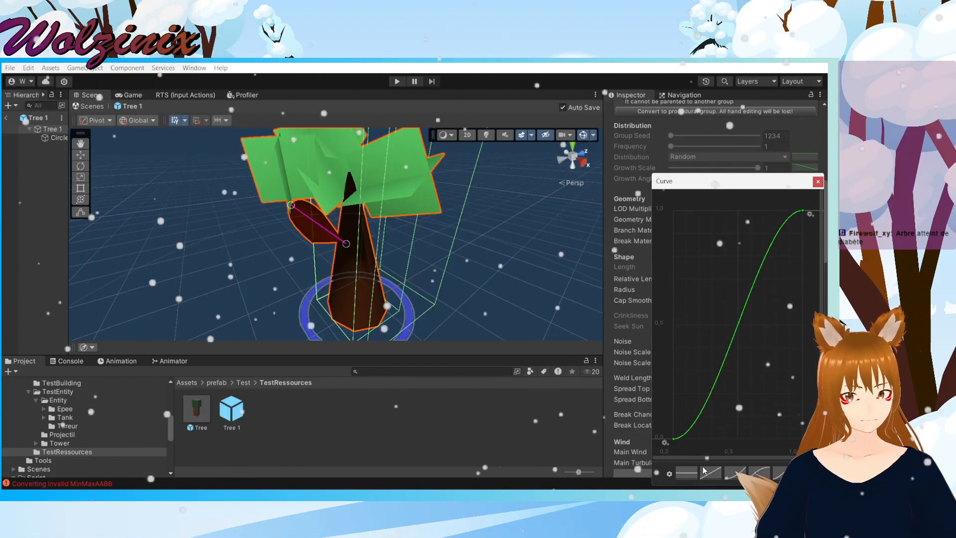
{"action": "left_click", "coordinate": [689, 473]}
{"action": "left_click", "coordinate": [817, 181]}
{"action": "scroll", "coordinate": [741, 242], "scroll_direction": "up", "scroll_amount": 10}
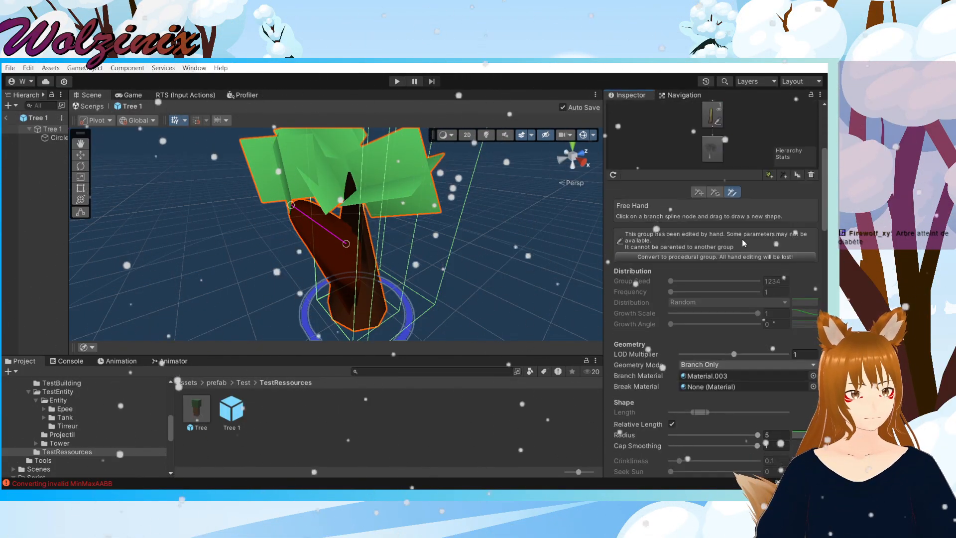
{"action": "scroll", "coordinate": [742, 244], "scroll_direction": "down", "scroll_amount": 9}
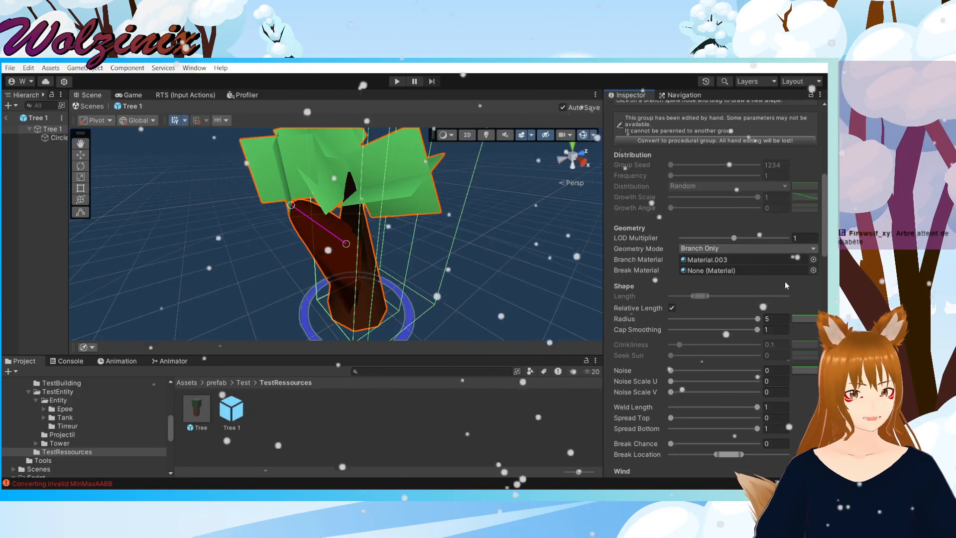
Step: Compare the preset shapes for the side branch's Radius curve and apply the S-shaped one
{"action": "left_click", "coordinate": [802, 319]}
{"action": "left_click", "coordinate": [711, 473]}
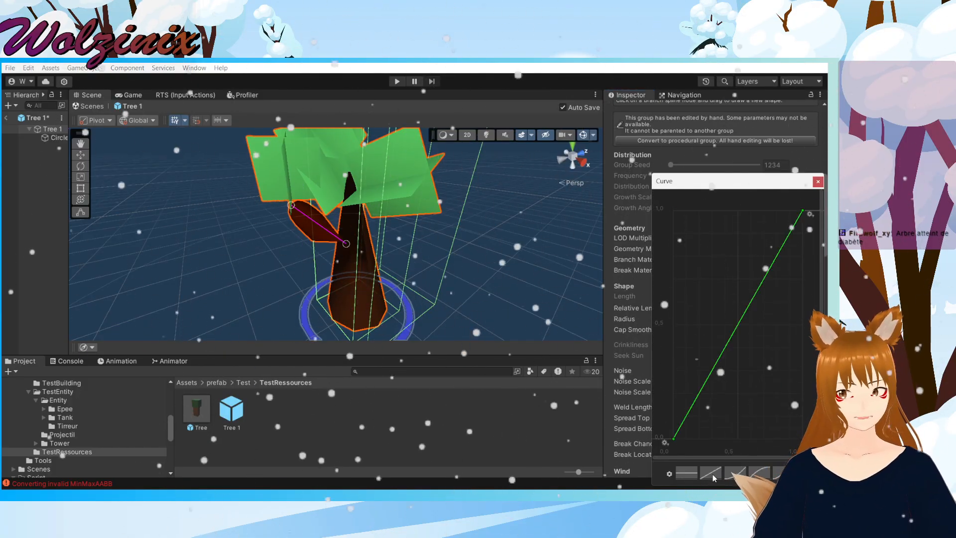
{"action": "left_click", "coordinate": [762, 474]}
{"action": "left_click", "coordinate": [734, 473]}
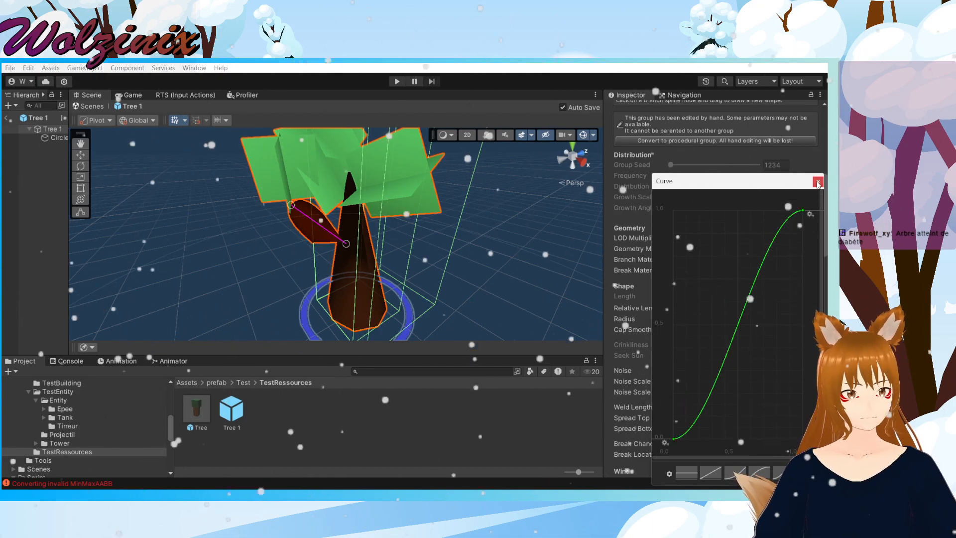
{"action": "left_click", "coordinate": [818, 182]}
Step: Reduce the side branch's Radius to 0.1
{"action": "scroll", "coordinate": [717, 299], "scroll_direction": "up", "scroll_amount": 3}
{"action": "left_click_drag", "start_coordinate": [718, 408], "coordinate": [627, 406]}
{"action": "left_click_drag", "start_coordinate": [712, 407], "coordinate": [667, 406]}
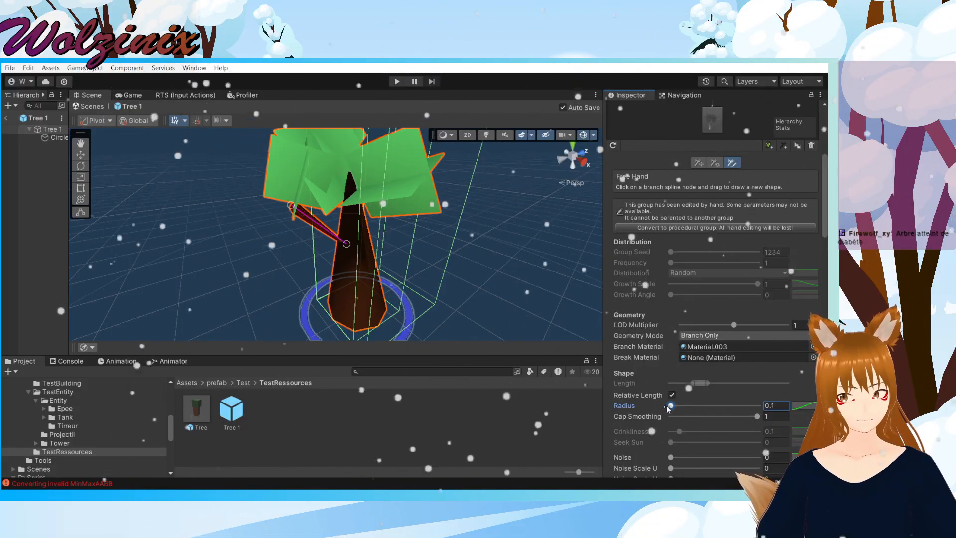
Step: Compare the Radius curve presets on the trunk and apply the constant 1.0 curve
{"action": "scroll", "coordinate": [696, 298], "scroll_direction": "up", "scroll_amount": 3}
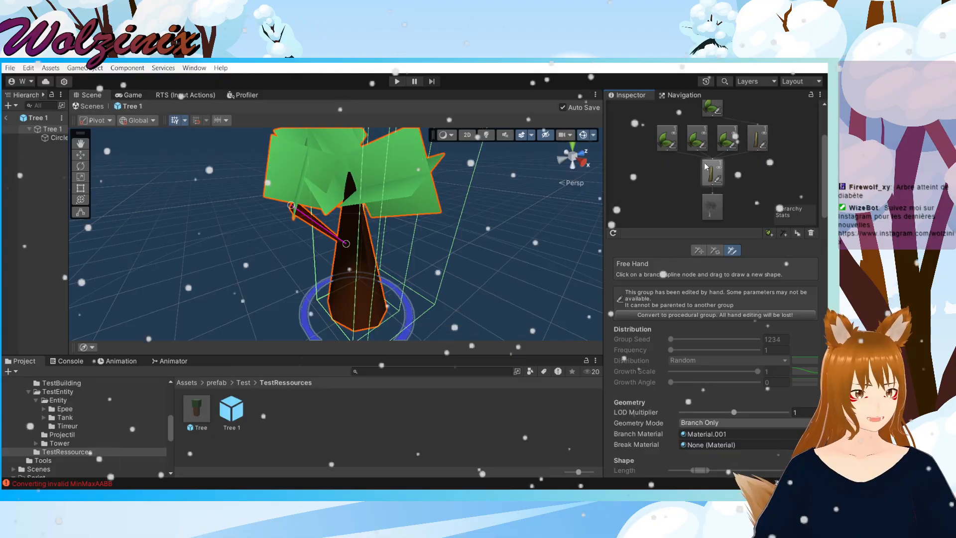
{"action": "left_click", "coordinate": [713, 175]}
{"action": "scroll", "coordinate": [713, 199], "scroll_direction": "down", "scroll_amount": 5}
{"action": "left_click", "coordinate": [804, 348]}
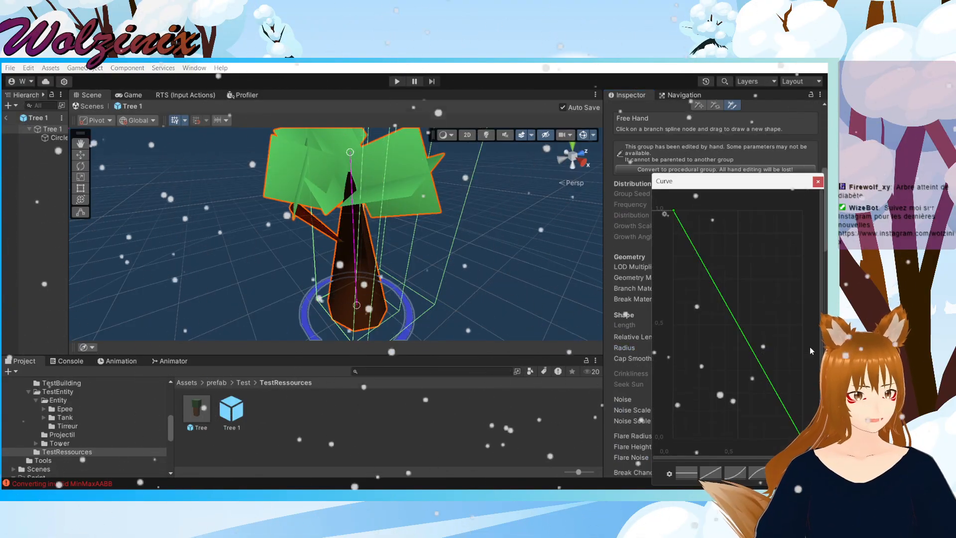
{"action": "left_click", "coordinate": [689, 473]}
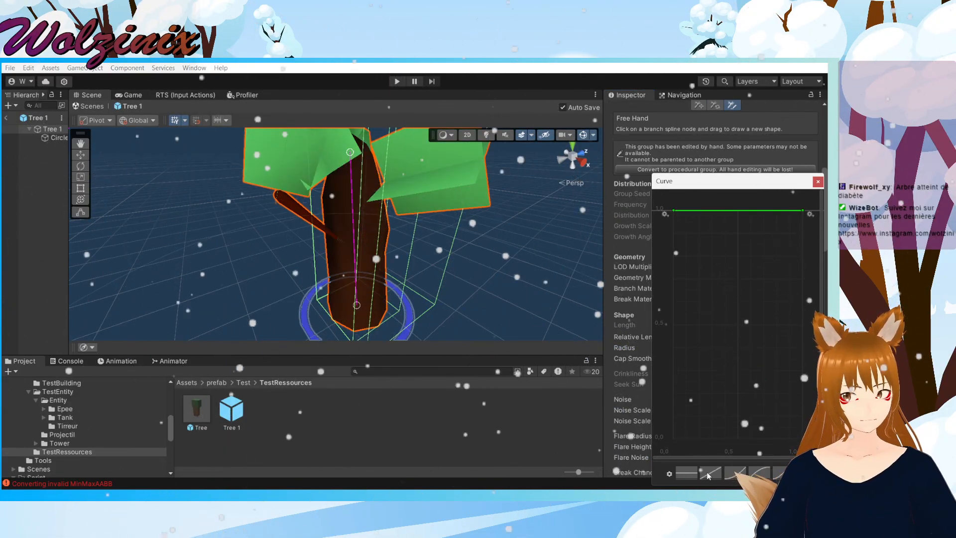
{"action": "left_click", "coordinate": [783, 472]}
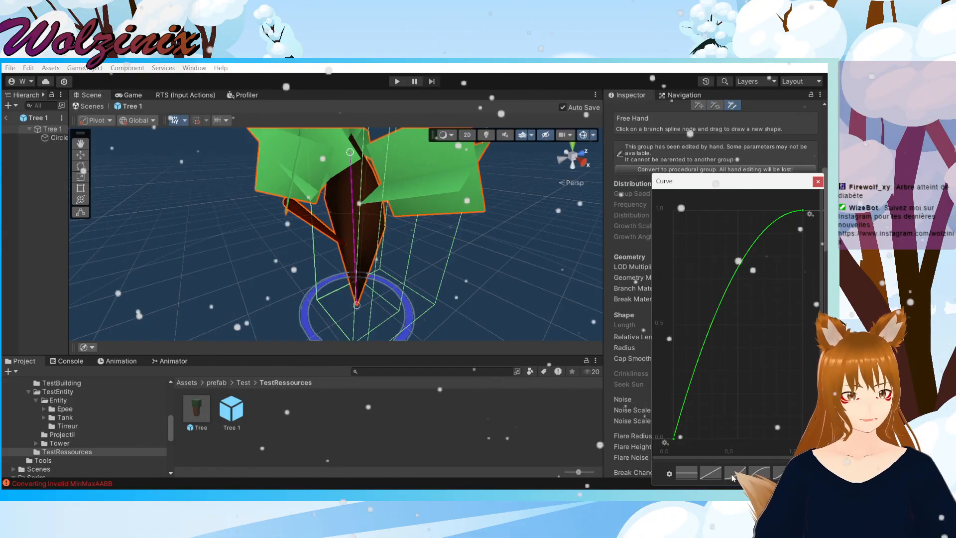
{"action": "left_click", "coordinate": [759, 473]}
{"action": "left_click", "coordinate": [710, 473]}
{"action": "left_click", "coordinate": [687, 474]}
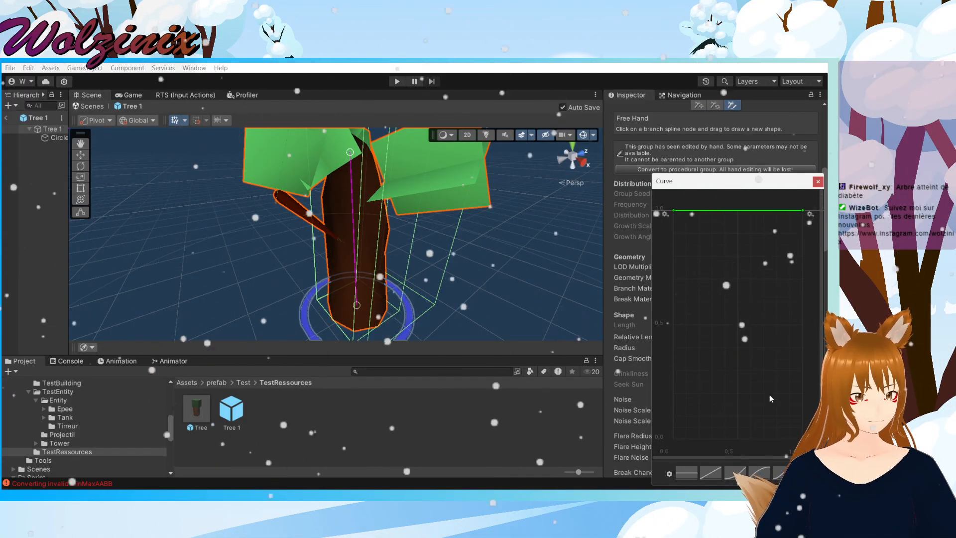
Step: Reshape the trunk's Radius curve to start at about 0.5, dip near the end, and finish at about 0.35
{"action": "left_click_drag", "start_coordinate": [803, 210], "coordinate": [802, 420]}
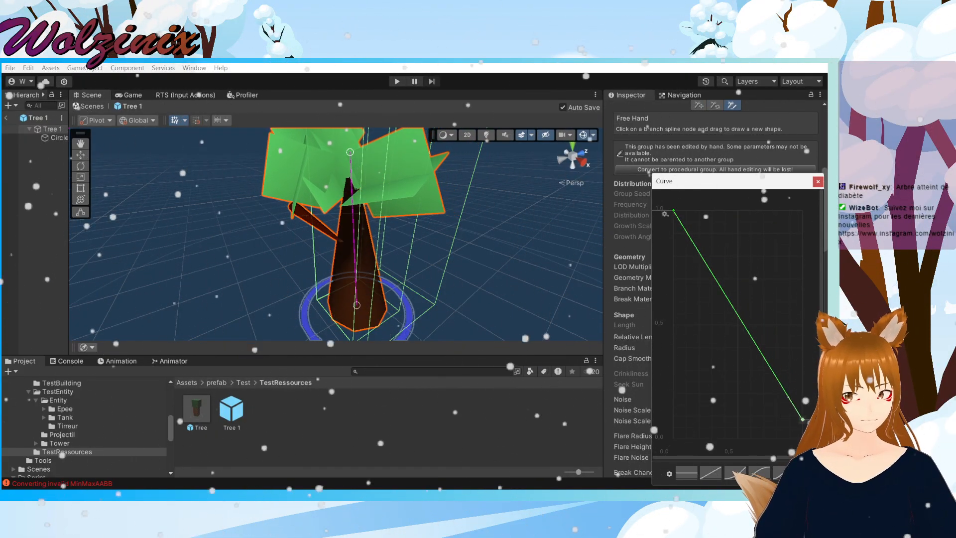
{"action": "left_click_drag", "start_coordinate": [674, 211], "coordinate": [678, 318]}
{"action": "left_click_drag", "start_coordinate": [802, 420], "coordinate": [799, 277]}
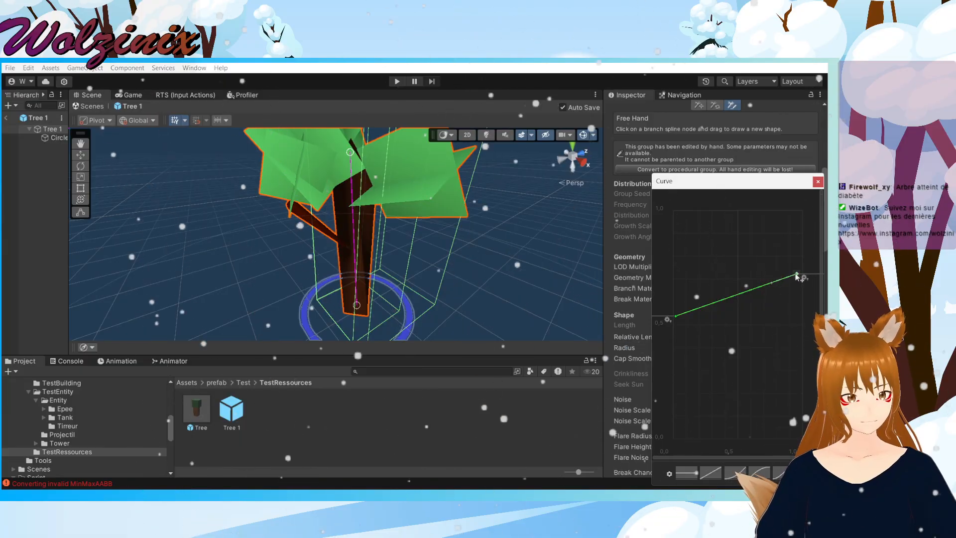
{"action": "left_click_drag", "start_coordinate": [801, 359], "coordinate": [755, 425]}
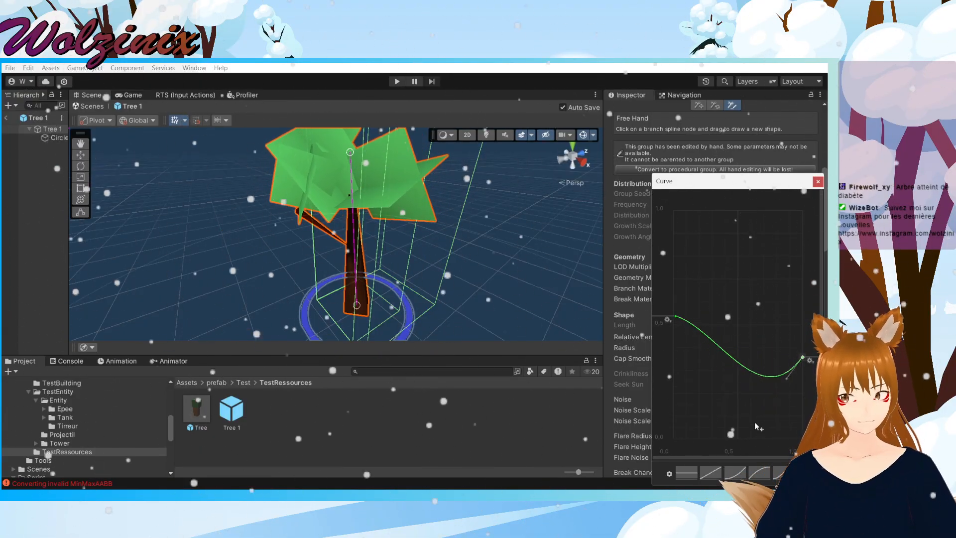
{"action": "left_click", "coordinate": [474, 257]}
Step: Replace the side branch's S-shaped Radius curve with the constant 1.0 preset
{"action": "right_click_drag", "start_coordinate": [473, 279], "coordinate": [445, 258]}
{"action": "middle_click_drag", "start_coordinate": [445, 258], "coordinate": [389, 211]}
{"action": "left_click", "coordinate": [329, 239]}
{"action": "left_click", "coordinate": [756, 259]}
{"action": "scroll", "coordinate": [761, 310], "scroll_direction": "down", "scroll_amount": 6}
{"action": "left_click", "coordinate": [799, 435]}
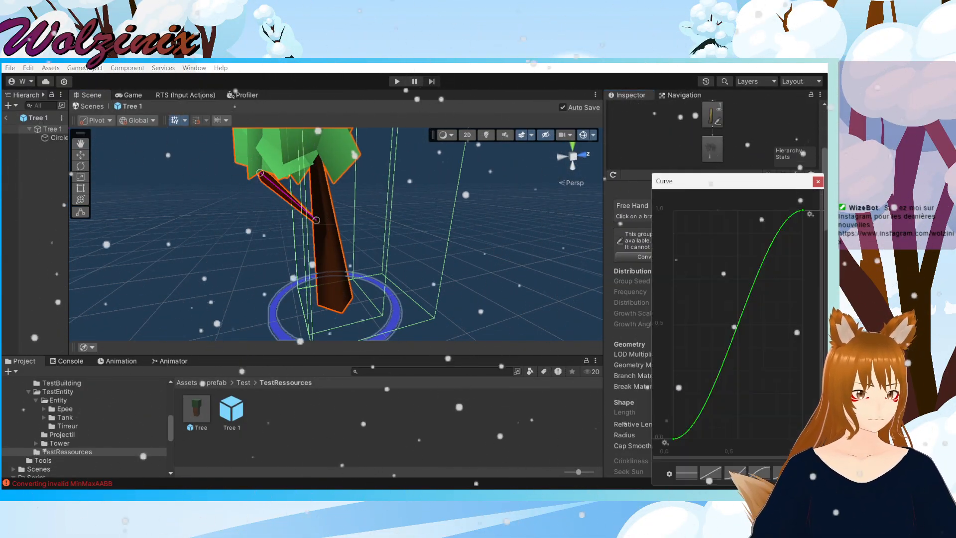
{"action": "left_click", "coordinate": [685, 473]}
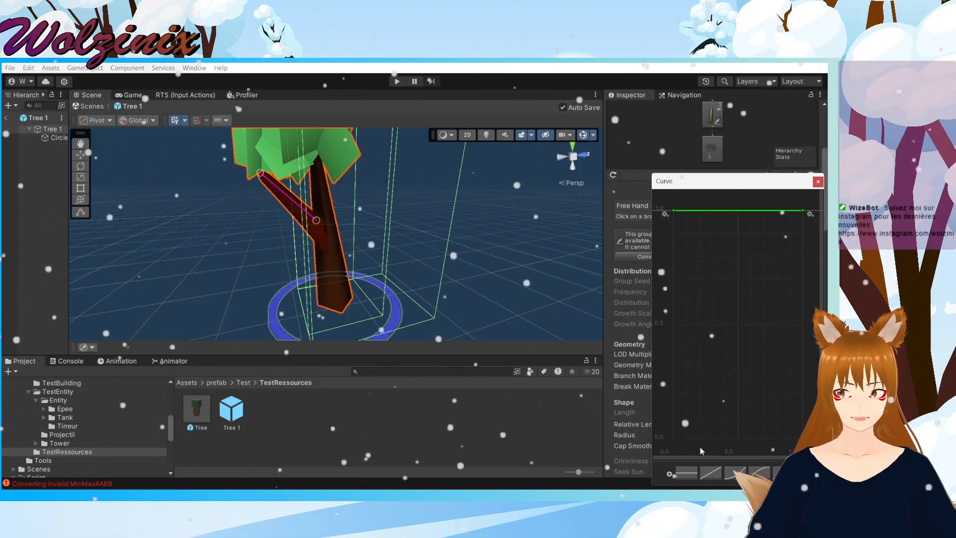
{"action": "left_click", "coordinate": [415, 226]}
Step: Move the leaf of the side branch's leaf group outward to the tip of the side branch
{"action": "middle_click_drag", "start_coordinate": [398, 225], "coordinate": [438, 269]}
{"action": "left_click", "coordinate": [352, 222]}
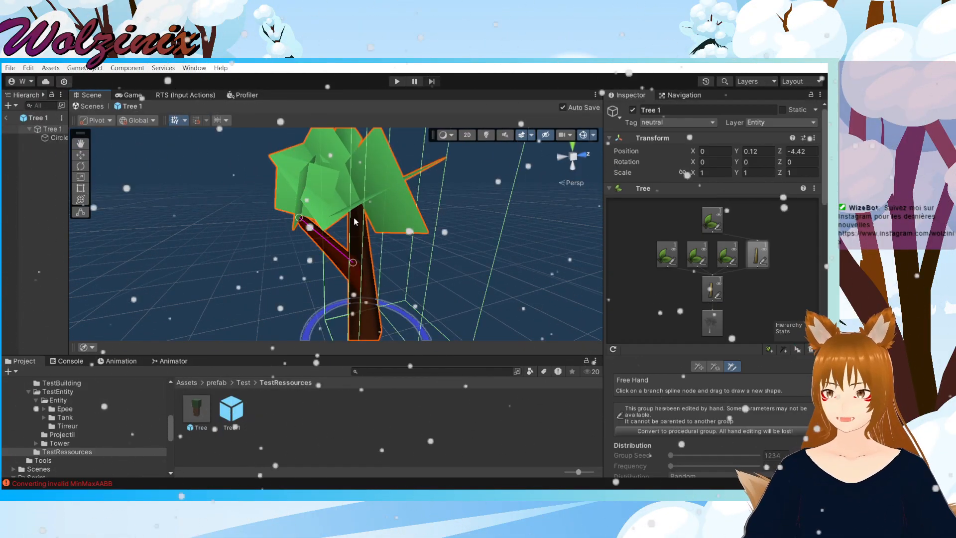
{"action": "left_click", "coordinate": [712, 219]}
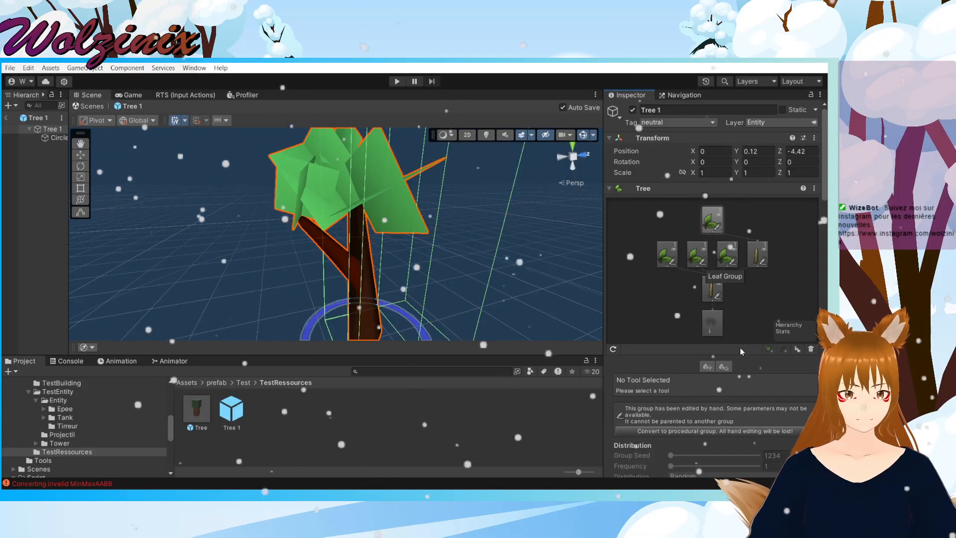
{"action": "left_click", "coordinate": [708, 367]}
{"action": "left_click_drag", "start_coordinate": [297, 192], "coordinate": [243, 186]}
Step: Try the full Size range on the side branch's leaf, keeping Geometry Mode at Cross and Perpendicular Align at 0
{"action": "scroll", "coordinate": [788, 366], "scroll_direction": "down", "scroll_amount": 5}
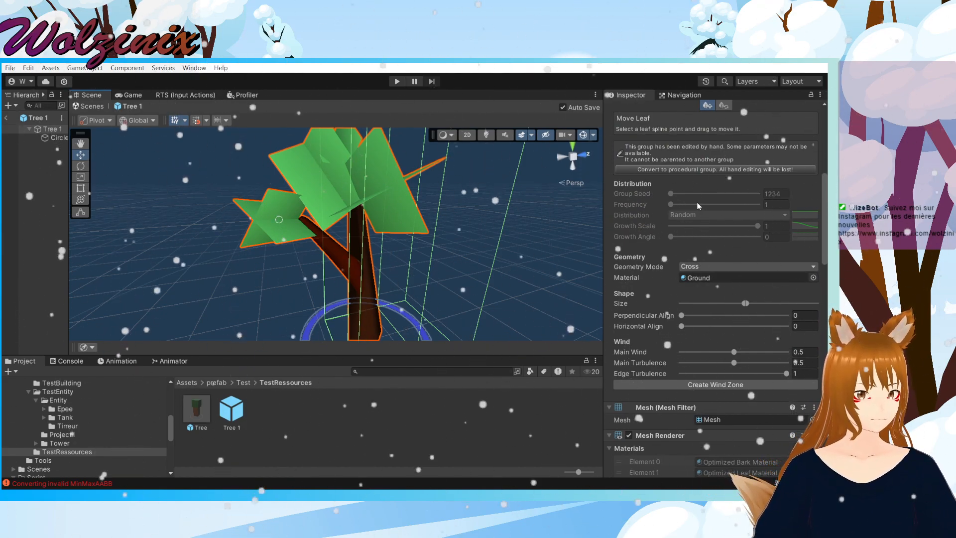
{"action": "left_click", "coordinate": [706, 269]}
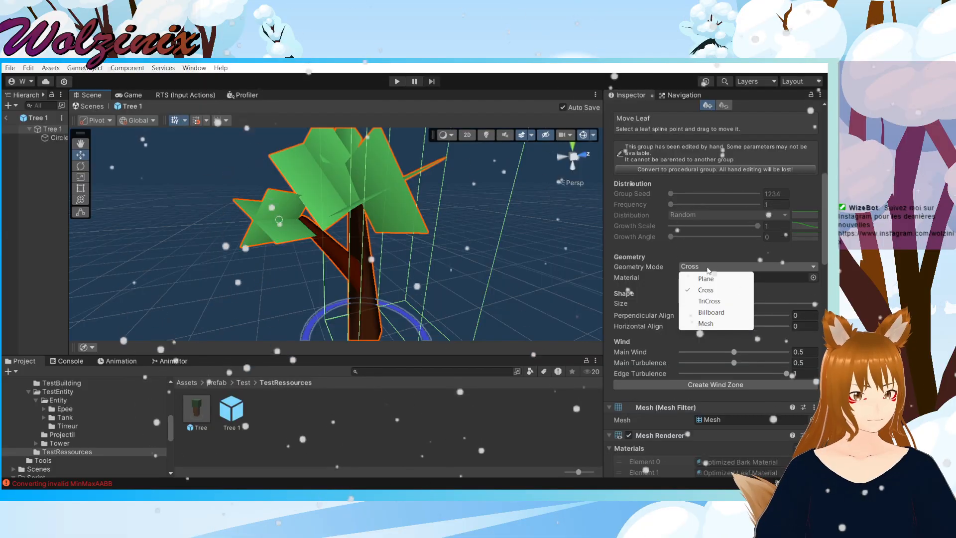
{"action": "left_click", "coordinate": [784, 297]}
{"action": "left_click_drag", "start_coordinate": [746, 303], "coordinate": [817, 303]}
{"action": "left_click_drag", "start_coordinate": [724, 304], "coordinate": [774, 301]}
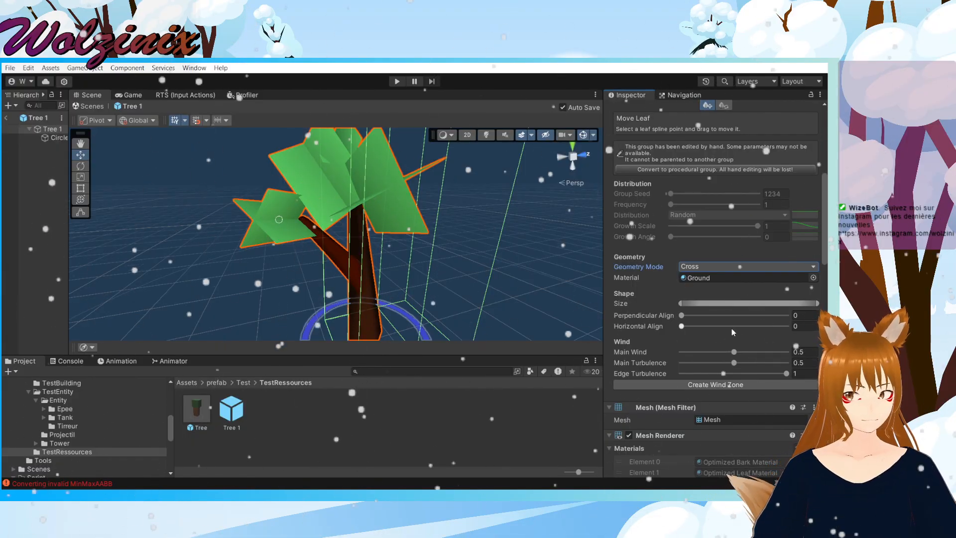
{"action": "left_click_drag", "start_coordinate": [682, 316], "coordinate": [578, 301]}
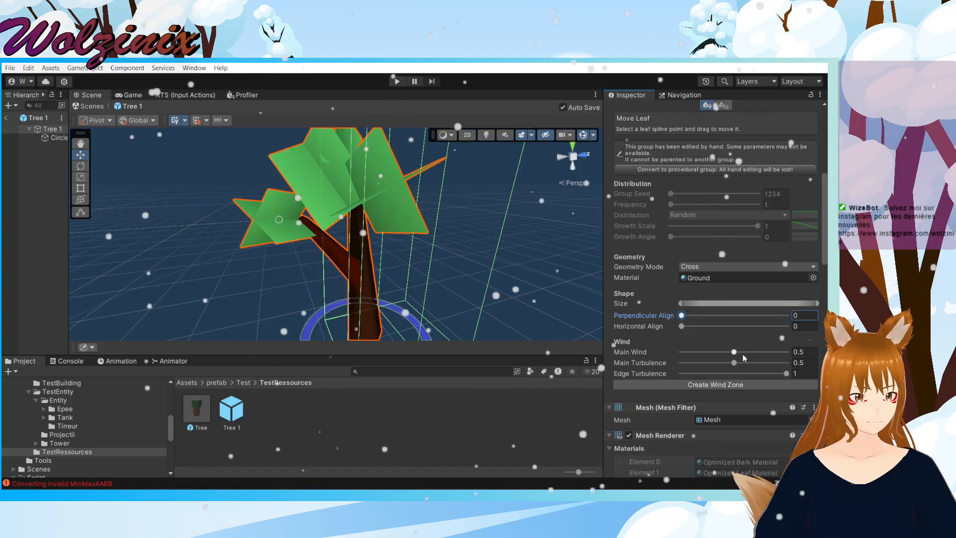
Step: Reposition the leaf around the side branch's tip and narrow its Size range to the middle of the scale
{"action": "left_click_drag", "start_coordinate": [279, 223], "coordinate": [281, 212]}
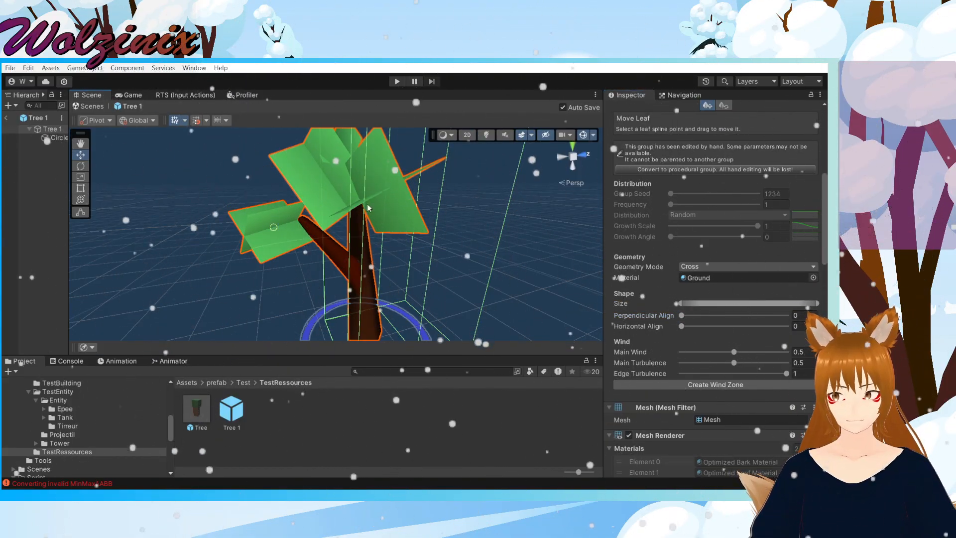
{"action": "scroll", "coordinate": [703, 220], "scroll_direction": "up", "scroll_amount": 10}
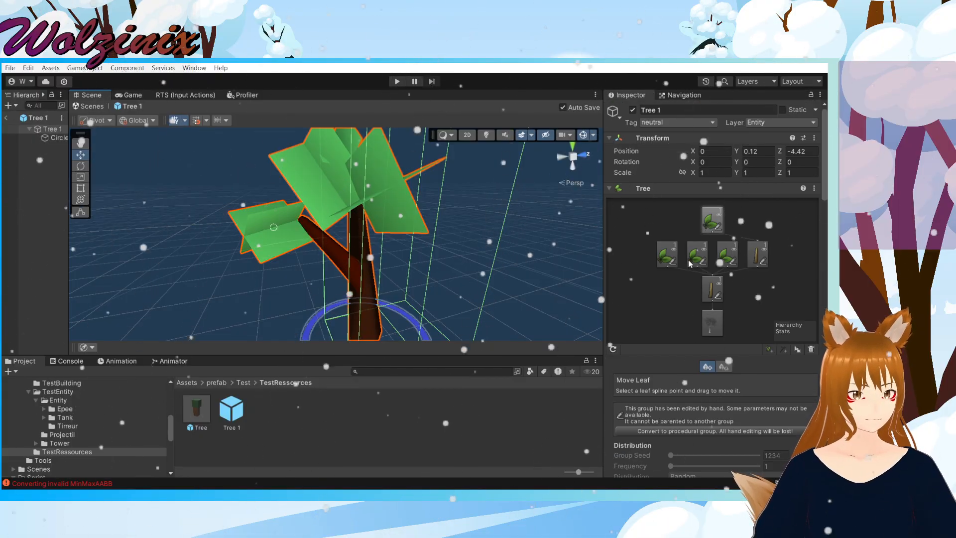
{"action": "scroll", "coordinate": [715, 282], "scroll_direction": "down", "scroll_amount": 10}
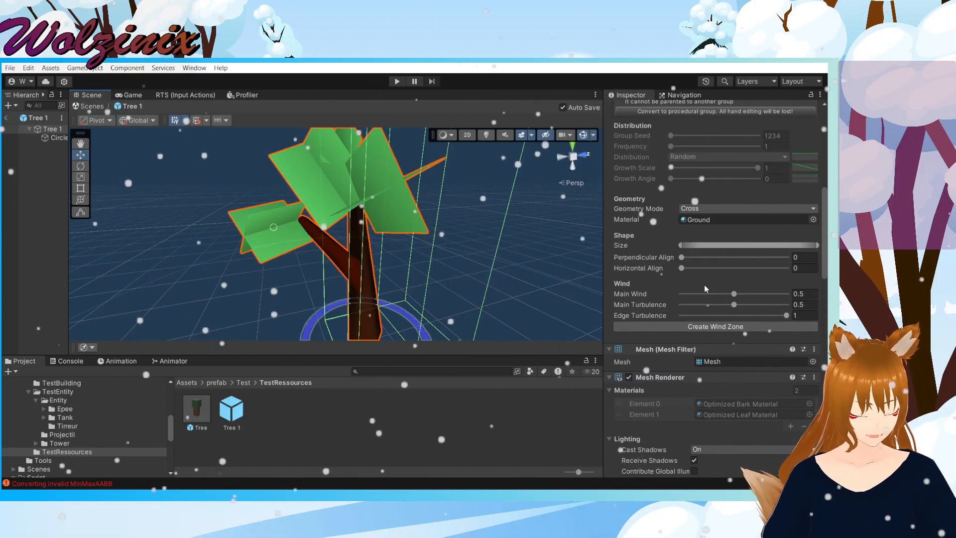
{"action": "left_click_drag", "start_coordinate": [681, 256], "coordinate": [752, 249]}
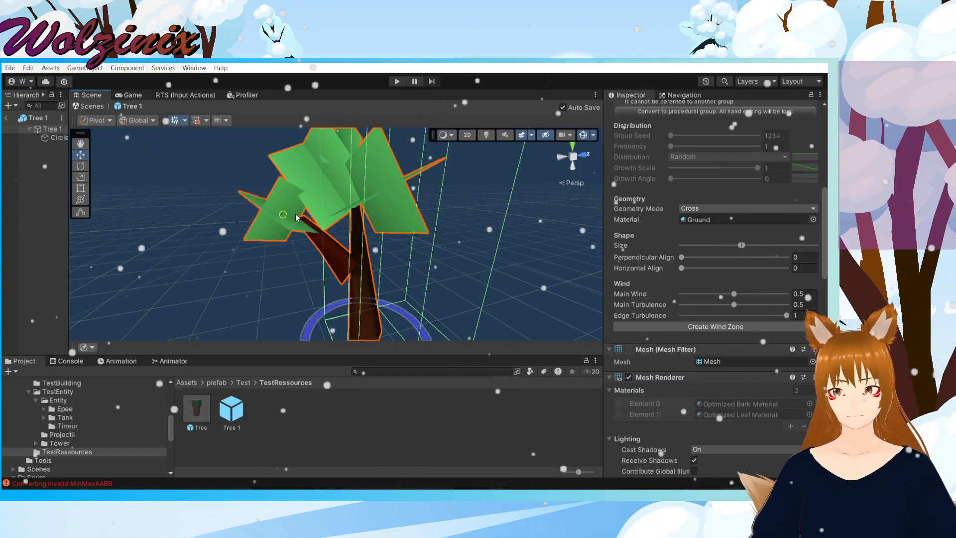
Step: Select the first of the trunk's three leaf groups and move its leaf to another spot on the trunk
{"action": "scroll", "coordinate": [668, 220], "scroll_direction": "up", "scroll_amount": 10}
{"action": "scroll", "coordinate": [452, 215], "scroll_direction": "down", "scroll_amount": 5}
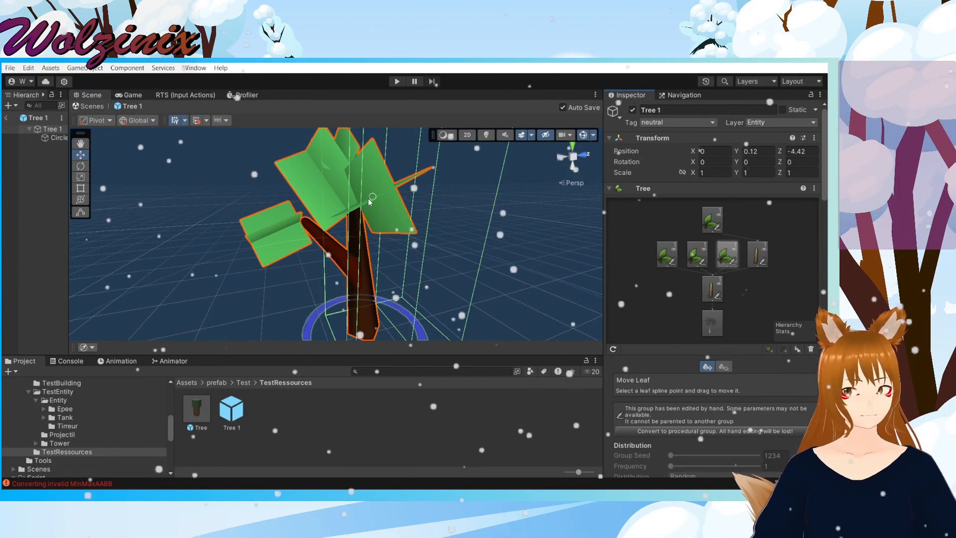
{"action": "right_click_drag", "start_coordinate": [457, 186], "coordinate": [518, 239]}
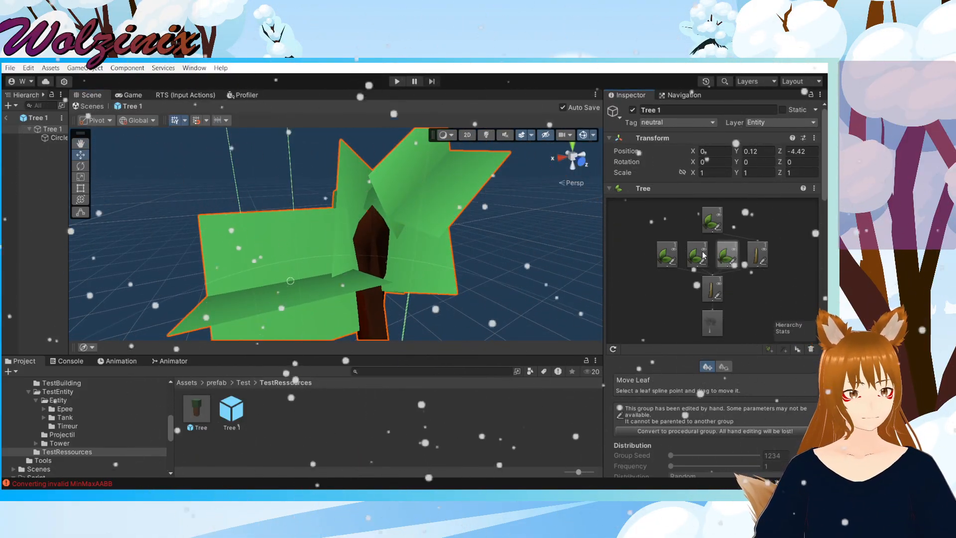
{"action": "left_click", "coordinate": [703, 250]}
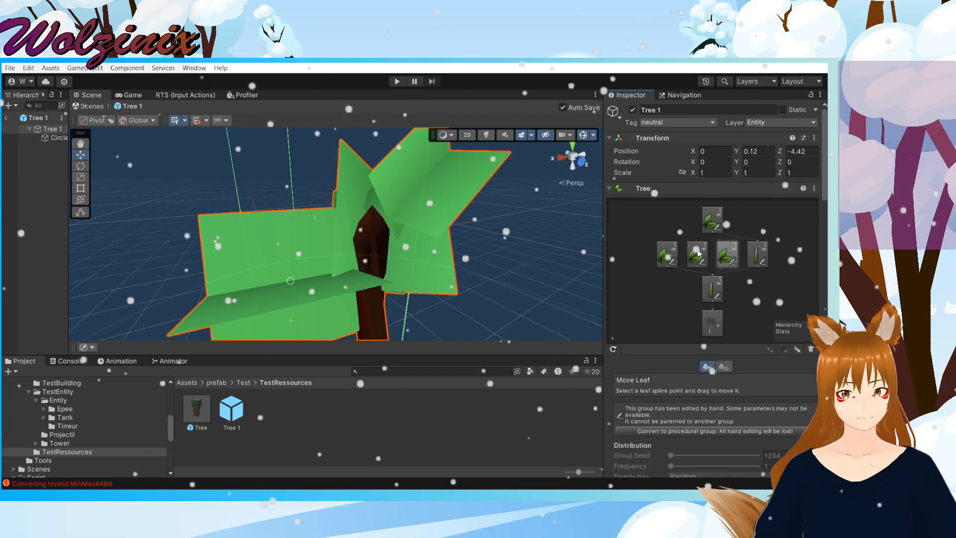
{"action": "left_click", "coordinate": [696, 254]}
{"action": "left_click", "coordinate": [670, 257]}
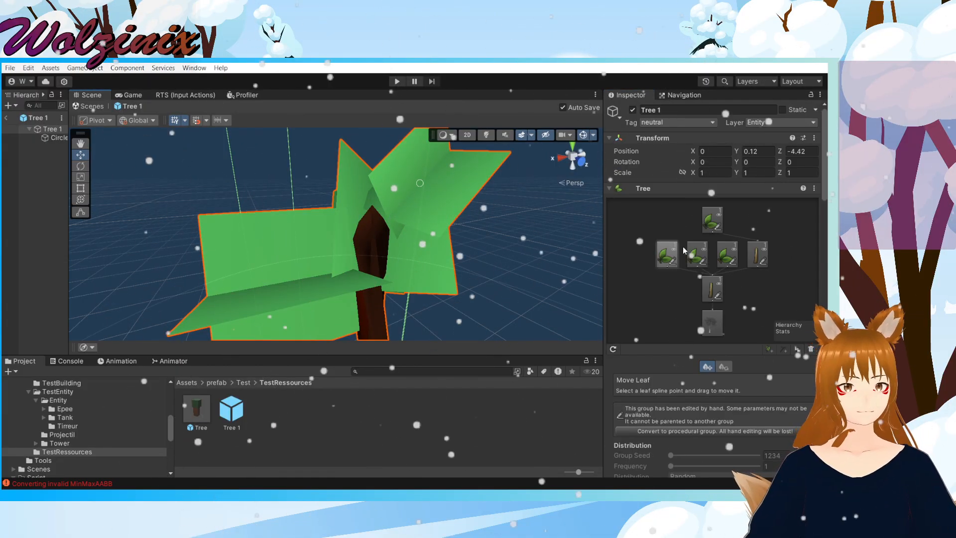
{"action": "left_click_drag", "start_coordinate": [419, 182], "coordinate": [396, 322]}
Step: Set this trunk leaf's Perpendicular Align to 1, and return its Horizontal Align to 0 after trying larger values
{"action": "scroll", "coordinate": [710, 378], "scroll_direction": "down", "scroll_amount": 5}
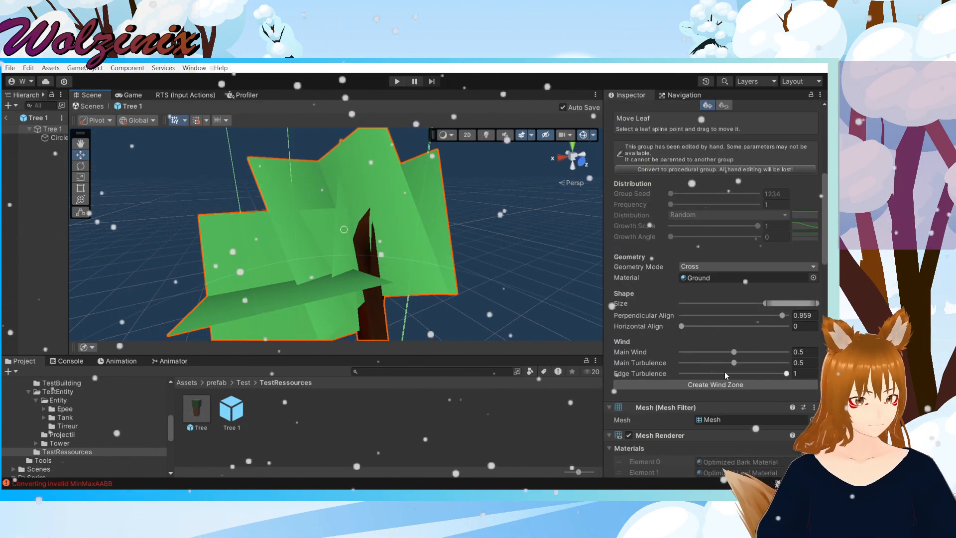
{"action": "mouse_move", "coordinate": [694, 327]}
{"action": "left_mouse_down"}
{"action": "mouse_move", "coordinate": [757, 317]}
{"action": "mouse_move", "coordinate": [671, 329]}
{"action": "mouse_move", "coordinate": [691, 316]}
{"action": "mouse_move", "coordinate": [745, 326]}
{"action": "mouse_move", "coordinate": [673, 326]}
{"action": "mouse_move", "coordinate": [702, 326]}
{"action": "left_mouse_up"}
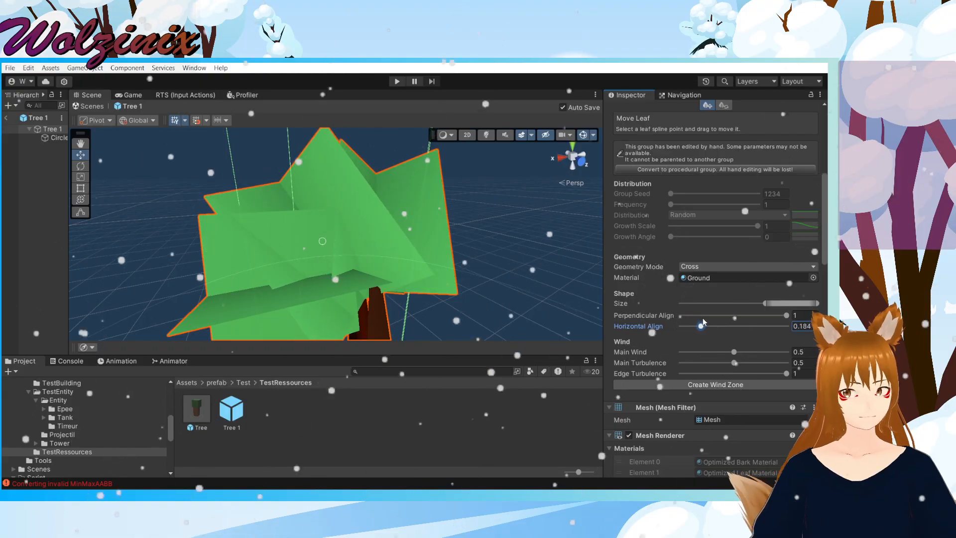
{"action": "right_click_drag", "start_coordinate": [446, 303], "coordinate": [308, 198]}
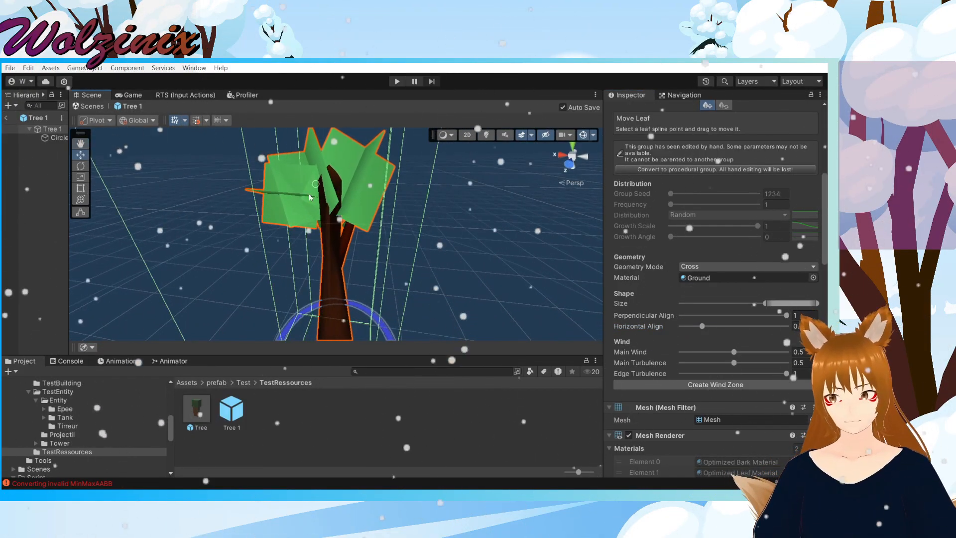
{"action": "left_click_drag", "start_coordinate": [316, 186], "coordinate": [336, 252]}
{"action": "left_click_drag", "start_coordinate": [736, 326], "coordinate": [629, 319]}
Step: Reposition the leaf on the upper trunk opposite the side branch, rotate it, and deselect the tree
{"action": "mouse_move", "coordinate": [384, 251]}
{"action": "left_mouse_down"}
{"action": "mouse_move", "coordinate": [320, 259]}
{"action": "mouse_move", "coordinate": [333, 240]}
{"action": "mouse_move", "coordinate": [334, 269]}
{"action": "mouse_move", "coordinate": [329, 170]}
{"action": "mouse_move", "coordinate": [332, 239]}
{"action": "left_mouse_up"}
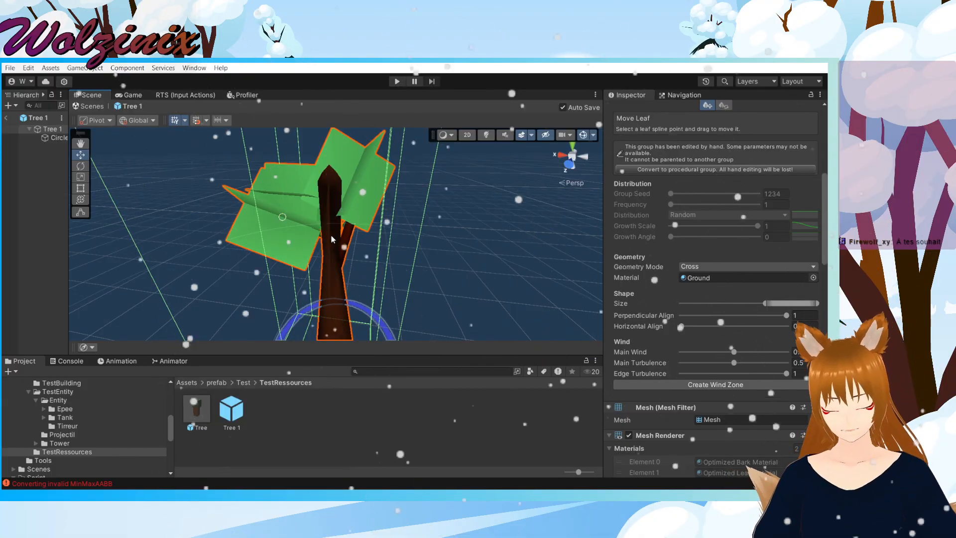
{"action": "left_click_drag", "start_coordinate": [331, 239], "coordinate": [334, 269], "text": "alt"}
{"action": "left_click_drag", "start_coordinate": [323, 190], "coordinate": [319, 237]}
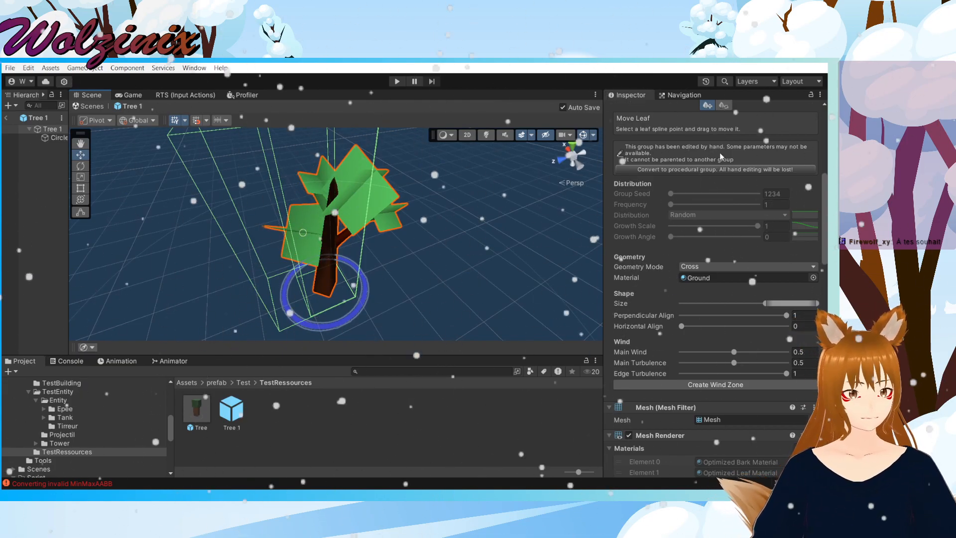
{"action": "left_click_drag", "start_coordinate": [302, 235], "coordinate": [334, 202]}
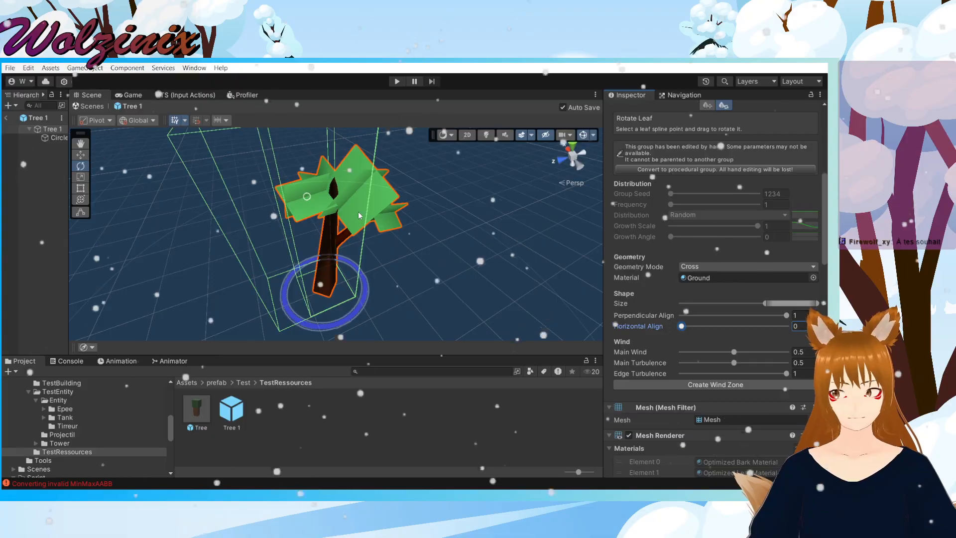
{"action": "left_click_drag", "start_coordinate": [307, 200], "coordinate": [354, 256]}
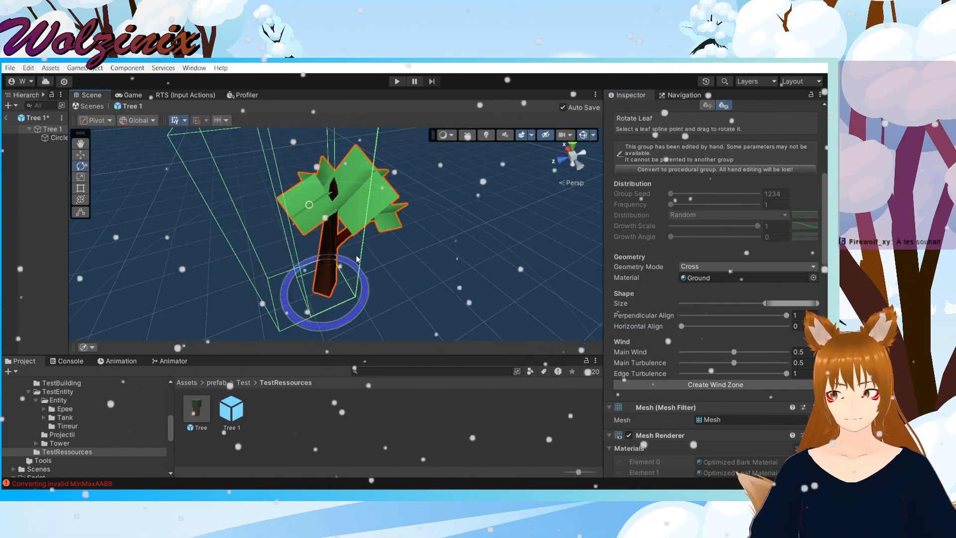
{"action": "left_click", "coordinate": [402, 265]}
{"action": "middle_click_drag", "start_coordinate": [402, 264], "coordinate": [450, 256]}
{"action": "left_click_drag", "start_coordinate": [450, 256], "coordinate": [712, 214], "text": "alt"}
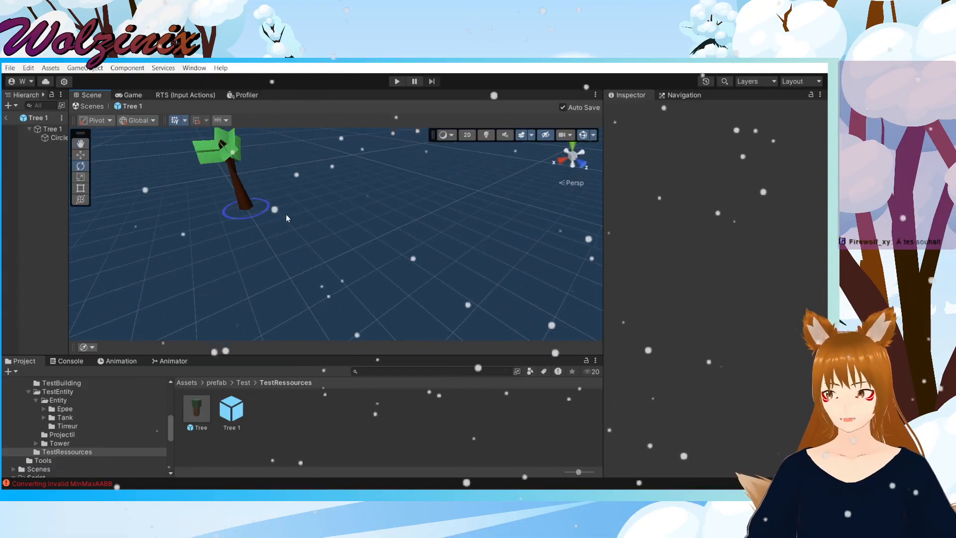
Step: Leave the Tree 1 prefab for the TestEntity scene and select the Tirreur unit among the trees
{"action": "left_click", "coordinate": [3, 118]}
{"action": "scroll", "coordinate": [361, 204], "scroll_direction": "down", "scroll_amount": 1}
{"action": "right_click_drag", "start_coordinate": [426, 240], "coordinate": [296, 170]}
{"action": "scroll", "coordinate": [454, 209], "scroll_direction": "up", "scroll_amount": 3}
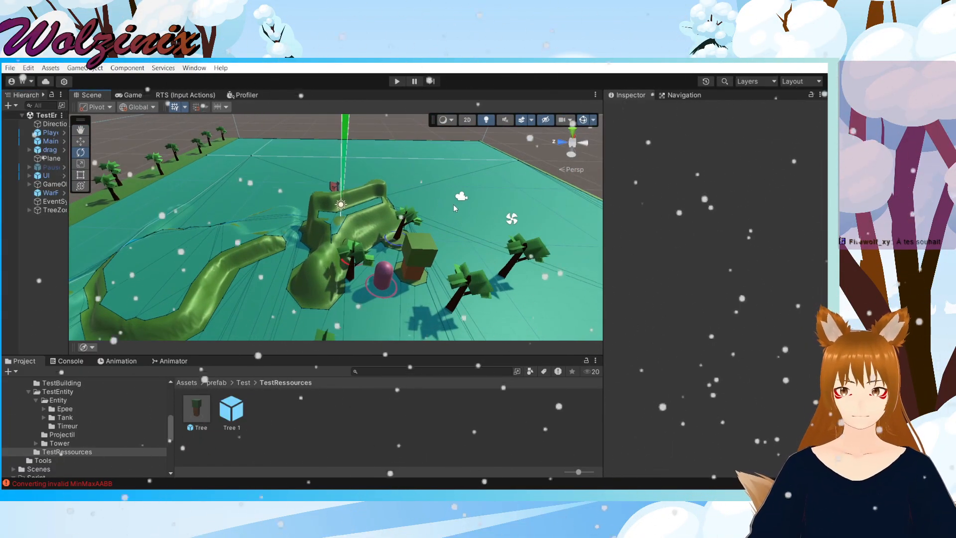
{"action": "left_click", "coordinate": [407, 221]}
{"action": "left_click", "coordinate": [356, 260]}
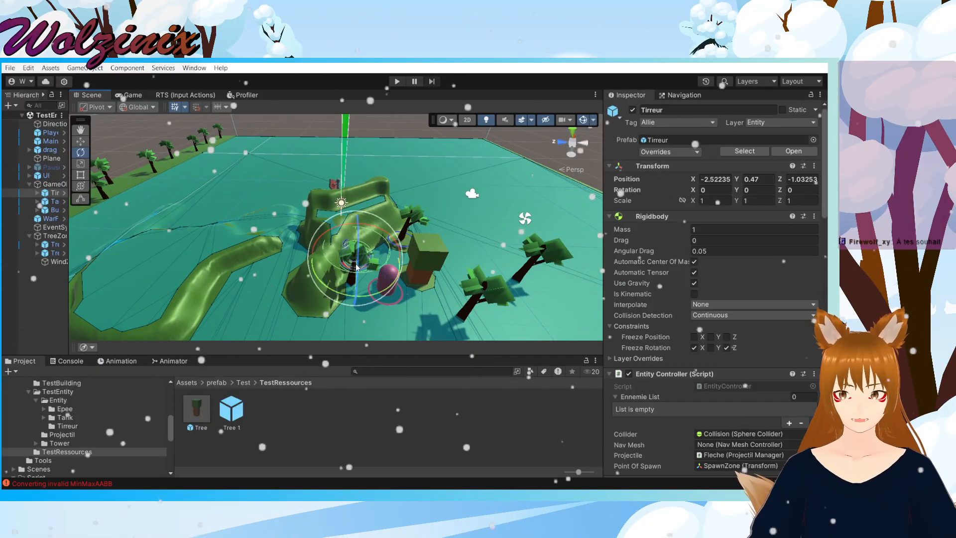
Step: Widen the Hierarchy enough to read the scene's full object names, and select the ground Plane
{"action": "left_click_drag", "start_coordinate": [67, 204], "coordinate": [302, 223]}
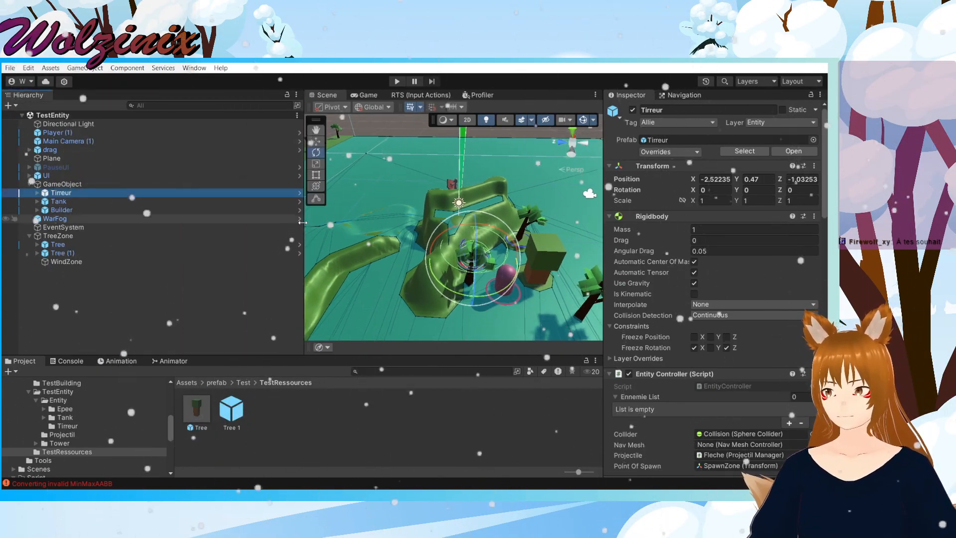
{"action": "left_click", "coordinate": [560, 284]}
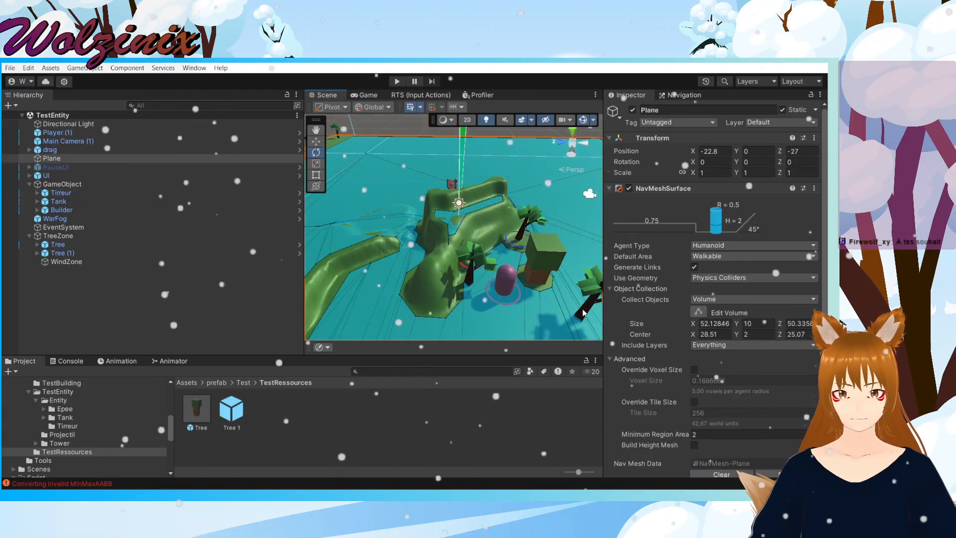
{"action": "scroll", "coordinate": [583, 309], "scroll_direction": "down", "scroll_amount": 6}
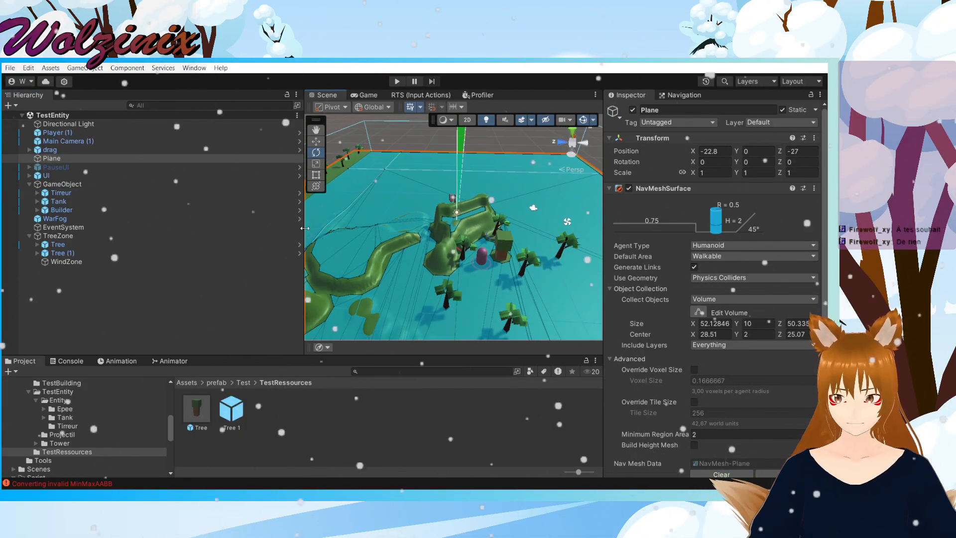
{"action": "left_click_drag", "start_coordinate": [305, 228], "coordinate": [141, 228]}
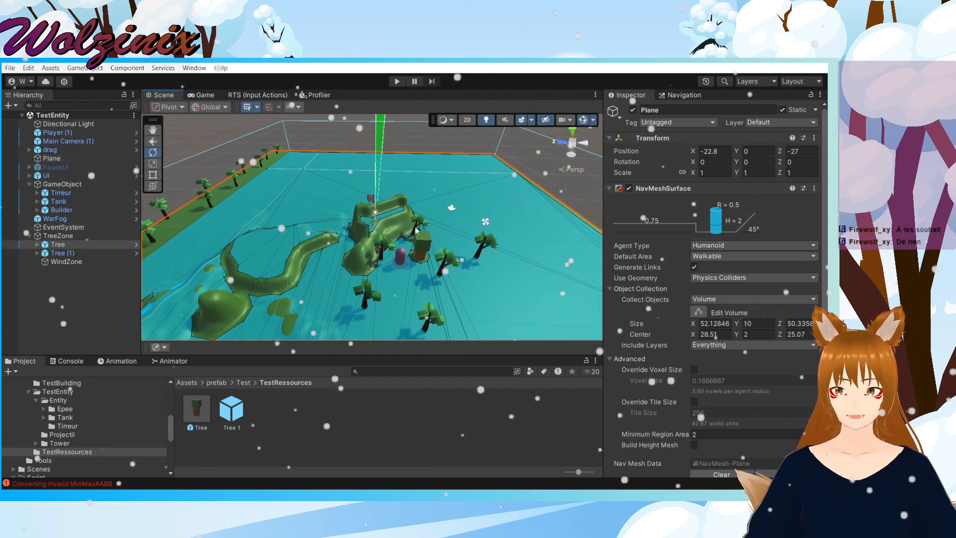
Step: Select the Tree instance beside the hills and examine it up close in the scene
{"action": "left_click", "coordinate": [417, 229]}
{"action": "scroll", "coordinate": [434, 233], "scroll_direction": "up", "scroll_amount": 2}
{"action": "scroll", "coordinate": [471, 214], "scroll_direction": "up", "scroll_amount": 2}
{"action": "scroll", "coordinate": [470, 199], "scroll_direction": "up", "scroll_amount": 5}
{"action": "right_click_drag", "start_coordinate": [465, 185], "coordinate": [423, 251]}
{"action": "key", "text": "f"}
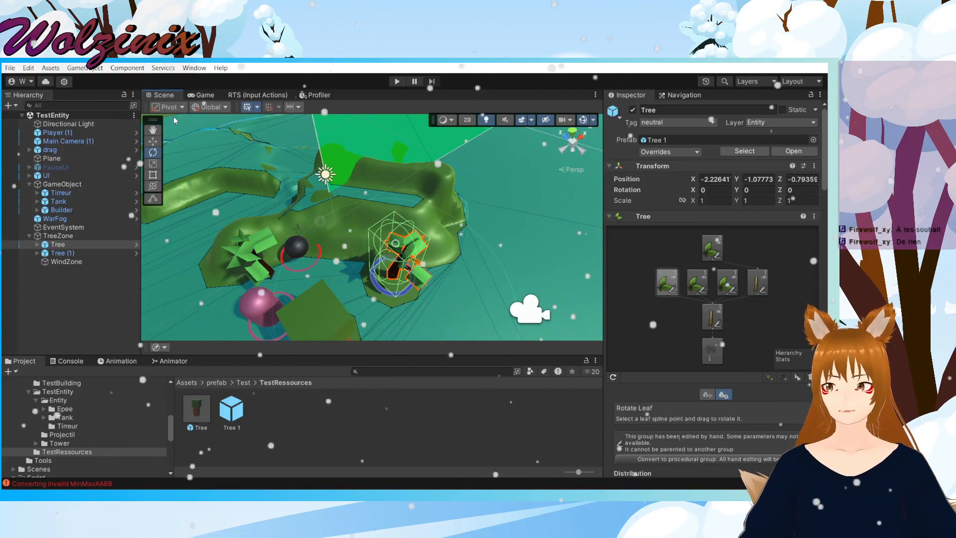
Step: Open the Console, select the MinMaxAABB error from Mesh:SetTriangles, and widen the area for its text
{"action": "left_click", "coordinate": [119, 483]}
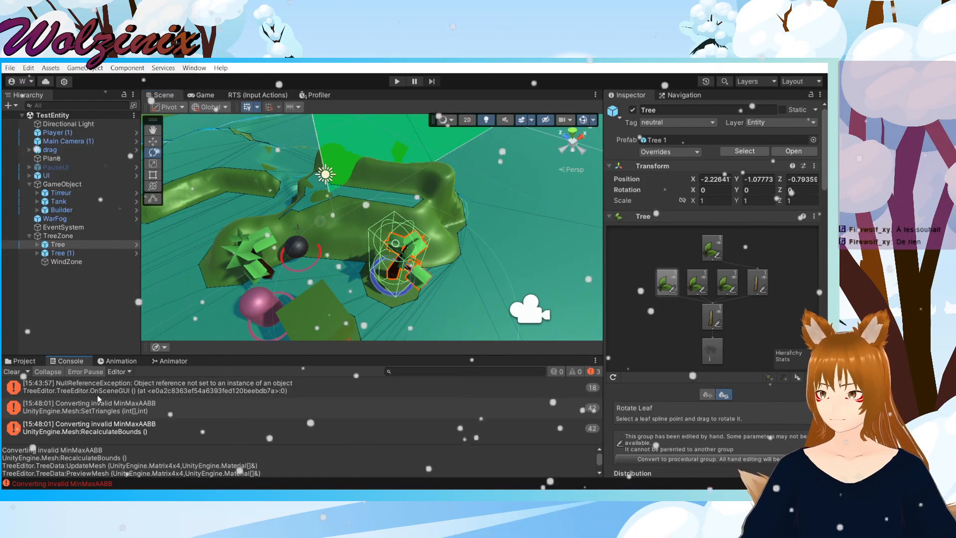
{"action": "left_click", "coordinate": [123, 409]}
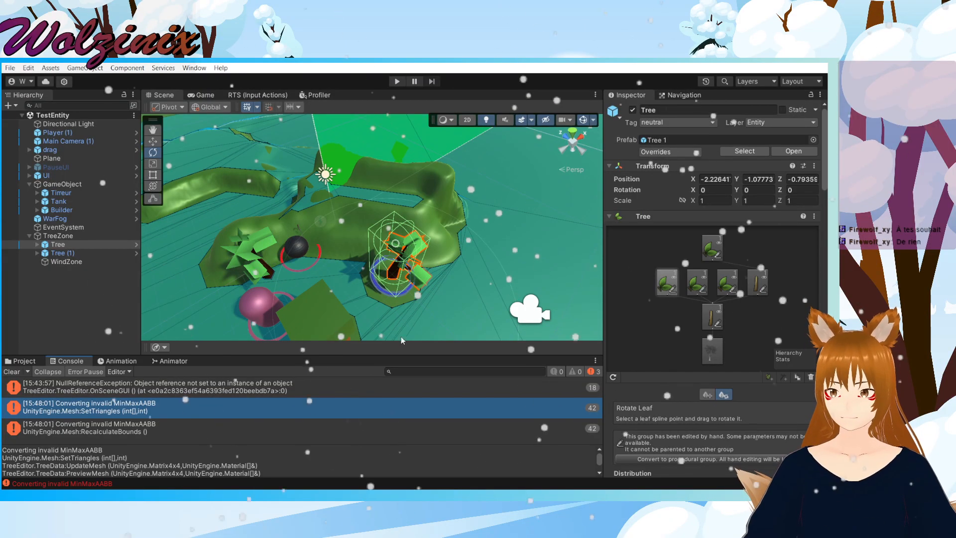
{"action": "left_click_drag", "start_coordinate": [603, 380], "coordinate": [629, 377]}
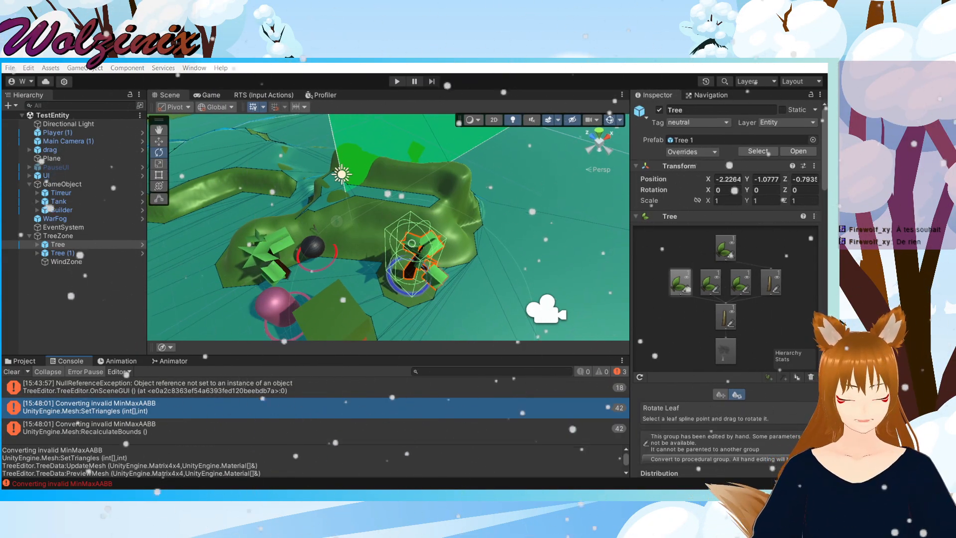
Step: Switch to Visual Studio, save CameraControl.cs, and return to Unity
{"action": "key", "text": "alt+Tab"}
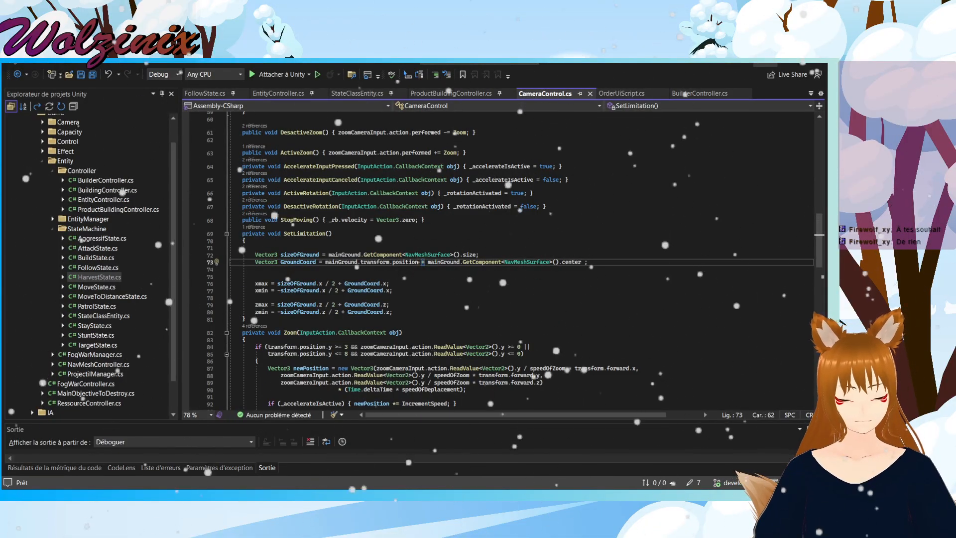
{"action": "mouse_move", "coordinate": [548, 445]}
{"action": "left_click", "coordinate": [492, 294]}
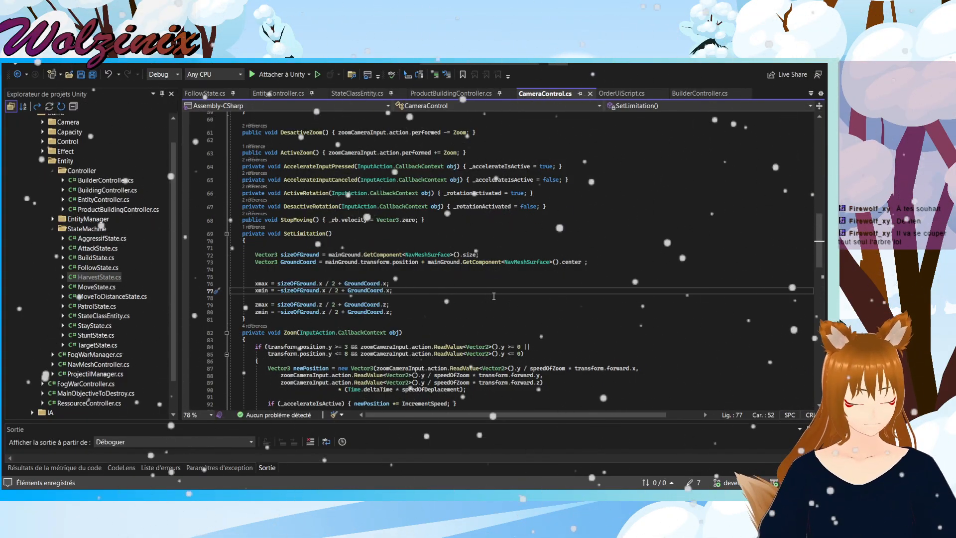
{"action": "key", "text": "alt+Tab"}
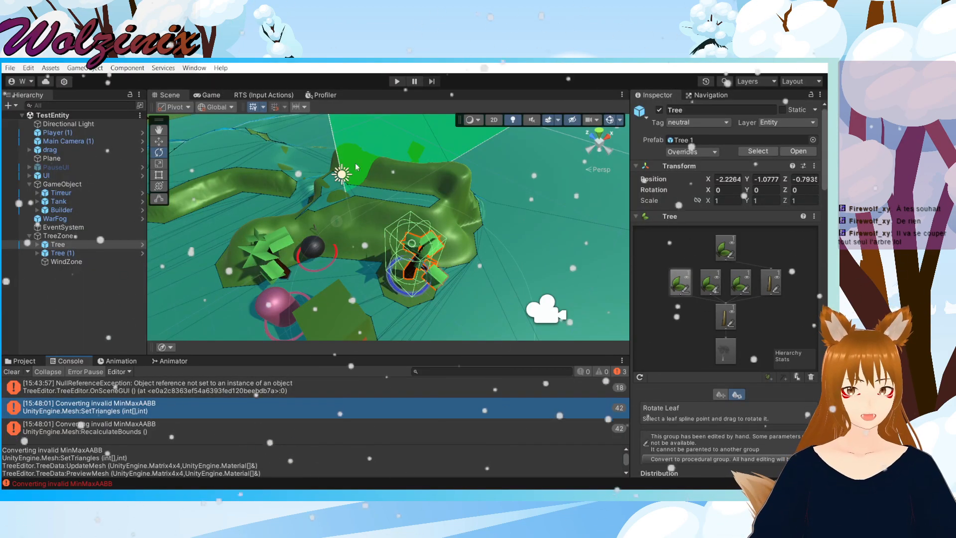
Step: Deselect the tree, start Play mode, and move the game camera around to examine the trees in game
{"action": "scroll", "coordinate": [291, 157], "scroll_direction": "down", "scroll_amount": 5}
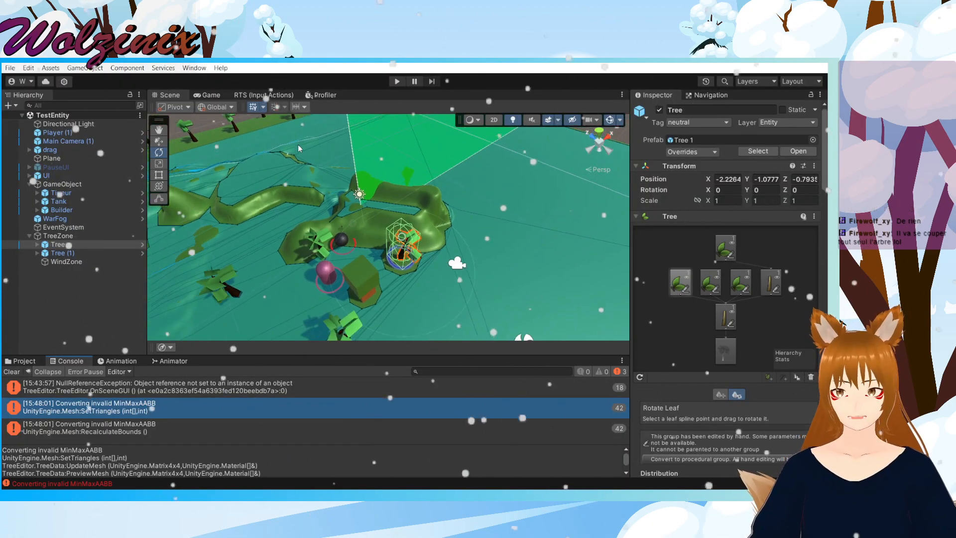
{"action": "scroll", "coordinate": [297, 144], "scroll_direction": "down", "scroll_amount": 4}
{"action": "left_click", "coordinate": [543, 174]}
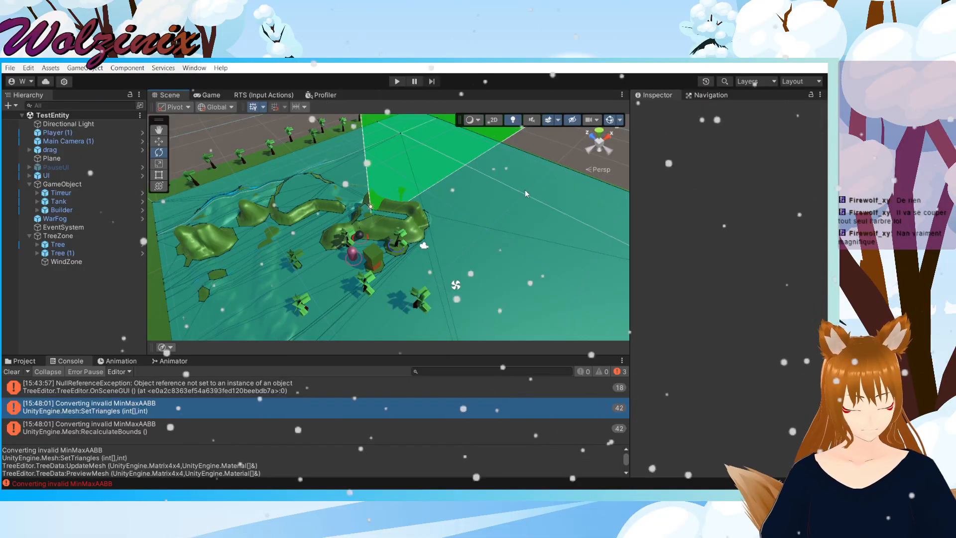
{"action": "left_click", "coordinate": [397, 82]}
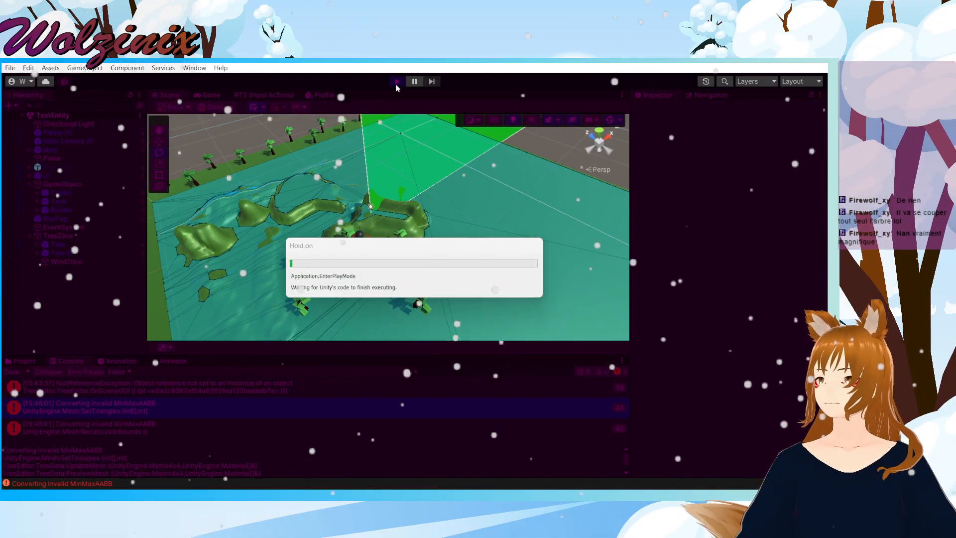
{"action": "key", "text": "q"}
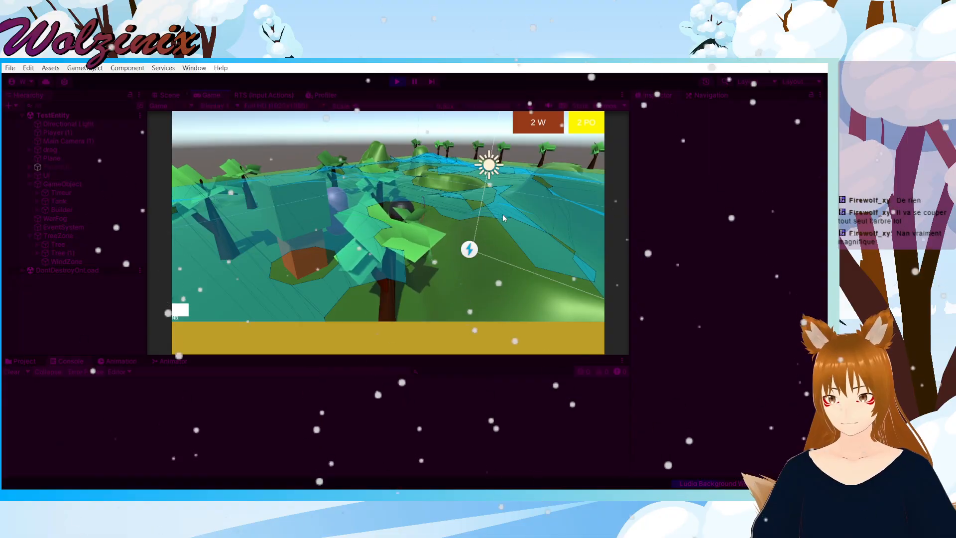
{"action": "key", "text": "d"}
{"action": "key", "text": "w"}
{"action": "key", "text": "q"}
{"action": "middle_click_drag", "start_coordinate": [356, 273], "coordinate": [740, 315]}
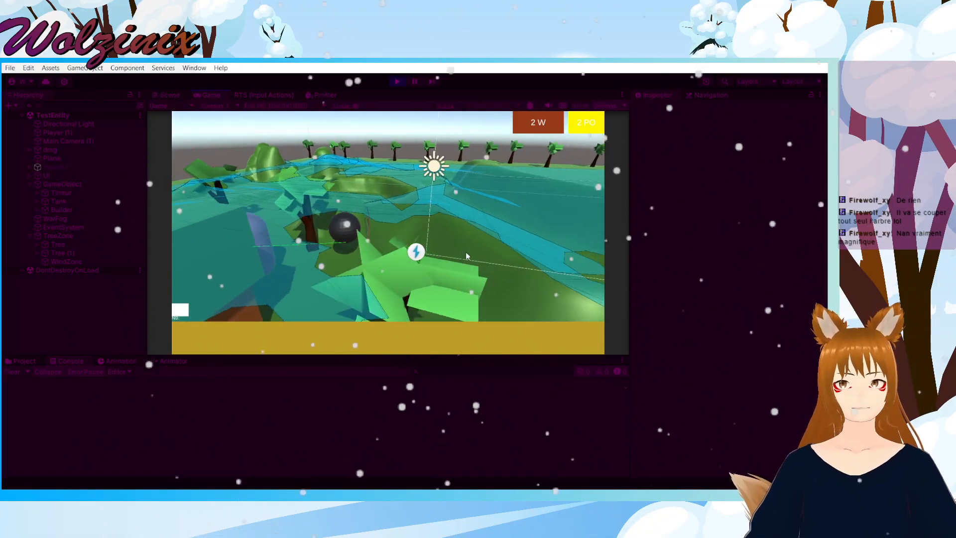
Step: Select the Tirreur unit in the running game, order it across the open ground, and stop Play mode
{"action": "left_click", "coordinate": [251, 275]}
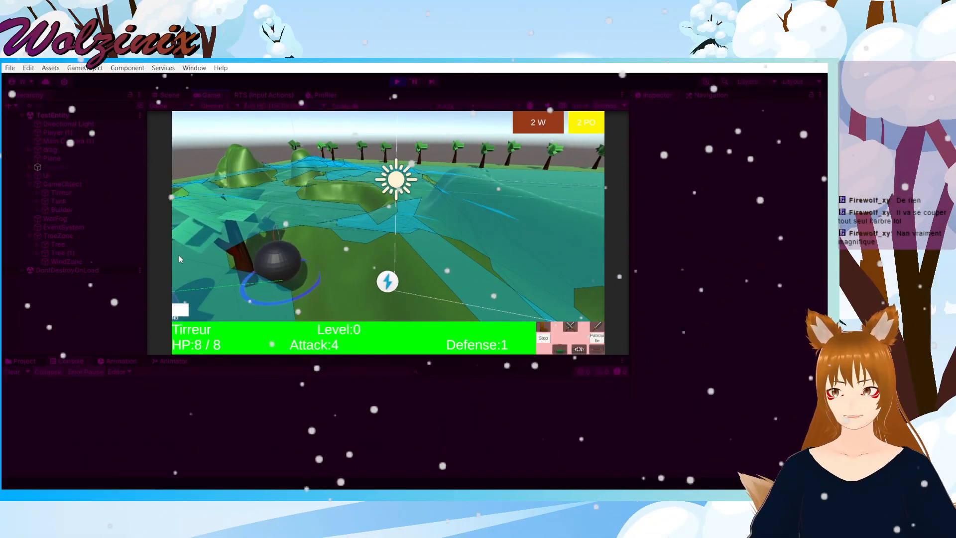
{"action": "key", "text": "s"}
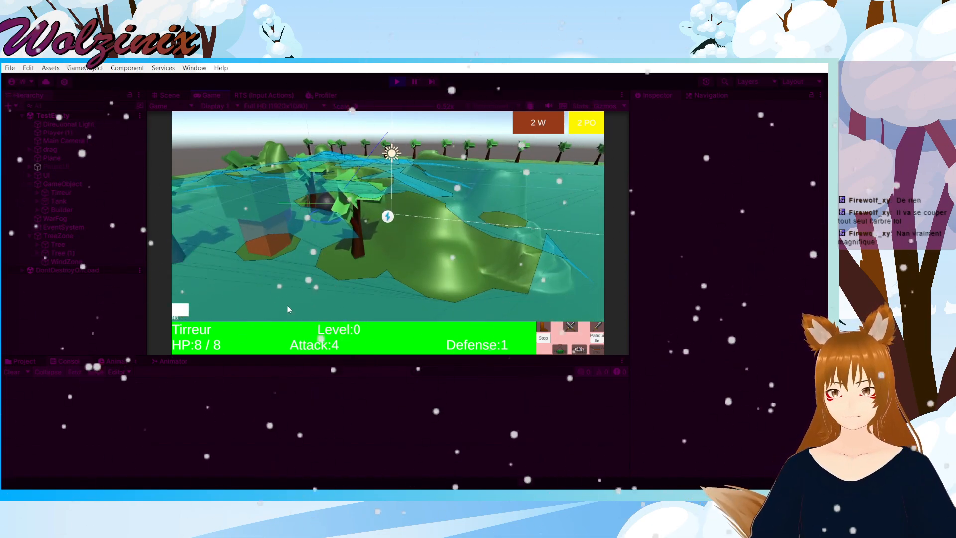
{"action": "key", "text": "s"}
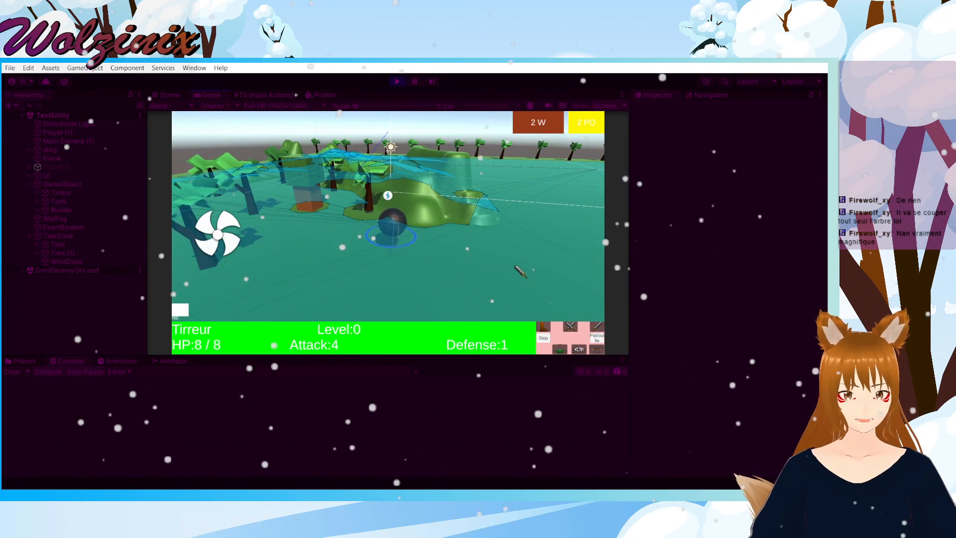
{"action": "left_click", "coordinate": [516, 267]}
{"action": "key", "text": "s"}
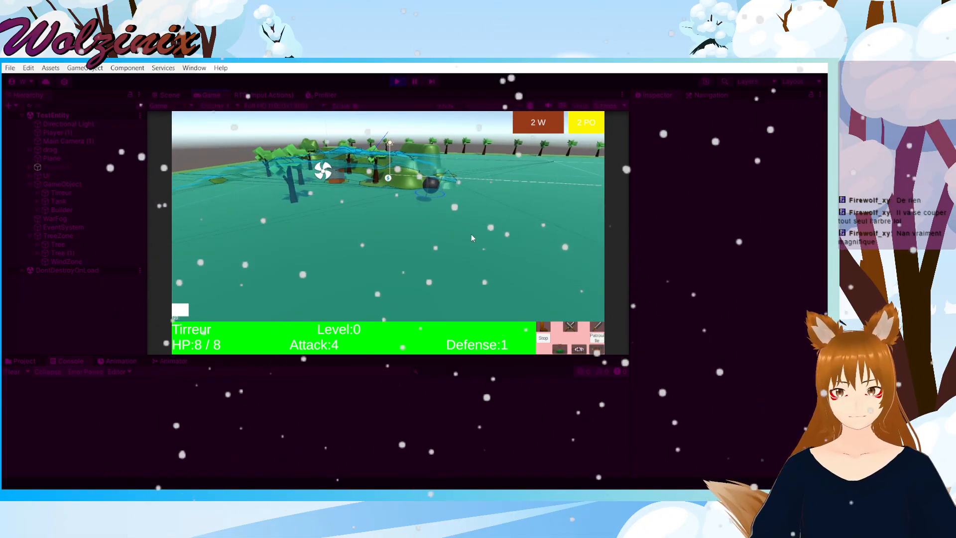
{"action": "key", "text": "ctrl+p"}
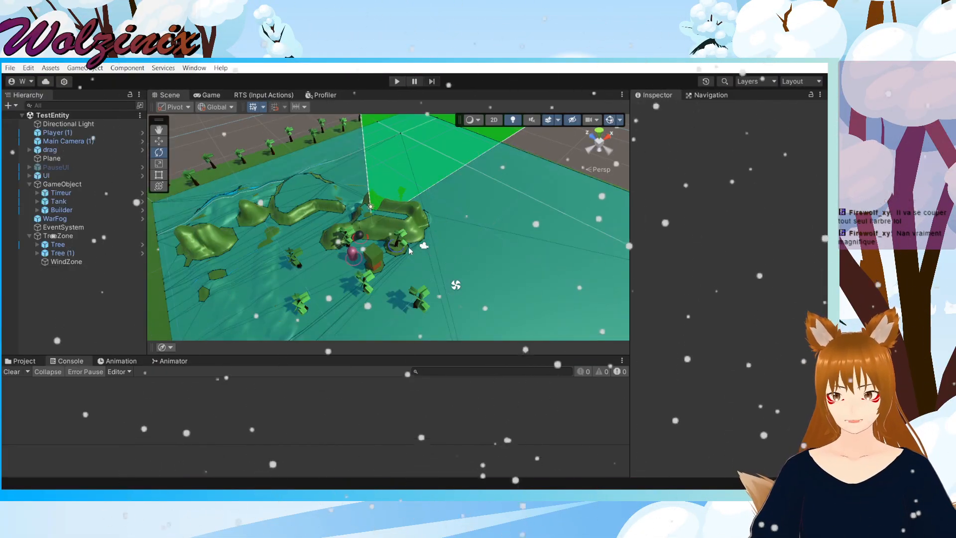
Step: Select the ground Plane and examine its NavMeshSurface volume size and center settings
{"action": "scroll", "coordinate": [408, 251], "scroll_direction": "up", "scroll_amount": 4}
{"action": "left_click_drag", "start_coordinate": [408, 251], "coordinate": [502, 250], "text": "alt"}
{"action": "middle_click_drag", "start_coordinate": [532, 251], "coordinate": [512, 283]}
{"action": "key", "text": "z"}
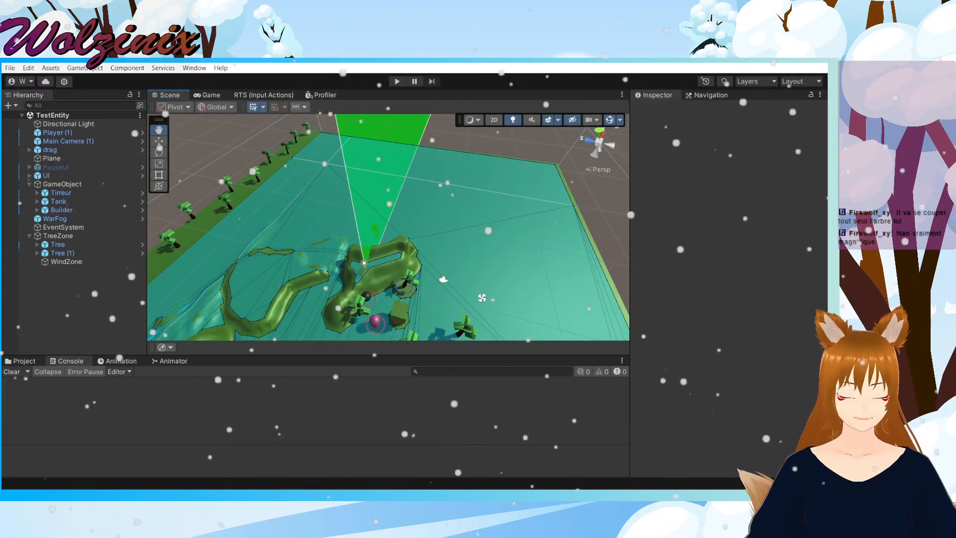
{"action": "key", "text": "alt+Tab"}
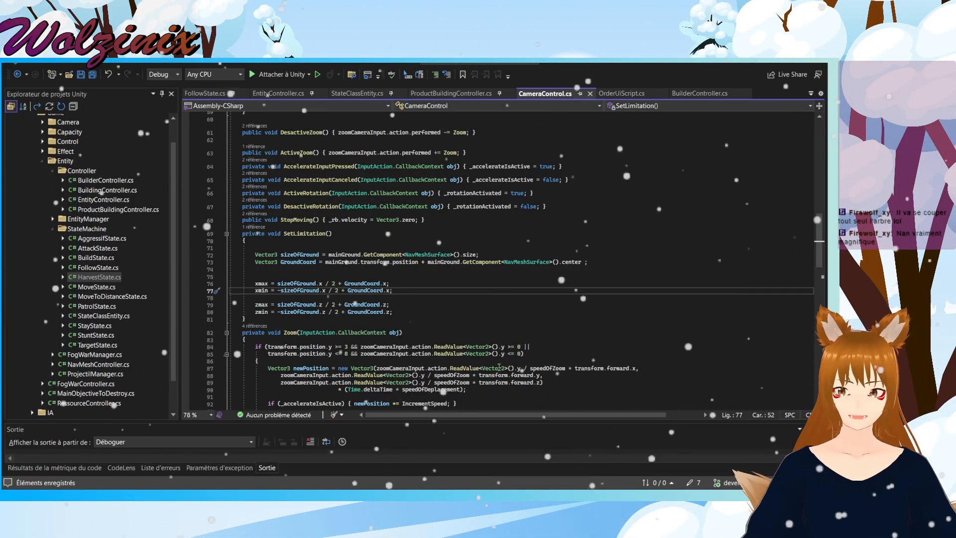
{"action": "key", "text": "alt+Tab"}
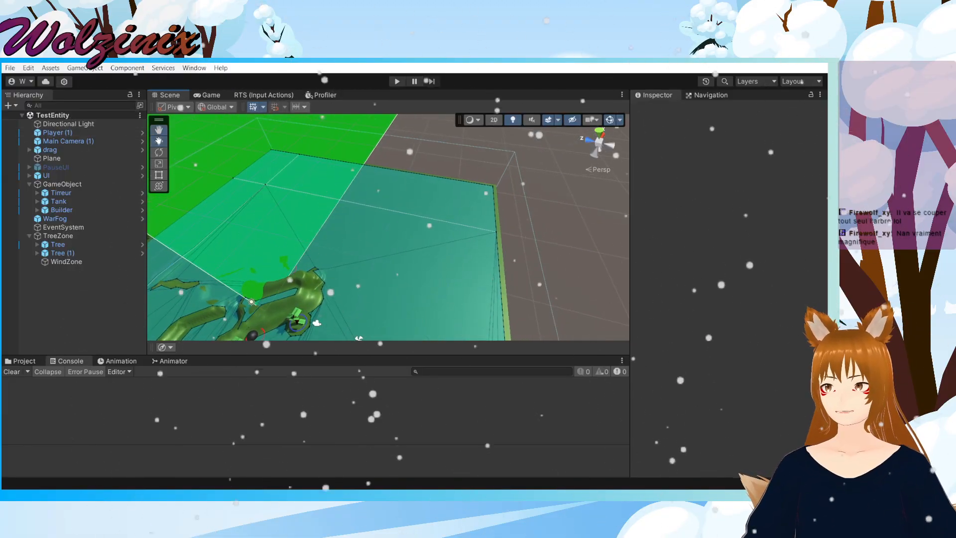
{"action": "left_click", "coordinate": [413, 222]}
{"action": "scroll", "coordinate": [693, 291], "scroll_direction": "down", "scroll_amount": 6}
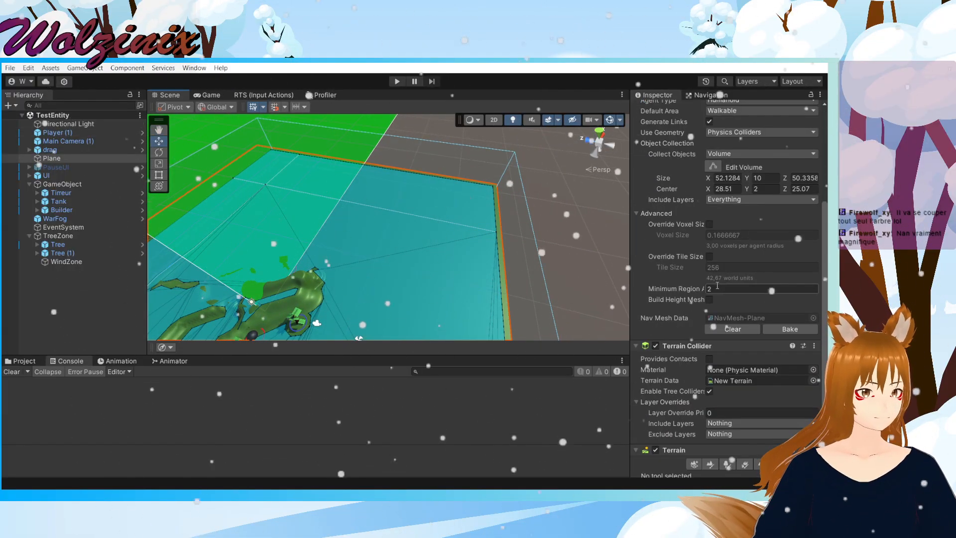
{"action": "scroll", "coordinate": [717, 287], "scroll_direction": "up", "scroll_amount": 4}
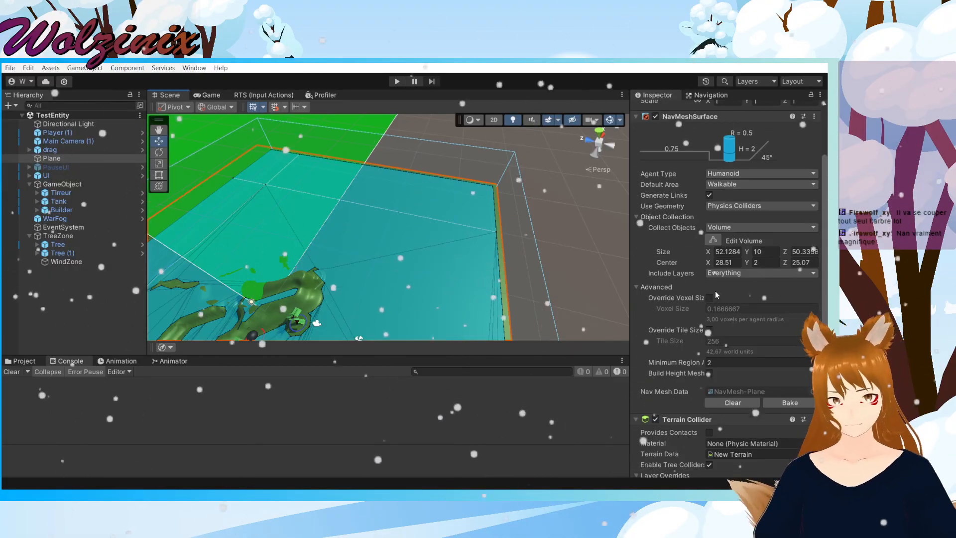
Step: Switch to Visual Studio and copy mainGround.GetComponent<NavMeshSurface>().center from the GroundCoord line in SetLimitation
{"action": "key", "text": "alt+Tab"}
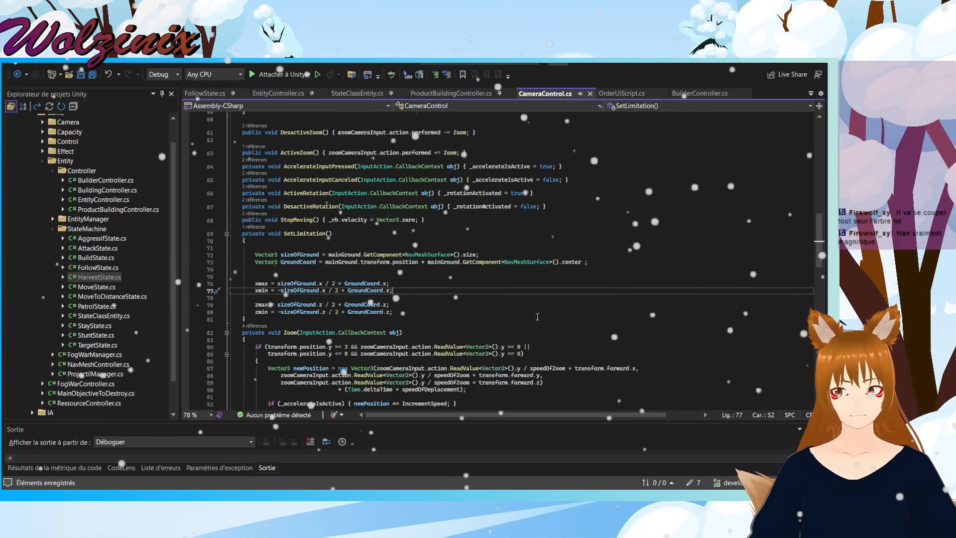
{"action": "scroll", "coordinate": [550, 317], "scroll_direction": "up", "scroll_amount": 5}
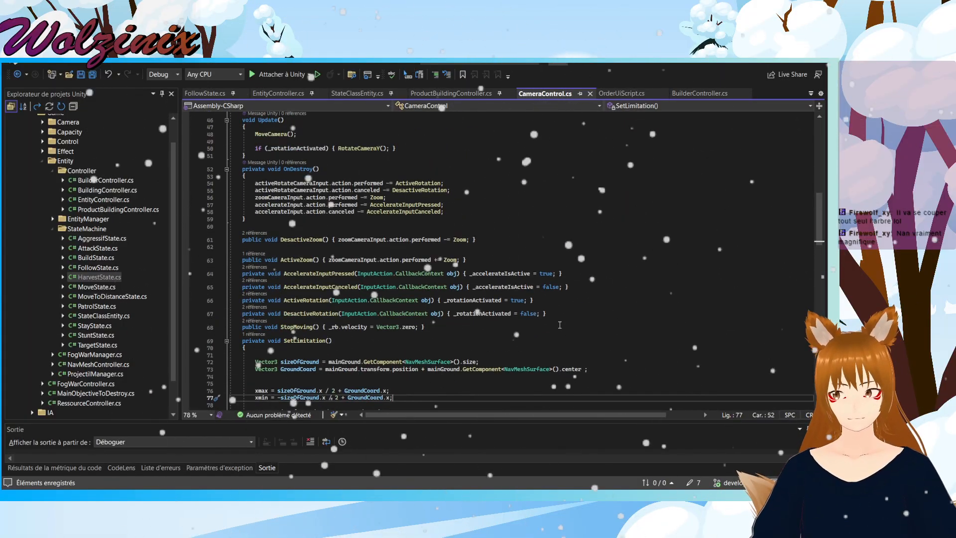
{"action": "mouse_move", "coordinate": [581, 369]}
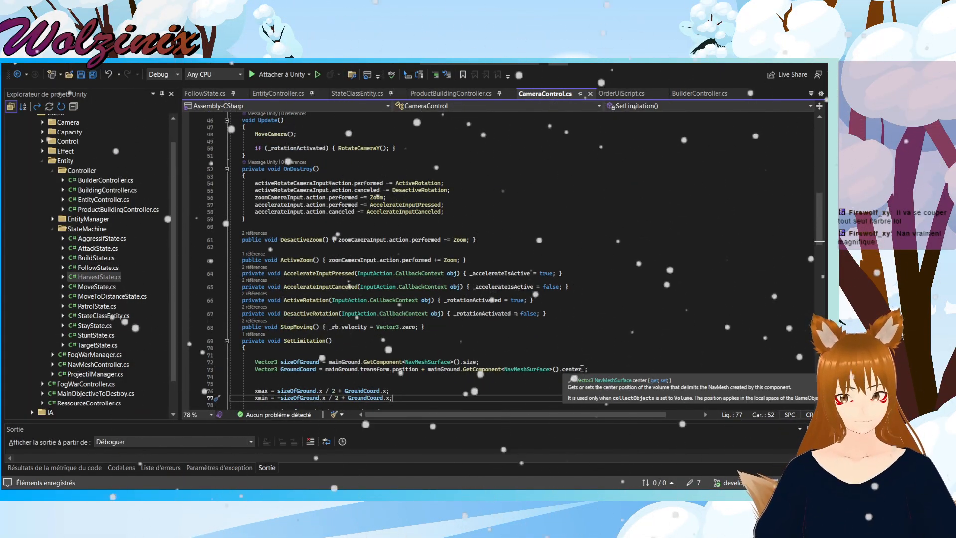
{"action": "left_click_drag", "start_coordinate": [581, 368], "coordinate": [430, 372]}
{"action": "key", "text": "ctrl+c"}
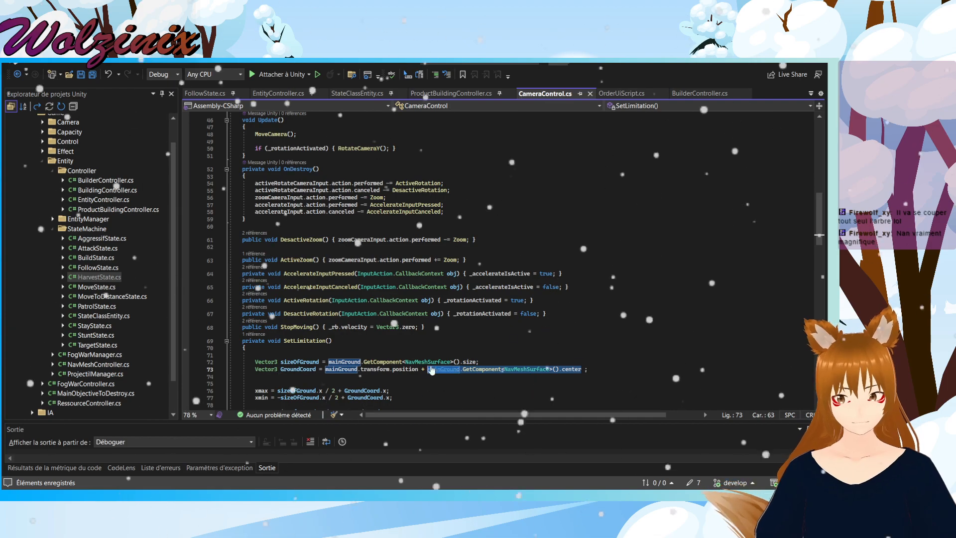
Step: Add the line transform.position = mainGround.GetComponent<NavMeshSurface>().center; in Start() after SetLimitation()
{"action": "scroll", "coordinate": [429, 372], "scroll_direction": "up", "scroll_amount": 12}
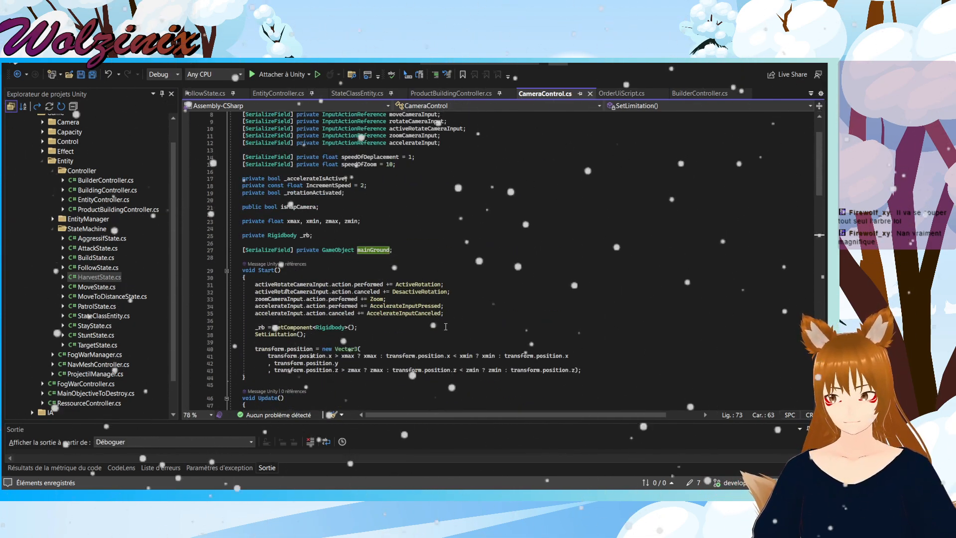
{"action": "scroll", "coordinate": [438, 329], "scroll_direction": "down", "scroll_amount": 4}
{"action": "left_click", "coordinate": [472, 254]}
{"action": "key", "text": "Return"}
{"action": "key", "text": "Return"}
{"action": "key", "text": "ctrl+v"}
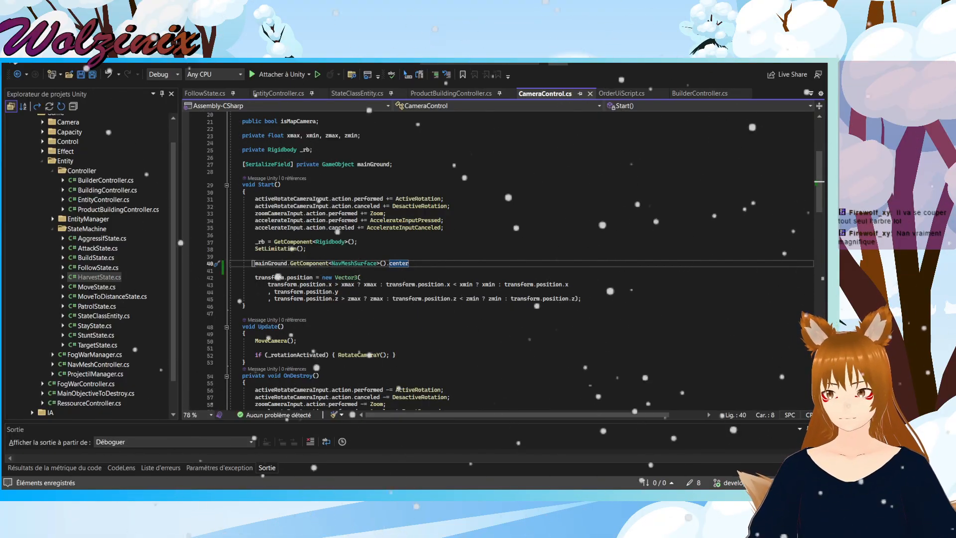
{"action": "type", "text": "ransofmr "}
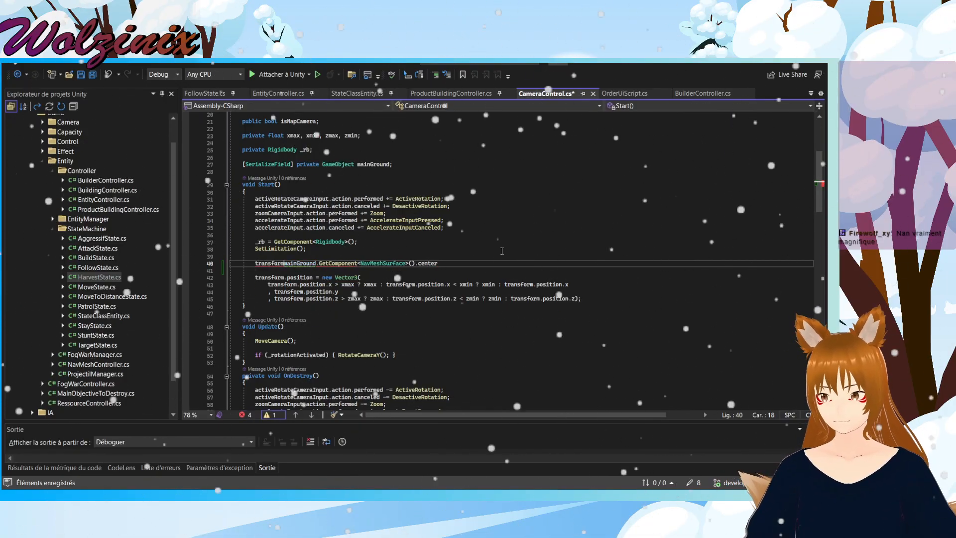
{"action": "type", "text": ".position ="}
{"action": "left_click", "coordinate": [495, 264]}
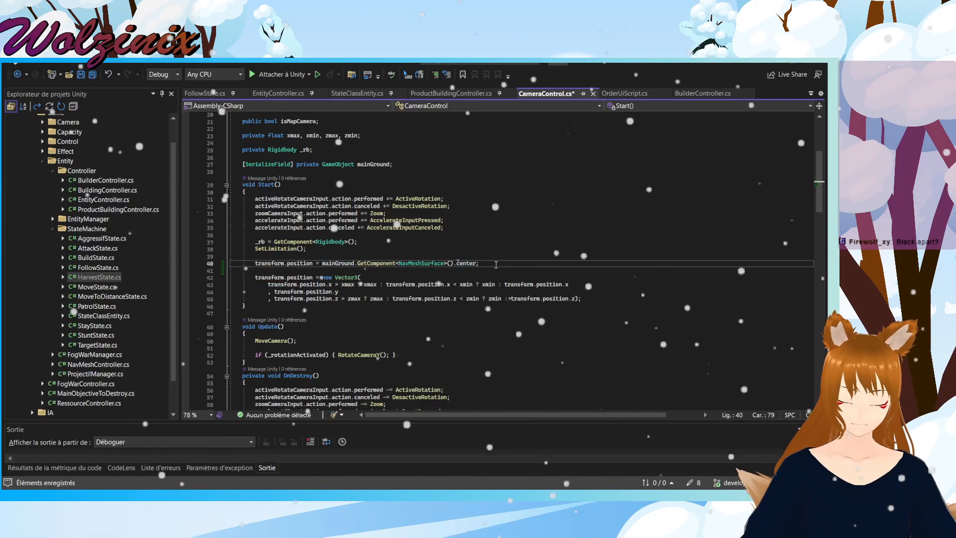
Step: Save the script, switch to Unity, test the camera's start position in Play mode by moving and rotating around the map, and stop playing
{"action": "mouse_move", "coordinate": [605, 490]}
{"action": "left_click", "coordinate": [604, 451]}
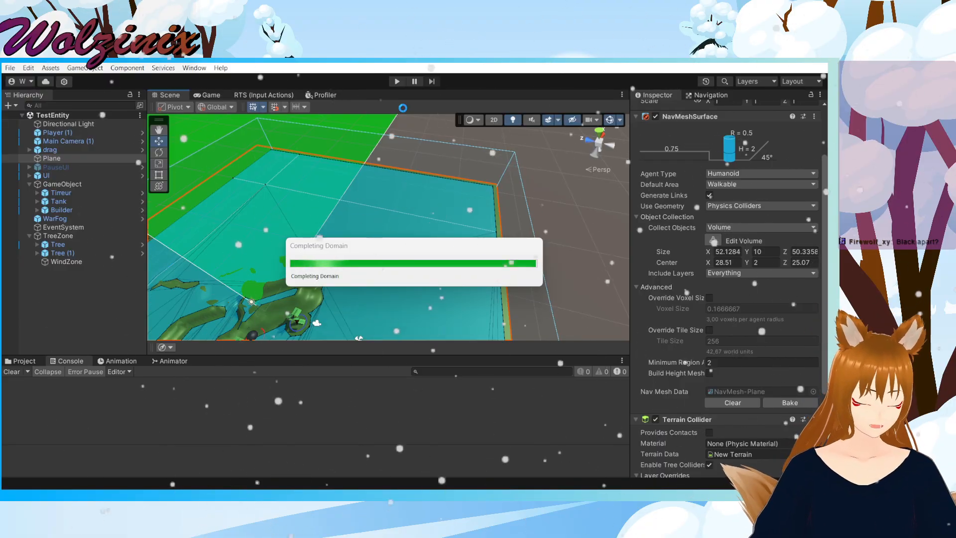
{"action": "left_click", "coordinate": [397, 82]}
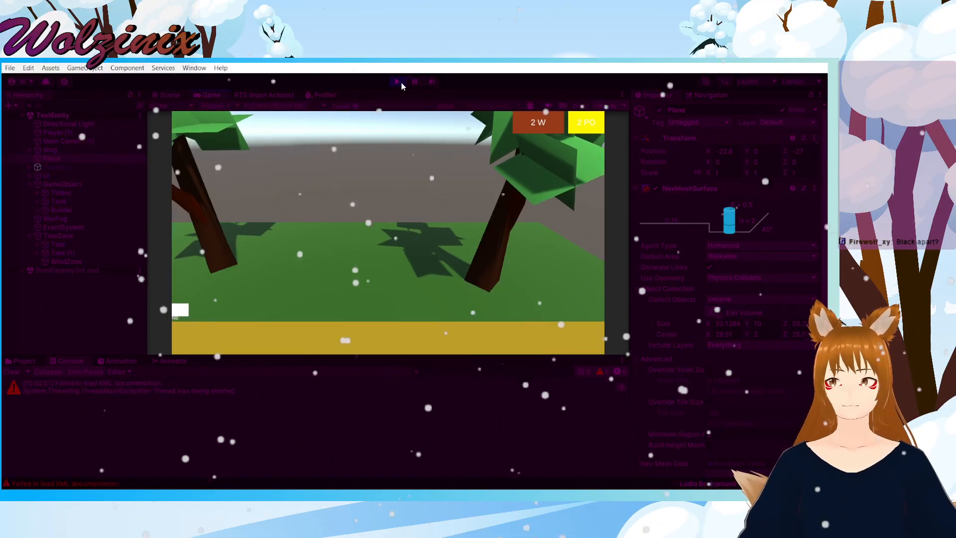
{"action": "key", "text": "s"}
{"action": "middle_click_drag", "start_coordinate": [435, 229], "coordinate": [265, 254]}
{"action": "key", "text": "w"}
{"action": "scroll", "coordinate": [762, 261], "scroll_direction": "down", "scroll_amount": 5}
{"action": "scroll", "coordinate": [762, 264], "scroll_direction": "up", "scroll_amount": 5}
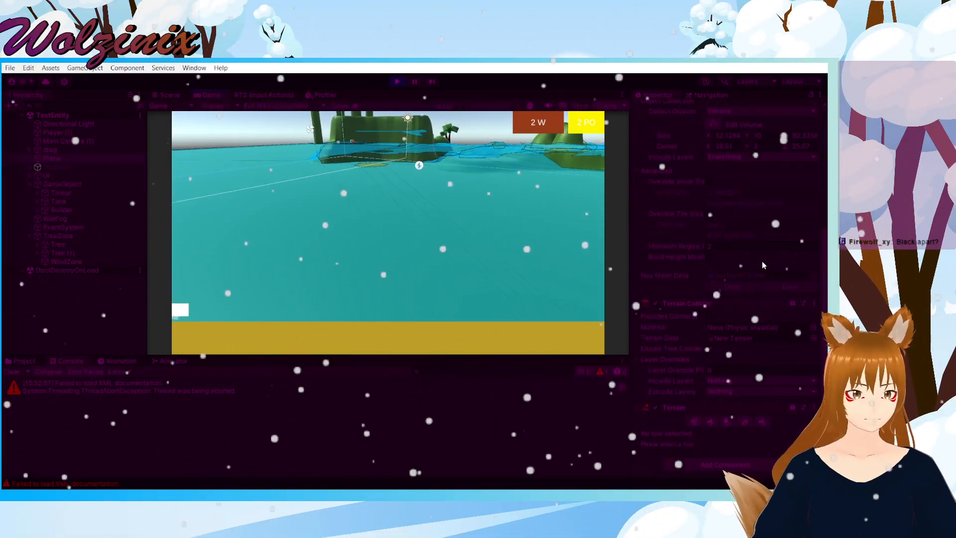
{"action": "key", "text": "w"}
{"action": "middle_click_drag", "start_coordinate": [413, 136], "coordinate": [704, 189]}
{"action": "key", "text": "w"}
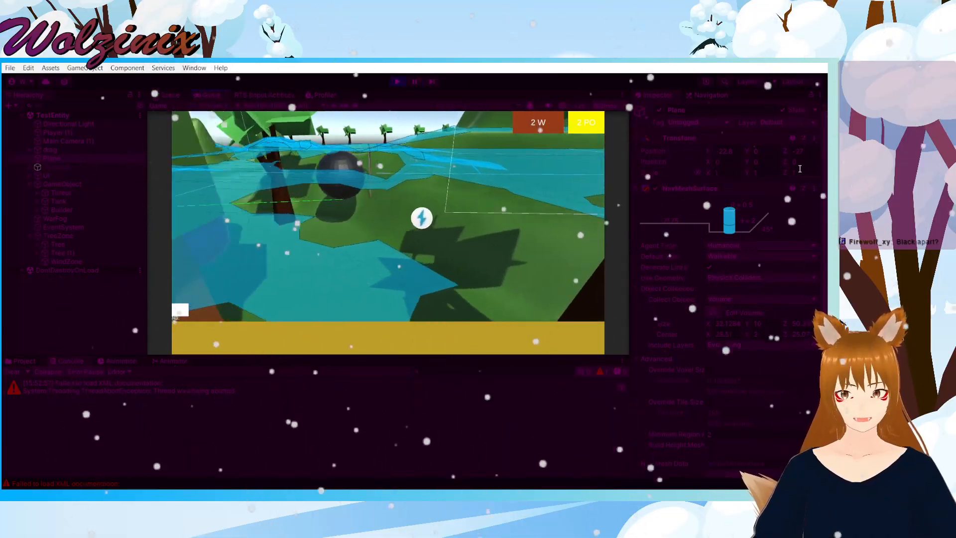
{"action": "left_click", "coordinate": [397, 82]}
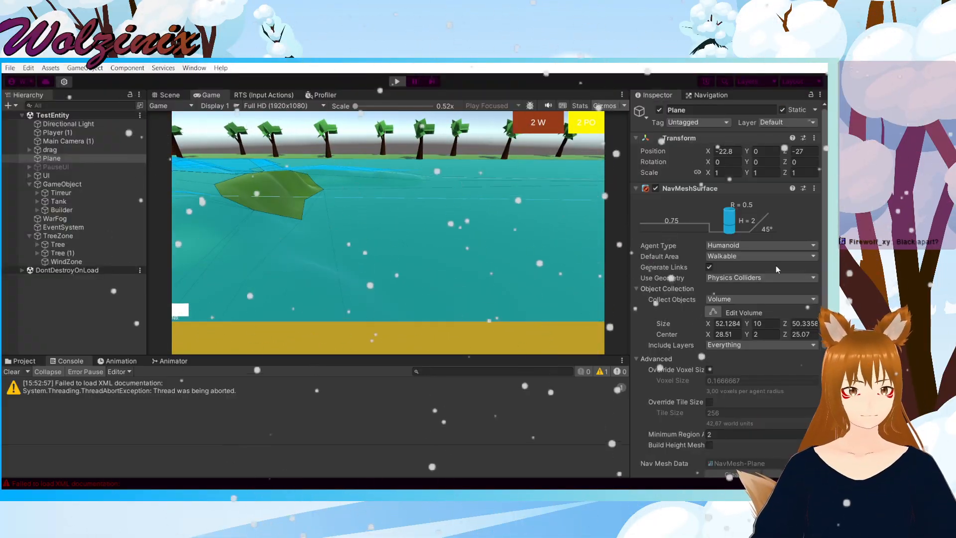
Step: Examine the Plane's NavMeshSurface, Terrain Collider and physic material settings, and collapse the Advanced section
{"action": "scroll", "coordinate": [776, 265], "scroll_direction": "down", "scroll_amount": 5}
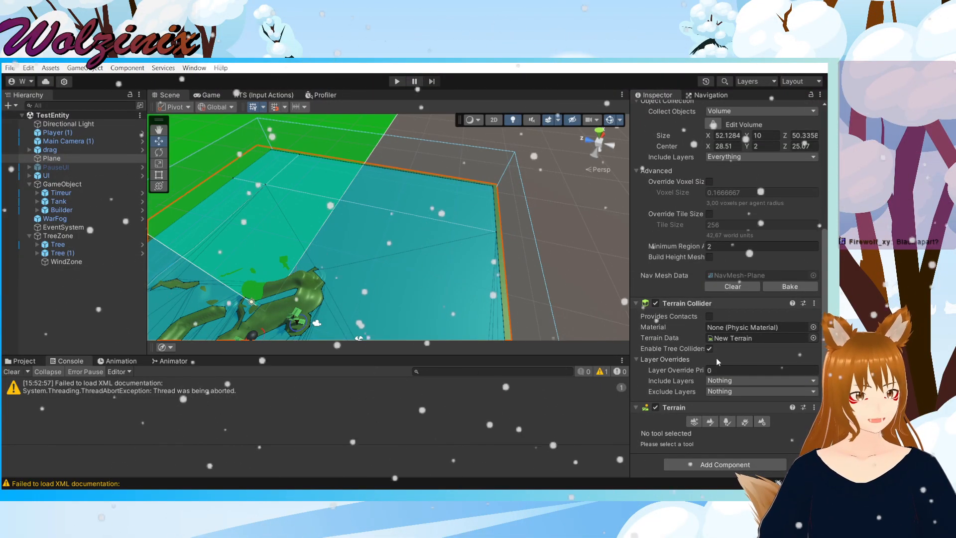
{"action": "left_click", "coordinate": [814, 327]}
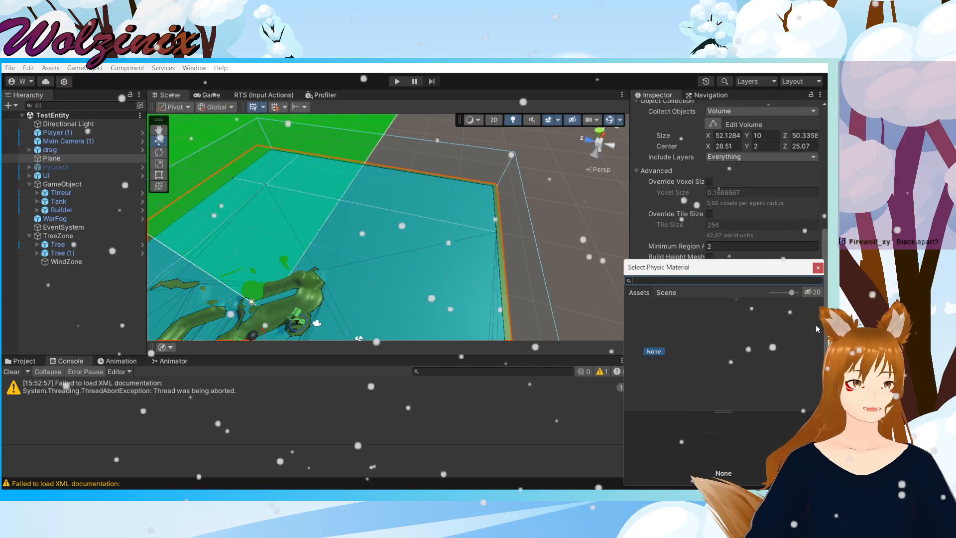
{"action": "left_click", "coordinate": [817, 268]}
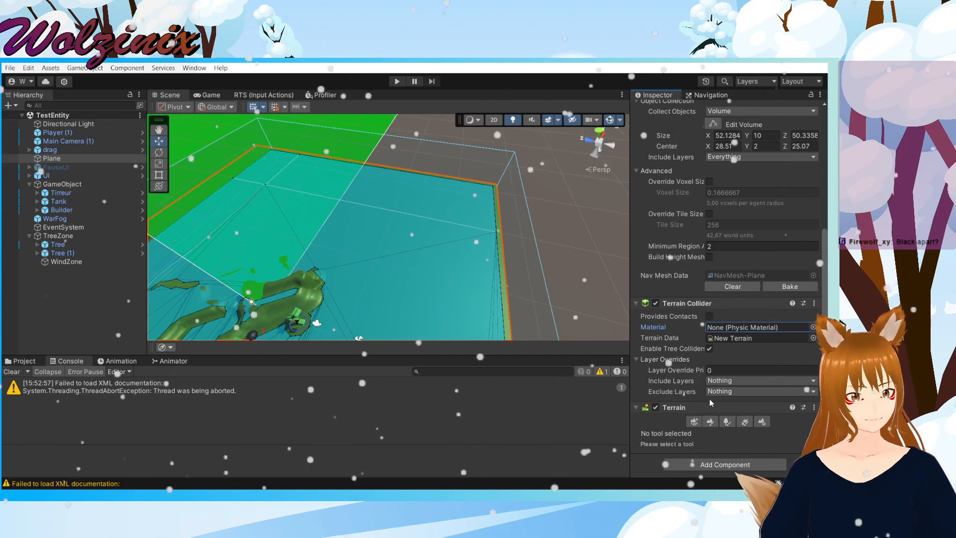
{"action": "scroll", "coordinate": [709, 438], "scroll_direction": "up", "scroll_amount": 3}
{"action": "scroll", "coordinate": [709, 438], "scroll_direction": "up", "scroll_amount": 1}
{"action": "scroll", "coordinate": [708, 437], "scroll_direction": "down", "scroll_amount": 3}
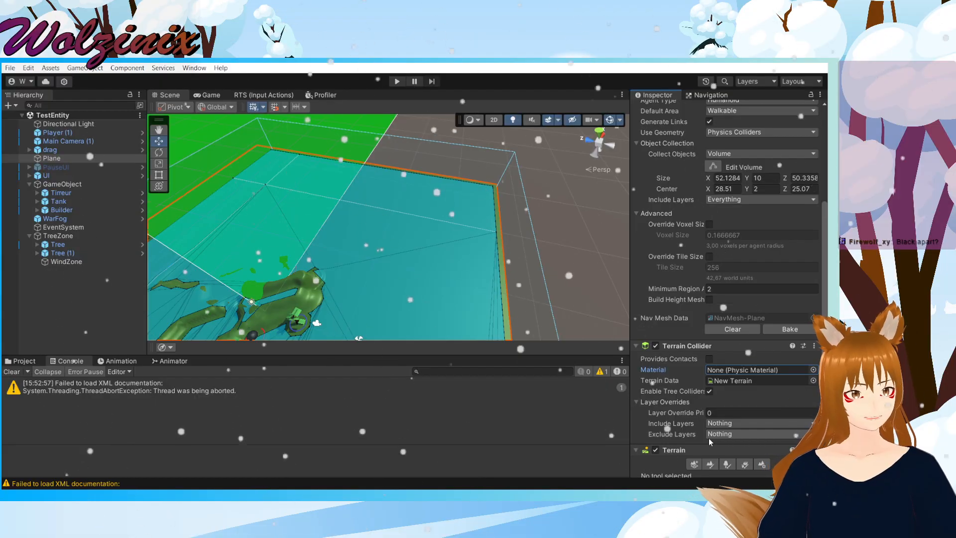
{"action": "scroll", "coordinate": [709, 438], "scroll_direction": "up", "scroll_amount": 2}
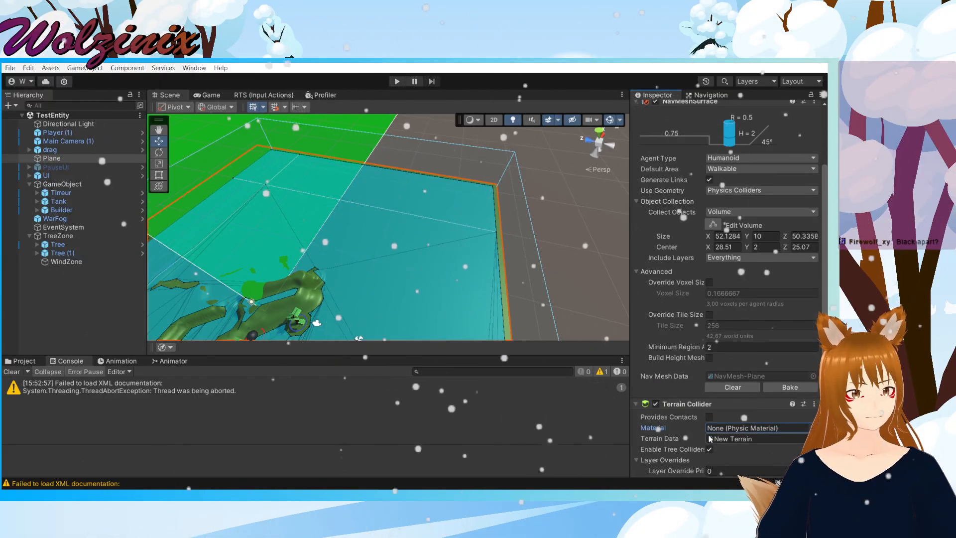
{"action": "scroll", "coordinate": [709, 438], "scroll_direction": "up", "scroll_amount": 3}
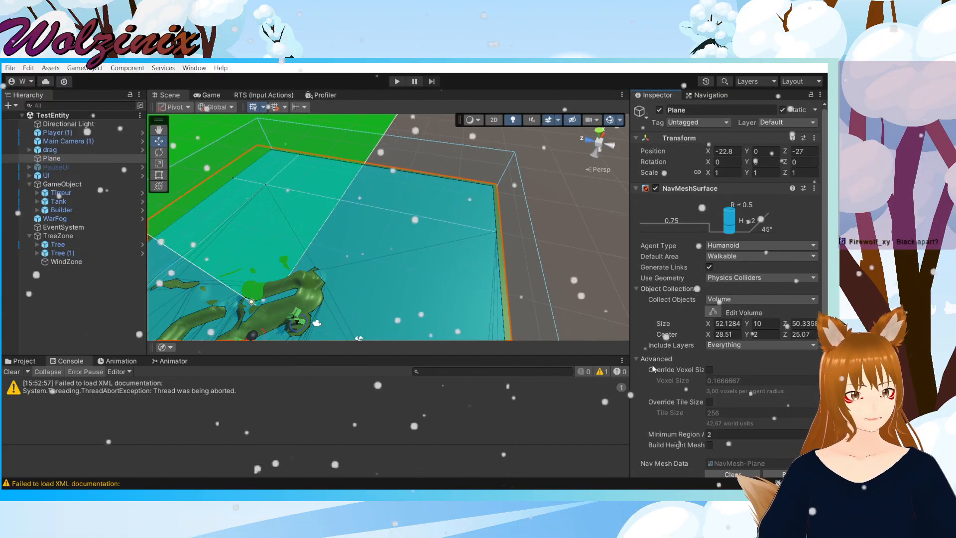
{"action": "left_click", "coordinate": [638, 357]}
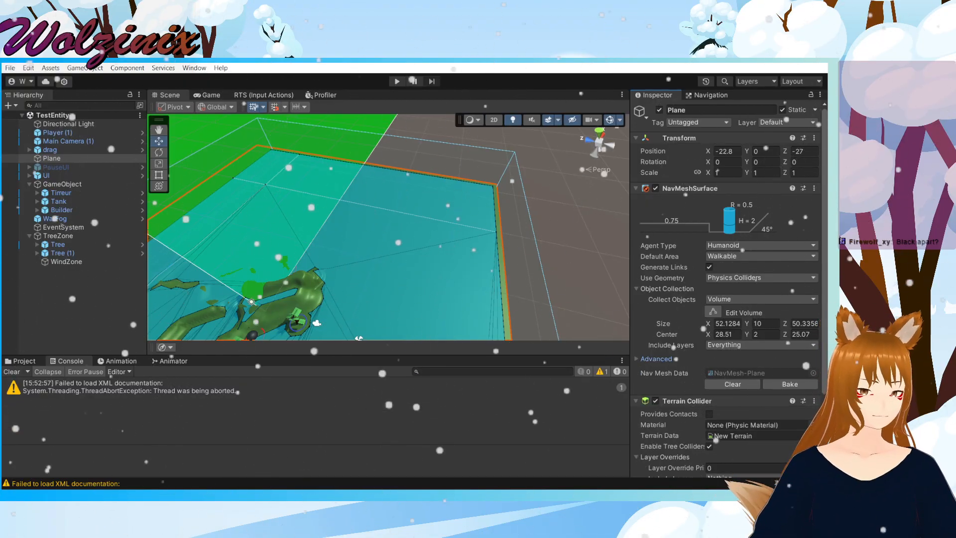
Step: Switch to Visual Studio and copy mainGround.GetComponent<NavMeshSurface>() from the new transform.position line in Start()
{"action": "mouse_move", "coordinate": [533, 486]}
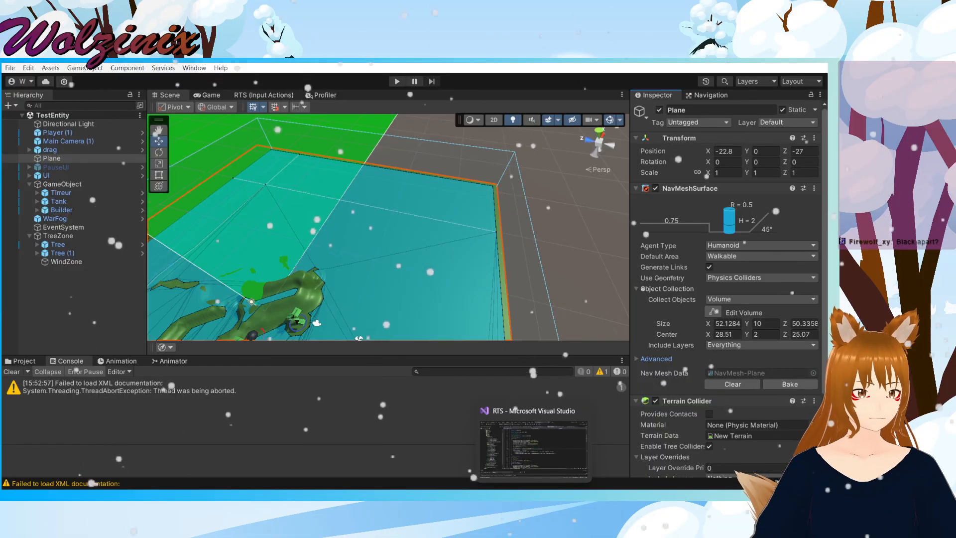
{"action": "left_click", "coordinate": [533, 446]}
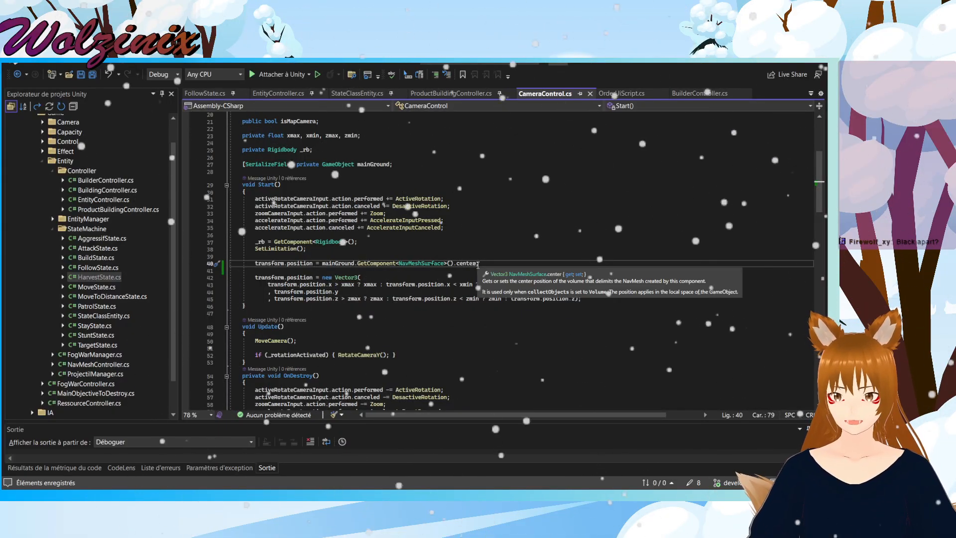
{"action": "left_click", "coordinate": [453, 264]}
{"action": "key", "text": "ctrl+shift+Left"}
{"action": "key", "text": "ctrl+shift+Left"}
{"action": "key", "text": "ctrl+shift+Left"}
{"action": "key", "text": "ctrl+shift+Left"}
{"action": "key", "text": "ctrl+shift+Left"}
{"action": "key", "text": "ctrl+shift+Left"}
{"action": "key", "text": "ctrl+c"}
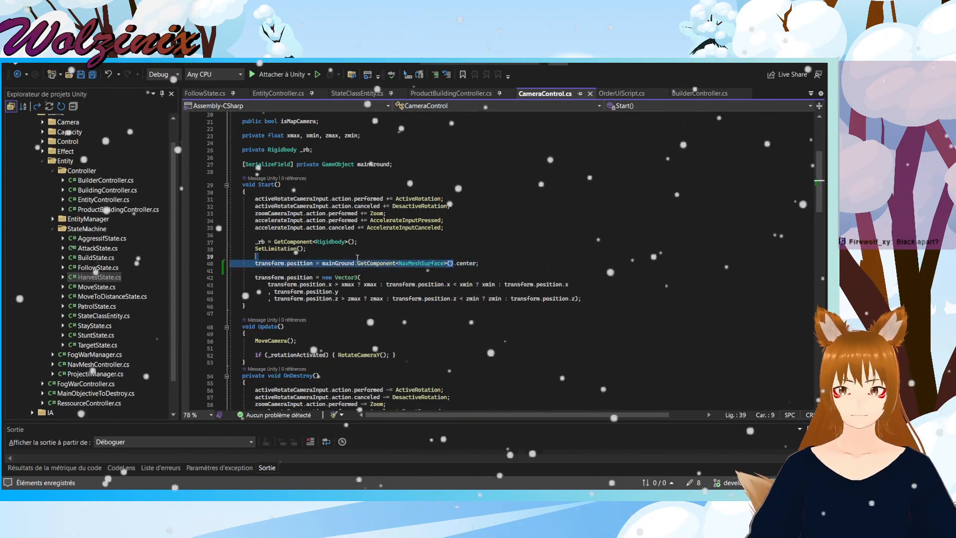
Step: Subtract mainGround.GetComponent<NavMeshSurface>().transform.position from the center in the Start() position line and save the script
{"action": "left_click", "coordinate": [476, 263]}
{"action": "type", "text": "-"}
{"action": "key", "text": "ctrl+v"}
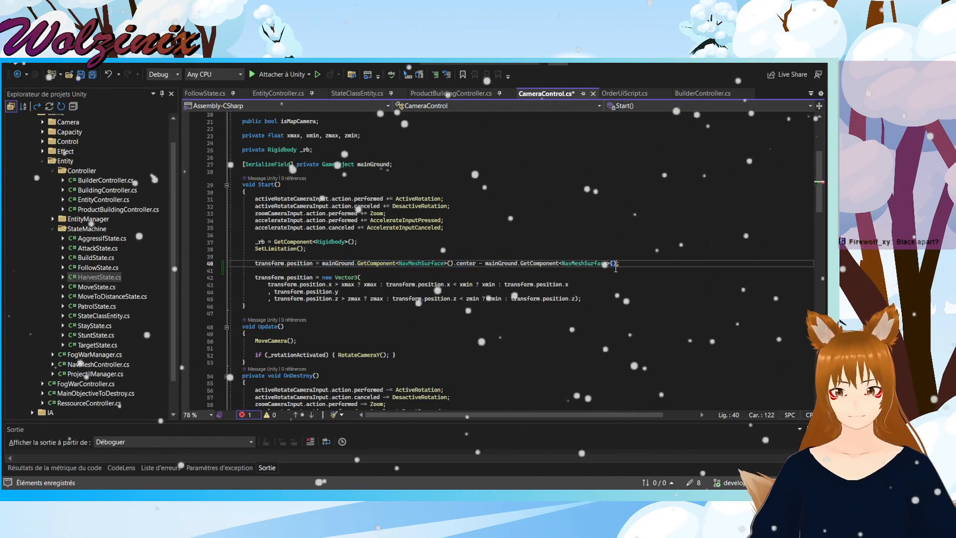
{"action": "type", "text": ".transform"}
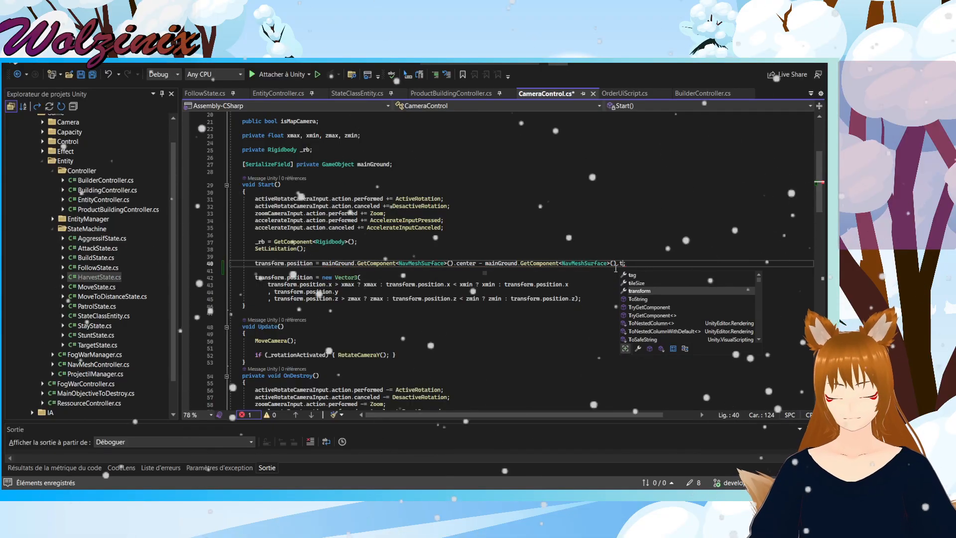
{"action": "type", "text": ".position"}
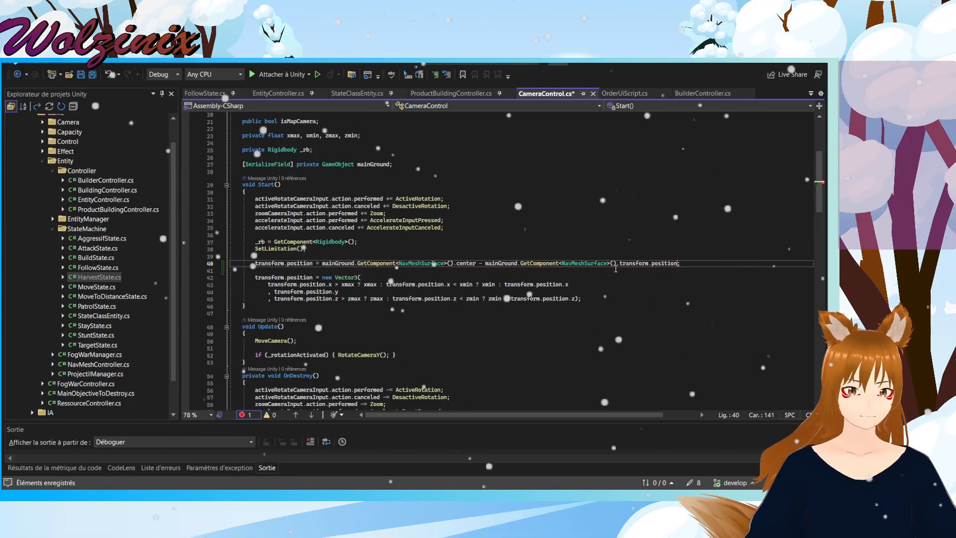
{"action": "key", "text": "ctrl+s"}
Step: Copy the subtracted NavMeshSurface transform.position term to the end of the GroundCoord line in SetLimitation() and save the script
{"action": "left_click_drag", "start_coordinate": [479, 264], "coordinate": [655, 270]}
{"action": "key", "text": "ctrl+c"}
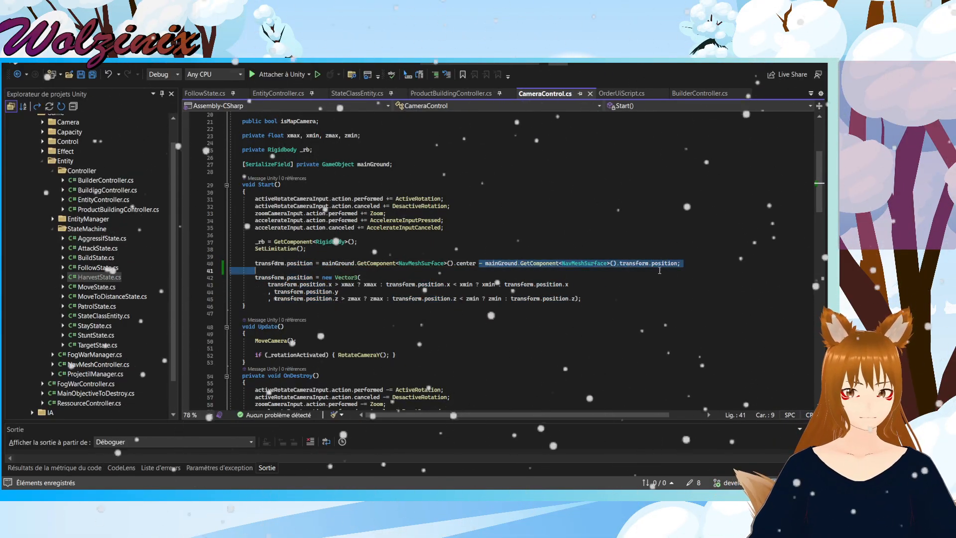
{"action": "scroll", "coordinate": [677, 271], "scroll_direction": "down", "scroll_amount": 20}
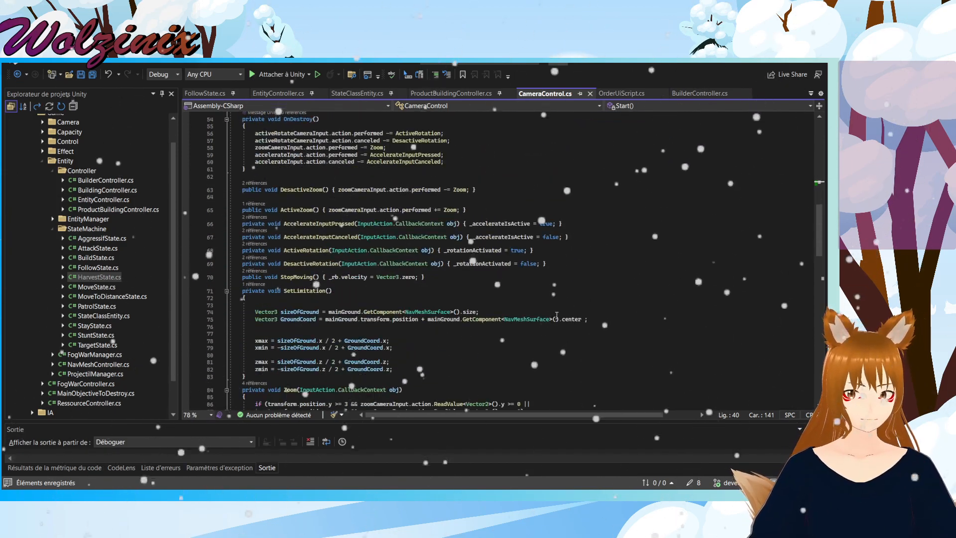
{"action": "scroll", "coordinate": [546, 289], "scroll_direction": "up", "scroll_amount": 3}
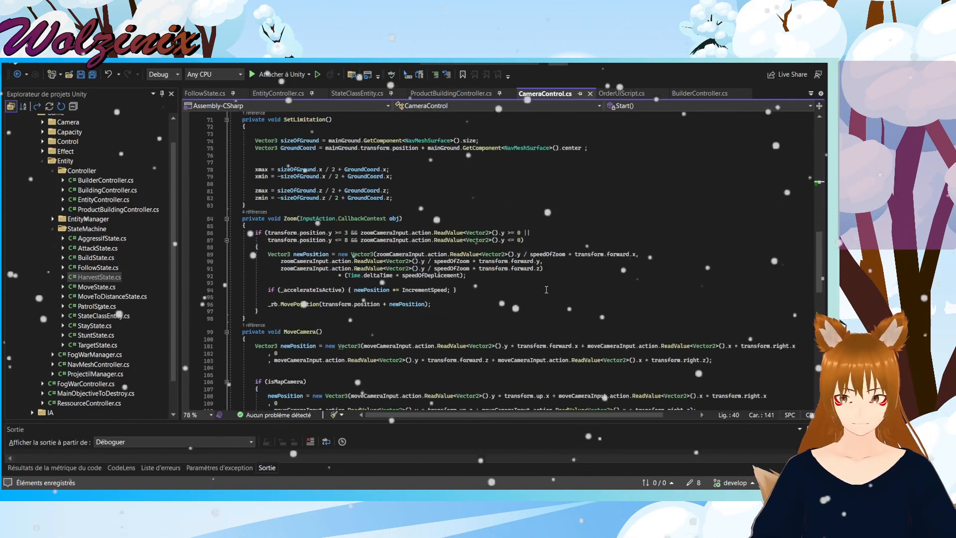
{"action": "scroll", "coordinate": [546, 289], "scroll_direction": "up", "scroll_amount": 5}
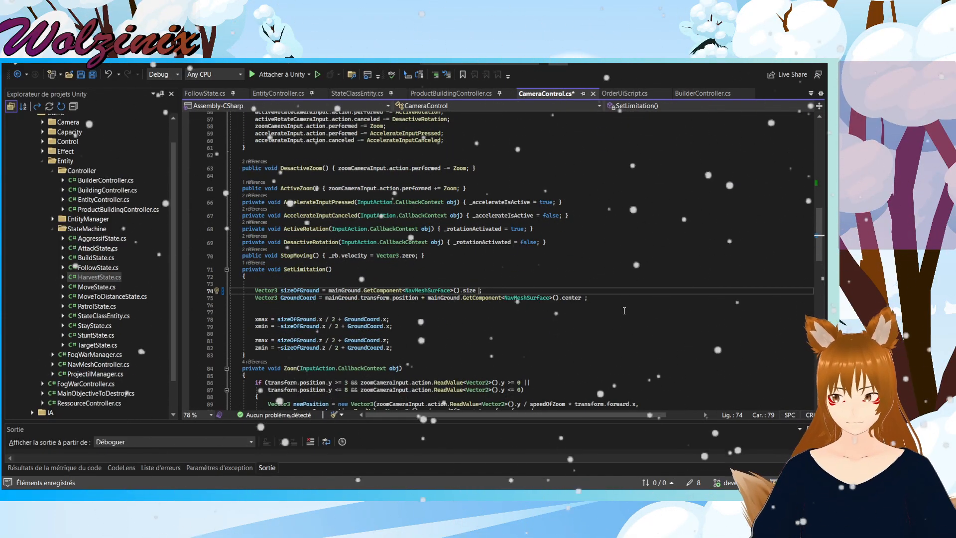
{"action": "key", "text": "BackSpace"}
{"action": "left_click", "coordinate": [583, 298]}
{"action": "key", "text": "ctrl+v"}
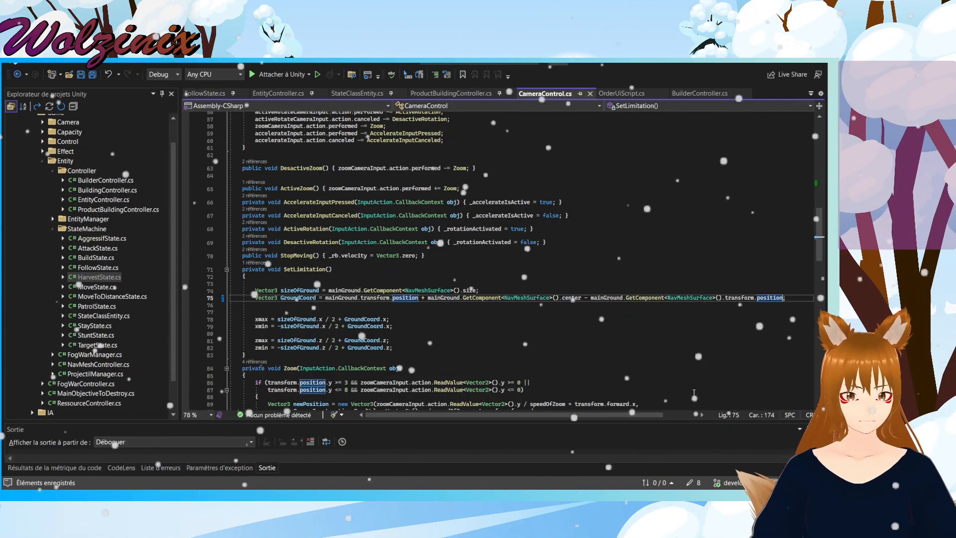
Step: Switch to Unity, start Play mode, and move the game camera around the ground's edges to test its start position and limits
{"action": "mouse_move", "coordinate": [606, 495]}
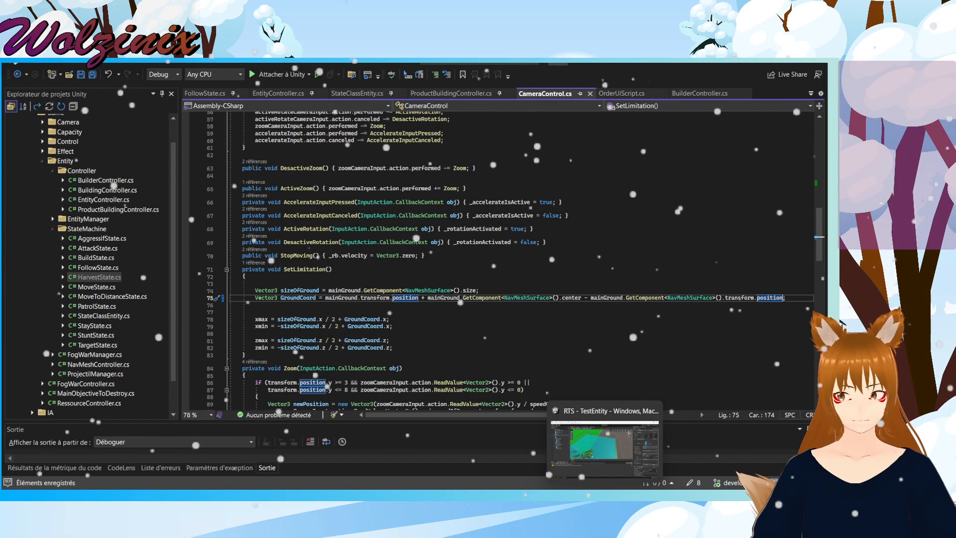
{"action": "left_click", "coordinate": [606, 450]}
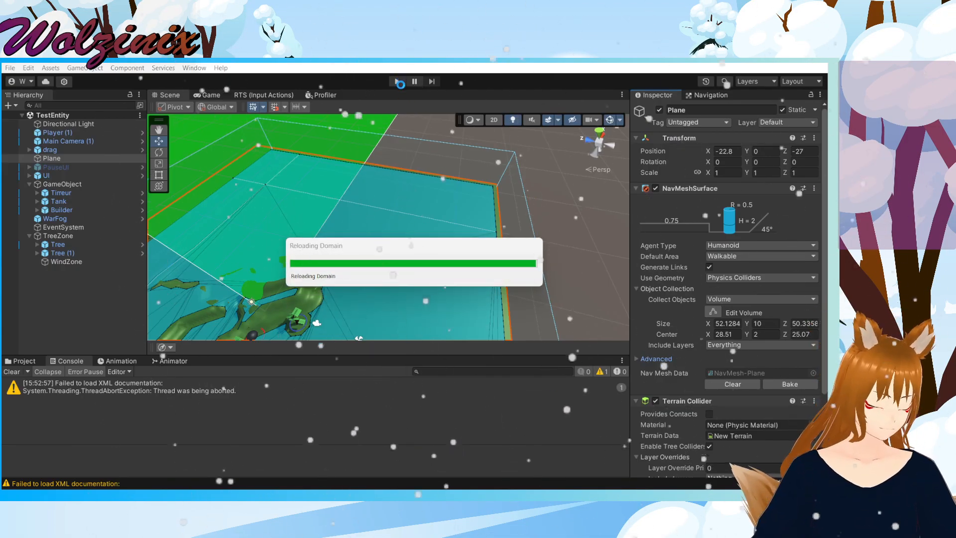
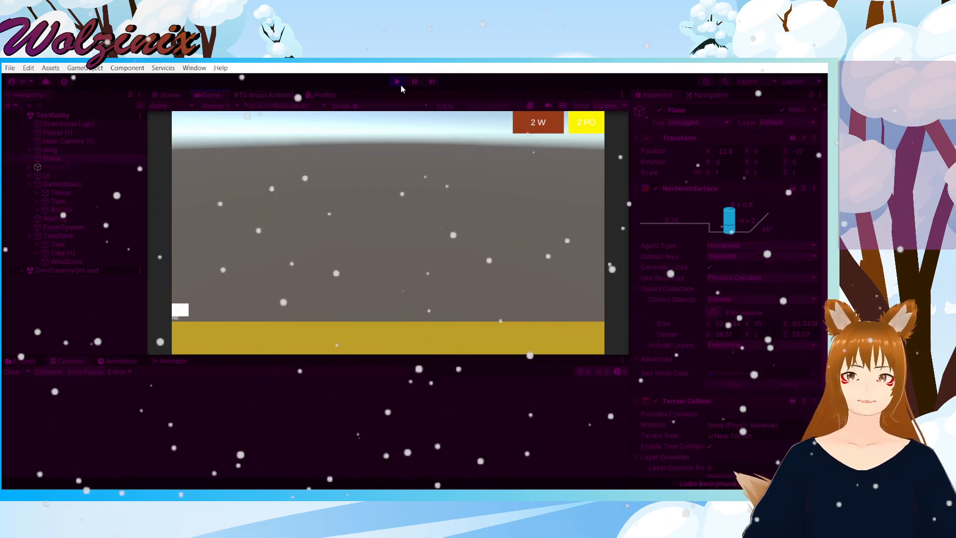
{"action": "key", "text": "w"}
{"action": "key", "text": "d"}
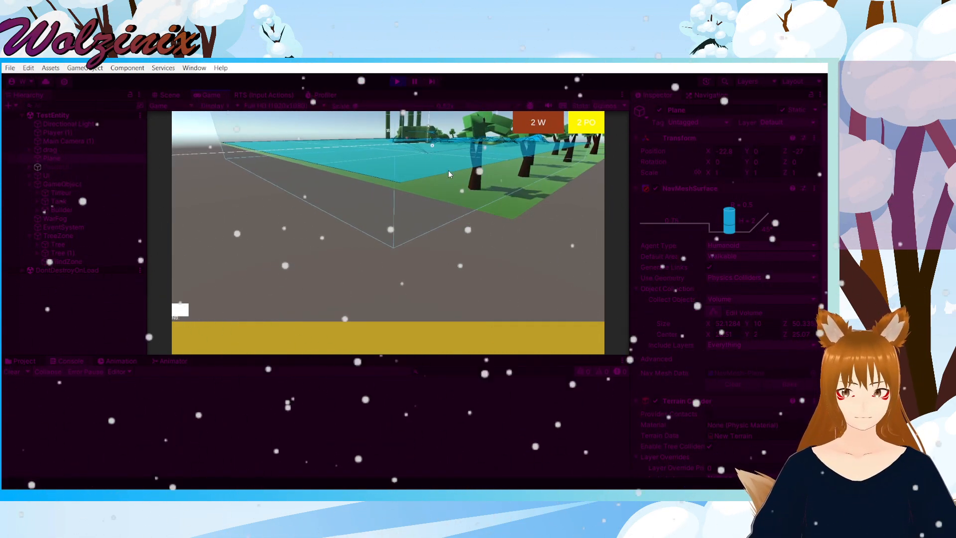
{"action": "key", "text": "w"}
{"action": "key", "text": "s"}
{"action": "key", "text": "a"}
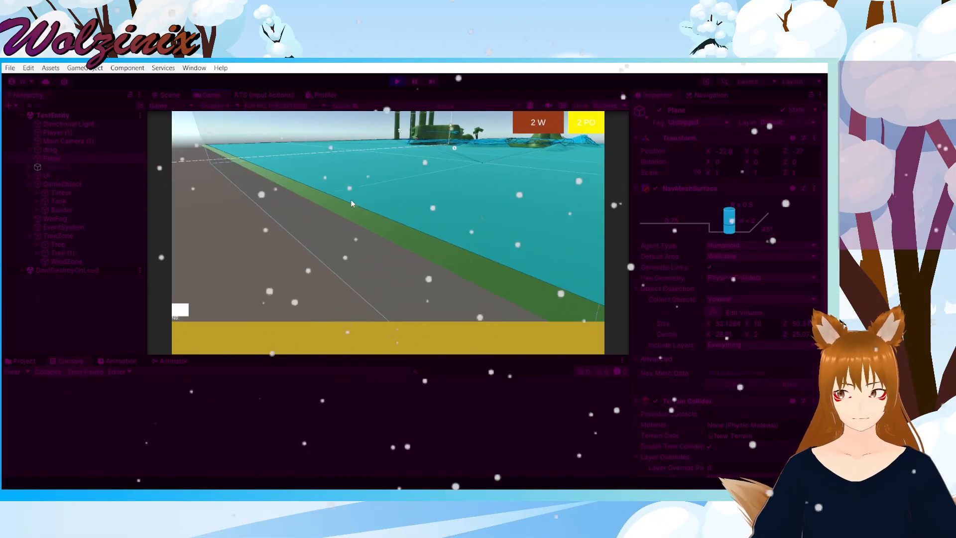
{"action": "key", "text": "d"}
{"action": "key", "text": "w"}
{"action": "key", "text": "a"}
{"action": "key", "text": "a"}
{"action": "key", "text": "w"}
{"action": "left_click", "coordinate": [485, 218]}
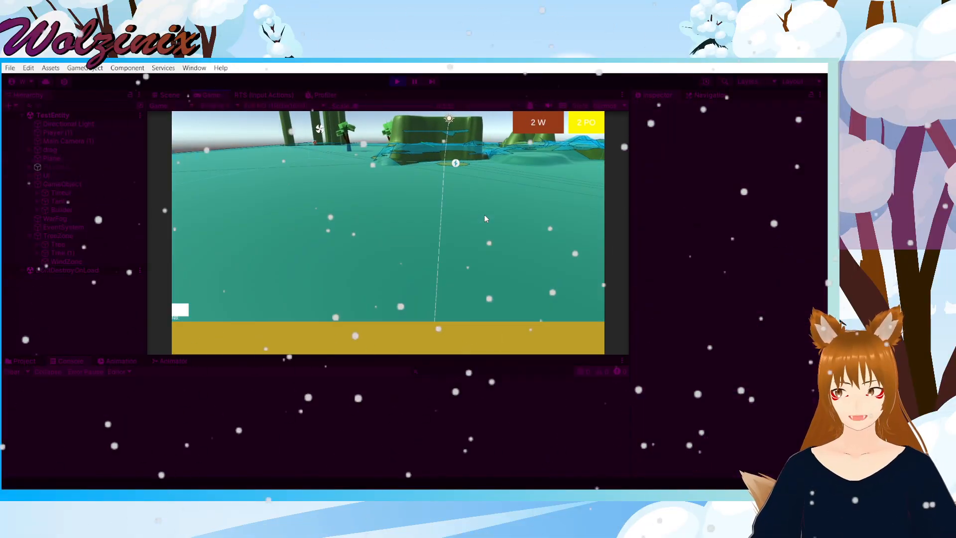
{"action": "key", "text": "w"}
Step: Try to undo the last actions while the game is running, and stop Play mode
{"action": "key", "text": "ctrl+z"}
{"action": "key", "text": "ctrl+z"}
{"action": "key", "text": "ctrl+z"}
{"action": "key", "text": "ctrl+z"}
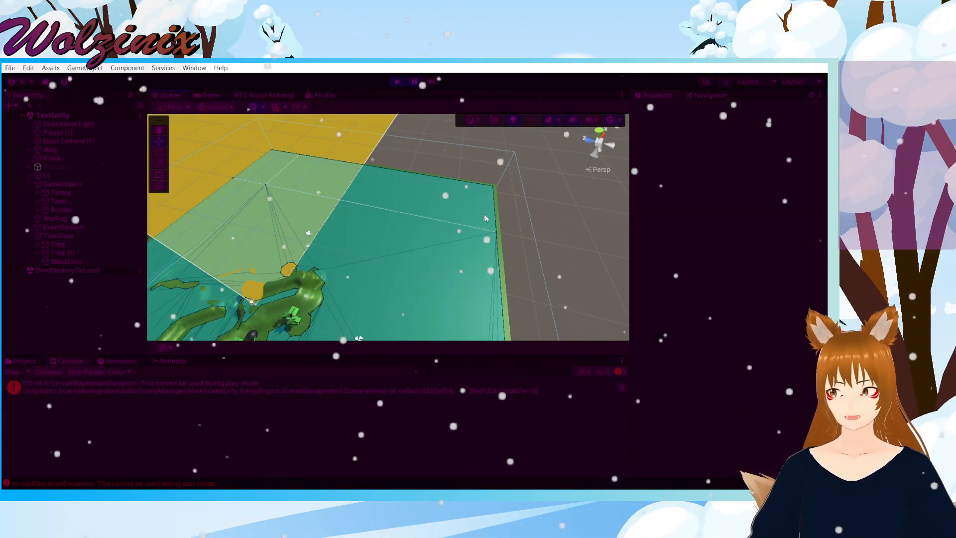
{"action": "left_click", "coordinate": [397, 81]}
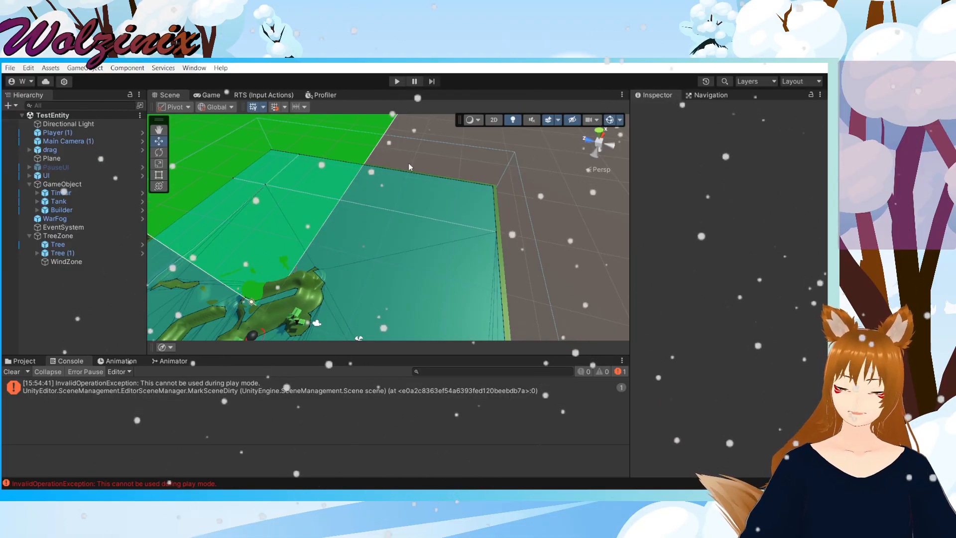
Step: Run the game in Play mode, stop it, and check the script line behind the RessourceManager unassigned sprite error
{"action": "left_click", "coordinate": [397, 81]}
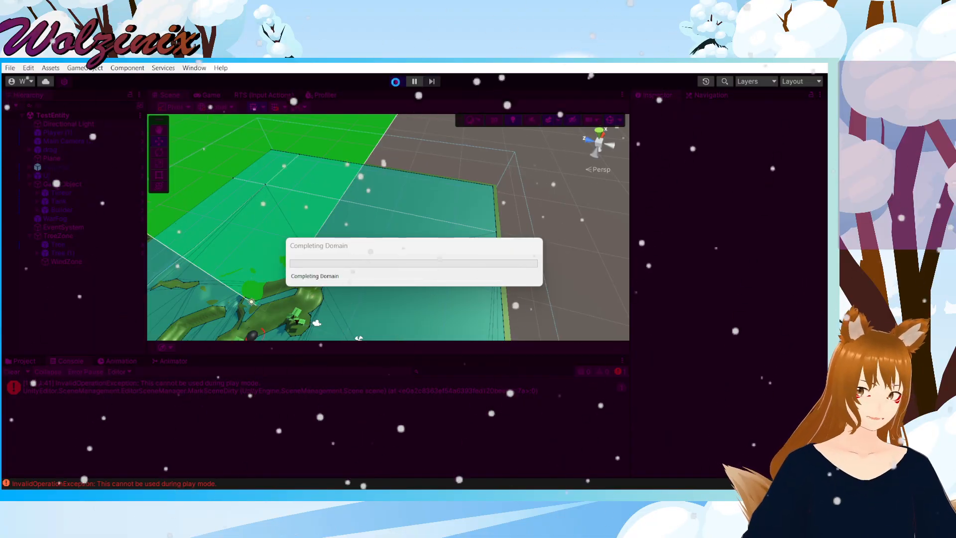
{"action": "left_click", "coordinate": [396, 81]}
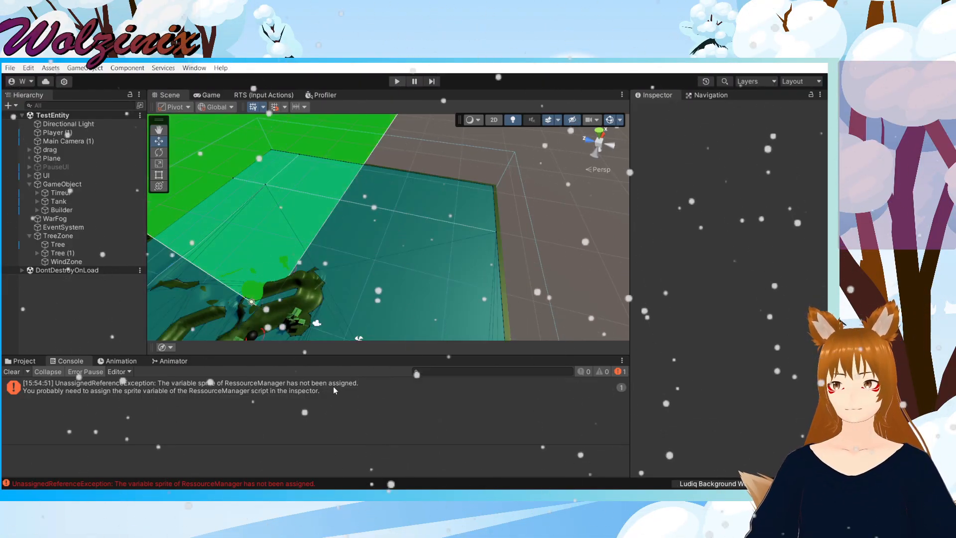
{"action": "double_click", "coordinate": [332, 387]}
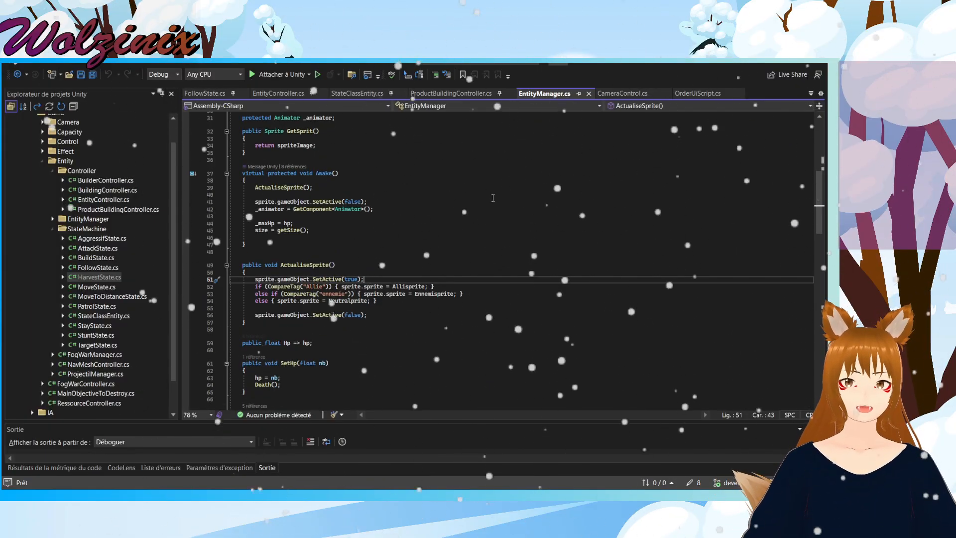
{"action": "key", "text": "alt+Tab"}
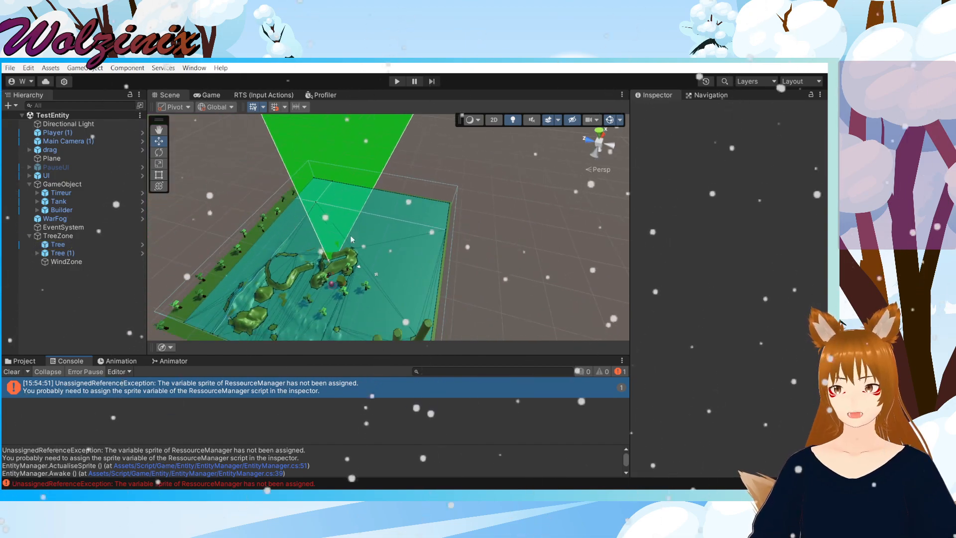
Step: Open the Tree 1 prefab from TestRessources and check the available choices for the Ressource Manager's Sprite reference
{"action": "left_click", "coordinate": [24, 361]}
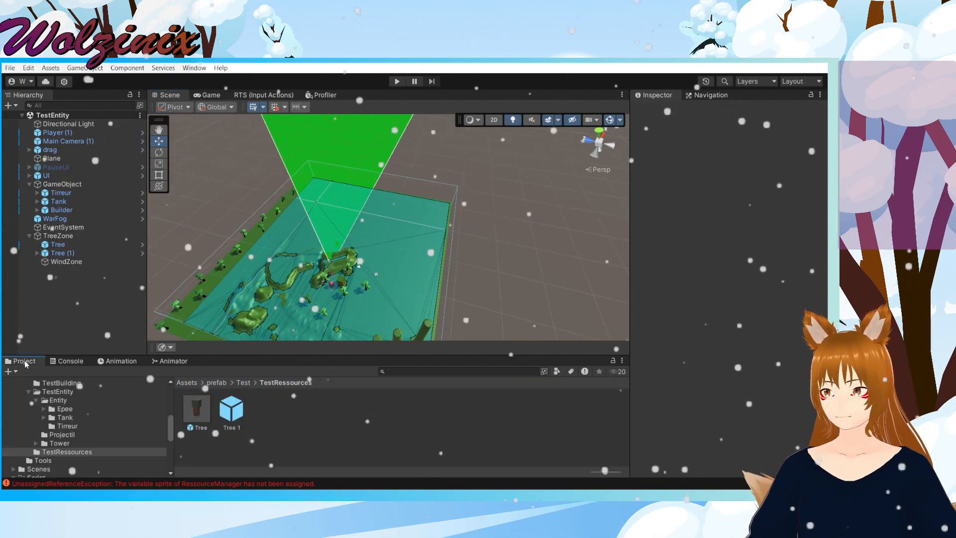
{"action": "double_click", "coordinate": [231, 409]}
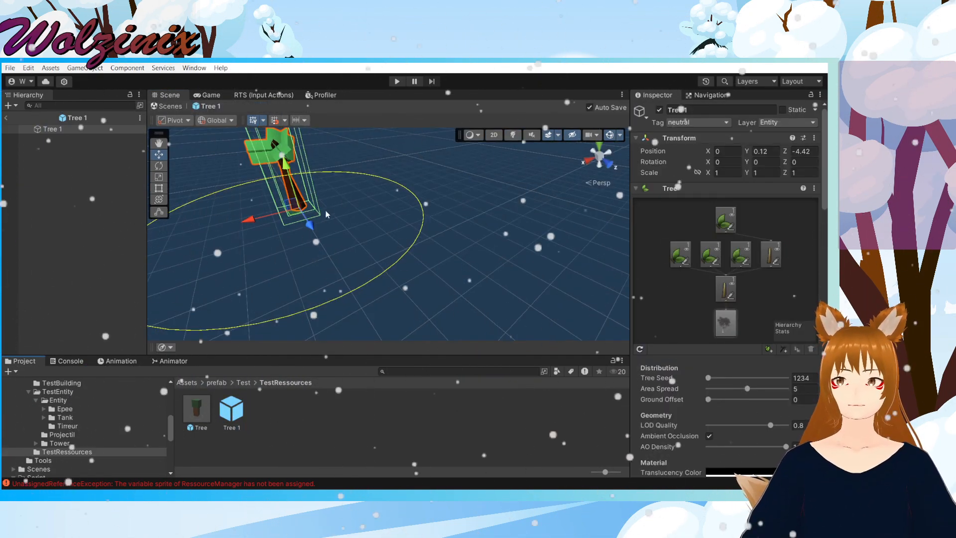
{"action": "left_click", "coordinate": [354, 216]}
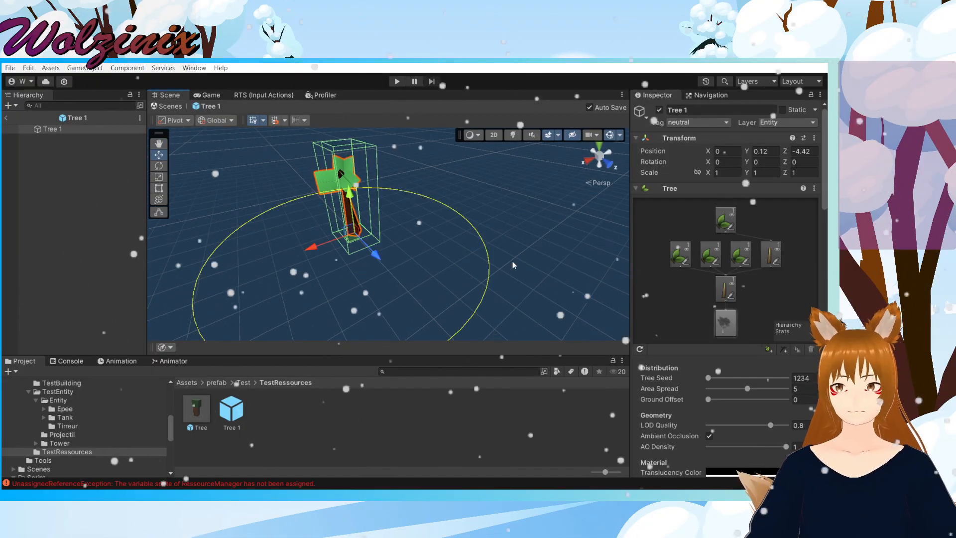
{"action": "scroll", "coordinate": [689, 299], "scroll_direction": "down", "scroll_amount": 15}
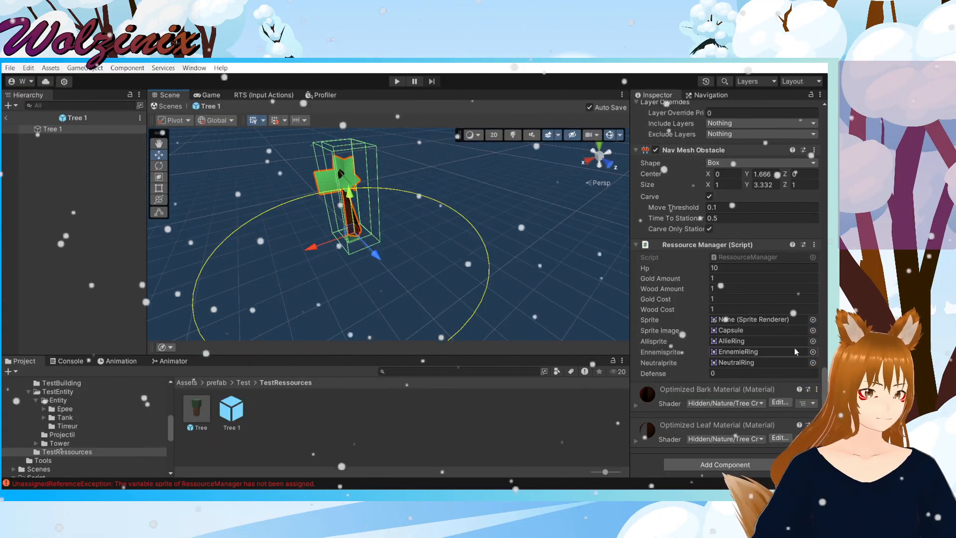
{"action": "left_click", "coordinate": [813, 321]}
{"action": "left_click", "coordinate": [820, 271]}
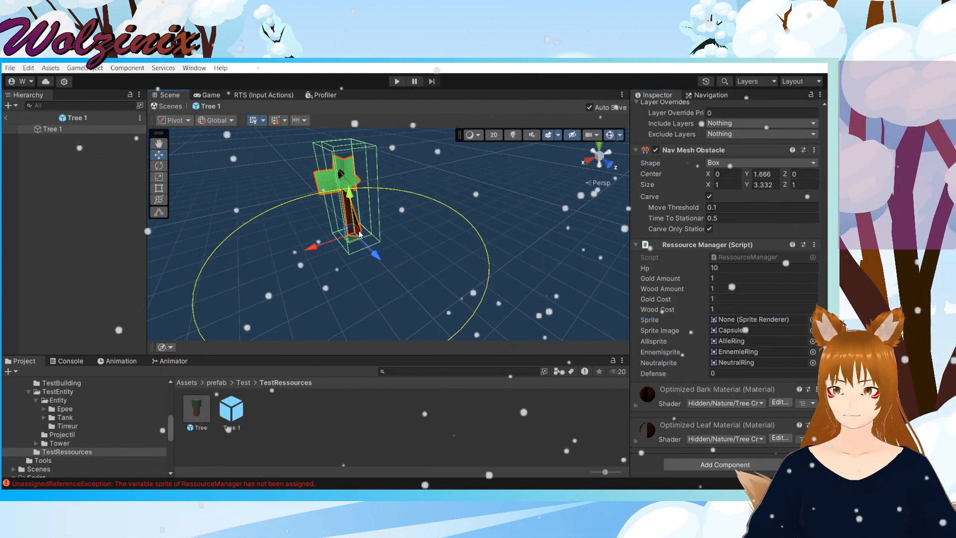
{"action": "left_click", "coordinate": [397, 221]}
{"action": "left_click", "coordinate": [354, 222]}
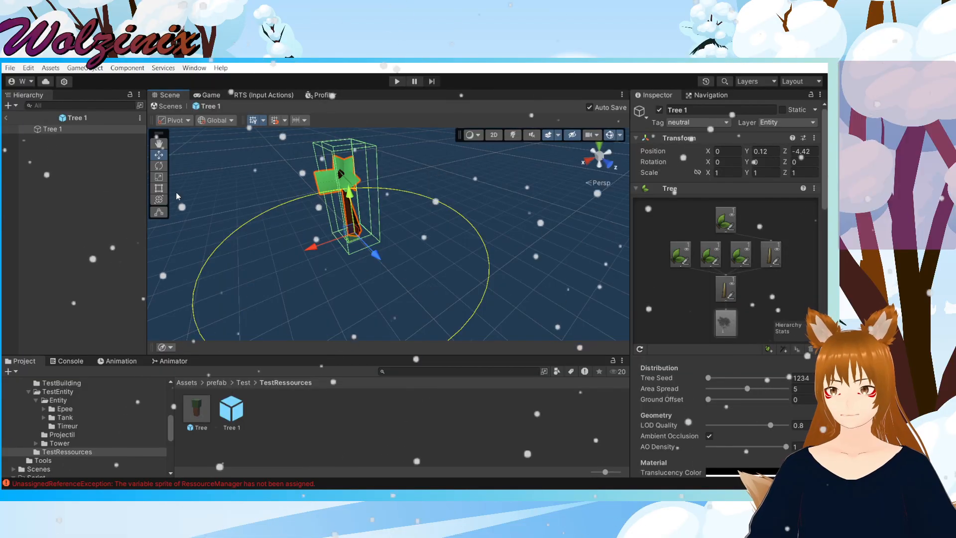
{"action": "left_click", "coordinate": [418, 222]}
{"action": "scroll", "coordinate": [321, 203], "scroll_direction": "up", "scroll_amount": 3}
{"action": "left_click", "coordinate": [323, 205]}
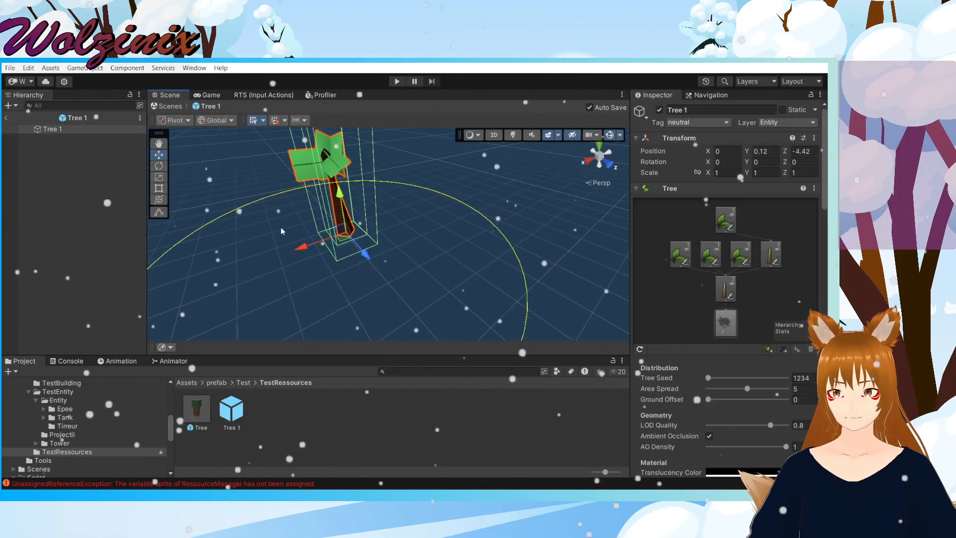
{"action": "left_click", "coordinate": [412, 250]}
{"action": "middle_click_drag", "start_coordinate": [412, 251], "coordinate": [466, 260]}
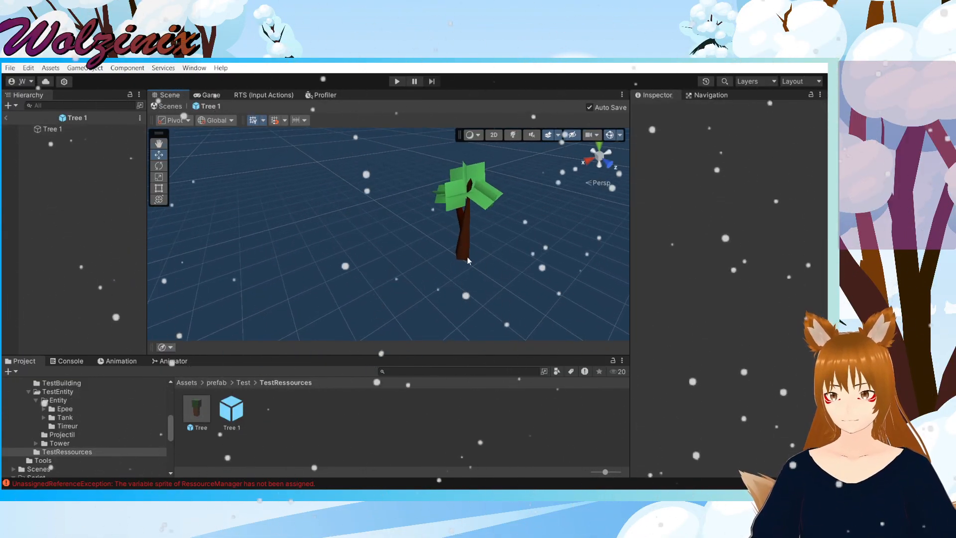
Step: Add a 2D Circle sprite as a child of Tree 1 and change its sprite to AllieRing
{"action": "left_click", "coordinate": [51, 129]}
{"action": "right_click", "coordinate": [51, 129]}
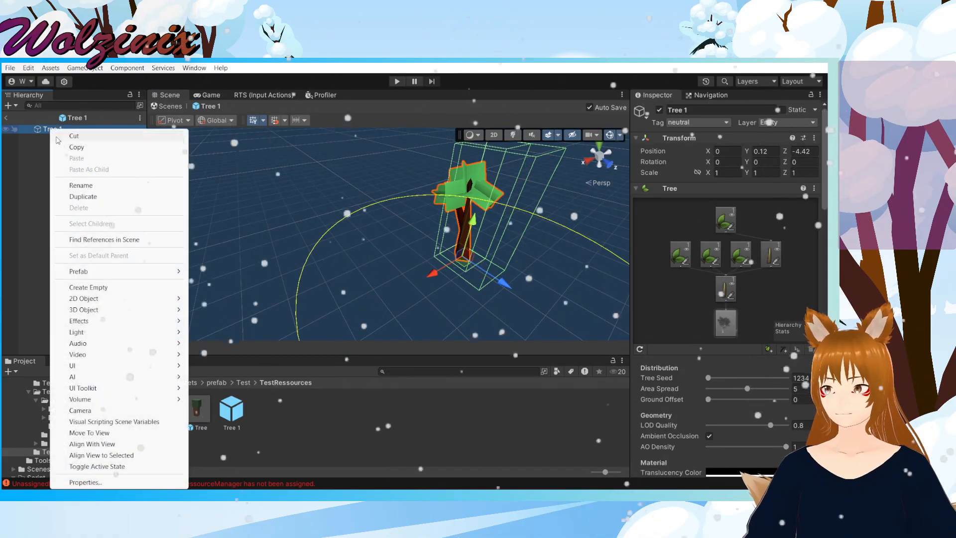
{"action": "mouse_move", "coordinate": [125, 313]}
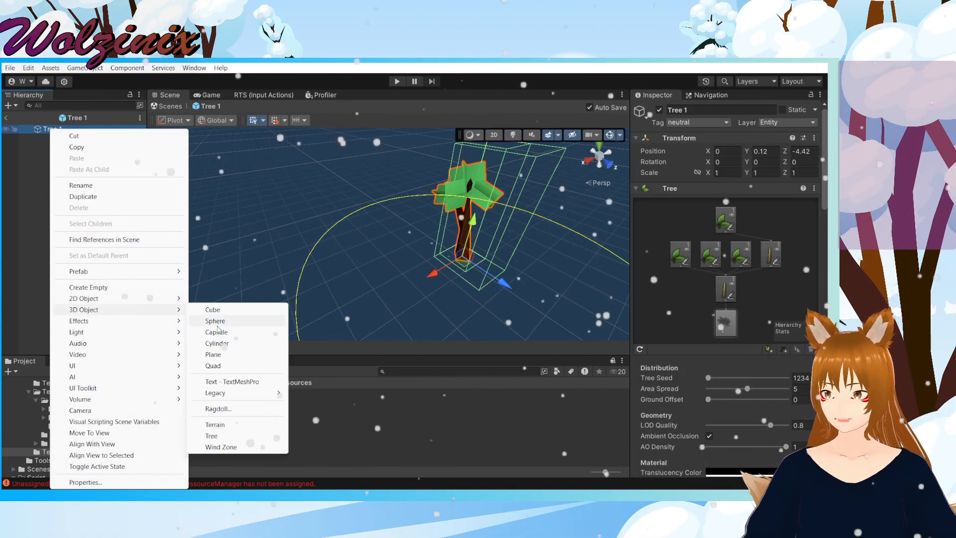
{"action": "mouse_move", "coordinate": [219, 298]}
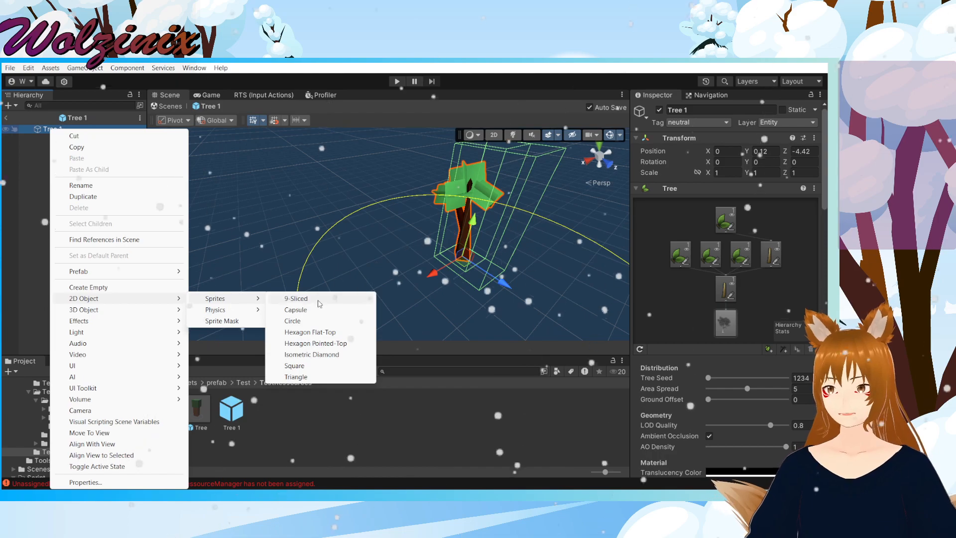
{"action": "left_click", "coordinate": [298, 320]}
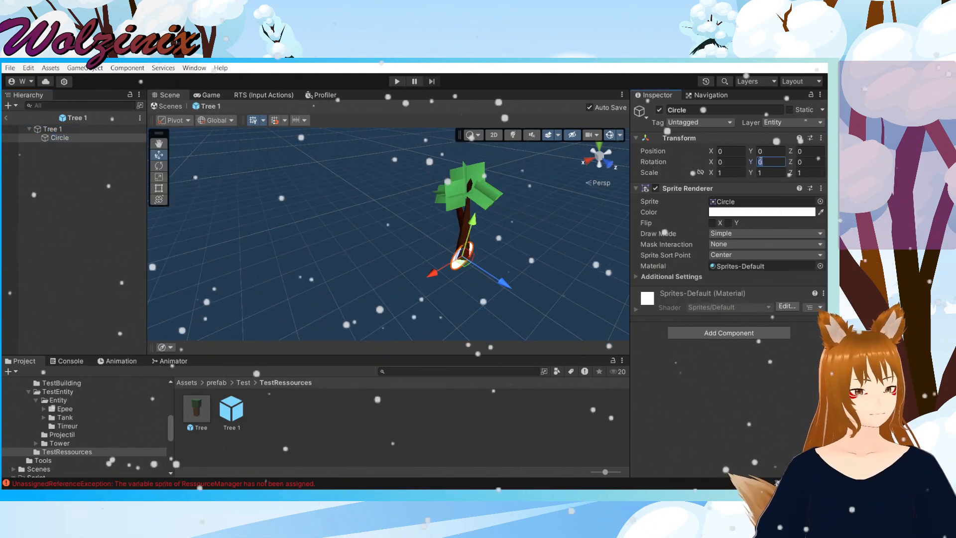
{"action": "left_click", "coordinate": [819, 202]}
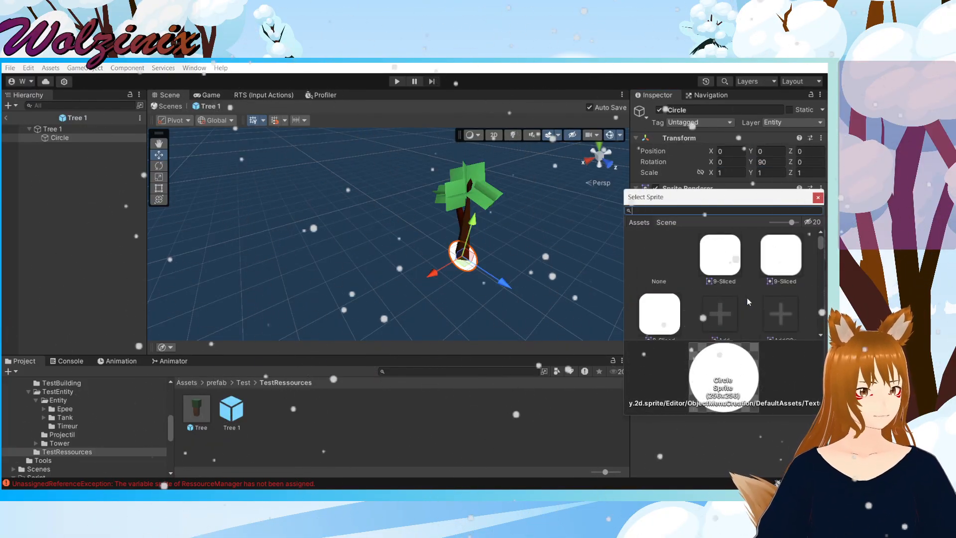
{"action": "double_click", "coordinate": [670, 259]}
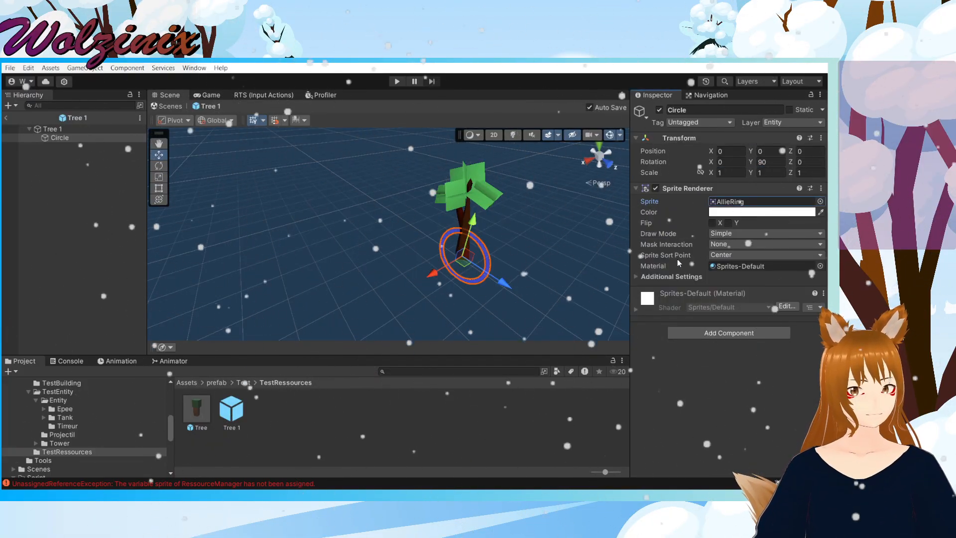
Step: Lay the ring flat by setting the Circle's rotation to 0 on Y and 90 on X
{"action": "left_click", "coordinate": [781, 162]}
{"action": "double_click", "coordinate": [781, 162]}
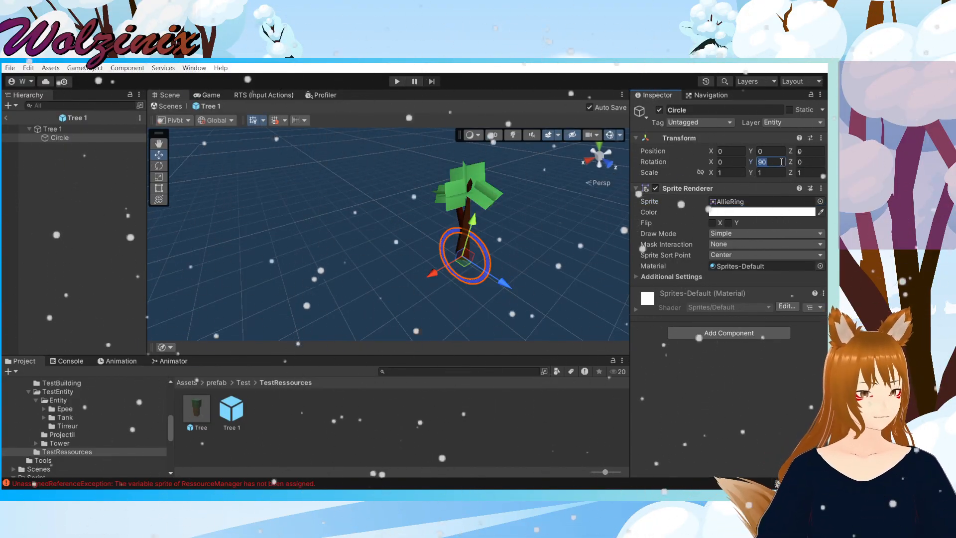
{"action": "key", "text": "Num_Lock"}
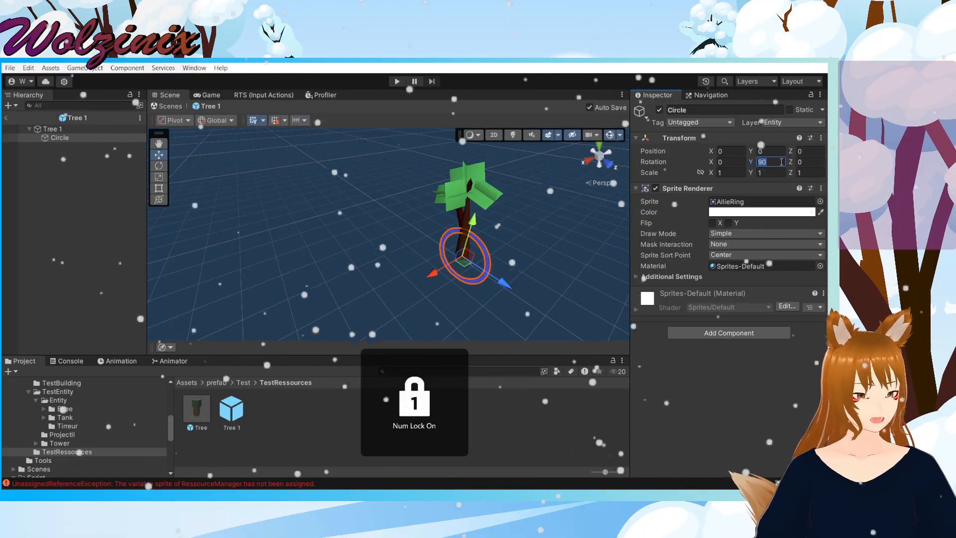
{"action": "type", "text": "0"}
{"action": "left_click", "coordinate": [731, 162]}
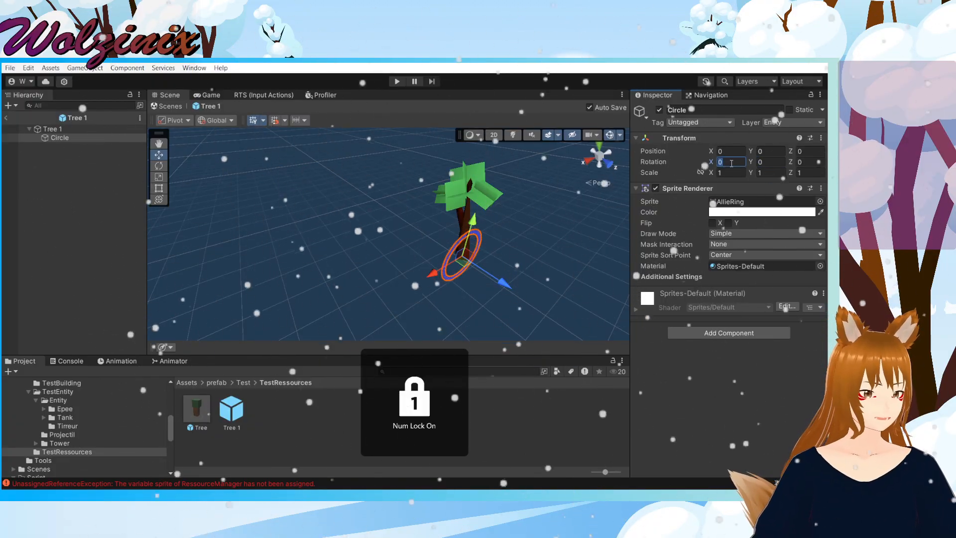
{"action": "type", "text": "90"}
Step: Assign the Circle child to the Sprite reference of Tree 1's Ressource Manager and return to the TestEntity scene
{"action": "left_click", "coordinate": [49, 129]}
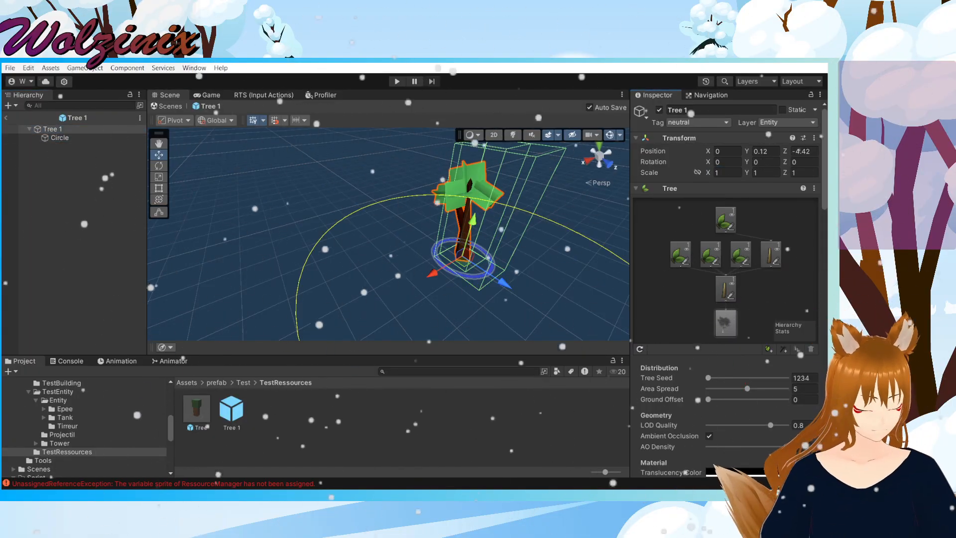
{"action": "scroll", "coordinate": [724, 289], "scroll_direction": "down", "scroll_amount": 20}
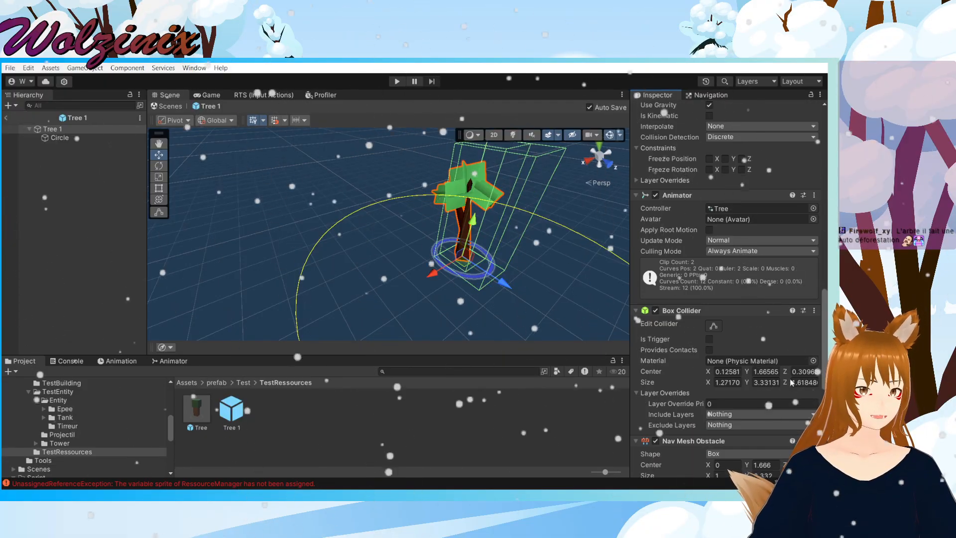
{"action": "scroll", "coordinate": [799, 408], "scroll_direction": "down", "scroll_amount": 10}
{"action": "left_click_drag", "start_coordinate": [75, 138], "coordinate": [781, 326]}
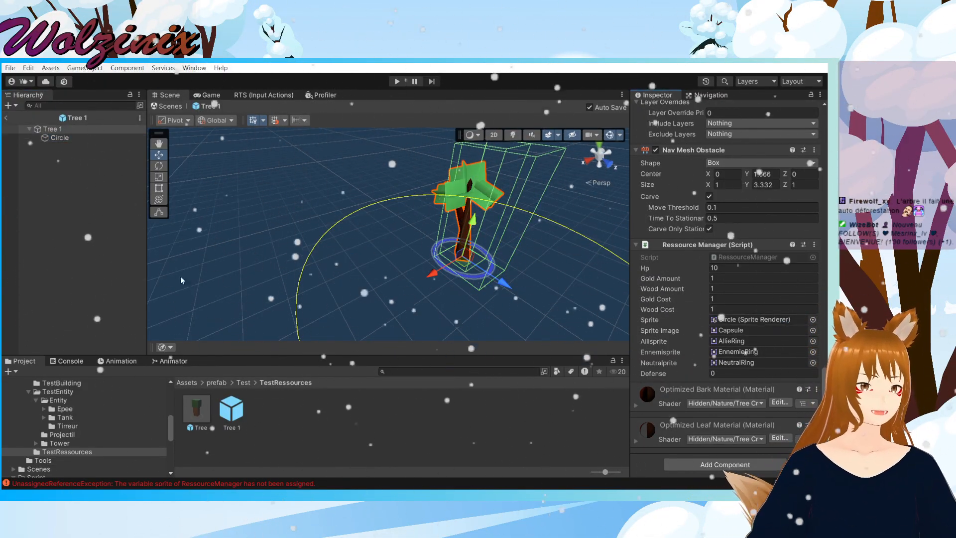
{"action": "left_click", "coordinate": [6, 118]}
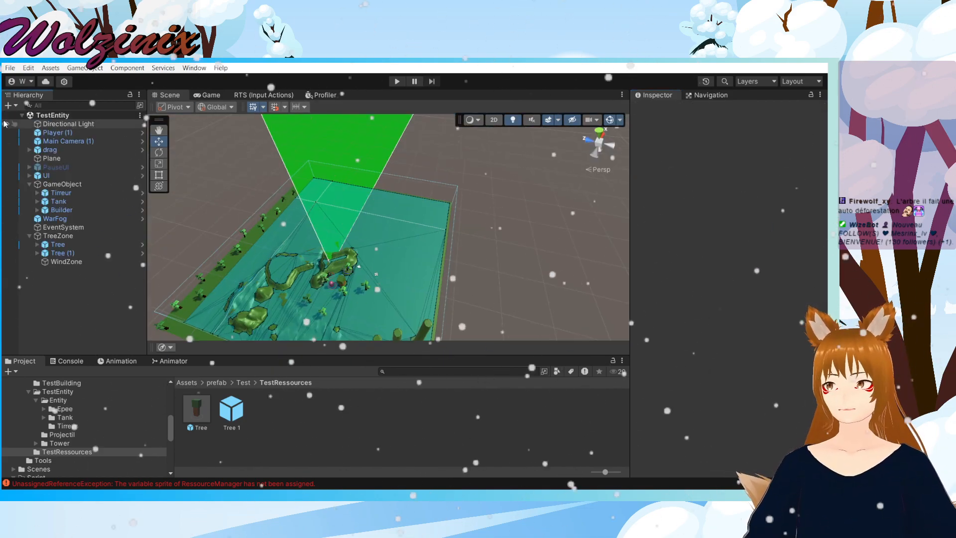
{"action": "double_click", "coordinate": [232, 410]}
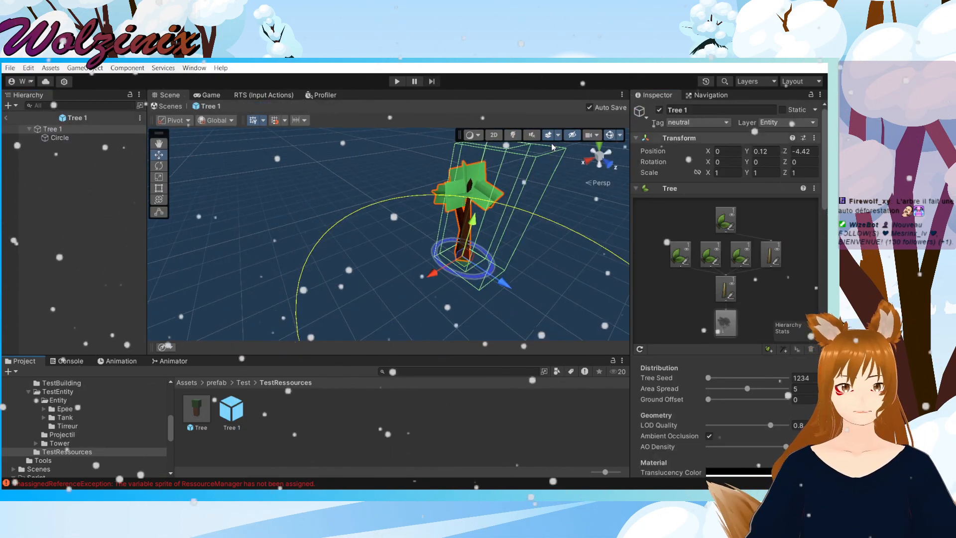
{"action": "left_click", "coordinate": [6, 117]}
Step: Start Play mode and move and rotate the game camera around the ground's edges to test the camera limits
{"action": "left_click", "coordinate": [397, 81]}
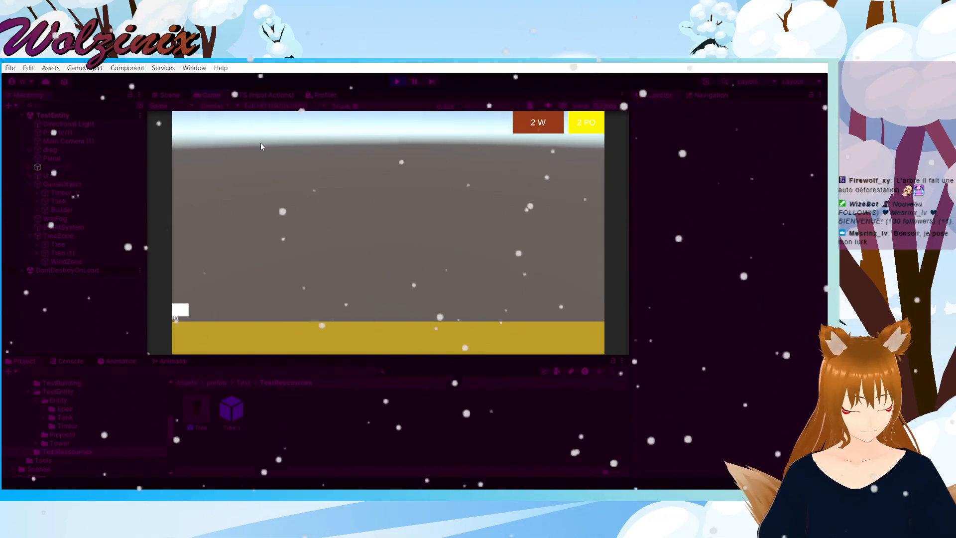
{"action": "middle_click_drag", "start_coordinate": [292, 152], "coordinate": [79, 191]}
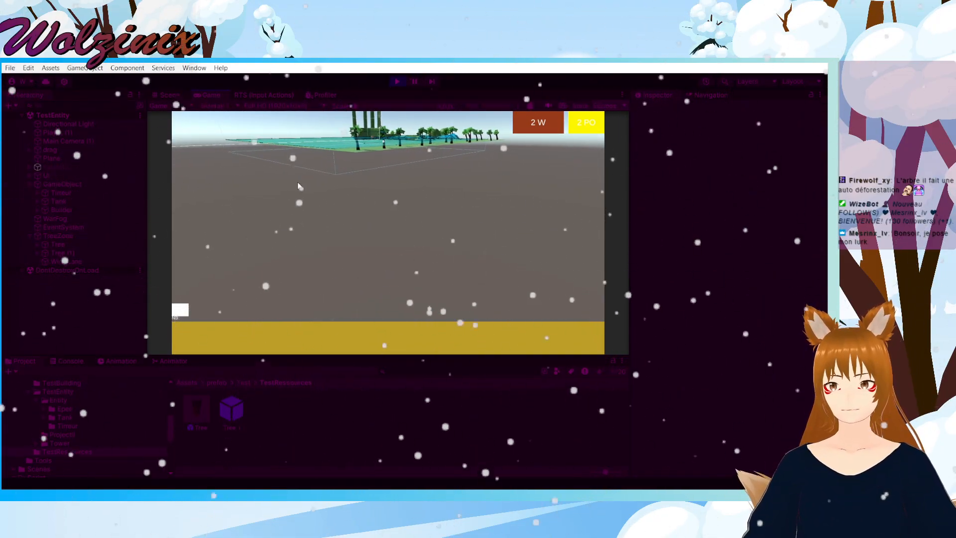
{"action": "key", "text": "z"}
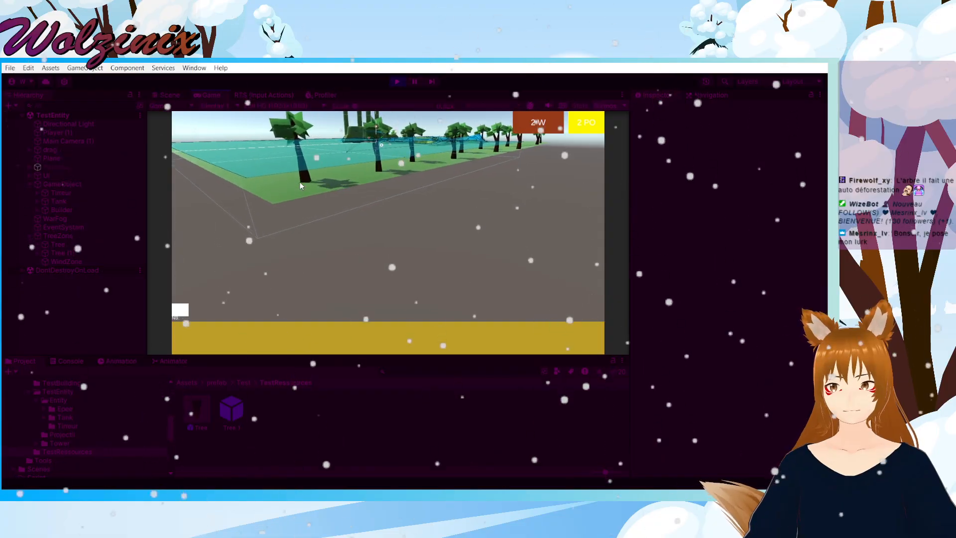
{"action": "middle_click_drag", "start_coordinate": [300, 182], "coordinate": [798, 267]}
{"action": "key", "text": "q"}
{"action": "key", "text": "q"}
{"action": "key", "text": "q"}
{"action": "key", "text": "q"}
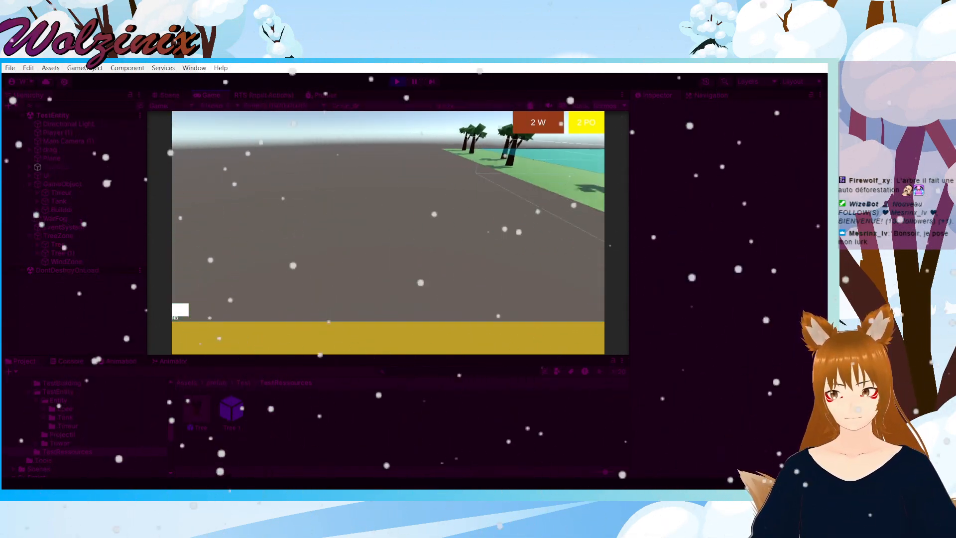
Step: Playtest the camera's movement and rotation near the map edges and end play mode
{"action": "key", "text": "q"}
{"action": "middle_click_drag", "start_coordinate": [506, 231], "coordinate": [826, 270]}
{"action": "key", "text": "q"}
{"action": "key", "text": "ctrl+s"}
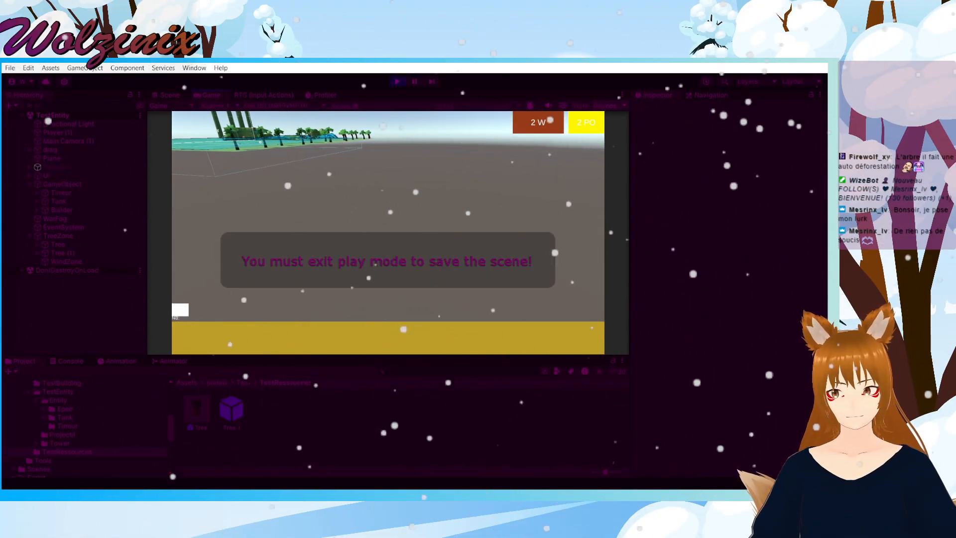
{"action": "middle_click_drag", "start_coordinate": [613, 231], "coordinate": [374, 152]}
{"action": "key", "text": "z"}
{"action": "key", "text": "d"}
{"action": "key", "text": "d"}
{"action": "key", "text": "s"}
{"action": "key", "text": "z"}
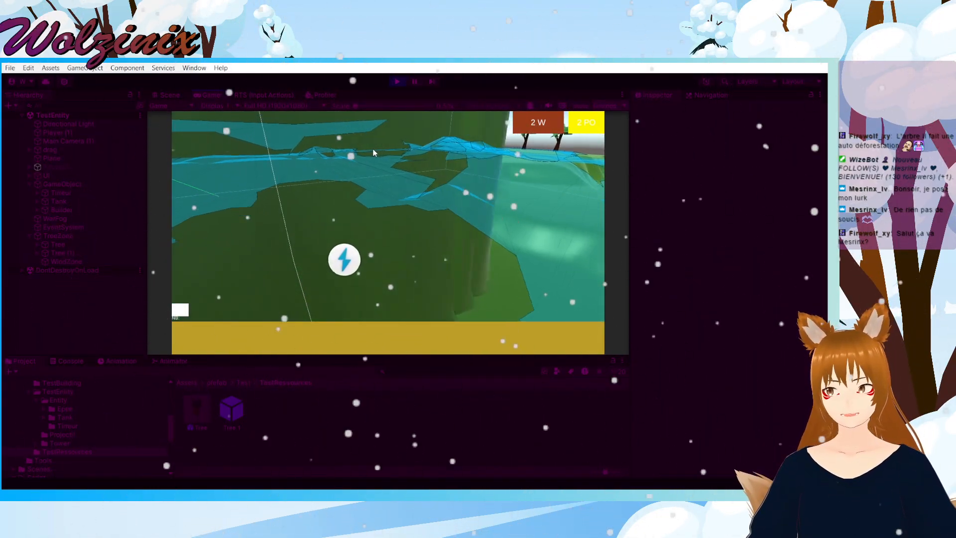
{"action": "key", "text": "z"}
{"action": "left_click", "coordinate": [396, 81]}
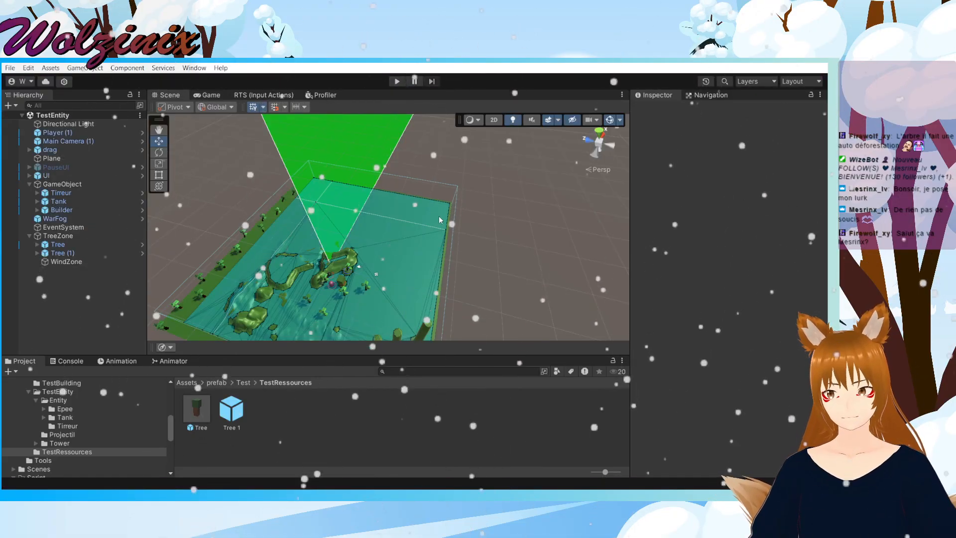
Step: Select the Plane terrain in the scene and try shifting it along the X axis
{"action": "left_click_drag", "start_coordinate": [540, 233], "coordinate": [432, 289], "text": "alt"}
{"action": "middle_click_drag", "start_coordinate": [502, 268], "coordinate": [340, 272]}
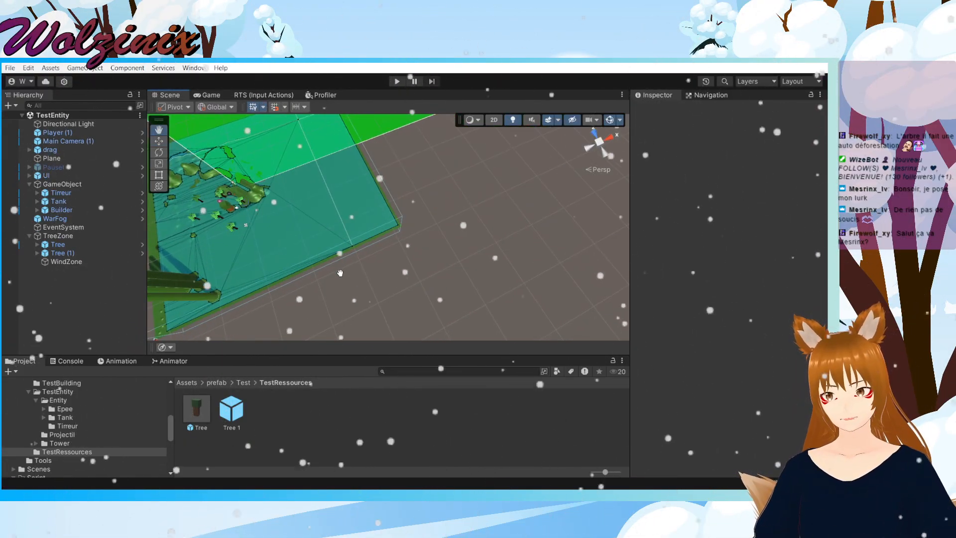
{"action": "left_click", "coordinate": [360, 217]}
{"action": "mouse_move", "coordinate": [713, 153]}
{"action": "left_mouse_down"}
{"action": "mouse_move", "coordinate": [753, 150]}
{"action": "mouse_move", "coordinate": [723, 154]}
{"action": "left_mouse_up"}
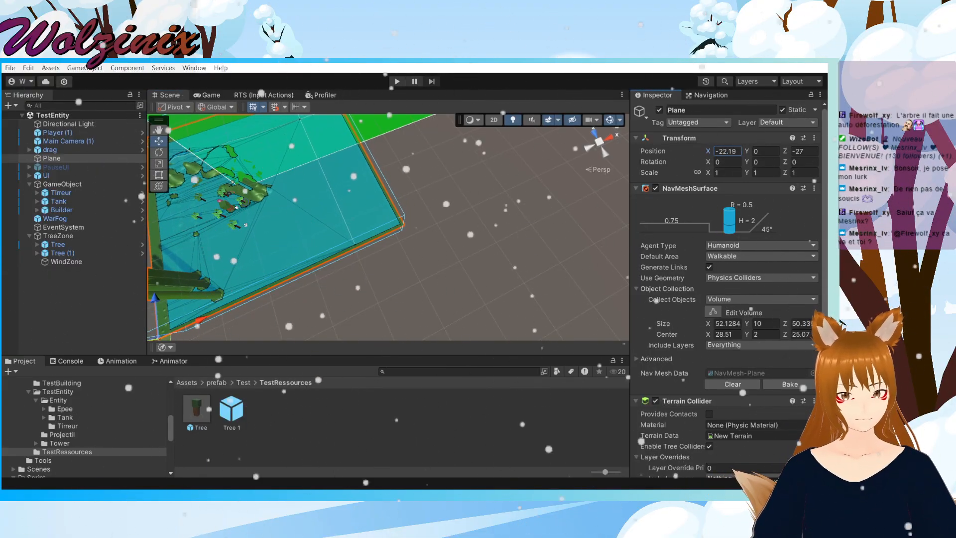
Step: Switch to Visual Studio and read through the EntityManager.cs script
{"action": "key", "text": "alt+Tab"}
{"action": "scroll", "coordinate": [462, 301], "scroll_direction": "down", "scroll_amount": 5}
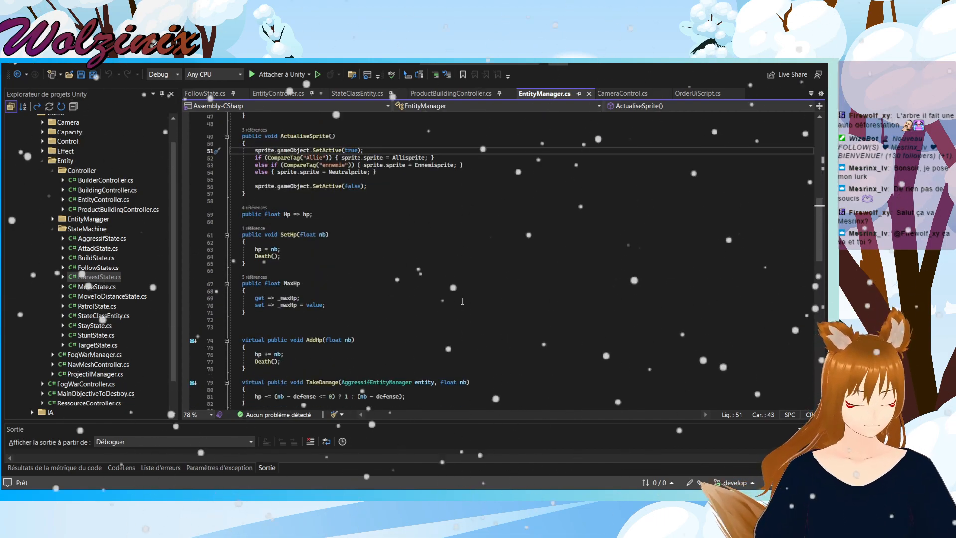
{"action": "scroll", "coordinate": [463, 292], "scroll_direction": "down", "scroll_amount": 17}
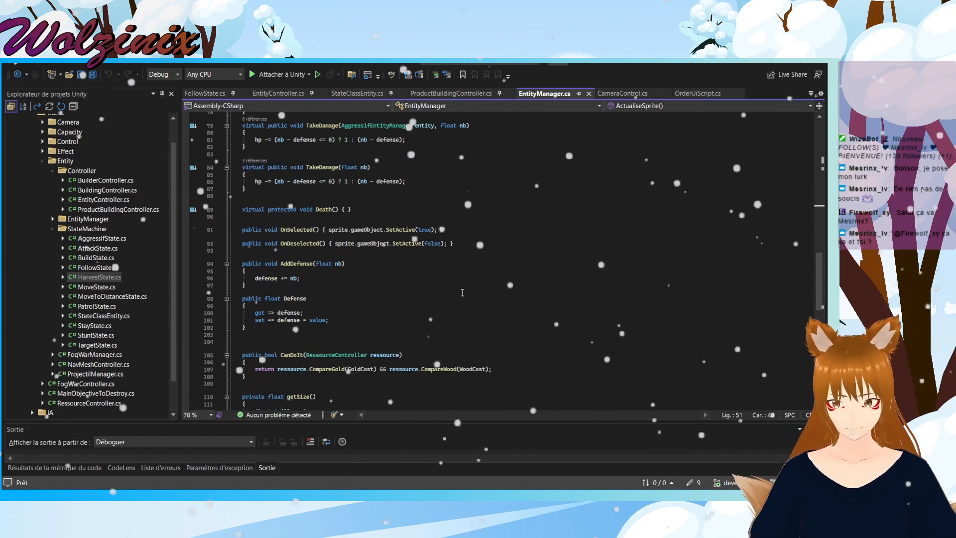
{"action": "scroll", "coordinate": [463, 293], "scroll_direction": "up", "scroll_amount": 20}
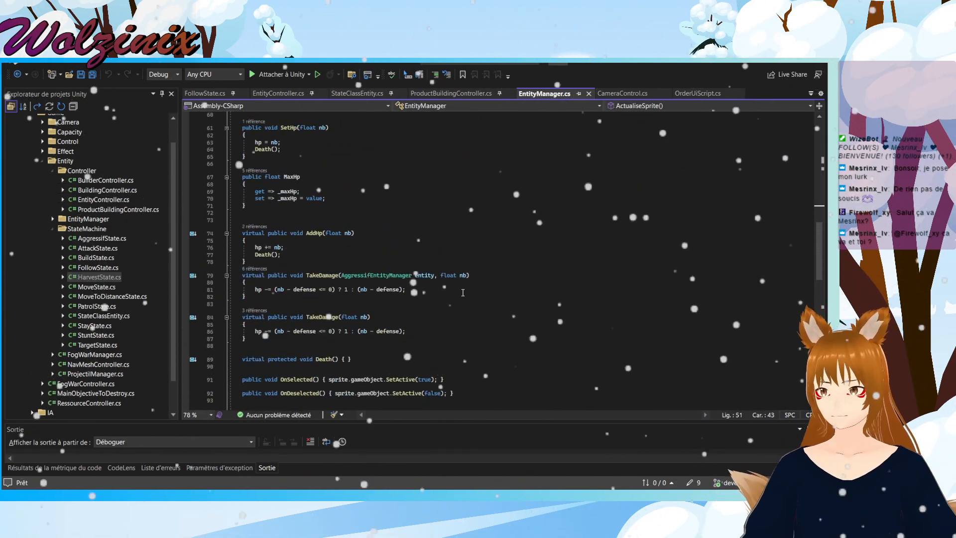
{"action": "scroll", "coordinate": [468, 304], "scroll_direction": "up", "scroll_amount": 5}
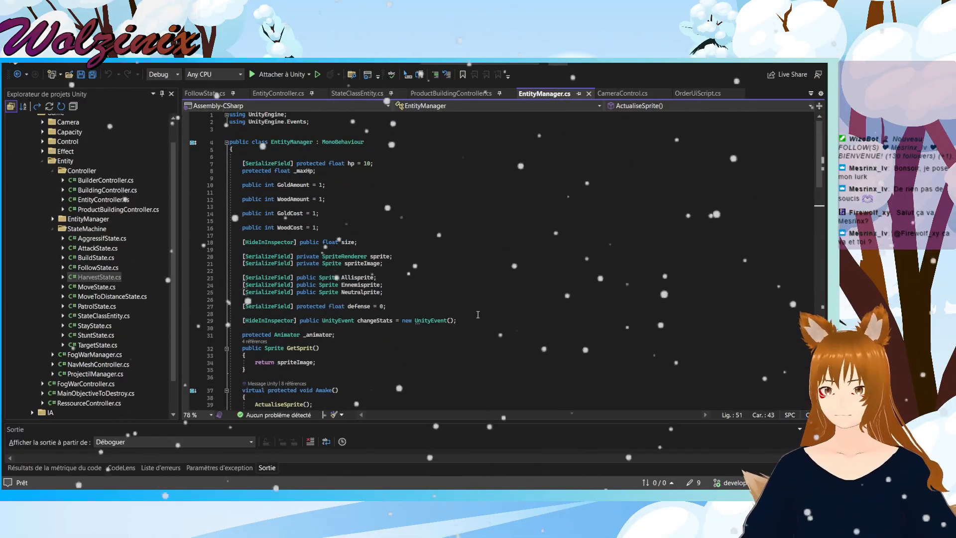
{"action": "scroll", "coordinate": [477, 314], "scroll_direction": "down", "scroll_amount": 12}
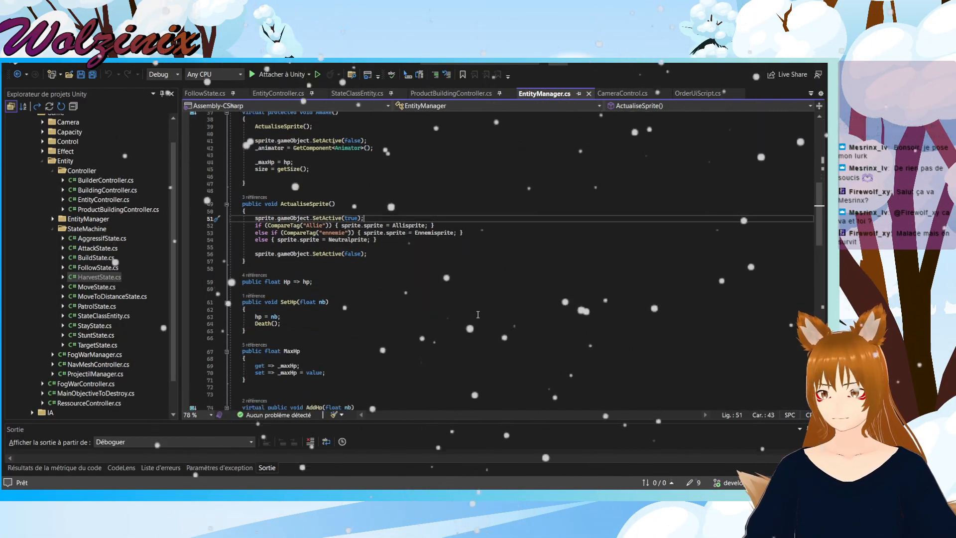
Step: In CameraControl.cs, try removing "- mainGround.GetComponent<NavMeshSurface>().transform.position" from the GroundCoord calculation in SetLimitation and save the script
{"action": "left_click", "coordinate": [616, 94]}
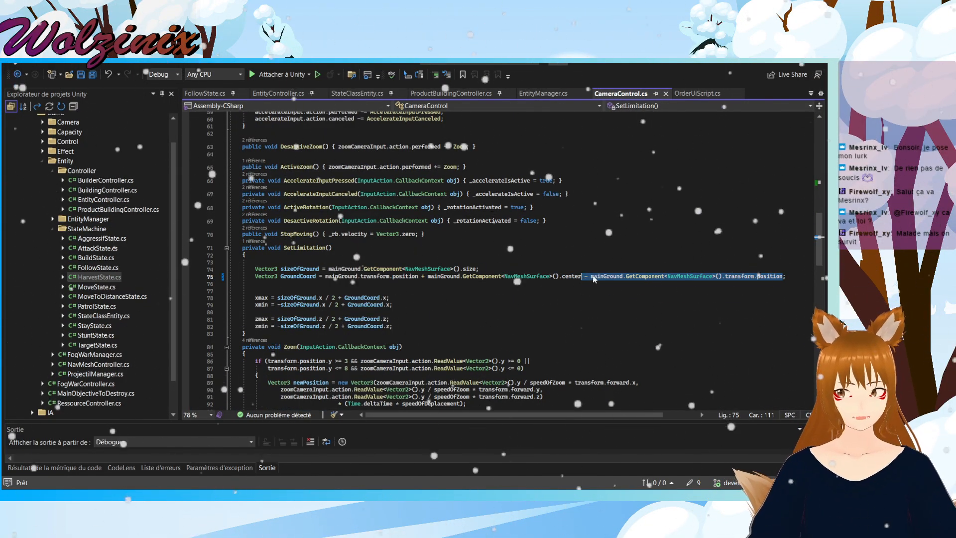
{"action": "key", "text": "BackSpace"}
{"action": "key", "text": "ctrl+s"}
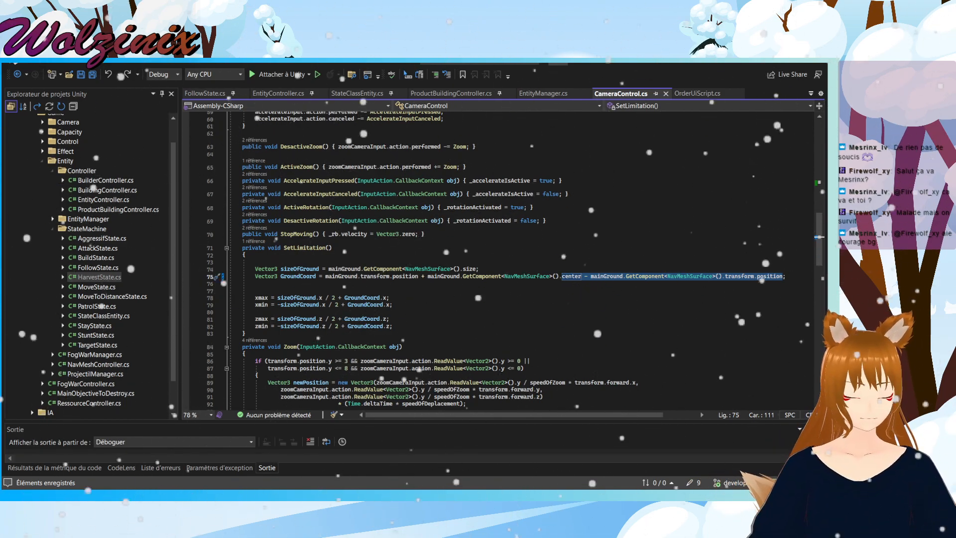
Step: Switch to Unity, select the Plane object, and examine its NavMeshSurface volume and terrain components
{"action": "key", "text": "alt+Tab"}
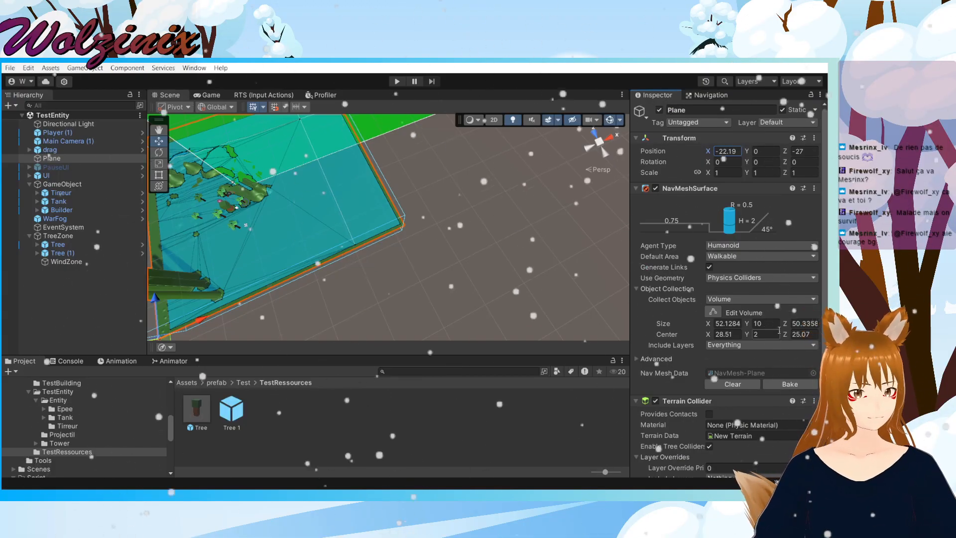
{"action": "scroll", "coordinate": [779, 330], "scroll_direction": "down", "scroll_amount": 3}
{"action": "scroll", "coordinate": [778, 330], "scroll_direction": "up", "scroll_amount": 3}
{"action": "scroll", "coordinate": [778, 329], "scroll_direction": "down", "scroll_amount": 3}
{"action": "scroll", "coordinate": [778, 326], "scroll_direction": "up", "scroll_amount": 3}
{"action": "key", "text": "f"}
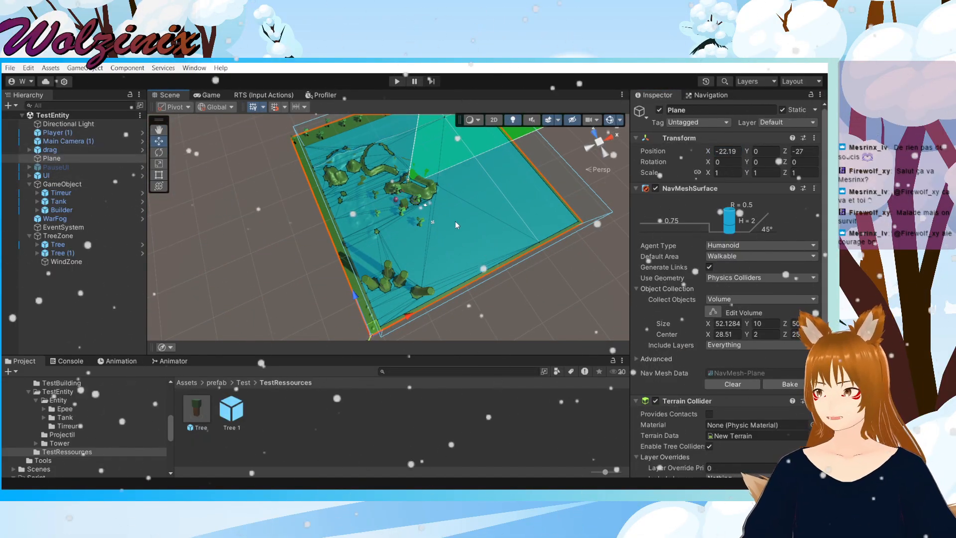
{"action": "double_click", "coordinate": [51, 158]}
{"action": "left_click", "coordinate": [72, 149]}
{"action": "left_click", "coordinate": [76, 158]}
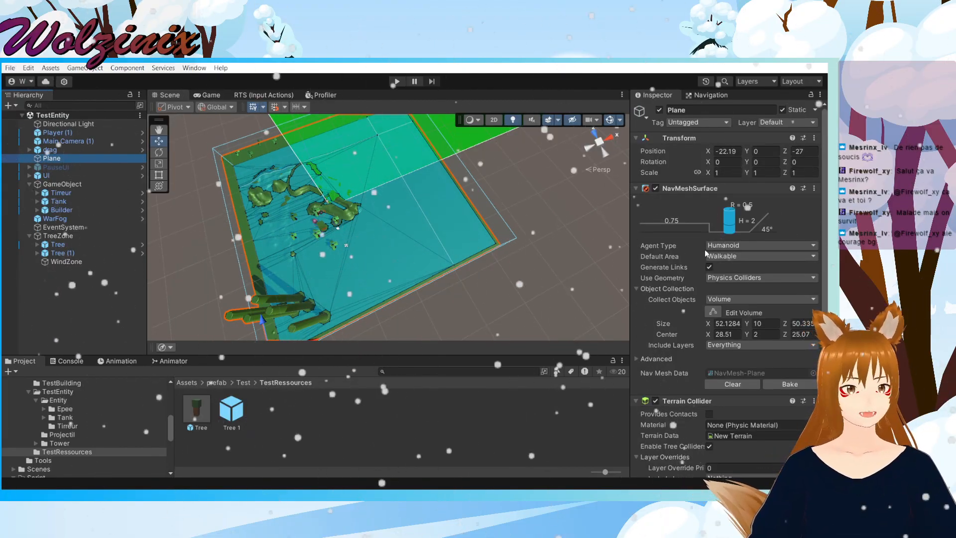
{"action": "scroll", "coordinate": [706, 250], "scroll_direction": "down", "scroll_amount": 3}
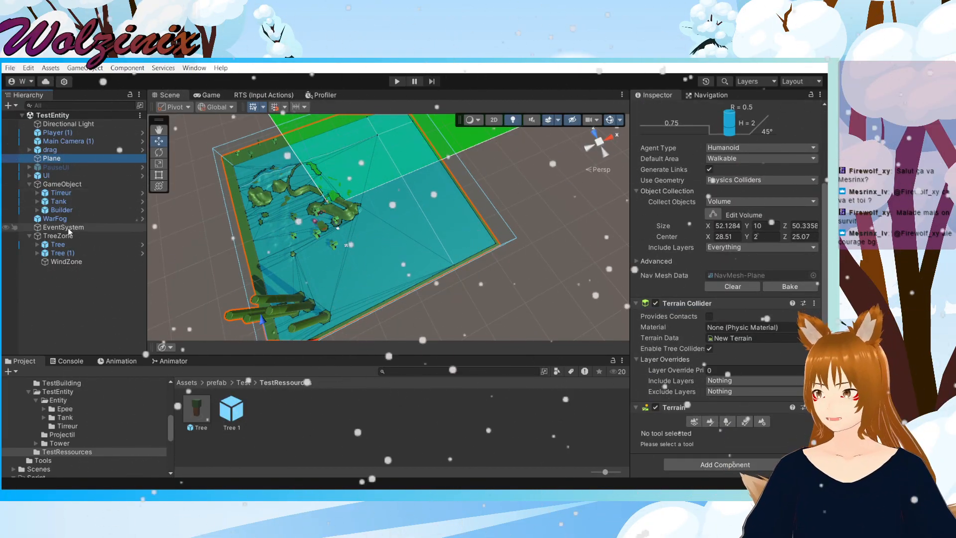
Step: Collapse the TreeZone and GameObject groups in the scene hierarchy
{"action": "left_click", "coordinate": [28, 236]}
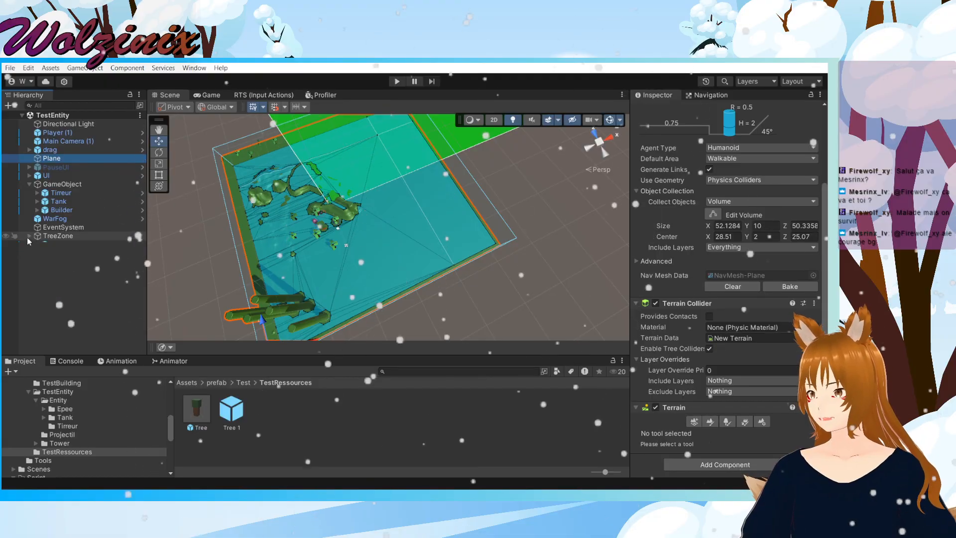
{"action": "left_click", "coordinate": [32, 184]}
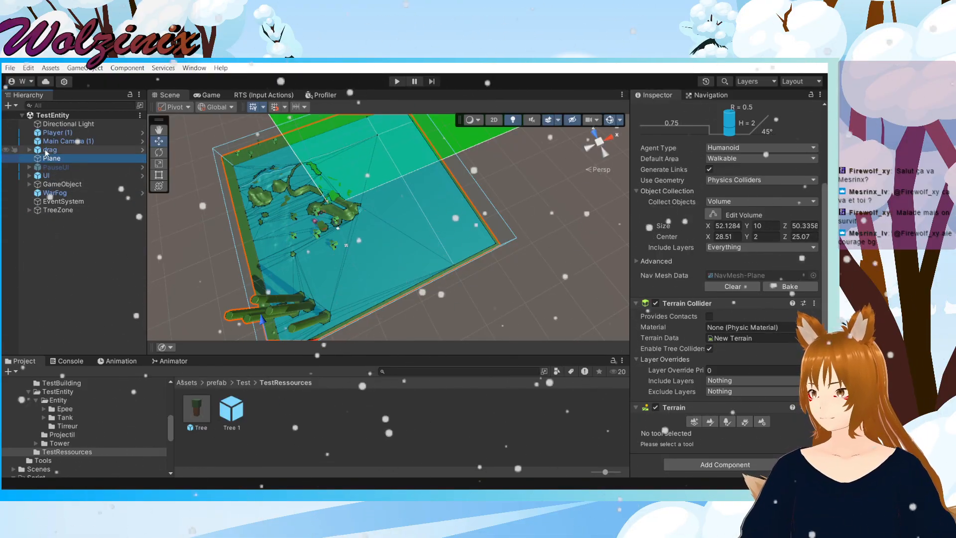
{"action": "scroll", "coordinate": [755, 254], "scroll_direction": "up", "scroll_amount": 3}
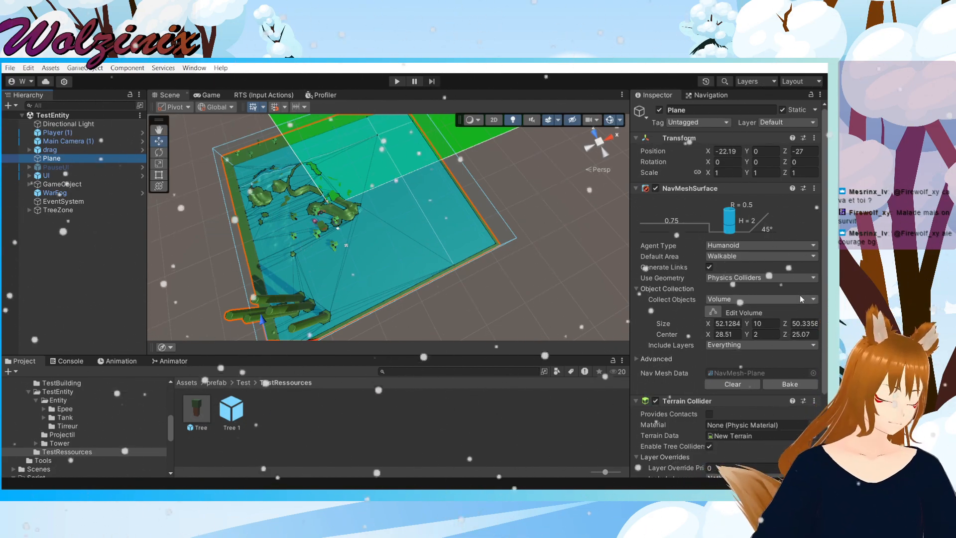
Step: Review the SetLimitation calculation in Visual Studio, return to Unity, and deselect the Plane
{"action": "middle_click_drag", "start_coordinate": [514, 297], "coordinate": [548, 289]}
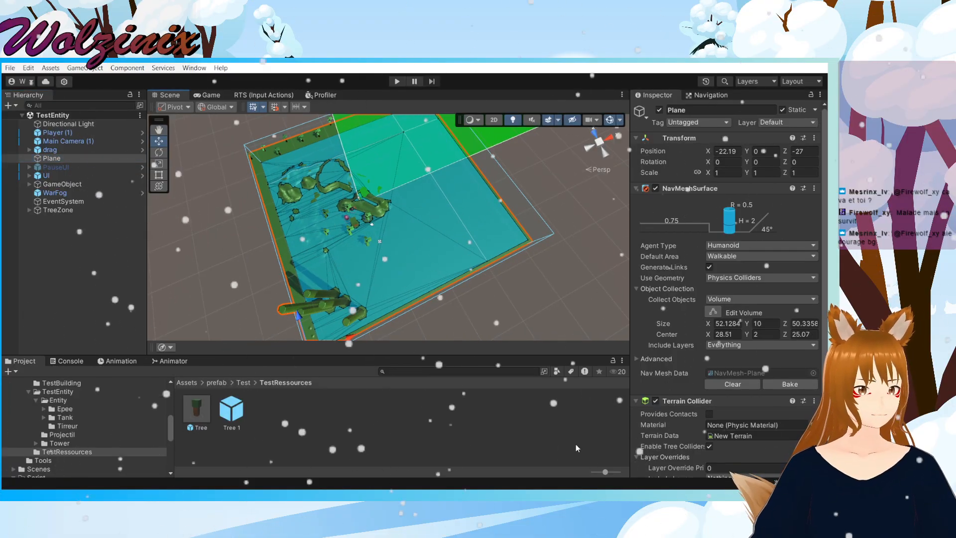
{"action": "key", "text": "alt+Tab"}
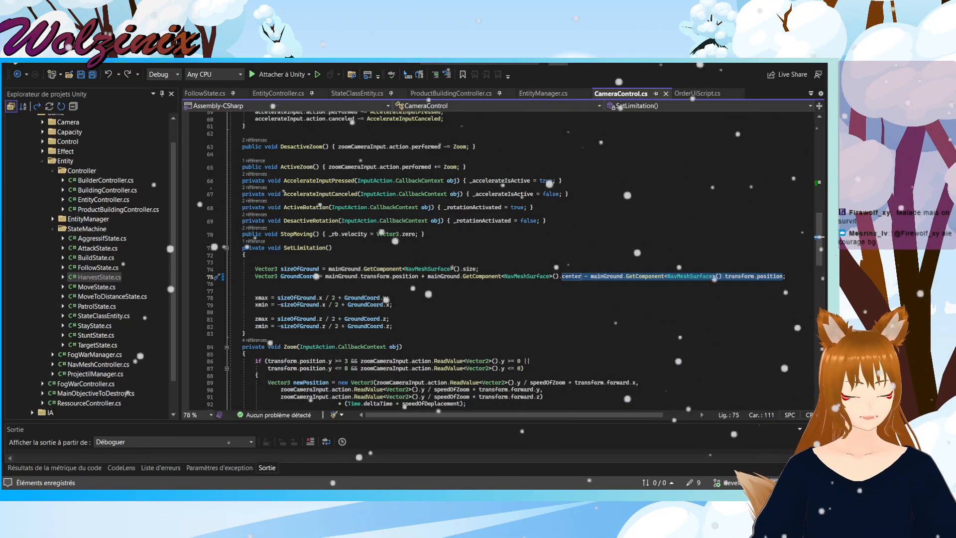
{"action": "left_click", "coordinate": [536, 318]}
{"action": "key", "text": "alt+Tab"}
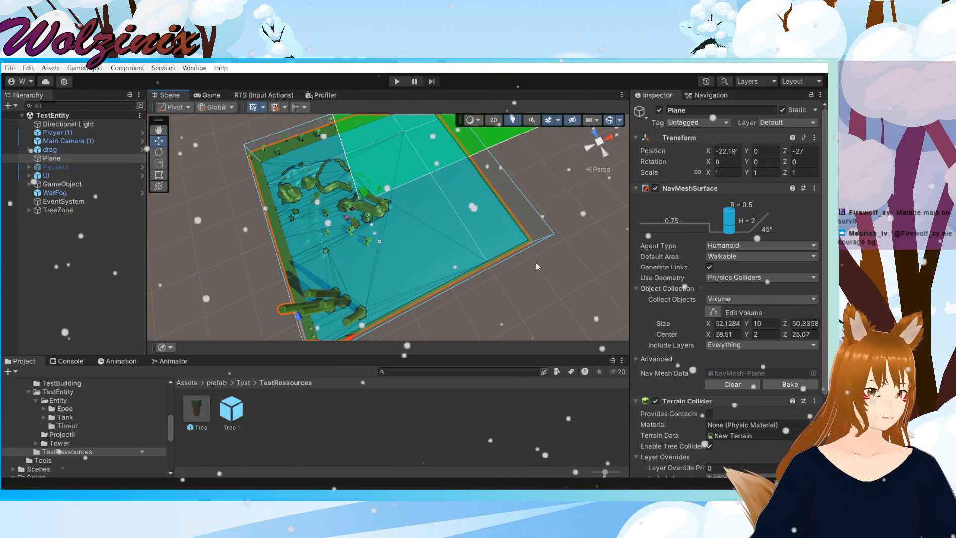
{"action": "middle_click_drag", "start_coordinate": [539, 263], "coordinate": [579, 261]}
{"action": "left_click", "coordinate": [577, 298]}
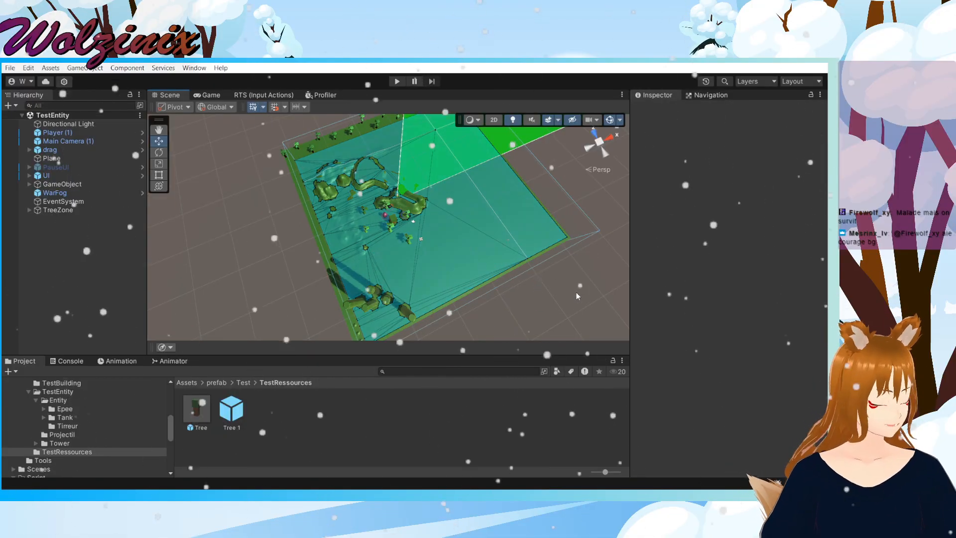
Step: Examine the terrain and its navigation volume bounds from above, up close, and at an angle
{"action": "right_click_drag", "start_coordinate": [577, 297], "coordinate": [461, 245]}
{"action": "scroll", "coordinate": [459, 244], "scroll_direction": "down", "scroll_amount": 4}
{"action": "middle_click_drag", "start_coordinate": [460, 244], "coordinate": [382, 250]}
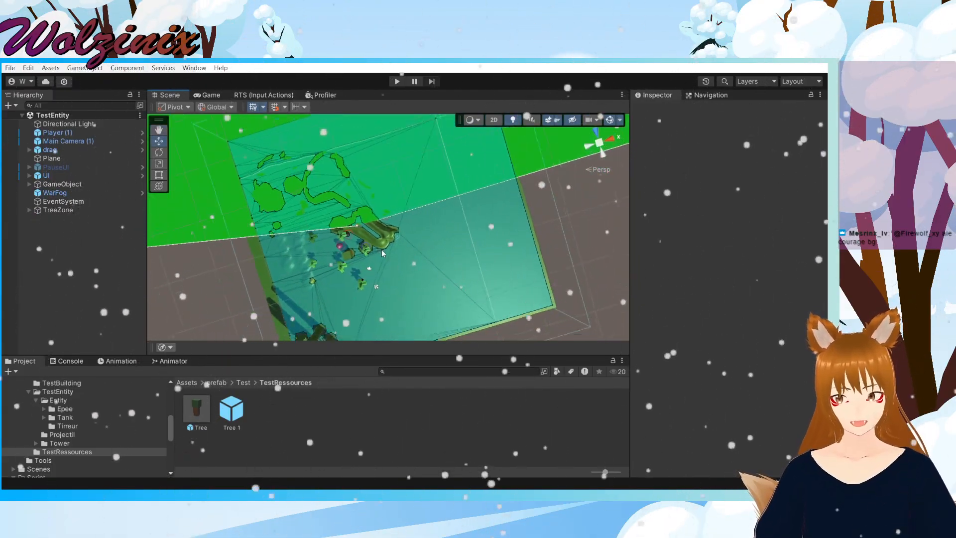
{"action": "scroll", "coordinate": [382, 250], "scroll_direction": "down", "scroll_amount": 10}
{"action": "right_click_drag", "start_coordinate": [389, 250], "coordinate": [355, 170]}
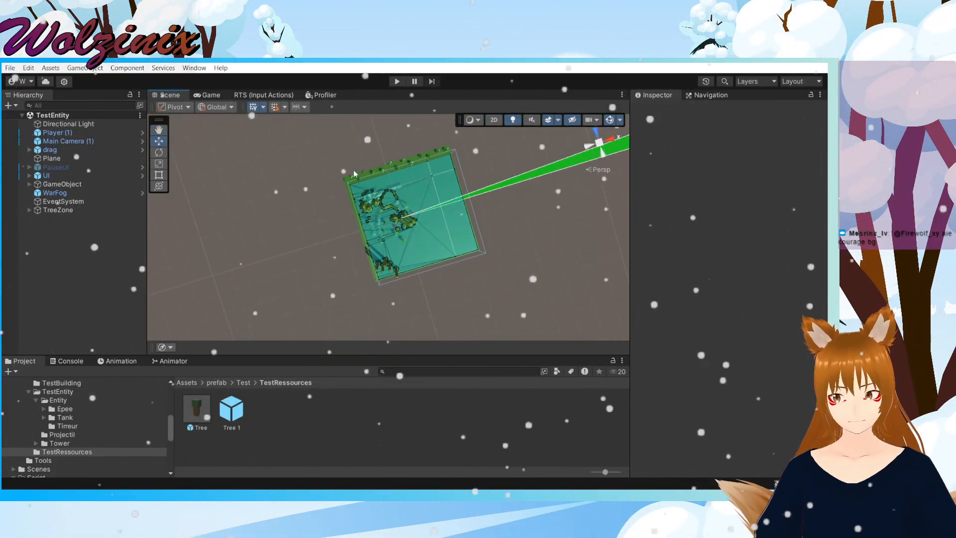
{"action": "scroll", "coordinate": [405, 261], "scroll_direction": "up", "scroll_amount": 5}
{"action": "right_click_drag", "start_coordinate": [405, 261], "coordinate": [413, 104]}
{"action": "scroll", "coordinate": [366, 144], "scroll_direction": "up", "scroll_amount": 5}
{"action": "scroll", "coordinate": [366, 144], "scroll_direction": "up", "scroll_amount": 4}
{"action": "right_click_drag", "start_coordinate": [509, 208], "coordinate": [452, 134]}
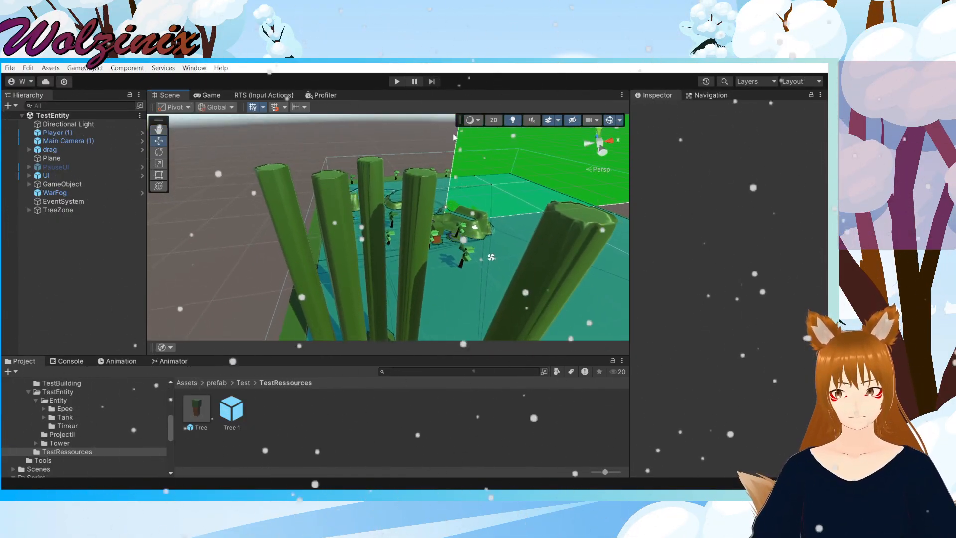
{"action": "middle_click_drag", "start_coordinate": [453, 133], "coordinate": [443, 202]}
{"action": "right_click_drag", "start_coordinate": [444, 202], "coordinate": [443, 288]}
{"action": "middle_click_drag", "start_coordinate": [444, 291], "coordinate": [426, 255]}
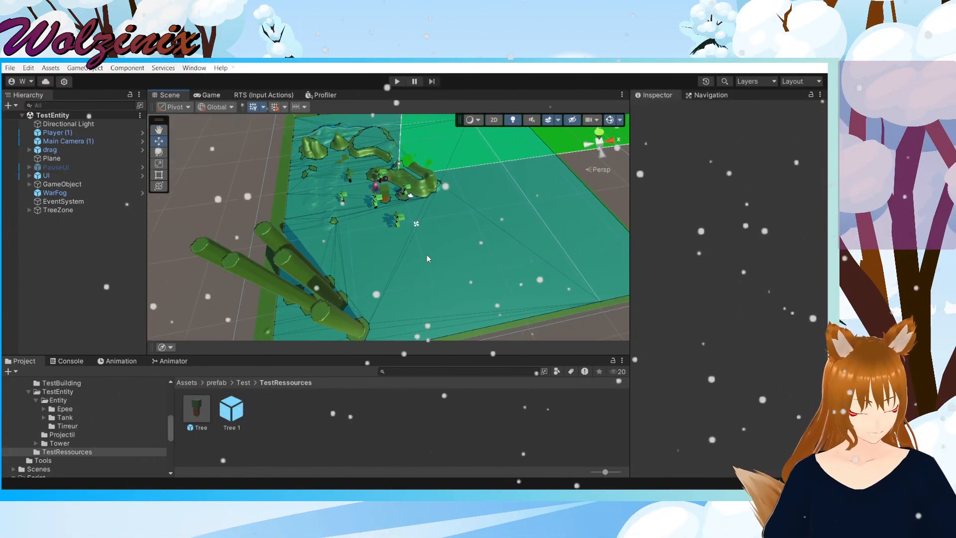
Step: Select the Plane and compare its terrain outline with the NavMeshSurface volume edges
{"action": "left_click", "coordinate": [486, 235]}
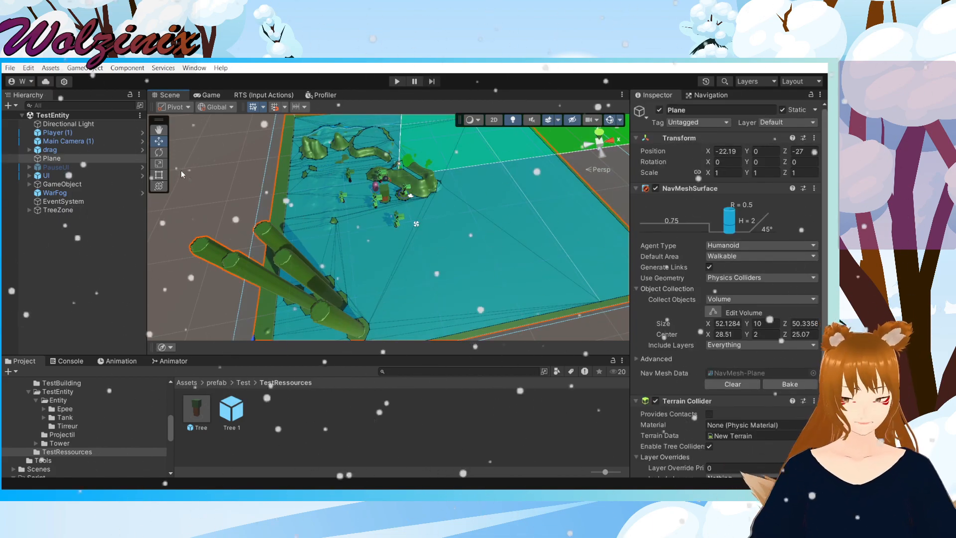
{"action": "left_click", "coordinate": [243, 180]}
{"action": "right_click_drag", "start_coordinate": [244, 180], "coordinate": [448, 230]}
{"action": "left_click", "coordinate": [448, 230]}
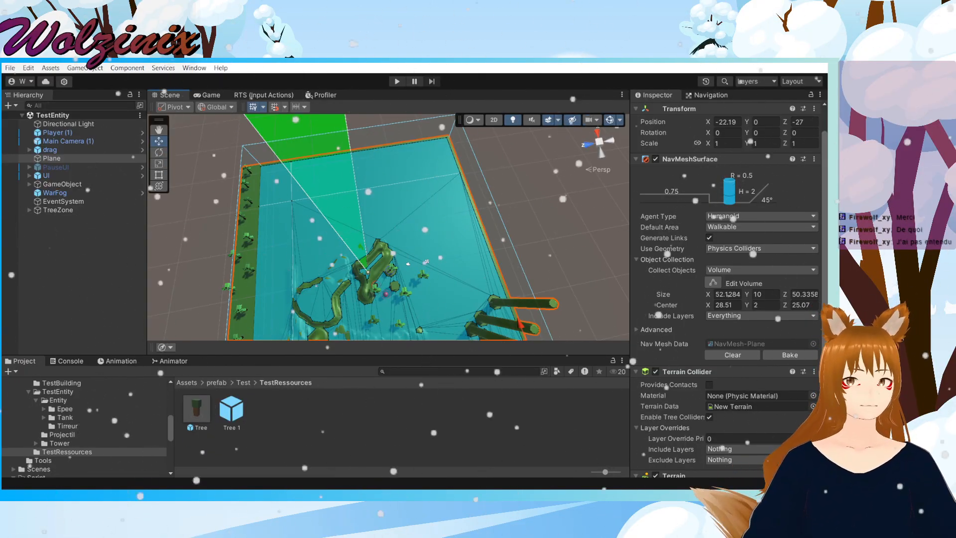
{"action": "right_click_drag", "start_coordinate": [572, 232], "coordinate": [552, 264]}
{"action": "scroll", "coordinate": [551, 264], "scroll_direction": "down", "scroll_amount": 4}
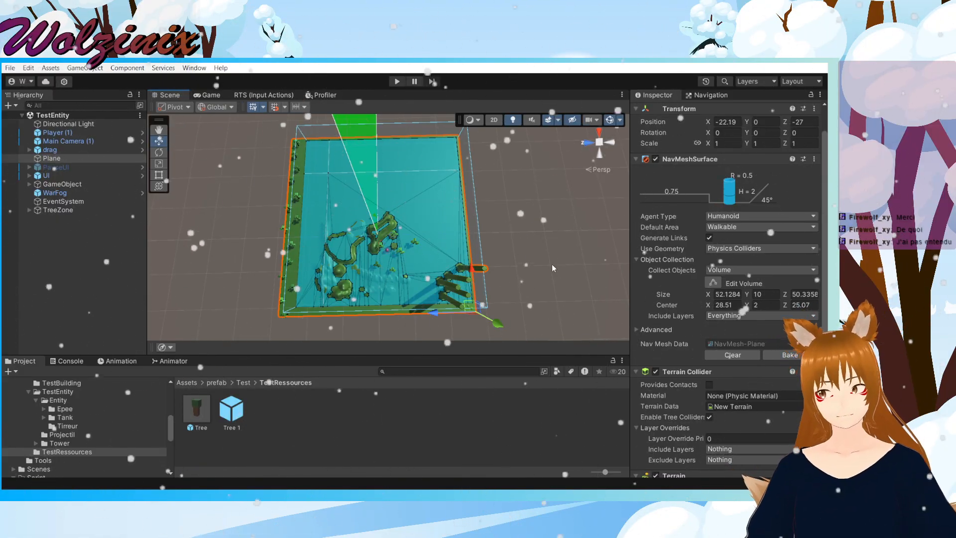
{"action": "scroll", "coordinate": [352, 221], "scroll_direction": "up", "scroll_amount": 3}
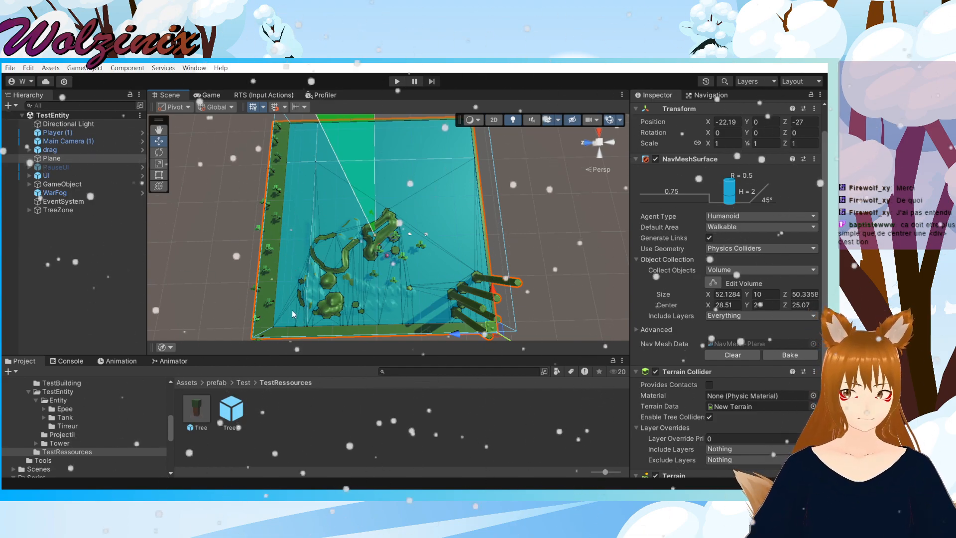
{"action": "middle_click_drag", "start_coordinate": [447, 232], "coordinate": [553, 226]}
{"action": "key", "text": "f"}
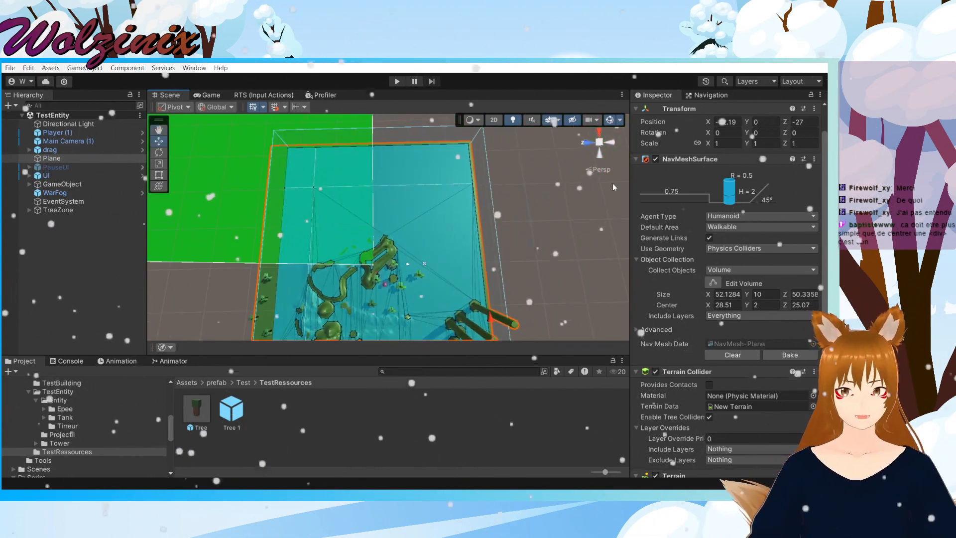
Step: Try shifting the Plane's X position to -24.8 and undo the move
{"action": "scroll", "coordinate": [730, 151], "scroll_direction": "up", "scroll_amount": 2}
{"action": "left_click_drag", "start_coordinate": [711, 155], "coordinate": [701, 151]}
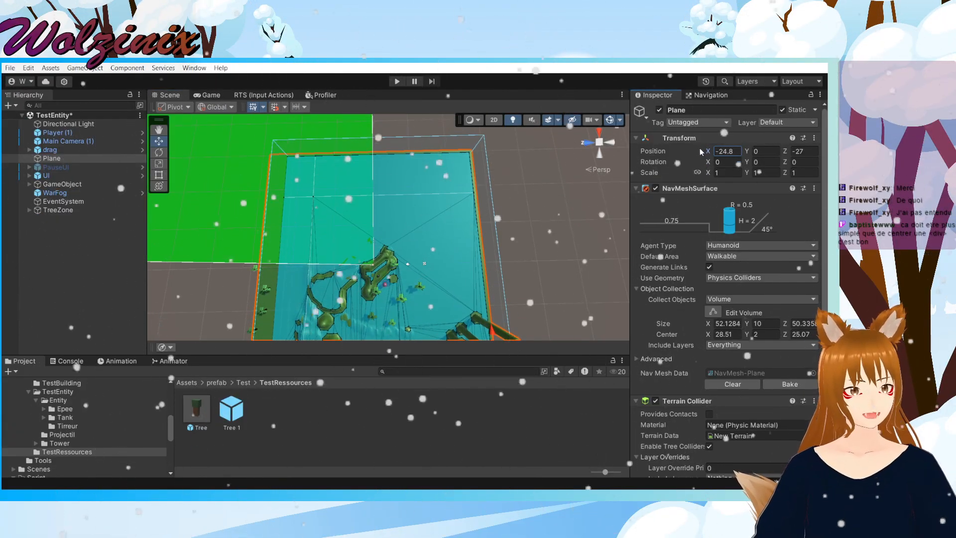
{"action": "key", "text": "ctrl+z"}
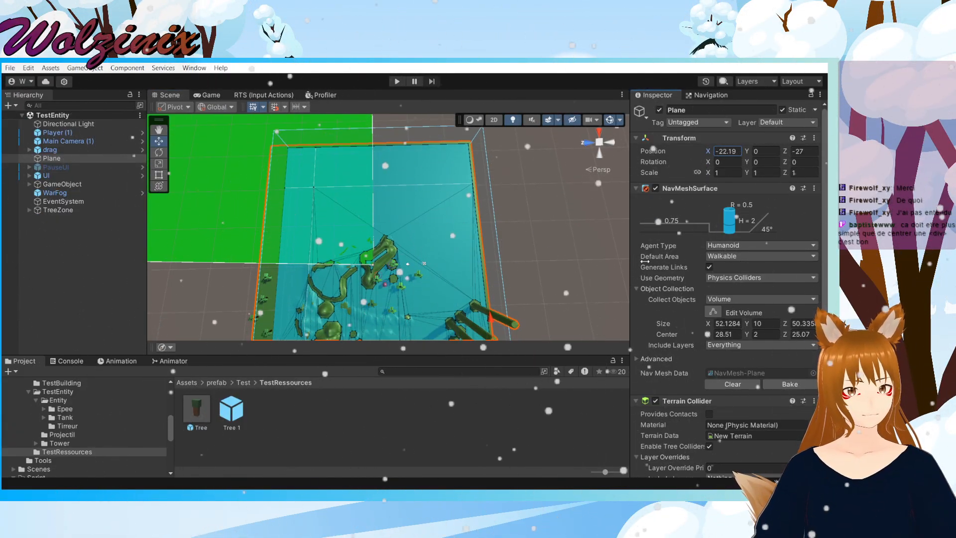
{"action": "middle_click_drag", "start_coordinate": [482, 274], "coordinate": [505, 246]}
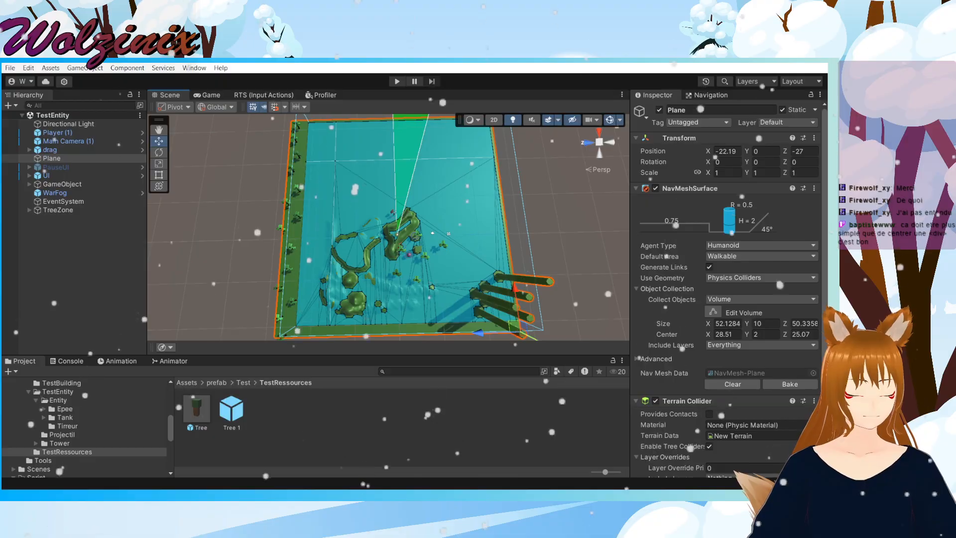
Step: Switch to Chrome, search Google for "how to center a div", and open the "How To Center a Div" article
{"action": "left_click", "coordinate": [592, 498]}
{"action": "key", "text": "ctrl+t"}
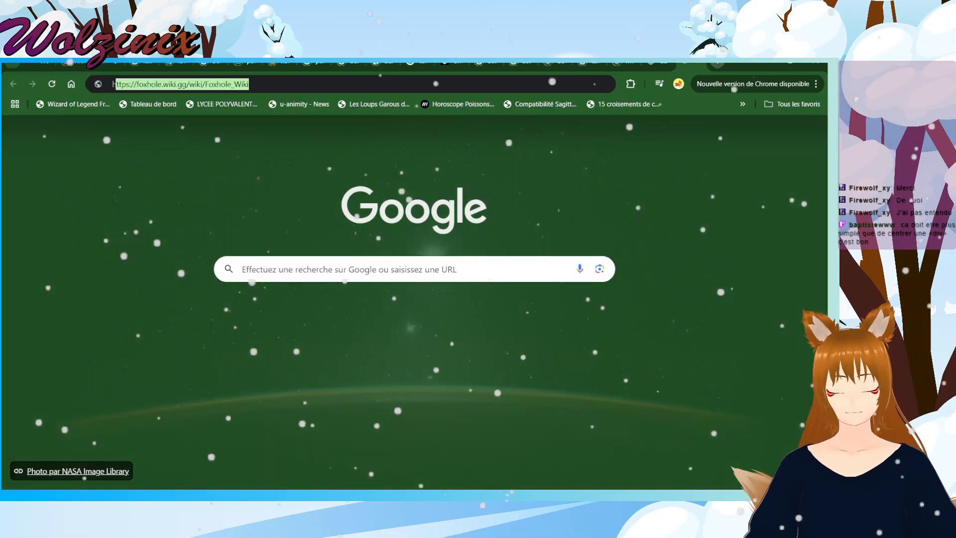
{"action": "type", "text": "how to center a div"}
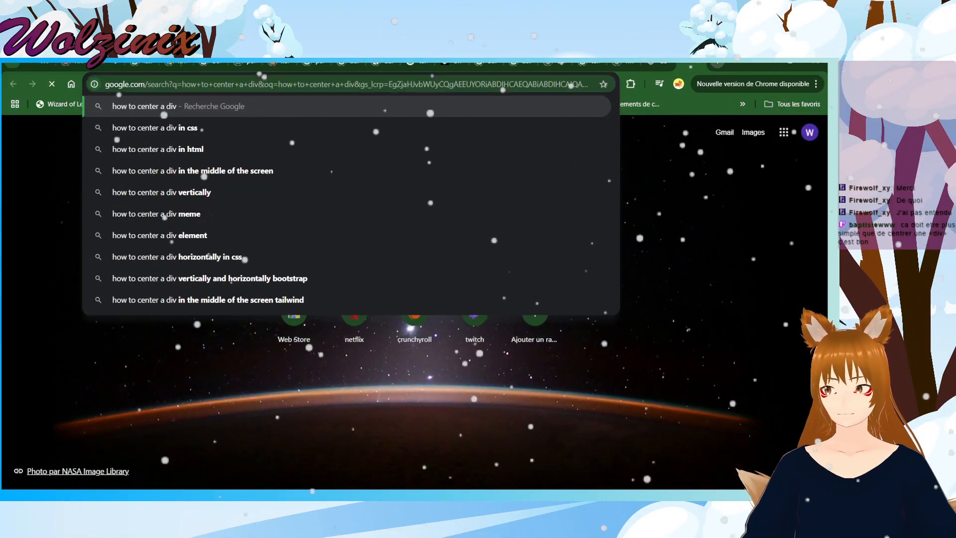
{"action": "key", "text": "Return"}
{"action": "left_click", "coordinate": [173, 215]}
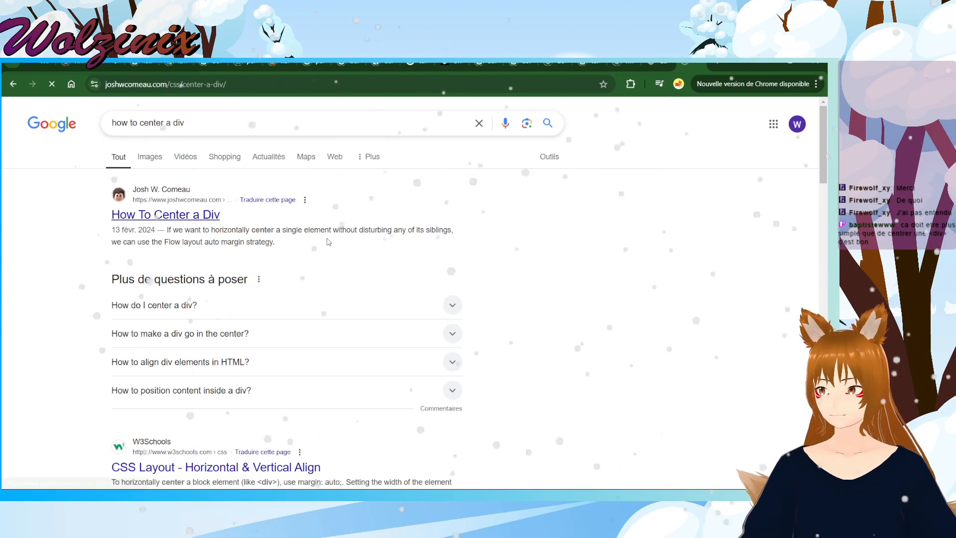
Step: Read the article's auto margins section and switch Reveal Margin on and off in the margin-inline example
{"action": "scroll", "coordinate": [342, 228], "scroll_direction": "down", "scroll_amount": 10}
{"action": "scroll", "coordinate": [341, 228], "scroll_direction": "up", "scroll_amount": 3}
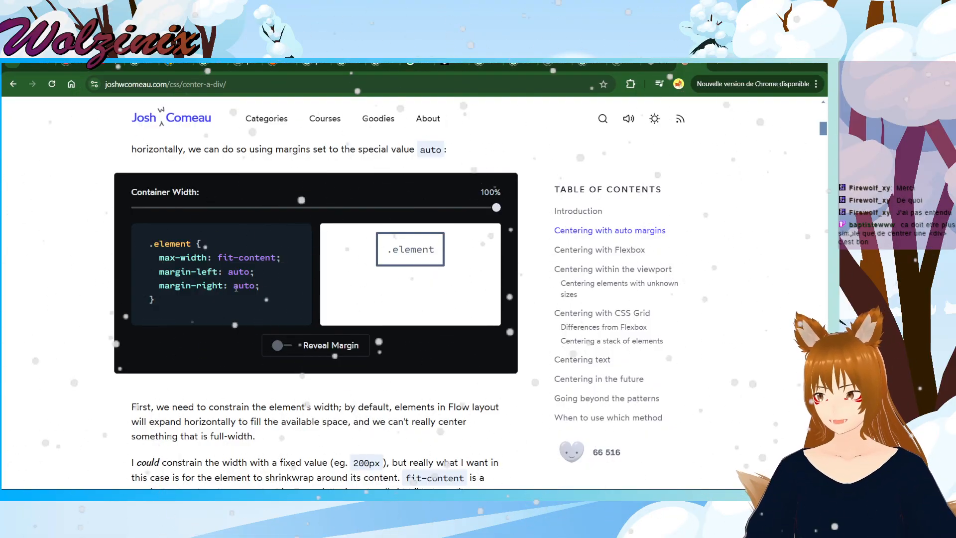
{"action": "scroll", "coordinate": [285, 285], "scroll_direction": "down", "scroll_amount": 15}
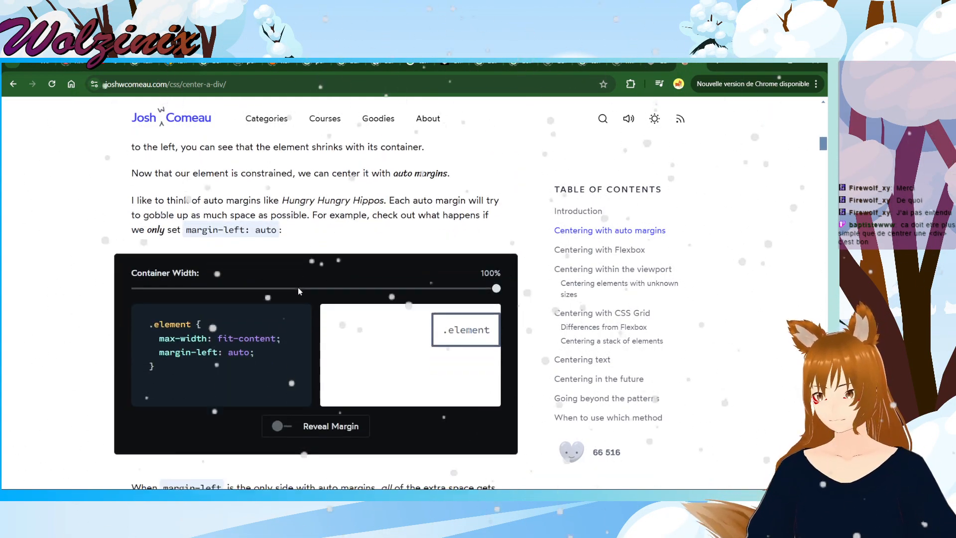
{"action": "scroll", "coordinate": [299, 288], "scroll_direction": "down", "scroll_amount": 5}
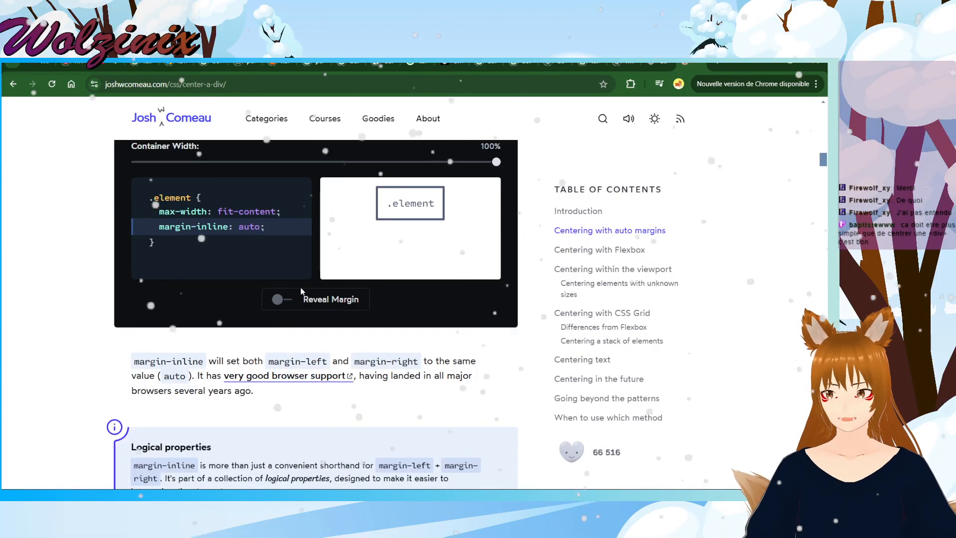
{"action": "scroll", "coordinate": [301, 291], "scroll_direction": "down", "scroll_amount": 3}
{"action": "scroll", "coordinate": [293, 308], "scroll_direction": "up", "scroll_amount": 4}
{"action": "left_click", "coordinate": [277, 347]}
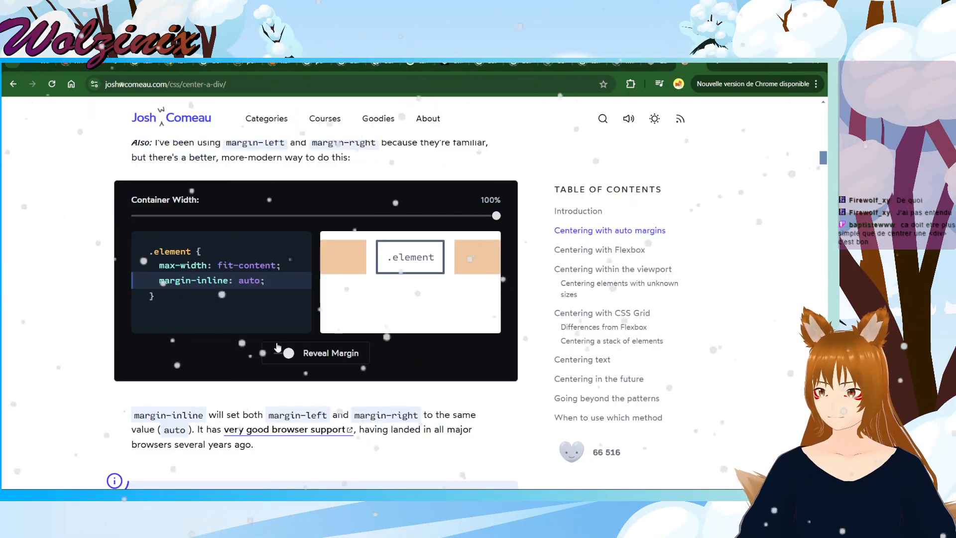
{"action": "left_click", "coordinate": [277, 347]}
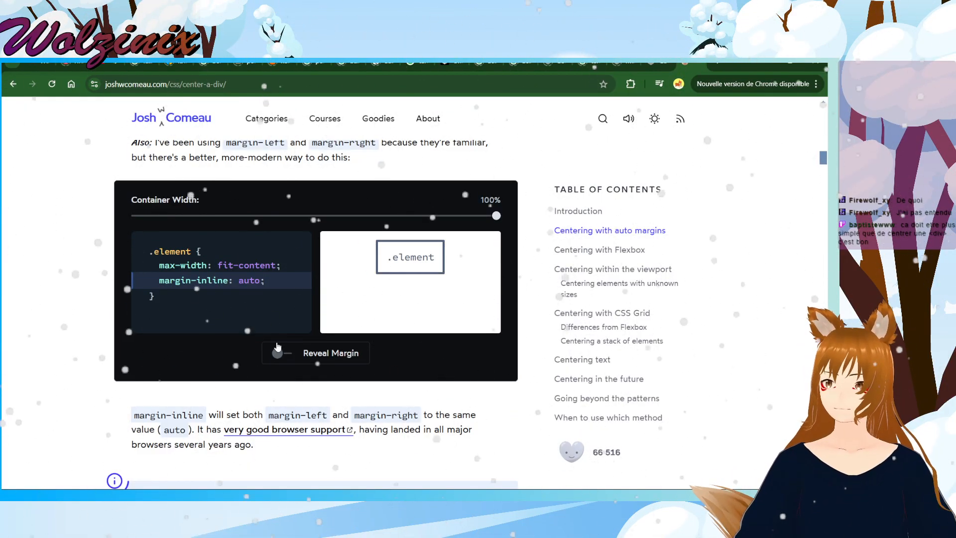
{"action": "left_click", "coordinate": [277, 346]}
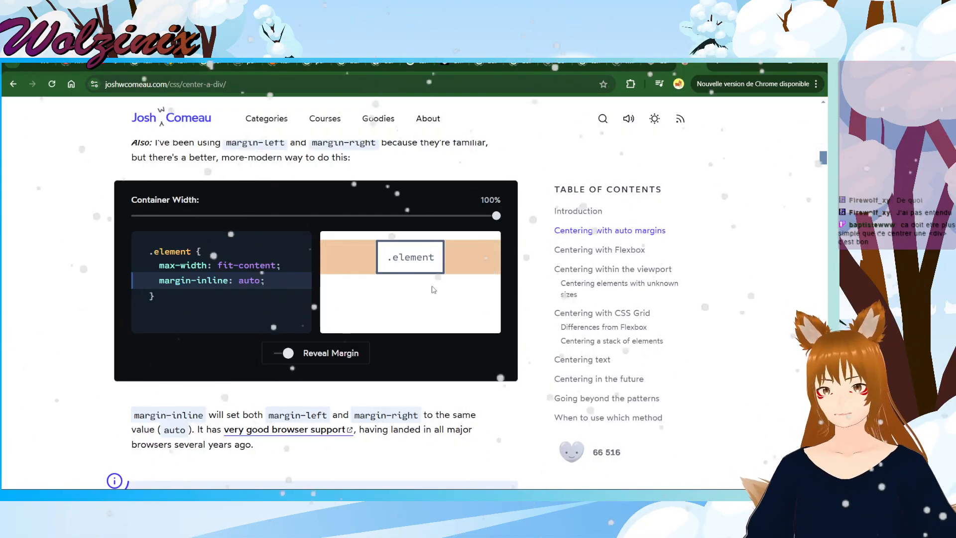
{"action": "left_click", "coordinate": [282, 364]}
Step: Examine the article's Flexbox example for centering a single element, including its justify-content line
{"action": "scroll", "coordinate": [324, 388], "scroll_direction": "down", "scroll_amount": 18}
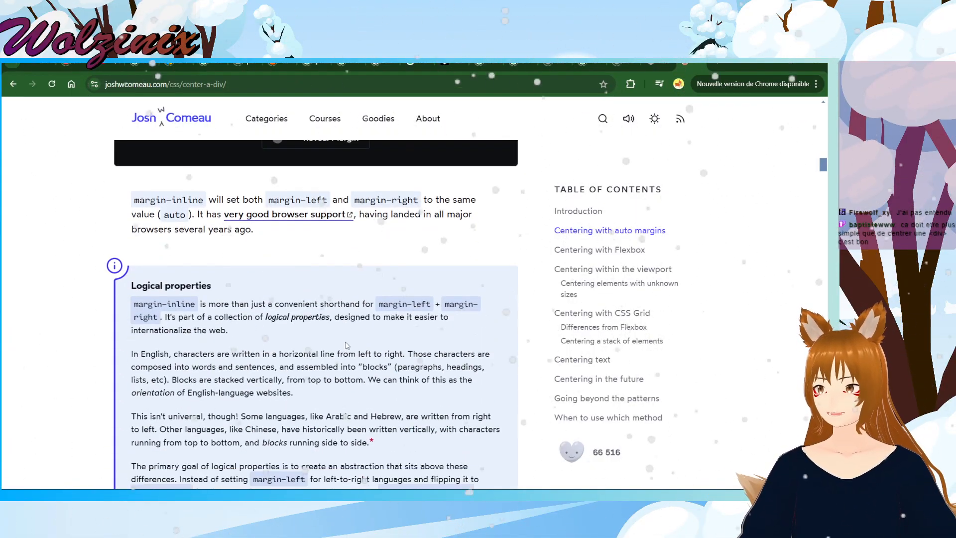
{"action": "scroll", "coordinate": [345, 398], "scroll_direction": "down", "scroll_amount": 2}
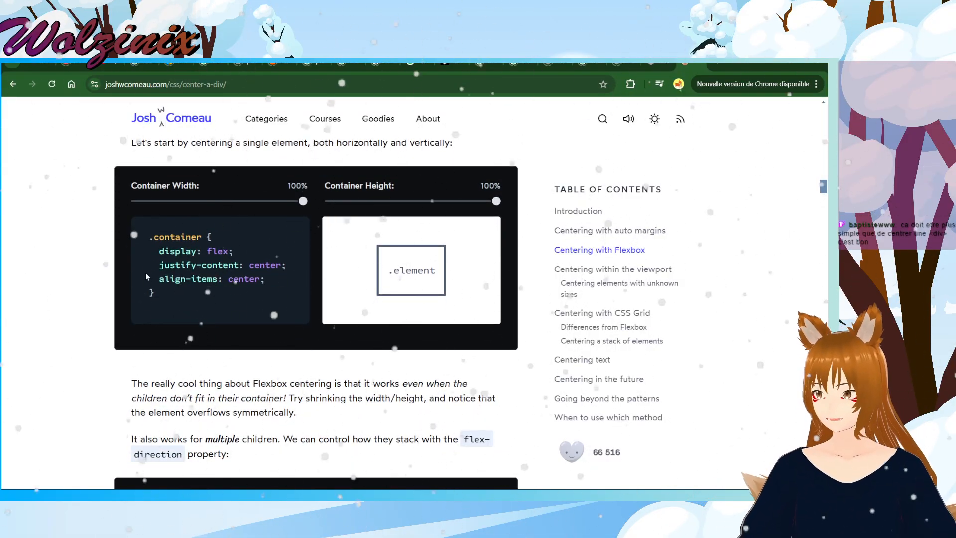
{"action": "left_click_drag", "start_coordinate": [159, 265], "coordinate": [259, 265]}
{"action": "left_click", "coordinate": [167, 257]}
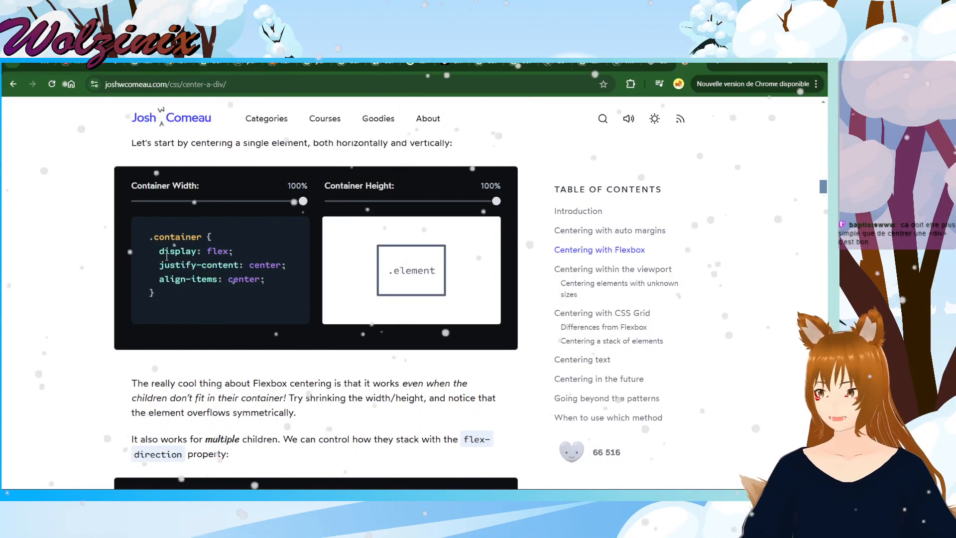
{"action": "left_click", "coordinate": [382, 334]}
Step: Return to the Unity scene and deselect the Plane
{"action": "key", "text": "alt+Tab"}
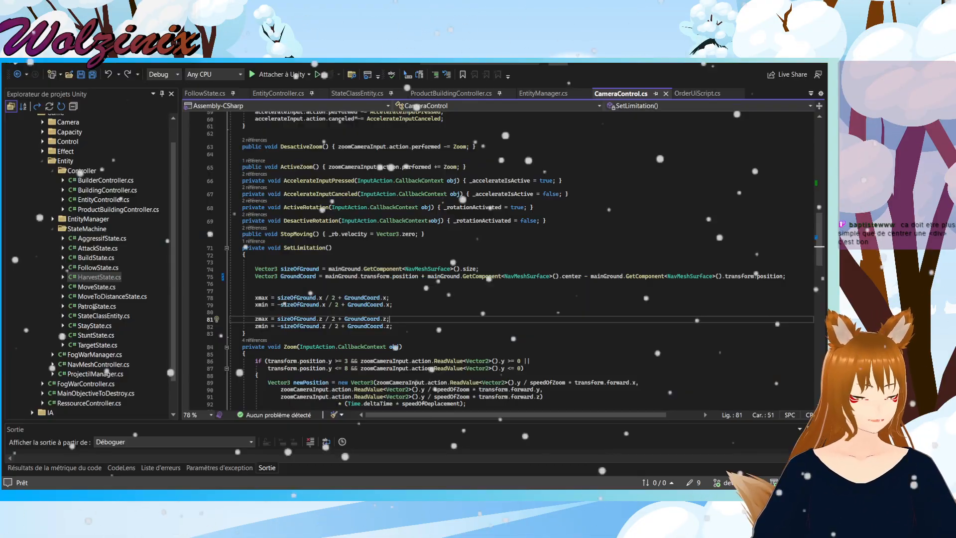
{"action": "left_click", "coordinate": [631, 495]}
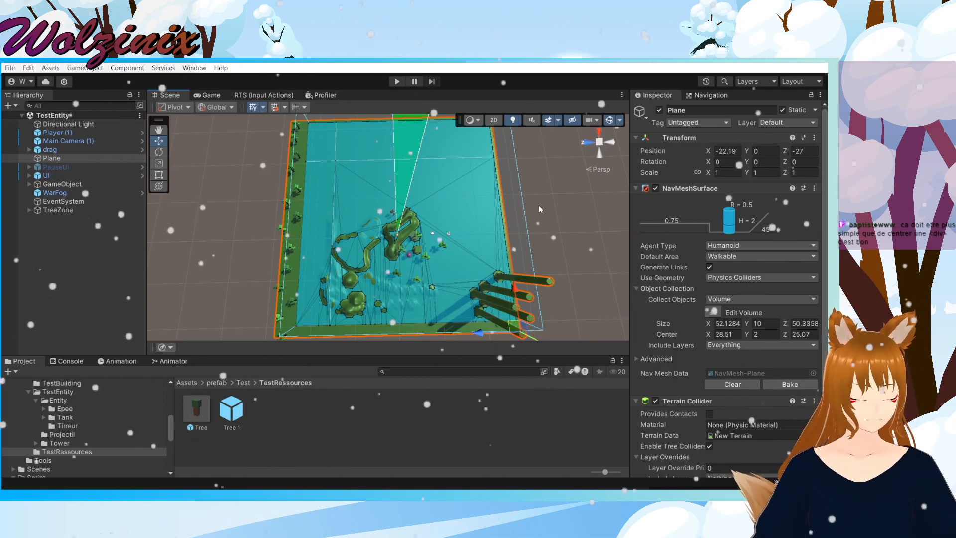
{"action": "left_click", "coordinate": [565, 232]}
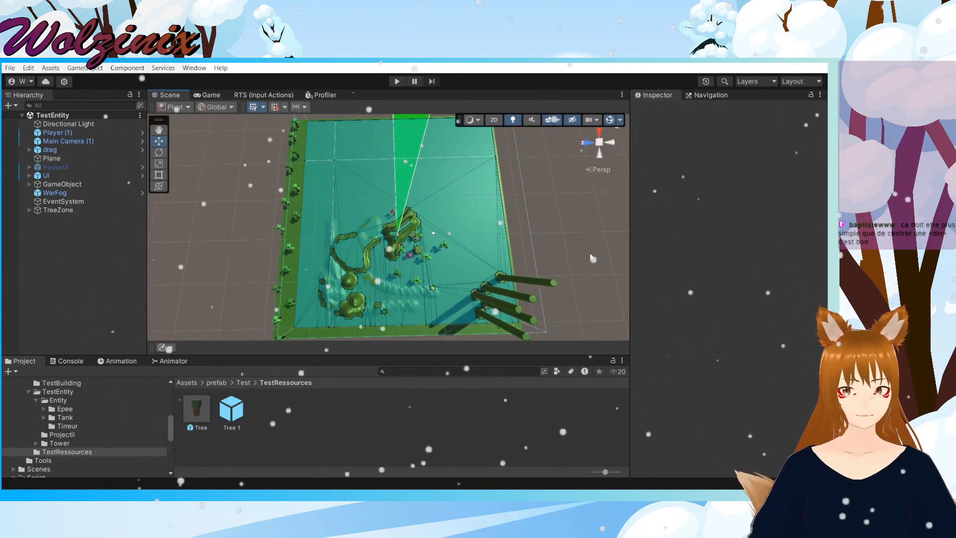
Step: Switch to Visual Studio and review CameraControl.cs from SetLimitation up to the field declarations and the Start method
{"action": "key", "text": "alt+Tab"}
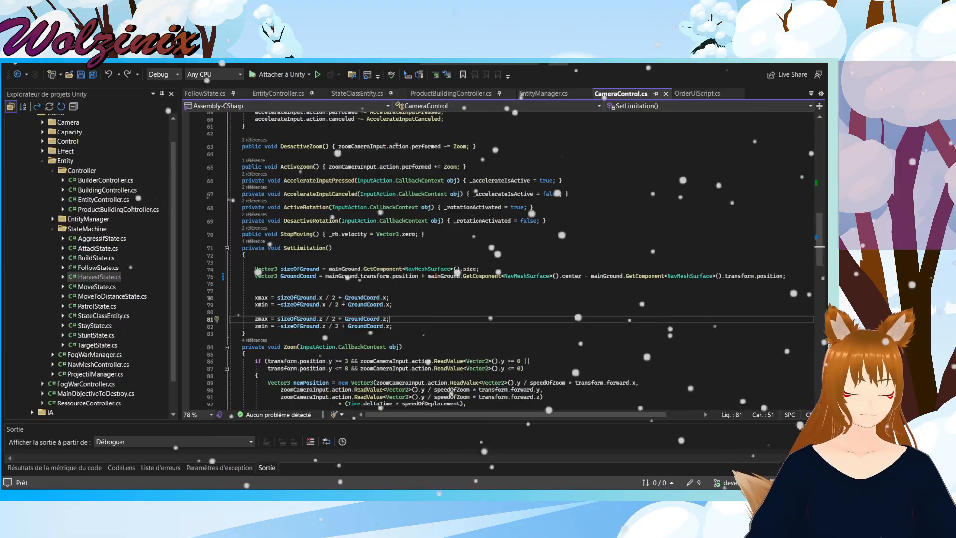
{"action": "left_click", "coordinate": [631, 490]}
{"action": "key", "text": "alt+Tab"}
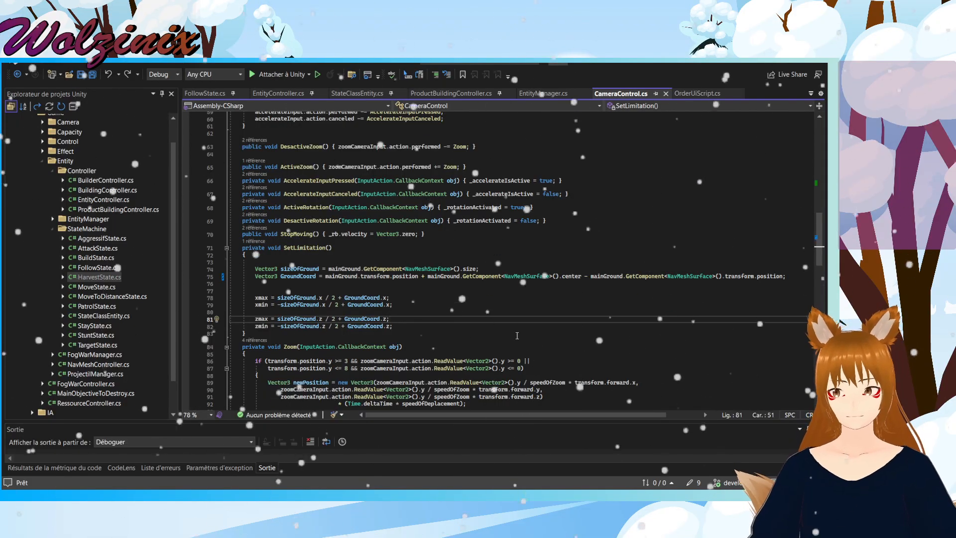
{"action": "scroll", "coordinate": [517, 335], "scroll_direction": "up", "scroll_amount": 12}
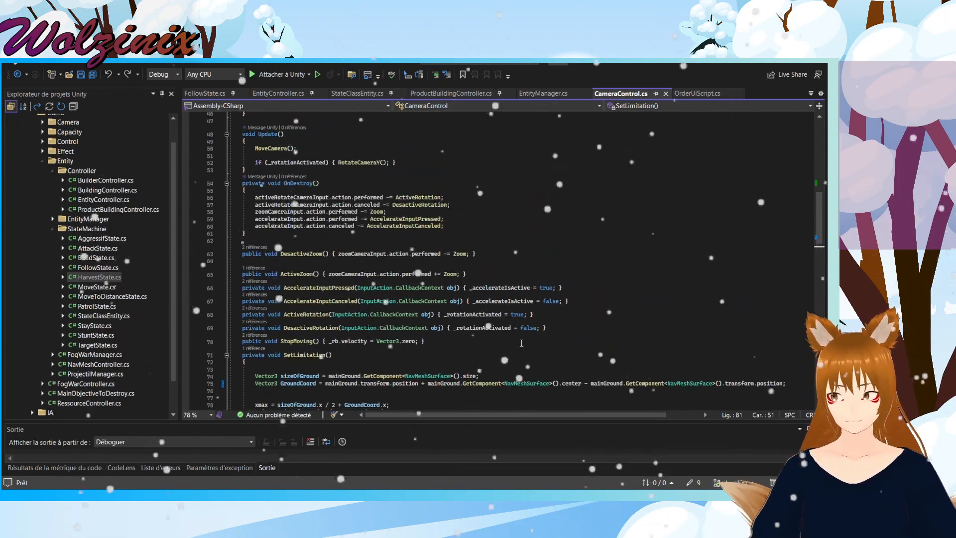
{"action": "scroll", "coordinate": [526, 356], "scroll_direction": "up", "scroll_amount": 7}
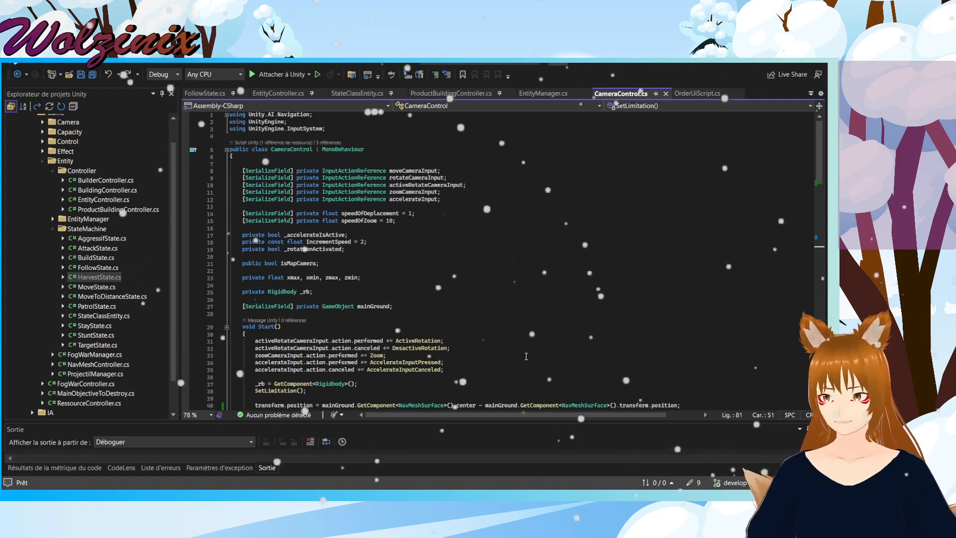
{"action": "scroll", "coordinate": [526, 356], "scroll_direction": "down", "scroll_amount": 8}
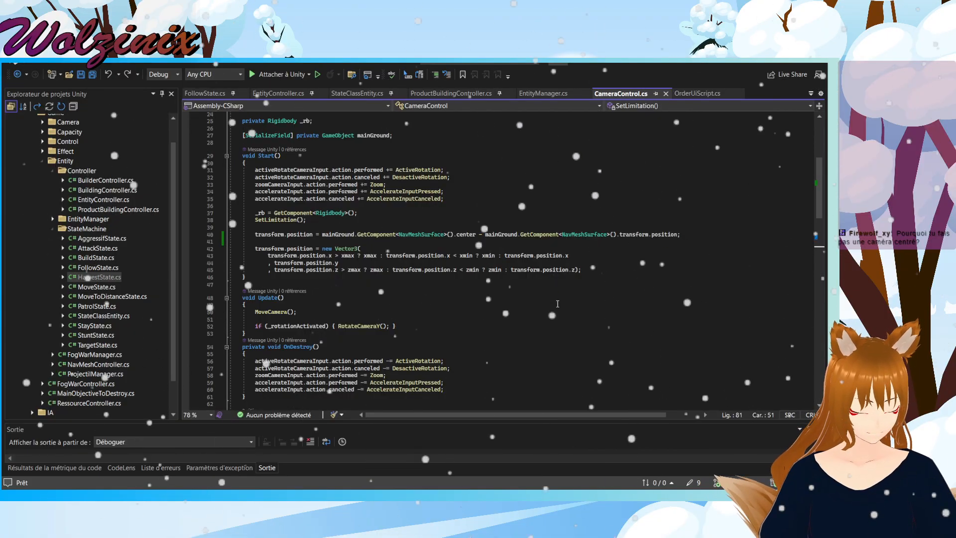
Step: Return to Unity, select the Plane, and inspect its NavMeshSurface volume against the terrain from a lower angle
{"action": "key", "text": "alt+Tab"}
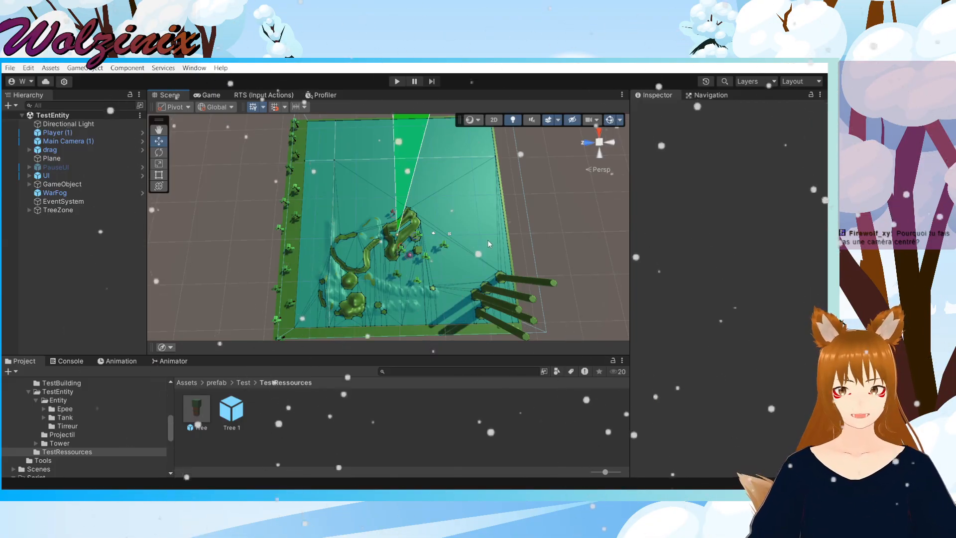
{"action": "left_click", "coordinate": [509, 251]}
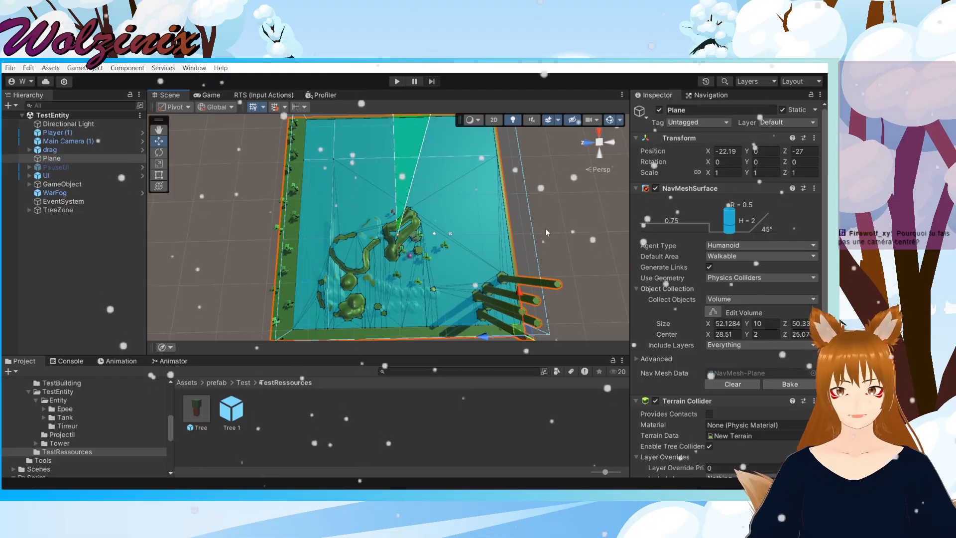
{"action": "left_click_drag", "start_coordinate": [545, 228], "coordinate": [546, 244], "text": "alt"}
{"action": "left_click_drag", "start_coordinate": [536, 238], "coordinate": [550, 208], "text": "alt"}
{"action": "middle_click_drag", "start_coordinate": [551, 207], "coordinate": [544, 186]}
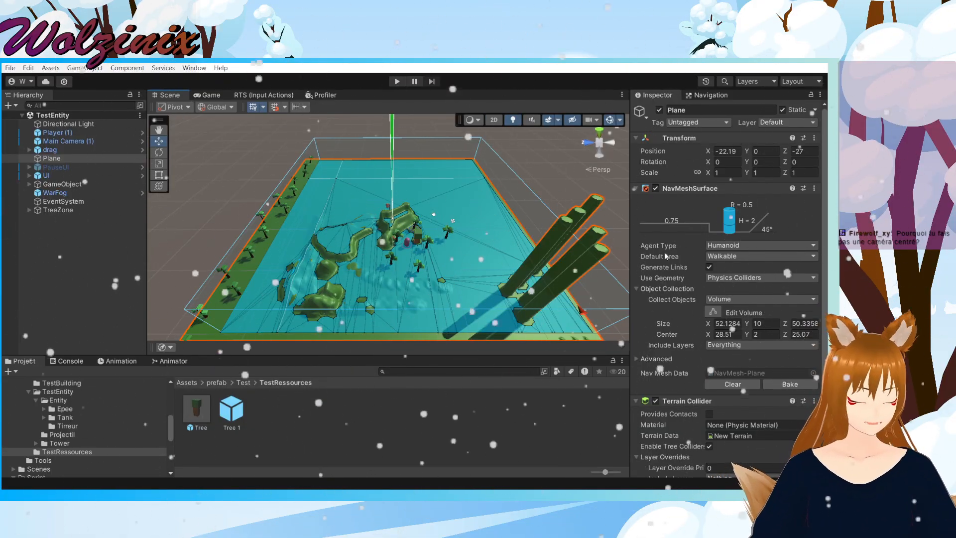
Step: Try setting the NavMeshSurface volume's X and Z size to 0 and undo both changes
{"action": "left_click", "coordinate": [727, 323]}
{"action": "type", "text": "0"}
{"action": "left_click", "coordinate": [803, 323]}
{"action": "type", "text": "0"}
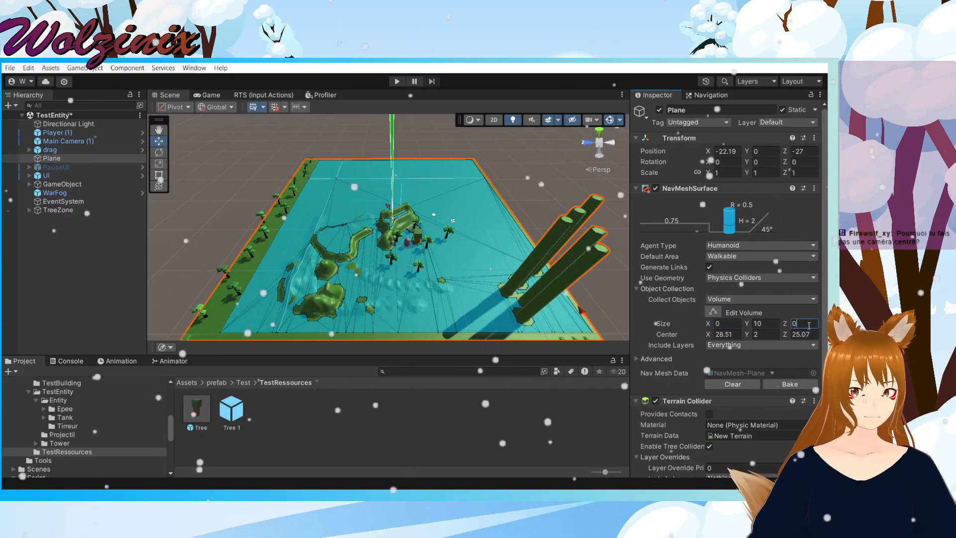
{"action": "key", "text": "ctrl+z"}
{"action": "key", "text": "ctrl+z"}
Step: Try setting the NavMeshSurface volume's X and Z center to 0, inspect the volume's placement, and undo both changes
{"action": "left_click", "coordinate": [727, 334]}
{"action": "type", "text": "0"}
{"action": "left_click", "coordinate": [801, 334]}
{"action": "type", "text": "0"}
{"action": "left_click_drag", "start_coordinate": [518, 193], "coordinate": [442, 216], "text": "alt"}
{"action": "scroll", "coordinate": [457, 214], "scroll_direction": "down", "scroll_amount": 3}
{"action": "key", "text": "ctrl+z"}
{"action": "key", "text": "ctrl+z"}
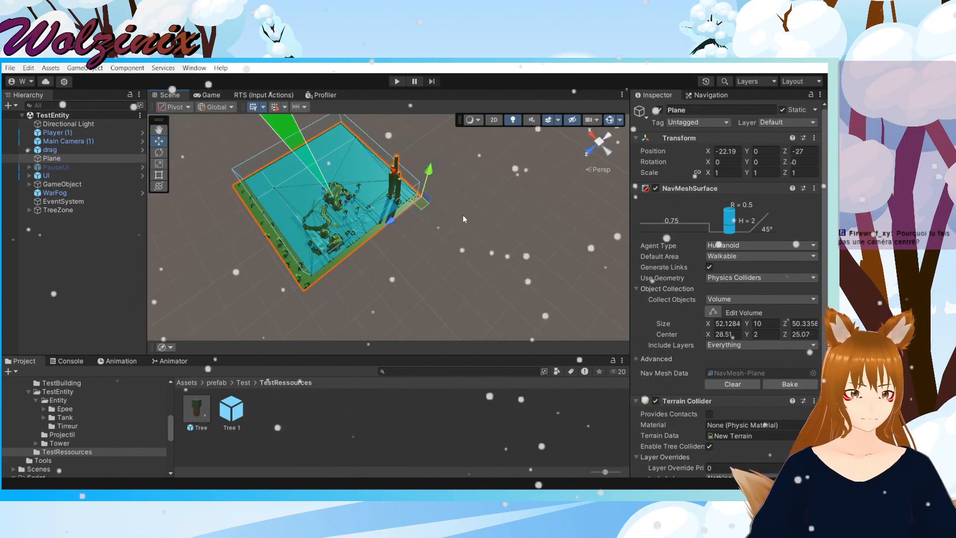
Step: Reselect the Plane, try shifting its X and Z positions in turn, and undo each move
{"action": "left_click", "coordinate": [474, 223]}
{"action": "left_click", "coordinate": [348, 253]}
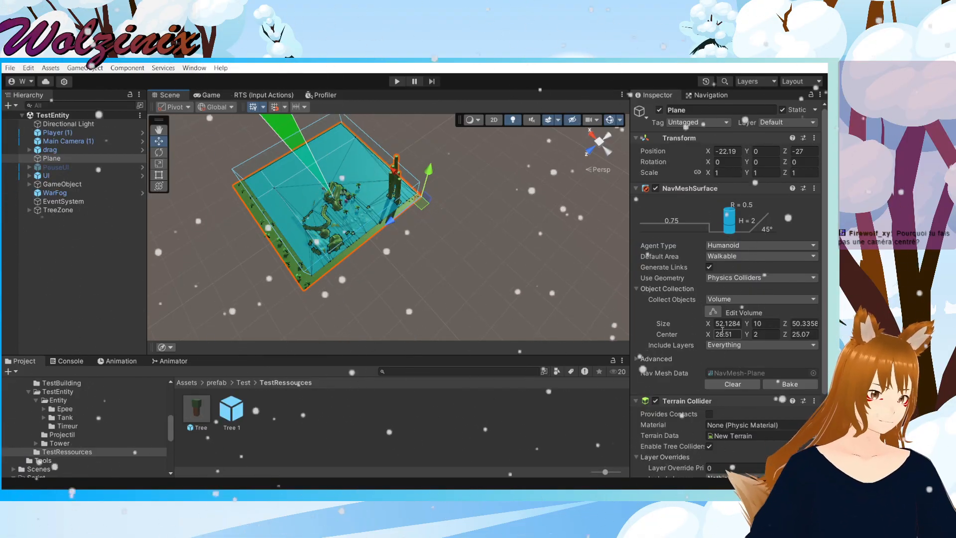
{"action": "left_click_drag", "start_coordinate": [705, 156], "coordinate": [682, 161]}
{"action": "key", "text": "ctrl+z"}
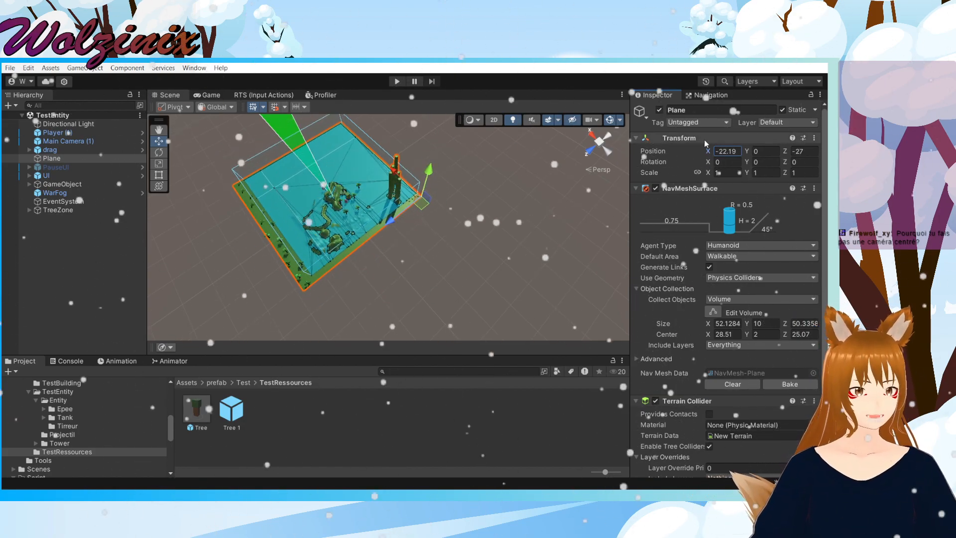
{"action": "left_click_drag", "start_coordinate": [785, 151], "coordinate": [805, 156]}
{"action": "key", "text": "ctrl+z"}
Step: Try sliding the Plane's X position through 32.8 to -50.4 and undo the move
{"action": "left_click_drag", "start_coordinate": [708, 152], "coordinate": [85, 193]}
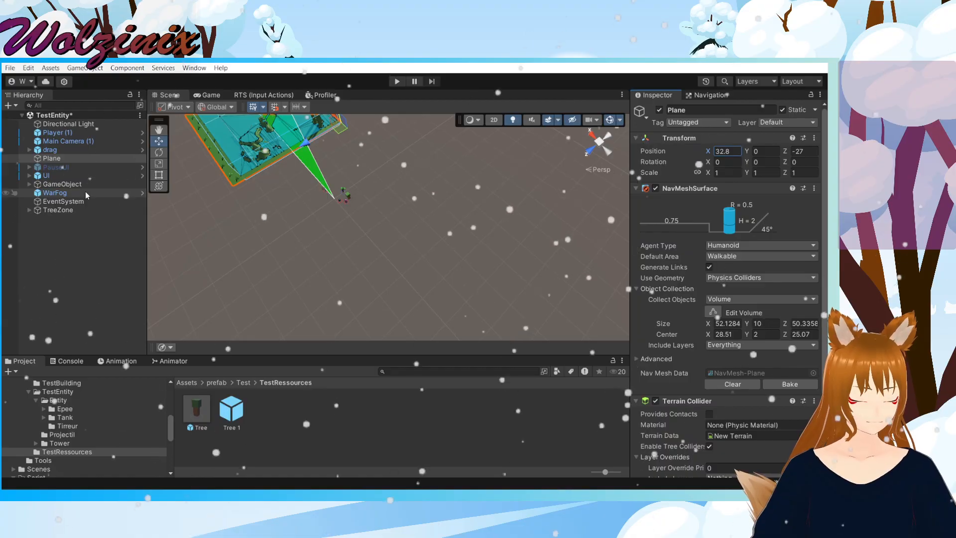
{"action": "left_click_drag", "start_coordinate": [86, 192], "coordinate": [124, 257]}
{"action": "left_click_drag", "start_coordinate": [431, 171], "coordinate": [632, 193]}
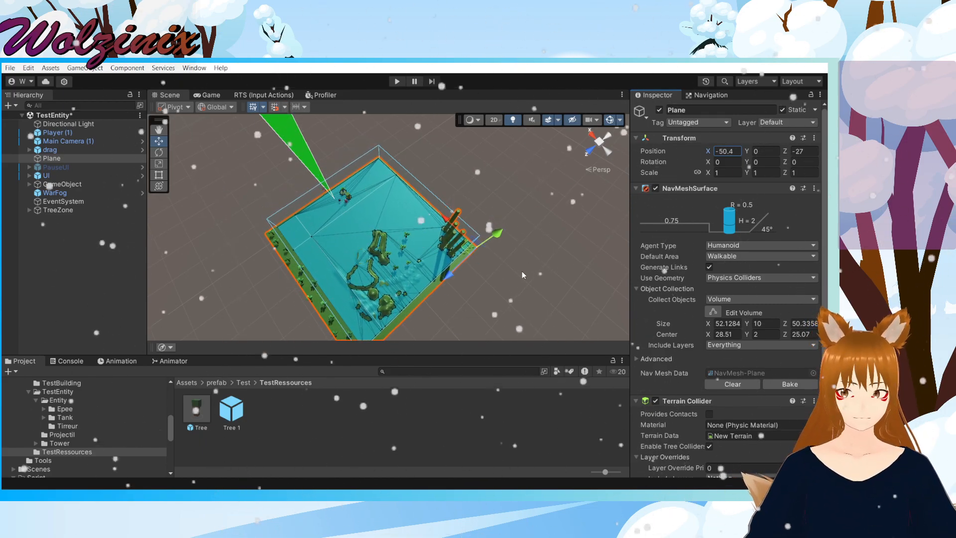
{"action": "key", "text": "ctrl+z"}
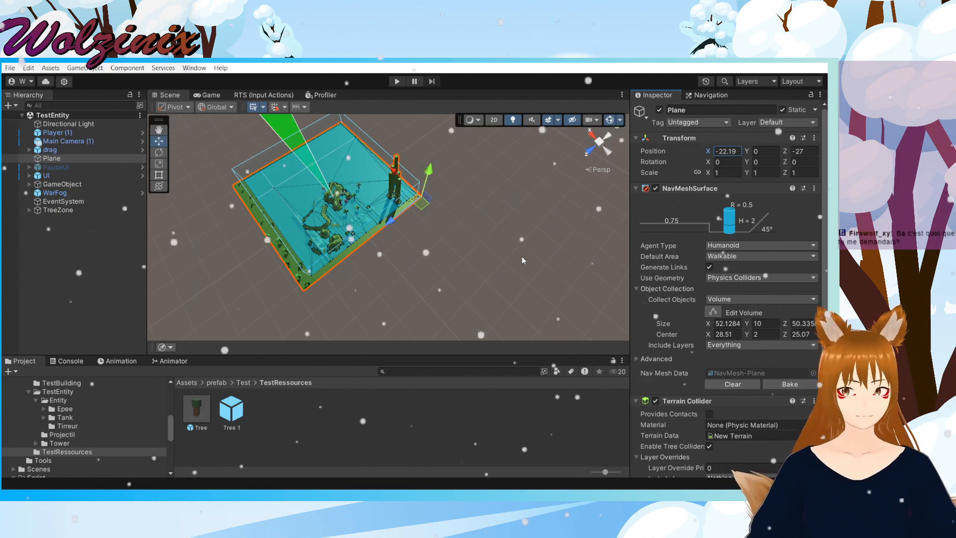
Step: Deselect the Plane and compare the terrain with the navigation volume outline from above
{"action": "left_click", "coordinate": [520, 256]}
{"action": "middle_click_drag", "start_coordinate": [521, 255], "coordinate": [448, 261]}
{"action": "middle_click_drag", "start_coordinate": [334, 199], "coordinate": [489, 250]}
{"action": "left_click_drag", "start_coordinate": [489, 250], "coordinate": [435, 282], "text": "alt"}
{"action": "middle_click_drag", "start_coordinate": [435, 281], "coordinate": [451, 261]}
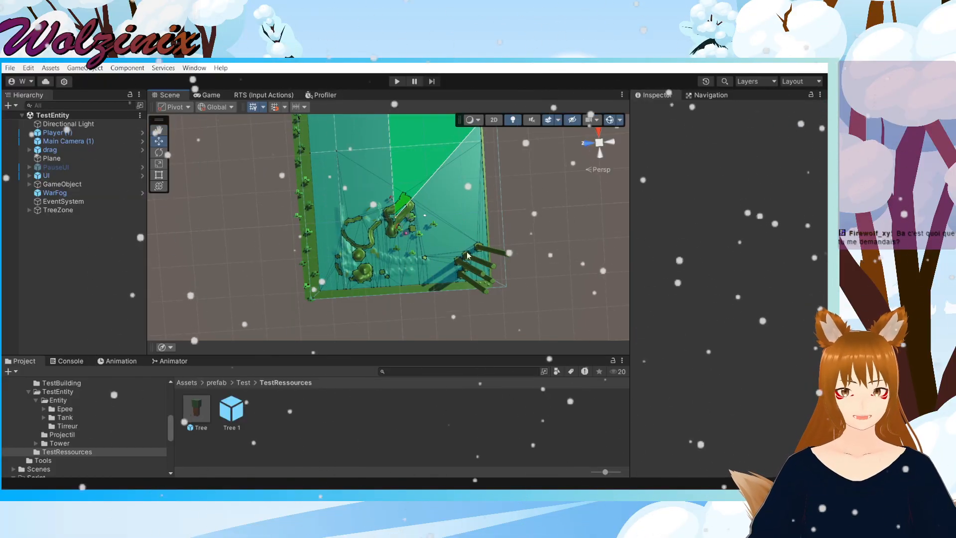
{"action": "middle_click_drag", "start_coordinate": [428, 148], "coordinate": [431, 190]}
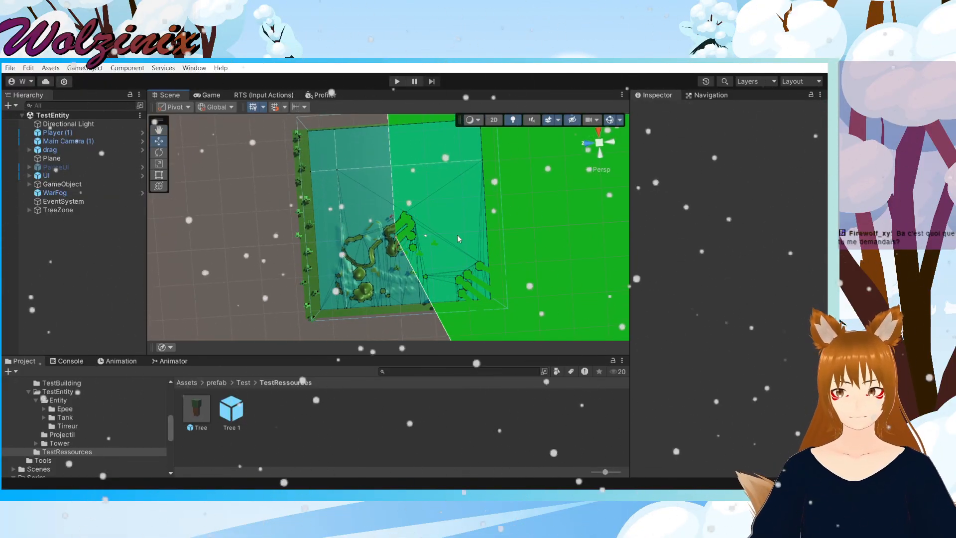
Step: Look at the scene from far away, then select the Plane and focus the Scene view on it
{"action": "scroll", "coordinate": [458, 235], "scroll_direction": "down", "scroll_amount": 10}
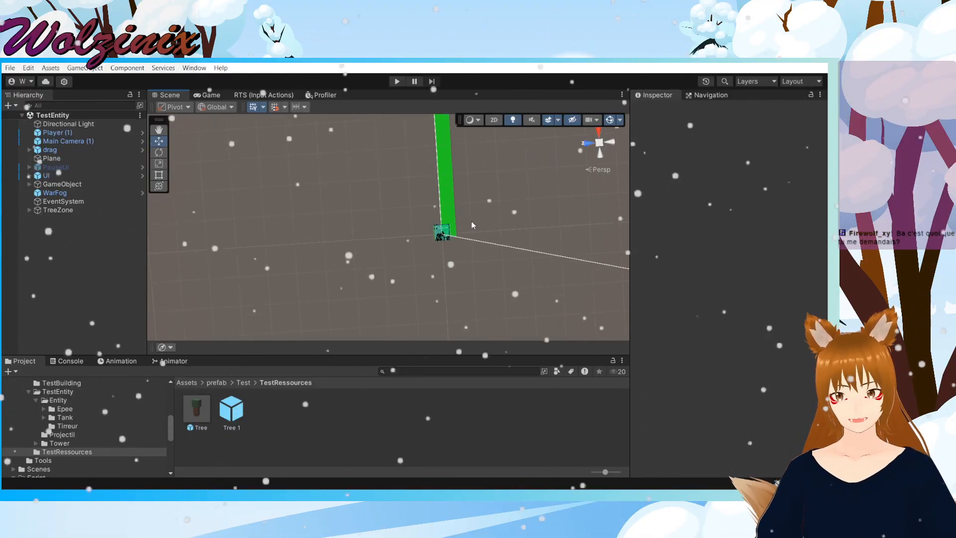
{"action": "right_click_drag", "start_coordinate": [478, 216], "coordinate": [548, 319]}
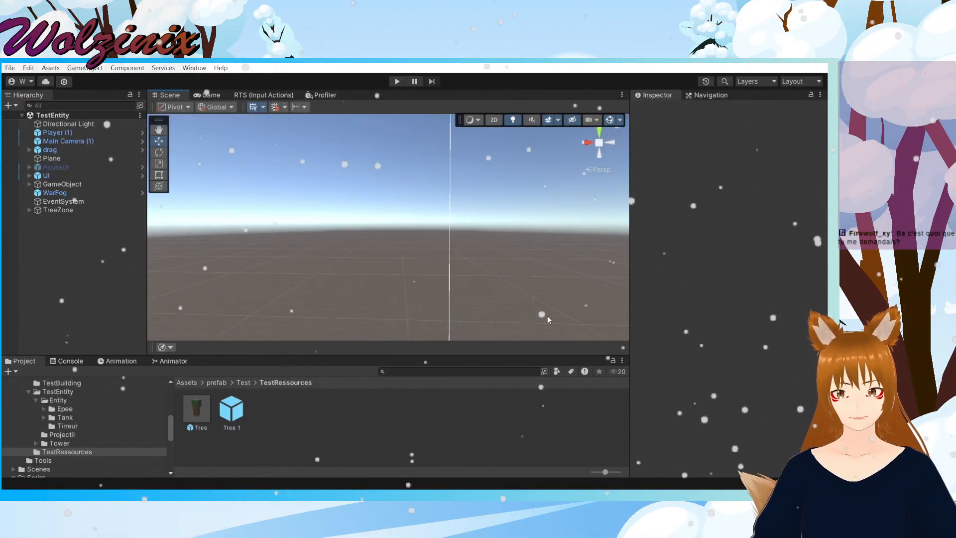
{"action": "double_click", "coordinate": [71, 157]}
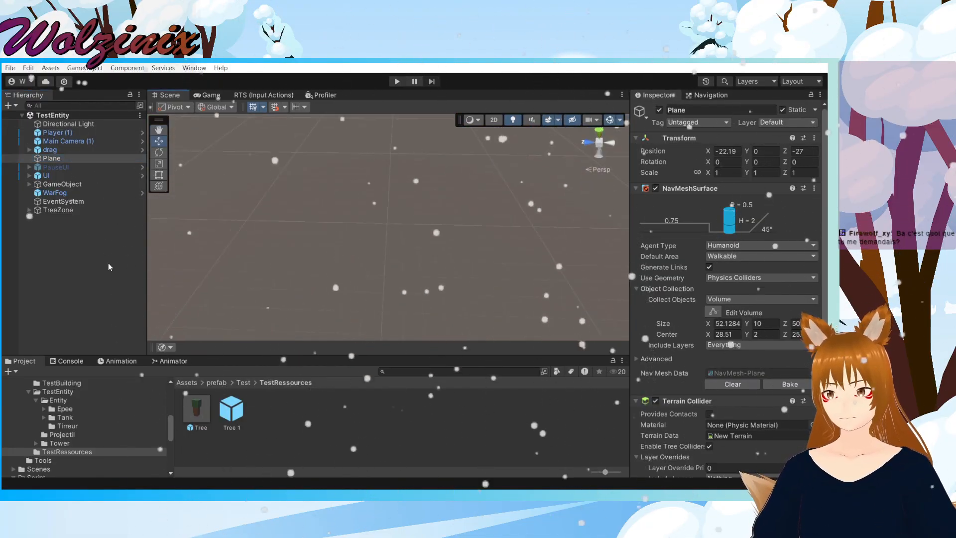
Step: Compare the terrain with the navigation volume outline from above, then reselect the Plane
{"action": "double_click", "coordinate": [79, 157]}
{"action": "left_click", "coordinate": [479, 235]}
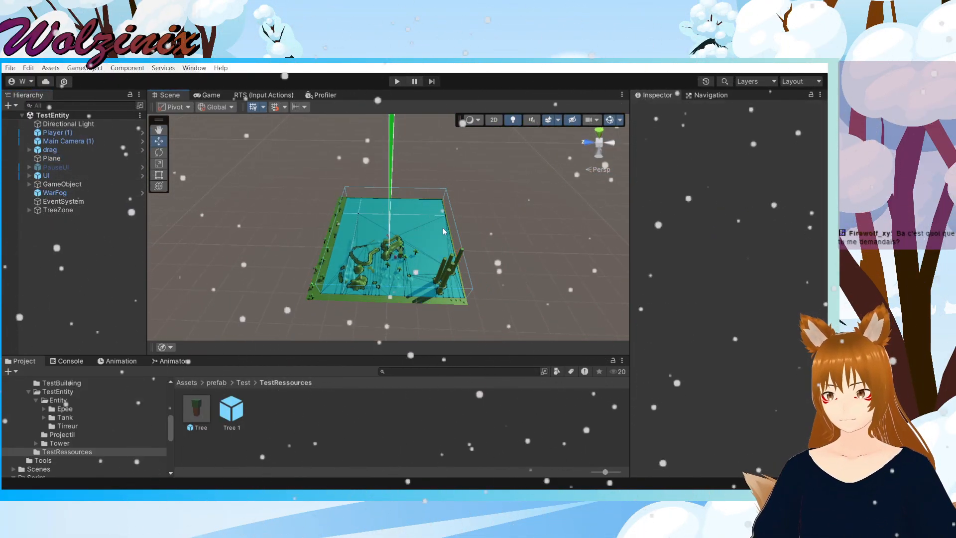
{"action": "scroll", "coordinate": [479, 231], "scroll_direction": "up", "scroll_amount": 6}
{"action": "right_click_drag", "start_coordinate": [398, 228], "coordinate": [380, 323]}
{"action": "scroll", "coordinate": [393, 257], "scroll_direction": "down", "scroll_amount": 8}
{"action": "middle_click_drag", "start_coordinate": [390, 174], "coordinate": [440, 186]}
{"action": "left_click", "coordinate": [440, 187]}
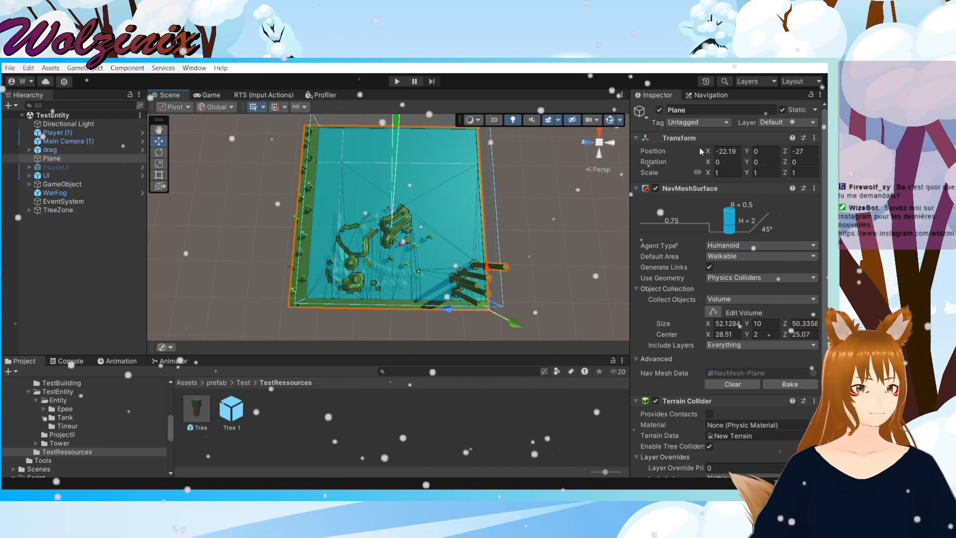
Step: Try setting both the Plane's X position and its NavMeshSurface center X to 0, and undo both changes
{"action": "left_click", "coordinate": [719, 148]}
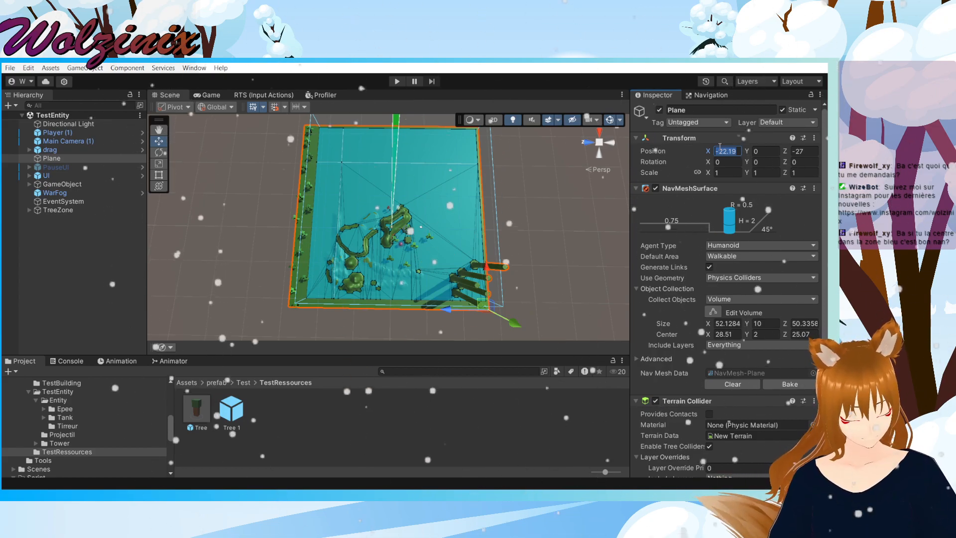
{"action": "type", "text": "00"}
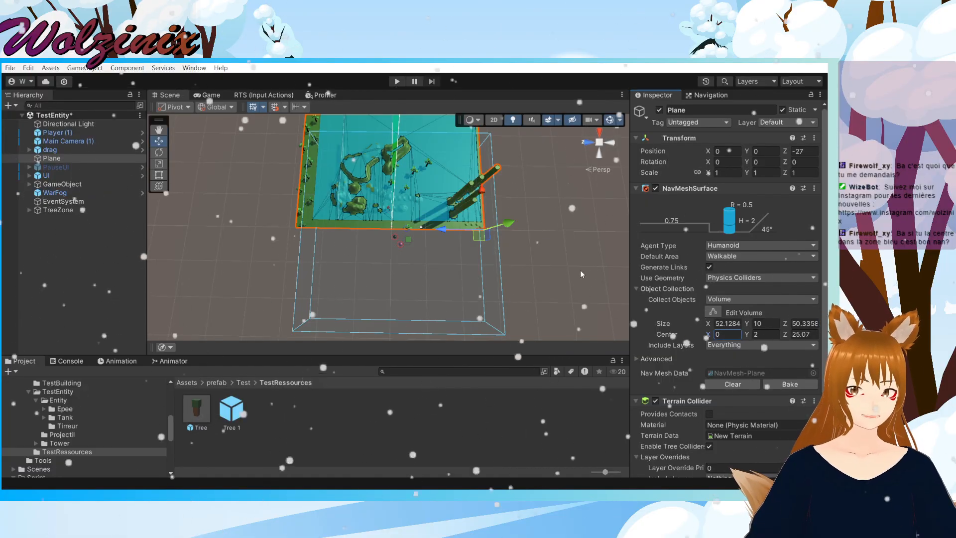
{"action": "scroll", "coordinate": [583, 278], "scroll_direction": "up", "scroll_amount": 5}
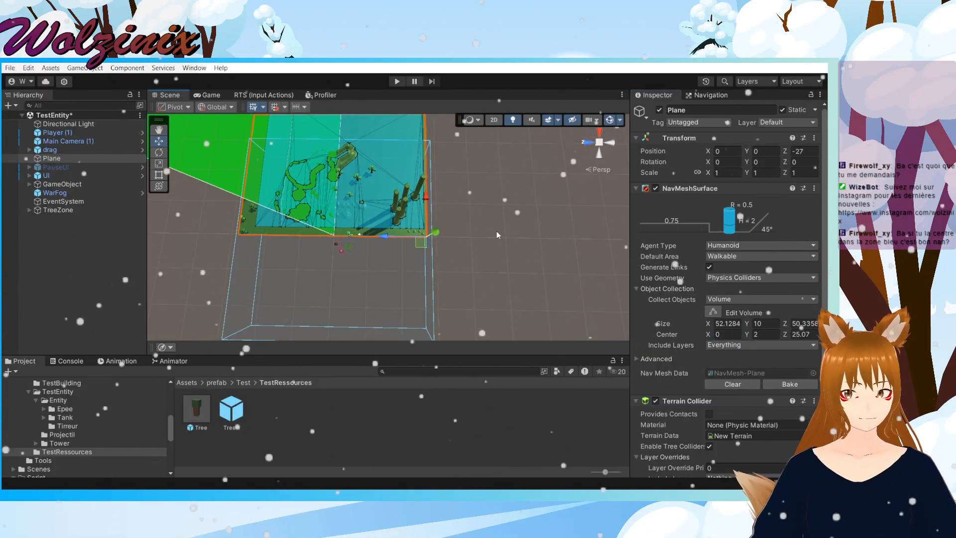
{"action": "key", "text": "ctrl+z"}
{"action": "key", "text": "ctrl+z"}
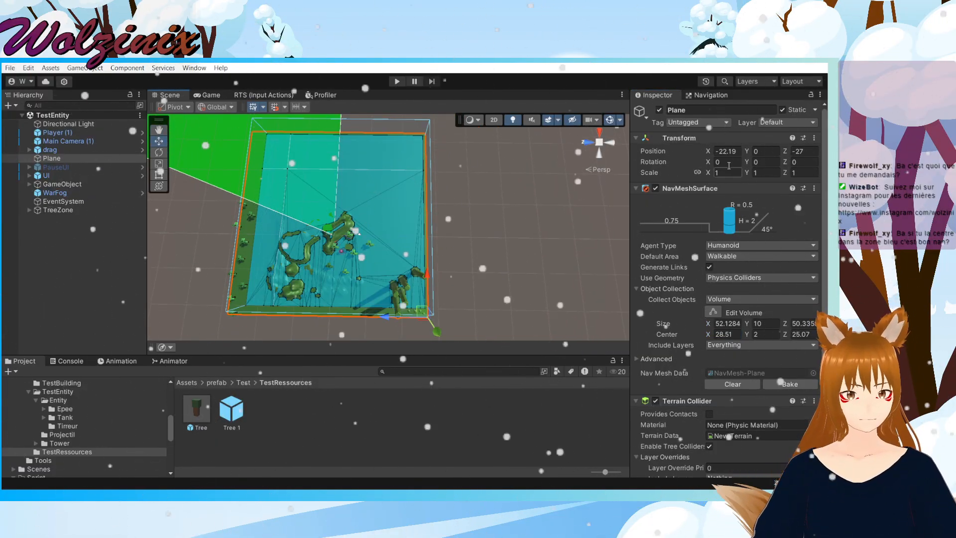
Step: Try setting only the Plane's X position to 0 and undo the change
{"action": "mouse_move", "coordinate": [710, 149]}
{"action": "left_mouse_down"}
{"action": "mouse_move", "coordinate": [786, 169]}
{"action": "mouse_move", "coordinate": [706, 152]}
{"action": "left_mouse_up"}
{"action": "left_click", "coordinate": [726, 152]}
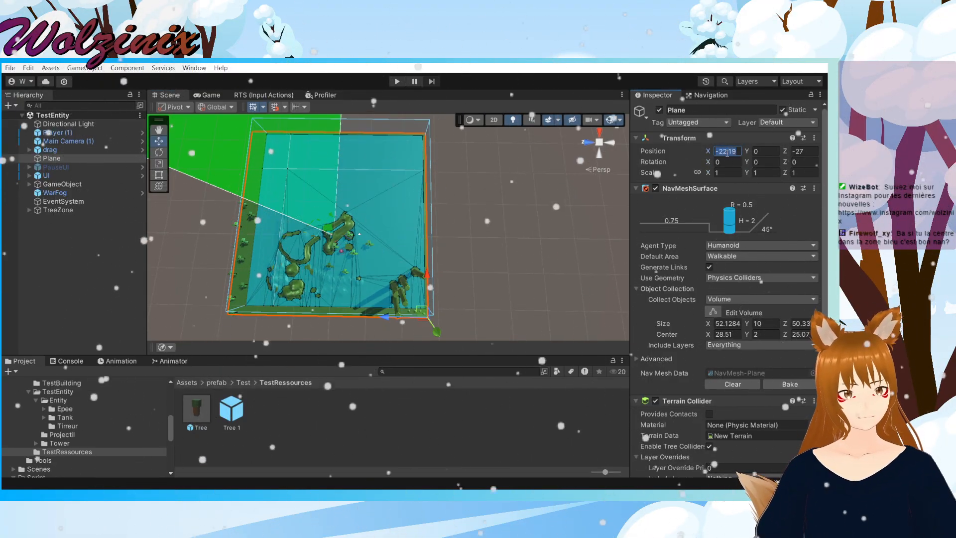
{"action": "type", "text": "0"}
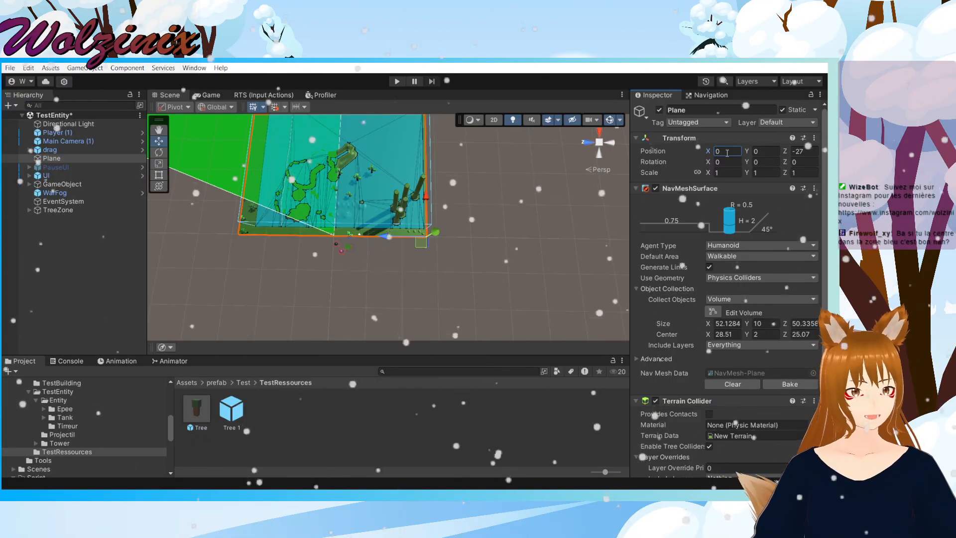
{"action": "key", "text": "ctrl+z"}
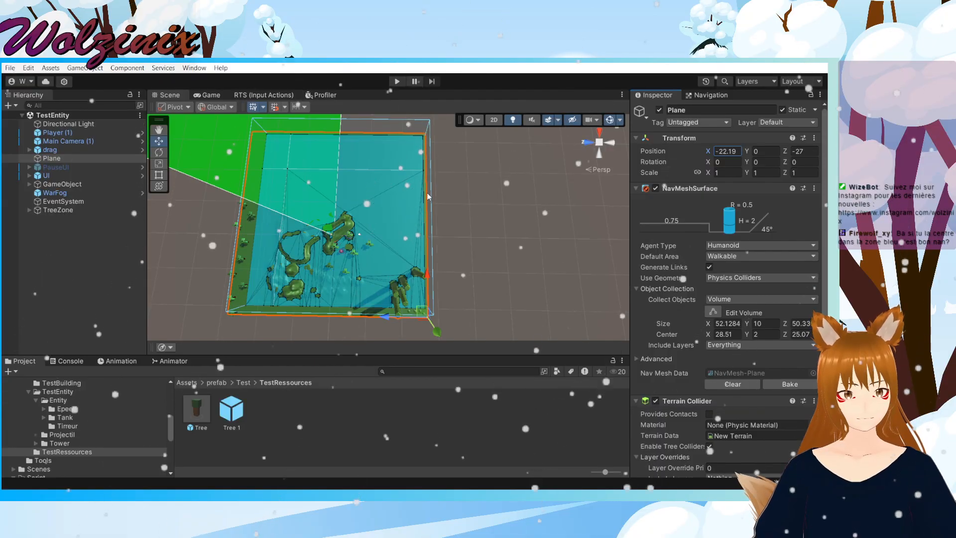
Step: Try setting only the NavMeshSurface's center X to 0 and undo the change
{"action": "type", "text": "0"}
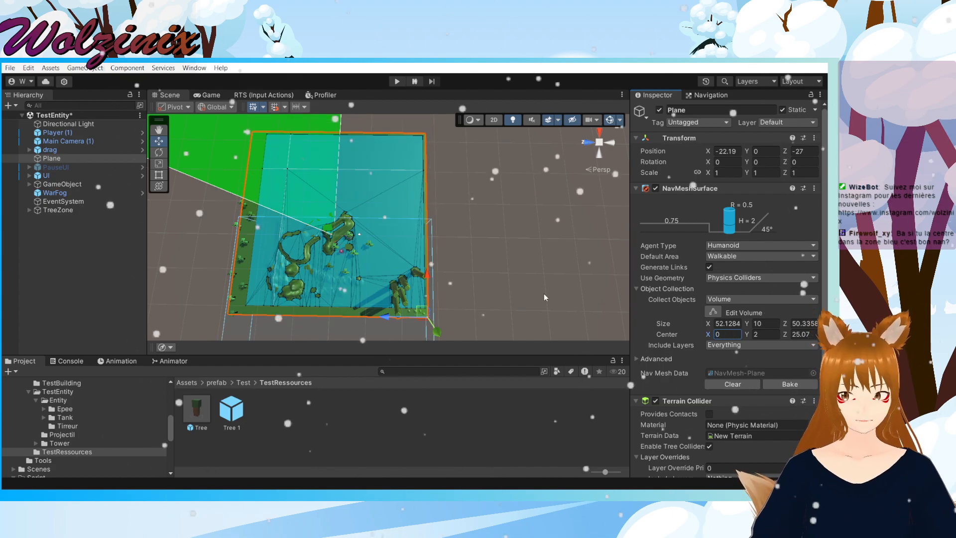
{"action": "scroll", "coordinate": [505, 202], "scroll_direction": "down", "scroll_amount": 5}
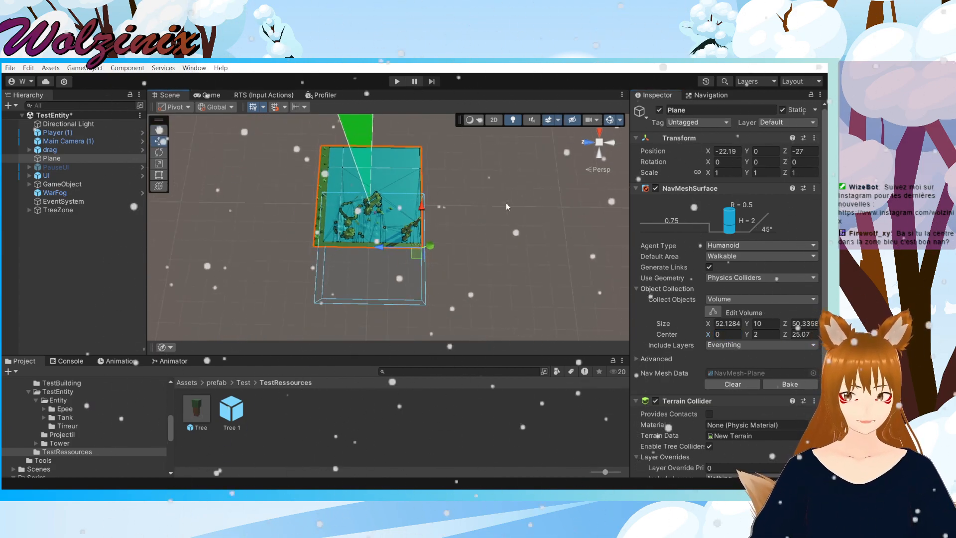
{"action": "key", "text": "ctrl+z"}
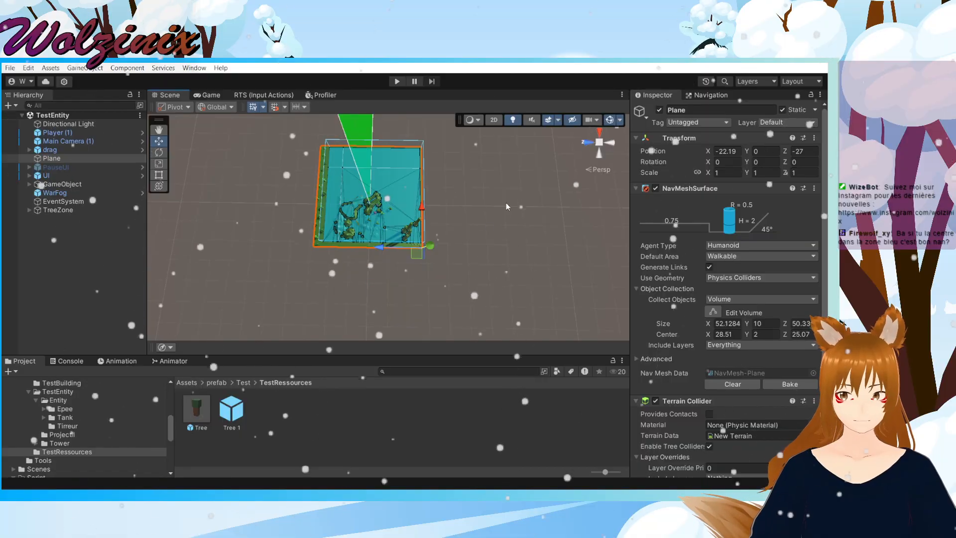
{"action": "middle_click_drag", "start_coordinate": [503, 204], "coordinate": [501, 223]}
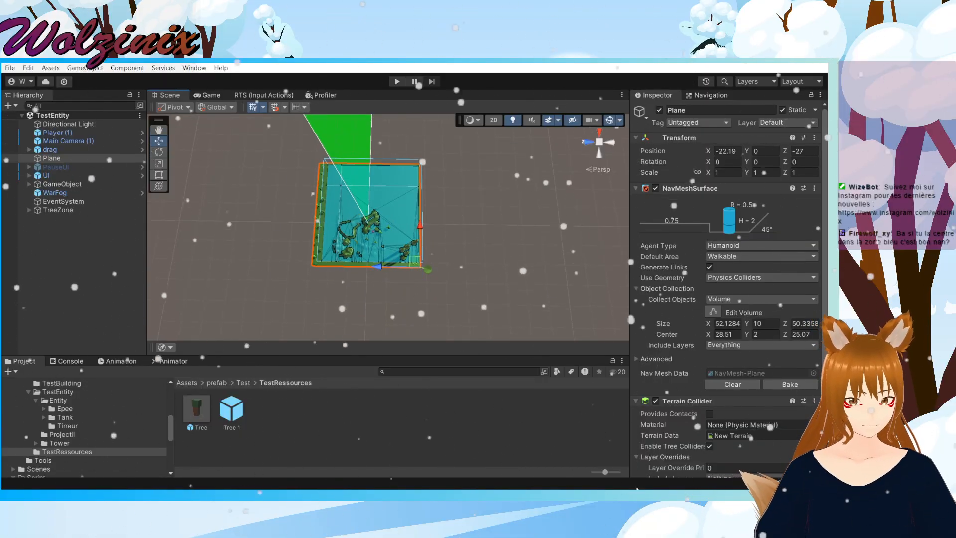
Step: In Visual Studio, move the NavMeshSurface transform.position term to the front of Start()'s camera position expression, followed by a plus sign
{"action": "left_click", "coordinate": [637, 485]}
{"action": "scroll", "coordinate": [485, 371], "scroll_direction": "up", "scroll_amount": 8}
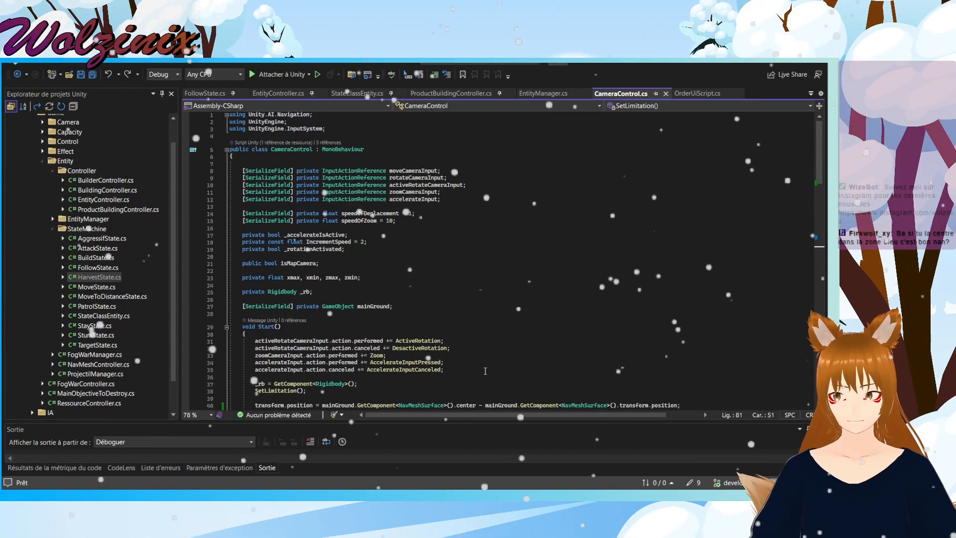
{"action": "scroll", "coordinate": [485, 371], "scroll_direction": "down", "scroll_amount": 7}
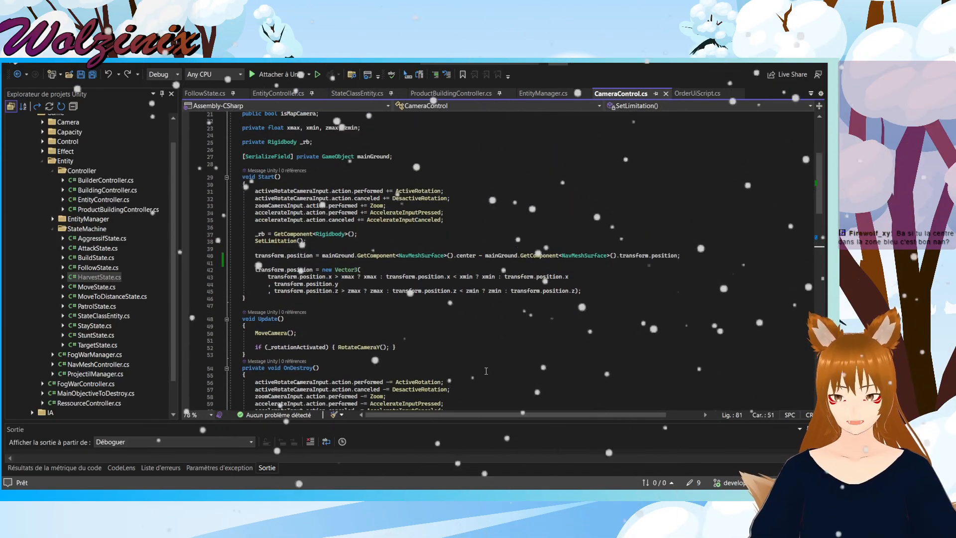
{"action": "scroll", "coordinate": [487, 369], "scroll_direction": "up", "scroll_amount": 1}
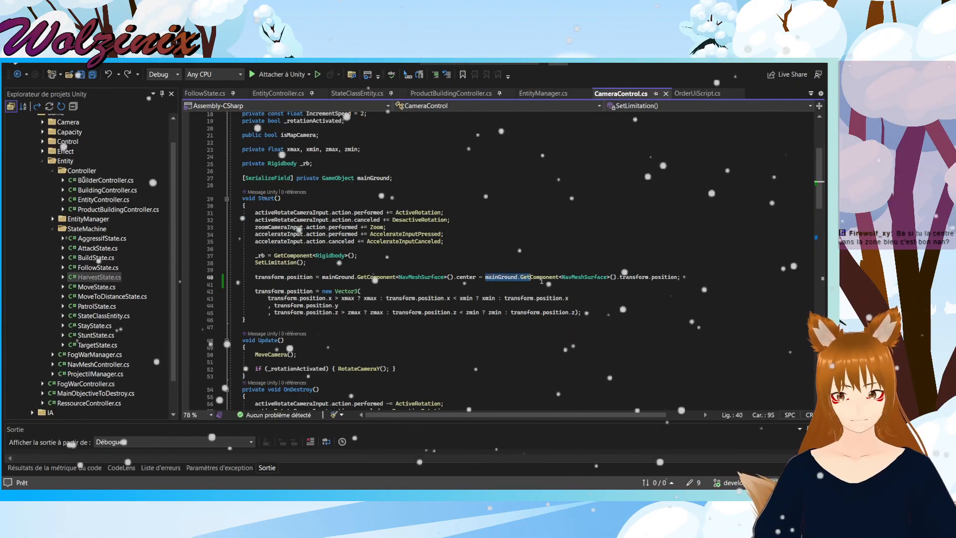
{"action": "left_click_drag", "start_coordinate": [522, 280], "coordinate": [683, 280]}
{"action": "key", "text": "ctrl+x"}
{"action": "left_click", "coordinate": [322, 277]}
{"action": "key", "text": "ctrl+v"}
{"action": "type", "text": "+"}
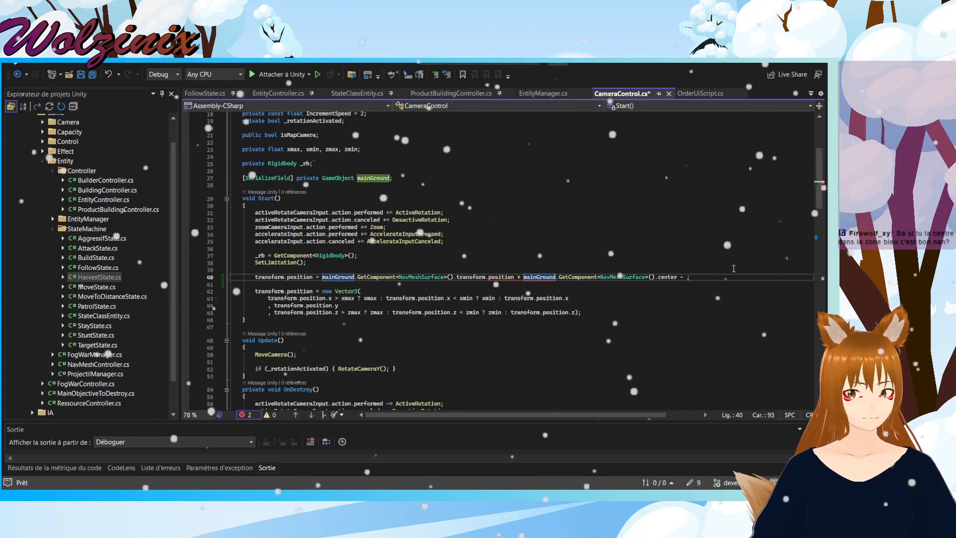
Step: Remove the leftover minus sign at the end of Start()'s camera position expression and save CameraControl.cs
{"action": "left_click", "coordinate": [687, 277]}
{"action": "key", "text": "BackSpace"}
{"action": "key", "text": "BackSpace"}
{"action": "key", "text": "ctrl+s"}
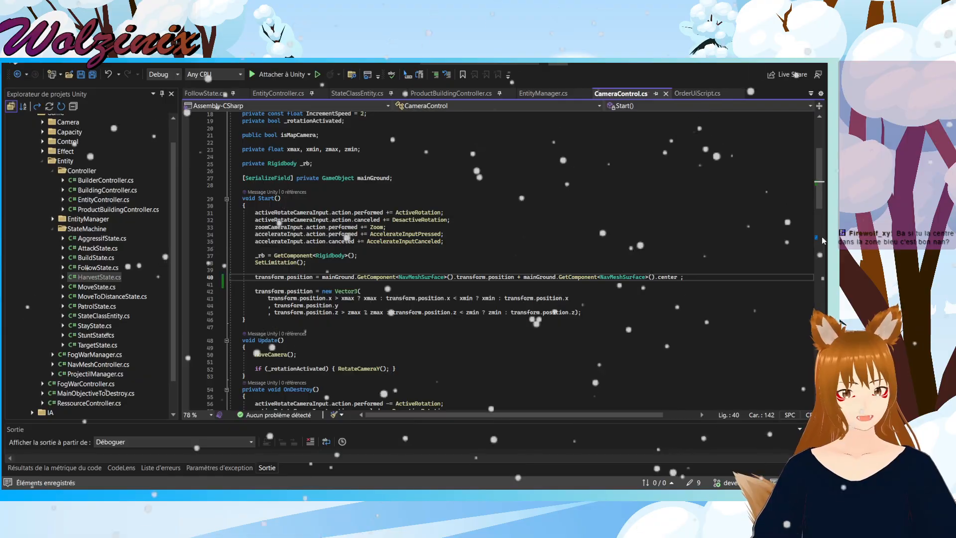
Step: In SetLimitation(), change GroundCoord so the NavMeshSurface transform.position is added before its center instead of subtracted after it
{"action": "scroll", "coordinate": [606, 297], "scroll_direction": "down", "scroll_amount": 17}
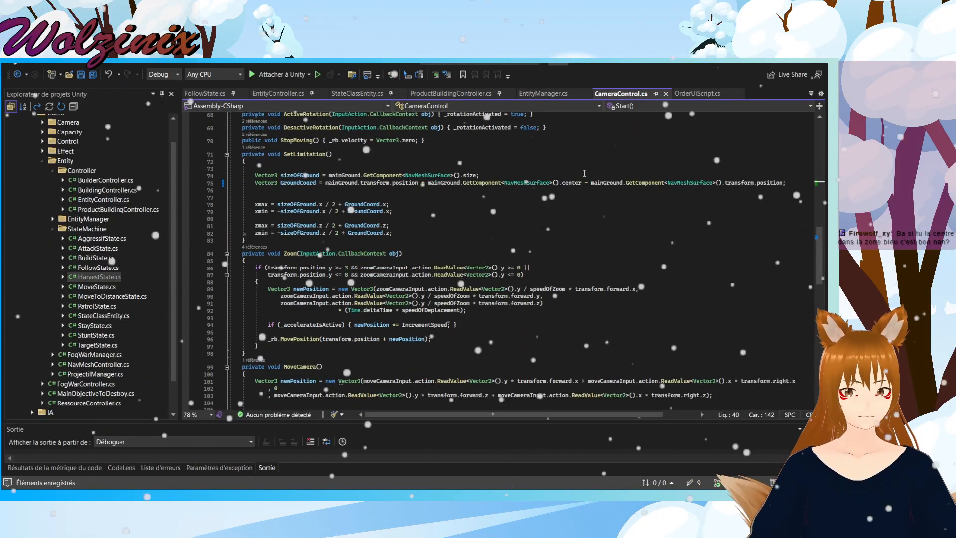
{"action": "left_click_drag", "start_coordinate": [591, 183], "coordinate": [768, 183]}
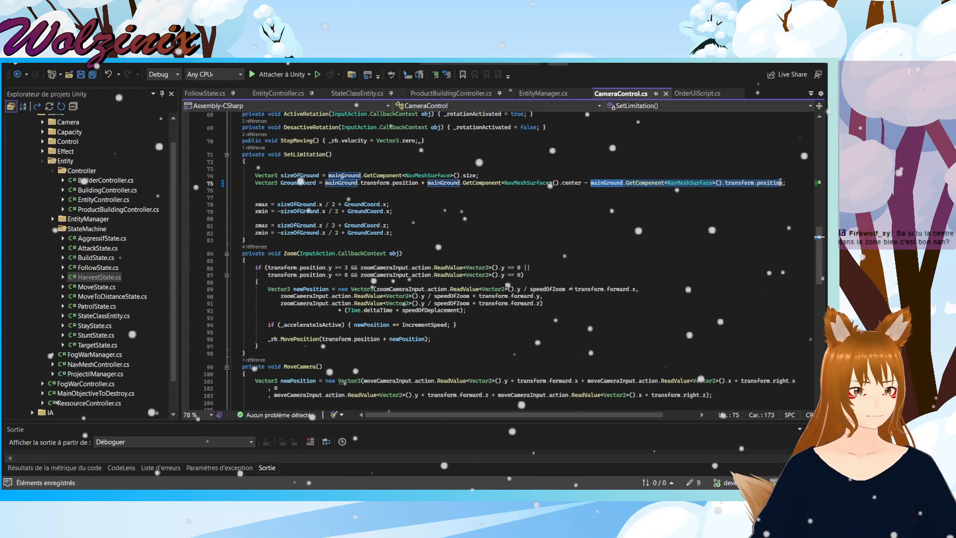
{"action": "key", "text": "BackSpace"}
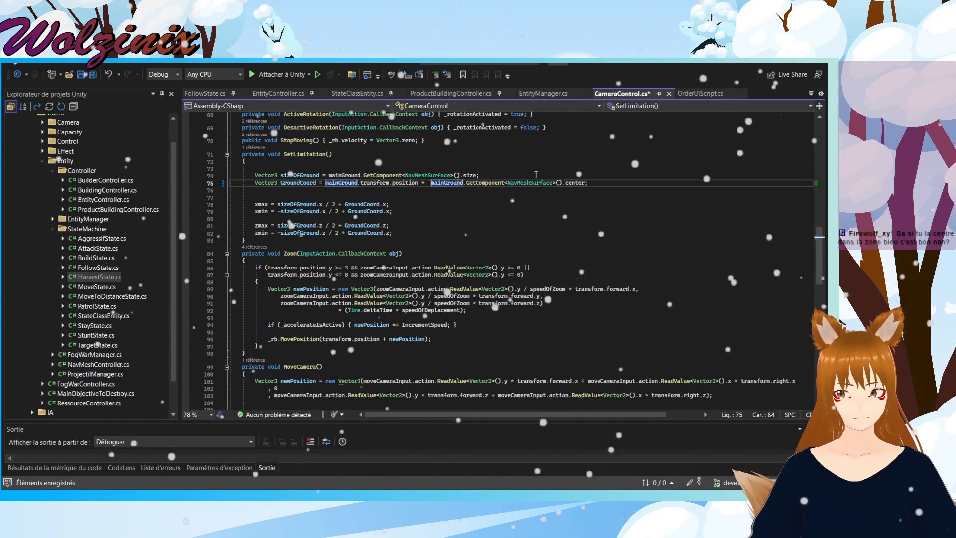
{"action": "key", "text": "ctrl+v"}
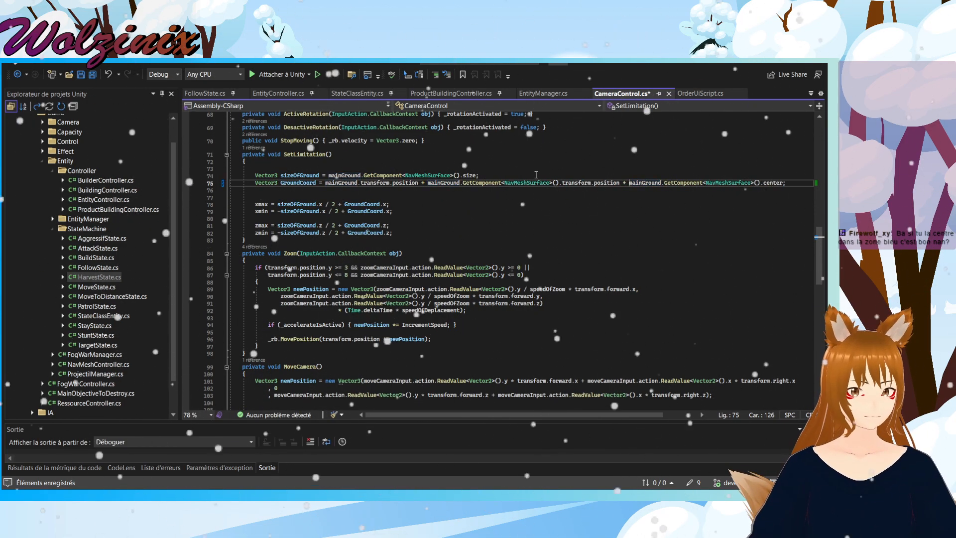
Step: Switch to Unity, run the game, and move and turn the camera past the terrain edge to test its limits
{"action": "key", "text": "alt+Tab"}
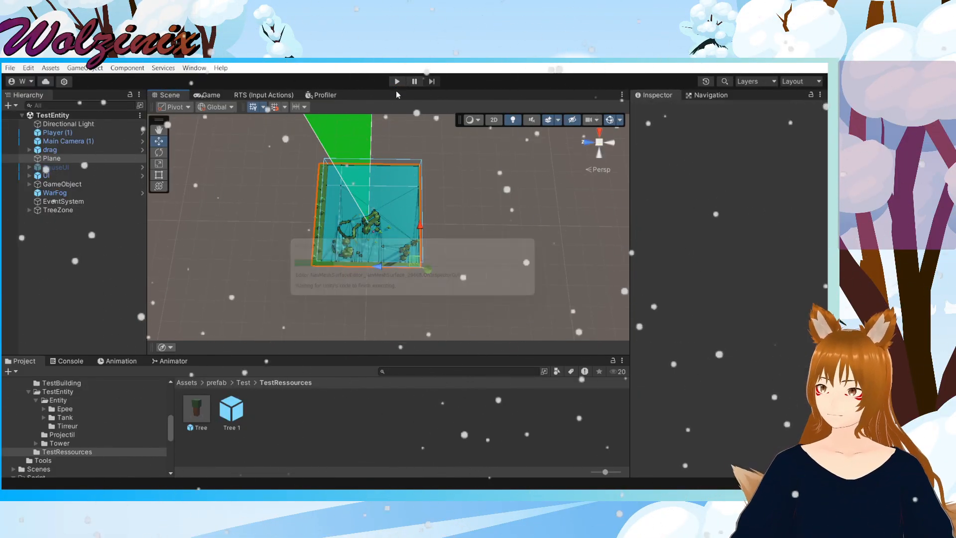
{"action": "left_click", "coordinate": [396, 81]}
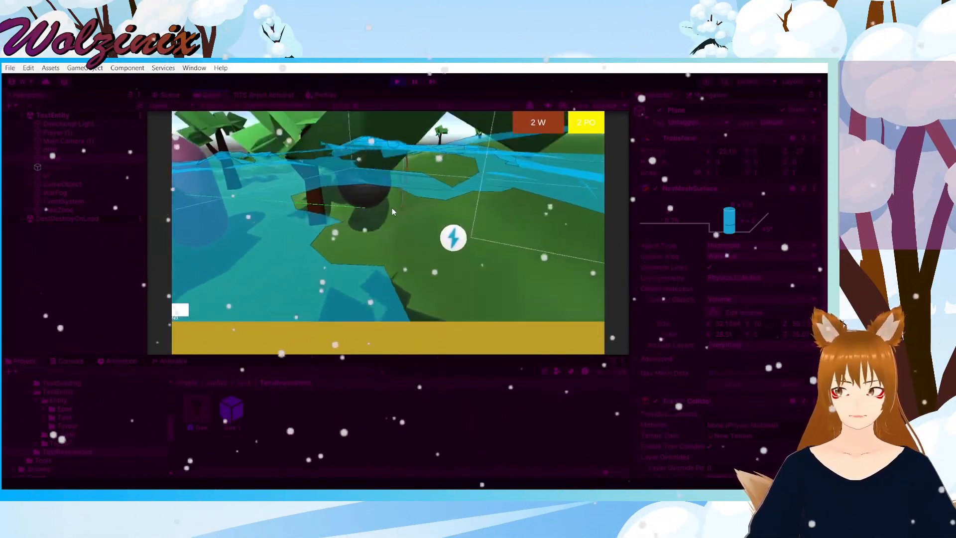
{"action": "key", "text": "q"}
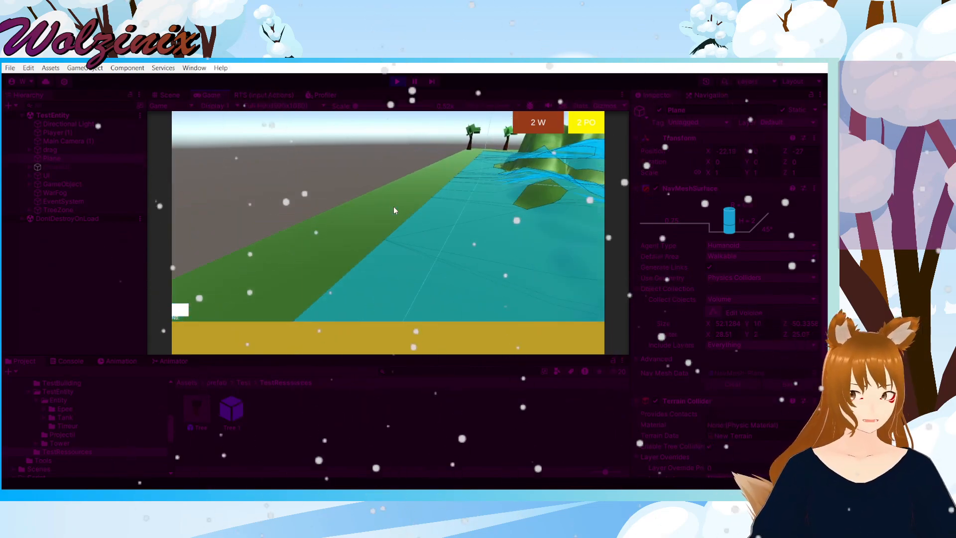
{"action": "key", "text": "e"}
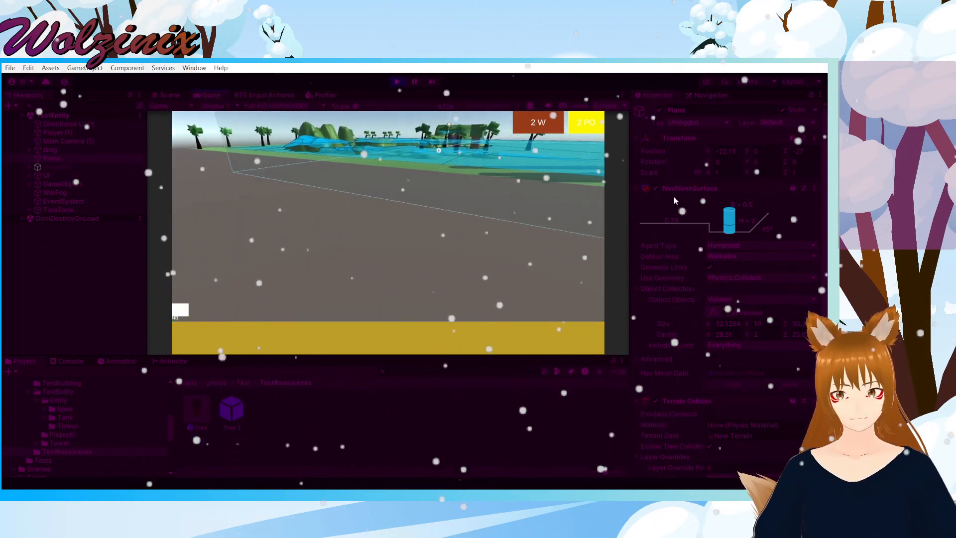
{"action": "key", "text": "q"}
{"action": "key", "text": "e"}
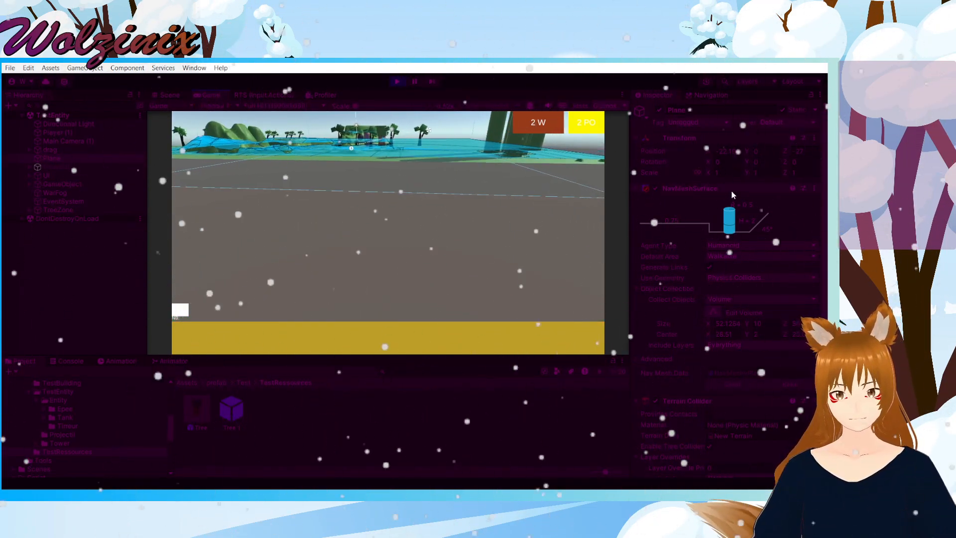
{"action": "key", "text": "e"}
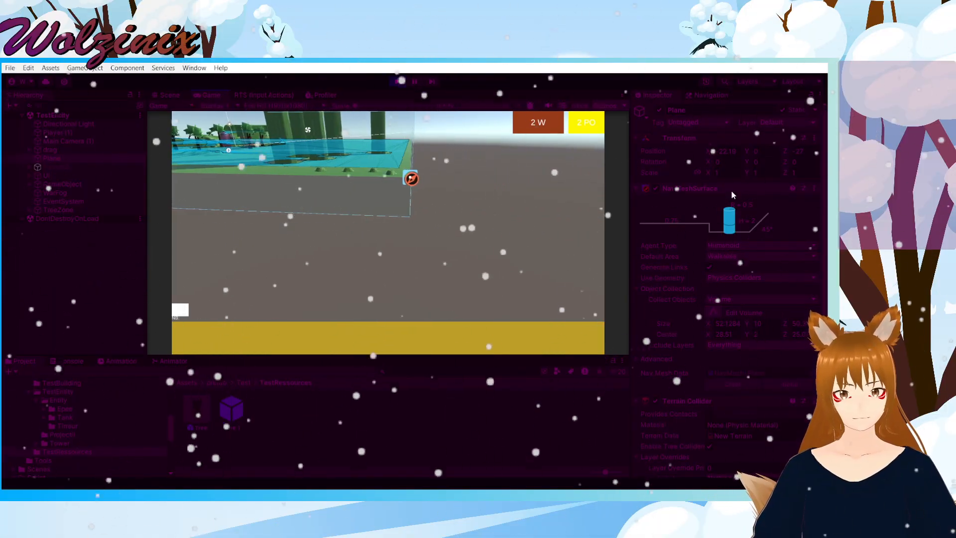
{"action": "key", "text": "e"}
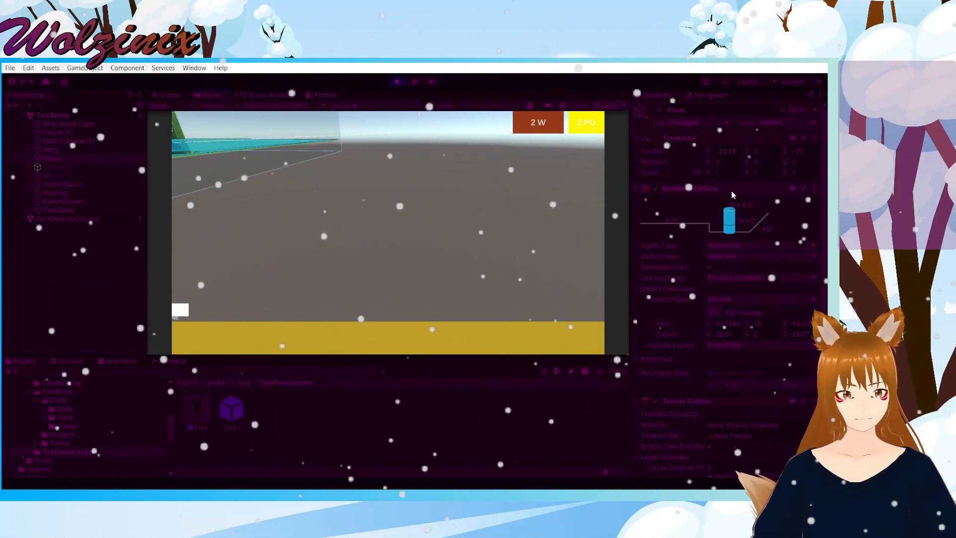
Step: Move the camera around the terrain's outer corner and back across the map to check the remaining limits
{"action": "key", "text": "q"}
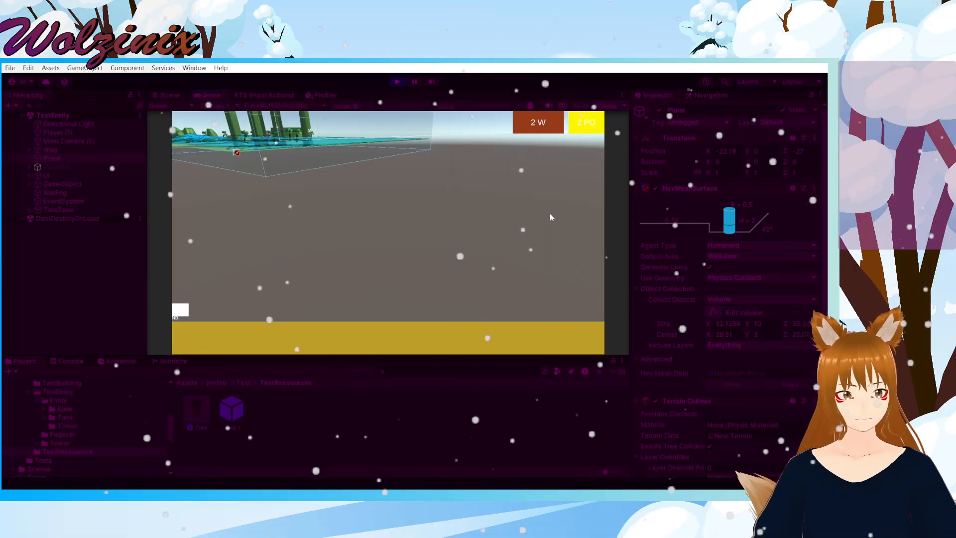
{"action": "key", "text": "q"}
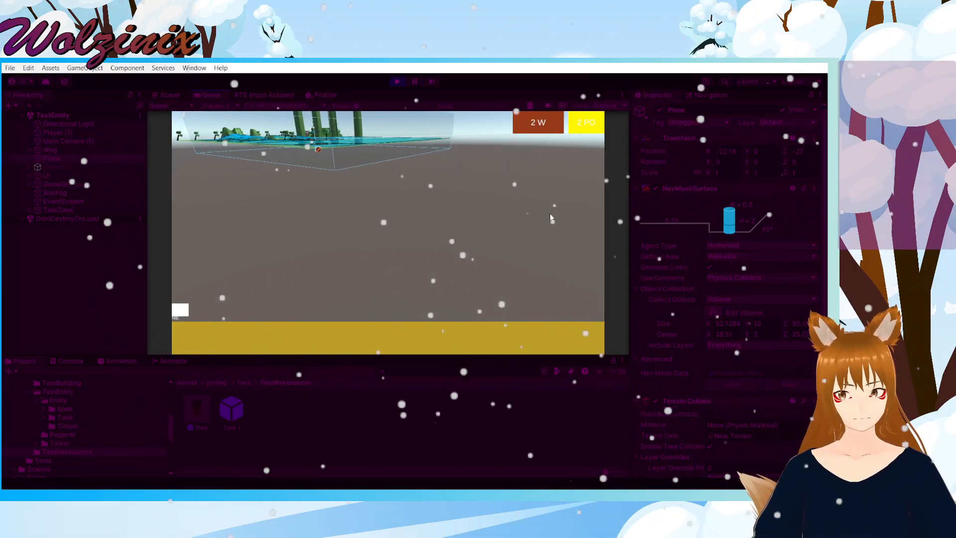
{"action": "key", "text": "q"}
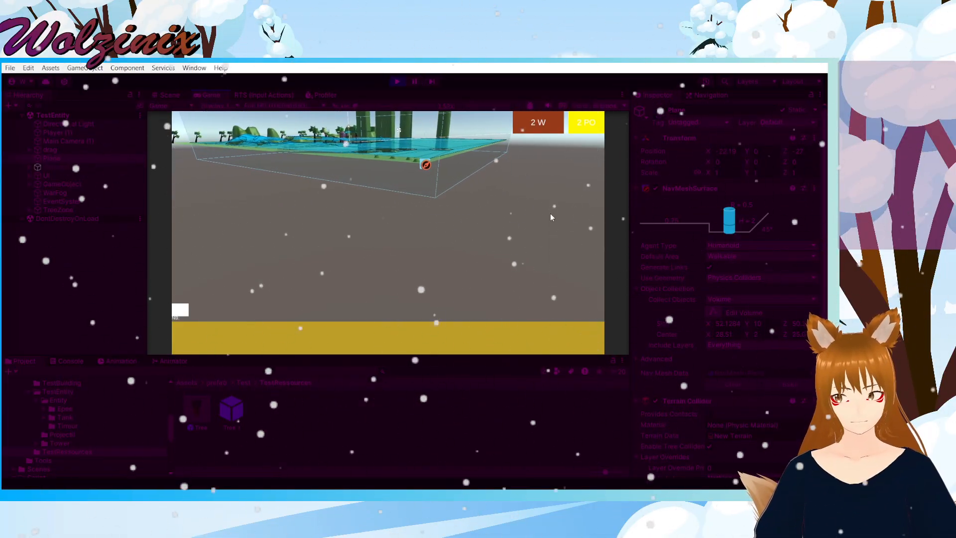
{"action": "key", "text": "q"}
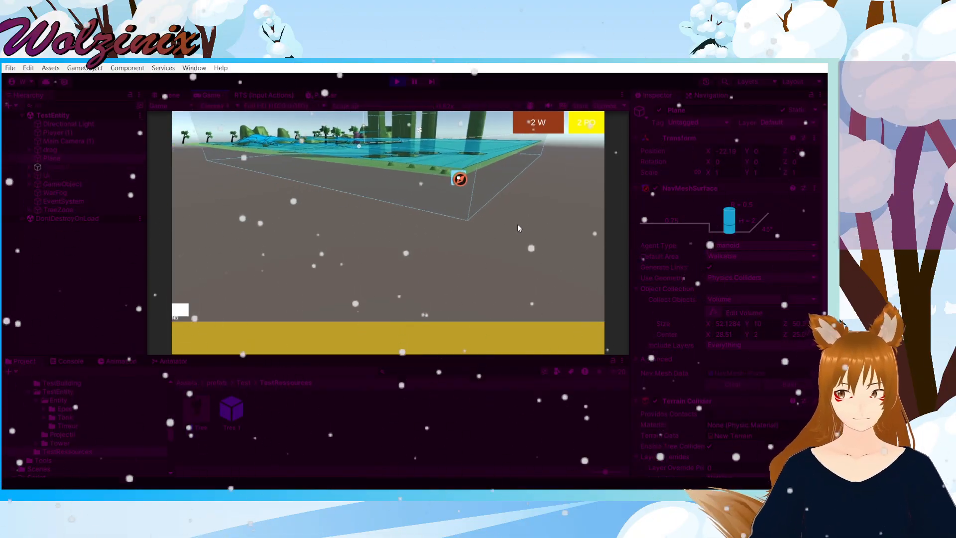
{"action": "key", "text": "d"}
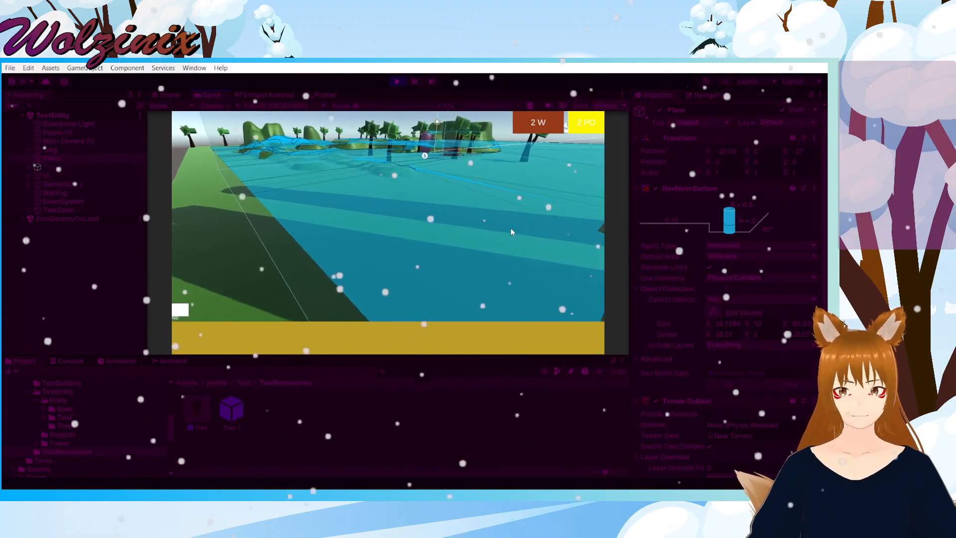
{"action": "key", "text": "z"}
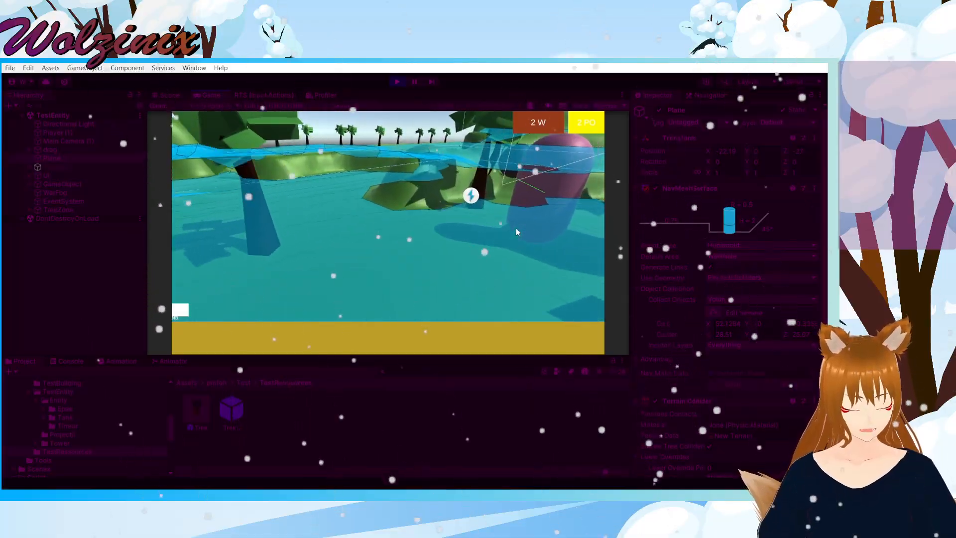
Step: Turn the game camera across the map, and inspect the terrain and Main Camera (1) from above in the Scene view
{"action": "key", "text": "z"}
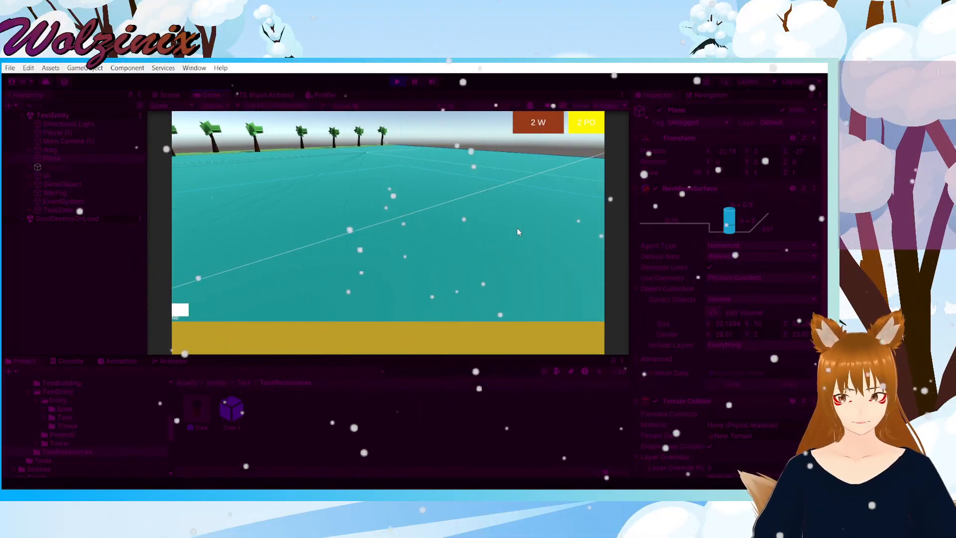
{"action": "middle_click_drag", "start_coordinate": [518, 228], "coordinate": [826, 254]}
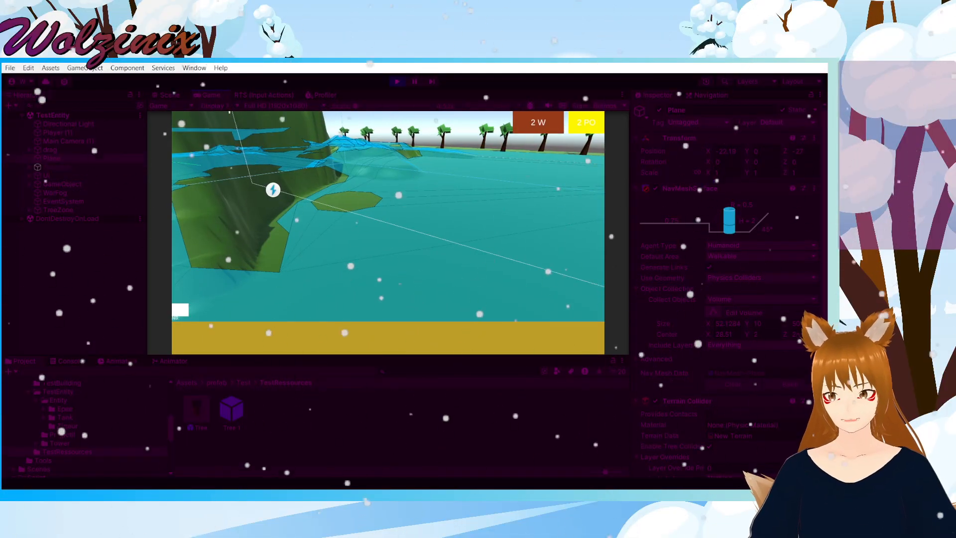
{"action": "left_click", "coordinate": [165, 94]}
{"action": "scroll", "coordinate": [383, 220], "scroll_direction": "up", "scroll_amount": 8}
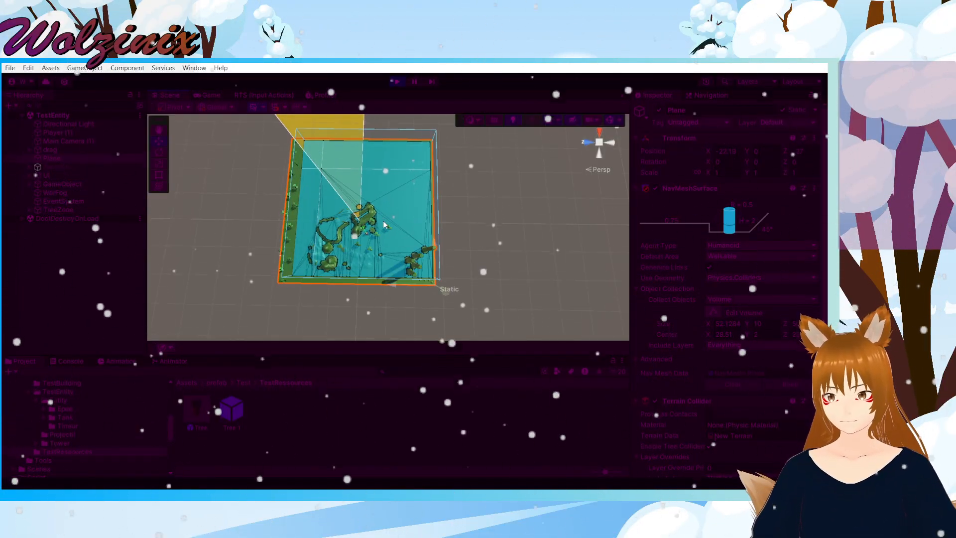
{"action": "scroll", "coordinate": [384, 224], "scroll_direction": "down", "scroll_amount": 5}
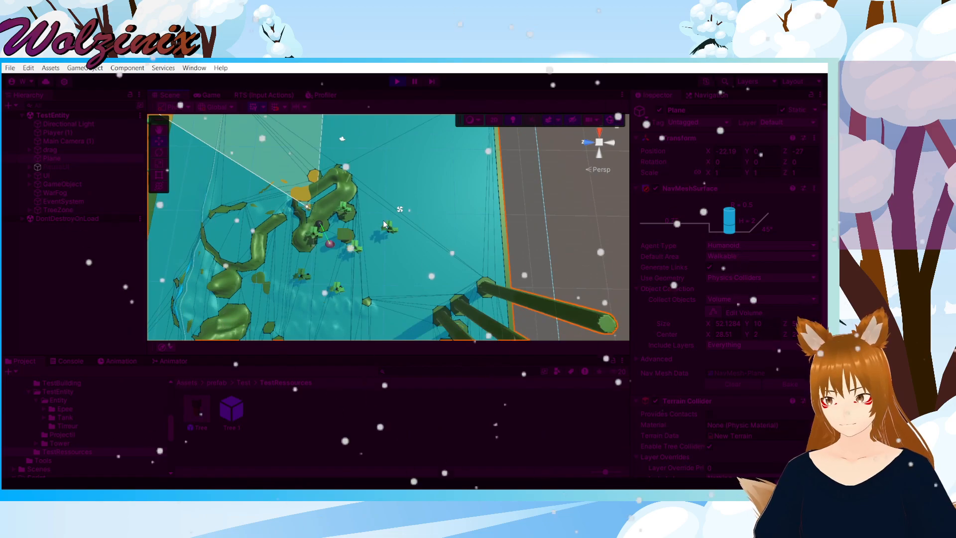
{"action": "left_click", "coordinate": [72, 139]}
{"action": "middle_click_drag", "start_coordinate": [378, 198], "coordinate": [535, 220]}
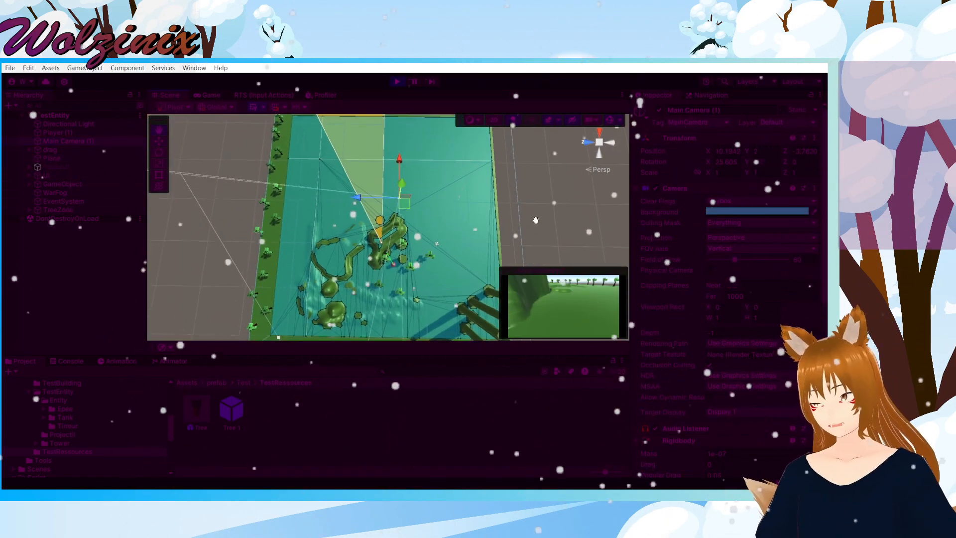
Step: Rotate the camera in the running game and compare its position and direction with the terrain bounds in the Scene view
{"action": "left_click", "coordinate": [197, 94]}
{"action": "middle_click_drag", "start_coordinate": [378, 211], "coordinate": [214, 188]}
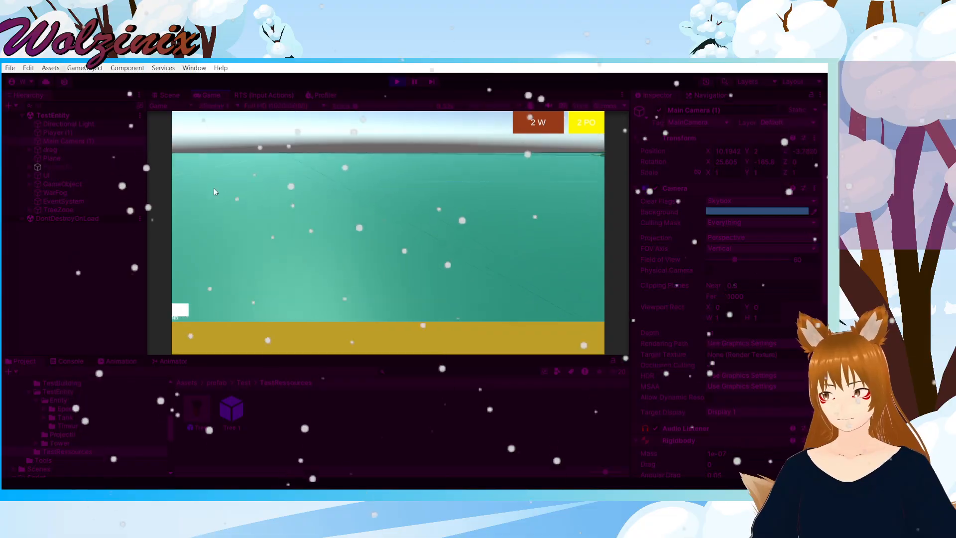
{"action": "left_click", "coordinate": [169, 95]}
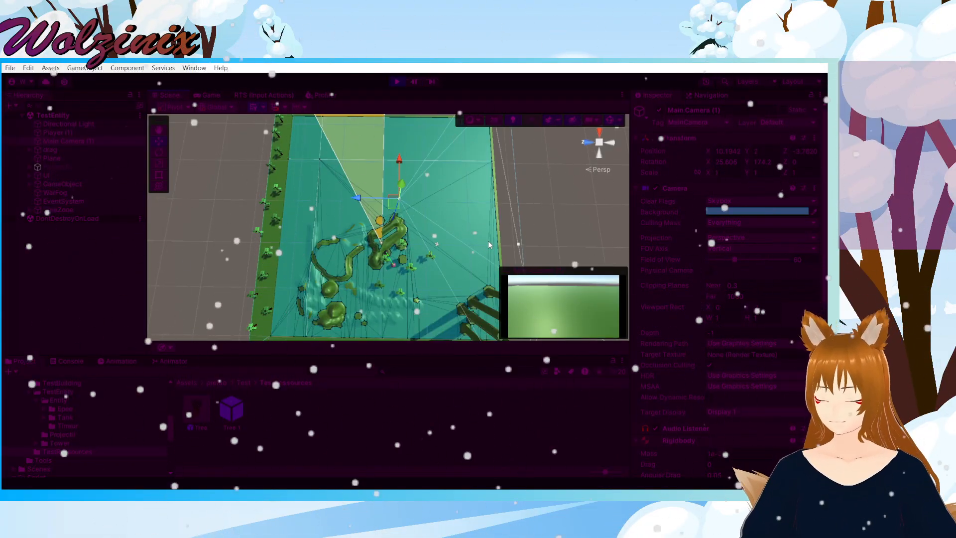
{"action": "left_click", "coordinate": [205, 95]}
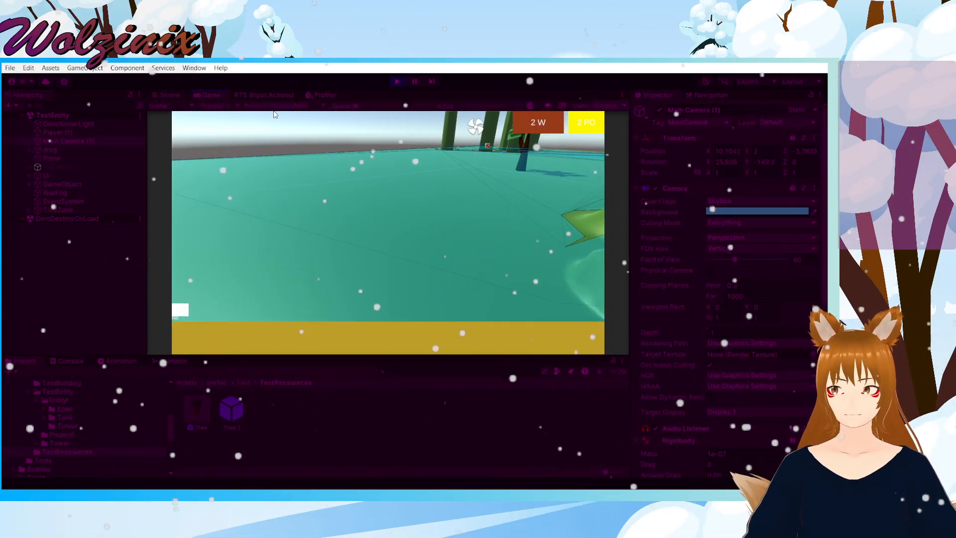
{"action": "left_click", "coordinate": [170, 94]}
{"action": "scroll", "coordinate": [492, 224], "scroll_direction": "down", "scroll_amount": 10}
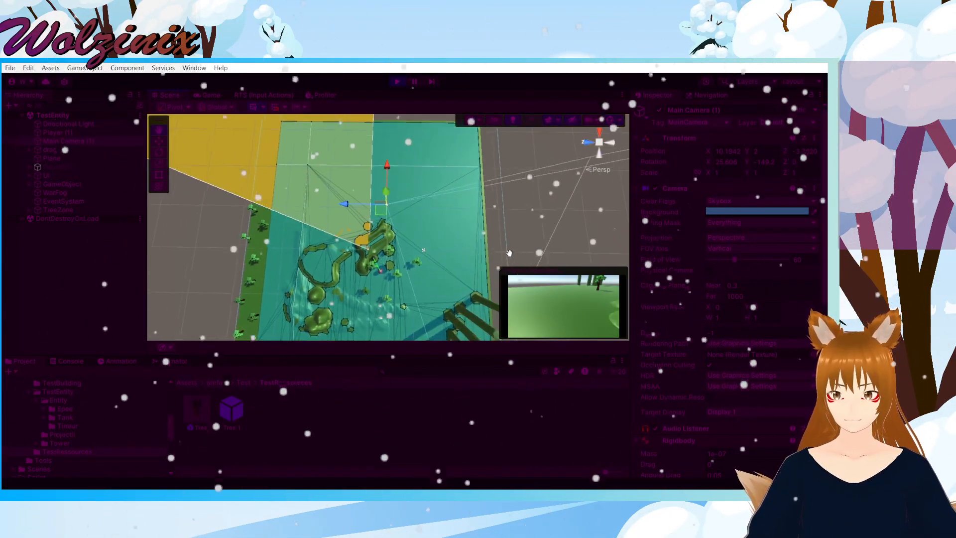
{"action": "scroll", "coordinate": [491, 224], "scroll_direction": "down", "scroll_amount": 1}
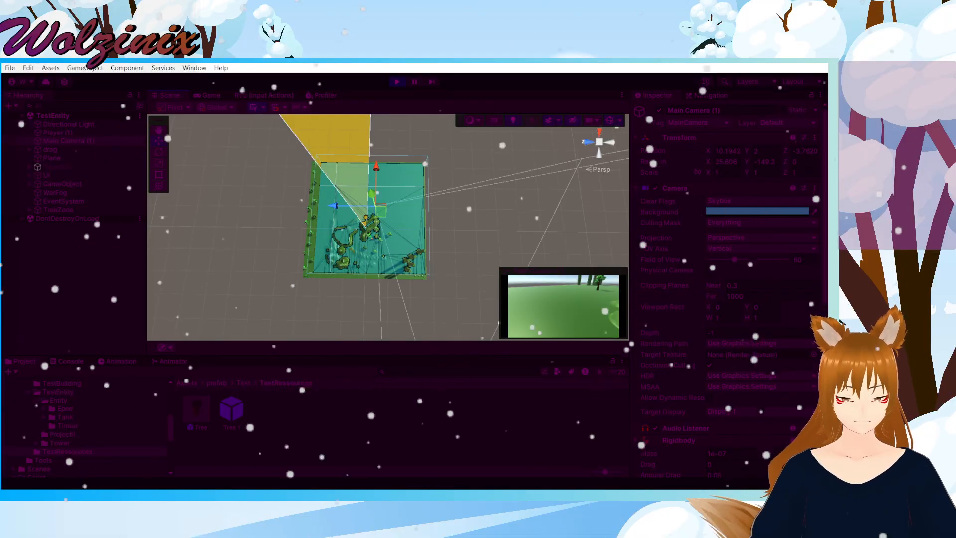
Step: Switch to CameraControl.cs and remove the NavMeshSurface transform.position term from GroundCoord in SetLimitation(), keeping mainGround.transform.position plus the surface center
{"action": "left_click", "coordinate": [604, 492]}
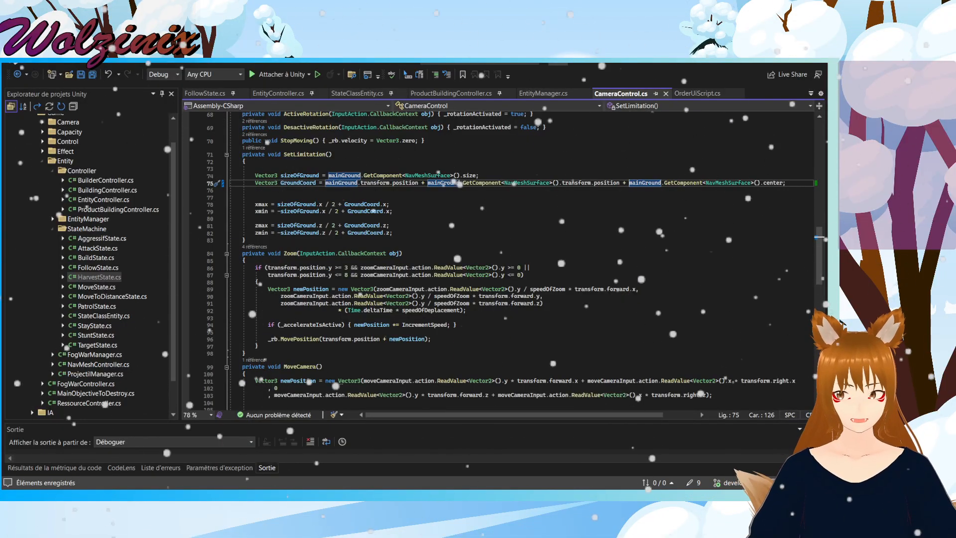
{"action": "scroll", "coordinate": [519, 341], "scroll_direction": "up", "scroll_amount": 2}
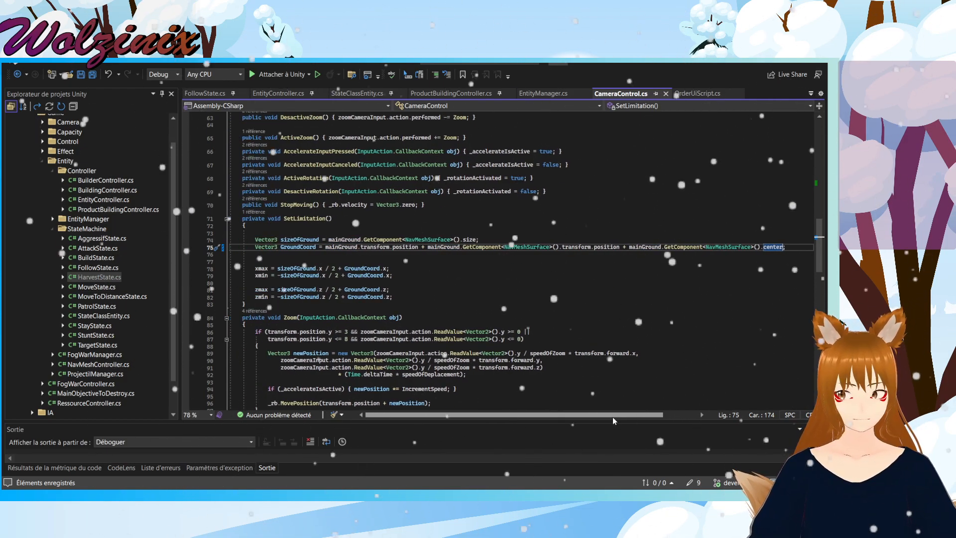
{"action": "left_click", "coordinate": [467, 238]}
{"action": "double_click", "coordinate": [467, 238]}
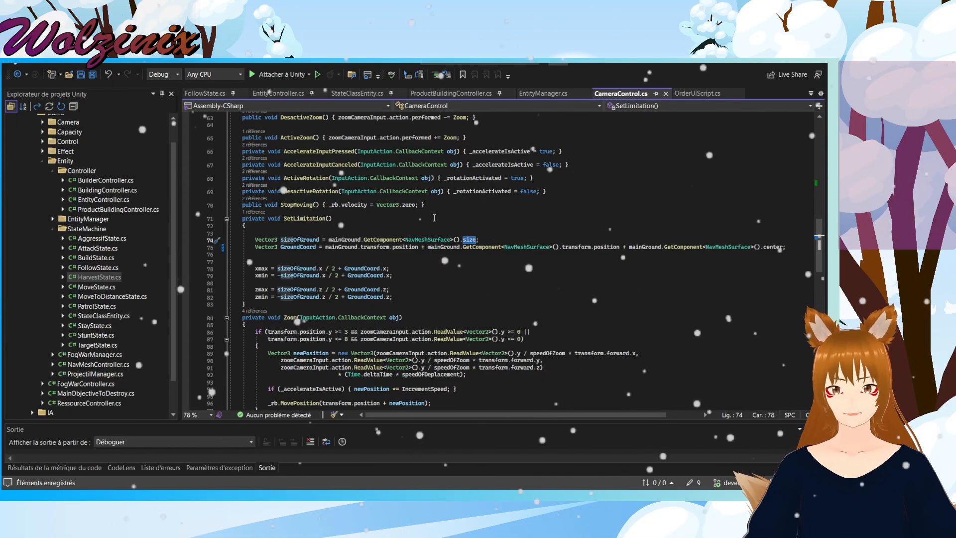
{"action": "left_click_drag", "start_coordinate": [620, 247], "coordinate": [421, 249]}
{"action": "key", "text": "BackSpace"}
{"action": "key", "text": "BackSpace"}
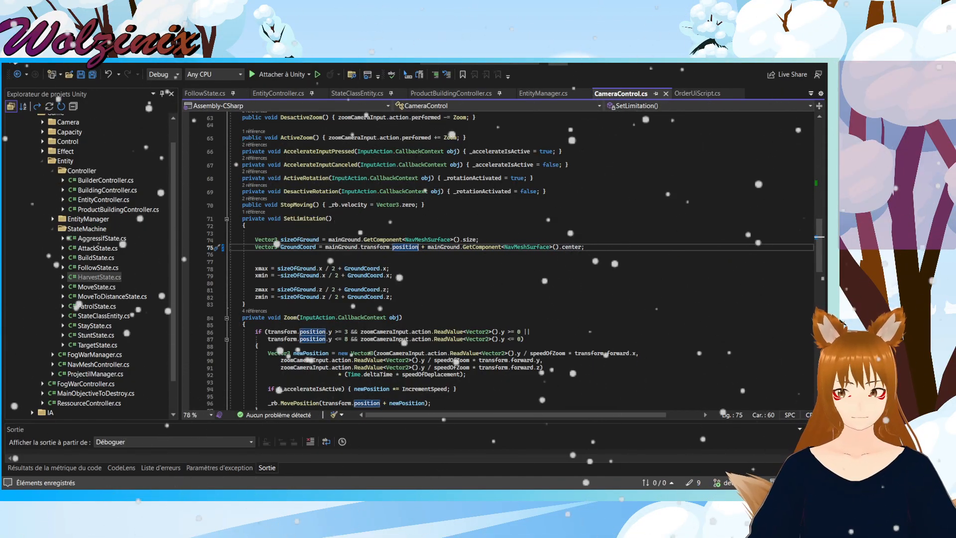
Step: Switch to Unity, restart the game, and move and turn the camera to the terrain edge to test its limit
{"action": "key", "text": "alt+Tab"}
{"action": "left_click", "coordinate": [395, 82]}
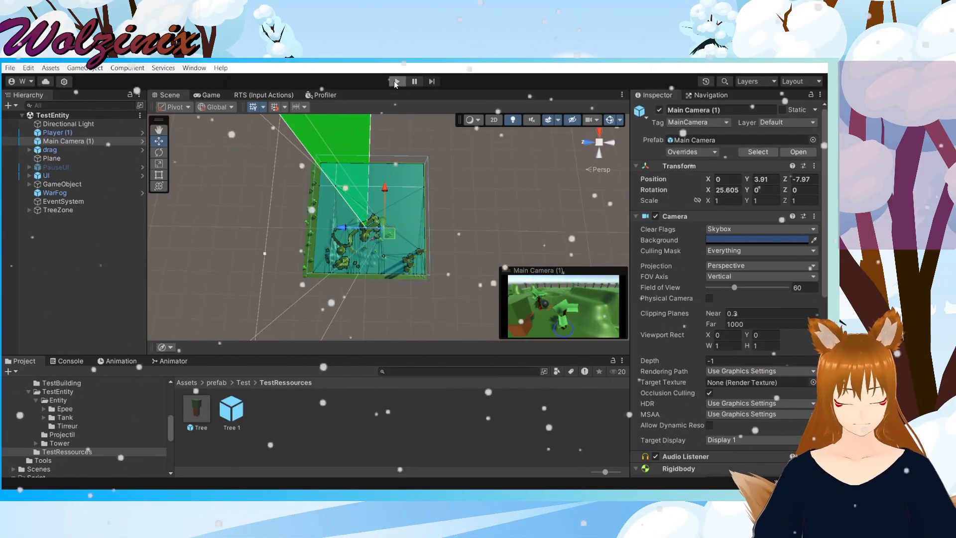
{"action": "left_click", "coordinate": [397, 83]}
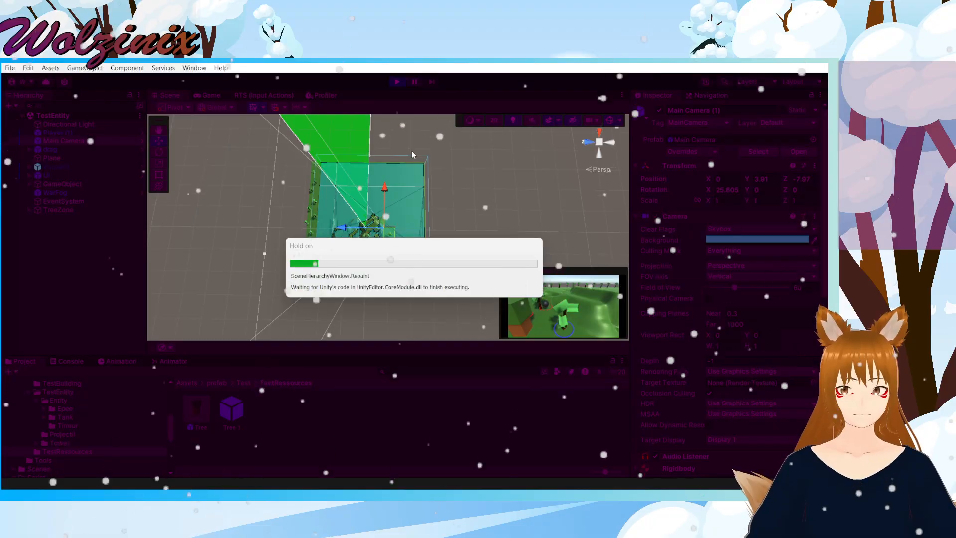
{"action": "key", "text": "a"}
{"action": "middle_click_drag", "start_coordinate": [360, 164], "coordinate": [539, 245]}
{"action": "key", "text": "a"}
{"action": "key", "text": "s"}
{"action": "key", "text": "w"}
{"action": "key", "text": "d"}
{"action": "key", "text": "a"}
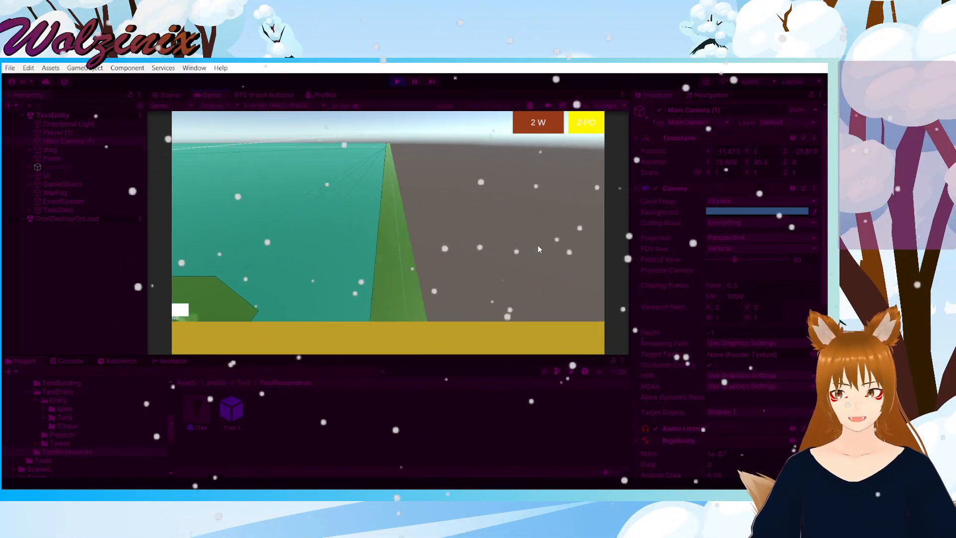
Step: Turn the camera toward the next side of the terrain and move it along and against that edge
{"action": "key", "text": "w"}
{"action": "key", "text": "d"}
{"action": "middle_click_drag", "start_coordinate": [538, 245], "coordinate": [354, 279]}
{"action": "key", "text": "a"}
{"action": "key", "text": "w"}
{"action": "key", "text": "a"}
{"action": "key", "text": "w"}
{"action": "key", "text": "a"}
{"action": "key", "text": "w"}
{"action": "key", "text": "d"}
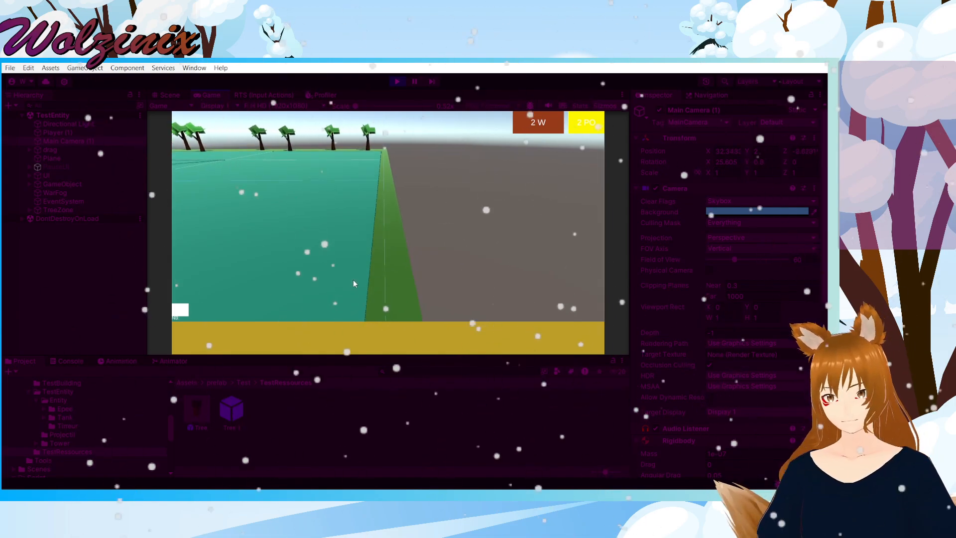
Step: Move the camera along the tree-lined border to its far corner and view the camera's script settings
{"action": "key", "text": "w"}
{"action": "middle_click_drag", "start_coordinate": [469, 241], "coordinate": [382, 231]}
{"action": "key", "text": "w"}
{"action": "key", "text": "w"}
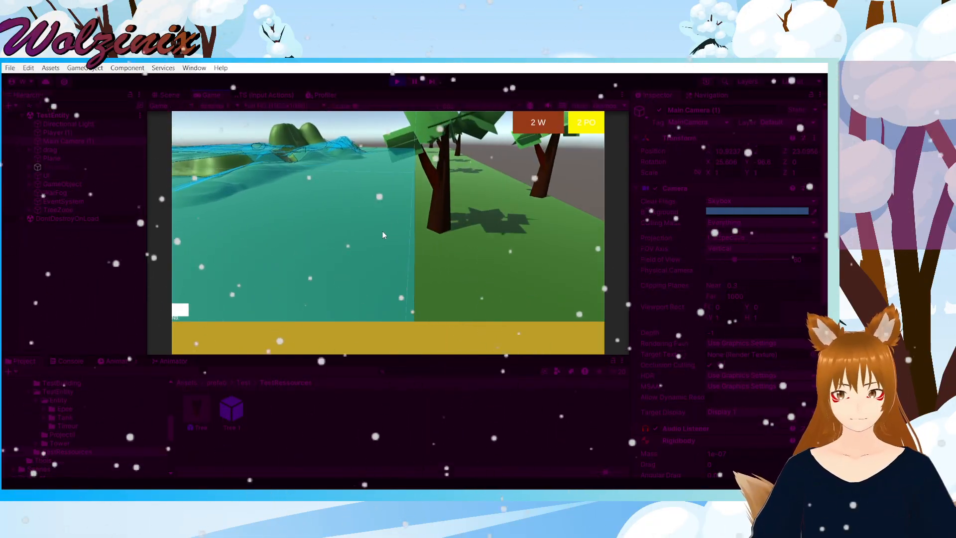
{"action": "key", "text": "w"}
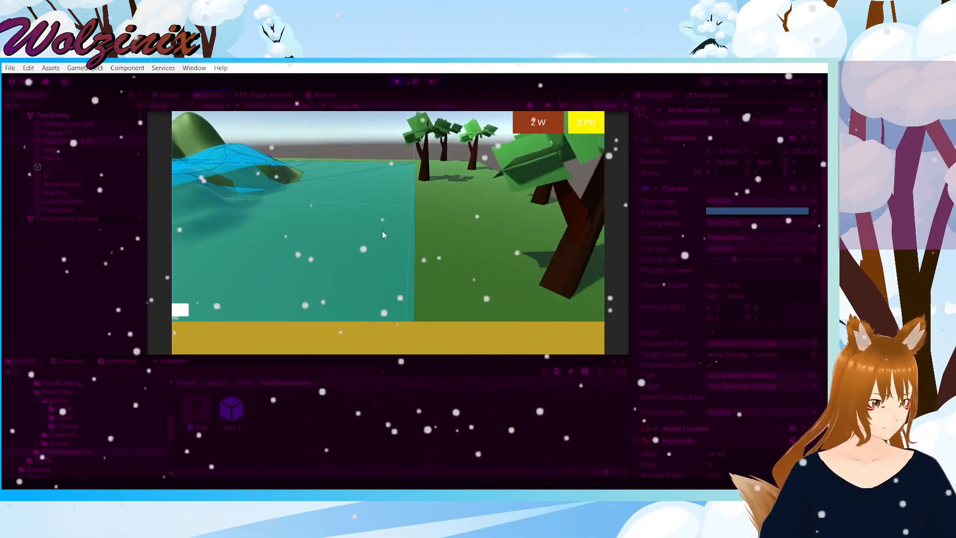
{"action": "key", "text": "w"}
{"action": "scroll", "coordinate": [783, 318], "scroll_direction": "down", "scroll_amount": 10}
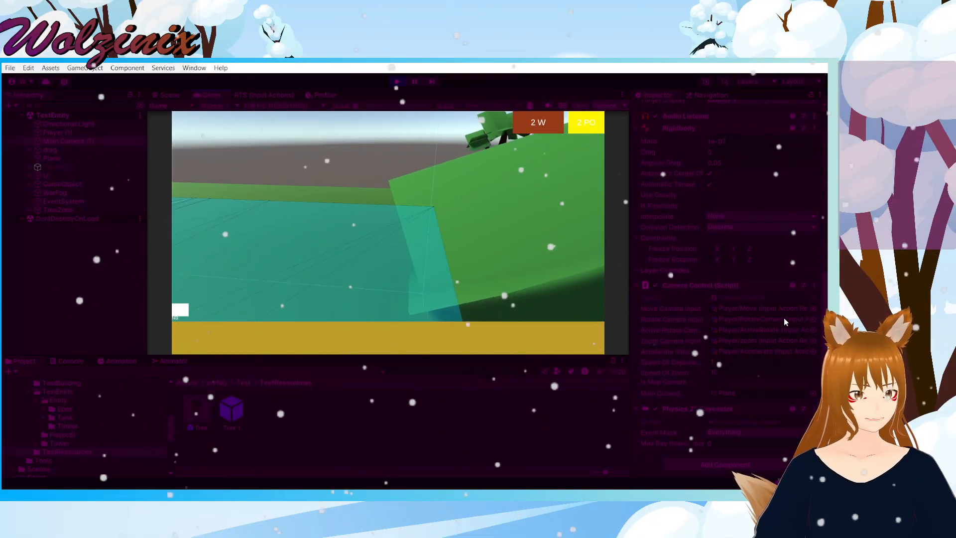
Step: Move the camera from the corner back across the middle of the map, and stop the game
{"action": "key", "text": "w"}
{"action": "middle_click_drag", "start_coordinate": [477, 249], "coordinate": [280, 252]}
{"action": "key", "text": "w"}
{"action": "key", "text": "a"}
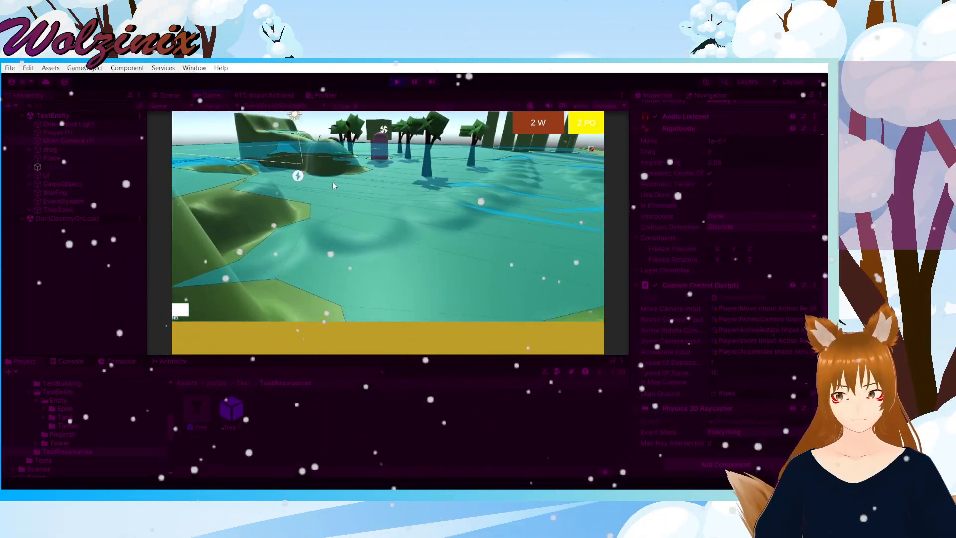
{"action": "key", "text": "w"}
{"action": "key", "text": "a"}
{"action": "key", "text": "w"}
{"action": "middle_click_drag", "start_coordinate": [334, 185], "coordinate": [467, 298]}
{"action": "key", "text": "w"}
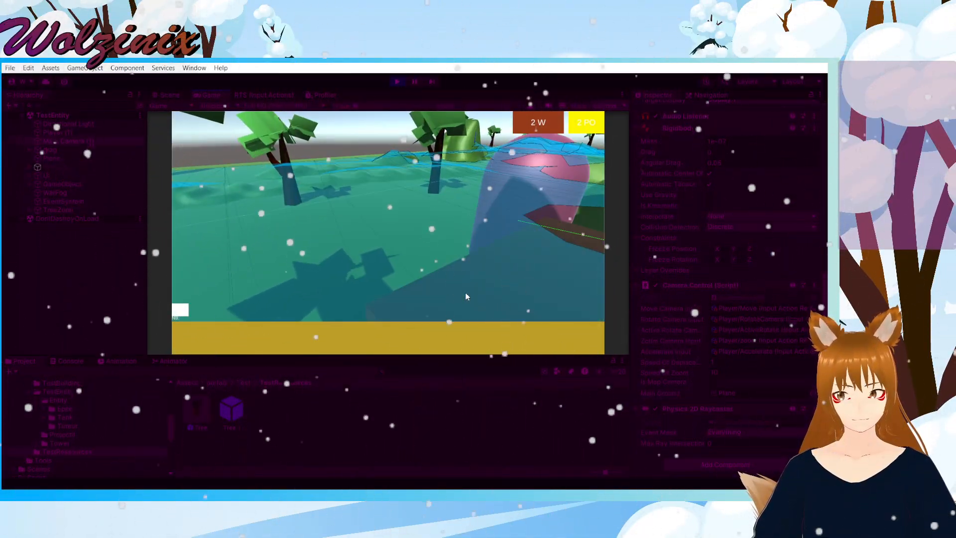
{"action": "key", "text": "s"}
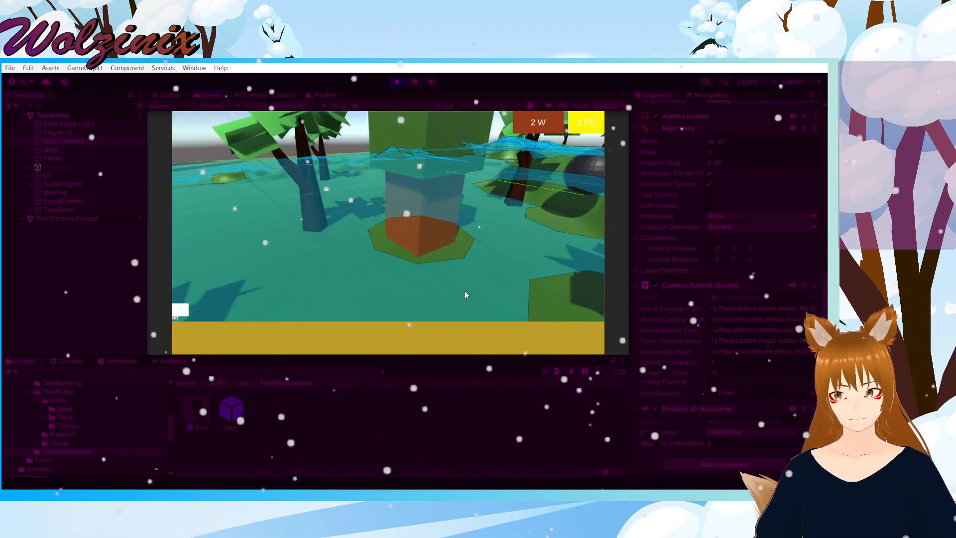
{"action": "left_click", "coordinate": [399, 83]}
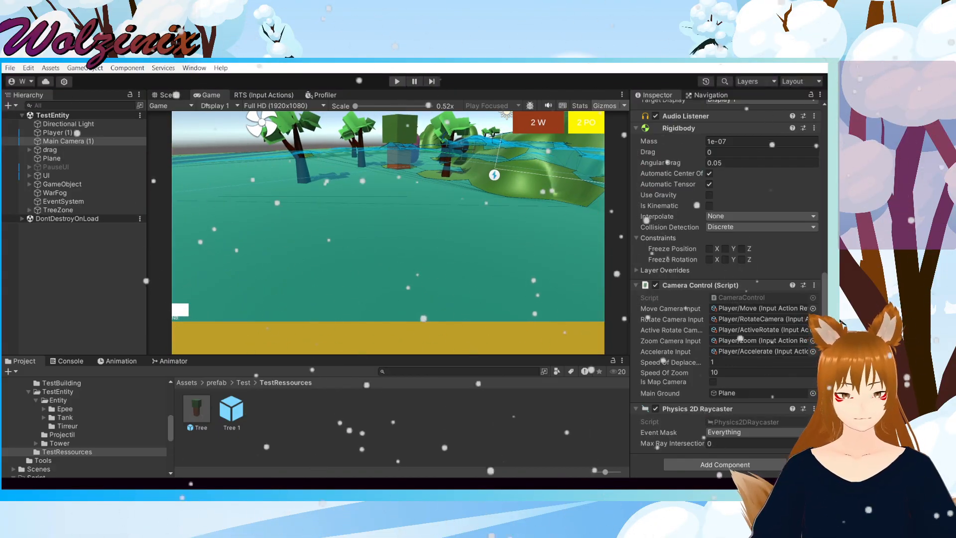
Step: Switch to the Git Bash terminal and create a branch named LevelDesign with git branch
{"action": "key", "text": "alt+Tab"}
{"action": "scroll", "coordinate": [517, 294], "scroll_direction": "down", "scroll_amount": 3}
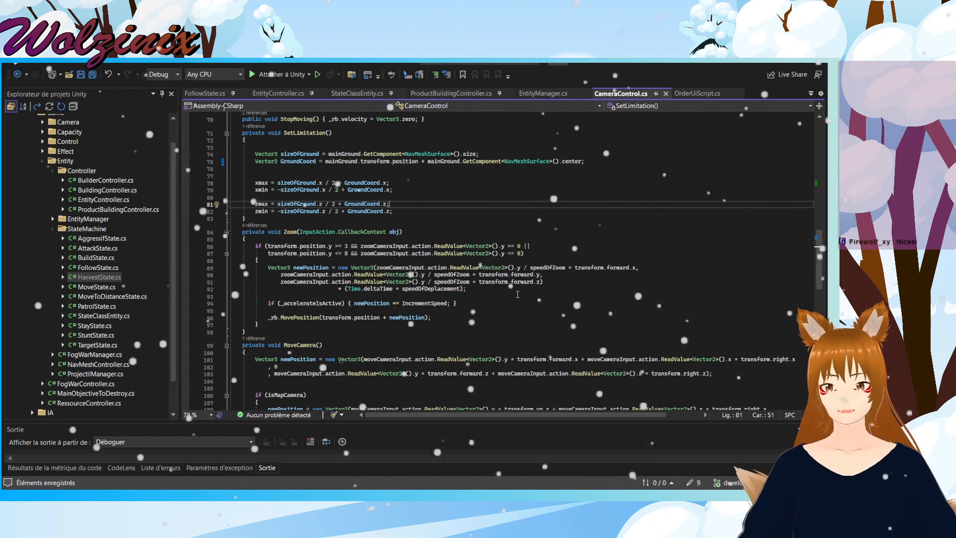
{"action": "key", "text": "alt+Tab"}
{"action": "type", "text": "gi"}
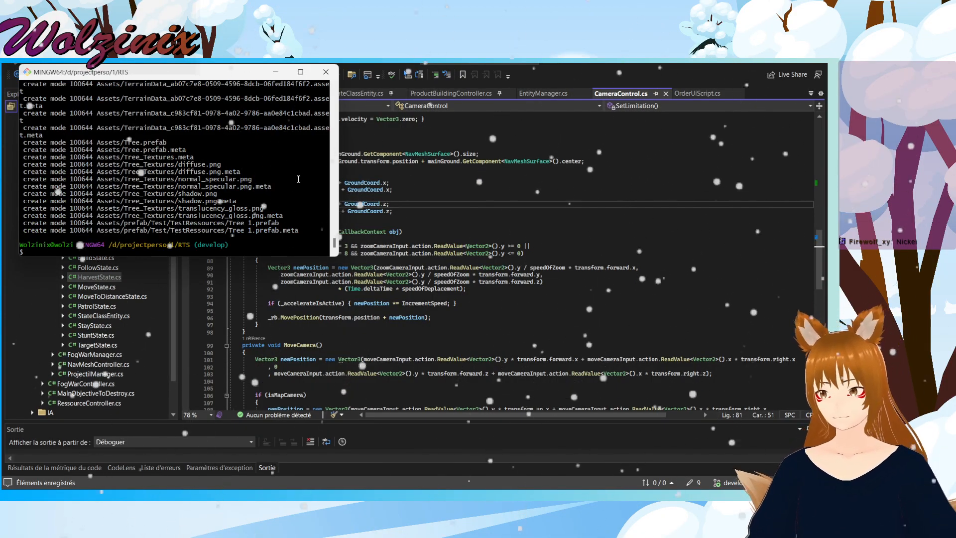
{"action": "type", "text": "t "}
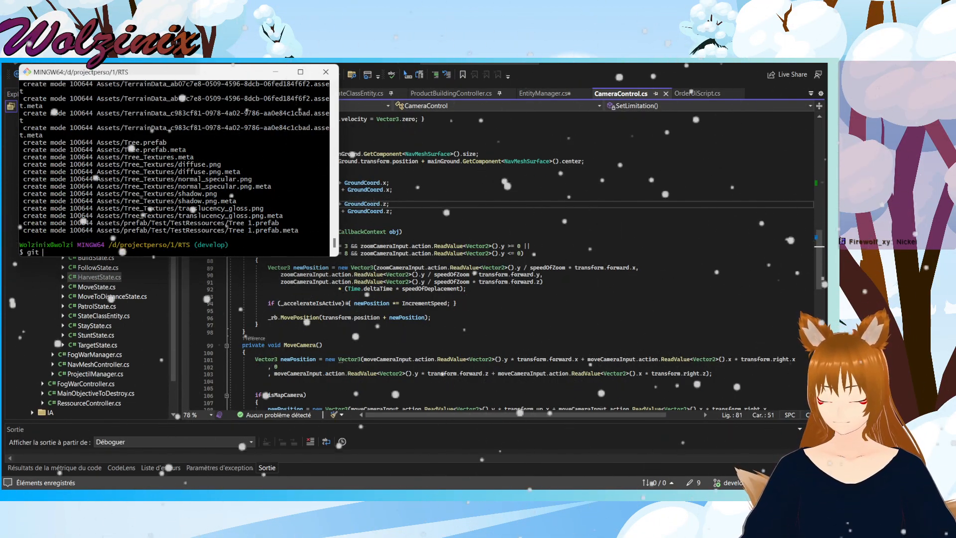
{"action": "type", "text": "branch"}
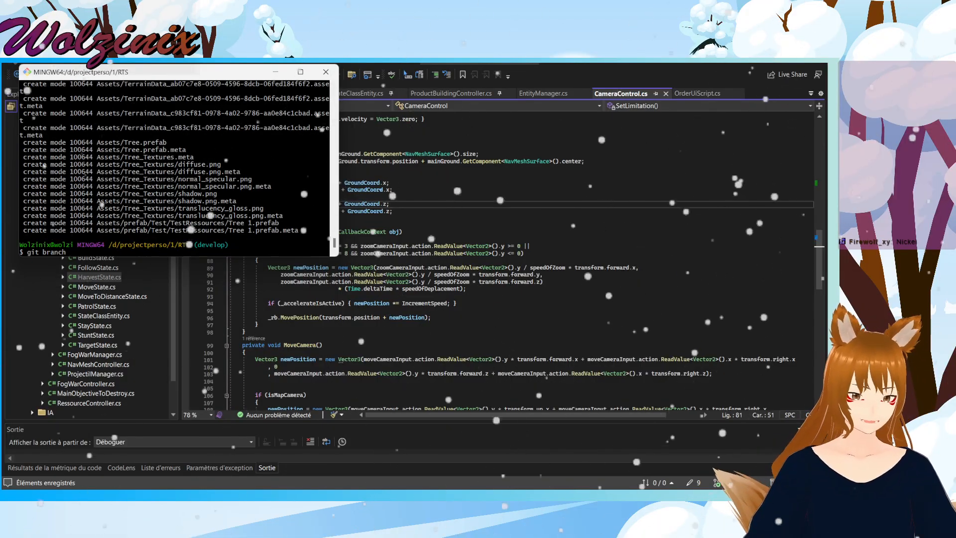
{"action": "type", "text": "LevelDesign"}
{"action": "key", "text": "Return"}
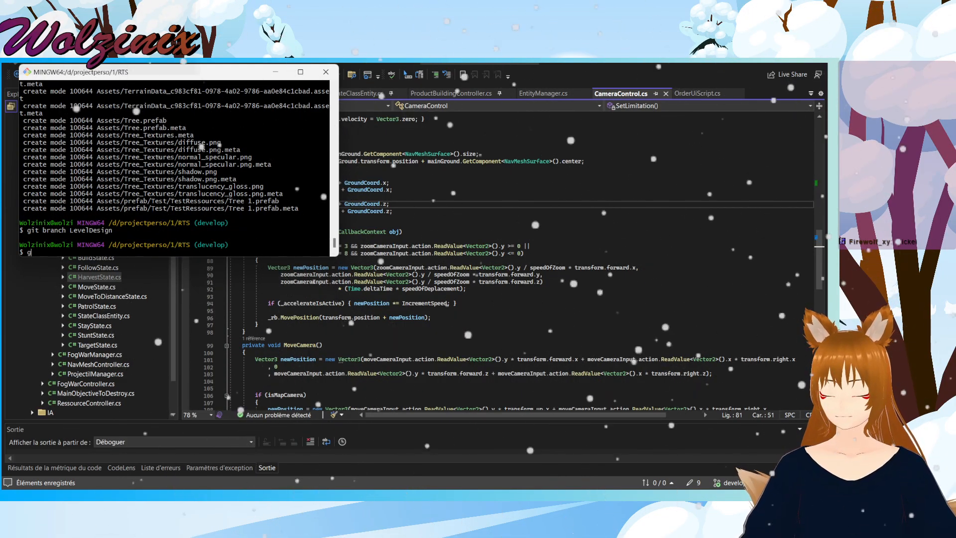
Step: List the repository's branches and try to create and check out LevelDesign with git checkout -b
{"action": "type", "text": "git branch"}
{"action": "key", "text": "Return"}
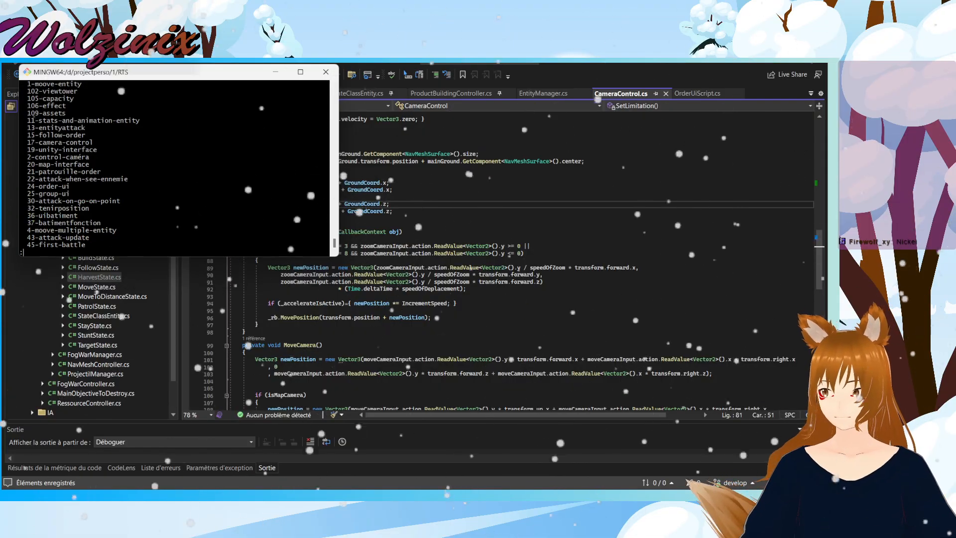
{"action": "type", "text": "qgit checkout -b LevelDesign"}
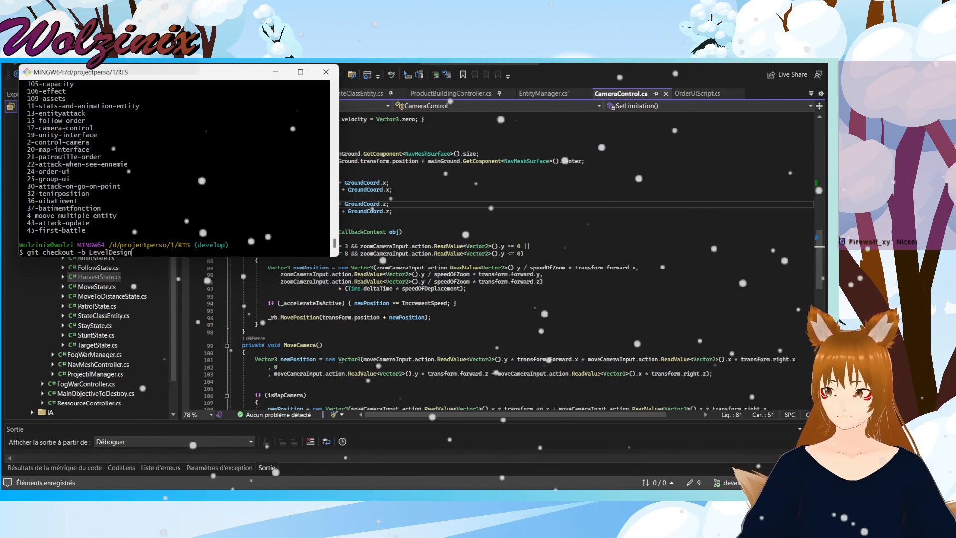
{"action": "key", "text": "Return"}
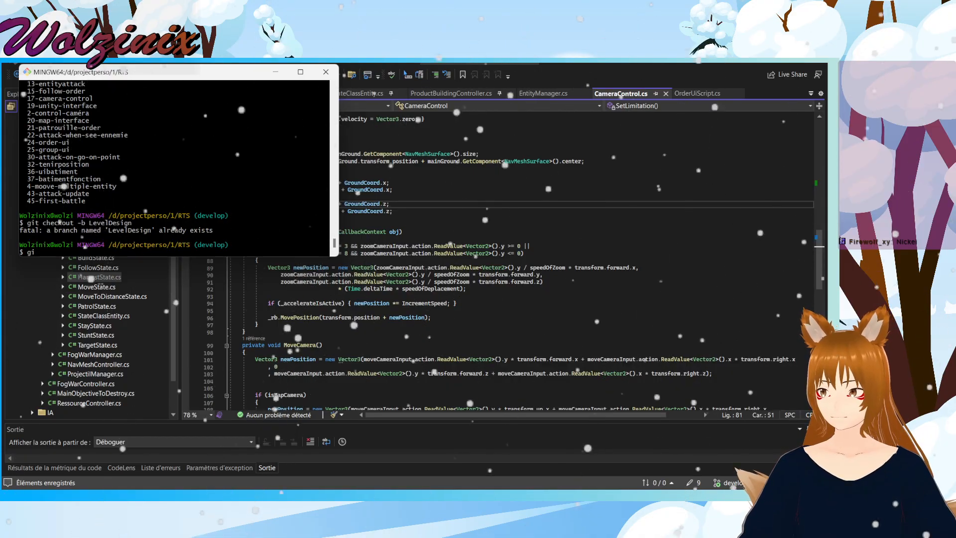
Step: Check out the existing LevelDesign branch with git checkout
{"action": "key", "text": "Up"}
{"action": "key", "text": "BackSpace"}
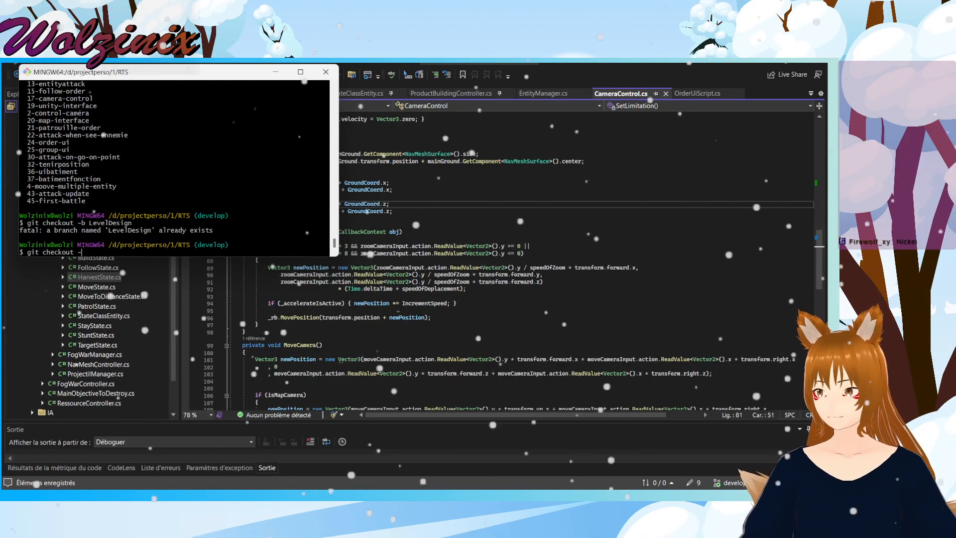
{"action": "type", "text": "Le"}
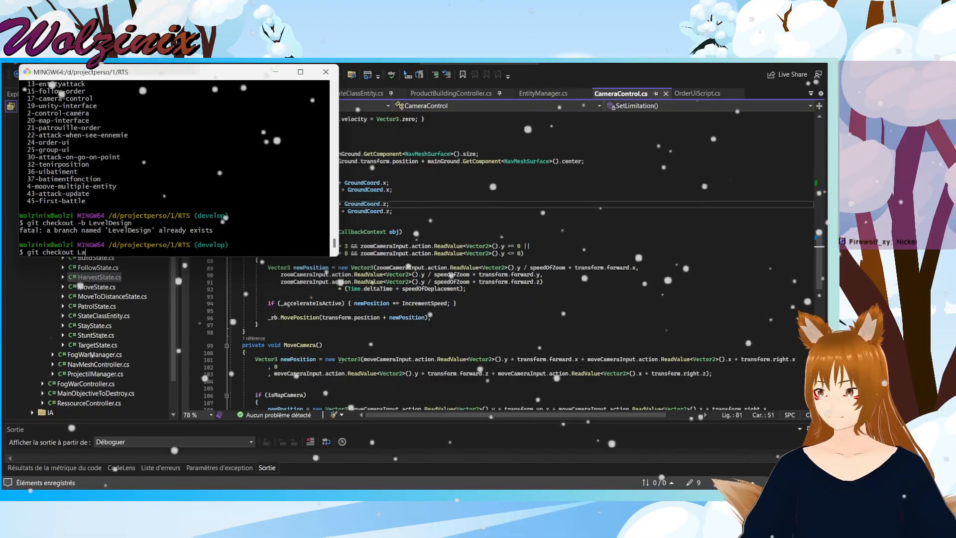
{"action": "type", "text": "velDesign"}
{"action": "key", "text": "Return"}
Step: Push the LevelDesign branch and set its upstream with git push --set-upstream origin LevelDesign
{"action": "type", "text": "gi"}
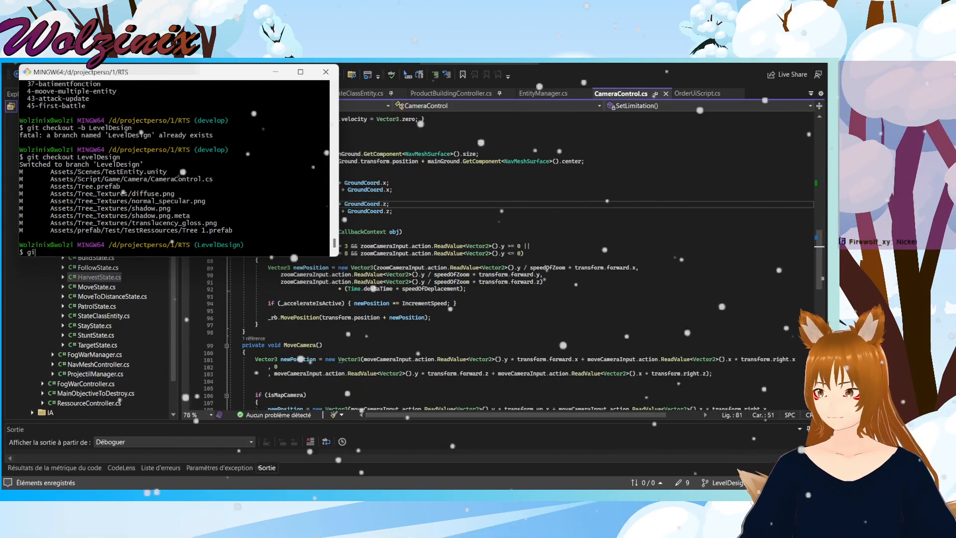
{"action": "type", "text": "t push"}
{"action": "key", "text": "Return"}
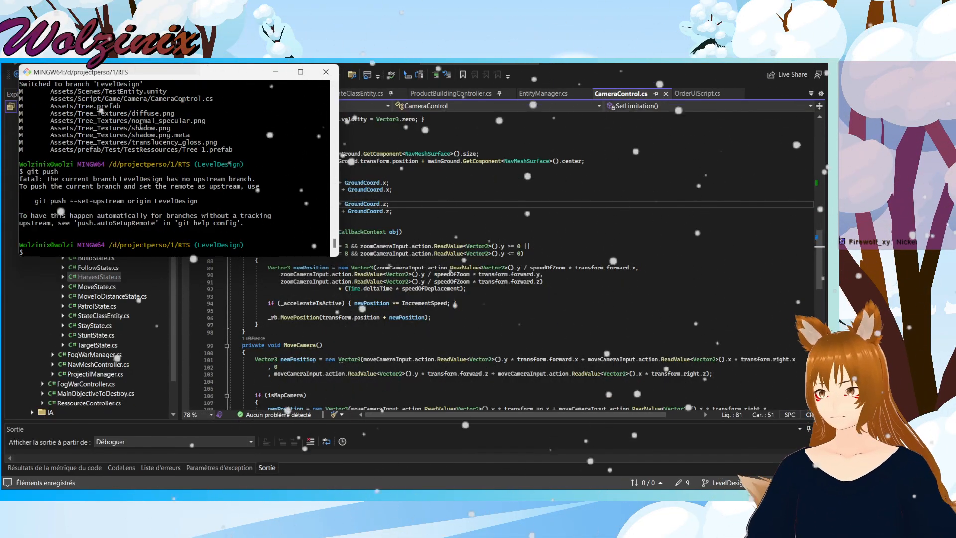
{"action": "left_click_drag", "start_coordinate": [197, 200], "coordinate": [34, 201]}
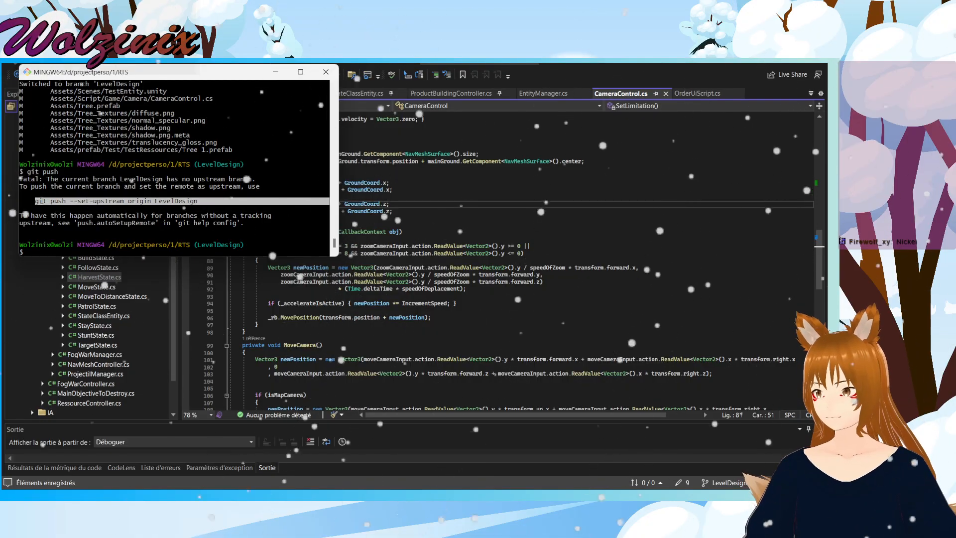
{"action": "middle_click", "coordinate": [65, 195]}
{"action": "key", "text": "Return"}
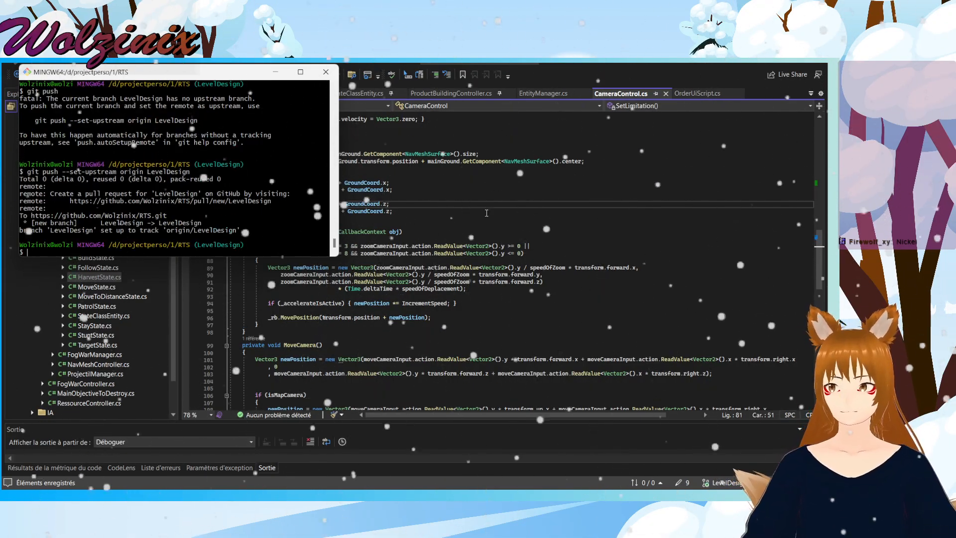
Step: Review the branch's modified files with git status and stage all of them with git add
{"action": "left_click", "coordinate": [392, 211]}
{"action": "key", "text": "alt+Tab"}
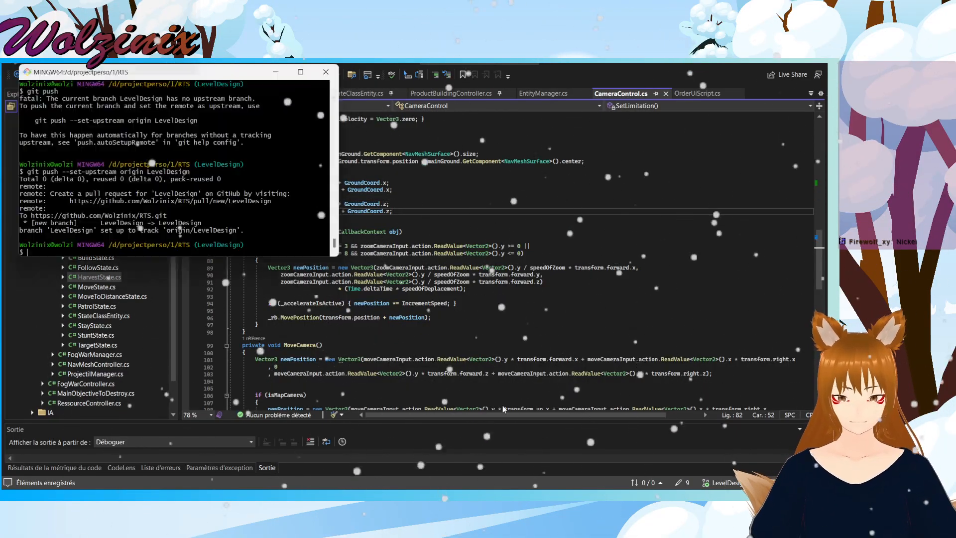
{"action": "type", "text": "git status"}
{"action": "key", "text": "Return"}
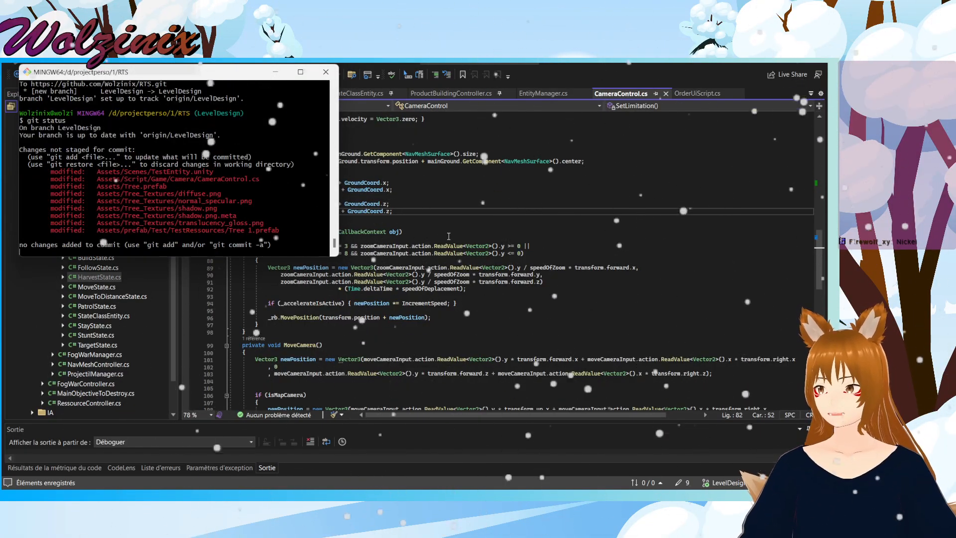
{"action": "type", "text": "git add ."}
{"action": "key", "text": "Return"}
Step: Commit the staged changes with the message "fix: Camera stay in center of ground" and push them
{"action": "type", "text": "git commit -m \"fix:"}
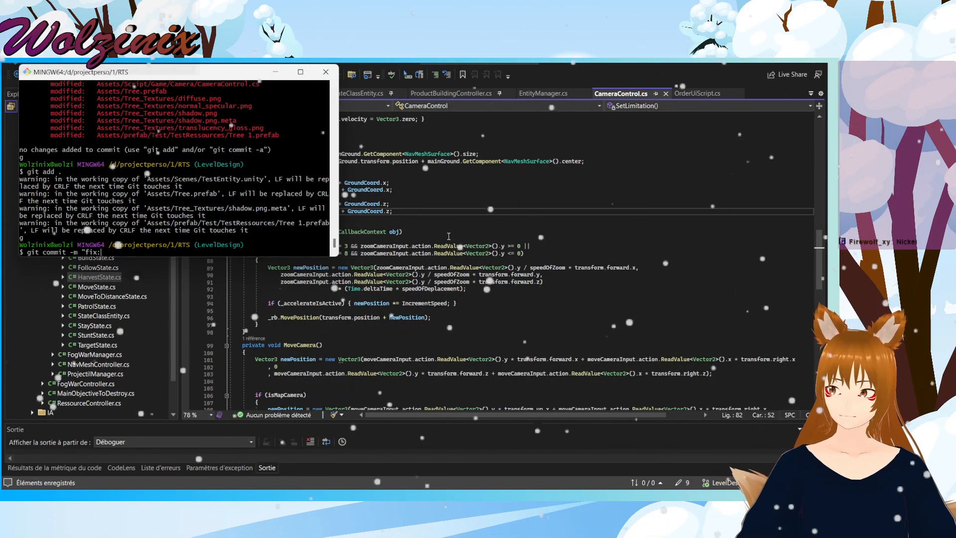
{"action": "type", "text": " Camera stay in center of "}
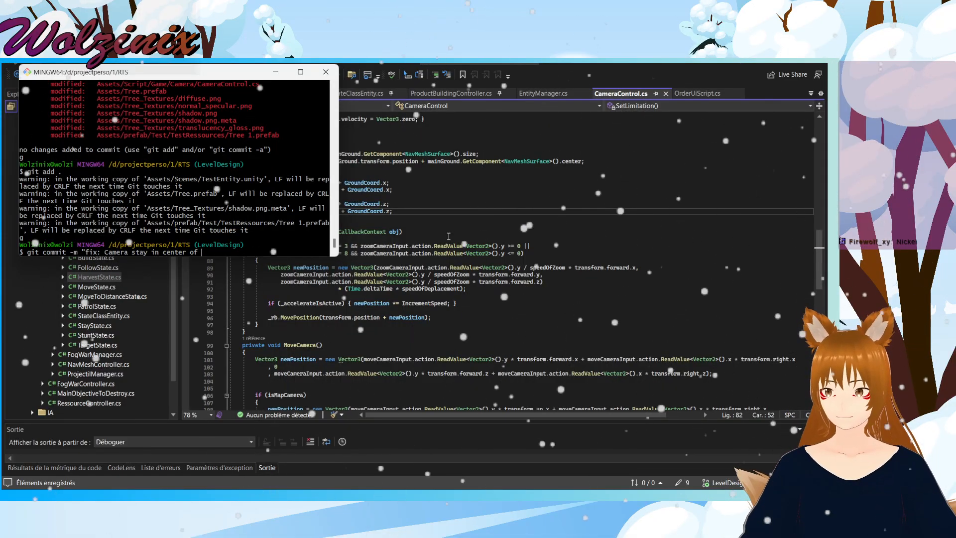
{"action": "type", "text": "ground"}
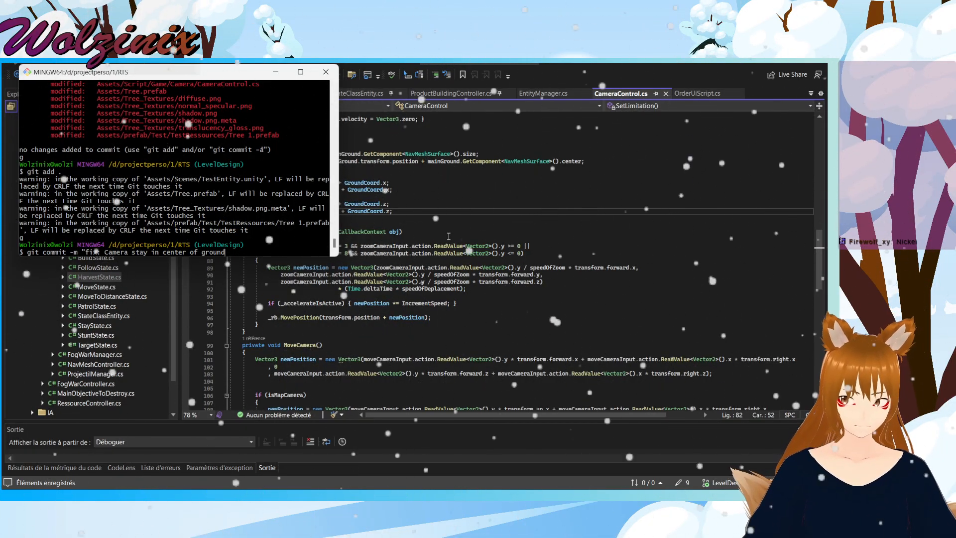
{"action": "type", "text": "\""}
{"action": "key", "text": "Return"}
{"action": "type", "text": "git push"}
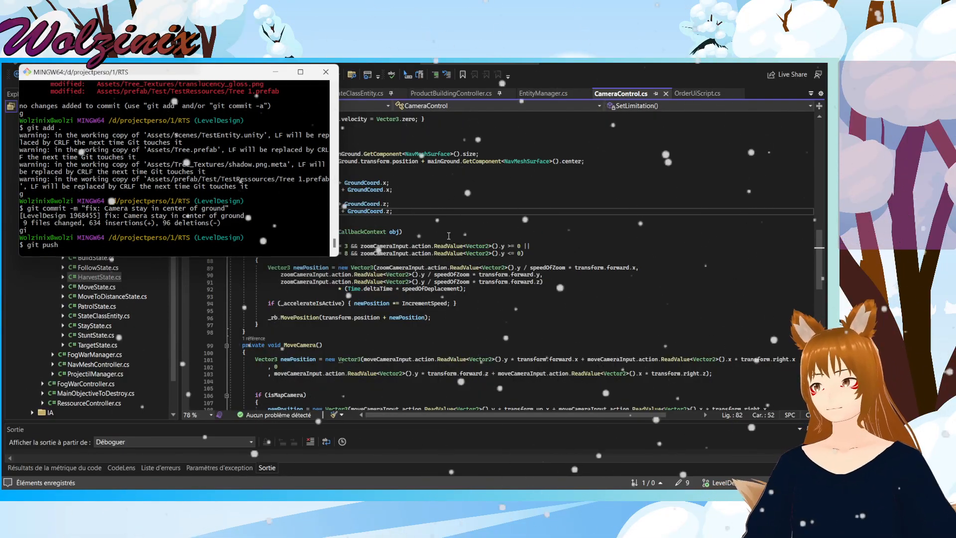
Step: Switch to the Unity editor and deselect the Main Camera in the TestEntity scene
{"action": "left_click", "coordinate": [562, 207]}
{"action": "key", "text": "alt+Tab"}
{"action": "scroll", "coordinate": [461, 231], "scroll_direction": "up", "scroll_amount": 5}
{"action": "scroll", "coordinate": [471, 238], "scroll_direction": "up", "scroll_amount": 2}
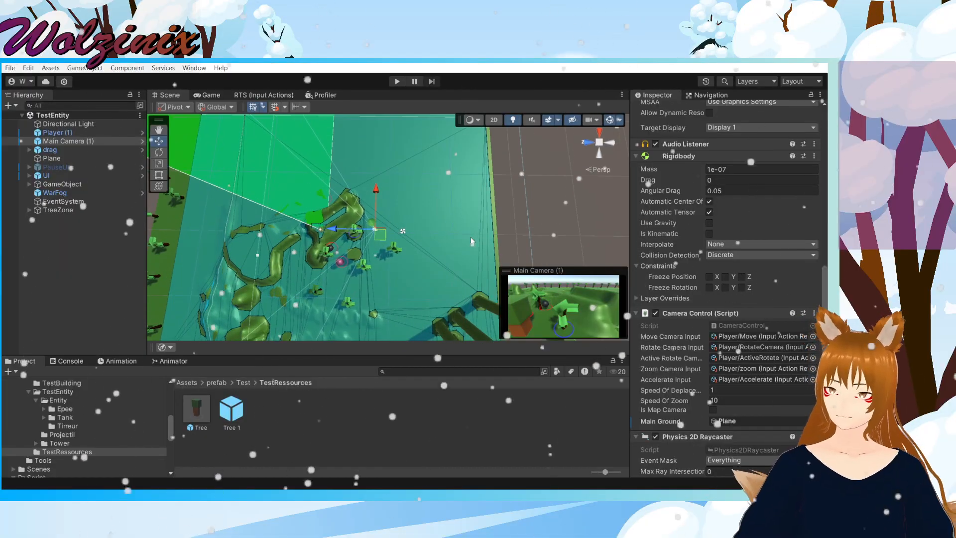
{"action": "left_click", "coordinate": [561, 203]}
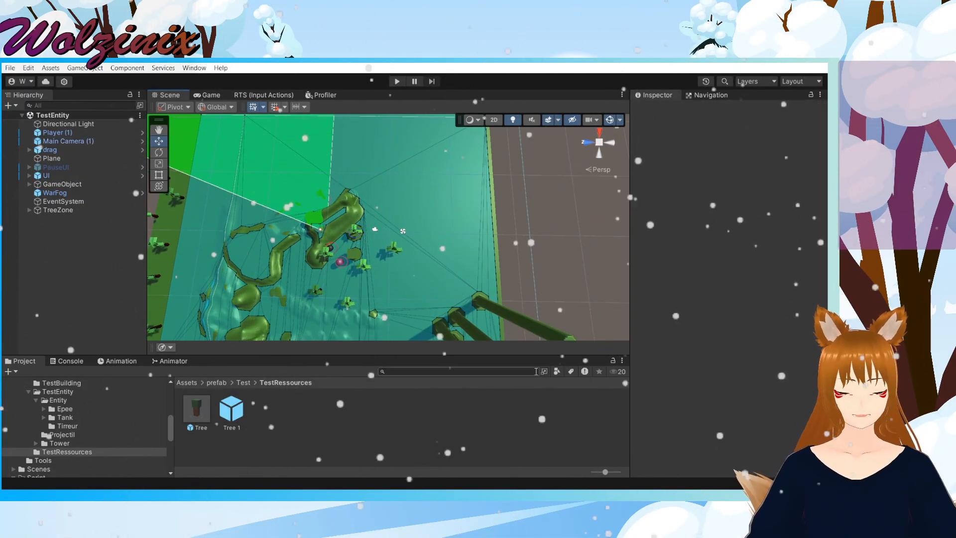
Step: Look through the project's prefab folder and its Projectile and Interface subfolders
{"action": "scroll", "coordinate": [93, 444], "scroll_direction": "up", "scroll_amount": 5}
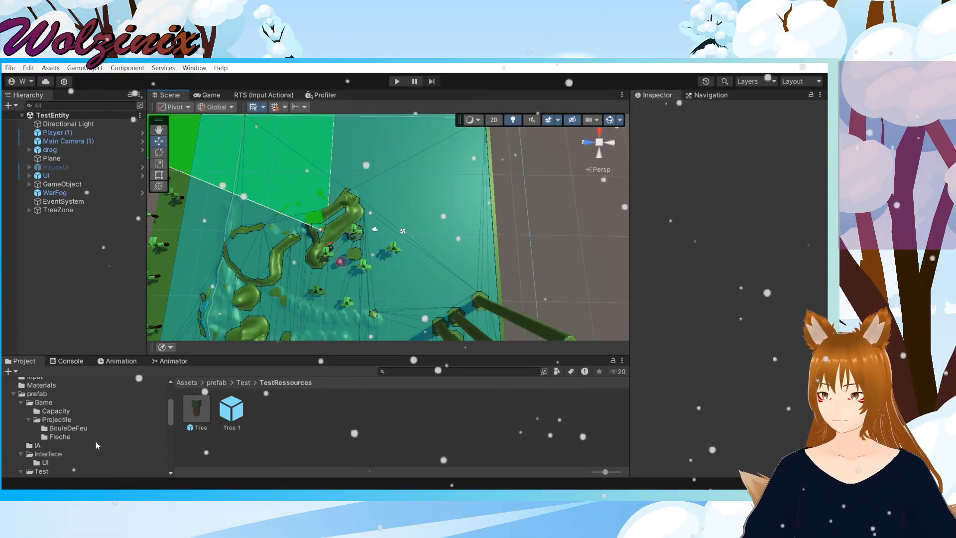
{"action": "scroll", "coordinate": [95, 432], "scroll_direction": "up", "scroll_amount": 5}
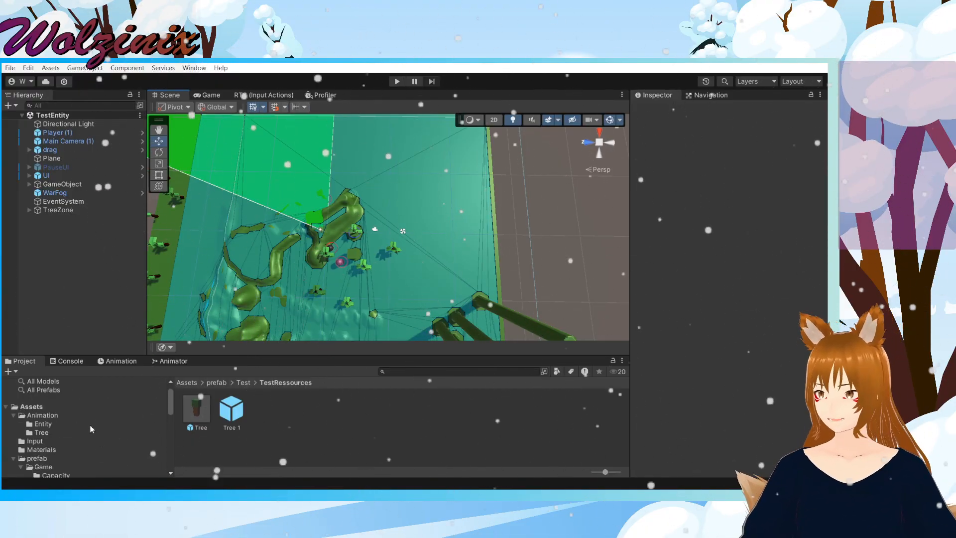
{"action": "left_click", "coordinate": [65, 458]}
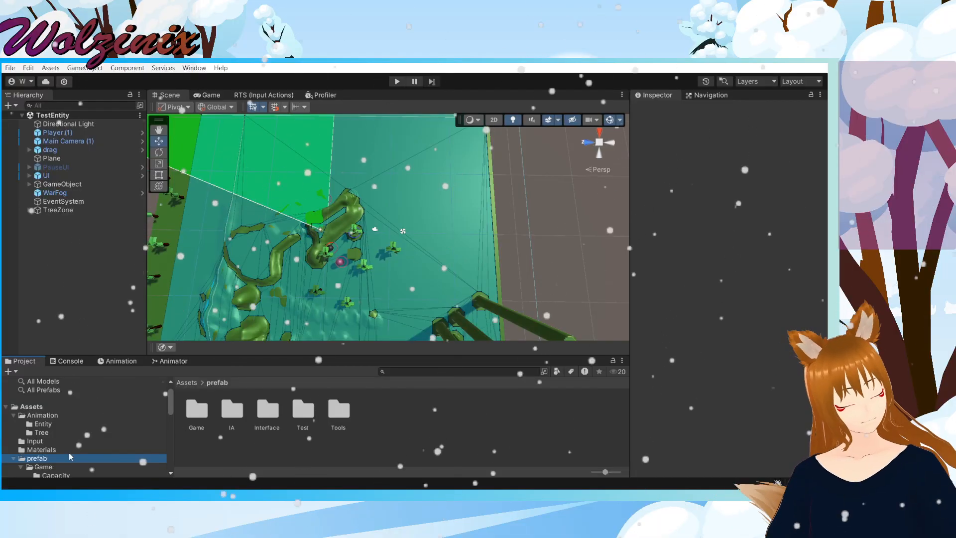
{"action": "scroll", "coordinate": [309, 204], "scroll_direction": "down", "scroll_amount": 3}
{"action": "scroll", "coordinate": [310, 204], "scroll_direction": "down", "scroll_amount": 5}
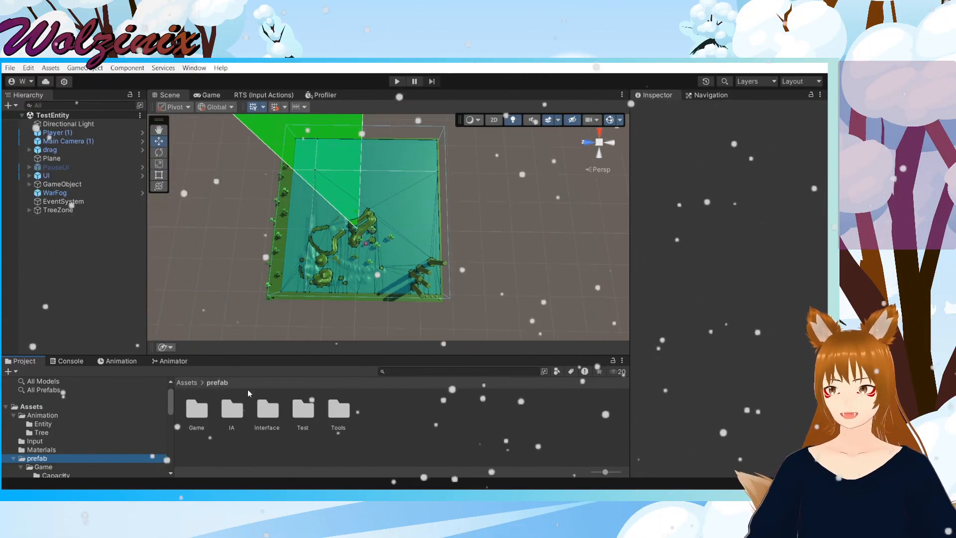
{"action": "scroll", "coordinate": [64, 446], "scroll_direction": "down", "scroll_amount": 3}
{"action": "left_click", "coordinate": [56, 419]}
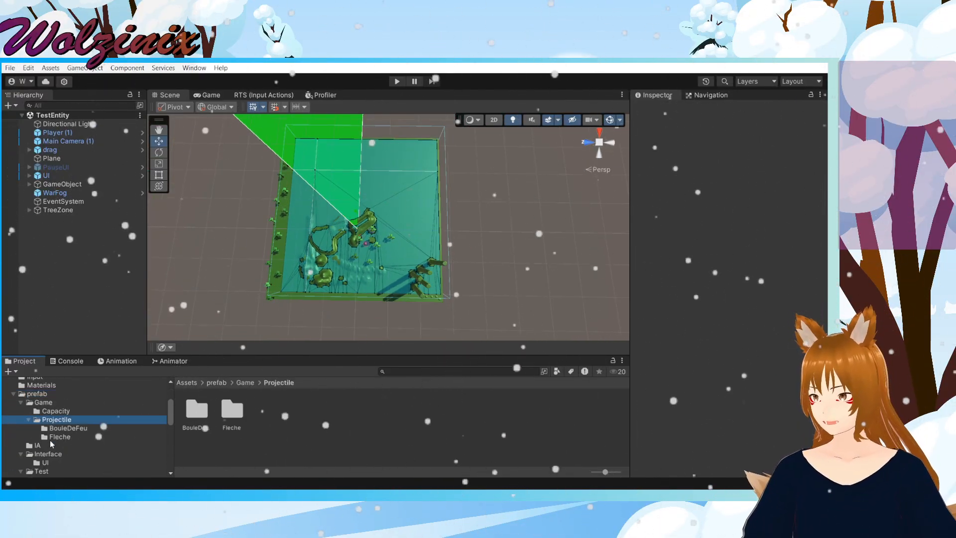
{"action": "left_click", "coordinate": [55, 454]}
{"action": "scroll", "coordinate": [58, 451], "scroll_direction": "down", "scroll_amount": 5}
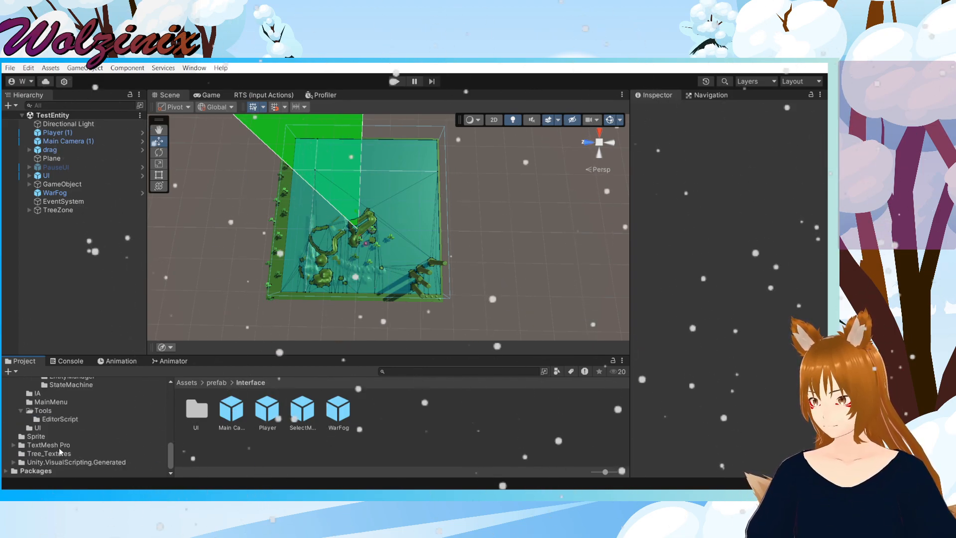
Step: Find the Scenes folder in the project assets and open the Firstbattle scene
{"action": "scroll", "coordinate": [64, 443], "scroll_direction": "up", "scroll_amount": 3}
{"action": "scroll", "coordinate": [63, 439], "scroll_direction": "up", "scroll_amount": 3}
{"action": "left_click", "coordinate": [40, 428]}
{"action": "left_click", "coordinate": [302, 411]}
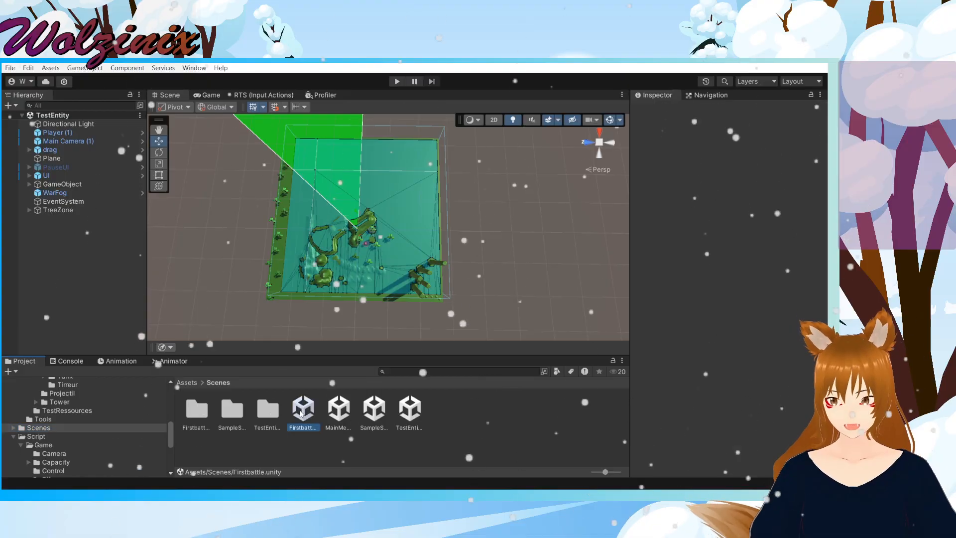
{"action": "double_click", "coordinate": [302, 411]}
Step: Run the Firstbattle scene, test the camera movement across the ground, and select the Epeeiste unit beside the building
{"action": "left_click", "coordinate": [397, 81]}
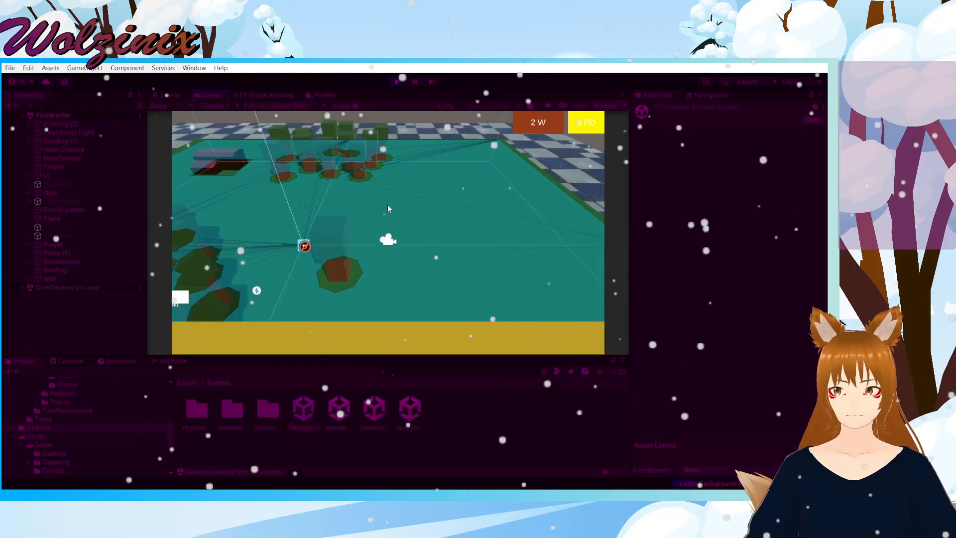
{"action": "key", "text": "d"}
{"action": "key", "text": "a"}
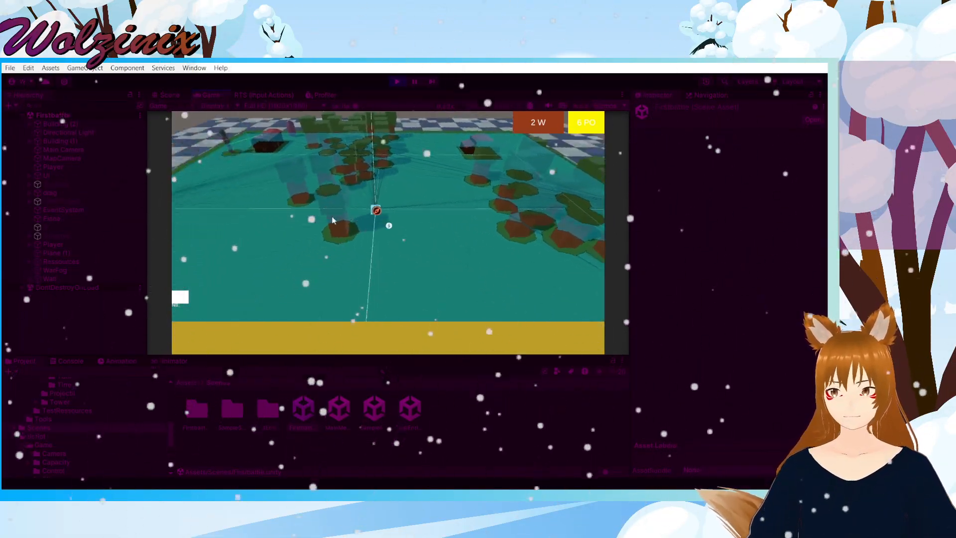
{"action": "key", "text": "a"}
{"action": "key", "text": "d"}
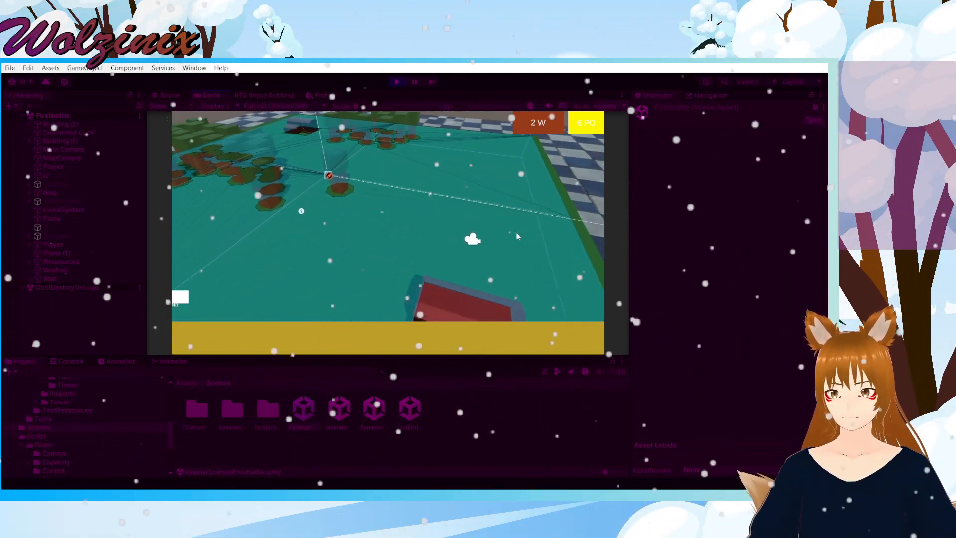
{"action": "key", "text": "a"}
{"action": "left_click", "coordinate": [291, 214]}
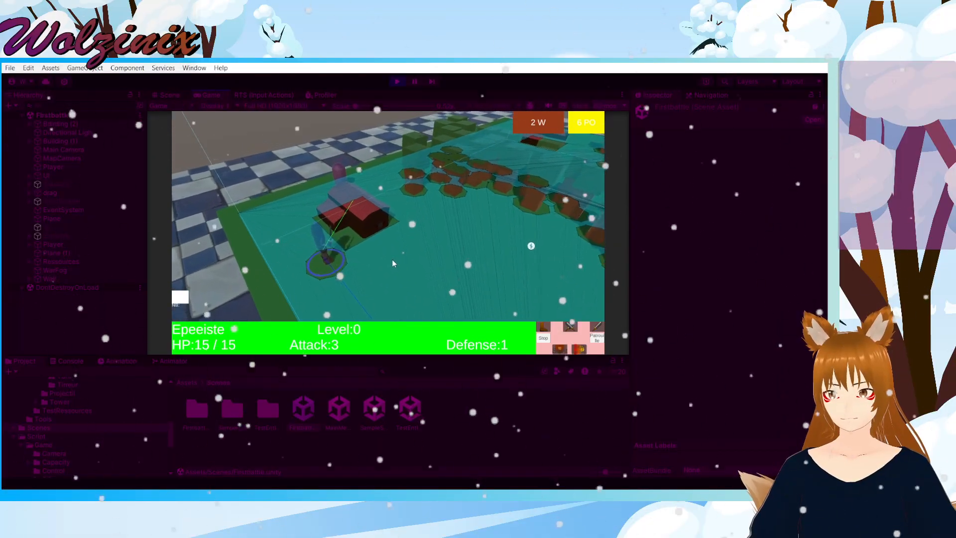
Step: Switch the running game to the map camera, test its view, and stop the game
{"action": "key", "text": "m"}
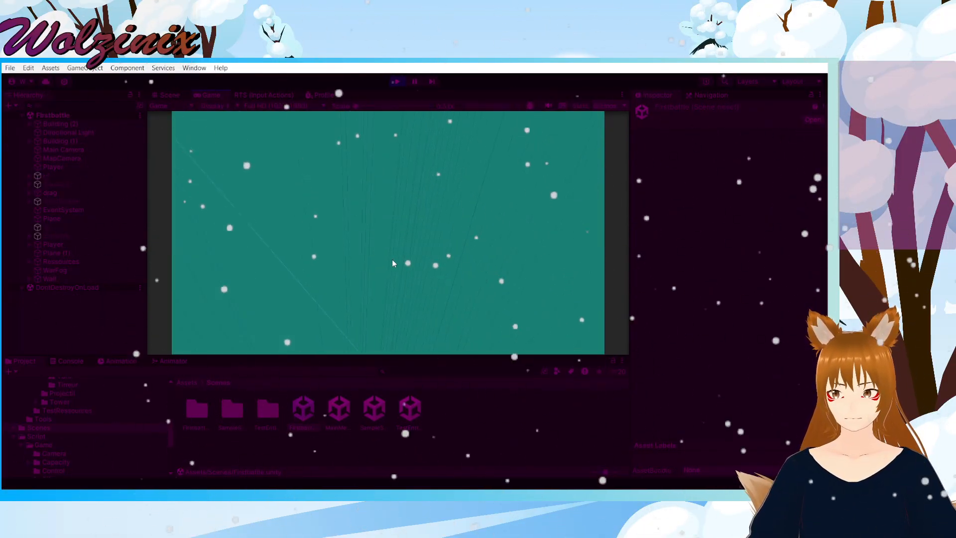
{"action": "key", "text": "a"}
{"action": "key", "text": "d"}
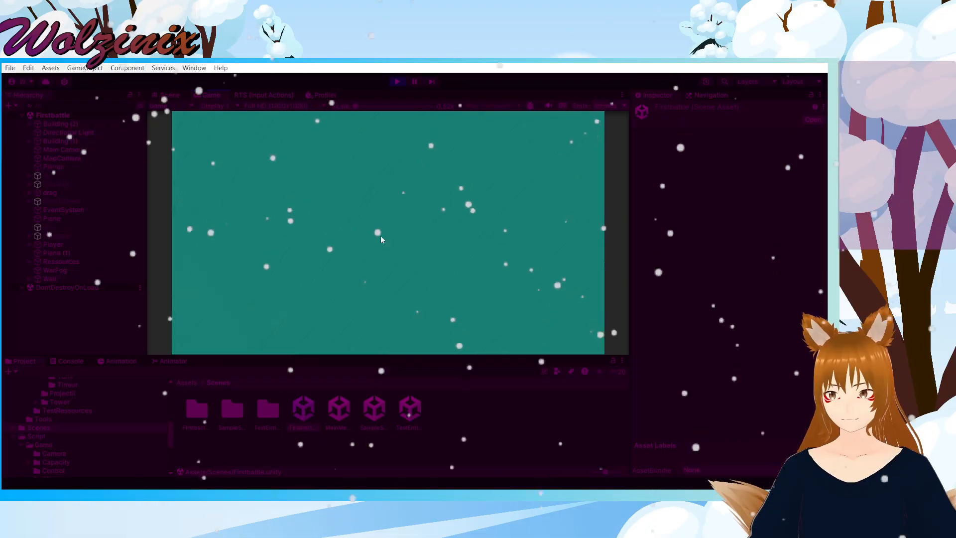
{"action": "left_click", "coordinate": [397, 81]}
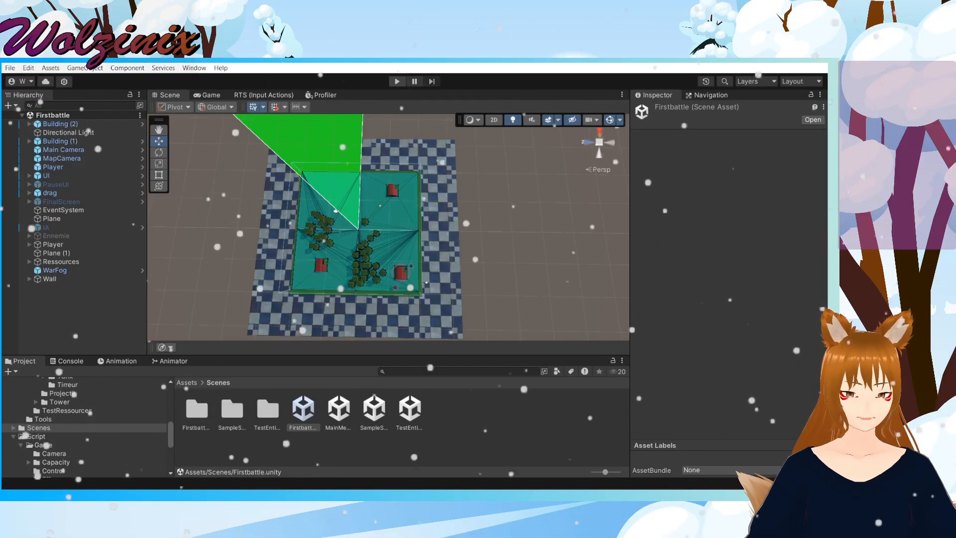
Step: Switch to CameraControl.cs in Visual Studio, comment out the Start() line assigning transform.position from the NavMeshSurface center, and save
{"action": "key", "text": "alt+Tab"}
{"action": "scroll", "coordinate": [423, 274], "scroll_direction": "up", "scroll_amount": 5}
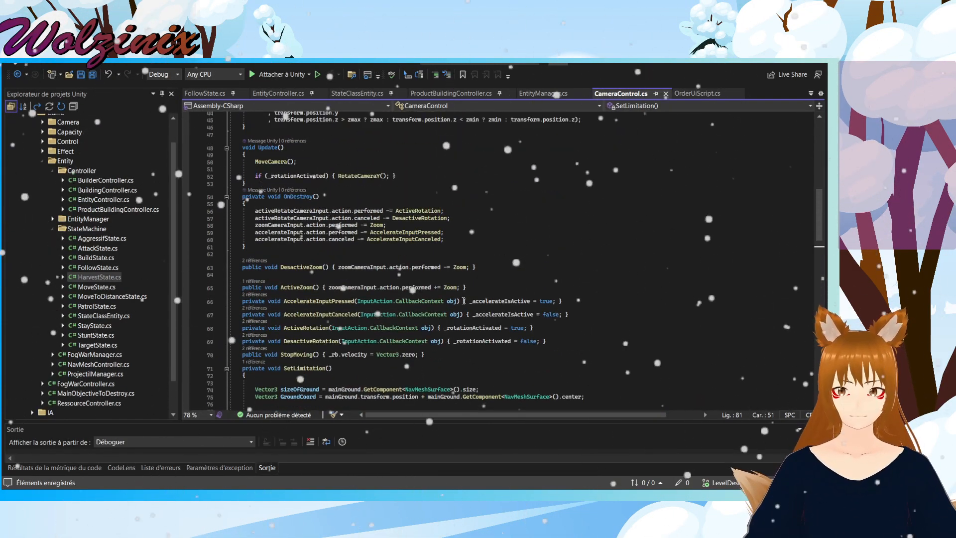
{"action": "scroll", "coordinate": [474, 299], "scroll_direction": "up", "scroll_amount": 17}
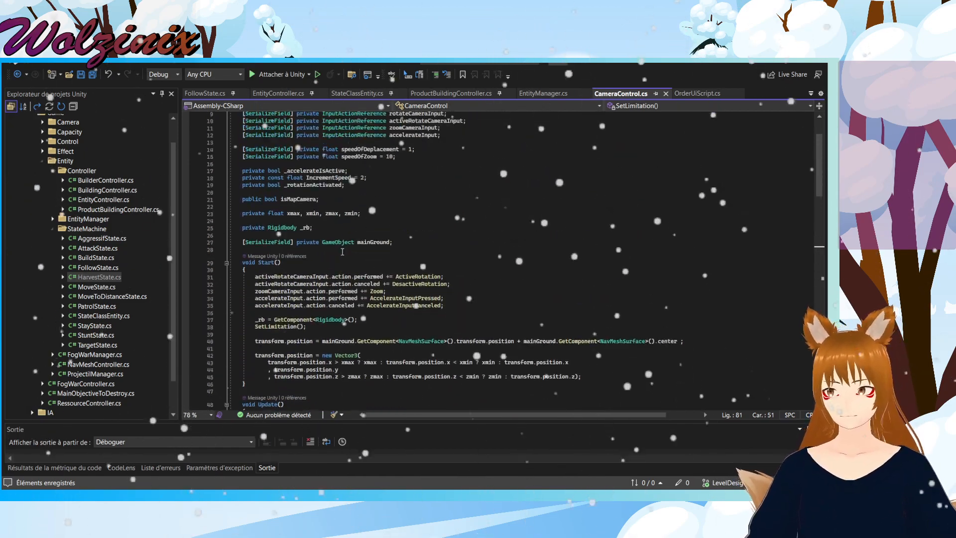
{"action": "left_click", "coordinate": [255, 384]}
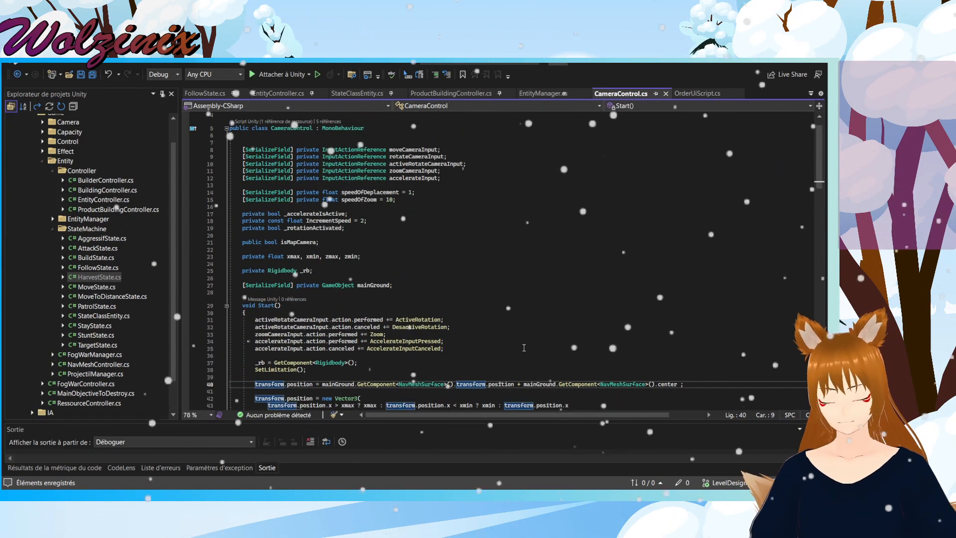
{"action": "type", "text": "//"}
{"action": "key", "text": "ctrl+s"}
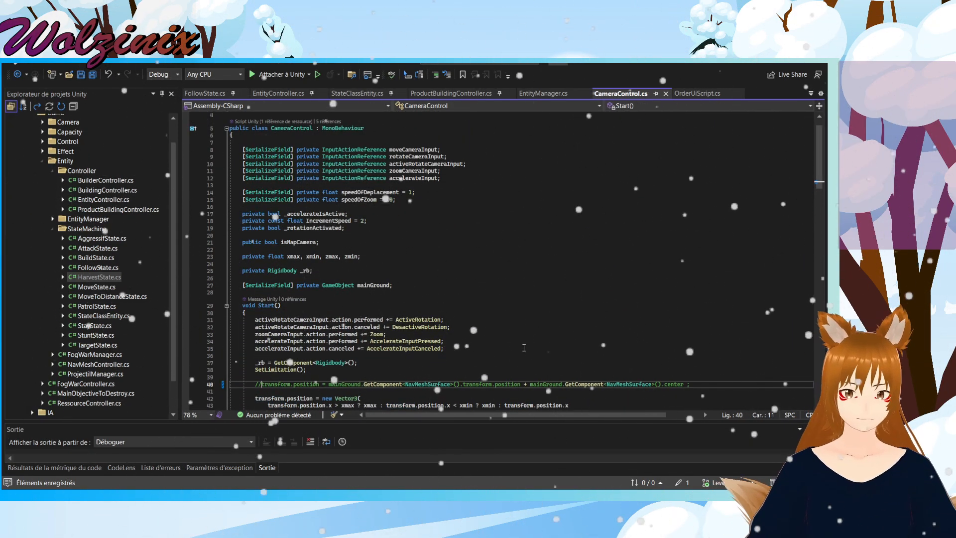
Step: Return to Unity, run the Firstbattle scene again, and check the map view and the main camera's movement
{"action": "key", "text": "alt+Tab"}
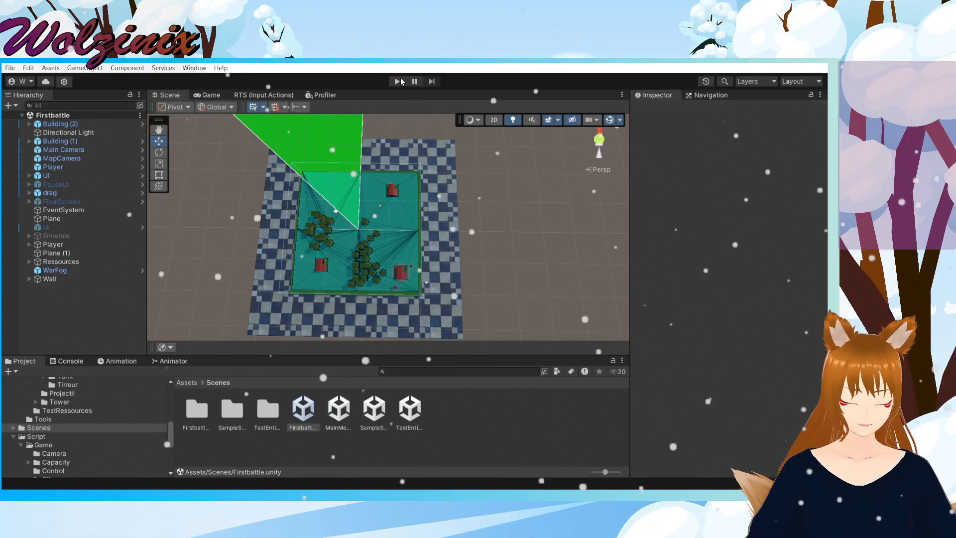
{"action": "left_click", "coordinate": [398, 81]}
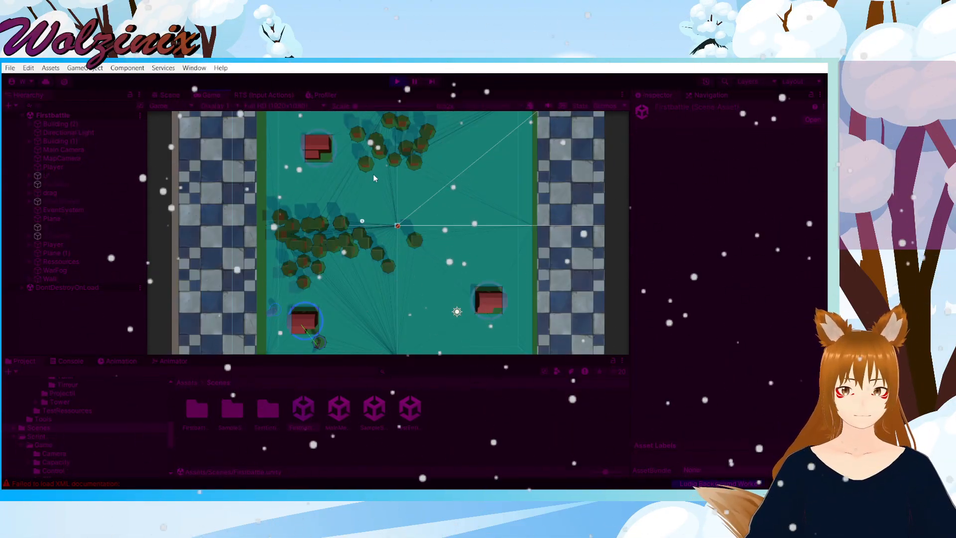
{"action": "key", "text": "s"}
{"action": "key", "text": "q"}
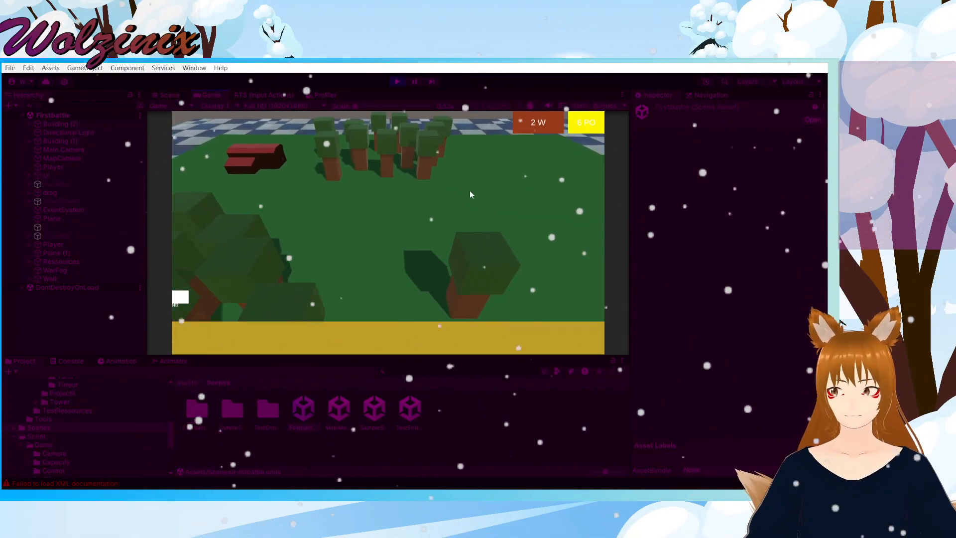
Step: Test the main camera's movement with a unit selected in the running Firstbattle scene, try one of its commands, and stop the game
{"action": "left_click", "coordinate": [324, 228]}
{"action": "left_click_drag", "start_coordinate": [519, 267], "coordinate": [541, 215]}
{"action": "key", "text": "s"}
{"action": "key", "text": "q"}
{"action": "key", "text": "z"}
{"action": "key", "text": "d"}
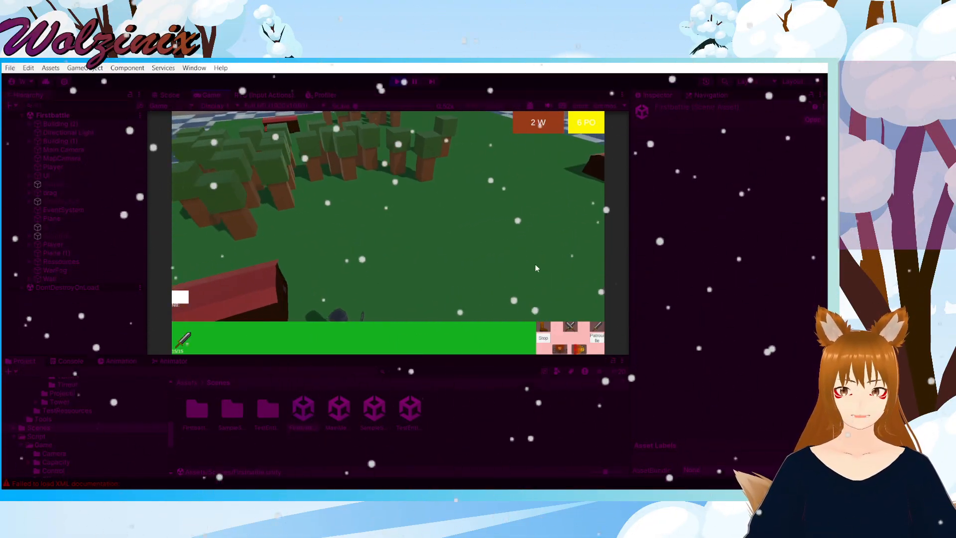
{"action": "left_click", "coordinate": [570, 326]}
{"action": "key", "text": "z"}
{"action": "key", "text": "d"}
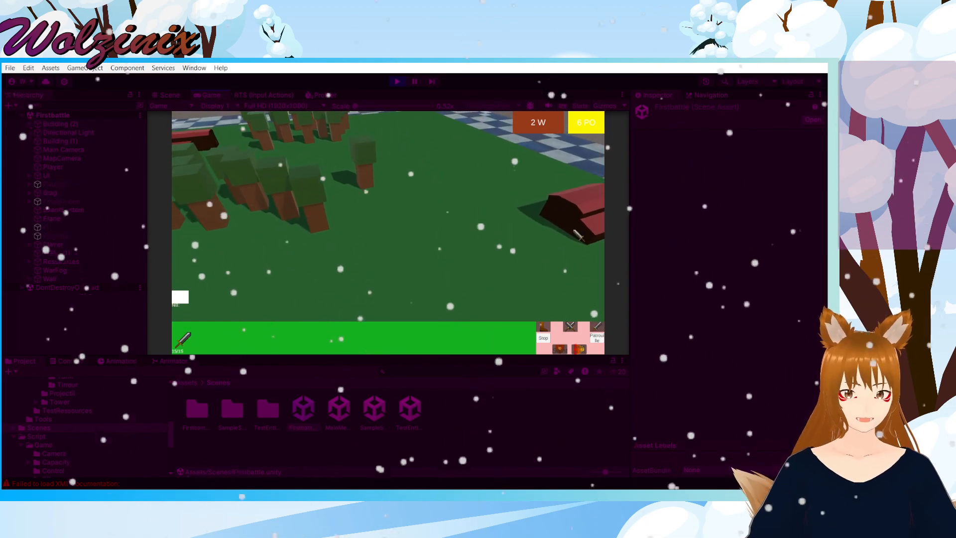
{"action": "key", "text": "z"}
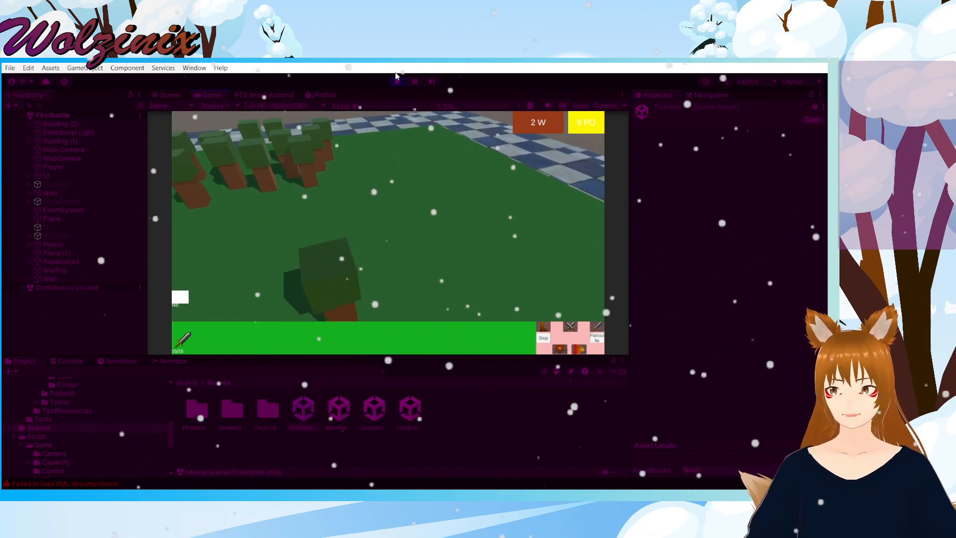
{"action": "left_click", "coordinate": [397, 81]}
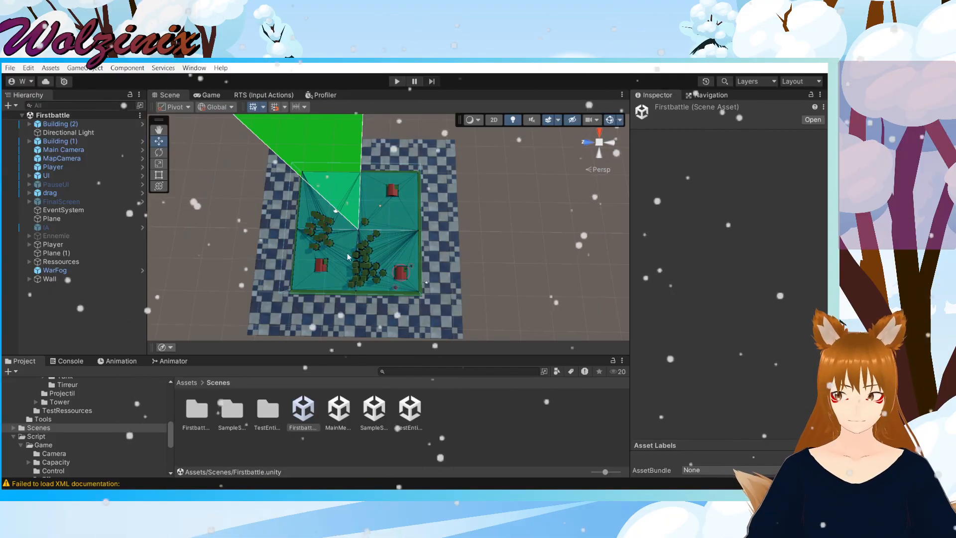
Step: Examine the ground Plane's NavMeshSurface settings and the FinalScreen object's components in the Firstbattle scene
{"action": "left_click", "coordinate": [393, 234]}
{"action": "scroll", "coordinate": [669, 301], "scroll_direction": "down", "scroll_amount": 6}
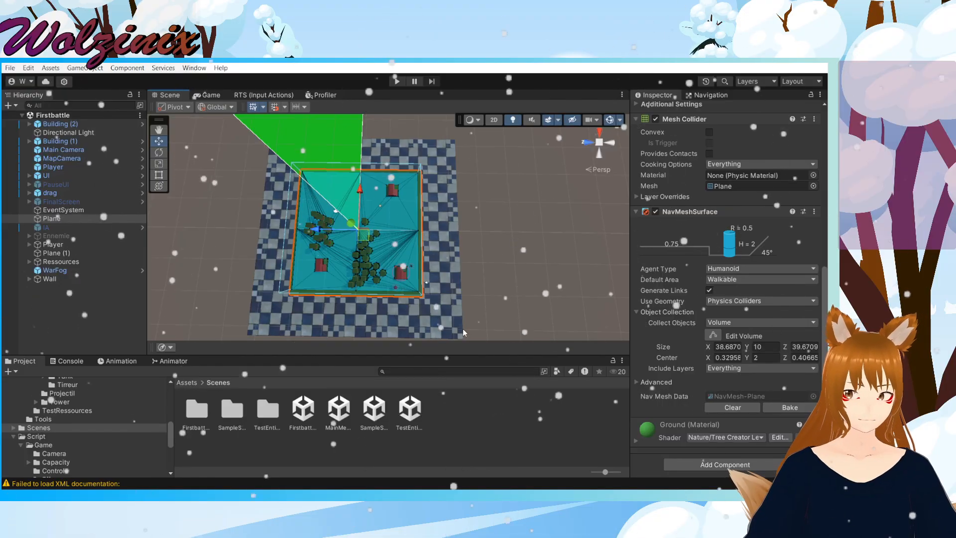
{"action": "left_click", "coordinate": [61, 202]}
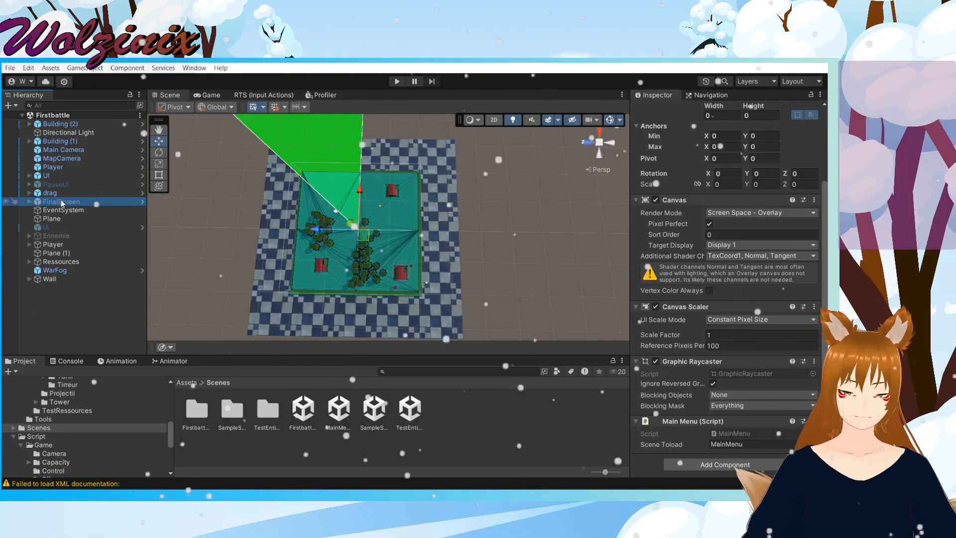
{"action": "left_click", "coordinate": [67, 177]}
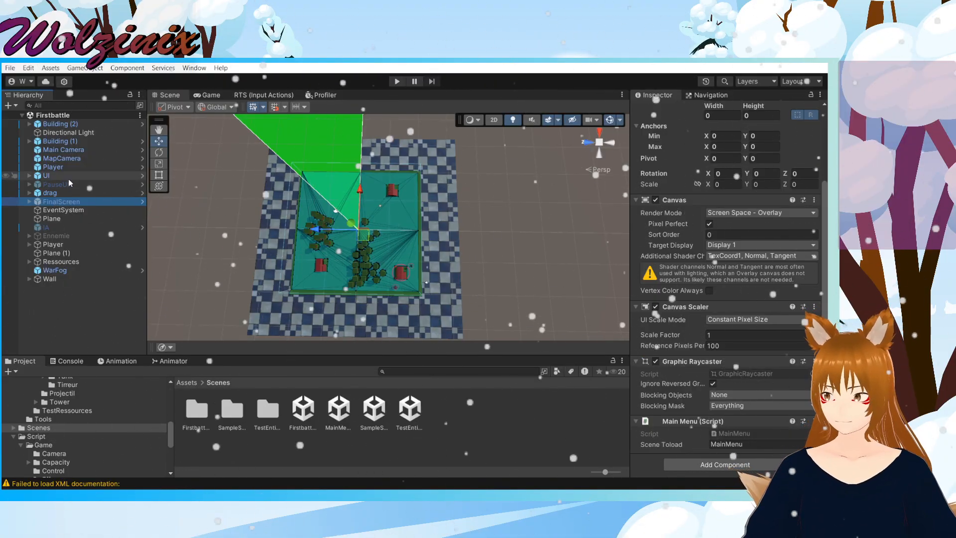
{"action": "left_click", "coordinate": [70, 167]}
{"action": "left_click", "coordinate": [76, 192]}
{"action": "left_click", "coordinate": [77, 201]}
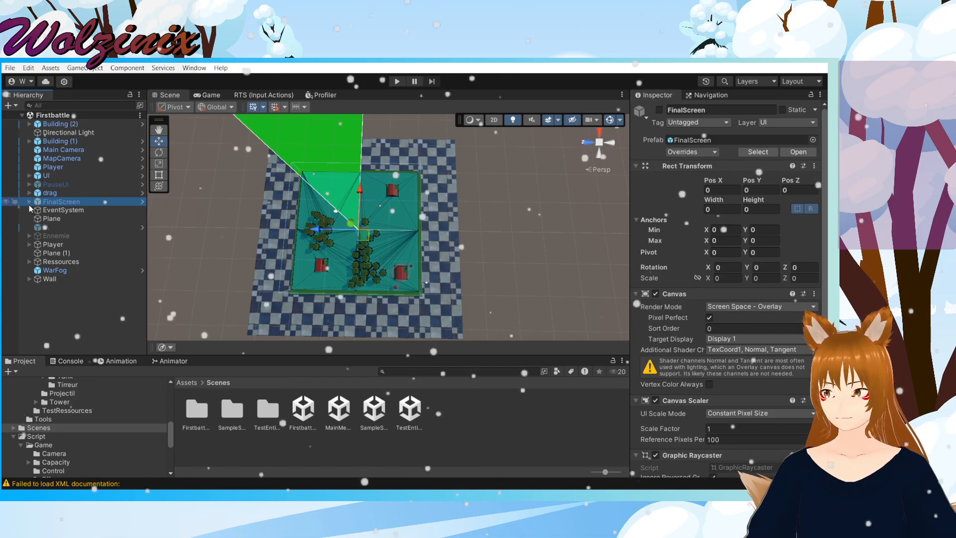
Step: Open the FinalScreen prefab from prefab/Interface/UI, view its game-over layout, deactivate its root object, and return to the Firstbattle scene
{"action": "scroll", "coordinate": [99, 428], "scroll_direction": "down", "scroll_amount": 5}
{"action": "scroll", "coordinate": [70, 439], "scroll_direction": "up", "scroll_amount": 2}
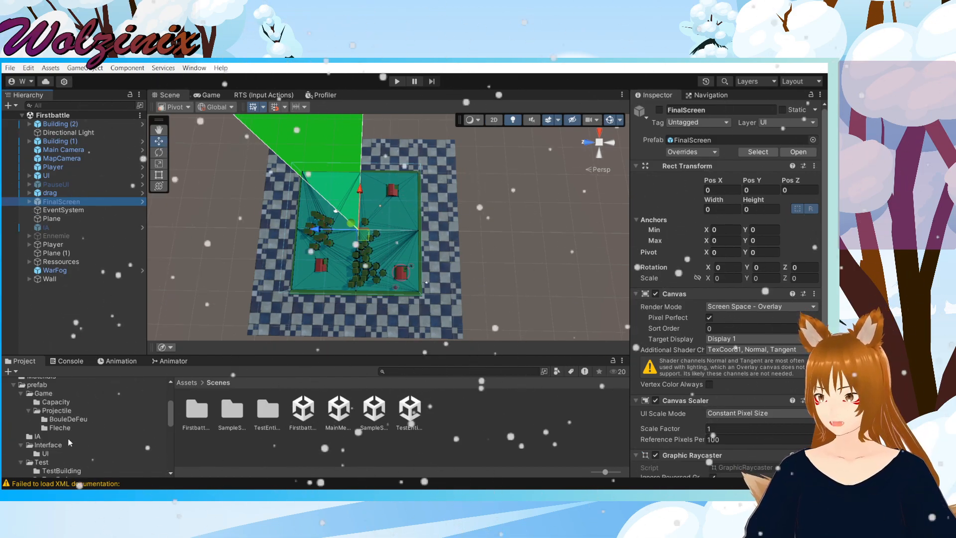
{"action": "left_click", "coordinate": [69, 453]}
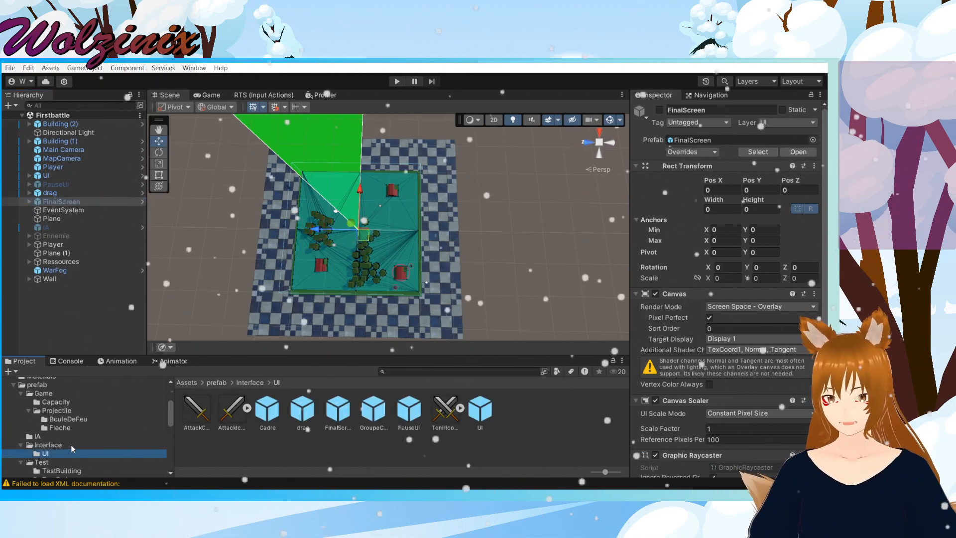
{"action": "double_click", "coordinate": [338, 410]}
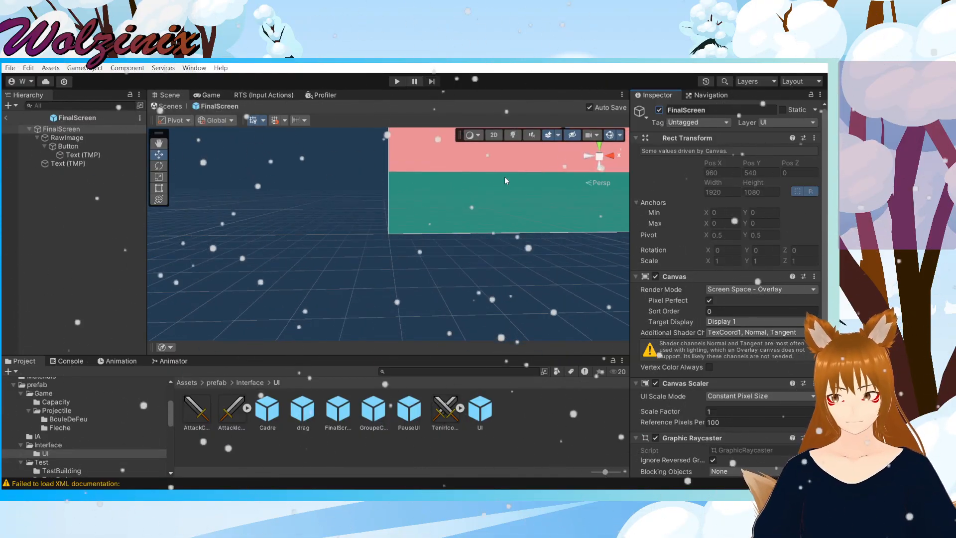
{"action": "key", "text": "f"}
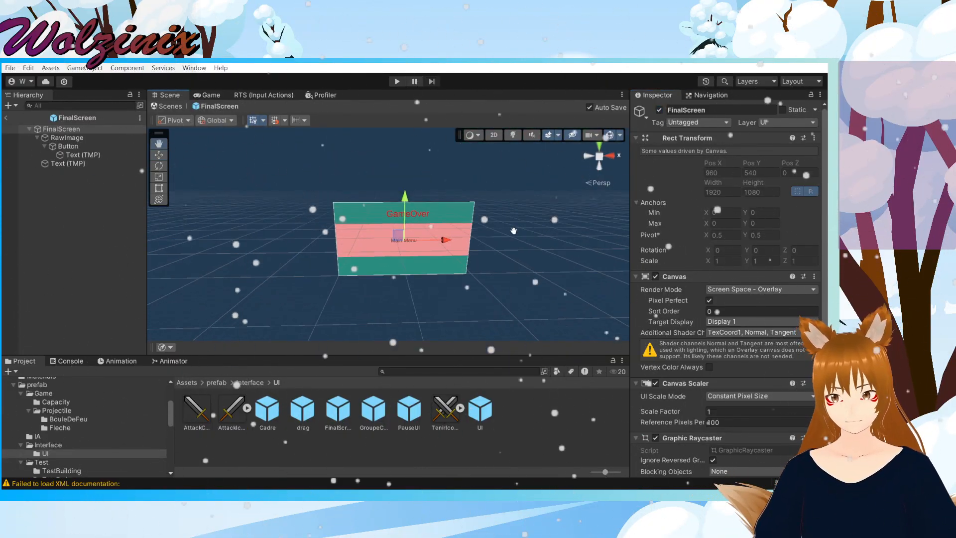
{"action": "scroll", "coordinate": [524, 262], "scroll_direction": "up", "scroll_amount": 3}
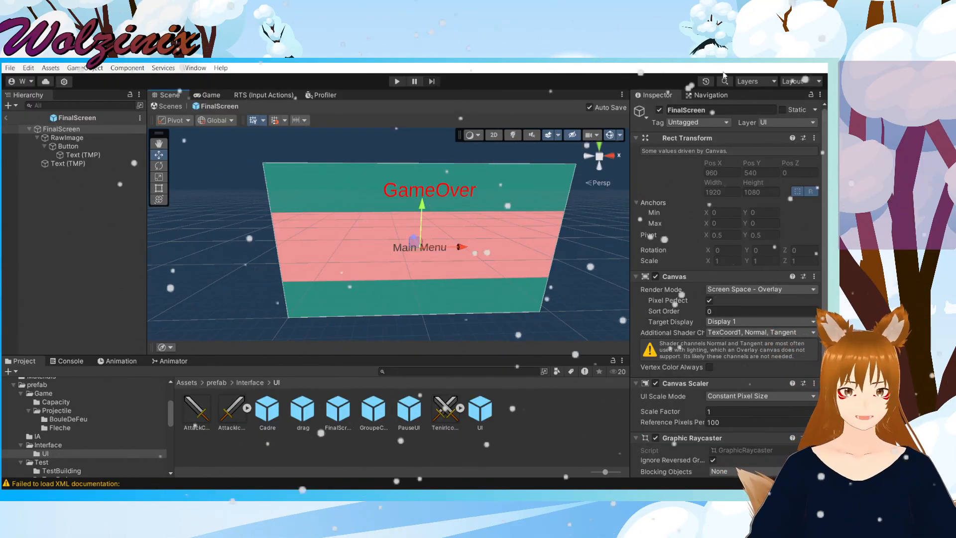
{"action": "left_click", "coordinate": [659, 109]}
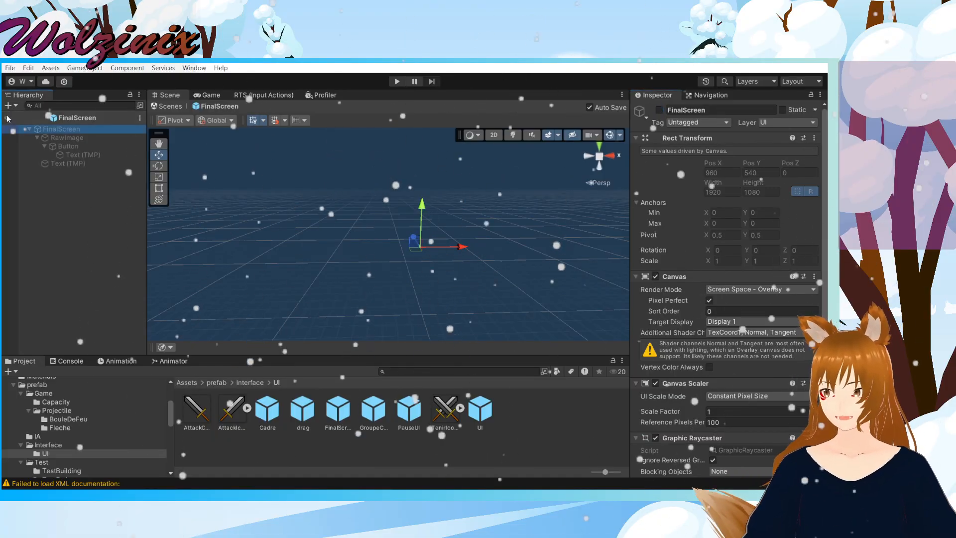
{"action": "left_click", "coordinate": [6, 118]}
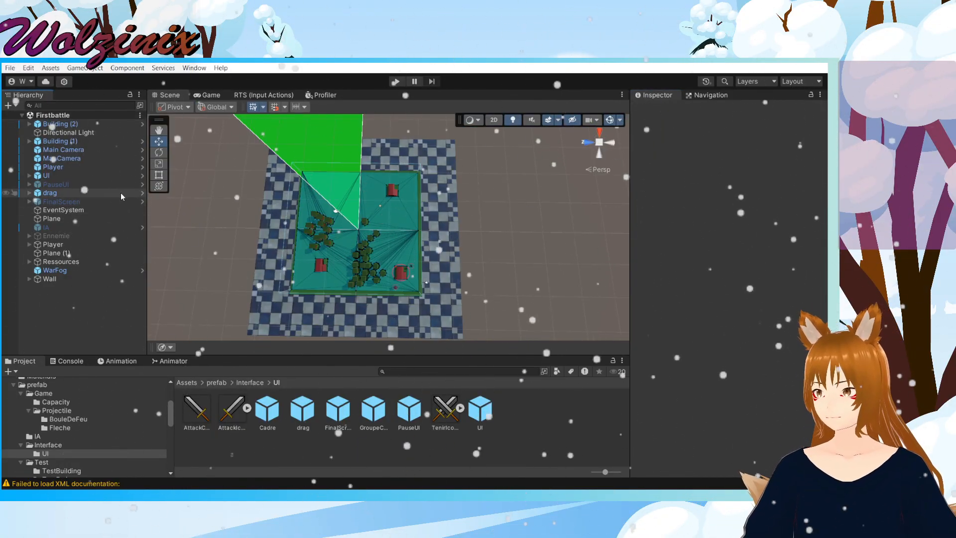
Step: Examine the Main Objective To Destroy component on the Ennemie group's Building, read MainObjectiveToDestroy.cs in Visual Studio, and return to Unity
{"action": "left_click", "coordinate": [31, 235]}
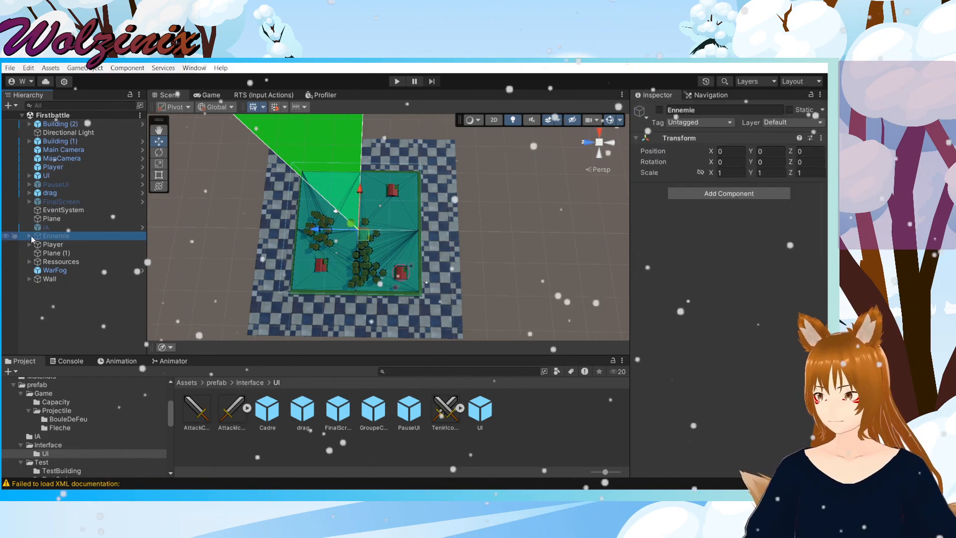
{"action": "left_click", "coordinate": [32, 235]}
{"action": "left_click", "coordinate": [79, 212]}
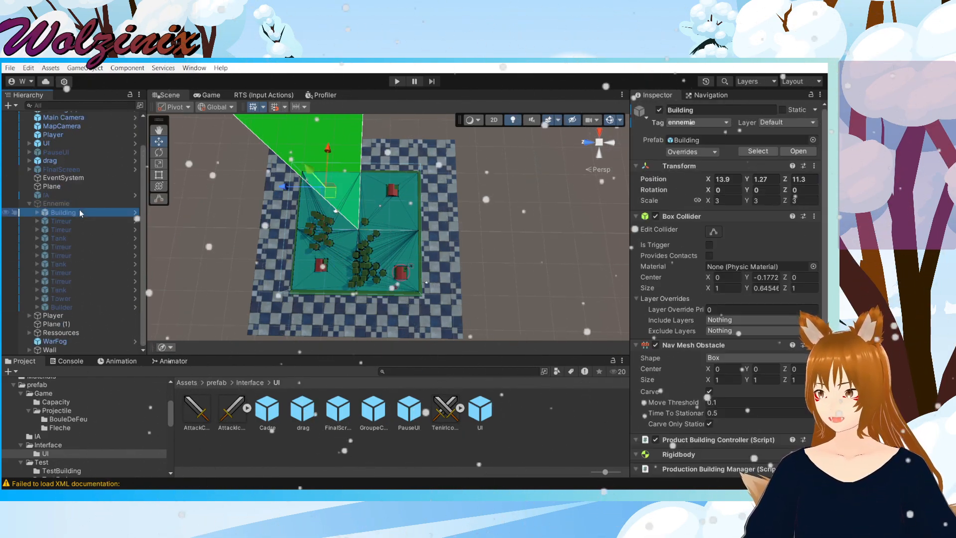
{"action": "scroll", "coordinate": [658, 270], "scroll_direction": "down", "scroll_amount": 10}
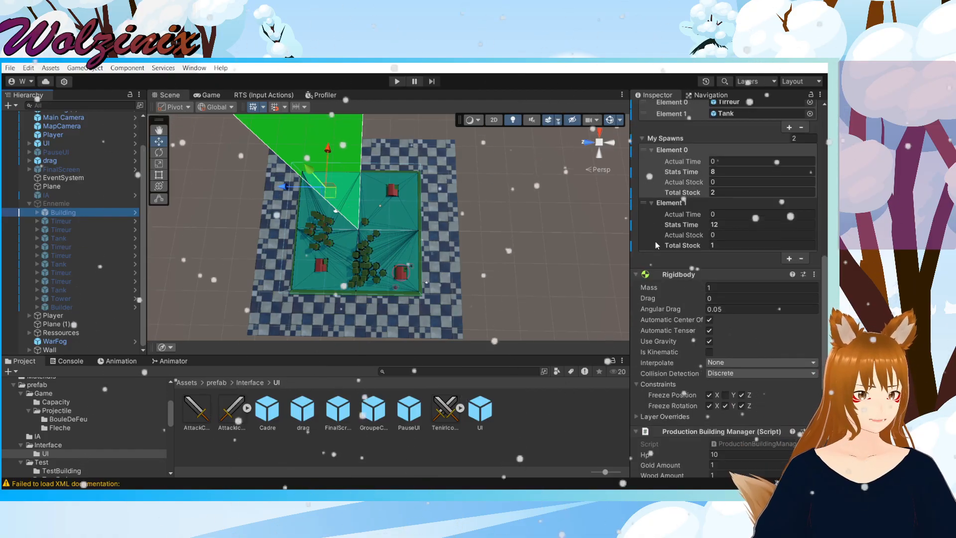
{"action": "scroll", "coordinate": [654, 244], "scroll_direction": "down", "scroll_amount": 8}
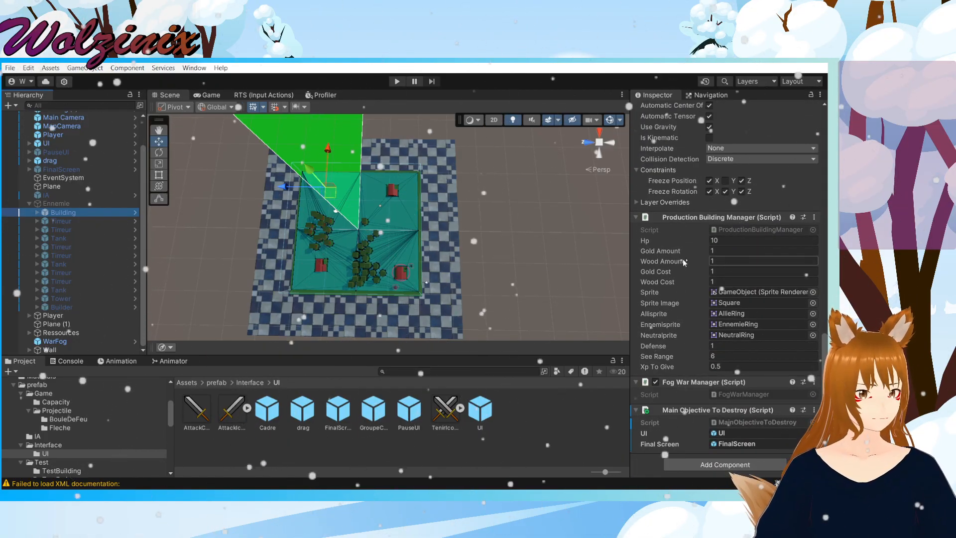
{"action": "double_click", "coordinate": [722, 422]}
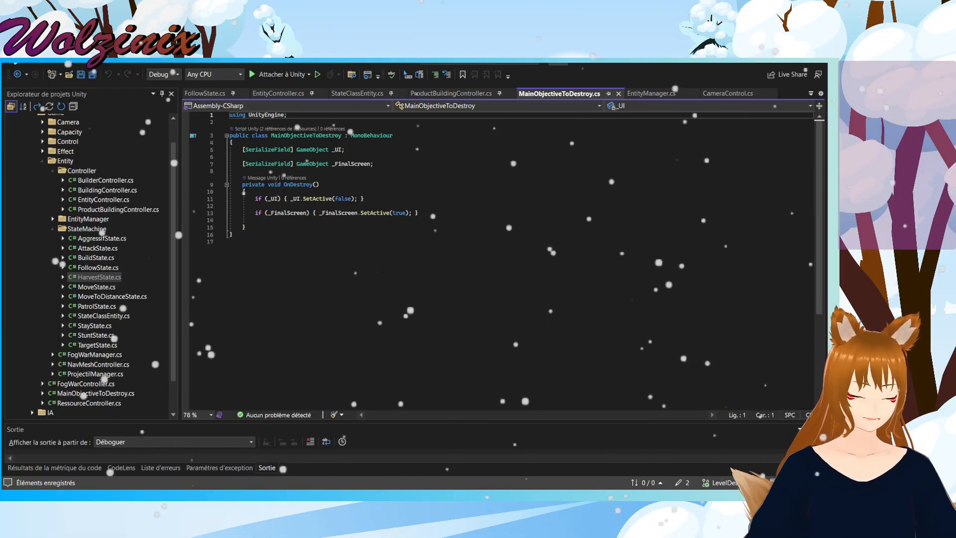
{"action": "key", "text": "alt+Tab"}
{"action": "left_click", "coordinate": [577, 240]}
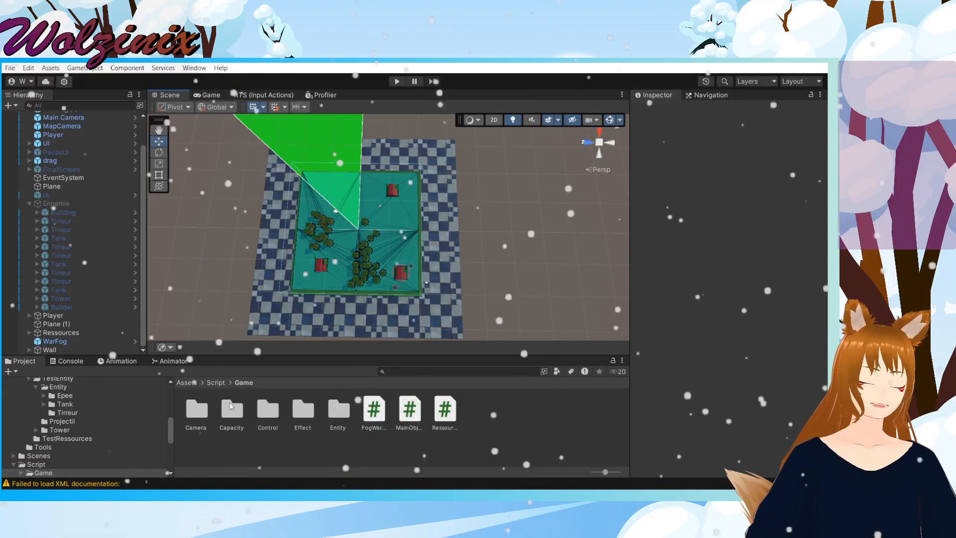
Step: Open the FinalScreen prefab from the prefab/Interface/UI folder for editing and collapse its RawImage object
{"action": "scroll", "coordinate": [90, 438], "scroll_direction": "up", "scroll_amount": 3}
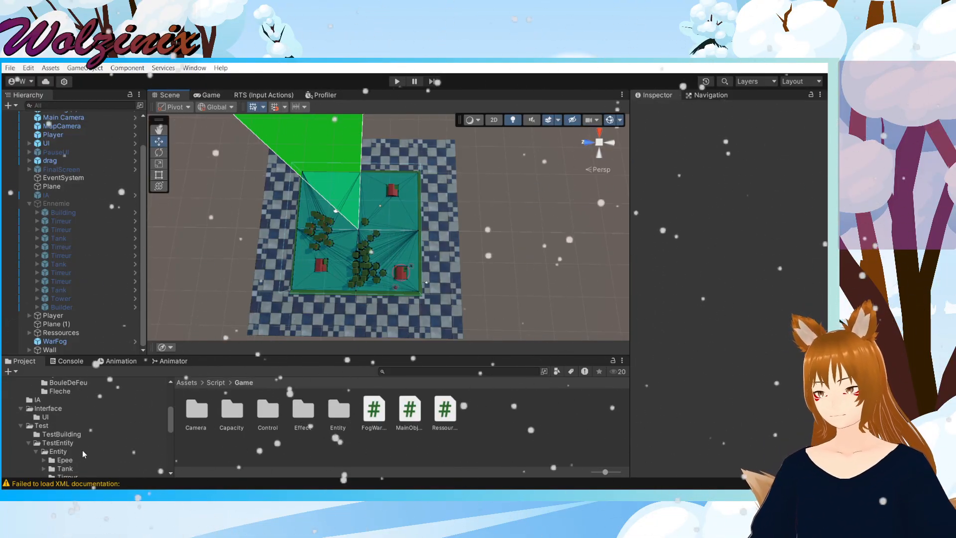
{"action": "left_click", "coordinate": [50, 408]}
{"action": "left_click", "coordinate": [46, 416]}
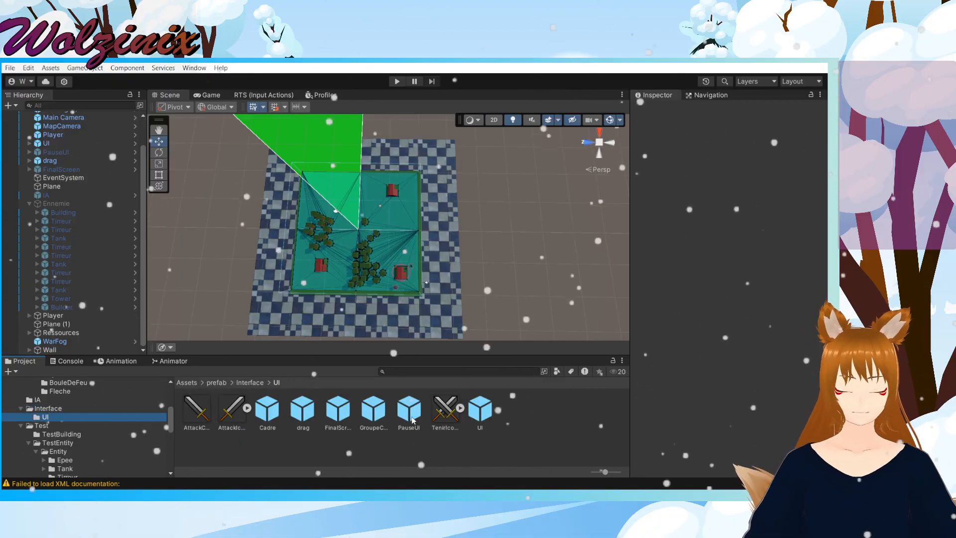
{"action": "double_click", "coordinate": [338, 409]}
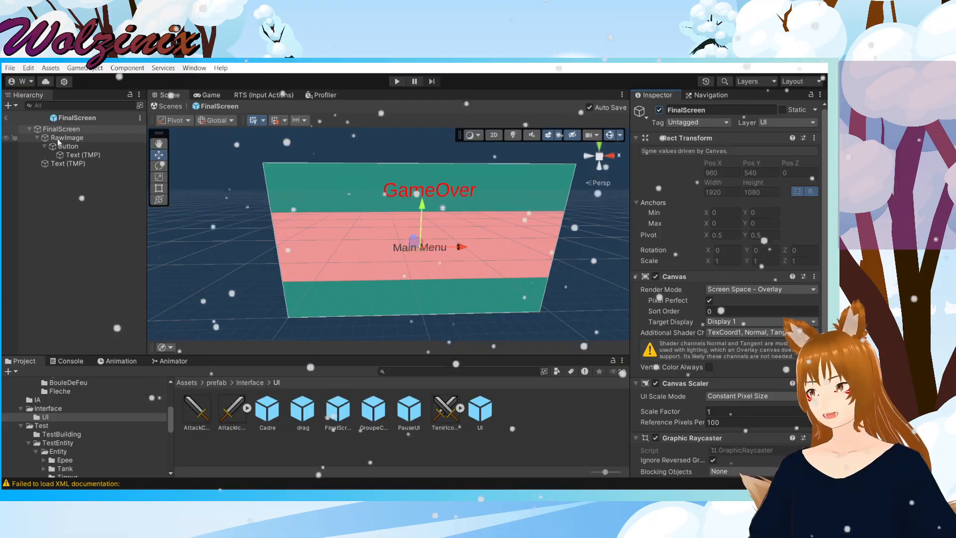
{"action": "left_click", "coordinate": [37, 138]}
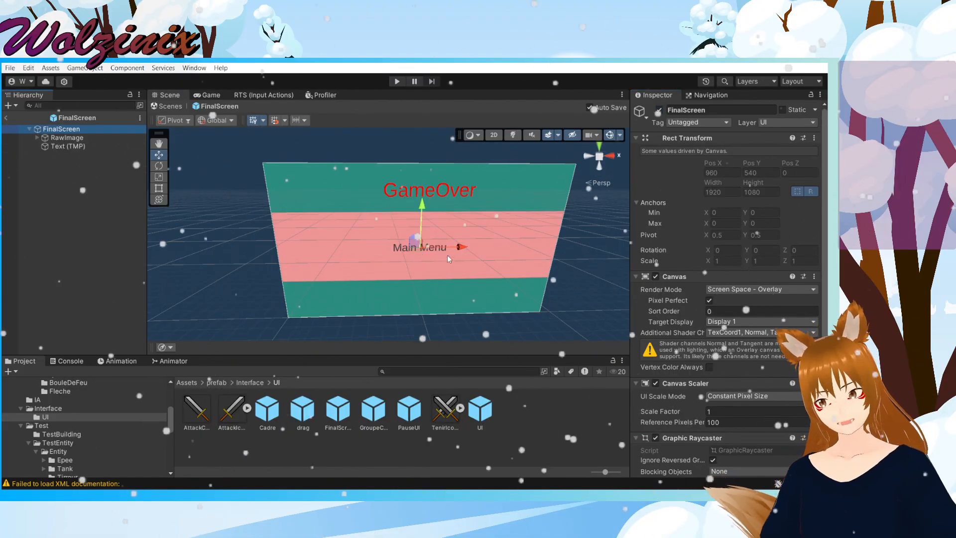
Step: Examine the FinalScreen prefab's RawImage, text, Main Menu script settings and the Main Menu button's components
{"action": "scroll", "coordinate": [544, 271], "scroll_direction": "down", "scroll_amount": 2}
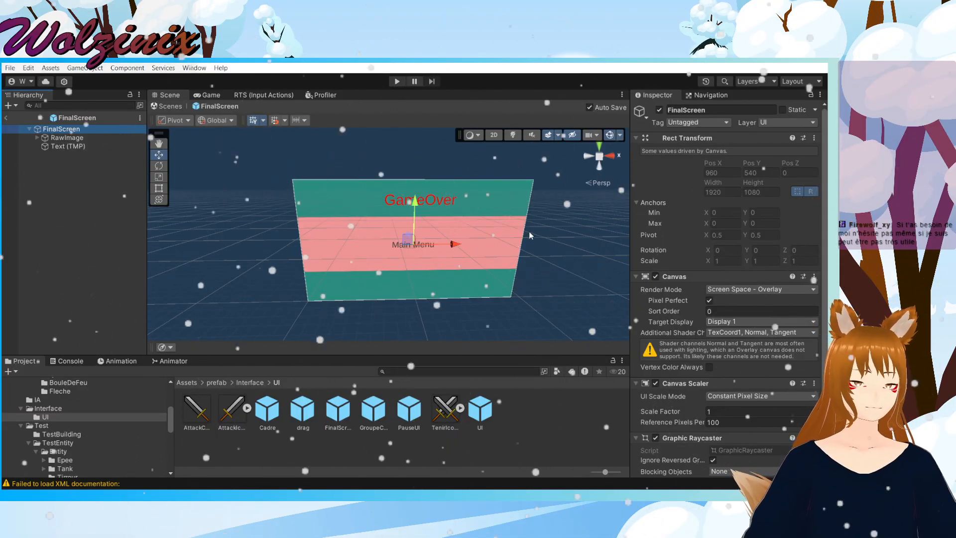
{"action": "scroll", "coordinate": [529, 231], "scroll_direction": "down", "scroll_amount": 2}
{"action": "left_click", "coordinate": [67, 141]}
{"action": "left_click", "coordinate": [77, 146]}
{"action": "left_click", "coordinate": [67, 138]}
{"action": "left_click", "coordinate": [71, 129]}
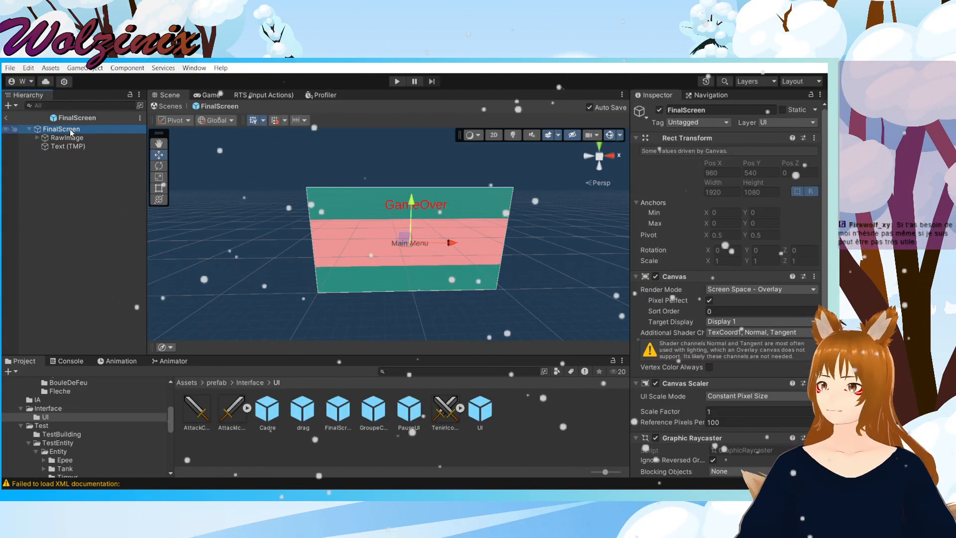
{"action": "scroll", "coordinate": [725, 369], "scroll_direction": "down", "scroll_amount": 3}
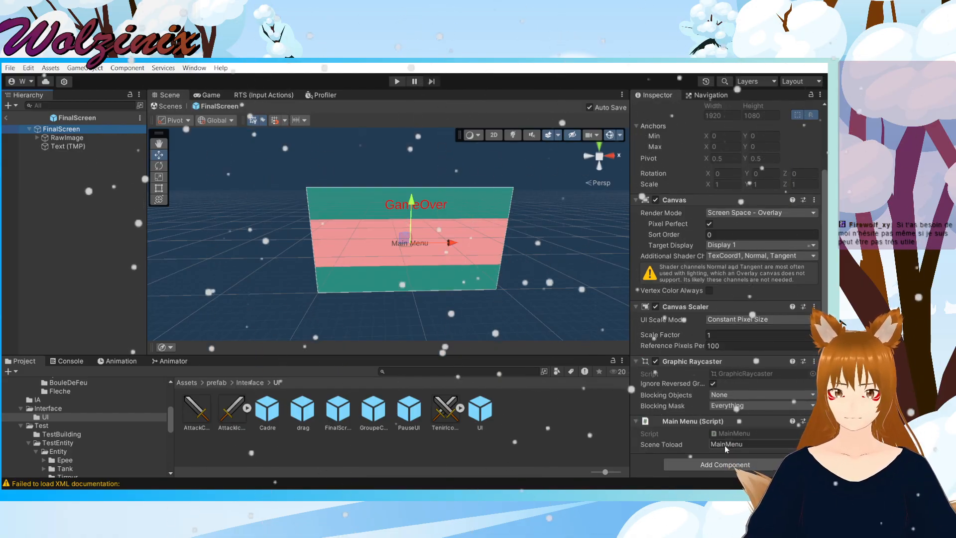
{"action": "left_click", "coordinate": [85, 139]}
{"action": "left_click", "coordinate": [354, 247]}
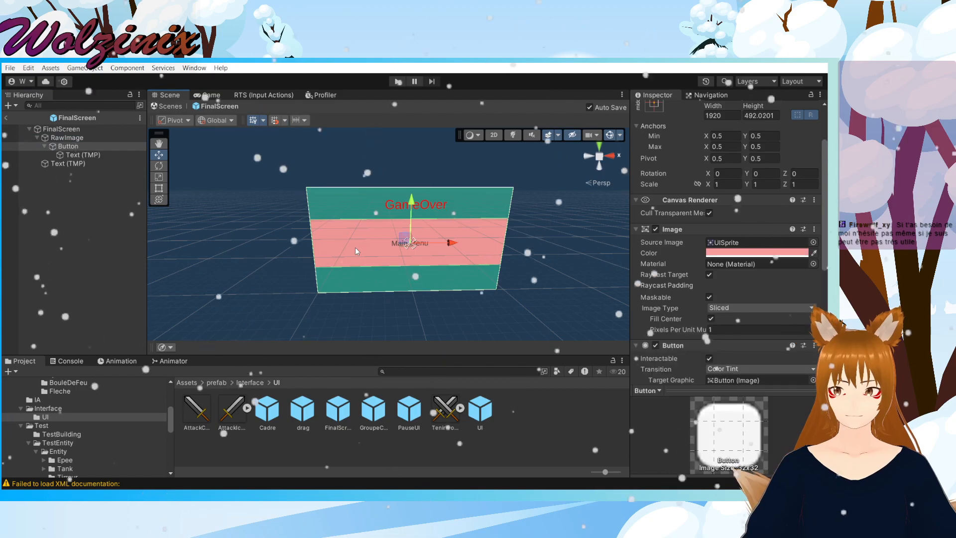
Step: Create an empty child object under the FinalScreen root and name it MainMenu
{"action": "left_click", "coordinate": [55, 130]}
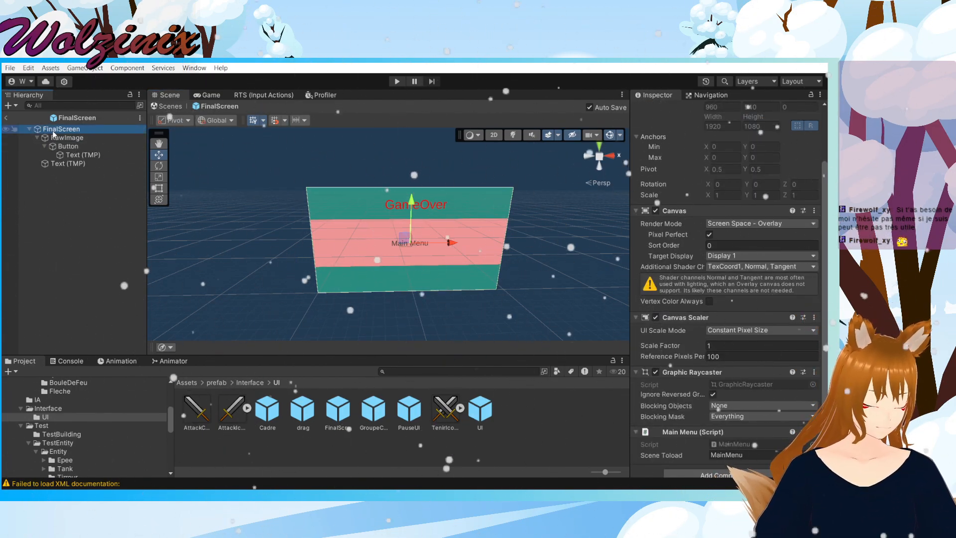
{"action": "right_click", "coordinate": [54, 133]}
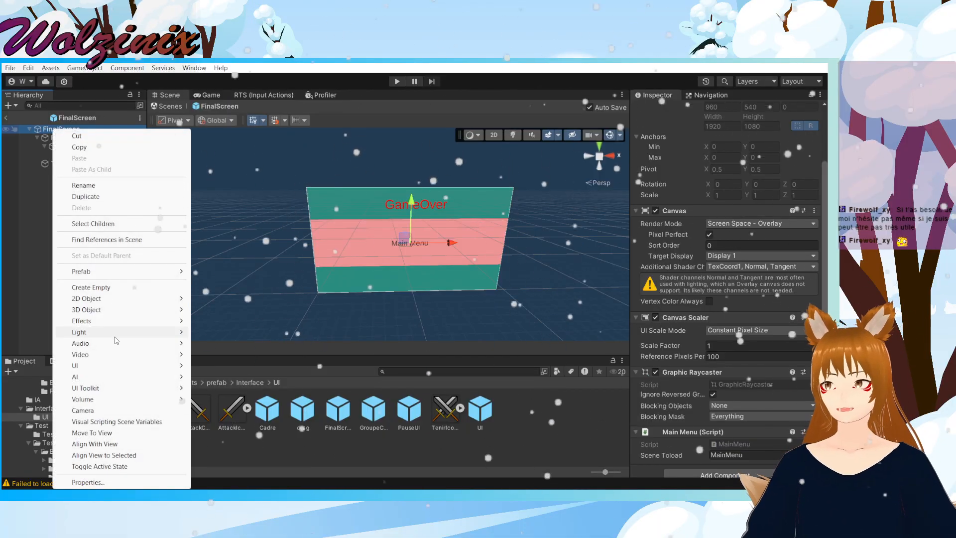
{"action": "mouse_move", "coordinate": [116, 303]}
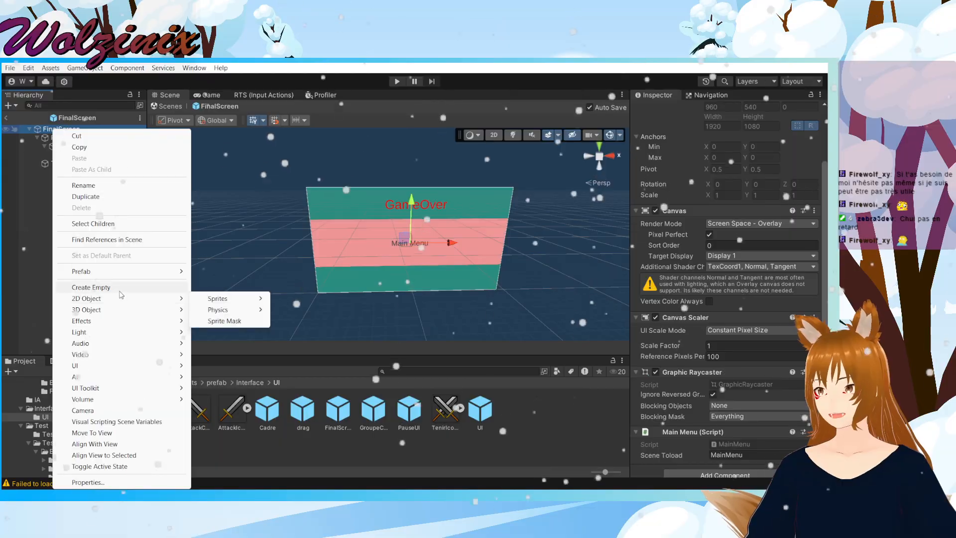
{"action": "left_click", "coordinate": [90, 287]}
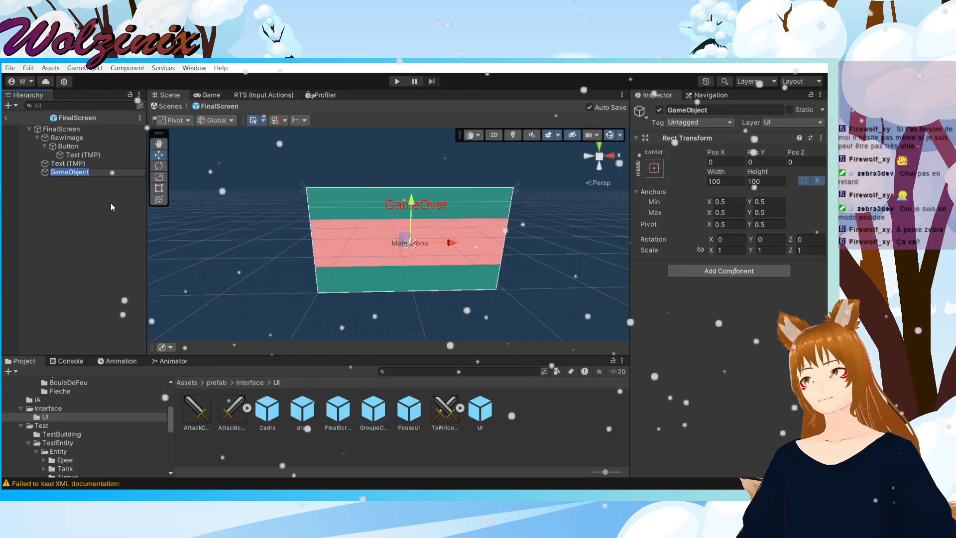
{"action": "type", "text": "MainMenu"}
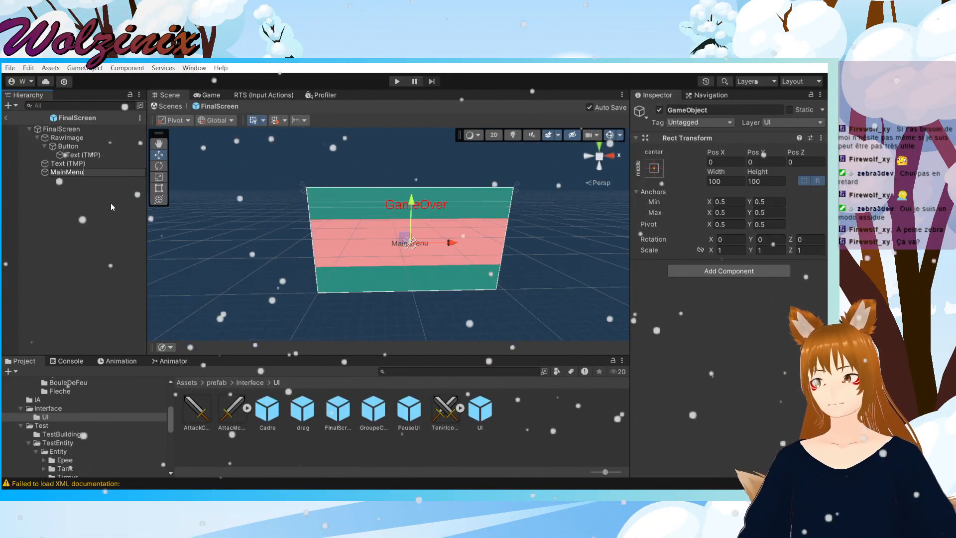
{"action": "key", "text": "Return"}
Step: Move the RawImage, Button and both Text (TMP) objects under MainMenu in the FinalScreen prefab and collapse MainMenu
{"action": "left_click", "coordinate": [67, 138]}
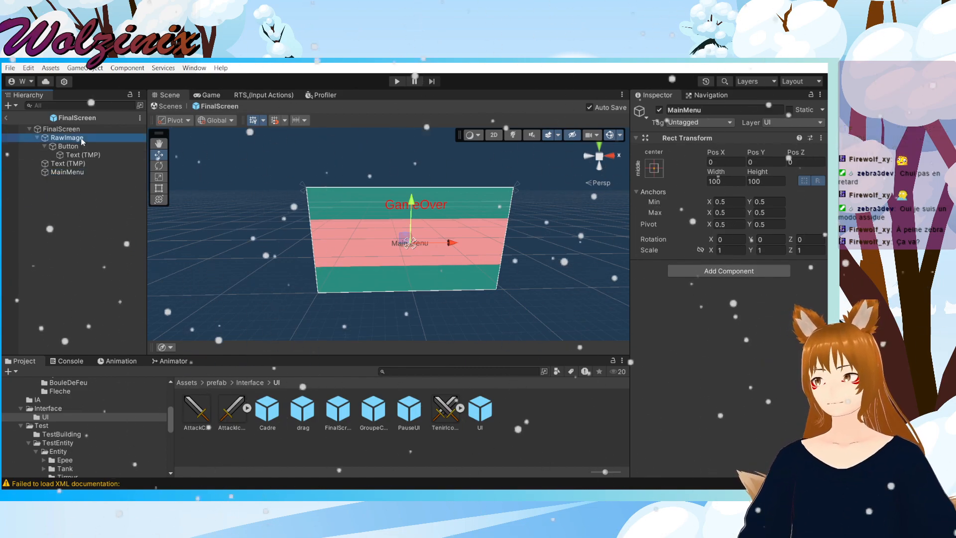
{"action": "left_click", "coordinate": [70, 163], "text": "shift"}
{"action": "double_click", "coordinate": [72, 163]}
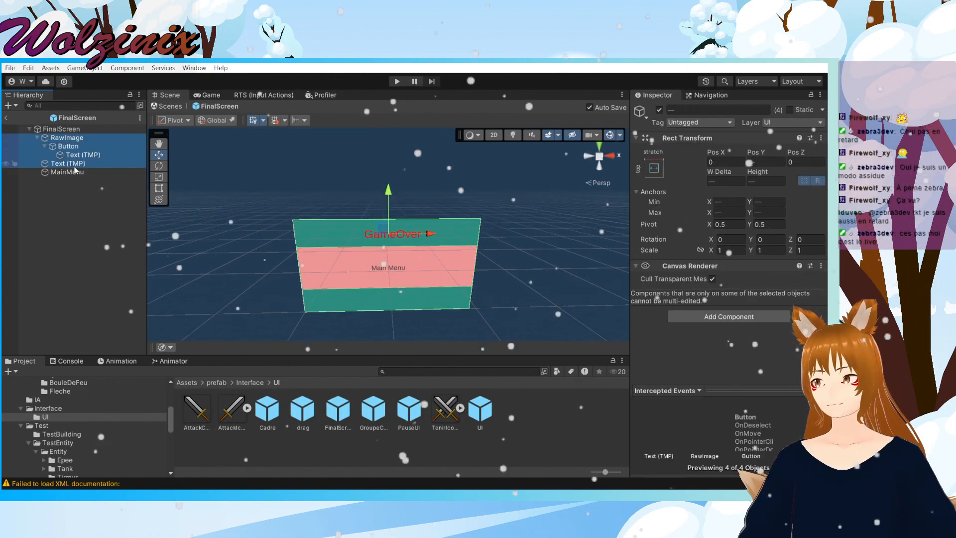
{"action": "left_click_drag", "start_coordinate": [69, 174], "coordinate": [69, 173]}
{"action": "left_click", "coordinate": [70, 208]}
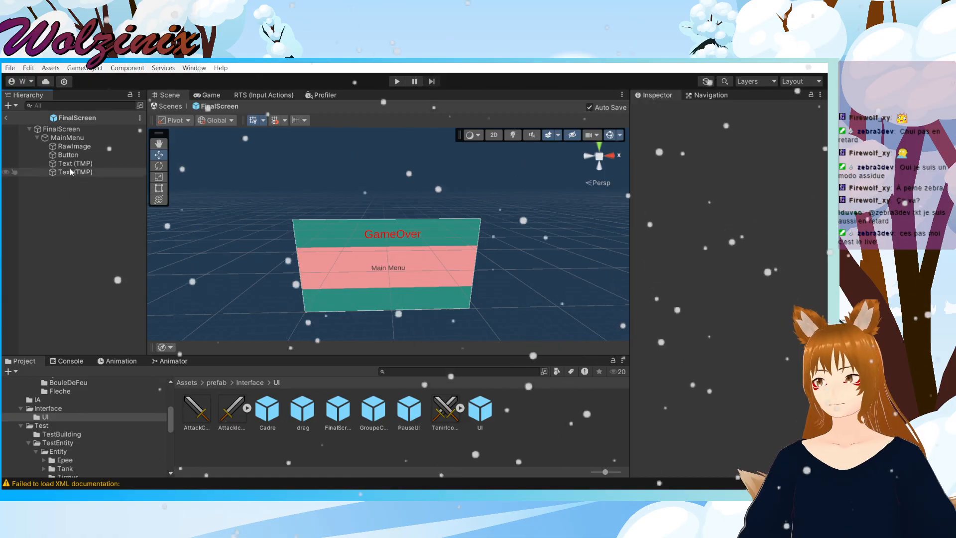
{"action": "left_click", "coordinate": [38, 138]}
Step: Deactivate the prefab's MainMenu object, then return to the Firstbattle scene and check its FinalScreen instance
{"action": "left_click", "coordinate": [55, 131]}
{"action": "left_click", "coordinate": [60, 137]}
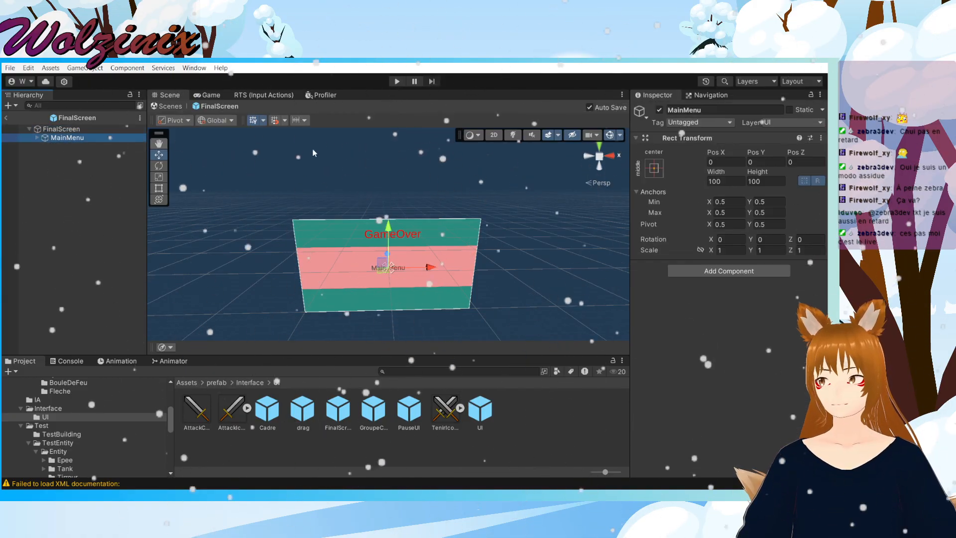
{"action": "left_click", "coordinate": [659, 109]}
{"action": "left_click", "coordinate": [4, 117]}
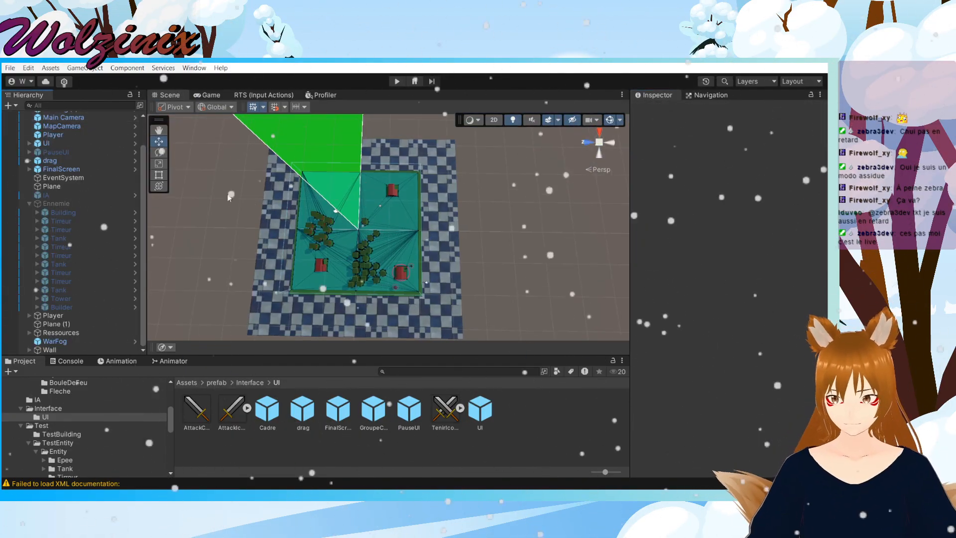
{"action": "scroll", "coordinate": [90, 227], "scroll_direction": "up", "scroll_amount": 3}
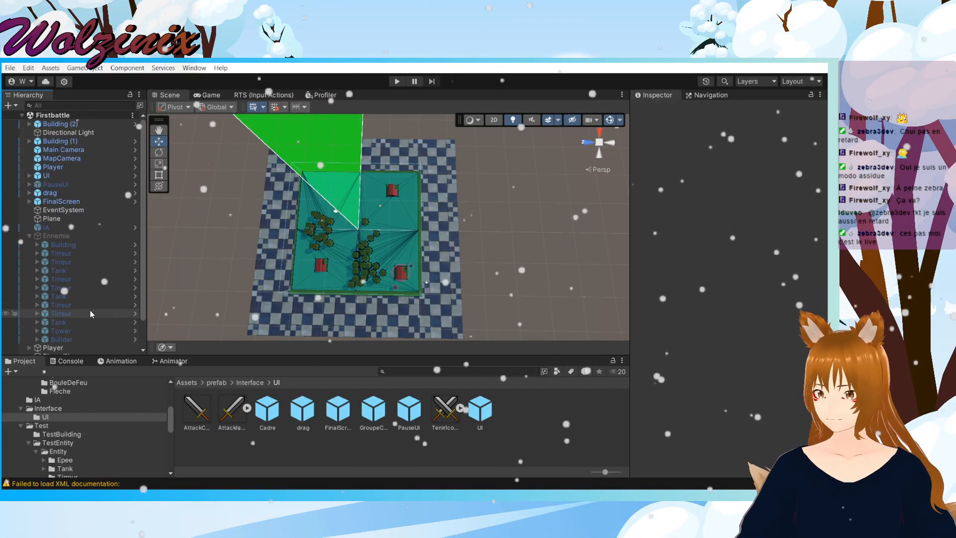
{"action": "left_click", "coordinate": [85, 200]}
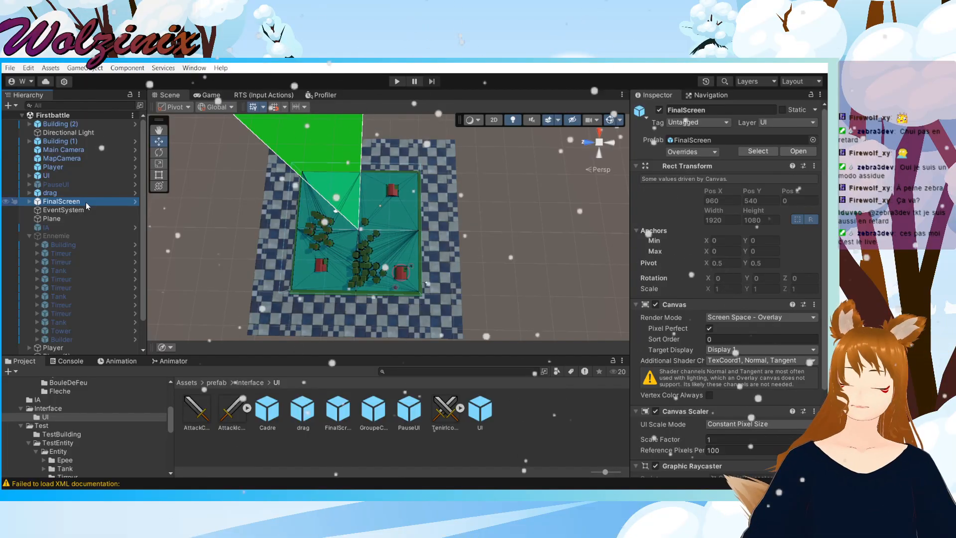
{"action": "left_click", "coordinate": [530, 236]}
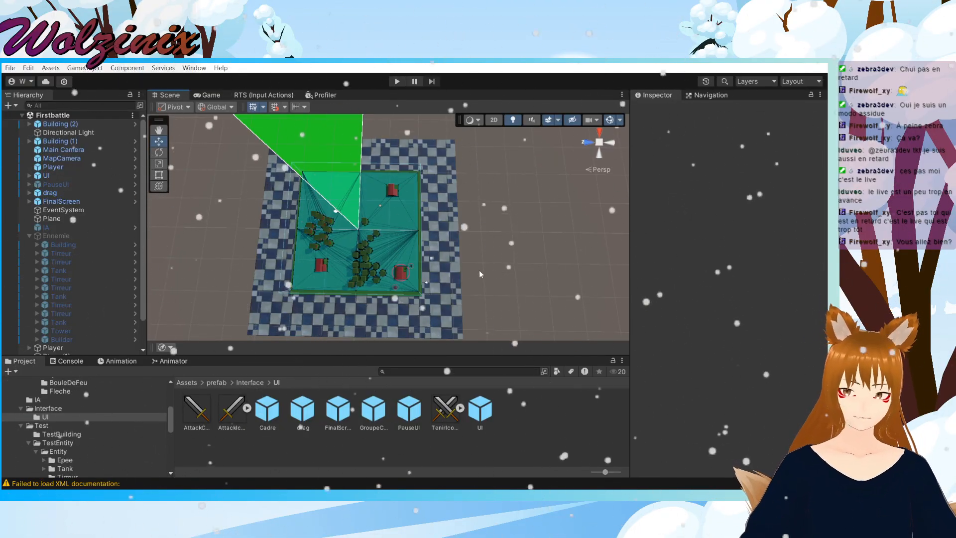
{"action": "scroll", "coordinate": [461, 296], "scroll_direction": "up", "scroll_amount": 5}
{"action": "scroll", "coordinate": [503, 290], "scroll_direction": "up", "scroll_amount": 4}
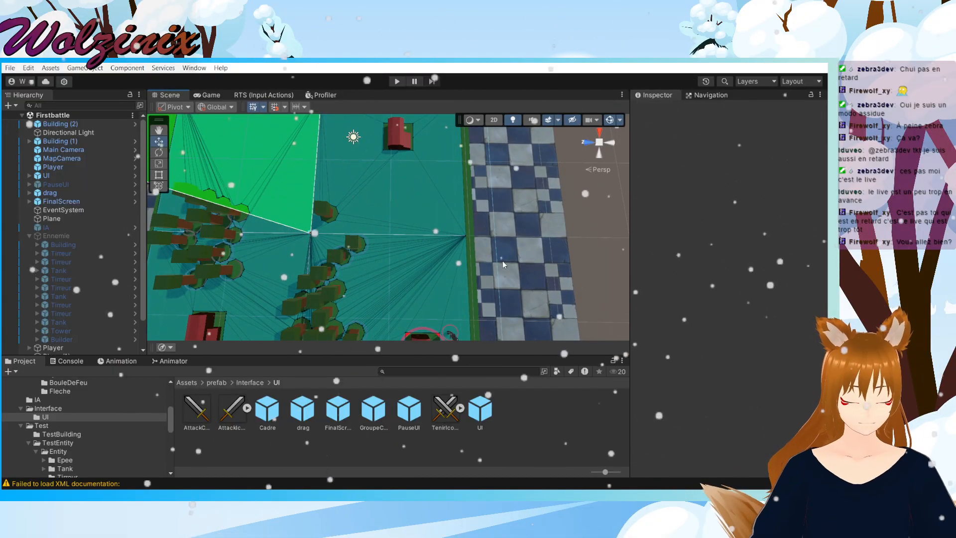
{"action": "left_click_drag", "start_coordinate": [502, 261], "coordinate": [416, 201], "text": "alt"}
{"action": "middle_click_drag", "start_coordinate": [416, 201], "coordinate": [446, 101]}
{"action": "scroll", "coordinate": [417, 216], "scroll_direction": "down", "scroll_amount": 4}
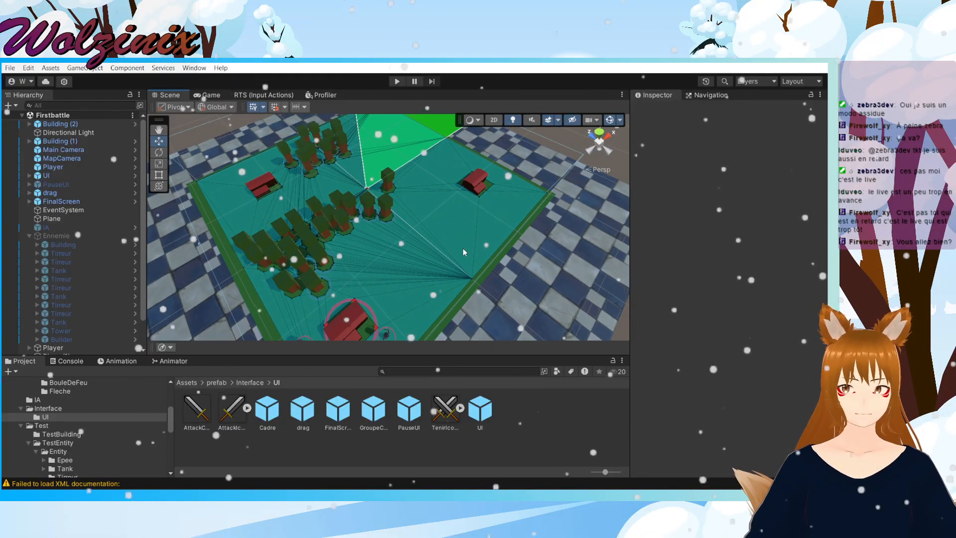
{"action": "scroll", "coordinate": [463, 249], "scroll_direction": "down", "scroll_amount": 2}
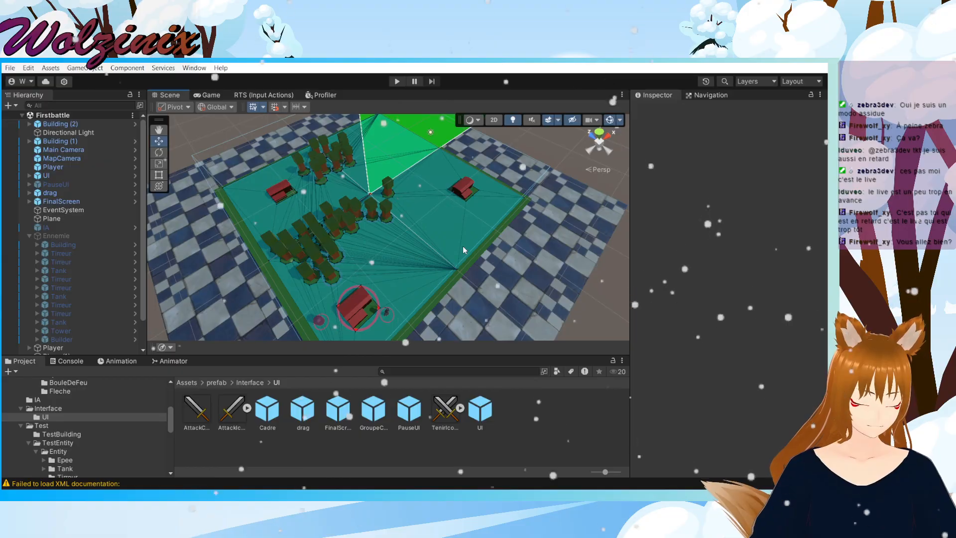
{"action": "middle_click_drag", "start_coordinate": [383, 292], "coordinate": [414, 279]}
{"action": "left_click_drag", "start_coordinate": [415, 277], "coordinate": [448, 250], "text": "alt"}
{"action": "right_click", "coordinate": [336, 435]}
{"action": "mouse_move", "coordinate": [378, 135]}
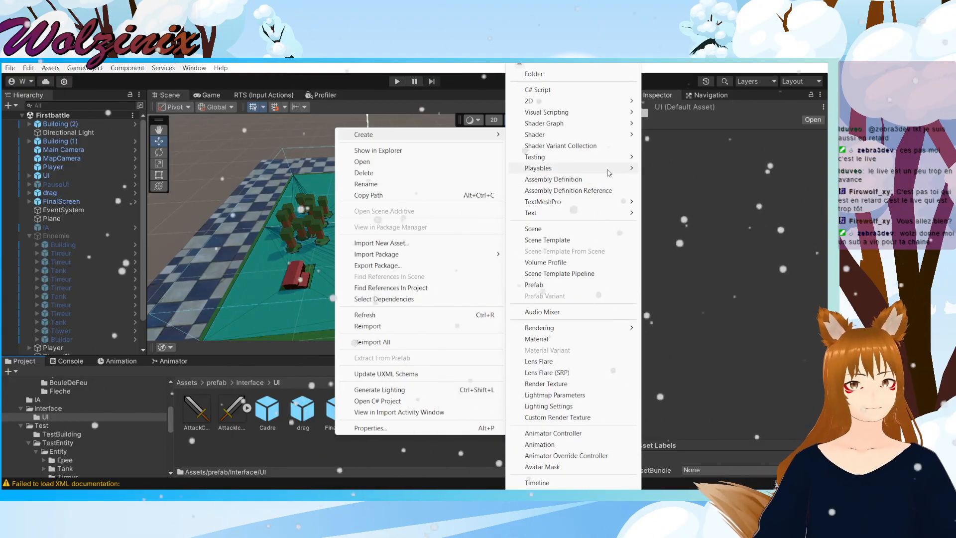
{"action": "mouse_move", "coordinate": [608, 173]}
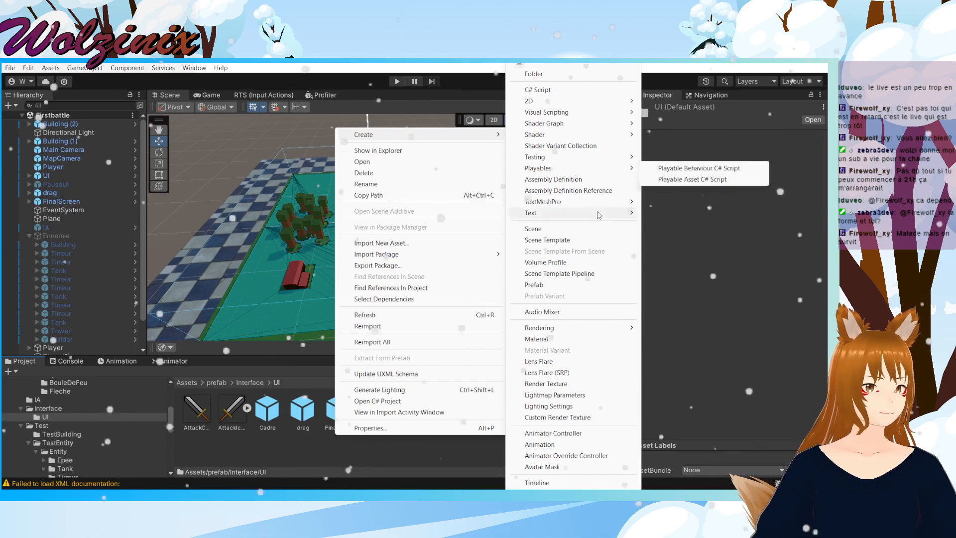
{"action": "mouse_move", "coordinate": [573, 488]}
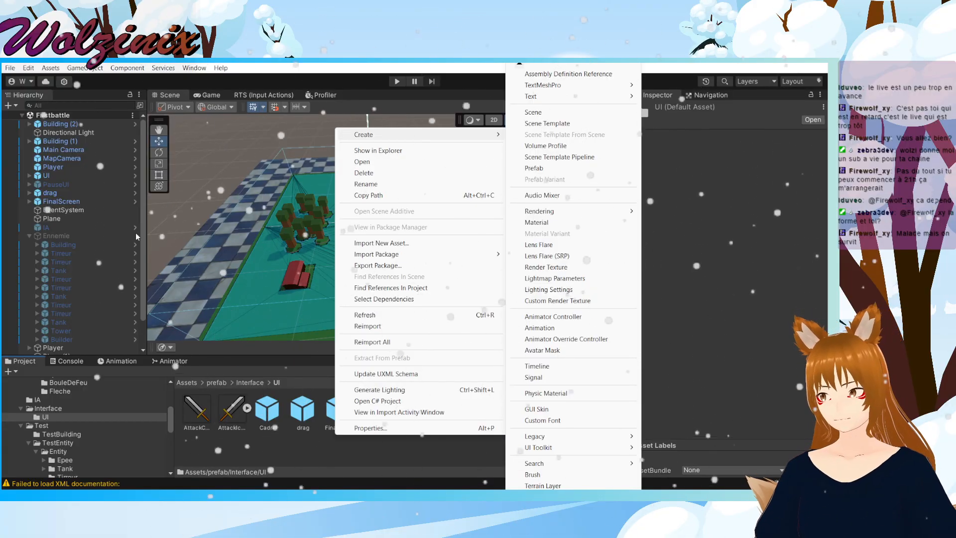
{"action": "left_click", "coordinate": [75, 236]}
{"action": "left_click", "coordinate": [44, 125]}
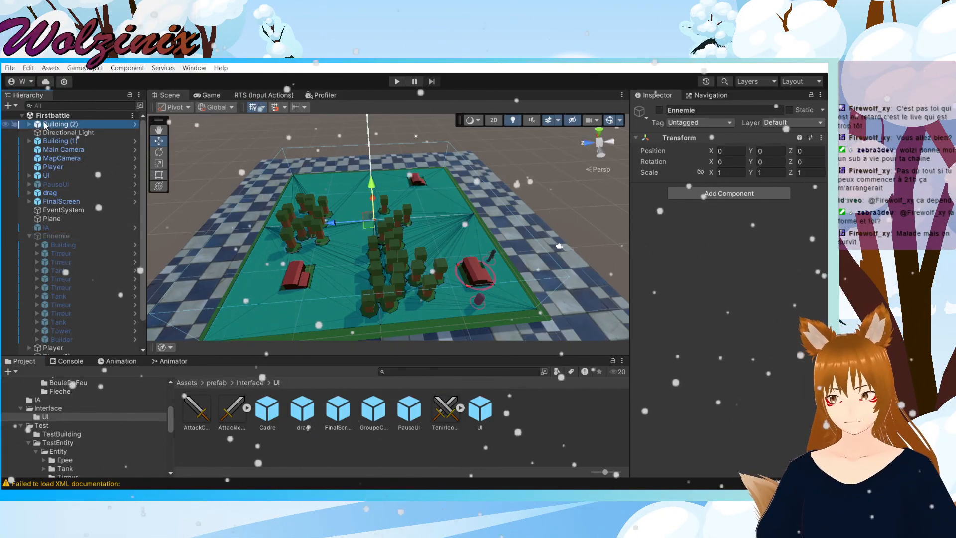
{"action": "right_click", "coordinate": [45, 125]}
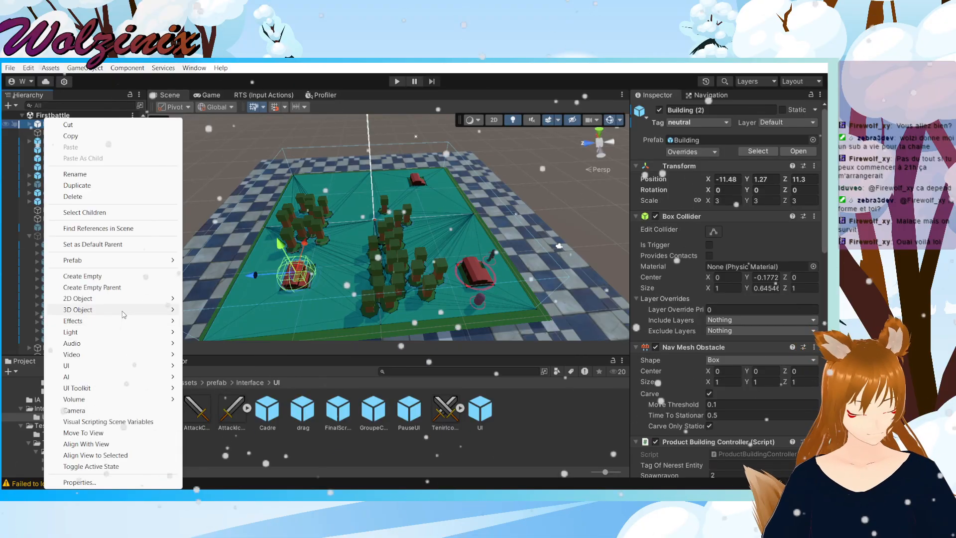
{"action": "mouse_move", "coordinate": [123, 314]}
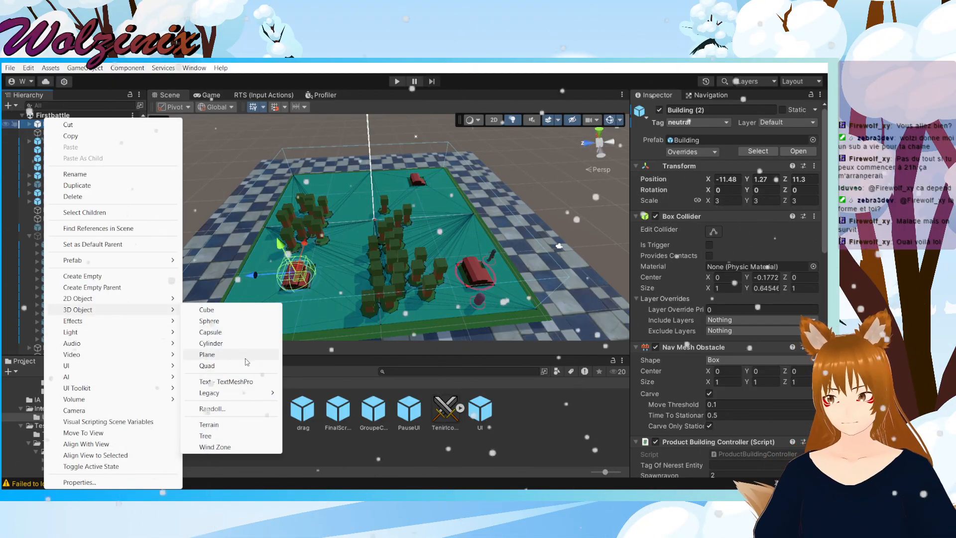
{"action": "mouse_move", "coordinate": [252, 394]}
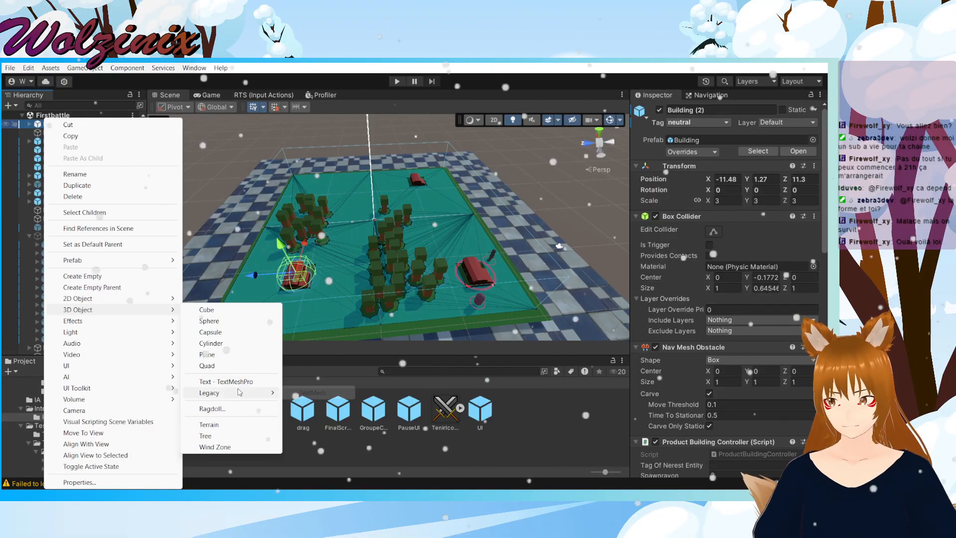
{"action": "mouse_move", "coordinate": [116, 334]}
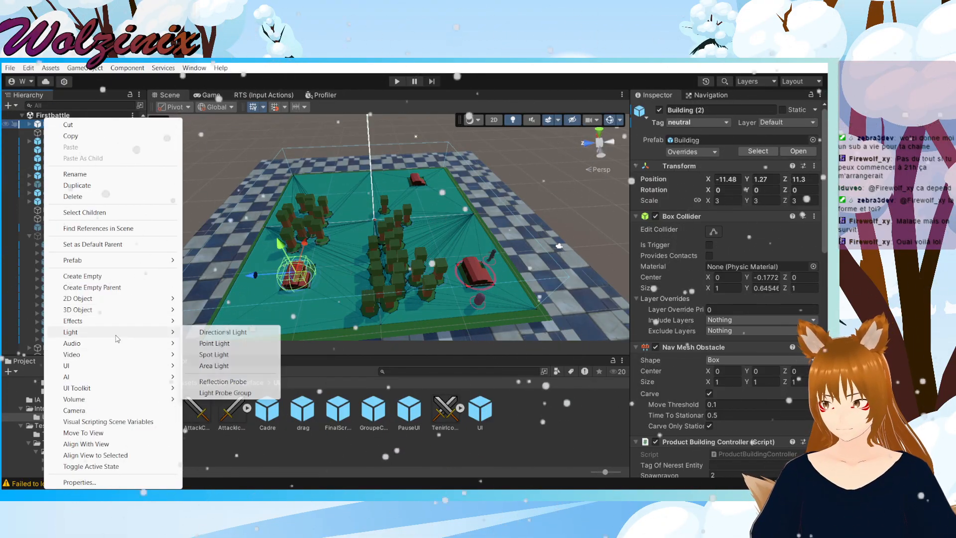
{"action": "left_click", "coordinate": [214, 185]}
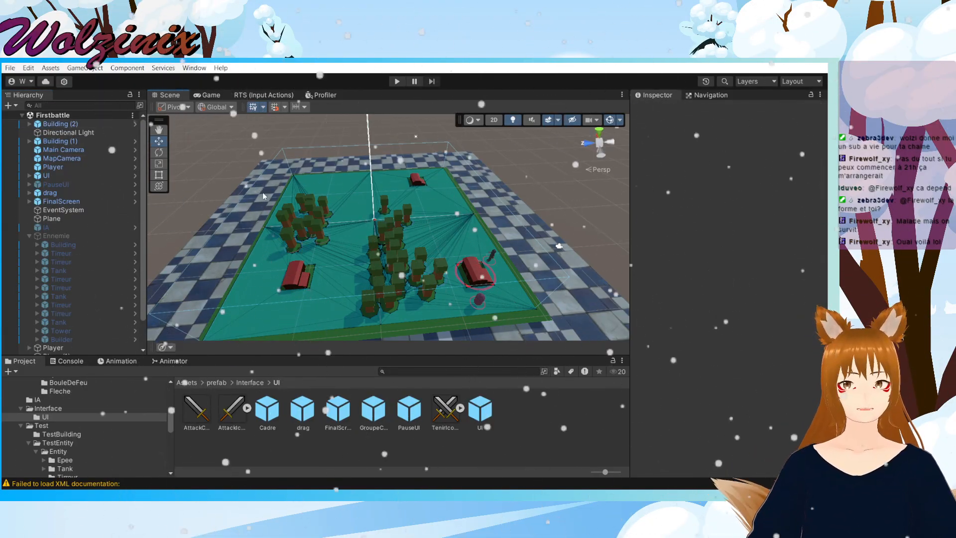
Step: Move the Directional Light outside the map to about X -13.94, Y 16.42, Z -11.49 and save the scene
{"action": "left_click", "coordinate": [417, 135]}
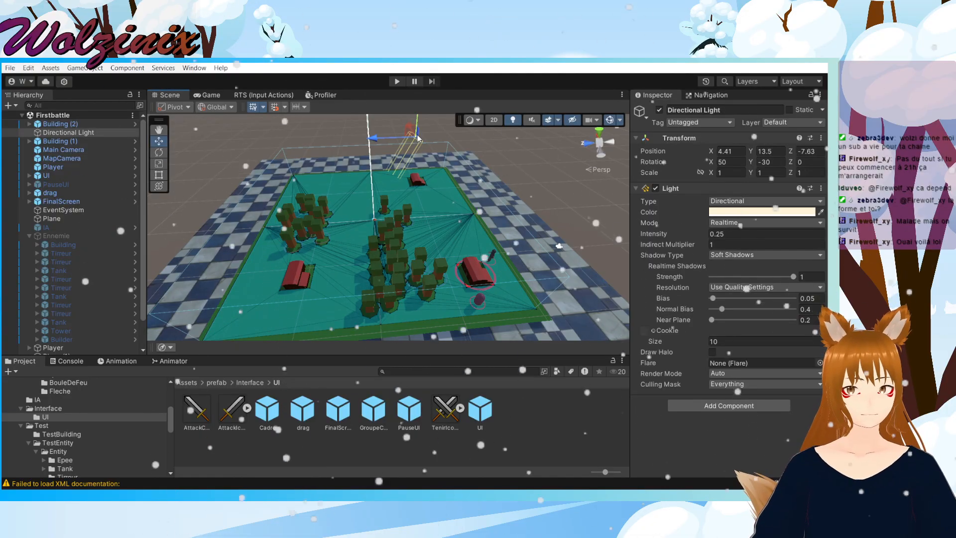
{"action": "left_click_drag", "start_coordinate": [413, 135], "coordinate": [490, 198]}
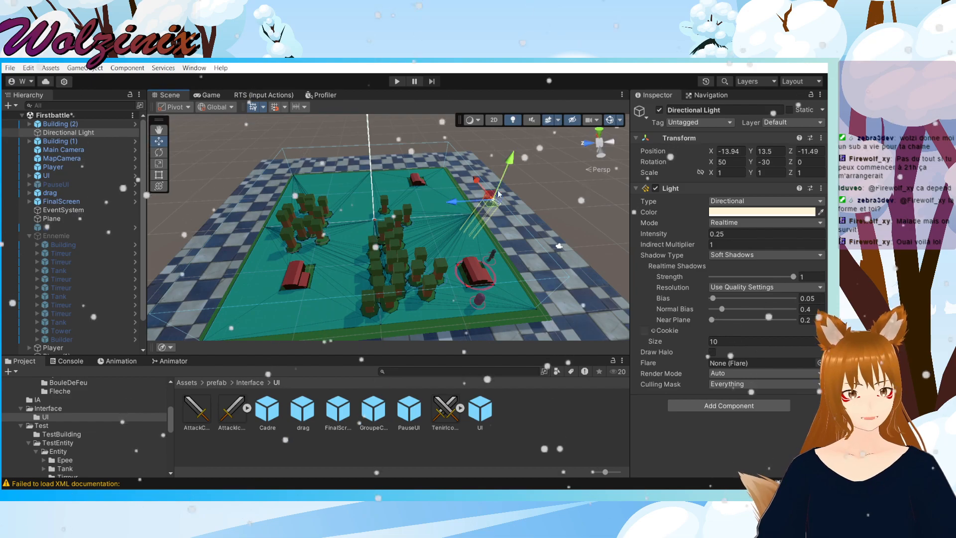
{"action": "left_click", "coordinate": [550, 169]}
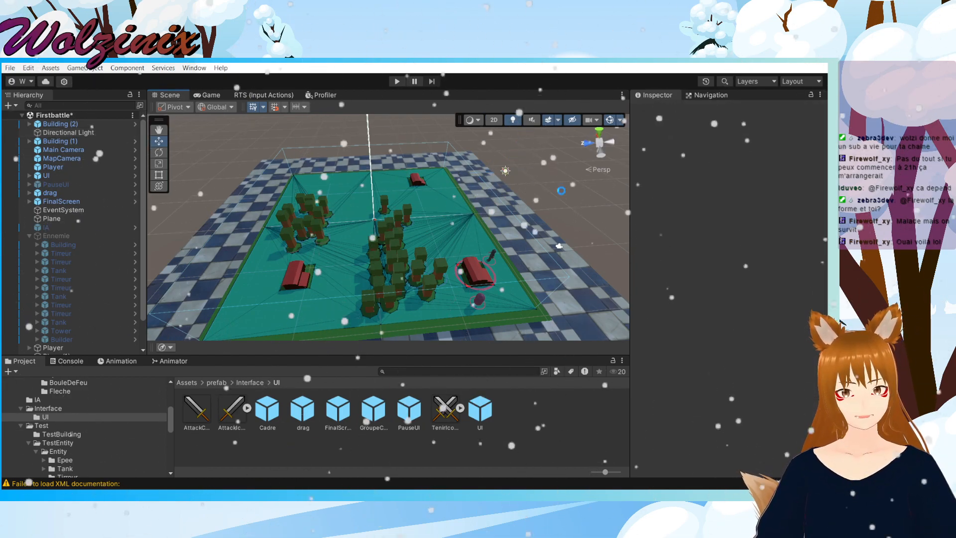
{"action": "scroll", "coordinate": [556, 190], "scroll_direction": "down", "scroll_amount": 2}
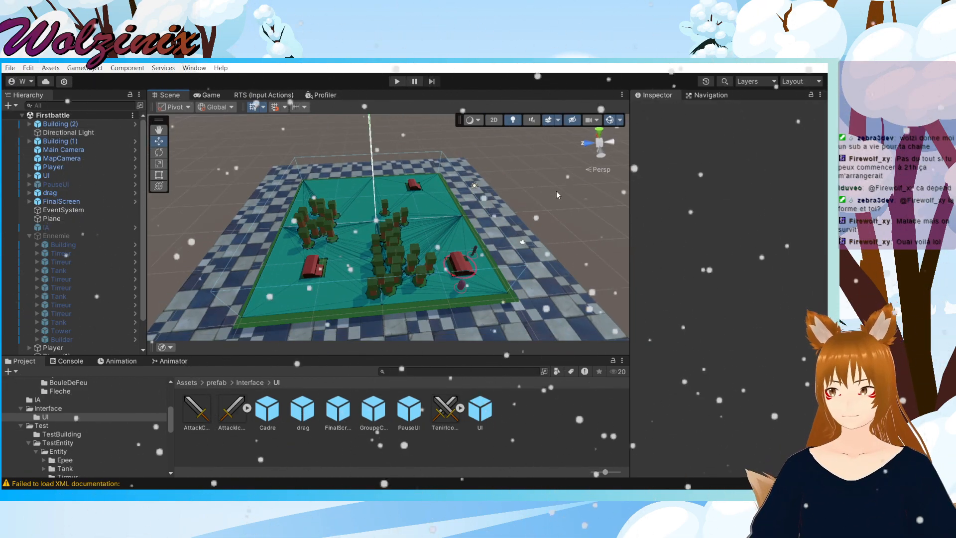
Step: Check the Directional Light's color settings without changing them and deselect the light
{"action": "left_click", "coordinate": [476, 184]}
{"action": "left_click", "coordinate": [474, 189]}
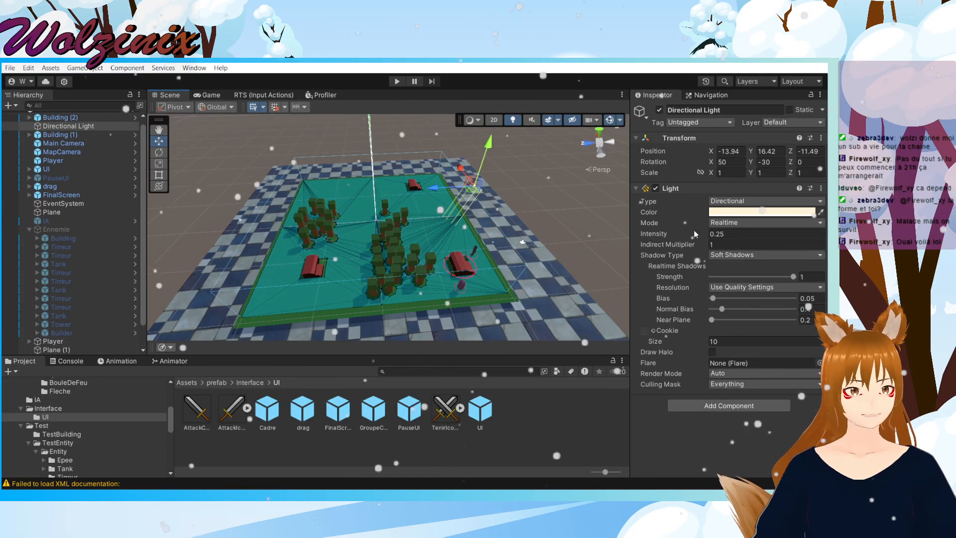
{"action": "left_click", "coordinate": [746, 212]}
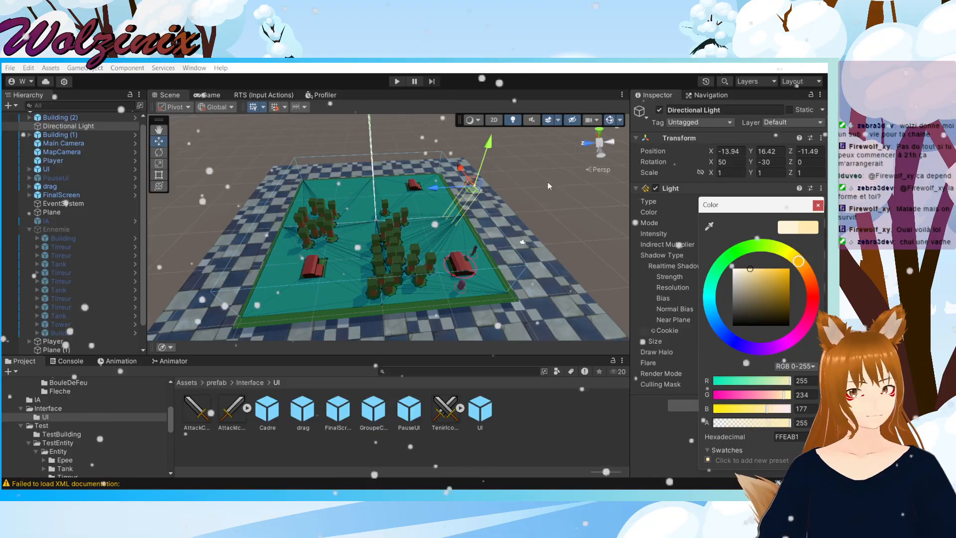
{"action": "left_click", "coordinate": [505, 159]}
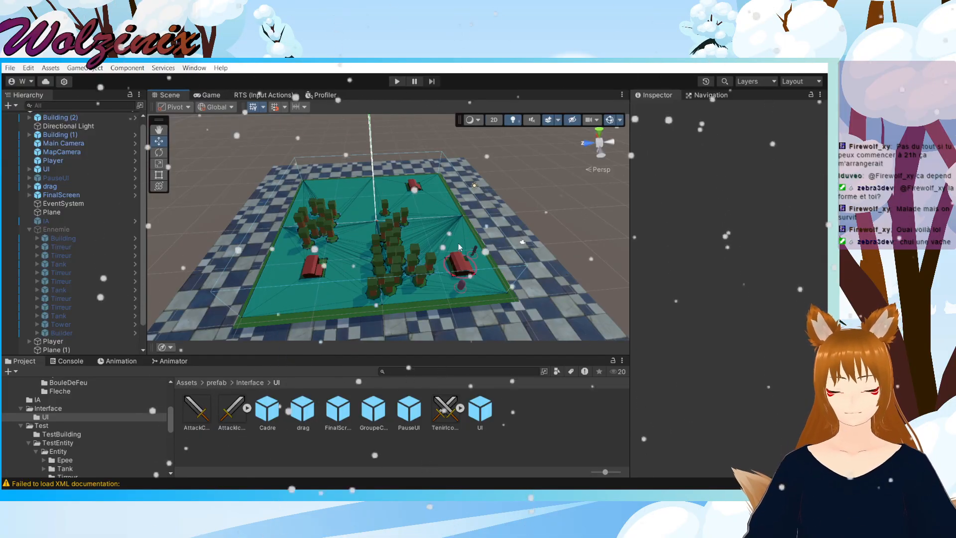
Step: Examine the FinalScreen instance's components down to its Main Menu script
{"action": "left_click", "coordinate": [84, 194]}
{"action": "left_click", "coordinate": [78, 204]}
{"action": "left_click", "coordinate": [79, 196]}
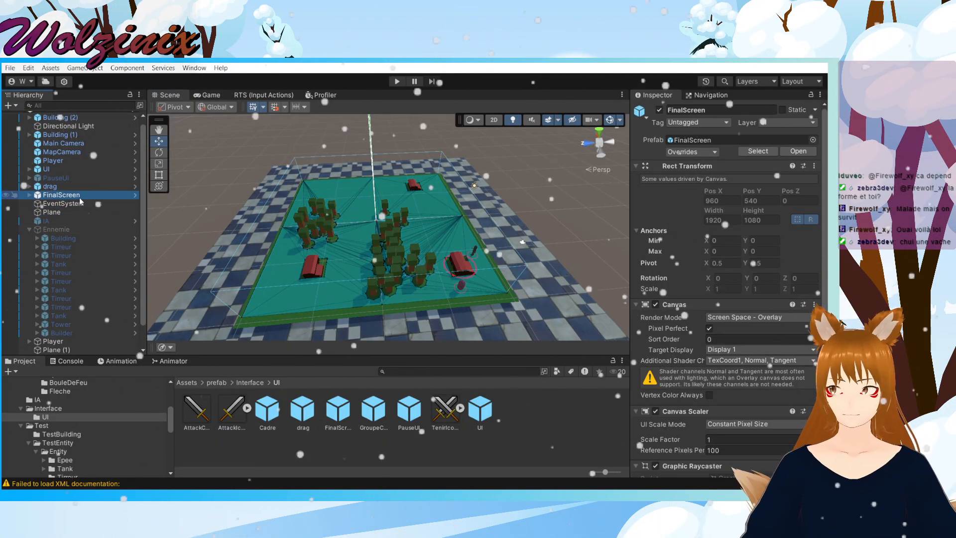
{"action": "scroll", "coordinate": [760, 408], "scroll_direction": "down", "scroll_amount": 3}
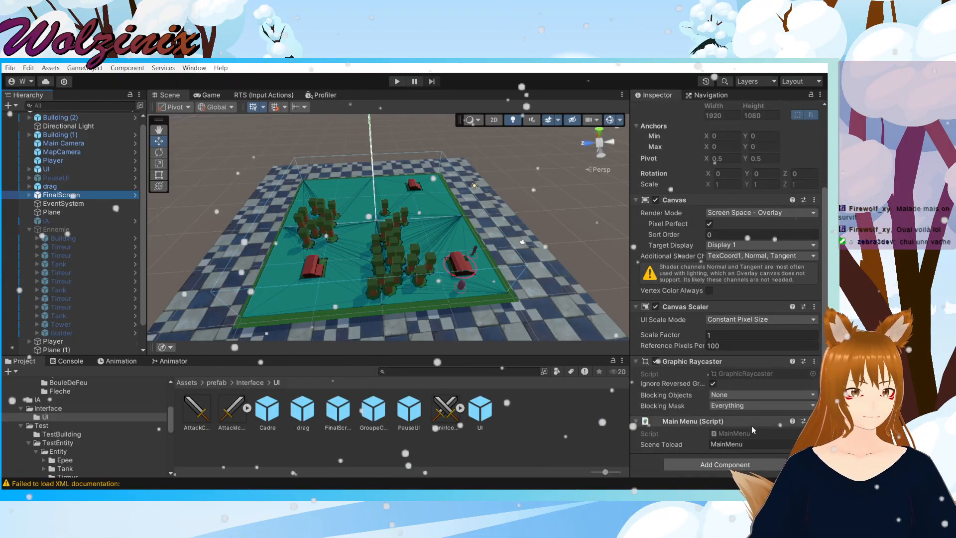
Step: Inspect the Player group's Building down to its Main Objective To Destroy component and open the MainObjectiveToDestroy script in Visual Studio
{"action": "left_click", "coordinate": [460, 269]}
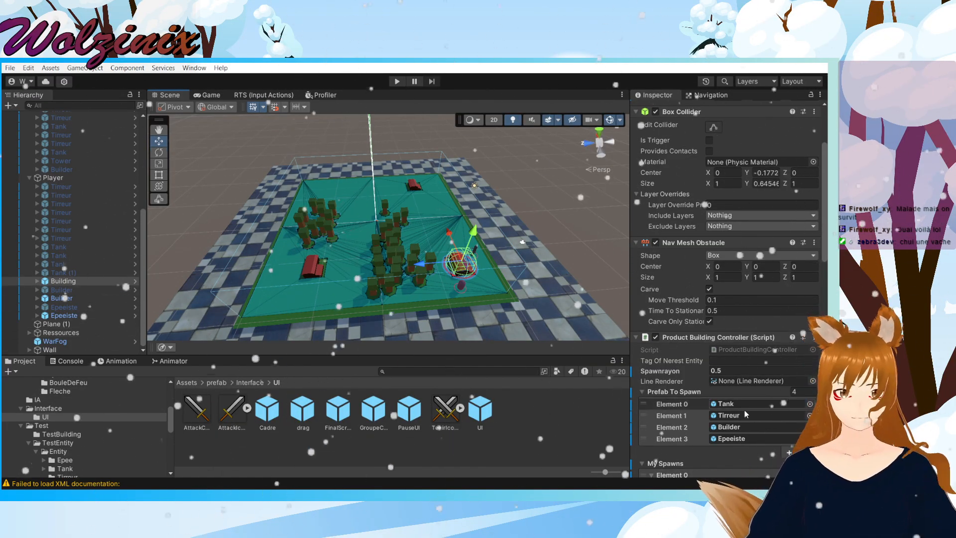
{"action": "scroll", "coordinate": [754, 413], "scroll_direction": "down", "scroll_amount": 15}
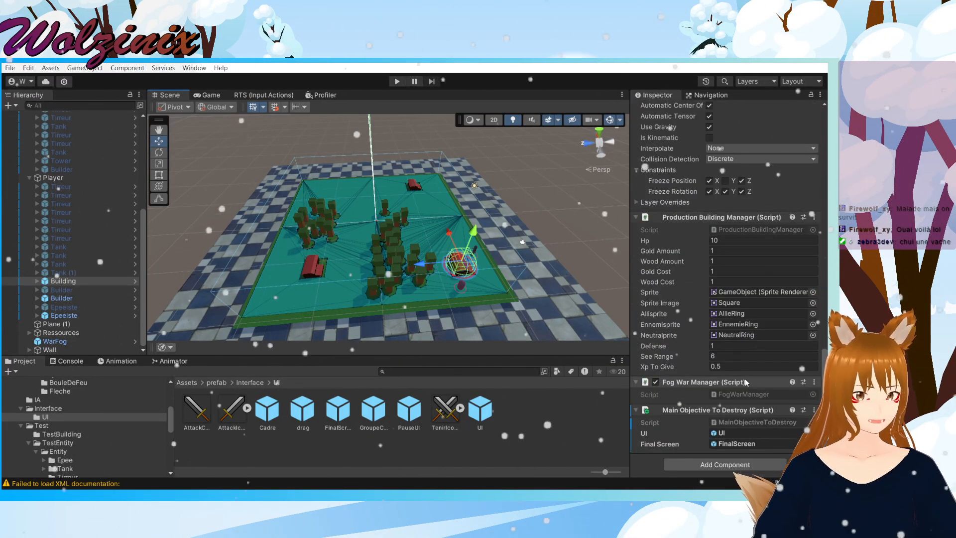
{"action": "double_click", "coordinate": [732, 423]}
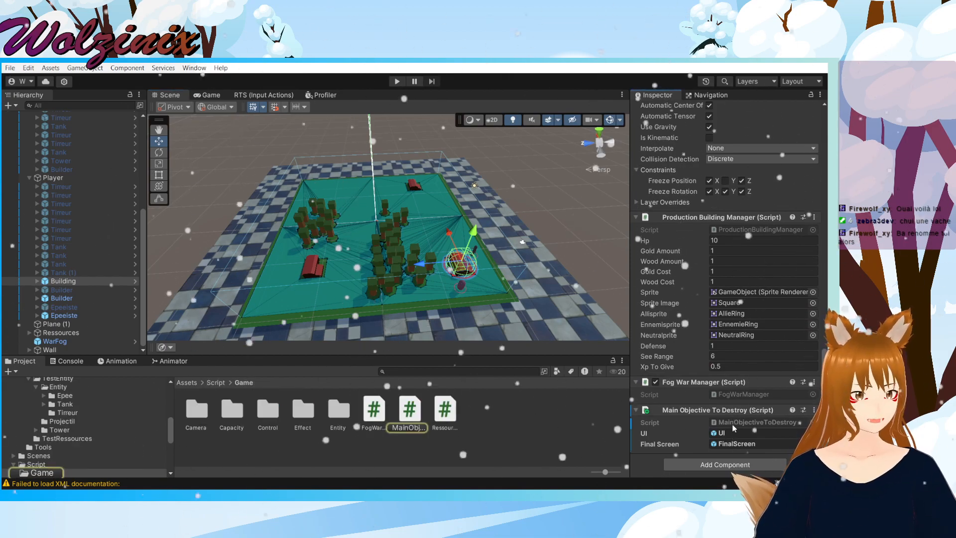
{"action": "key", "text": "ctrl+s"}
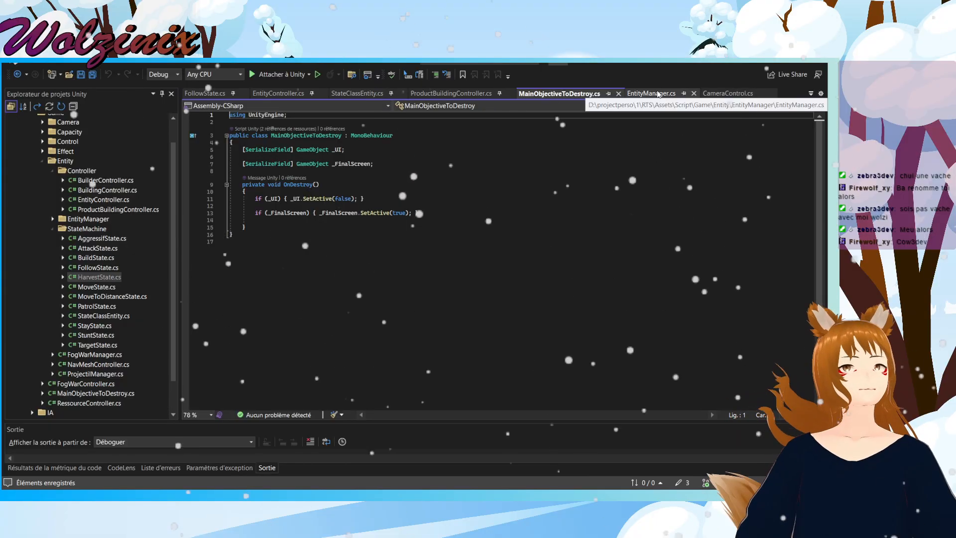
Step: Review the OnDestroy method and its SetActive calls on _UI and _FinalScreen in MainObjectiveToDestroy.cs
{"action": "left_click", "coordinate": [316, 241]}
{"action": "left_click", "coordinate": [313, 227]}
{"action": "left_click", "coordinate": [310, 220]}
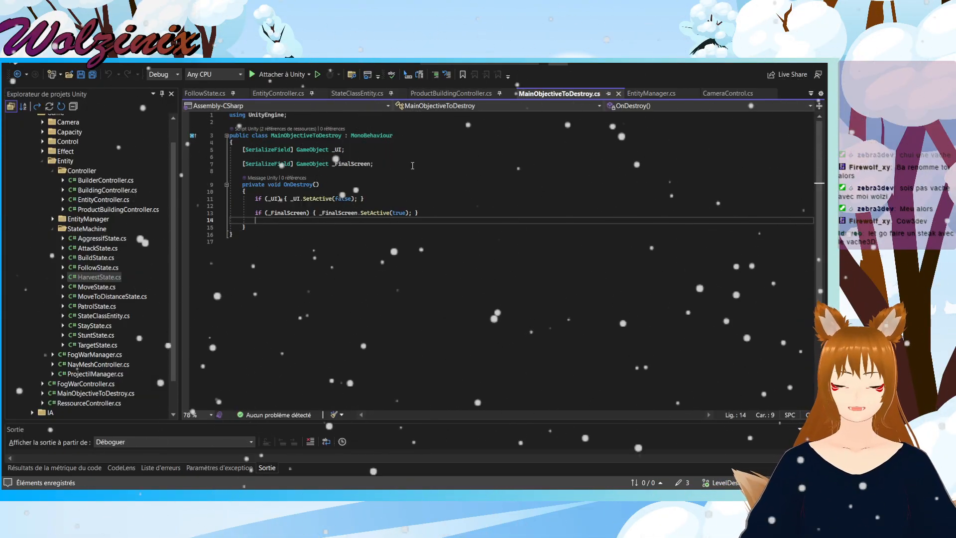
{"action": "left_click", "coordinate": [330, 198]}
{"action": "double_click", "coordinate": [299, 185]}
{"action": "left_click", "coordinate": [312, 199]}
{"action": "double_click", "coordinate": [312, 199]}
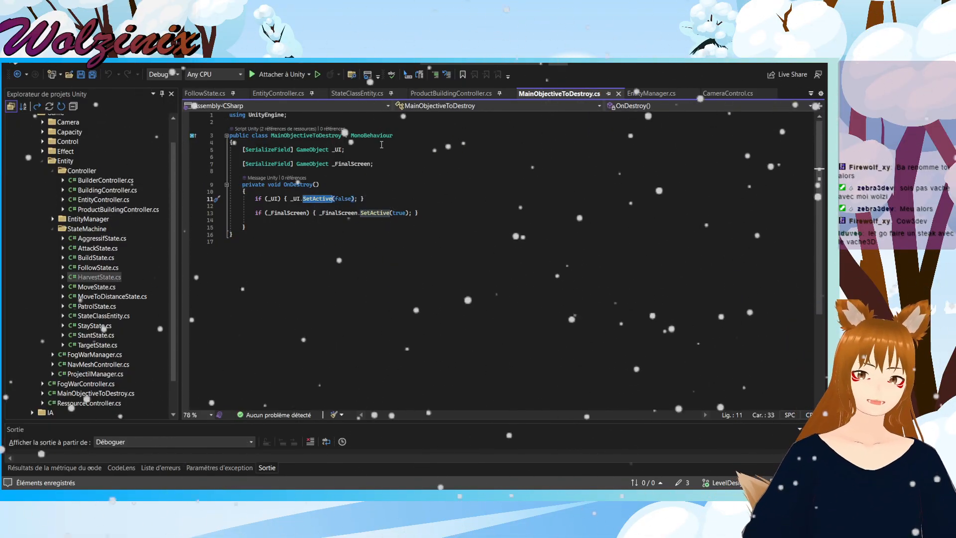
Step: Trace the _FinalScreen field from its SetActive call in OnDestroy to its declaration in MainObjectiveToDestroy.cs
{"action": "left_click", "coordinate": [420, 213]}
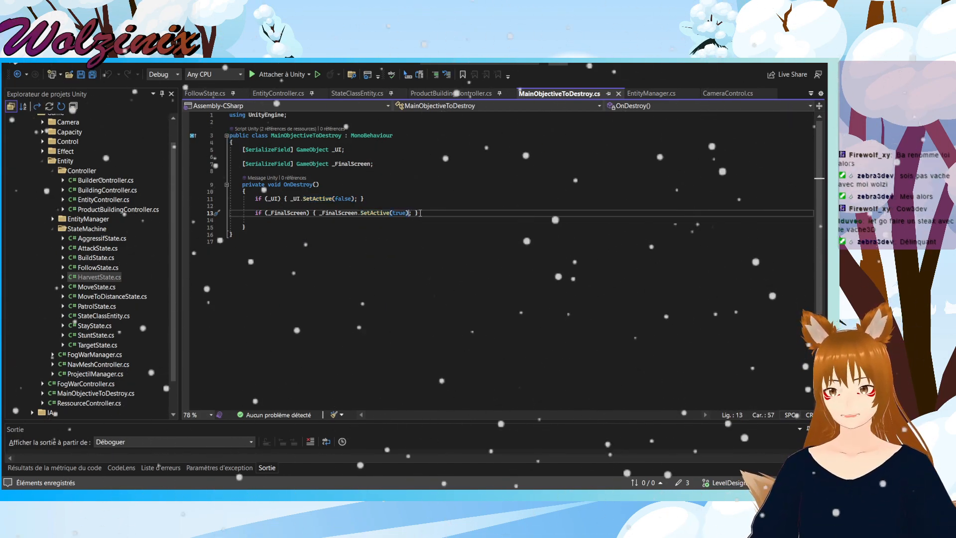
{"action": "left_click", "coordinate": [350, 164]}
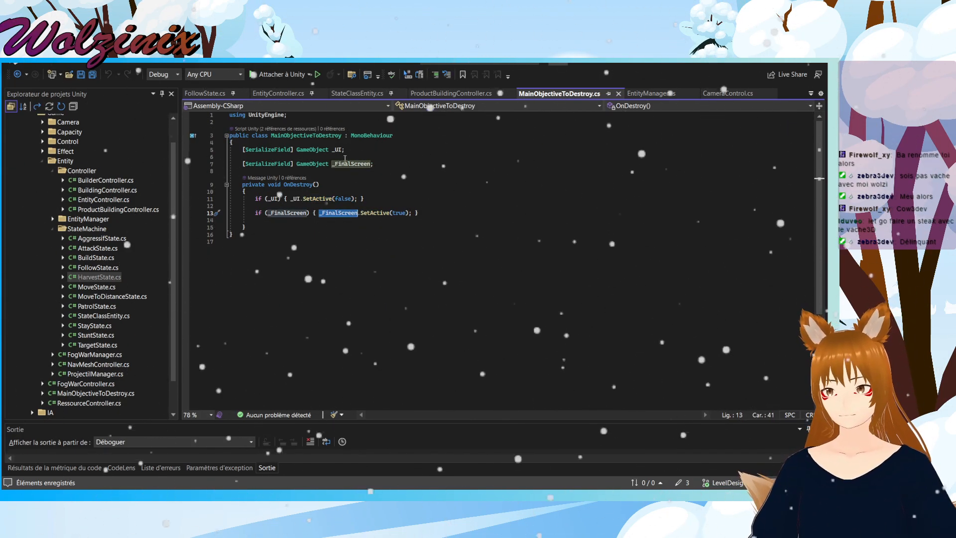
{"action": "mouse_move", "coordinate": [310, 165]}
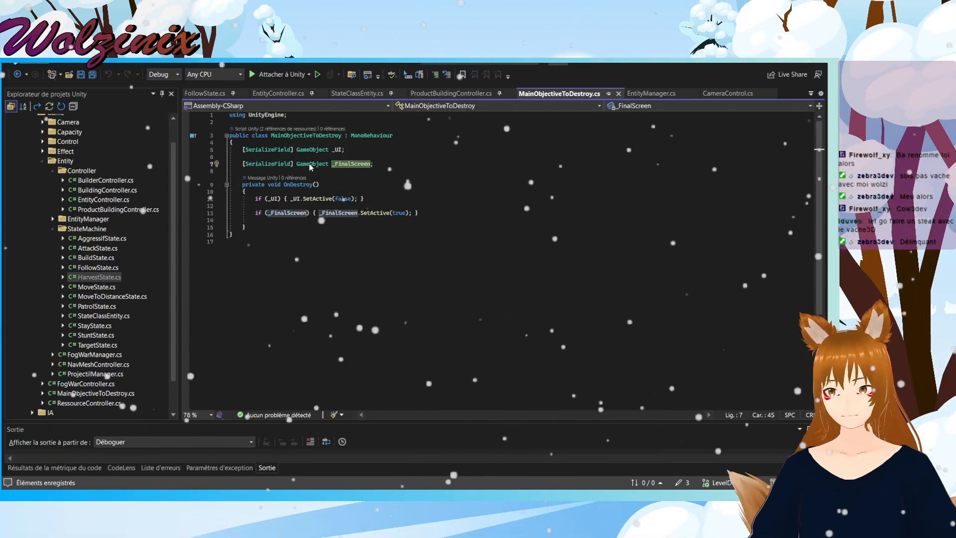
{"action": "left_click", "coordinate": [390, 163]}
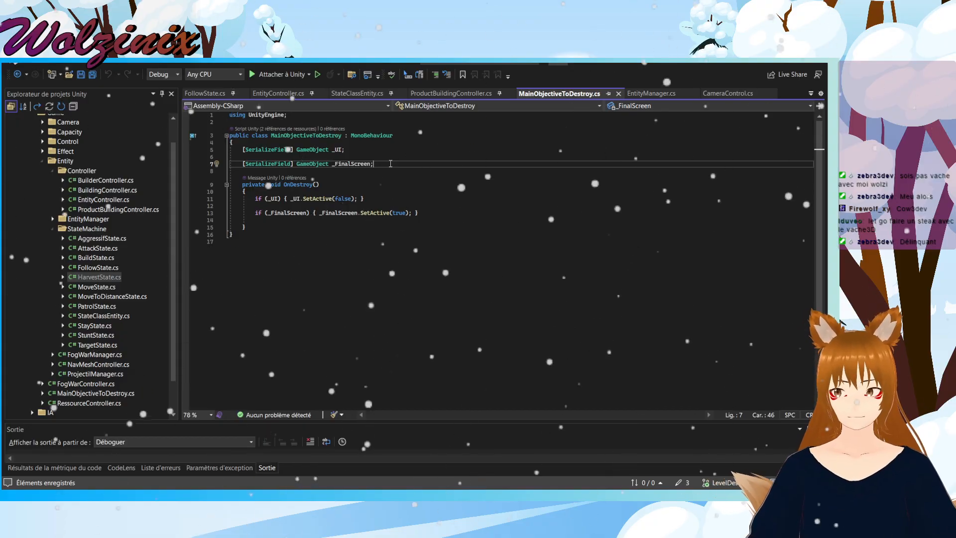
Step: Switch to Unity and open the MainMenu script from the FinalScreen object's Main Menu component
{"action": "key", "text": "alt+Tab"}
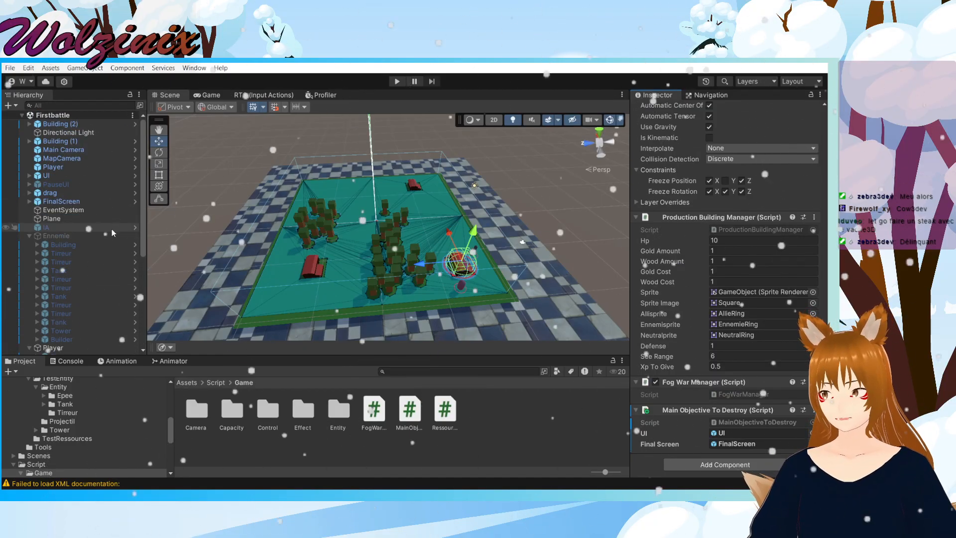
{"action": "left_click", "coordinate": [84, 201]}
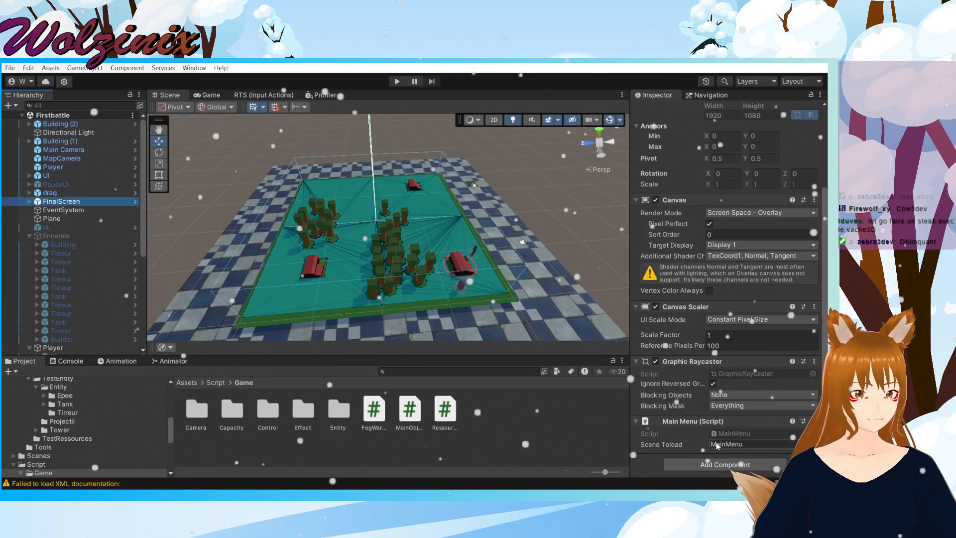
{"action": "double_click", "coordinate": [727, 434]}
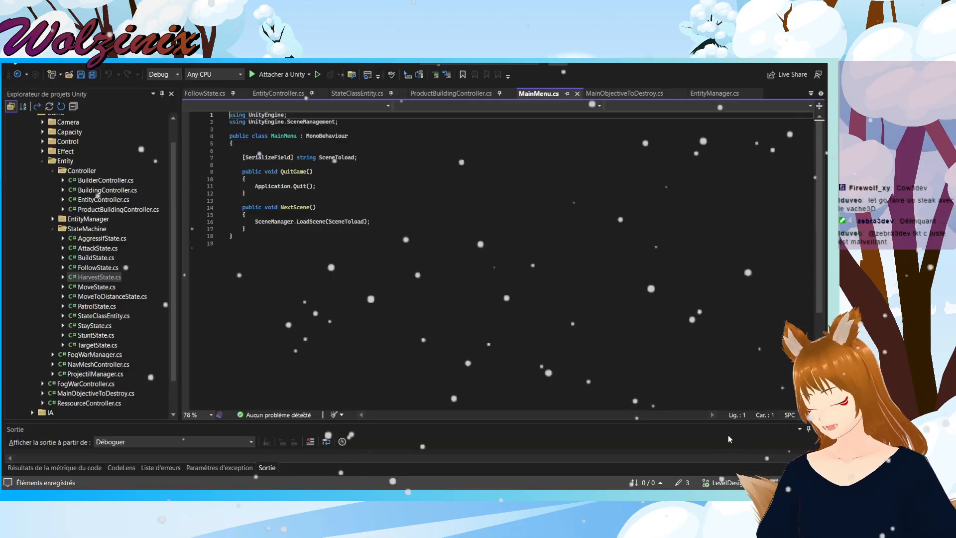
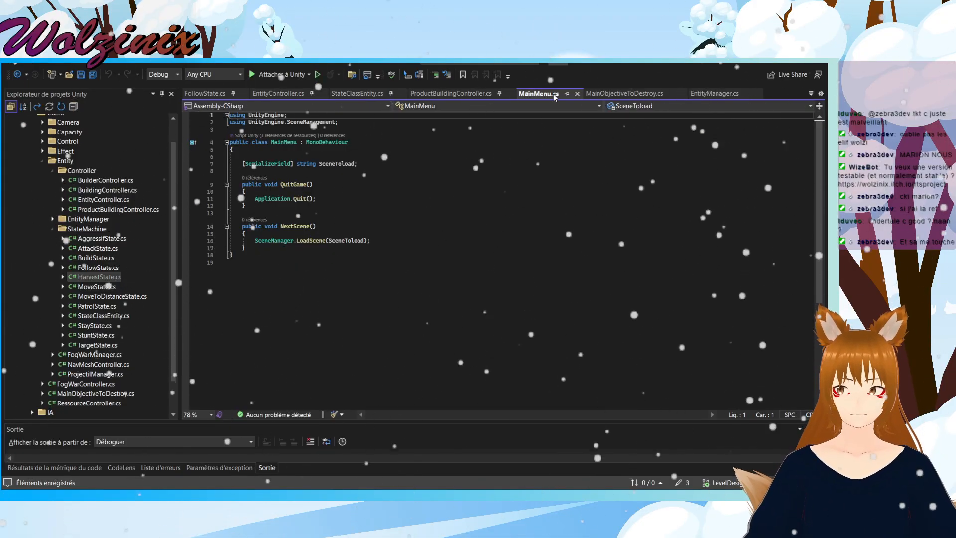
Step: Compare FinalScreen's Main Menu component in Unity with the SceneToload field declared in MainMenu.cs
{"action": "key", "text": "alt+Tab"}
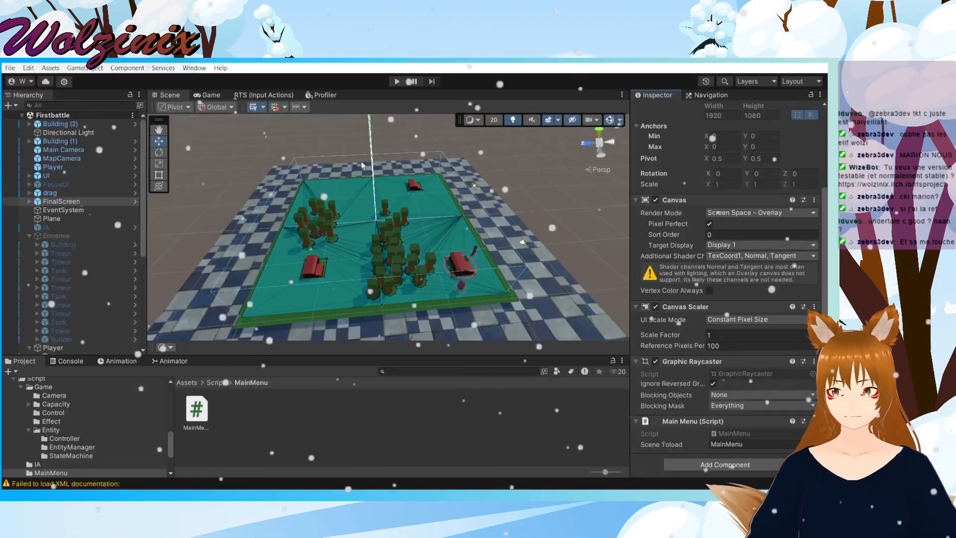
{"action": "key", "text": "alt+Tab"}
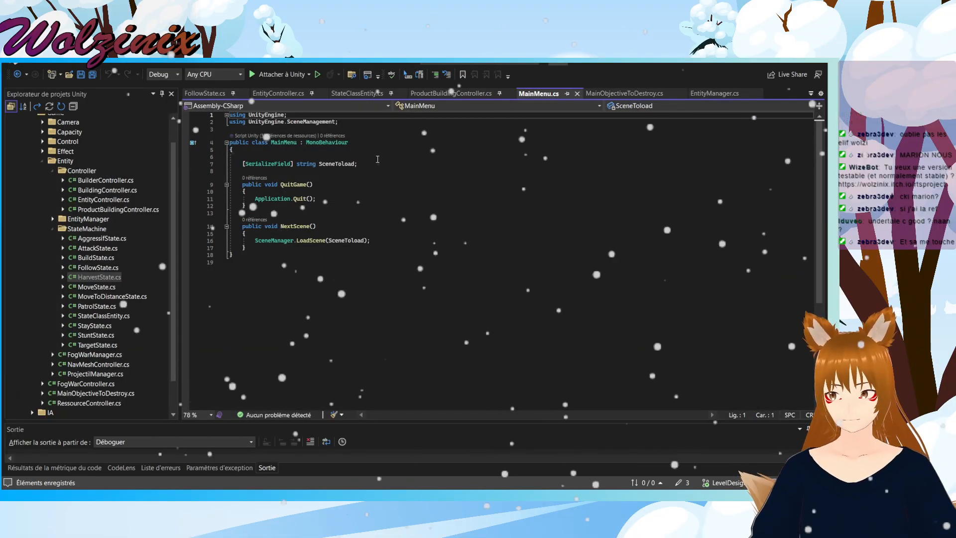
{"action": "key", "text": "alt+Tab"}
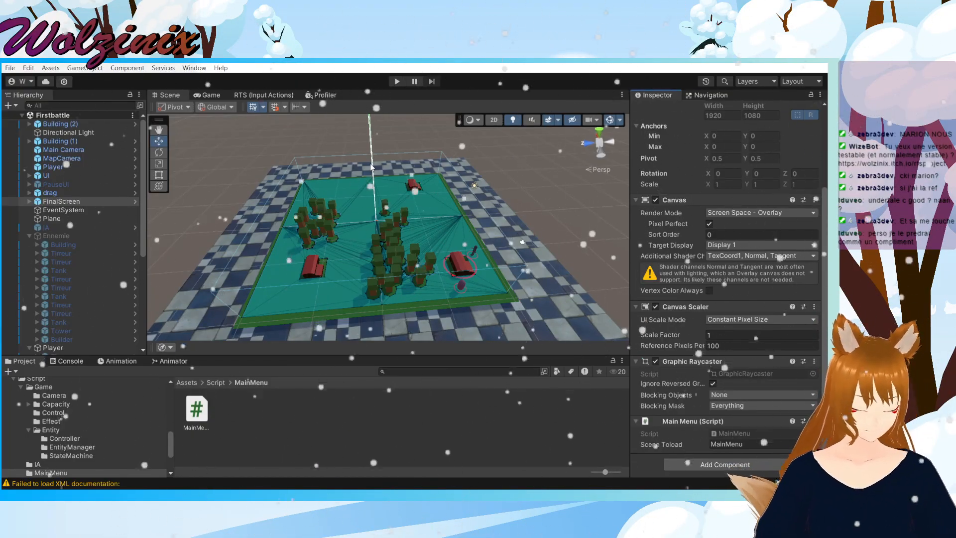
{"action": "key", "text": "alt+Tab"}
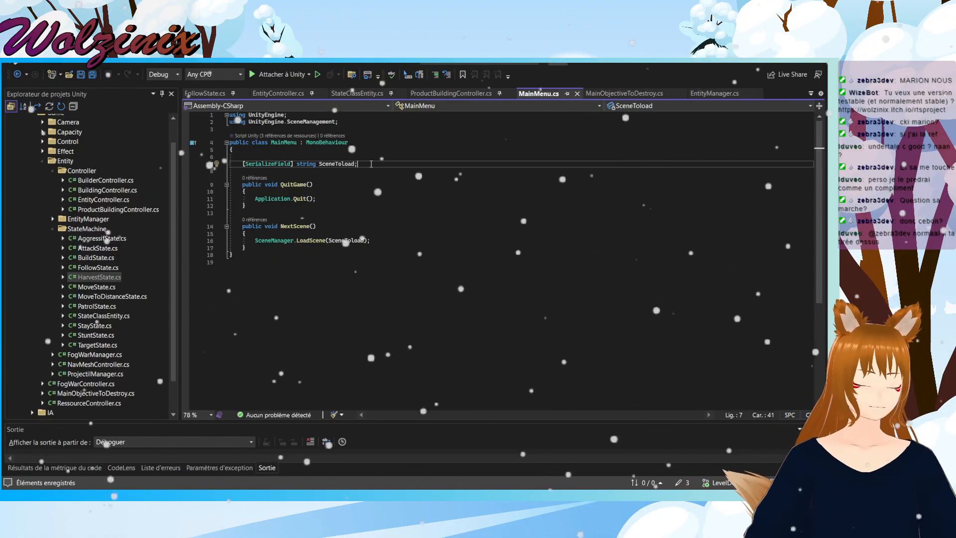
{"action": "left_click", "coordinate": [314, 152]}
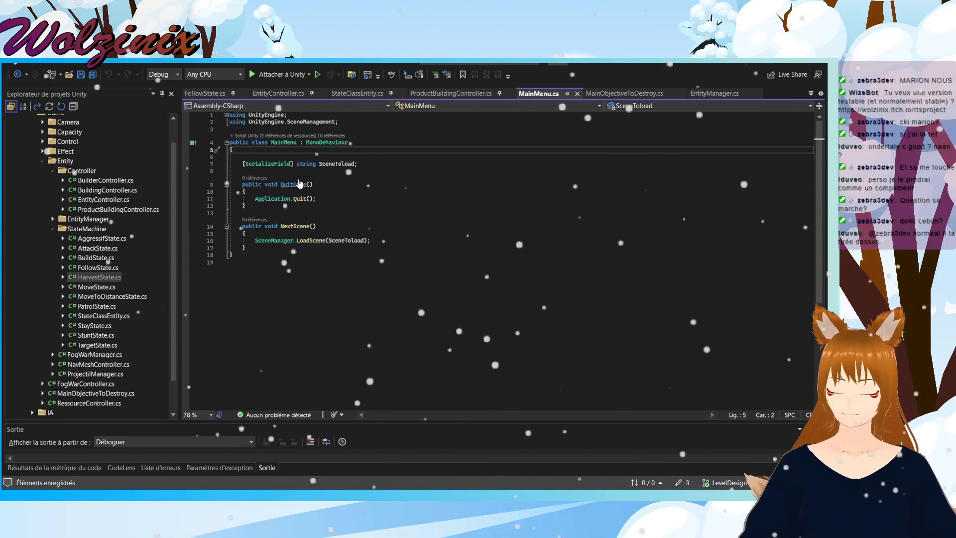
Step: Look through ProductBuildingController.cs from SpawnEntity to the end of the file and return to the end of MainMenu.cs
{"action": "left_click", "coordinate": [448, 94]}
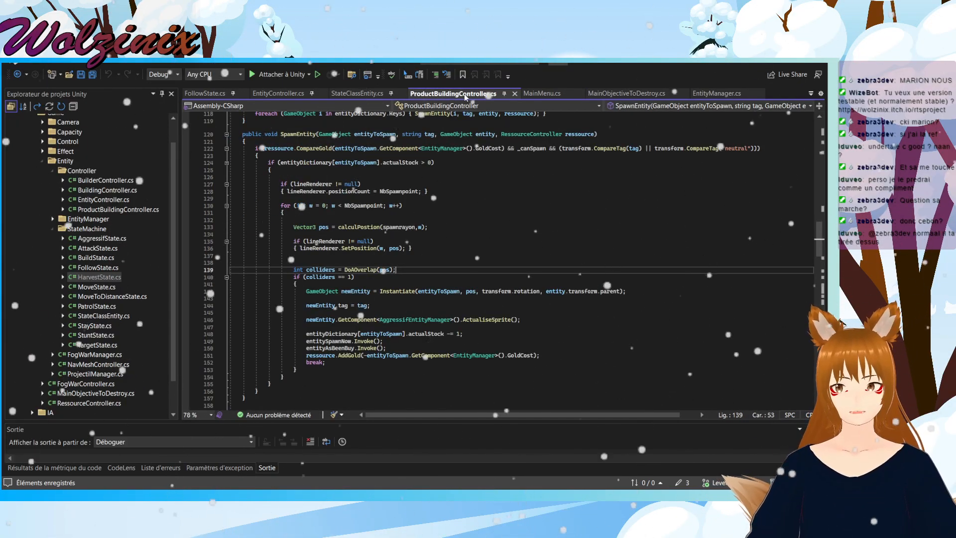
{"action": "scroll", "coordinate": [459, 231], "scroll_direction": "down", "scroll_amount": 17}
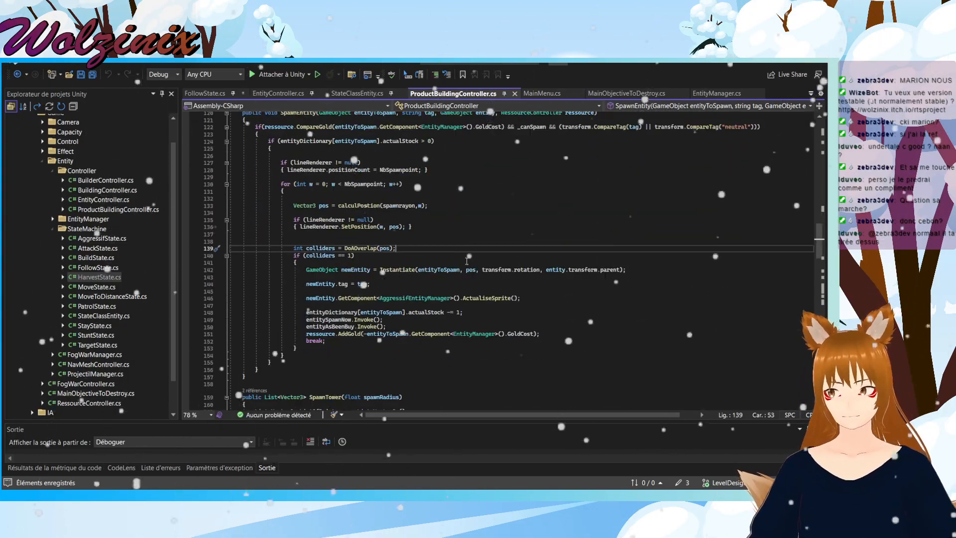
{"action": "scroll", "coordinate": [459, 231], "scroll_direction": "down", "scroll_amount": 20}
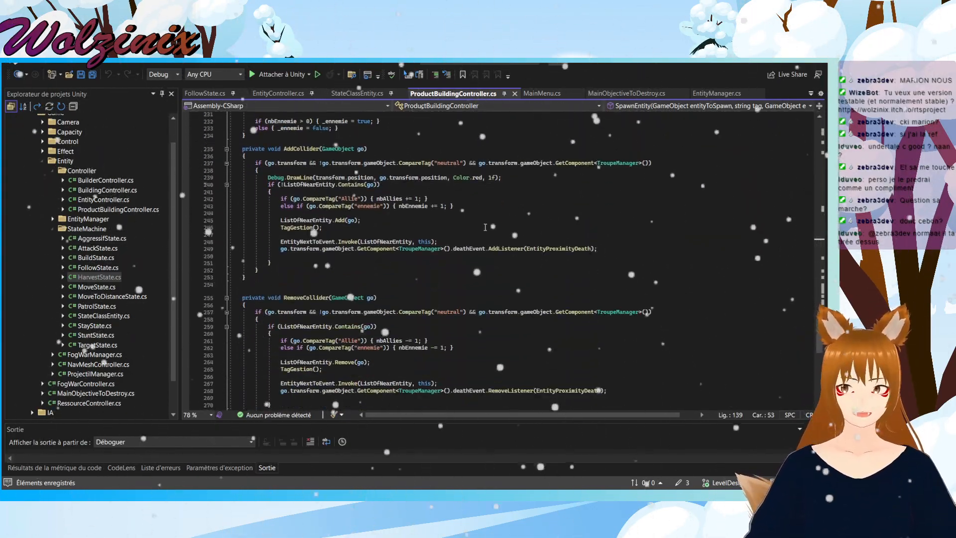
{"action": "scroll", "coordinate": [279, 187], "scroll_direction": "up", "scroll_amount": 2}
{"action": "left_click", "coordinate": [253, 211]}
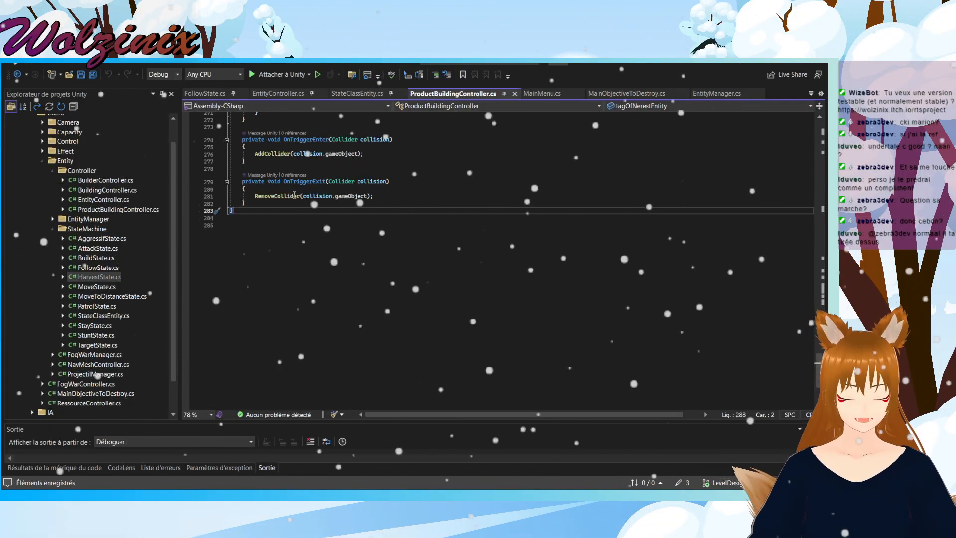
{"action": "left_click", "coordinate": [552, 95]}
{"action": "left_click", "coordinate": [258, 254]}
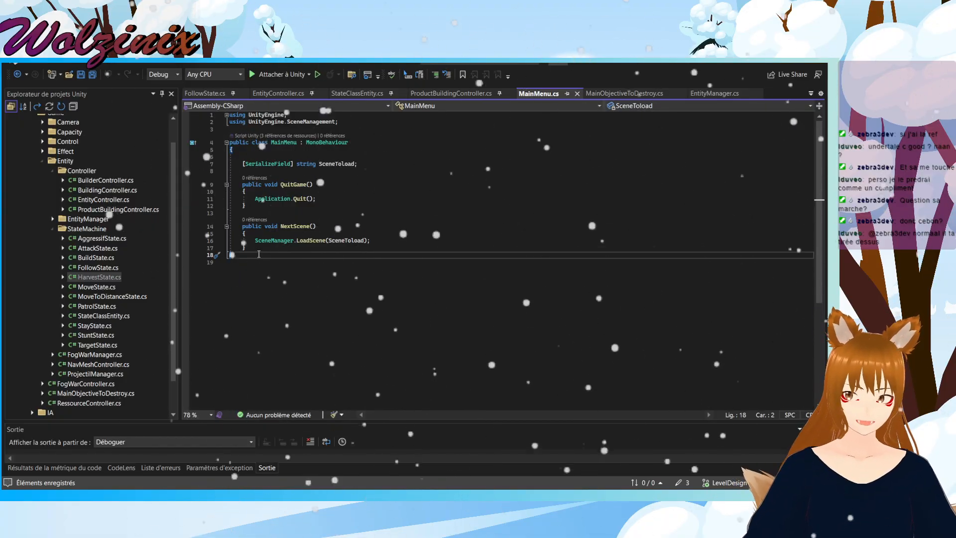
Step: Look through EntityManager.cs down to the getSize method at the end of the file
{"action": "left_click", "coordinate": [715, 94]}
{"action": "scroll", "coordinate": [498, 258], "scroll_direction": "down", "scroll_amount": 3}
{"action": "scroll", "coordinate": [557, 309], "scroll_direction": "down", "scroll_amount": 10}
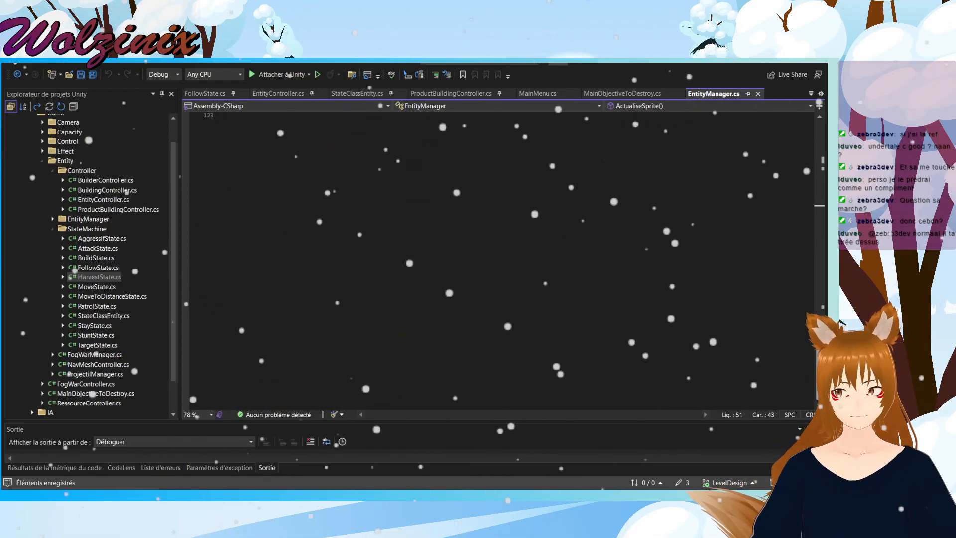
{"action": "scroll", "coordinate": [557, 310], "scroll_direction": "up", "scroll_amount": 3}
{"action": "scroll", "coordinate": [87, 289], "scroll_direction": "up", "scroll_amount": 1}
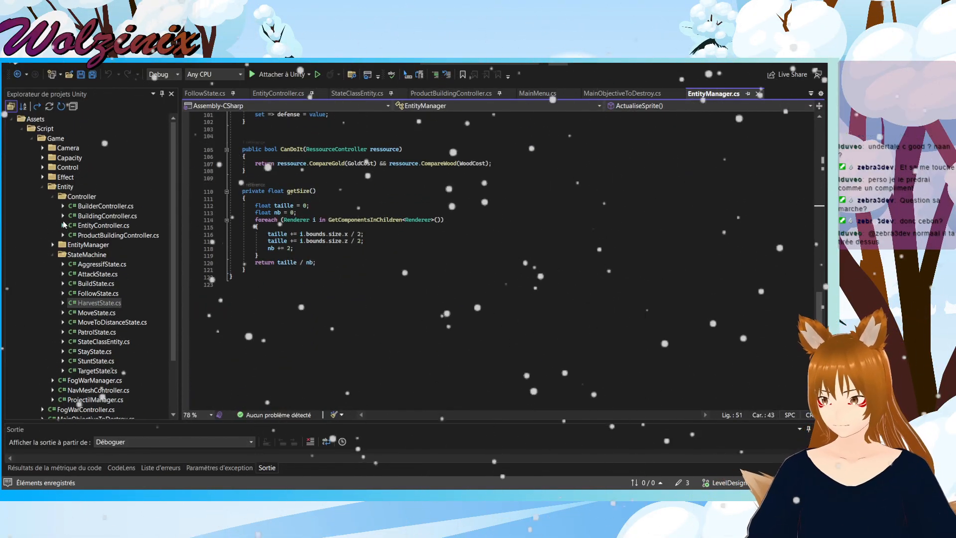
Step: Open ControlManager.cs from the Control script folder and look through it to the end of the file
{"action": "left_click", "coordinate": [48, 168]}
{"action": "left_click", "coordinate": [45, 168]}
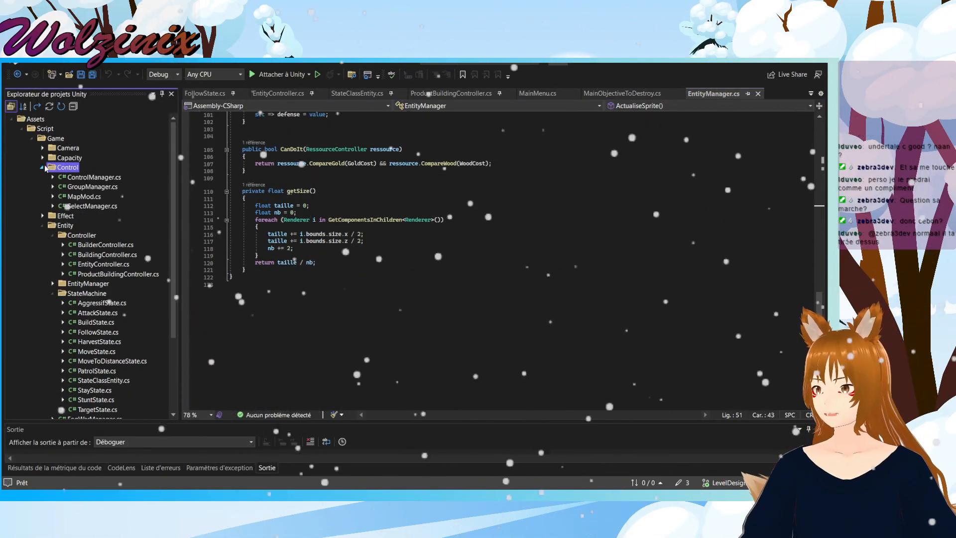
{"action": "double_click", "coordinate": [87, 177]}
{"action": "scroll", "coordinate": [497, 259], "scroll_direction": "down", "scroll_amount": 20}
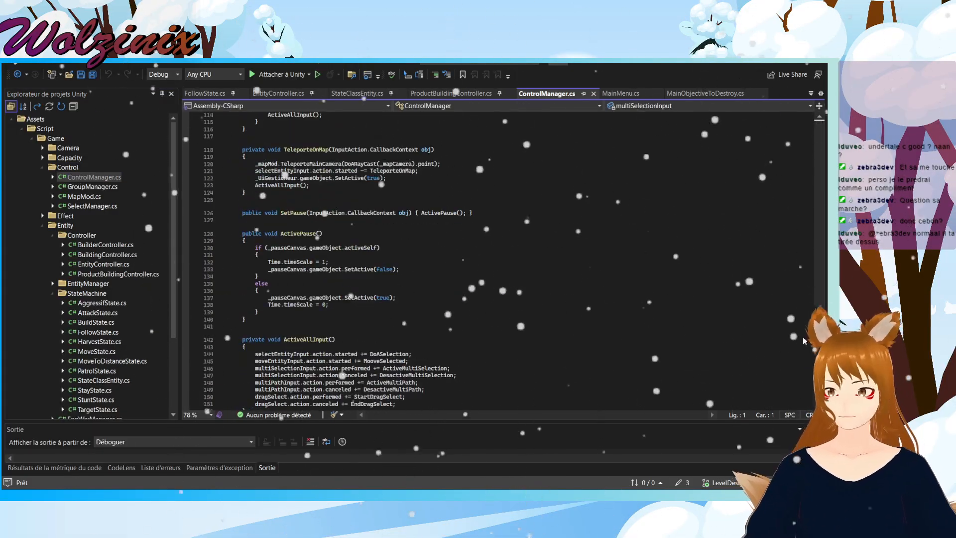
{"action": "scroll", "coordinate": [498, 259], "scroll_direction": "up", "scroll_amount": 10}
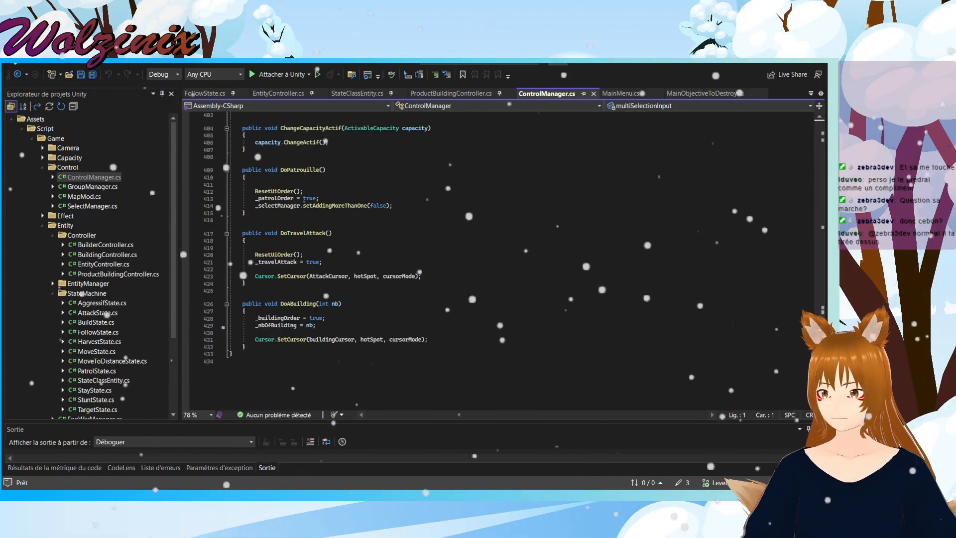
Step: Open GroupManager.cs from the Control script folder and look through it to the EveryOneIsStop method
{"action": "double_click", "coordinate": [88, 187]}
{"action": "left_click_drag", "start_coordinate": [820, 145], "coordinate": [812, 316]}
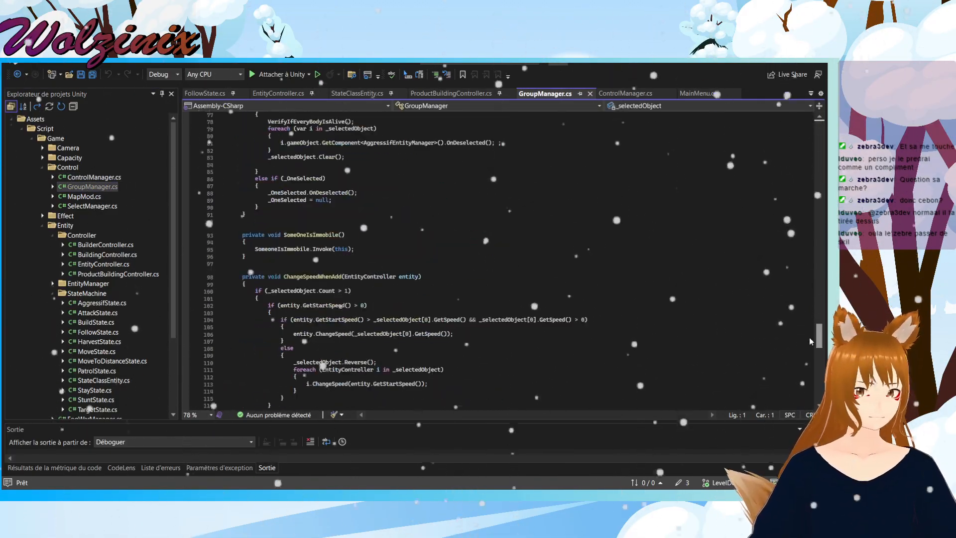
{"action": "mouse_move", "coordinate": [818, 388]}
{"action": "left_mouse_down"}
{"action": "mouse_move", "coordinate": [818, 401]}
{"action": "mouse_move", "coordinate": [818, 373]}
{"action": "left_mouse_up"}
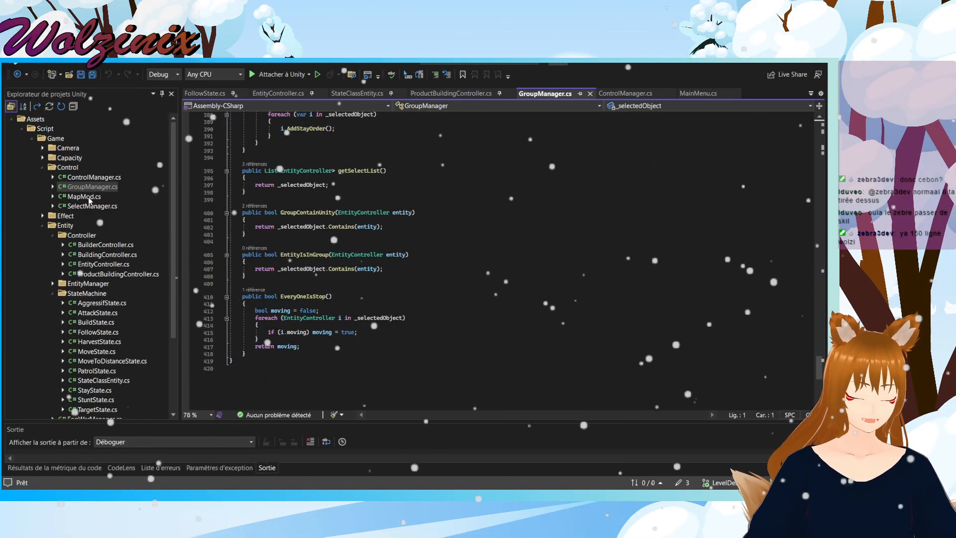
Step: Compare the lengths of ControlManager.cs, ProductBuildingController.cs and GroupManager.cs at their last lines
{"action": "left_click", "coordinate": [610, 94]}
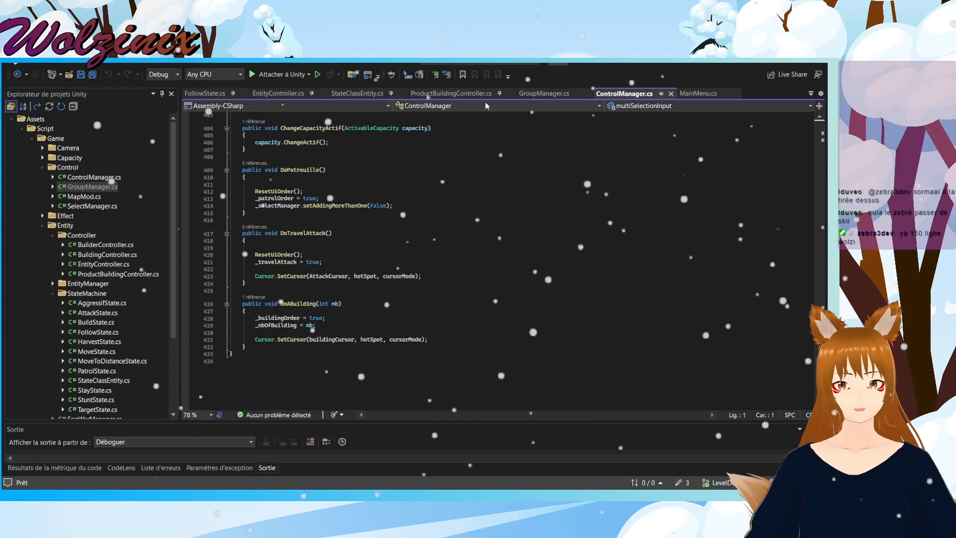
{"action": "left_click", "coordinate": [462, 93]}
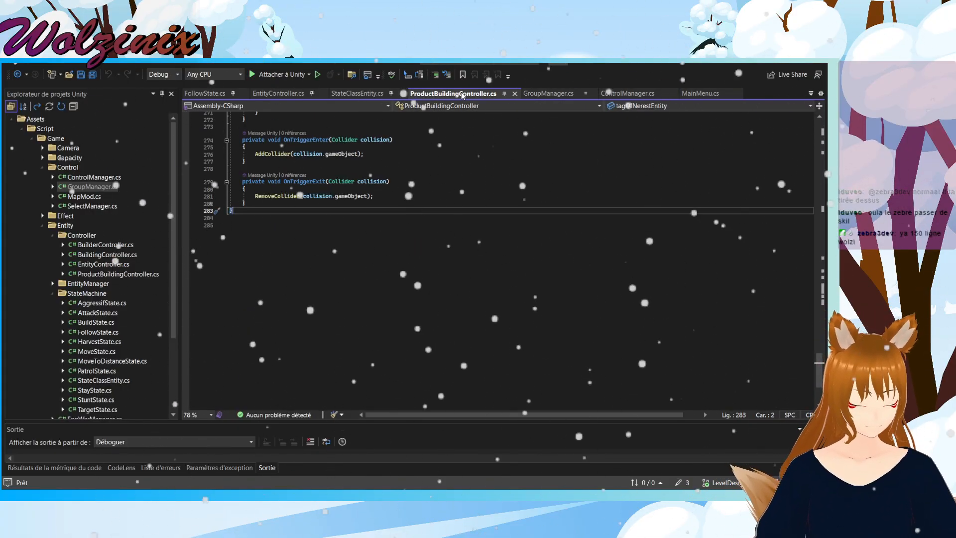
{"action": "left_click", "coordinate": [550, 93]}
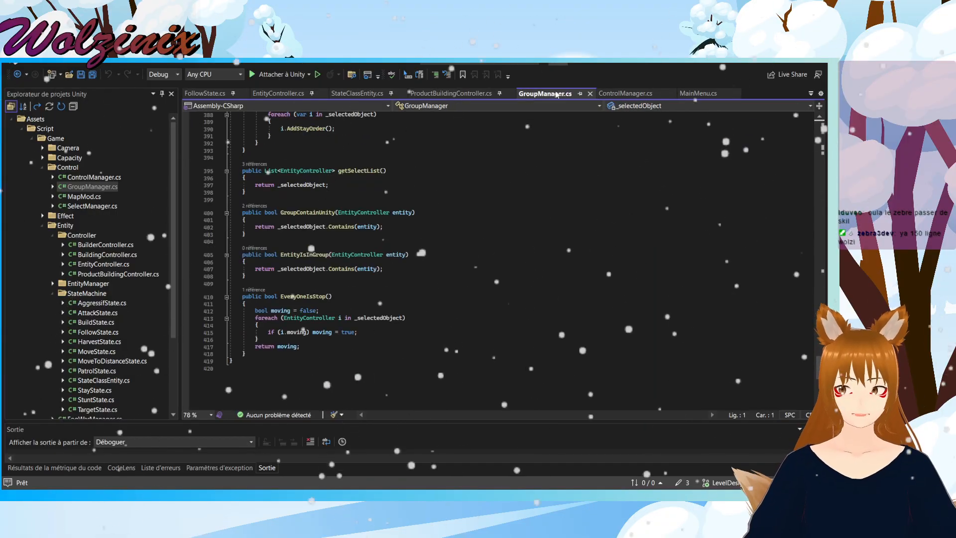
{"action": "left_click", "coordinate": [433, 93]}
{"action": "left_click", "coordinate": [645, 94]}
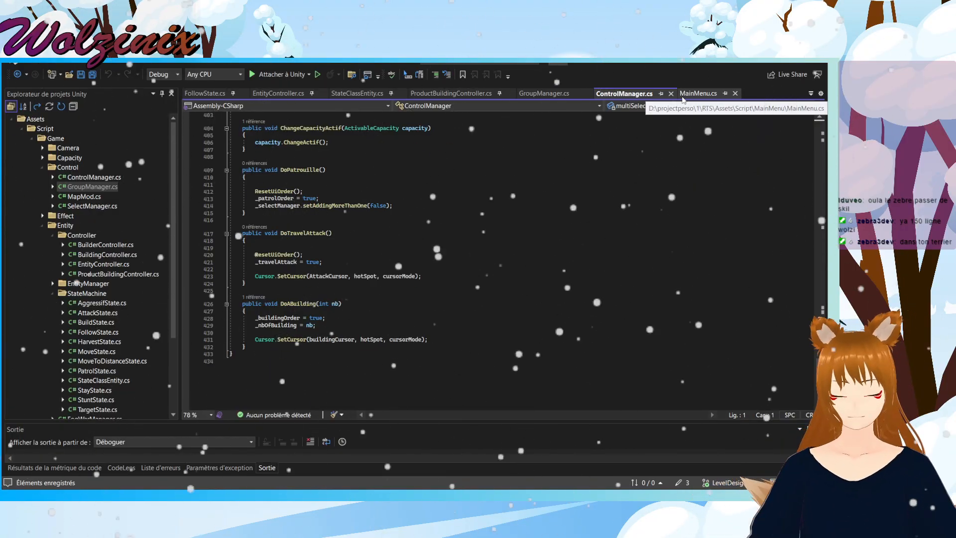
Step: Review ControlManager.cs from DoPatrouille back up to the Update and OnDestroy methods, and return to MainMenu.cs
{"action": "left_click", "coordinate": [642, 170]}
{"action": "scroll", "coordinate": [566, 298], "scroll_direction": "up", "scroll_amount": 12}
{"action": "scroll", "coordinate": [566, 297], "scroll_direction": "up", "scroll_amount": 20}
{"action": "scroll", "coordinate": [605, 316], "scroll_direction": "up", "scroll_amount": 20}
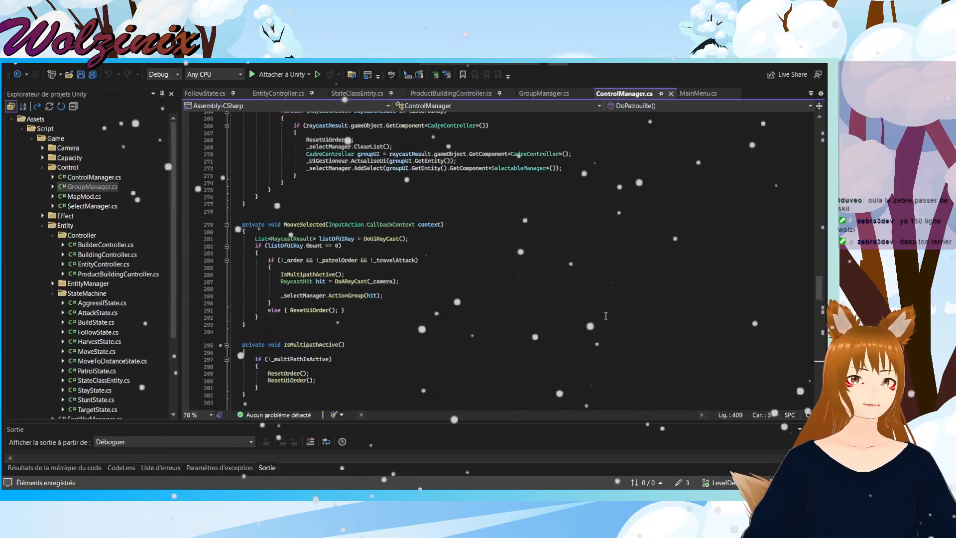
{"action": "scroll", "coordinate": [624, 300], "scroll_direction": "up", "scroll_amount": 15}
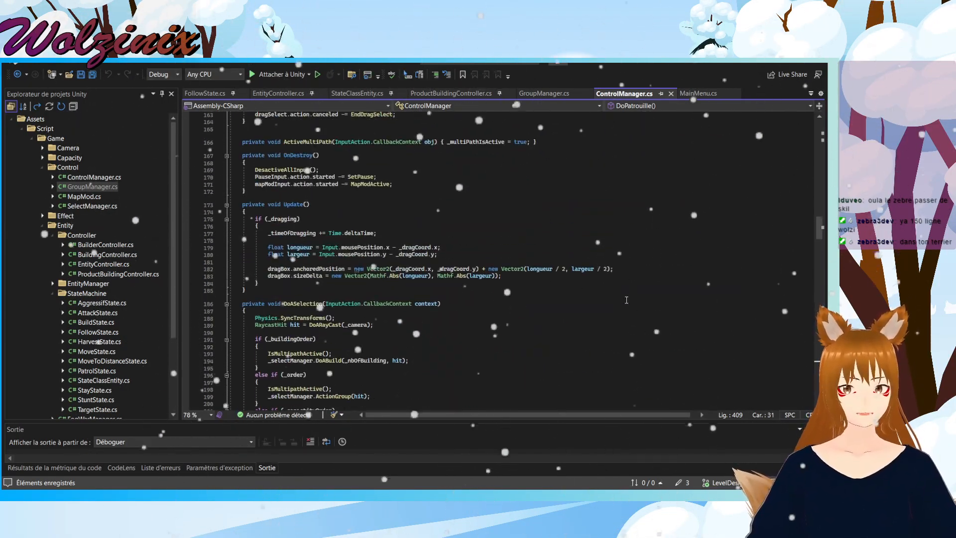
{"action": "left_click", "coordinate": [696, 93]}
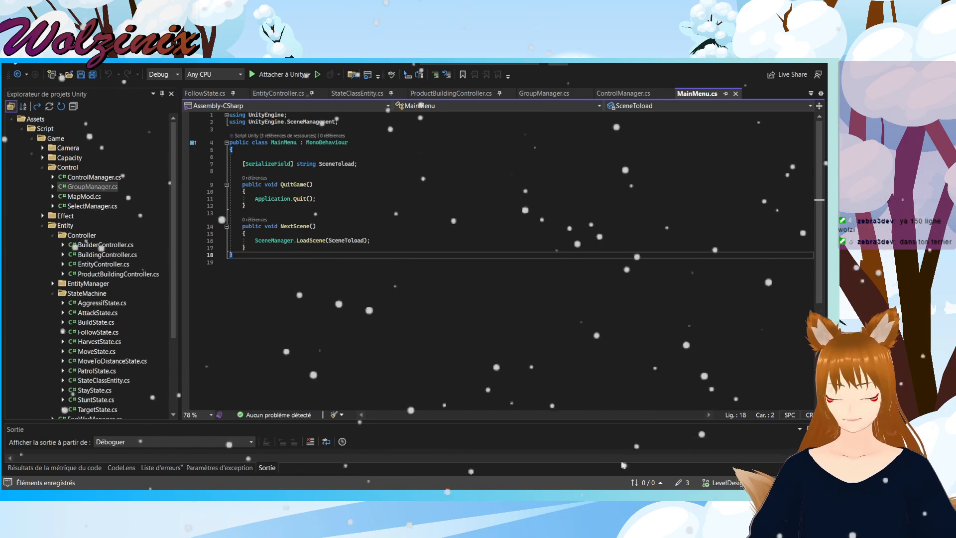
Step: Switch to Unity, deselect the FinalScreen object, and return to the end of the QuitGame method in MainMenu.cs
{"action": "left_click", "coordinate": [629, 495]}
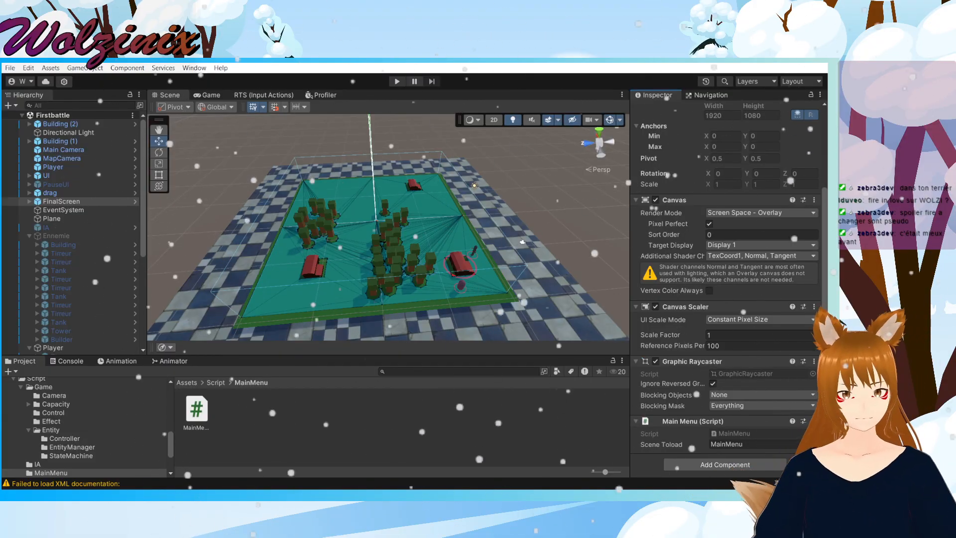
{"action": "left_click", "coordinate": [532, 190]}
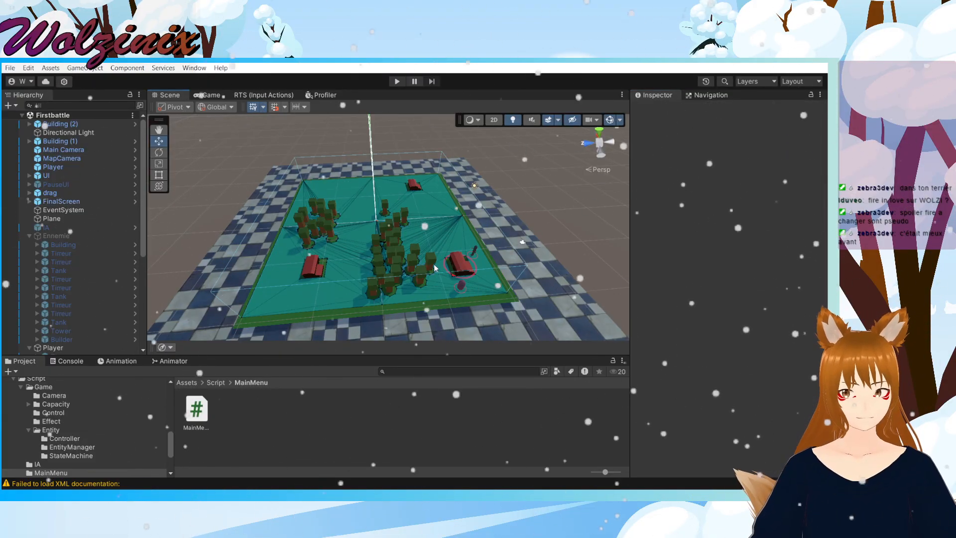
{"action": "right_click_drag", "start_coordinate": [468, 237], "coordinate": [438, 259]}
{"action": "key", "text": "alt+Tab"}
{"action": "left_click", "coordinate": [400, 208]}
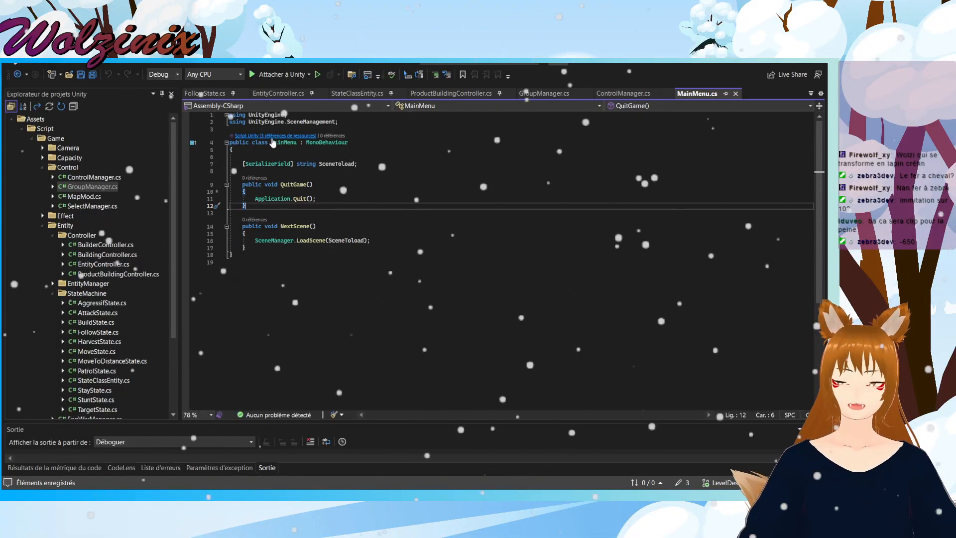
Step: Switch to Unity and look into the prefab/Interface/UI folder of the project assets
{"action": "left_click", "coordinate": [289, 171]}
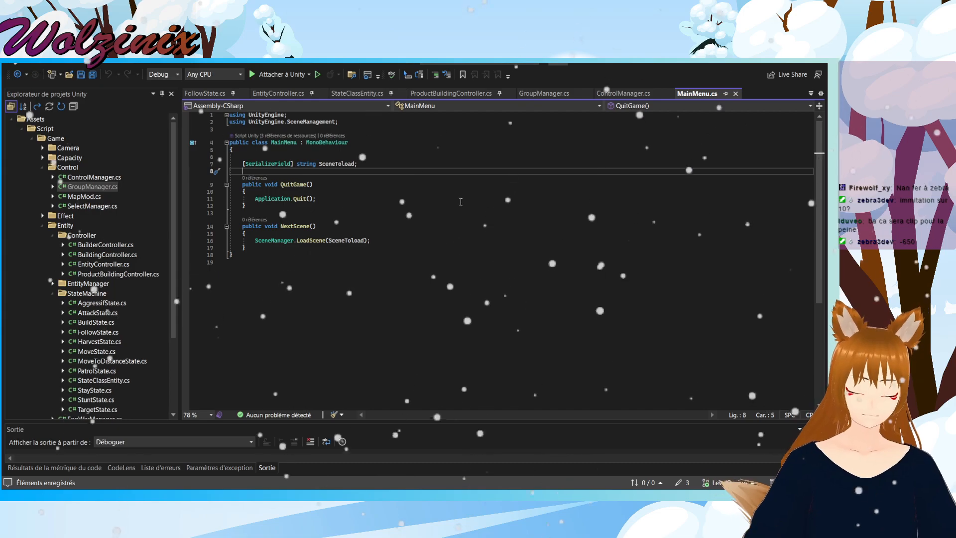
{"action": "key", "text": "alt+Tab"}
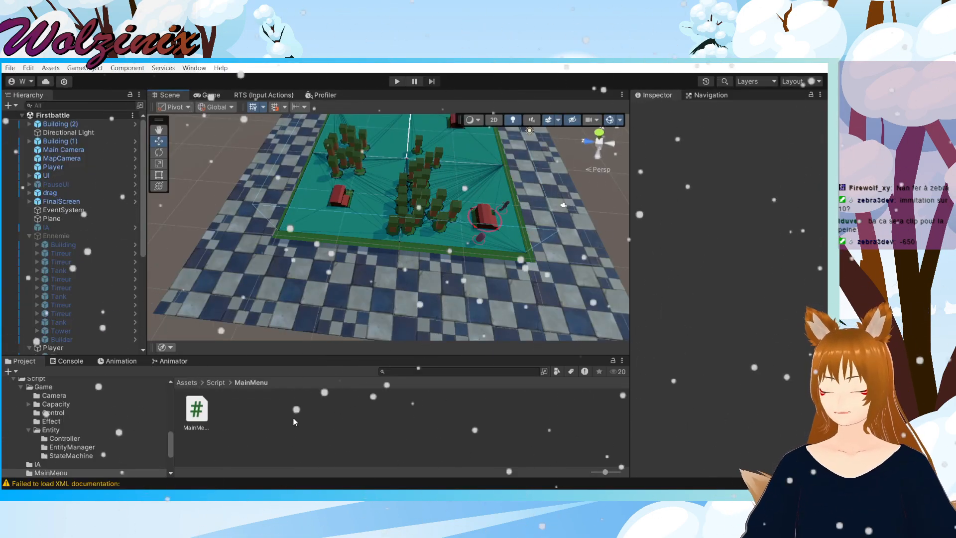
{"action": "scroll", "coordinate": [115, 417], "scroll_direction": "down", "scroll_amount": 3}
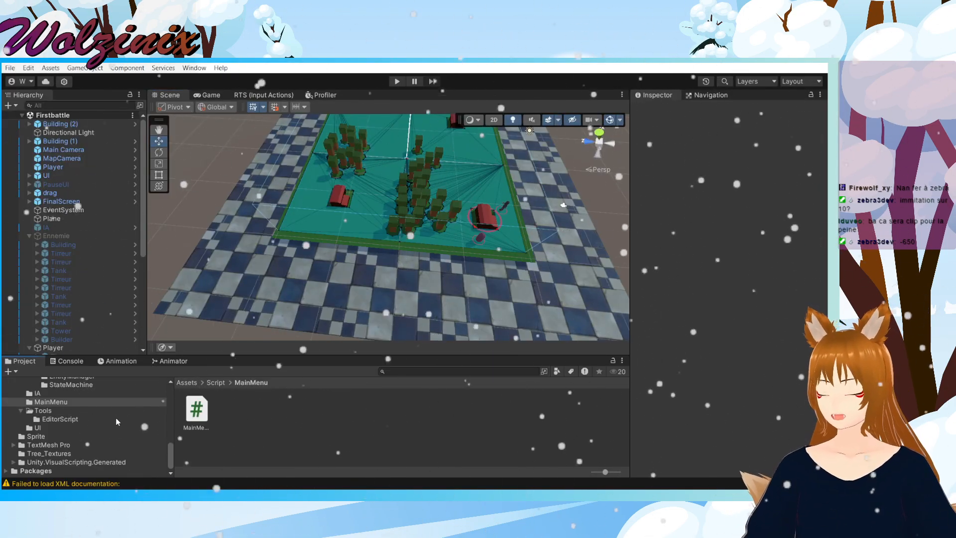
{"action": "left_click", "coordinate": [92, 401]}
{"action": "scroll", "coordinate": [92, 398], "scroll_direction": "up", "scroll_amount": 6}
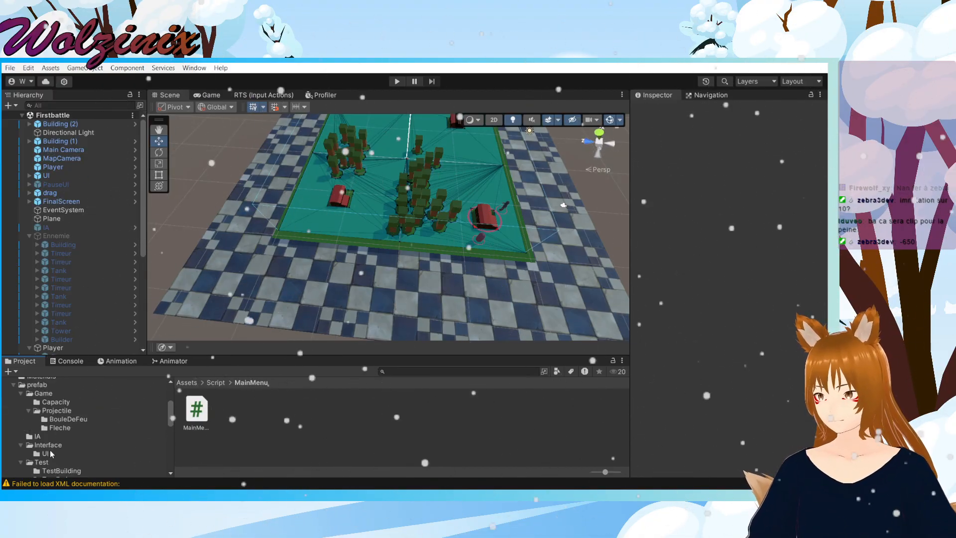
{"action": "left_click", "coordinate": [45, 454]}
{"action": "scroll", "coordinate": [56, 438], "scroll_direction": "down", "scroll_amount": 4}
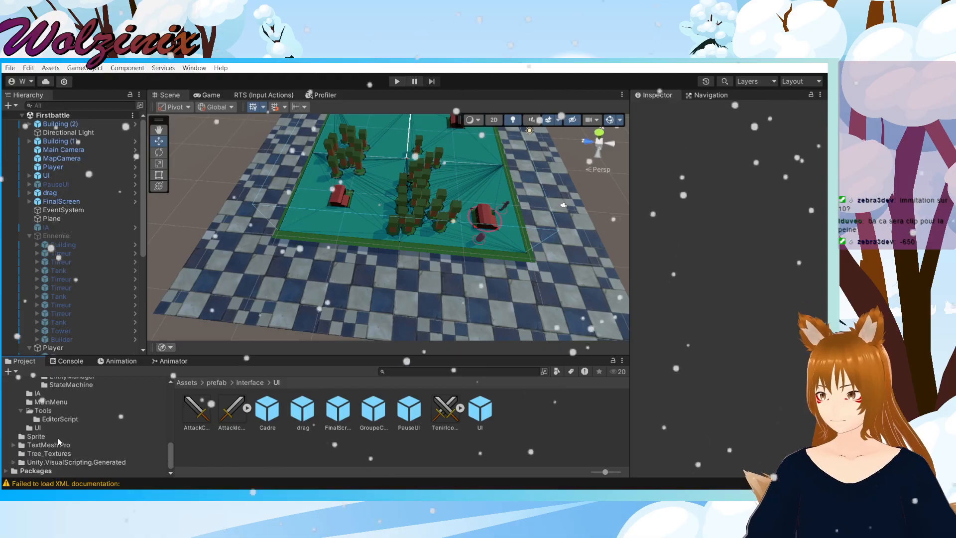
Step: Create a C# script named LevelNextUI in the Assets/Script/UI folder
{"action": "scroll", "coordinate": [61, 438], "scroll_direction": "up", "scroll_amount": 4}
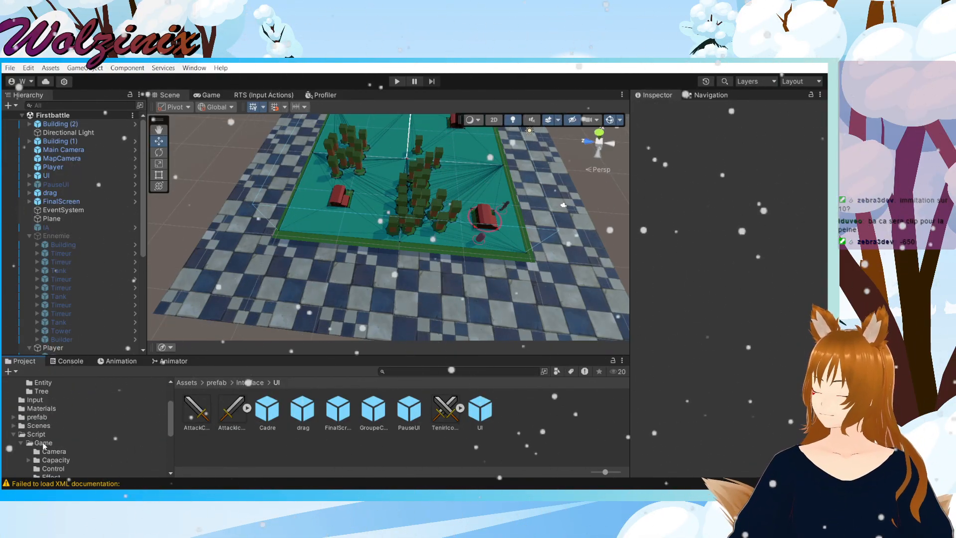
{"action": "scroll", "coordinate": [44, 445], "scroll_direction": "down", "scroll_amount": 3}
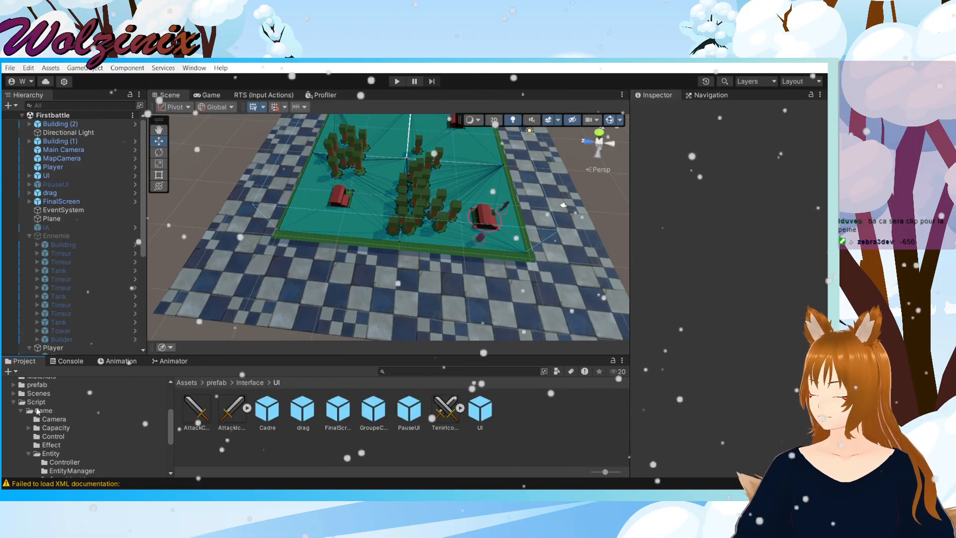
{"action": "left_click", "coordinate": [38, 410]}
{"action": "left_click", "coordinate": [39, 403]}
{"action": "double_click", "coordinate": [340, 413]}
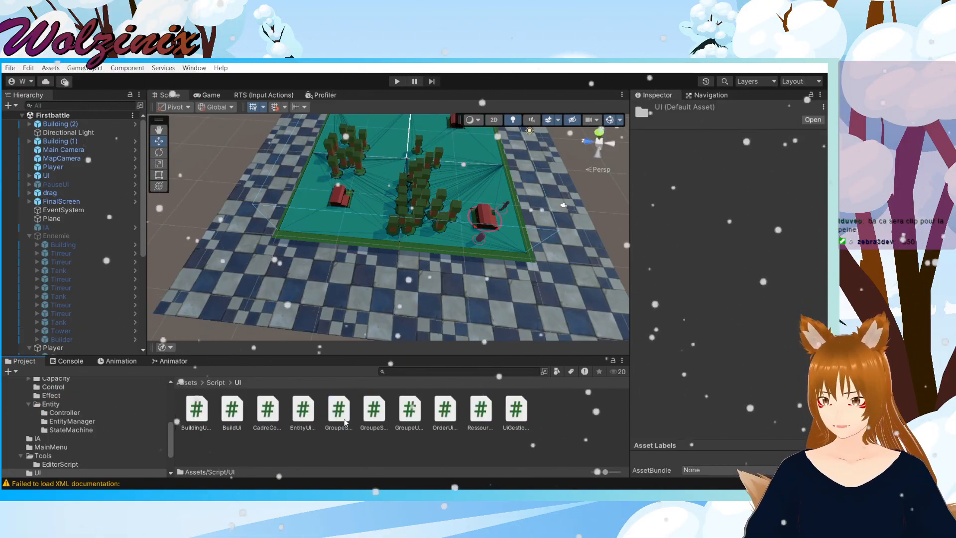
{"action": "right_click", "coordinate": [511, 447]}
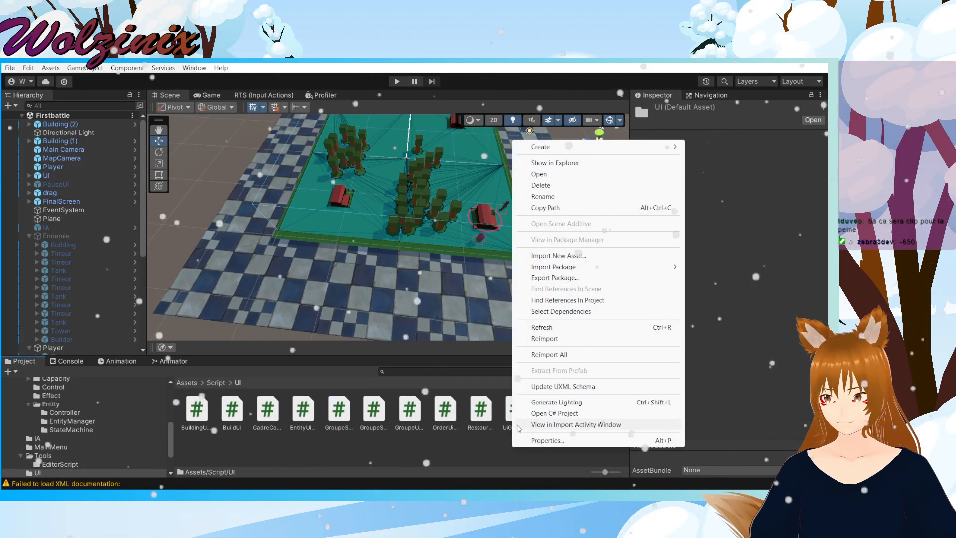
{"action": "mouse_move", "coordinate": [597, 147]}
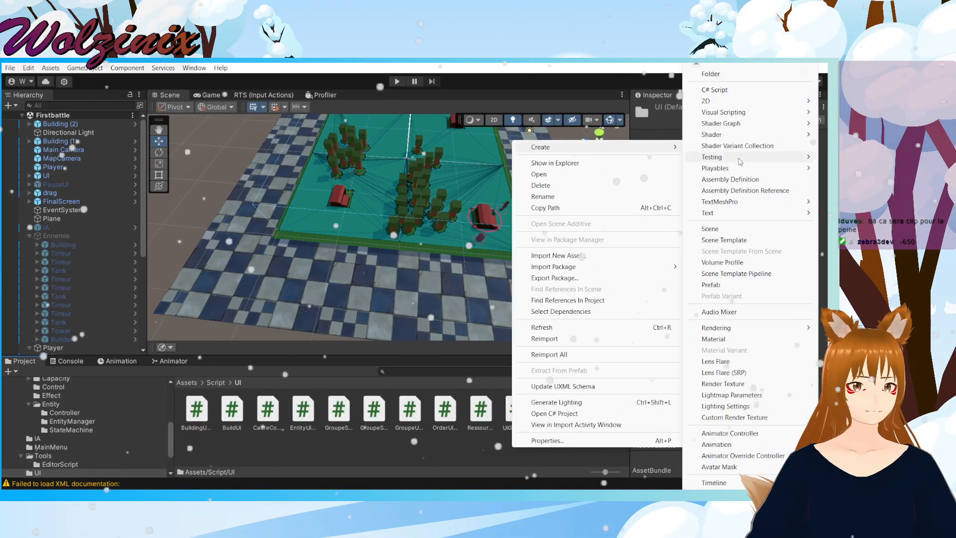
{"action": "left_click", "coordinate": [779, 90]}
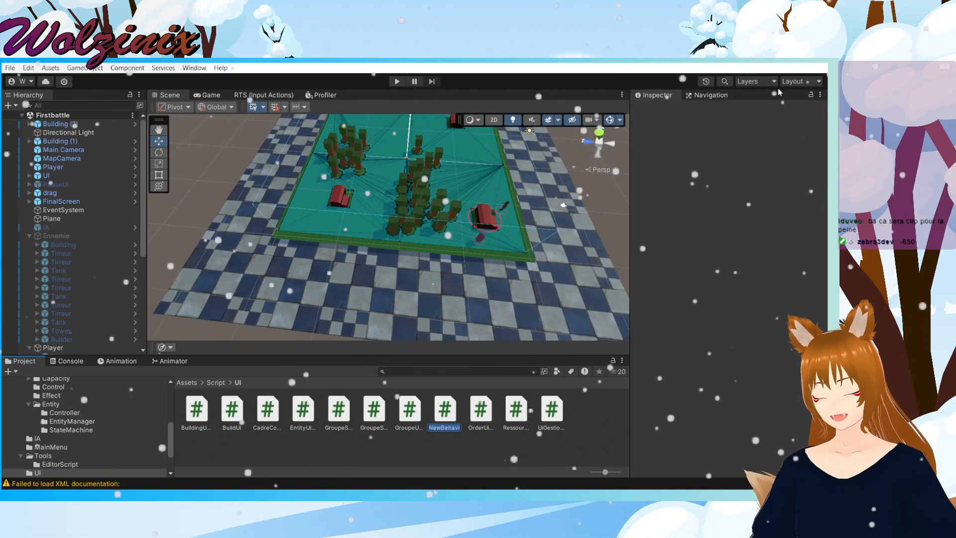
{"action": "type", "text": "L"}
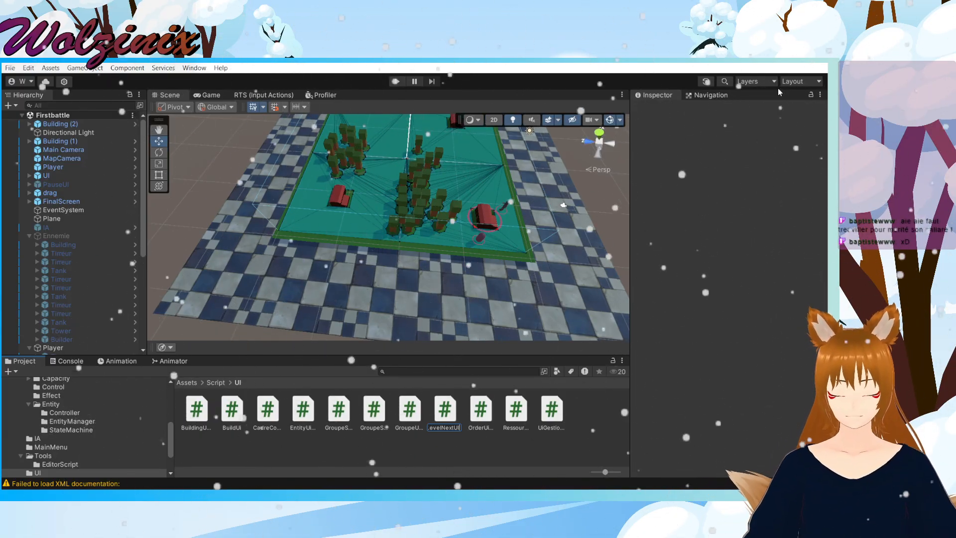
{"action": "key", "text": "Return"}
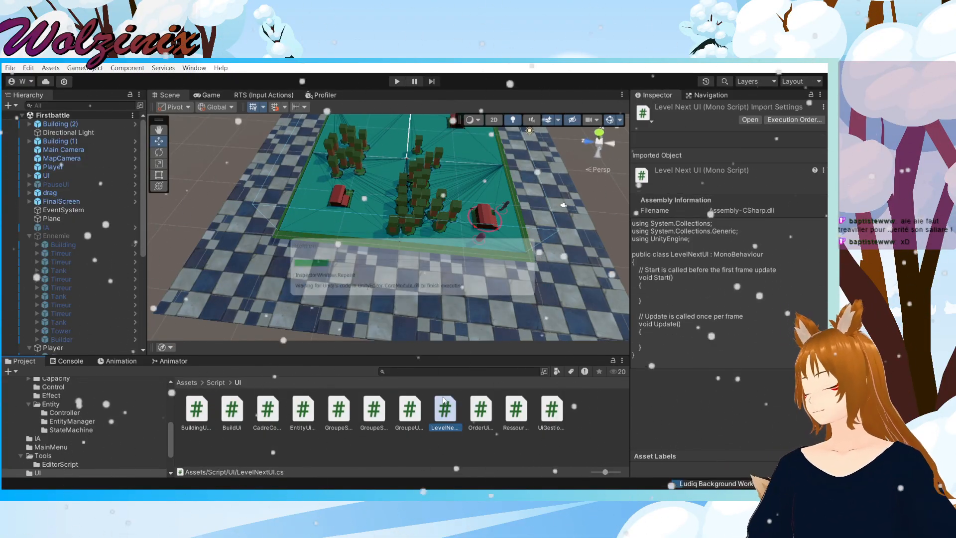
Step: Open the LevelNextUI script in Visual Studio and close the GroupManager.cs and ControlManager.cs files
{"action": "double_click", "coordinate": [454, 421]}
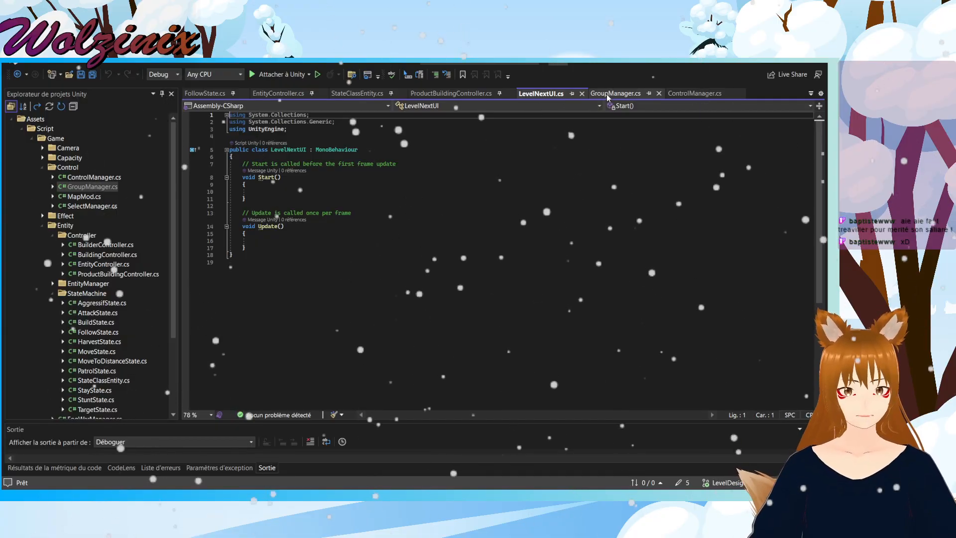
{"action": "left_click", "coordinate": [810, 94]}
{"action": "left_click", "coordinate": [646, 92]}
{"action": "left_click", "coordinate": [657, 94]}
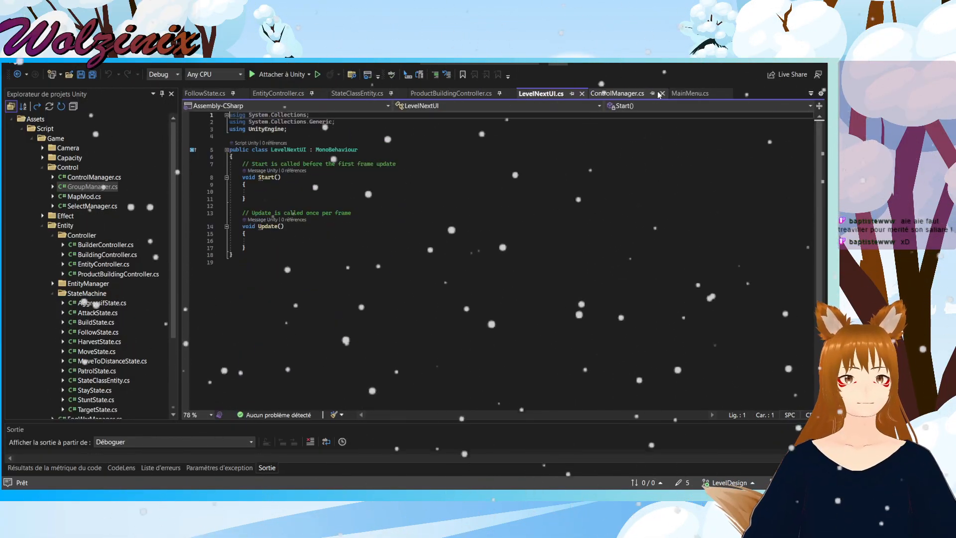
{"action": "left_click", "coordinate": [661, 93]}
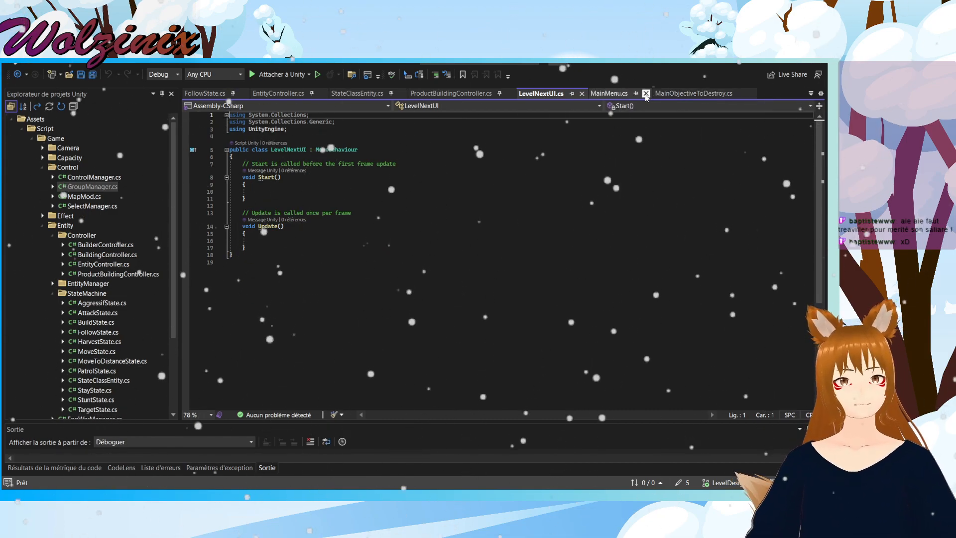
{"action": "left_click", "coordinate": [609, 94]}
{"action": "left_click", "coordinate": [543, 93]}
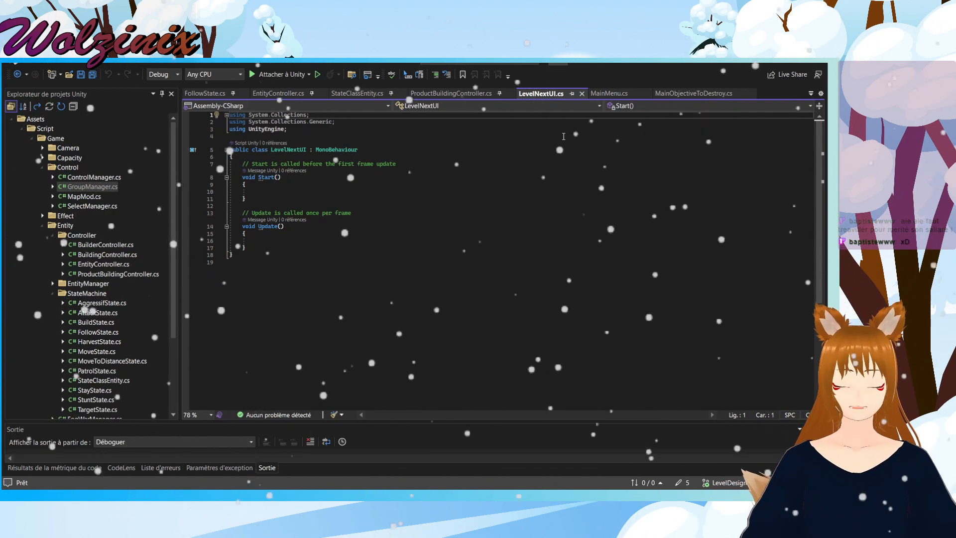
Step: Replace the using lines of LevelNextUI.cs with UnityEngine and UnityEngine.SceneManagement copied from MainMenu.cs, and save
{"action": "key", "text": "ctrl+s"}
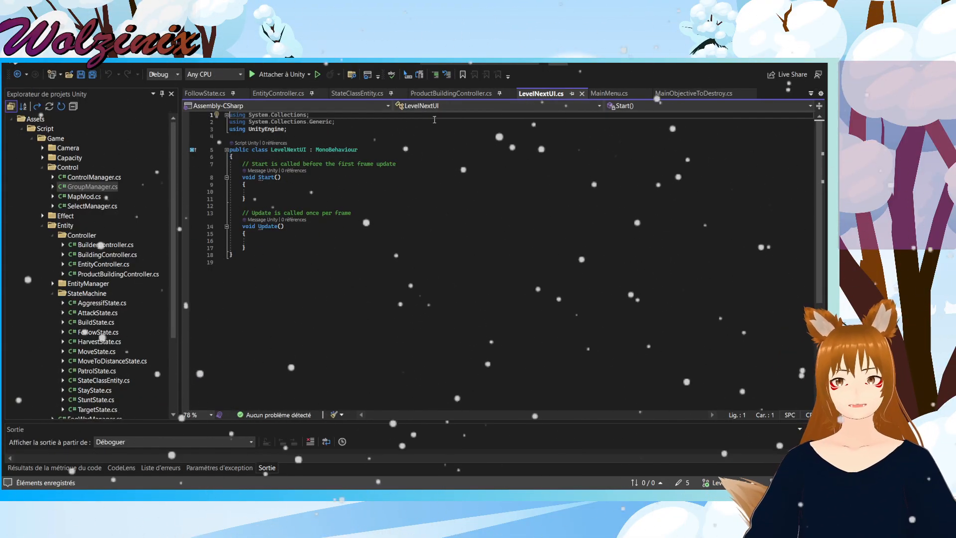
{"action": "left_click", "coordinate": [611, 92]}
{"action": "left_click_drag", "start_coordinate": [346, 128], "coordinate": [153, 115]}
{"action": "left_click", "coordinate": [535, 93]}
{"action": "left_click", "coordinate": [370, 130]}
{"action": "type", "text": "using UnityEngine.SceneManagement;"}
{"action": "key", "text": "BackSpace"}
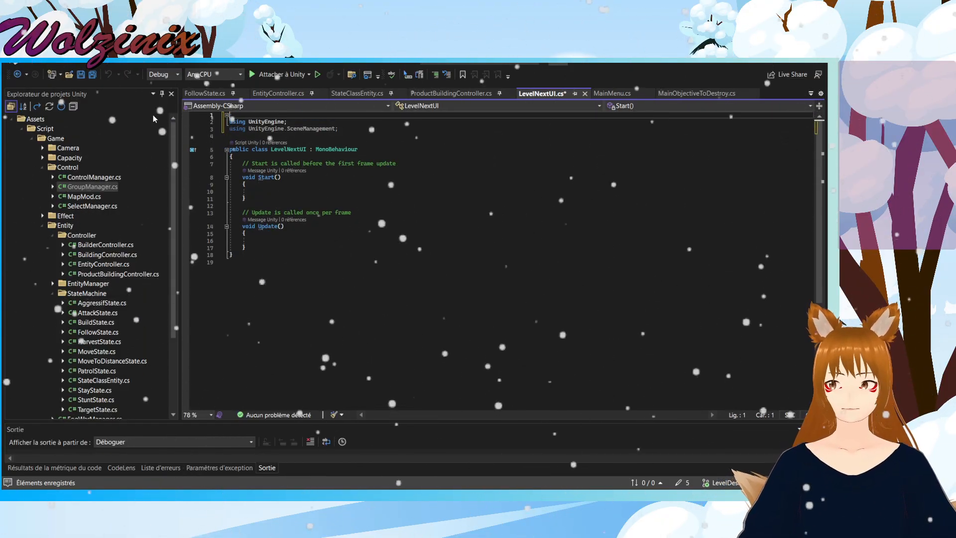
{"action": "key", "text": "Delete"}
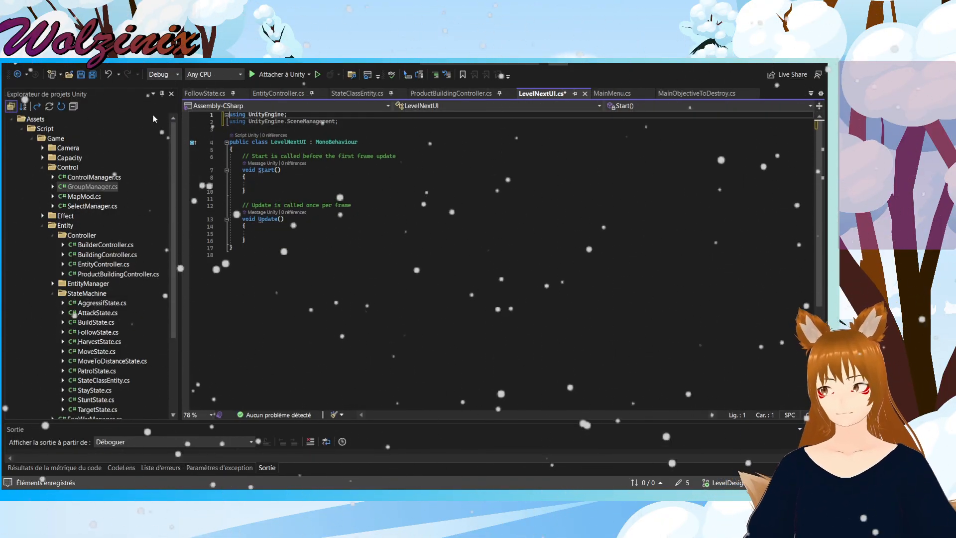
{"action": "key", "text": "ctrl+s"}
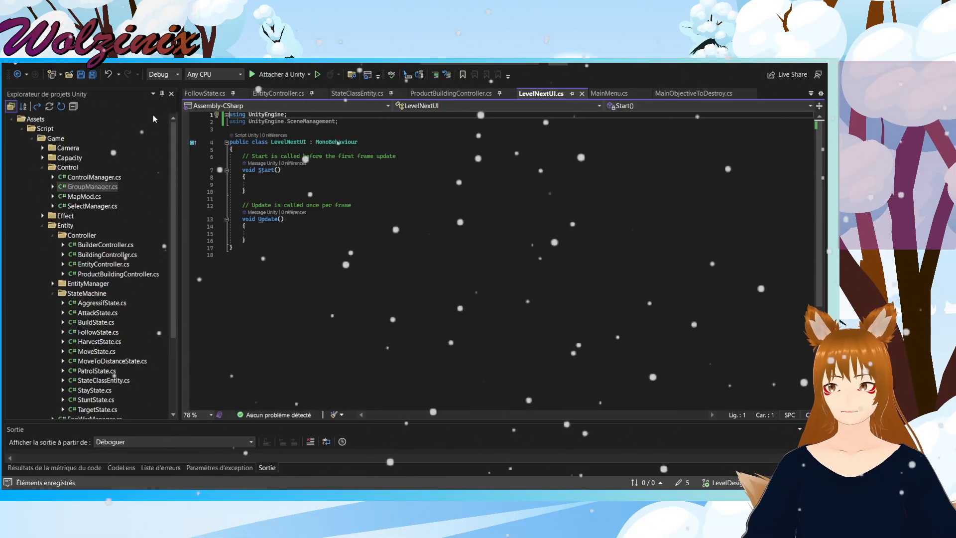
Step: Replace Start and Update in LevelNextUI with the SceneToload field and the QuitGame and NextScene methods copied from MainMenu.cs
{"action": "left_click", "coordinate": [614, 96]}
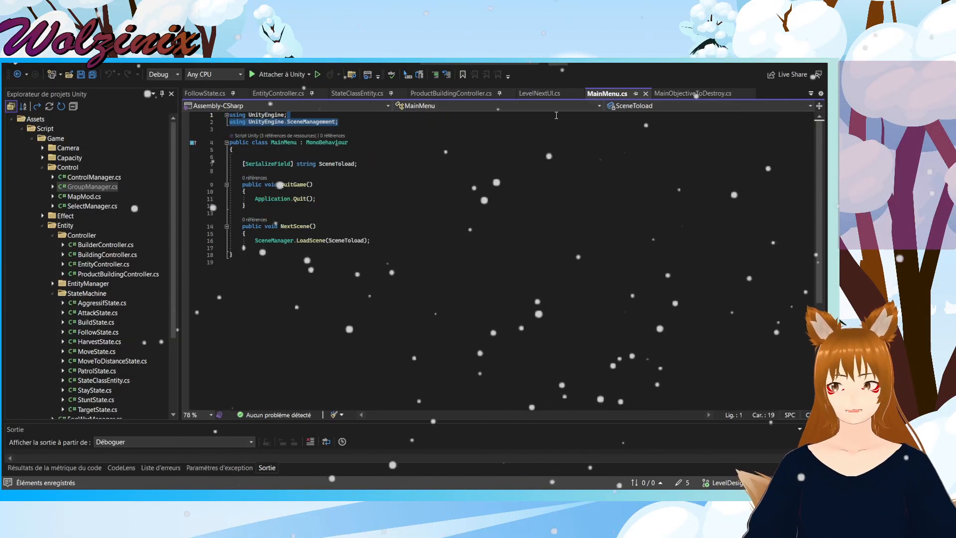
{"action": "left_click", "coordinate": [479, 142]}
{"action": "mouse_move", "coordinate": [242, 164]}
{"action": "left_mouse_down"}
{"action": "mouse_move", "coordinate": [247, 247]}
{"action": "mouse_move", "coordinate": [254, 176]}
{"action": "mouse_move", "coordinate": [234, 155]}
{"action": "left_mouse_up"}
{"action": "left_click", "coordinate": [539, 93]}
{"action": "type", "text": "[SerializeField] string SceneToload;  public void QuitGame() { Application.Quit(); }  public void NextScene() { SceneManager.LoadScene(SceneToload); }"}
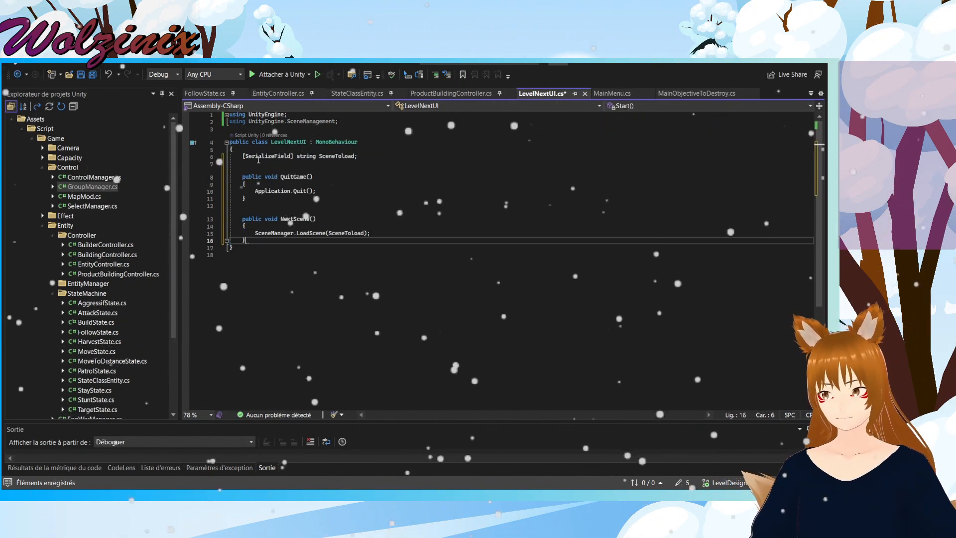
{"action": "left_click", "coordinate": [386, 185]}
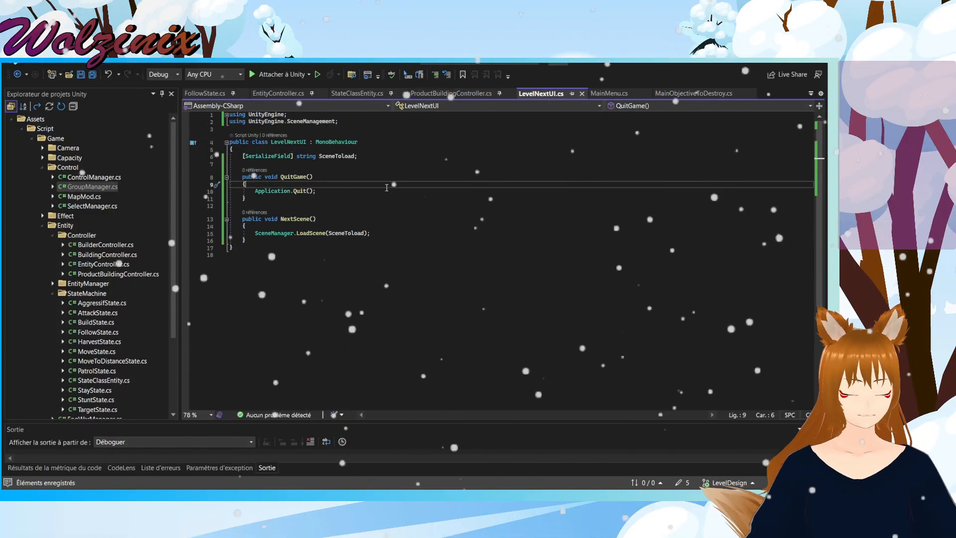
Step: Duplicate the serialized SceneToload string field in LevelNextUI, rename the first one MainMenu, and save the script
{"action": "left_click_drag", "start_coordinate": [359, 156], "coordinate": [244, 159]}
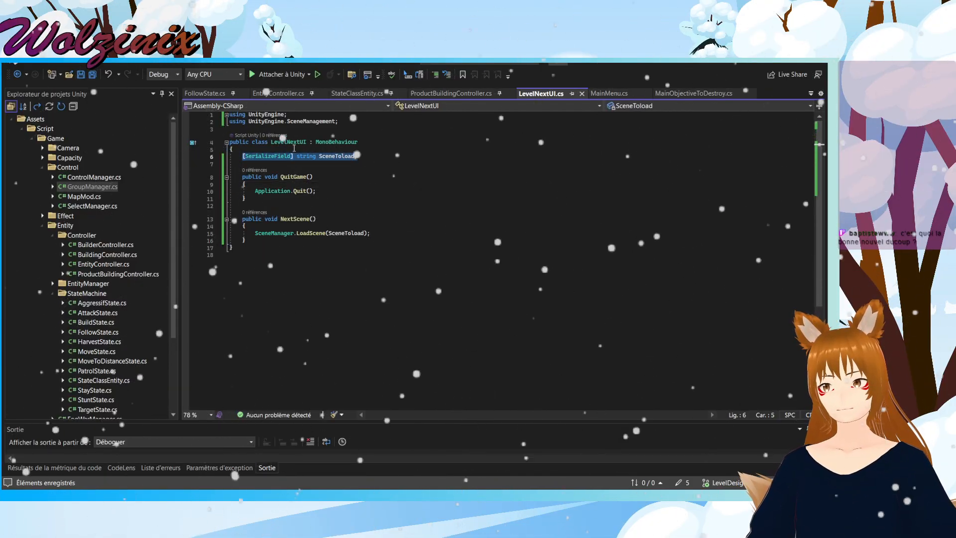
{"action": "left_click", "coordinate": [378, 160]}
{"action": "key", "text": "ctrl+d"}
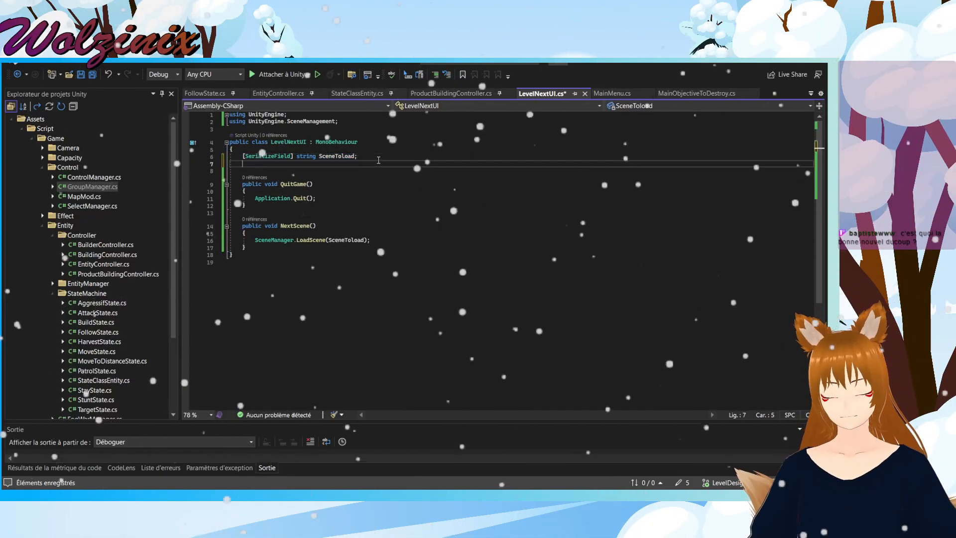
{"action": "key", "text": "Left"}
{"action": "key", "text": "Up"}
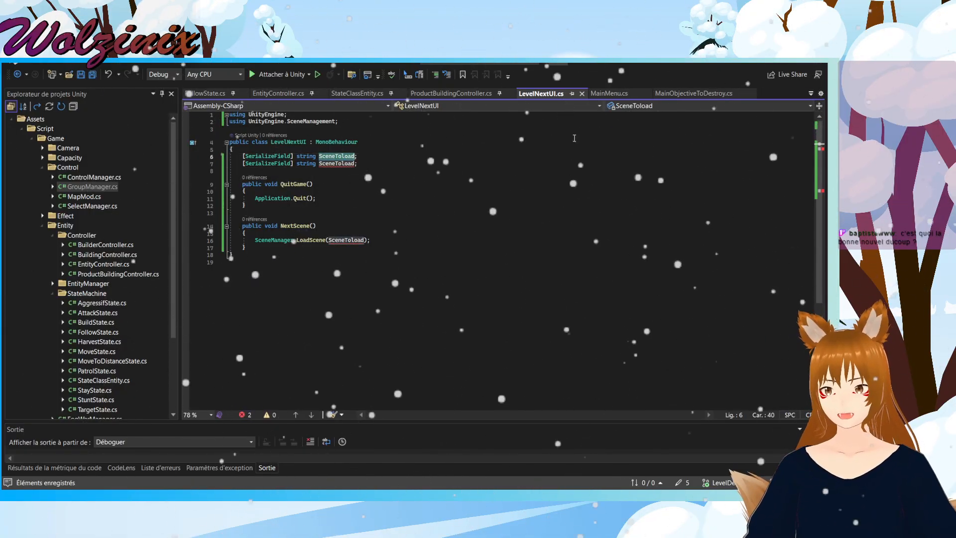
{"action": "key", "text": "ctrl+BackSpace"}
{"action": "type", "text": "Maine"}
{"action": "key", "text": "ctrl+s"}
{"action": "left_click", "coordinate": [378, 164]}
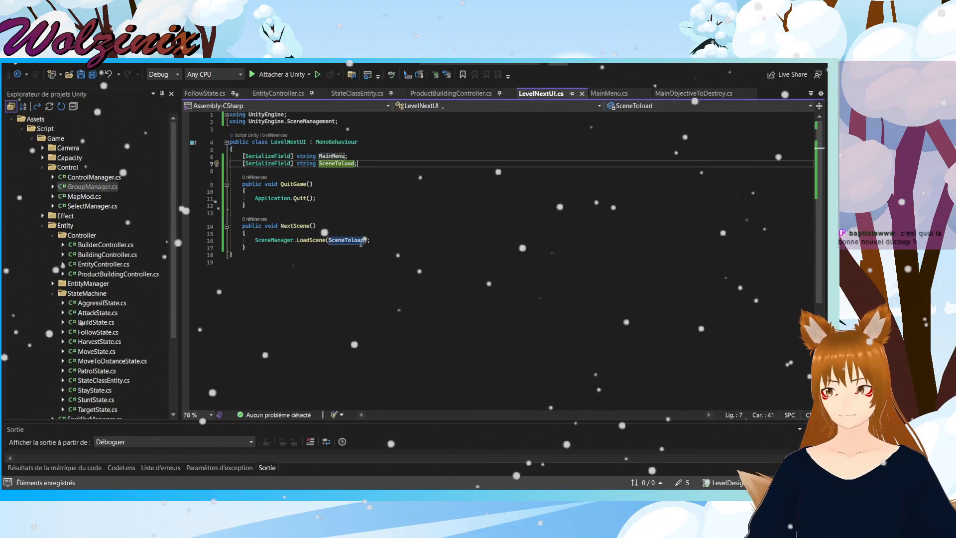
Step: Duplicate the NextScene method directly below itself in LevelNextUI and rename the copy MainMenuScene
{"action": "left_click", "coordinate": [258, 248]}
{"action": "left_click_drag", "start_coordinate": [258, 247], "coordinate": [242, 226]}
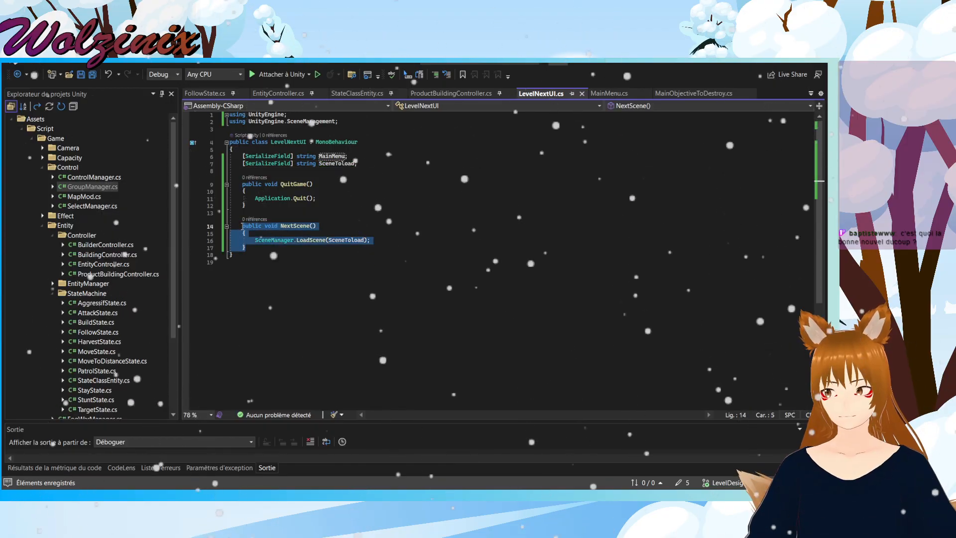
{"action": "key", "text": "ctrl+c"}
{"action": "left_click", "coordinate": [251, 247]}
{"action": "key", "text": "Return"}
{"action": "key", "text": "ctrl+v"}
{"action": "left_click", "coordinate": [288, 261]}
{"action": "type", "text": "MainMenu"}
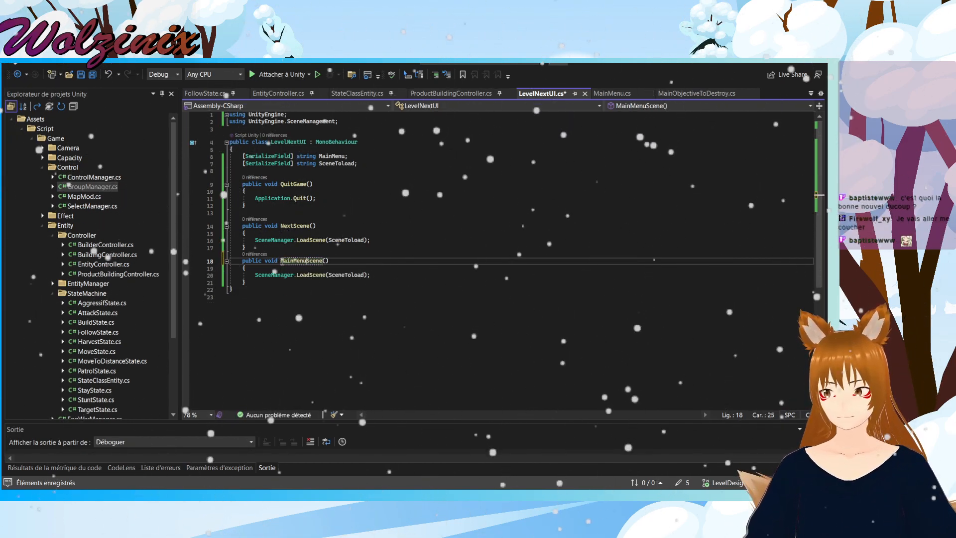
Step: Make the MainMenuScene method in LevelNextUI.cs load MainMenu instead of SceneToload, saving the script
{"action": "key", "text": "ctrl+s"}
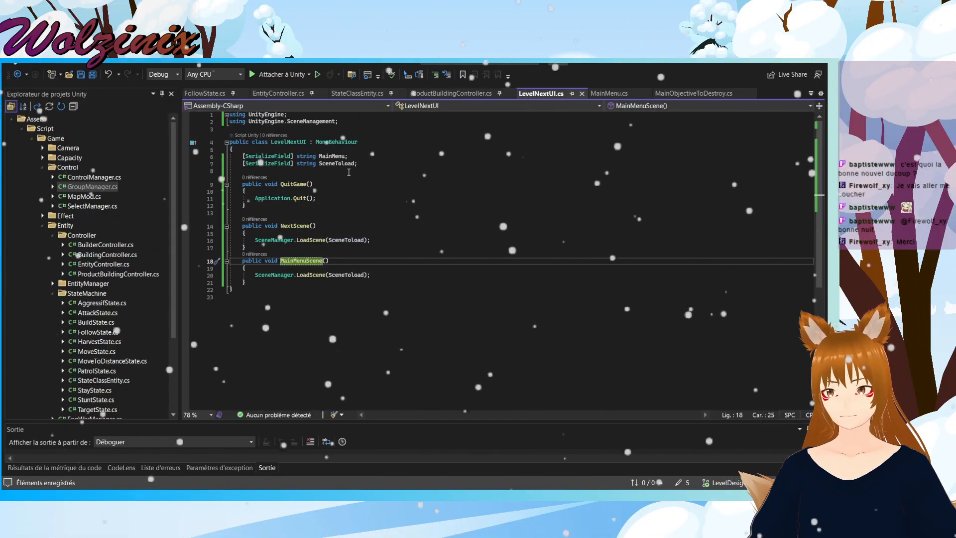
{"action": "left_click", "coordinate": [352, 274]}
{"action": "double_click", "coordinate": [352, 274]}
{"action": "type", "text": "MainMenu"}
{"action": "left_click", "coordinate": [402, 259]}
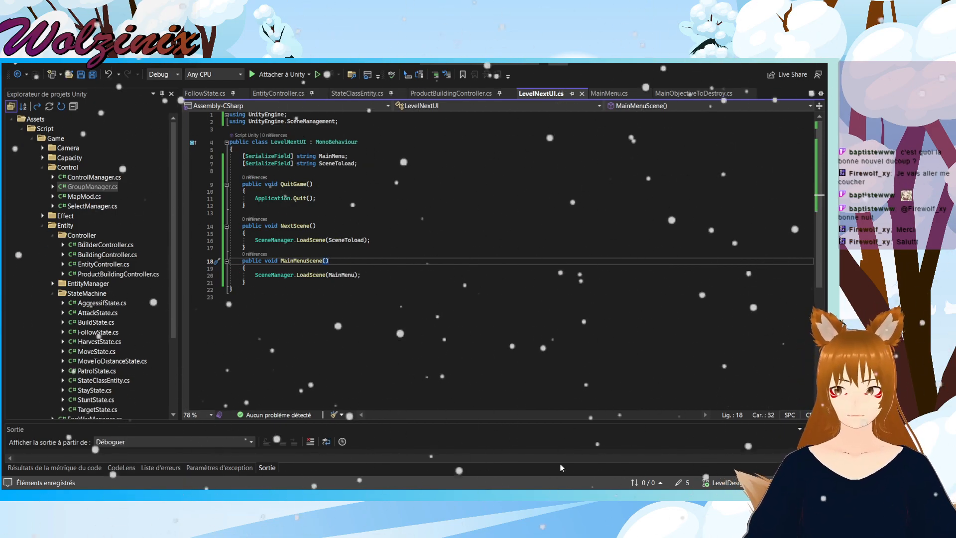
Step: Switch to Unity and open the FinalScreen prefab from the prefab/Interface/UI folder
{"action": "key", "text": "alt+Tab"}
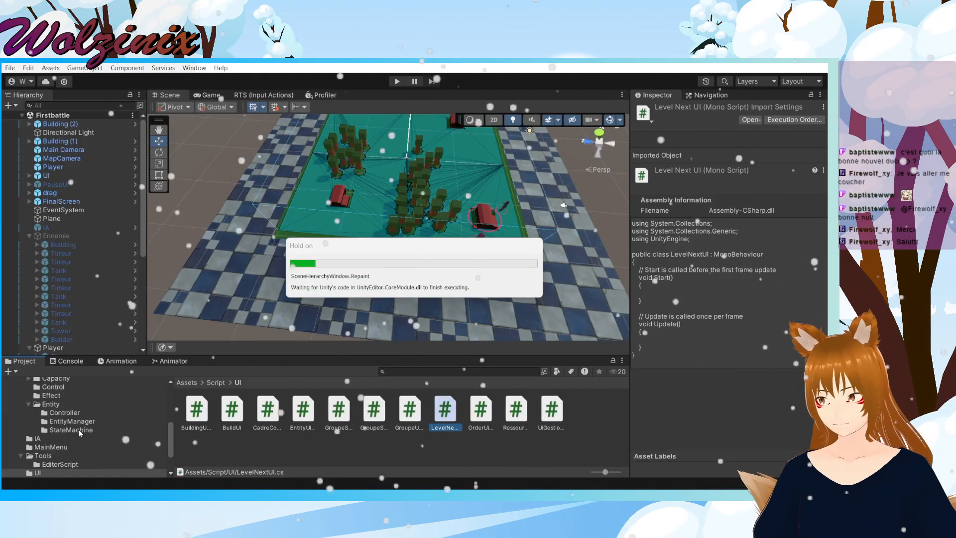
{"action": "scroll", "coordinate": [78, 429], "scroll_direction": "up", "scroll_amount": 4}
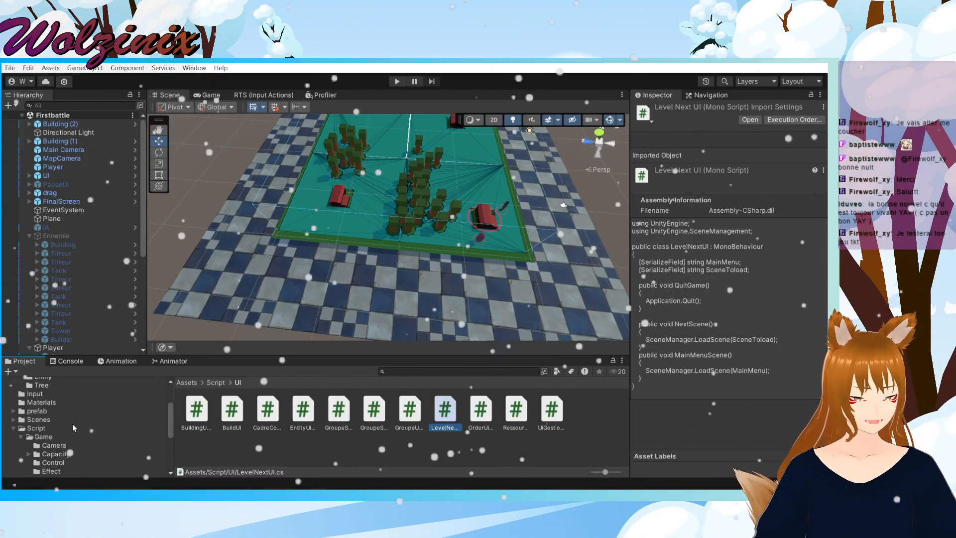
{"action": "scroll", "coordinate": [73, 423], "scroll_direction": "down", "scroll_amount": 1}
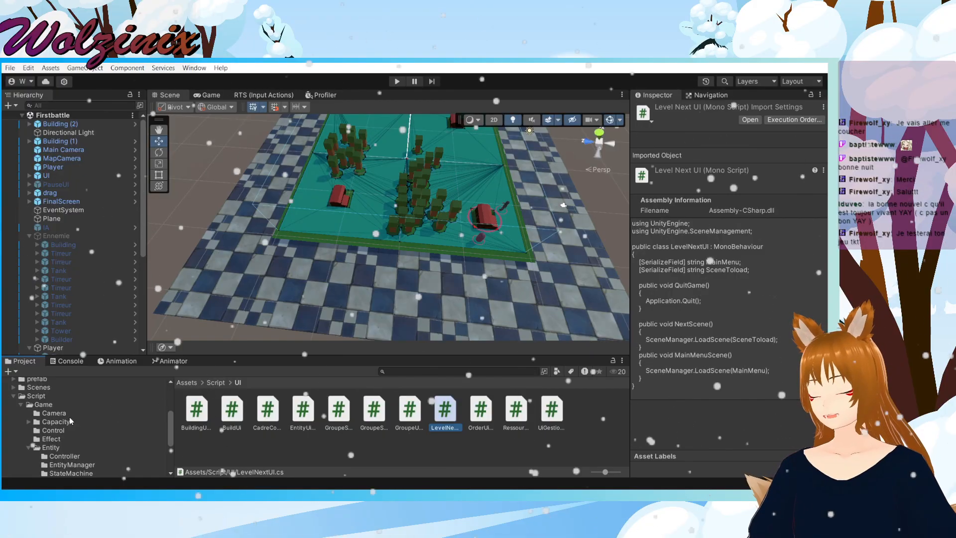
{"action": "left_click", "coordinate": [68, 422]}
{"action": "left_click", "coordinate": [68, 430]}
{"action": "scroll", "coordinate": [69, 429], "scroll_direction": "up", "scroll_amount": 2}
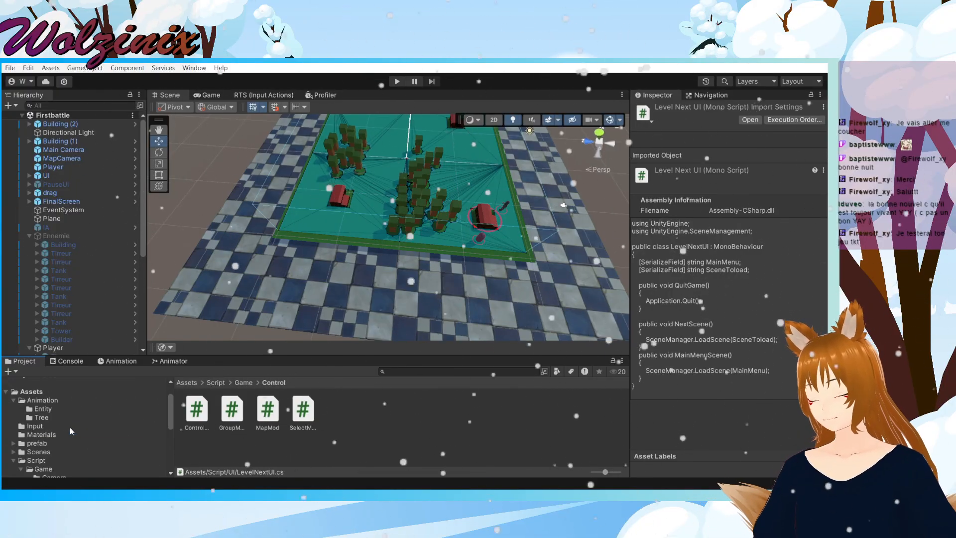
{"action": "left_click", "coordinate": [23, 411]}
{"action": "left_click", "coordinate": [13, 411]}
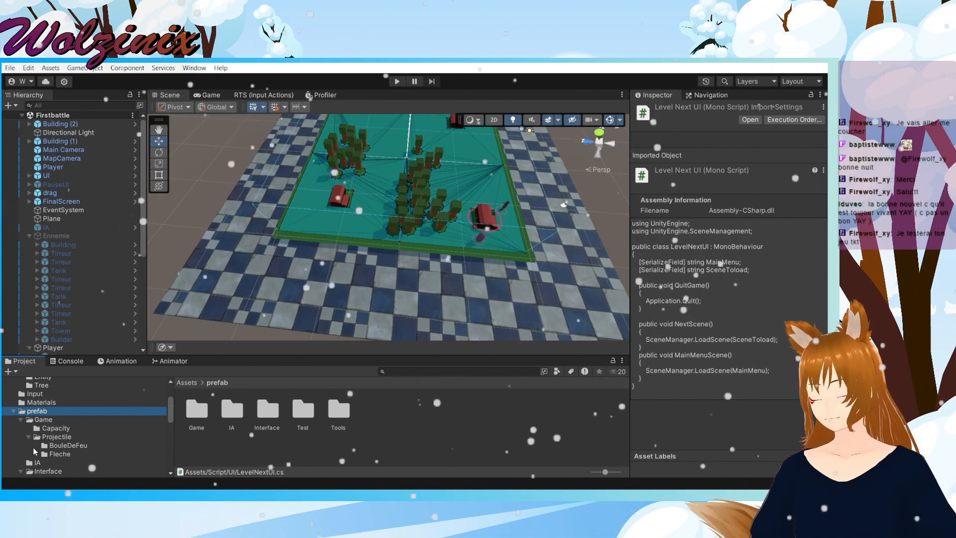
{"action": "scroll", "coordinate": [47, 455], "scroll_direction": "down", "scroll_amount": 3}
{"action": "left_click", "coordinate": [45, 414]}
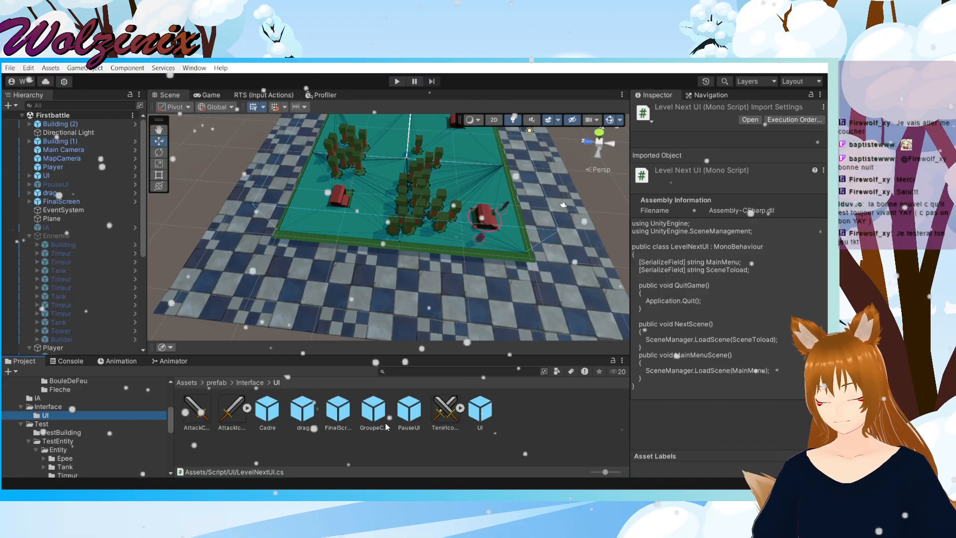
{"action": "double_click", "coordinate": [338, 409]}
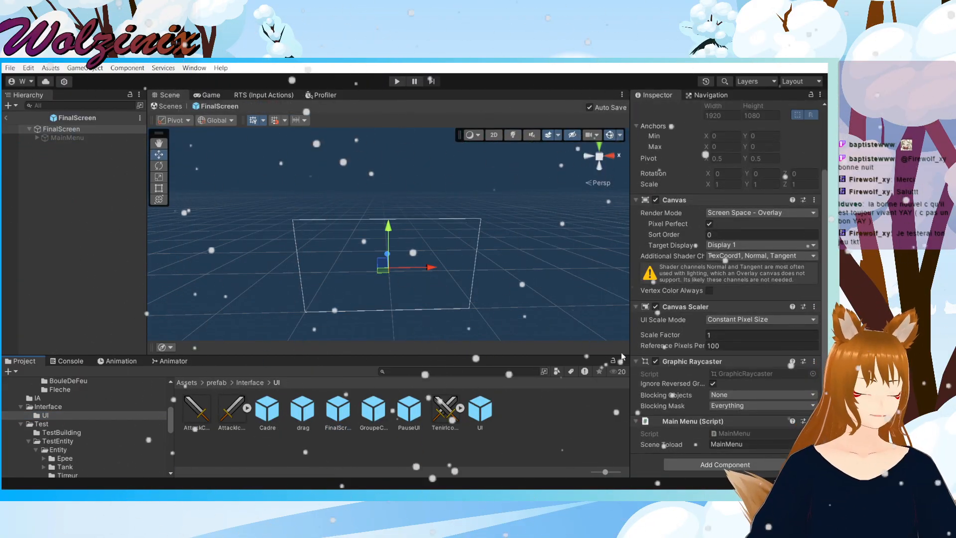
Step: Add the Level Next UI script component to the FinalScreen prefab
{"action": "scroll", "coordinate": [112, 422], "scroll_direction": "down", "scroll_amount": 5}
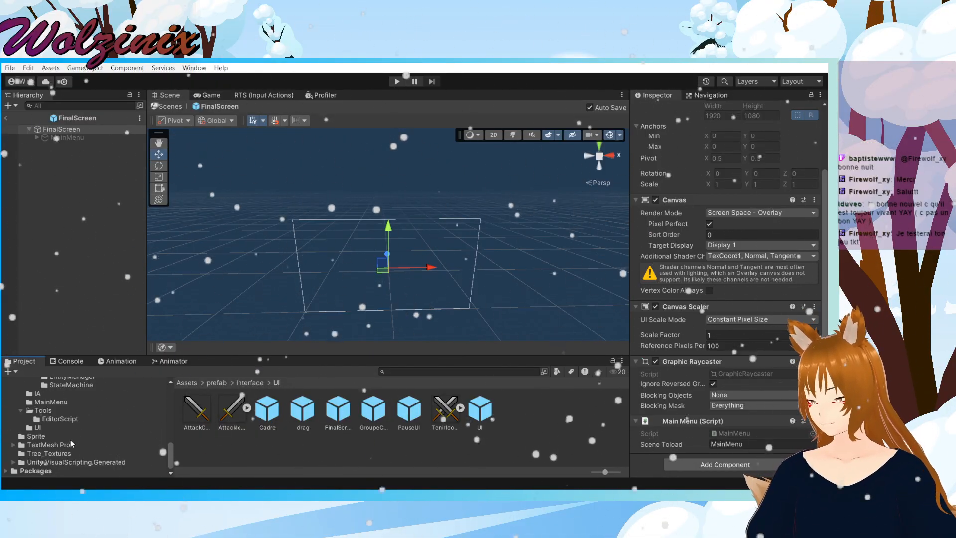
{"action": "left_click", "coordinate": [754, 465]}
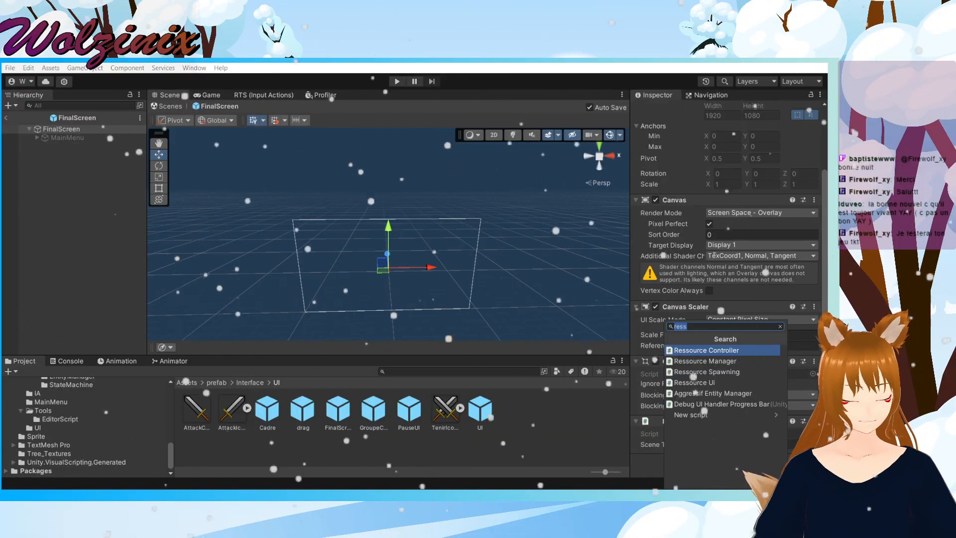
{"action": "mouse_move", "coordinate": [604, 495]}
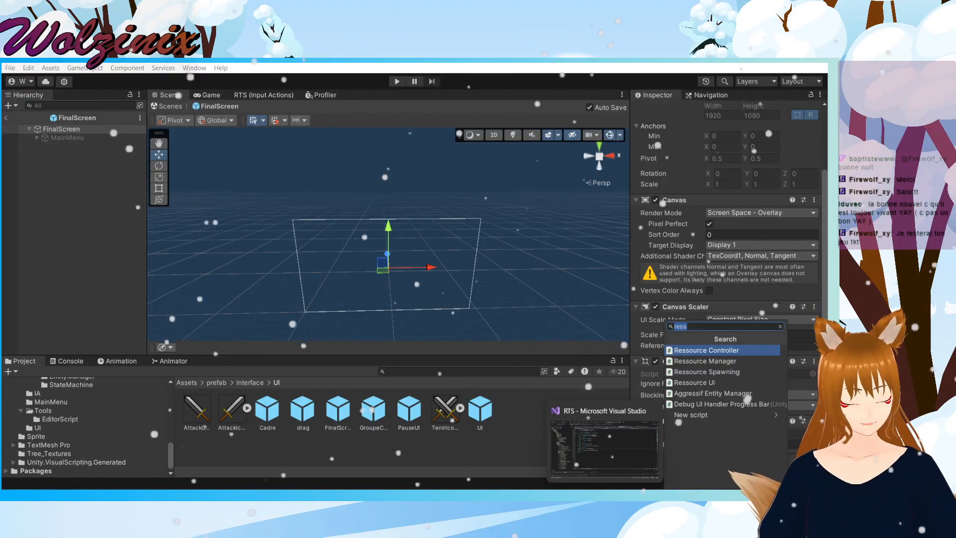
{"action": "left_click", "coordinate": [604, 448]}
{"action": "left_click", "coordinate": [605, 495]}
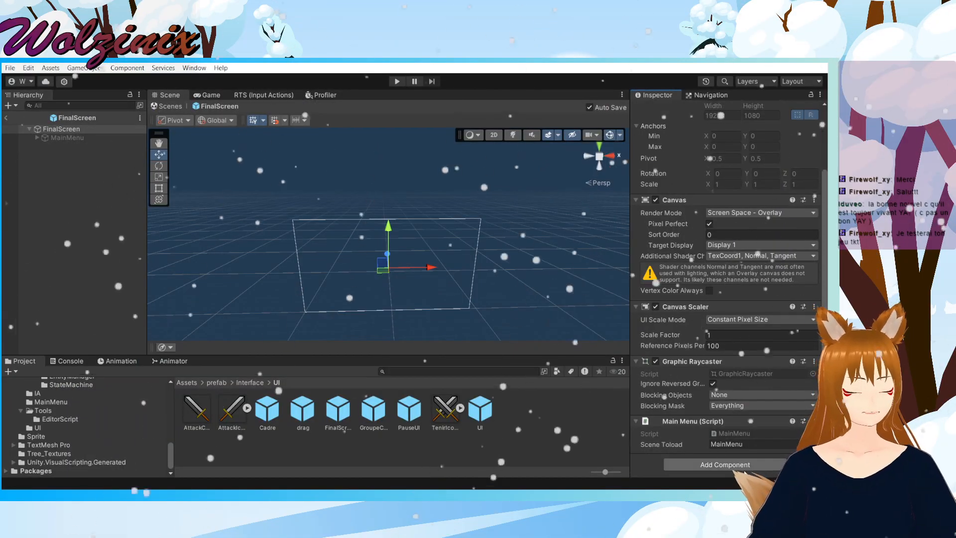
{"action": "left_click", "coordinate": [722, 465]}
{"action": "type", "text": "Level"}
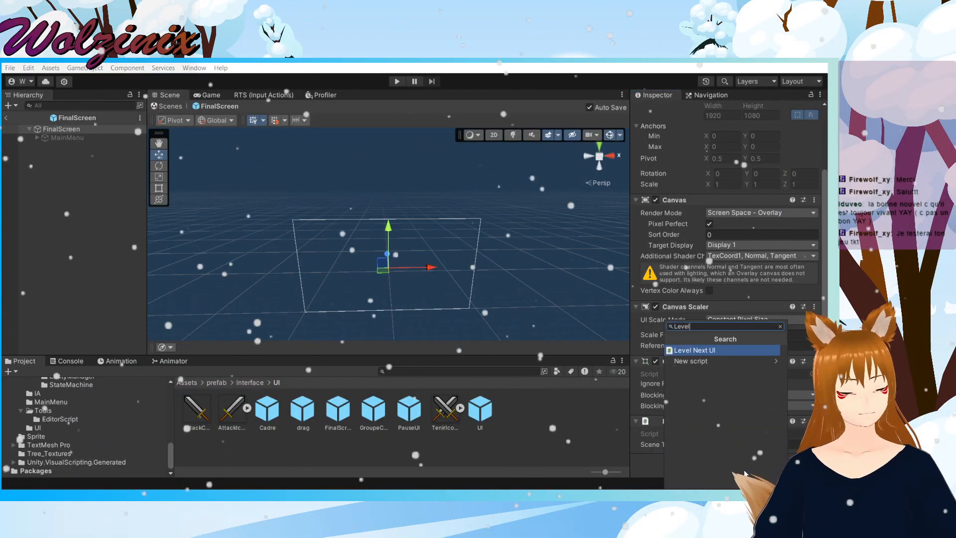
{"action": "key", "text": "Return"}
Step: Set the Level Next UI component's Main Menu value to MainMenu and remove the old Main Menu script component
{"action": "scroll", "coordinate": [768, 435], "scroll_direction": "down", "scroll_amount": 2}
{"action": "left_click", "coordinate": [760, 435]}
{"action": "type", "text": "Main"}
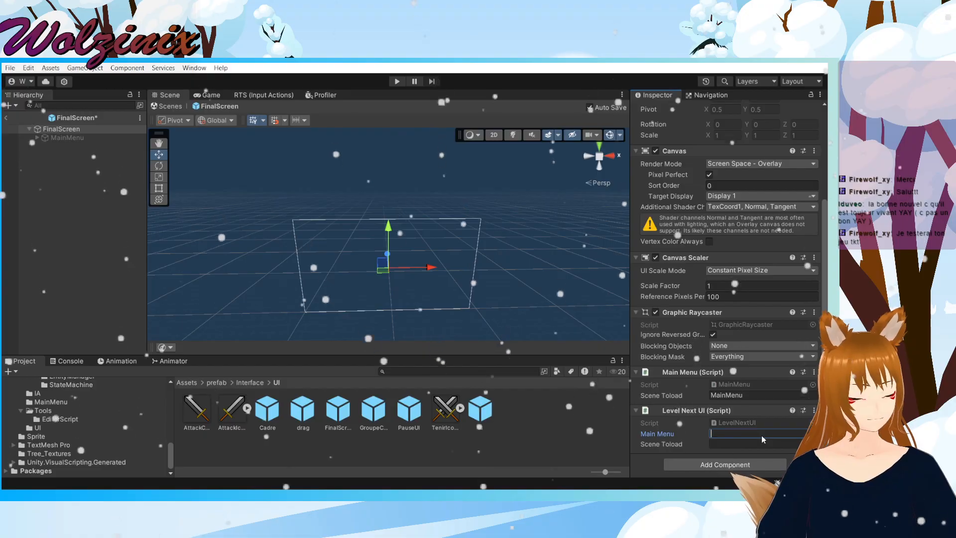
{"action": "type", "text": "Menu"}
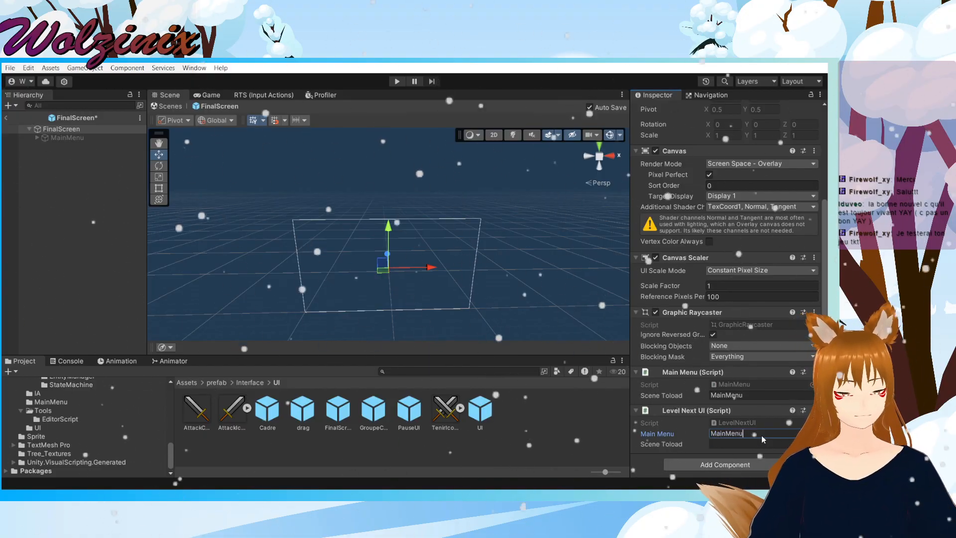
{"action": "left_click", "coordinate": [813, 372]}
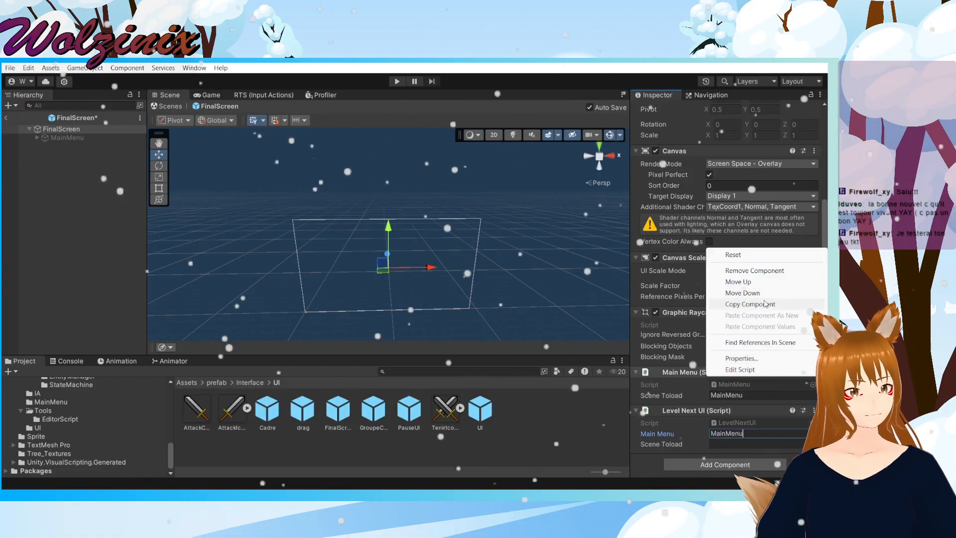
{"action": "left_click", "coordinate": [754, 270]}
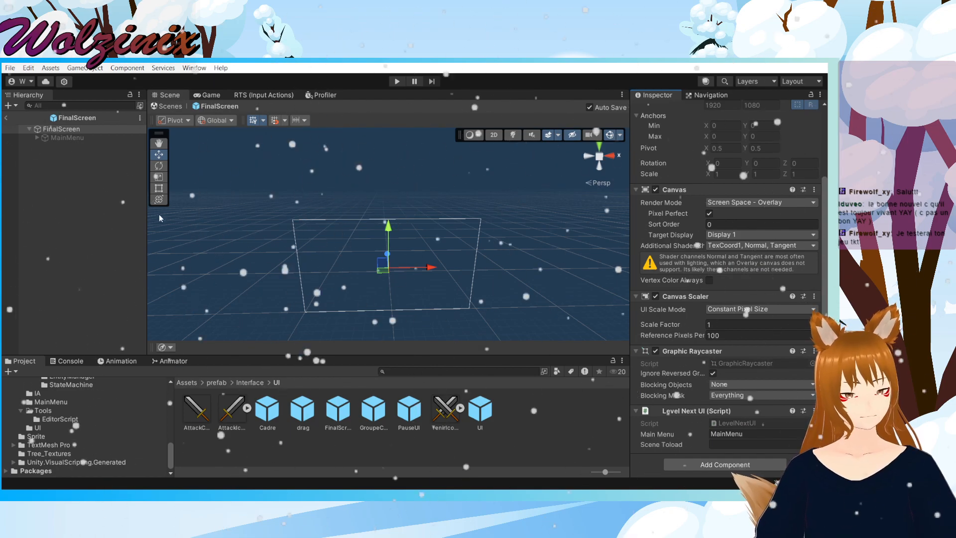
Step: Play-test the Firstbattle scene by selecting the Epeeiste and Builder units and targeting the nearby red building, and stop the game
{"action": "left_click", "coordinate": [396, 82]}
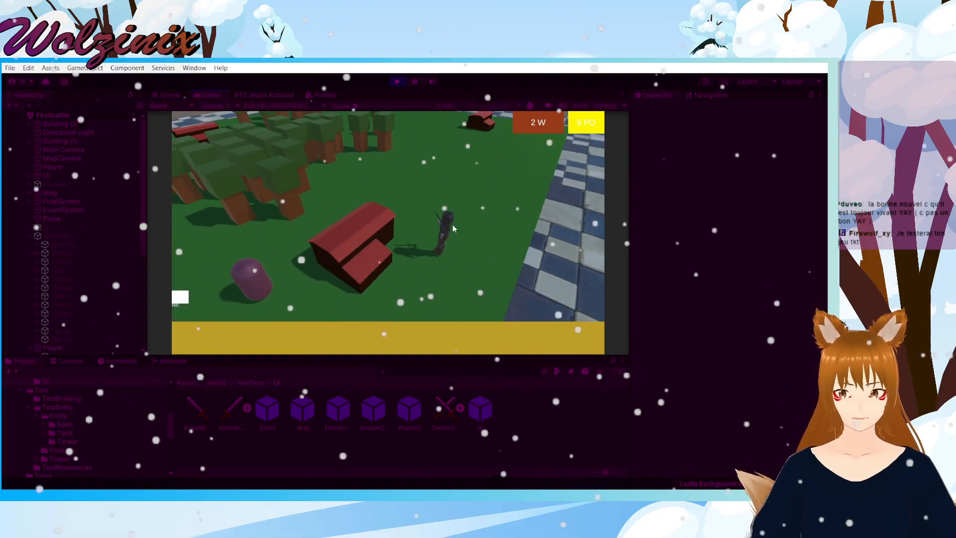
{"action": "left_click", "coordinate": [450, 227]}
{"action": "left_click", "coordinate": [595, 329]}
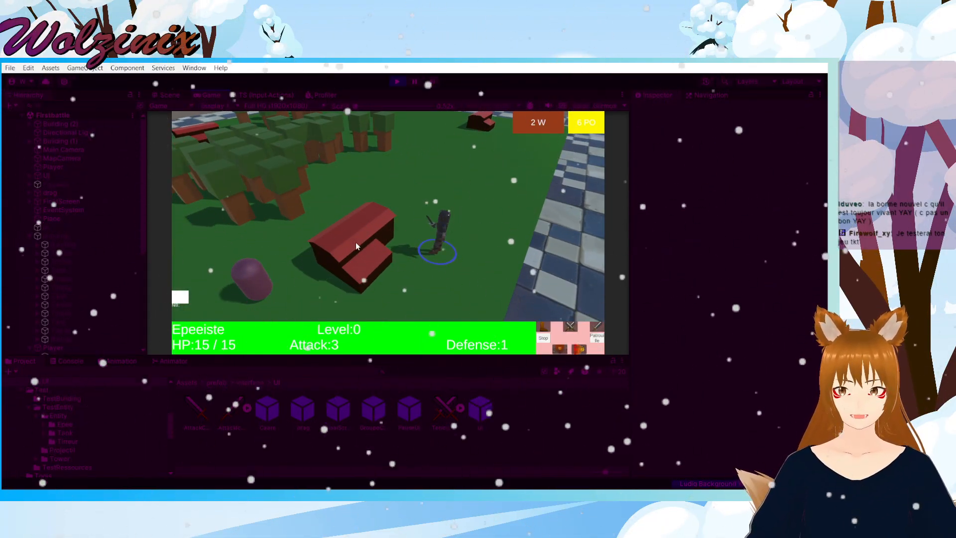
{"action": "left_click", "coordinate": [297, 263]}
{"action": "left_click", "coordinate": [253, 277]}
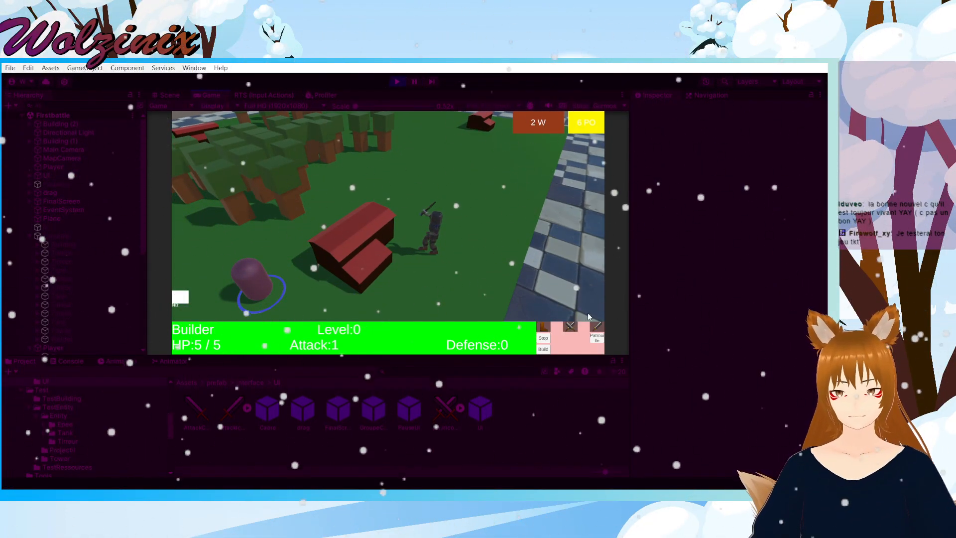
{"action": "left_click", "coordinate": [347, 262]}
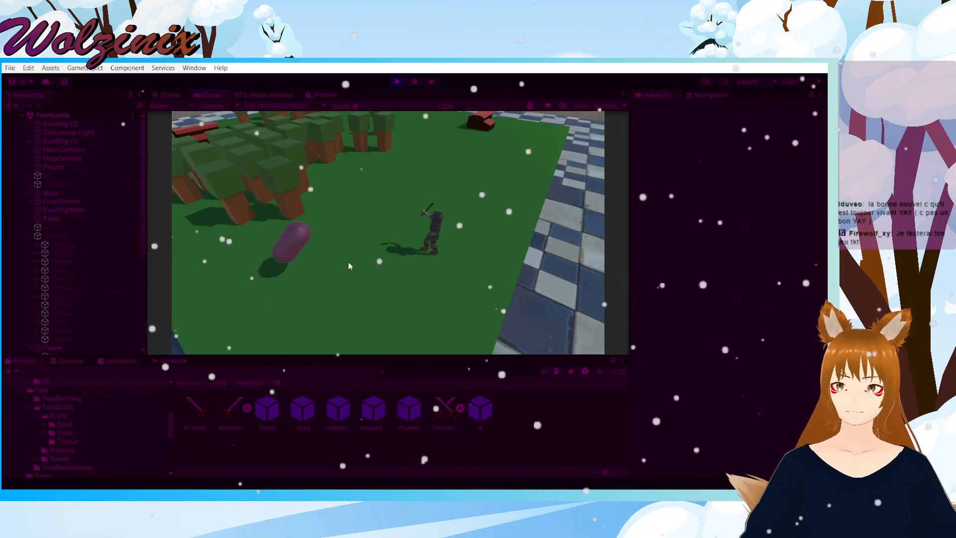
{"action": "left_click", "coordinate": [396, 82]}
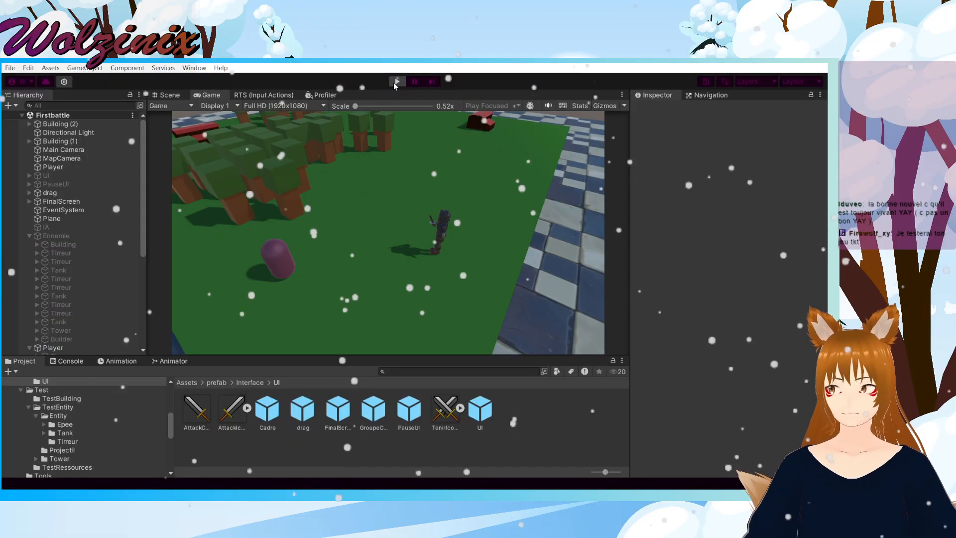
Step: Select the Building under Player and open its MainObjectiveToDestroy script for editing
{"action": "scroll", "coordinate": [50, 264], "scroll_direction": "down", "scroll_amount": 6}
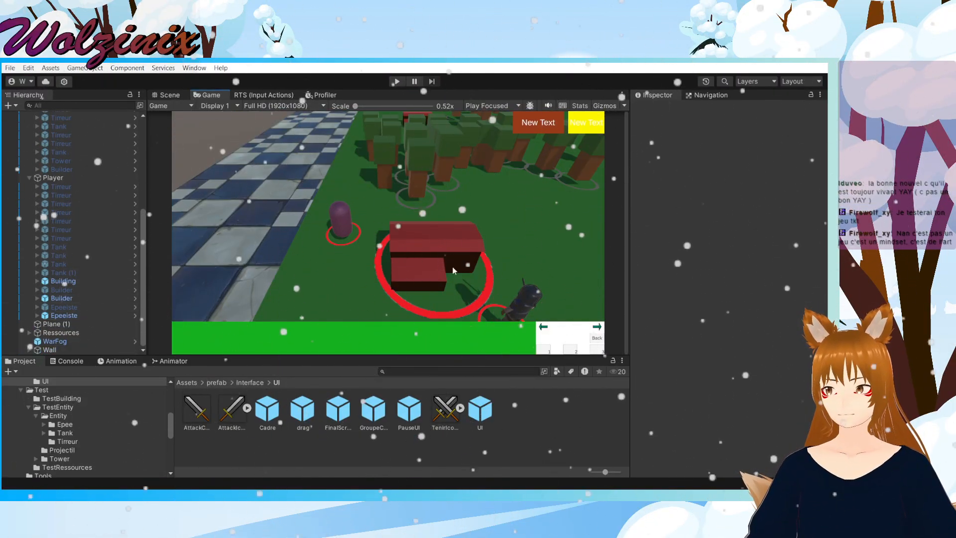
{"action": "left_click", "coordinate": [76, 316]}
{"action": "left_click", "coordinate": [75, 282]}
{"action": "scroll", "coordinate": [667, 366], "scroll_direction": "down", "scroll_amount": 10}
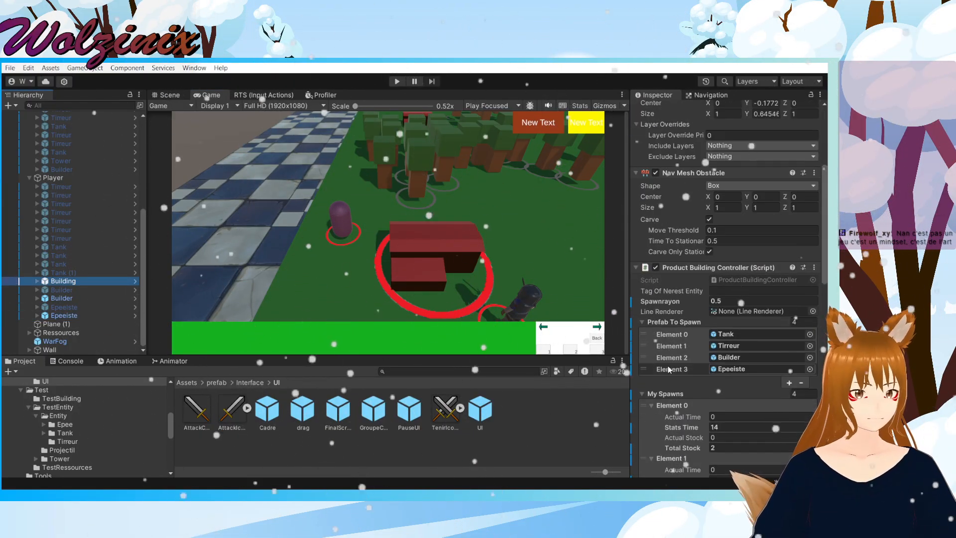
{"action": "scroll", "coordinate": [672, 364], "scroll_direction": "down", "scroll_amount": 3}
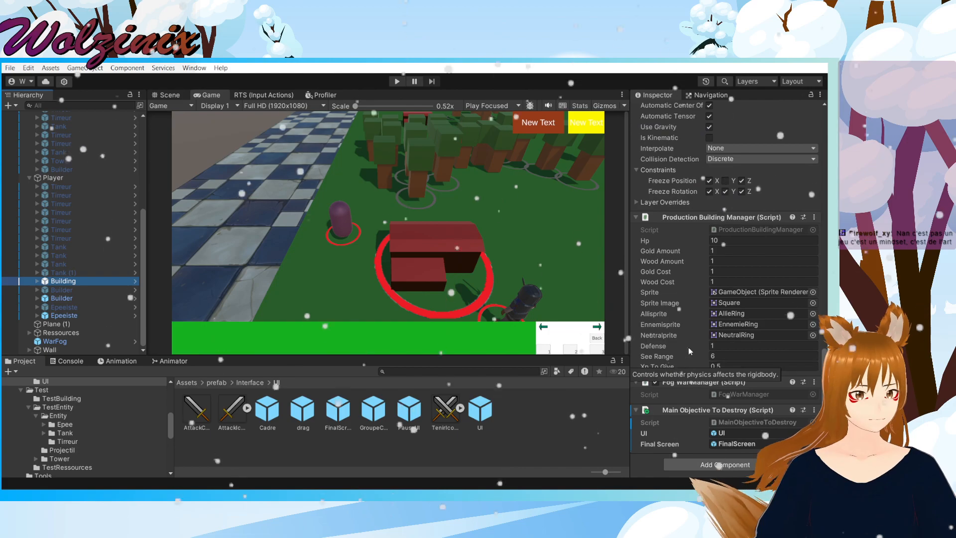
{"action": "left_click", "coordinate": [727, 423]}
{"action": "double_click", "coordinate": [727, 424]}
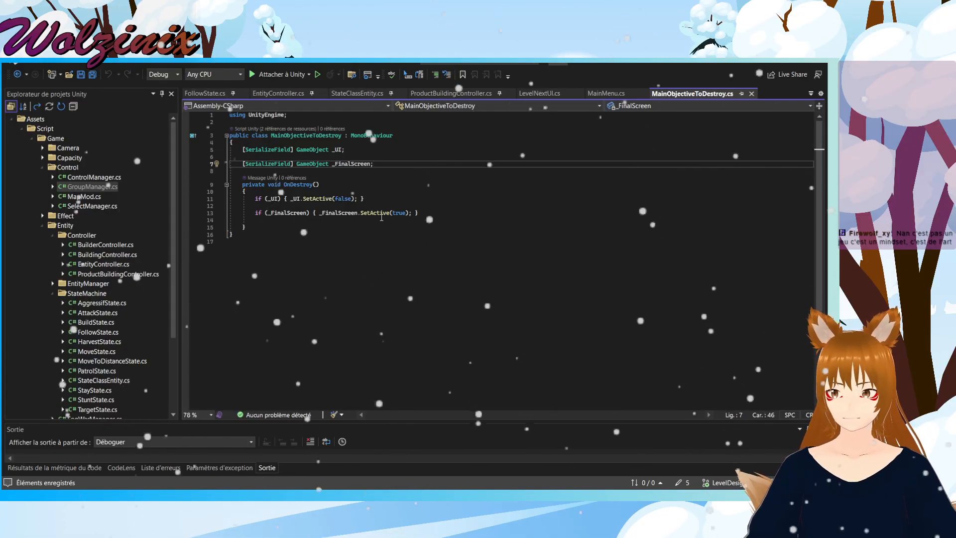
Step: Return to Unity and examine the components on the FinalScreen object in the scene
{"action": "key", "text": "alt+Tab"}
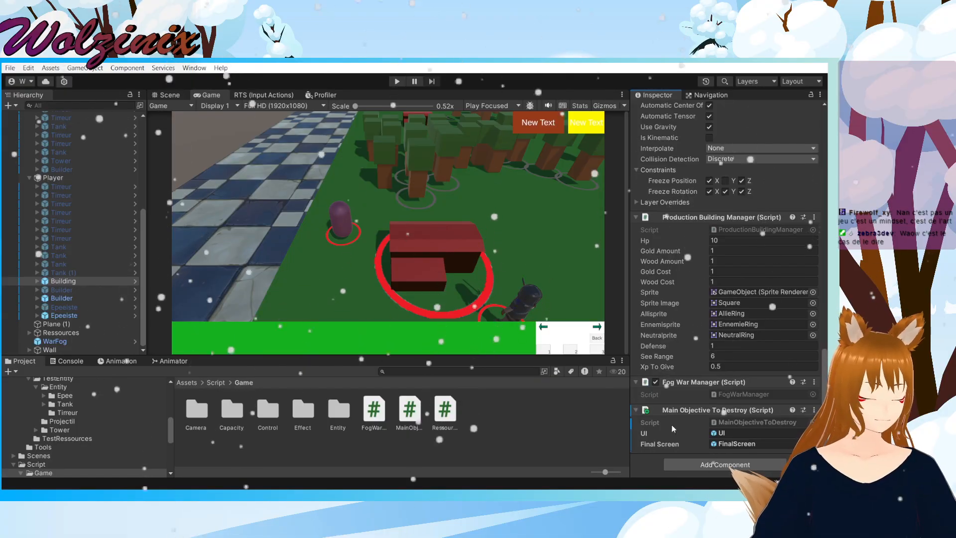
{"action": "scroll", "coordinate": [62, 229], "scroll_direction": "up", "scroll_amount": 6}
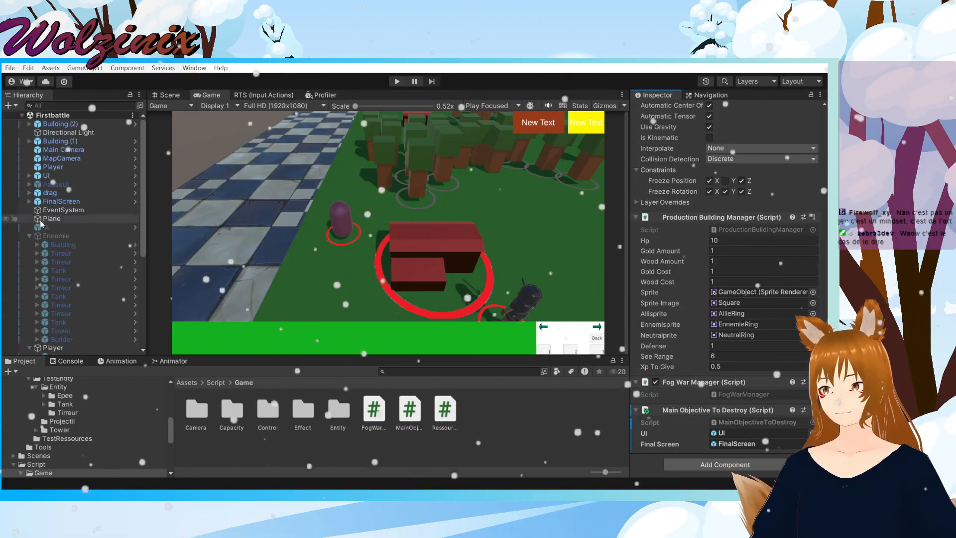
{"action": "left_click", "coordinate": [69, 213]}
{"action": "left_click", "coordinate": [71, 203]}
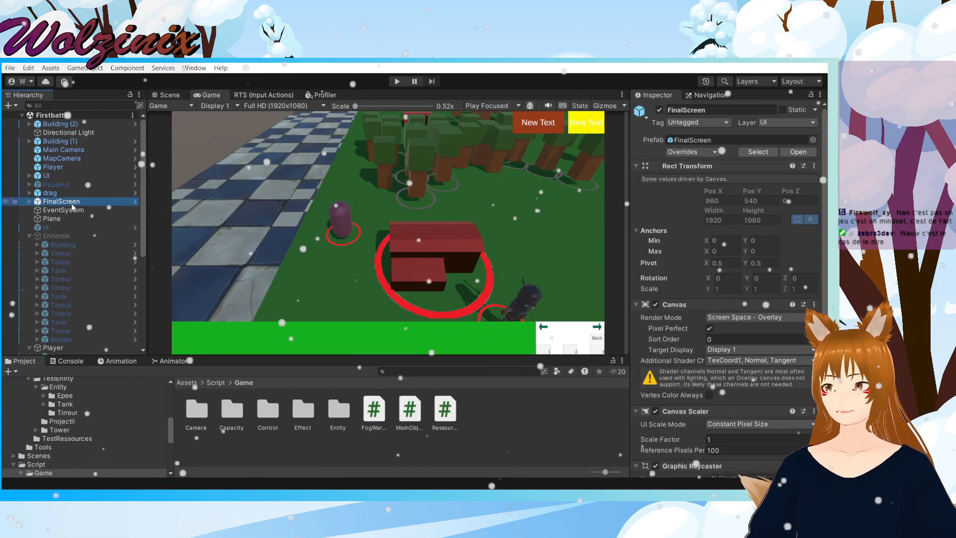
{"action": "scroll", "coordinate": [713, 377], "scroll_direction": "down", "scroll_amount": 3}
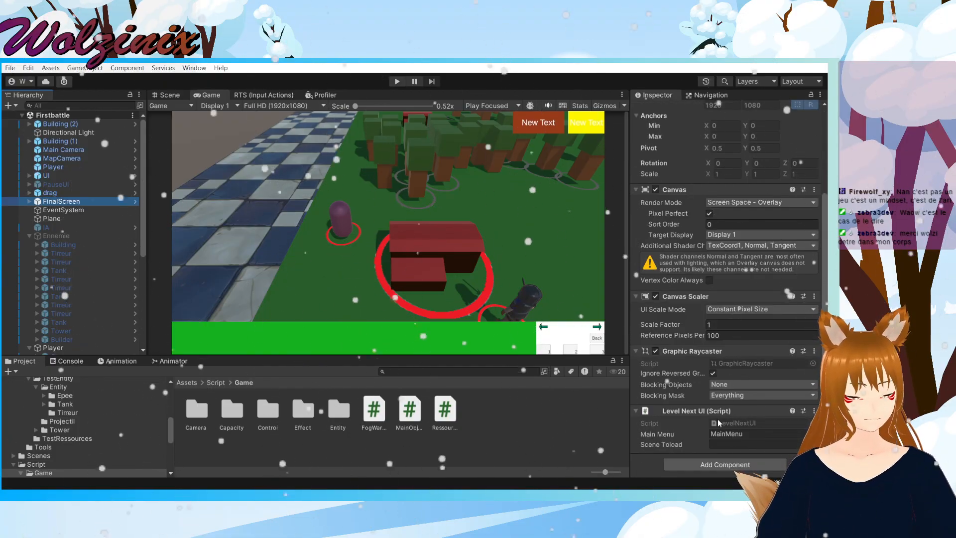
{"action": "scroll", "coordinate": [57, 250], "scroll_direction": "down", "scroll_amount": 6}
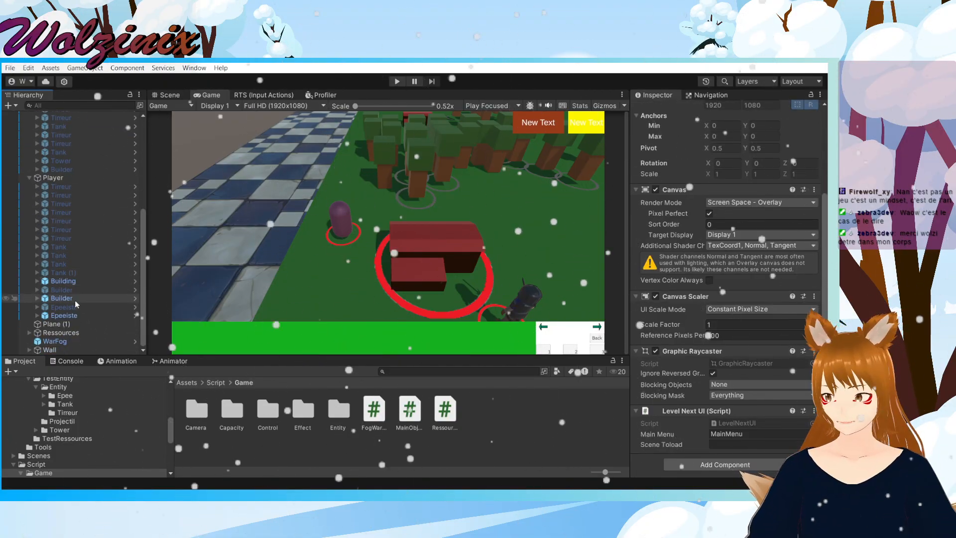
{"action": "left_click", "coordinate": [72, 346]}
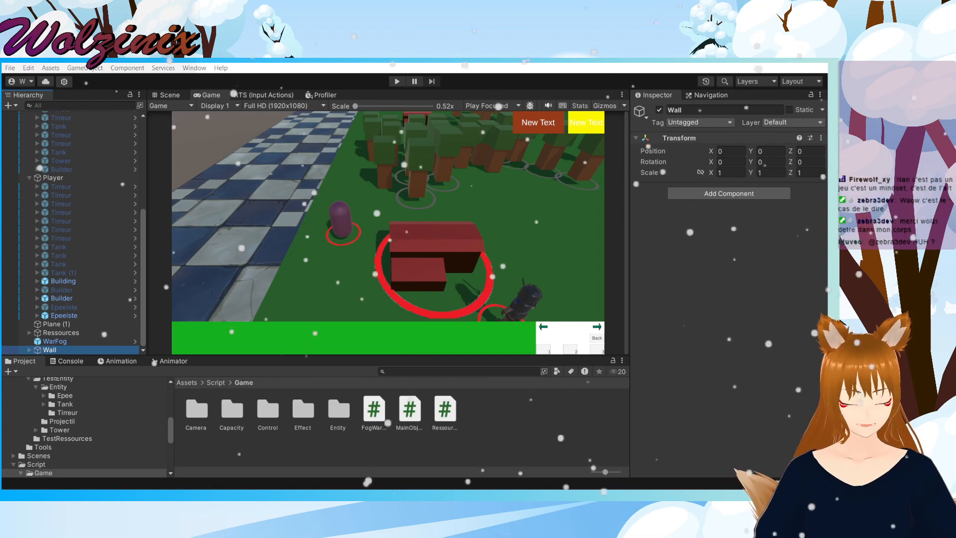
Step: Switch to Visual Studio, change the _FinalScreen field's type in MainObjectiveToDestroy.cs to LevelNextUI, and save the script
{"action": "key", "text": "alt+Tab"}
{"action": "left_click", "coordinate": [350, 163]}
{"action": "double_click", "coordinate": [312, 164]}
{"action": "type", "text": "LevelNextUI"}
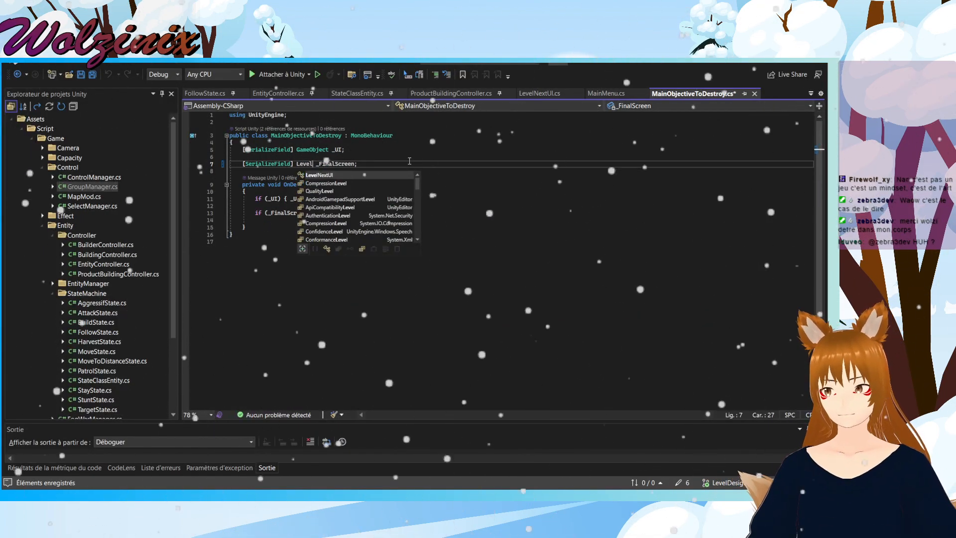
{"action": "key", "text": "ctrl+s"}
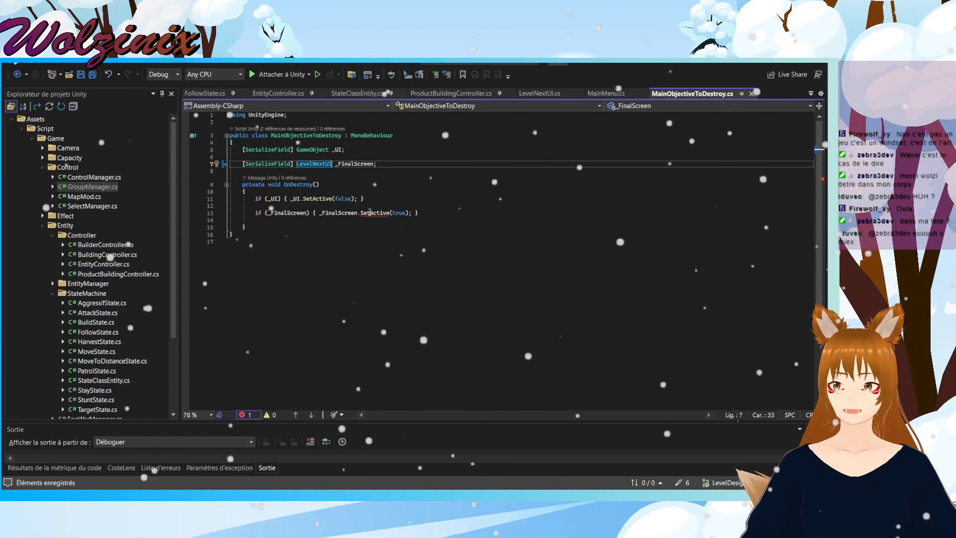
Step: Remove the SetActive(true) call from the _FinalScreen line in OnDestroy of MainObjectiveToDestroy.cs and save the script
{"action": "double_click", "coordinate": [370, 212]}
{"action": "key", "text": "BackSpace"}
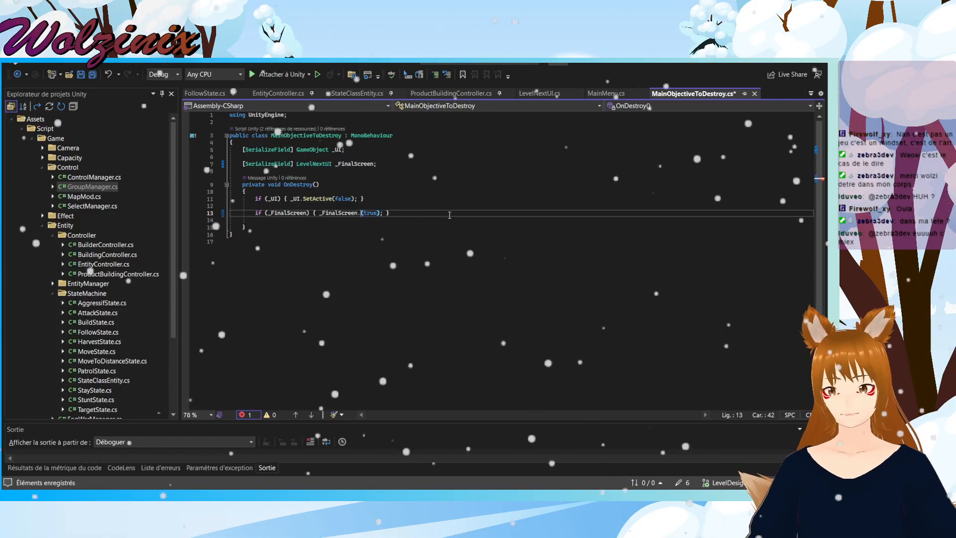
{"action": "key", "text": "Delete"}
{"action": "key", "text": "Delete"}
{"action": "key", "text": "Delete"}
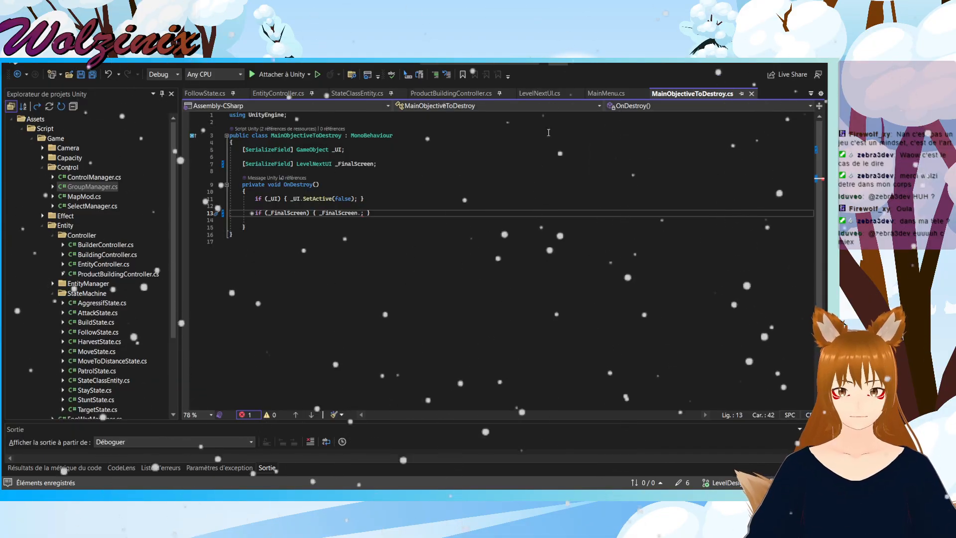
Step: View the MainMenu.cs script and close it
{"action": "left_click", "coordinate": [615, 93]}
{"action": "left_click", "coordinate": [526, 180]}
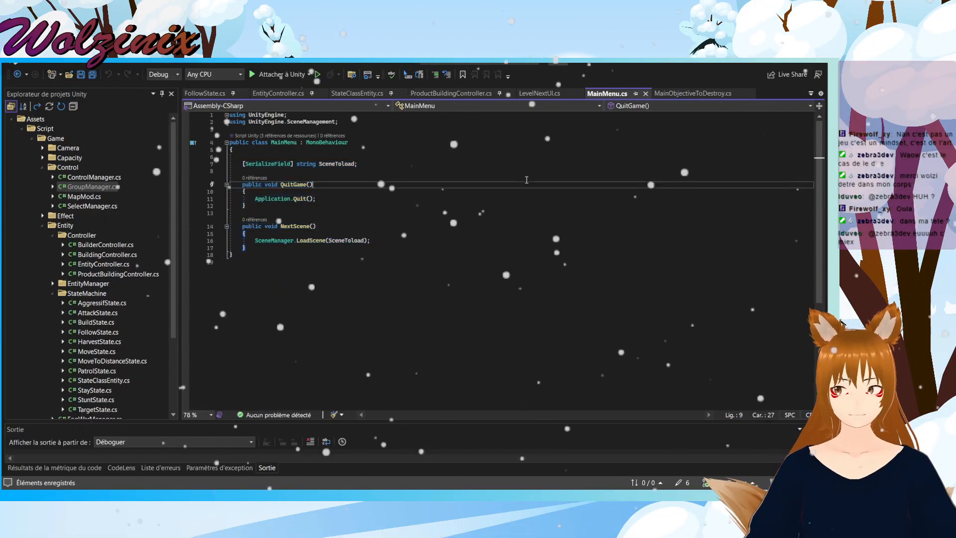
{"action": "left_click", "coordinate": [645, 93]}
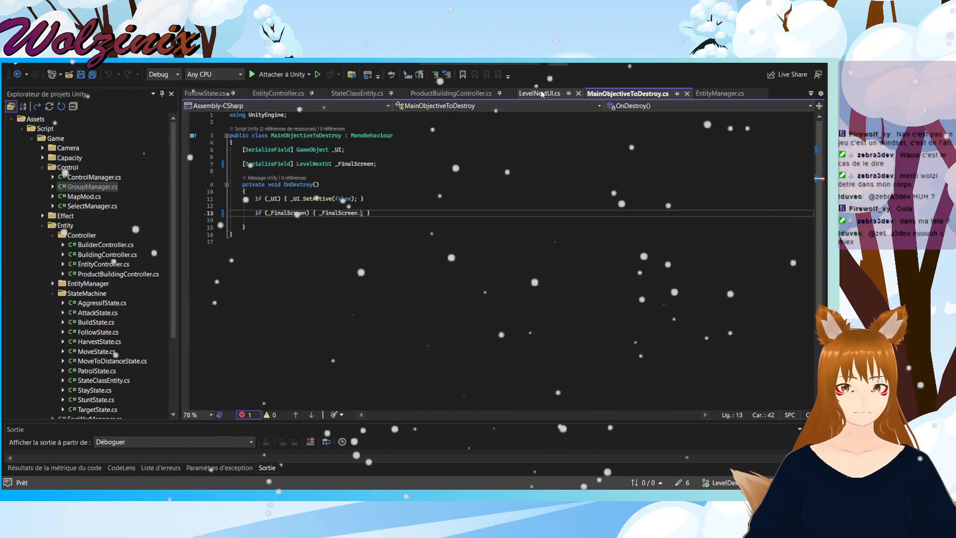
Step: Open LevelNextUI.cs and add two blank lines after the MainMenuScene method
{"action": "left_click", "coordinate": [551, 94]}
{"action": "key", "text": "ctrl+s"}
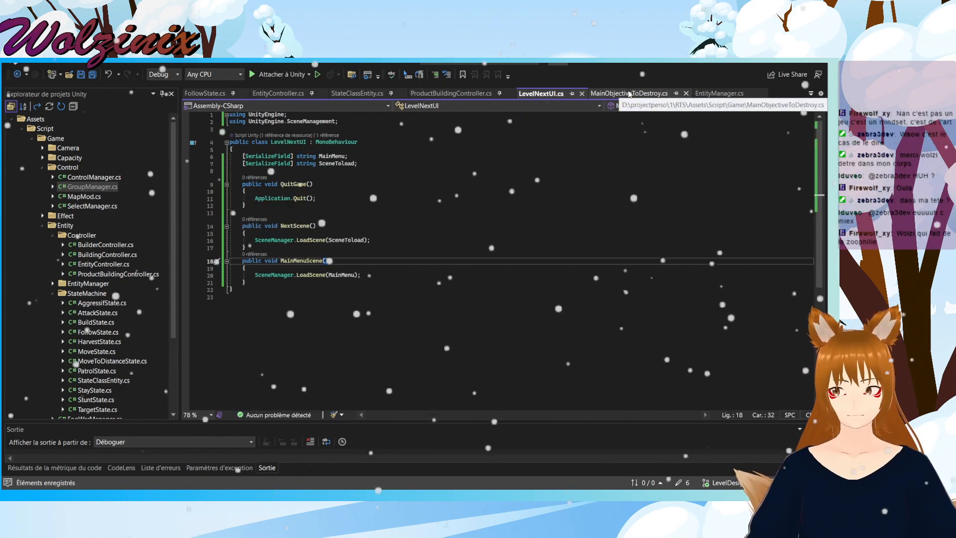
{"action": "key", "text": "Down"}
{"action": "key", "text": "Down"}
{"action": "key", "text": "Down"}
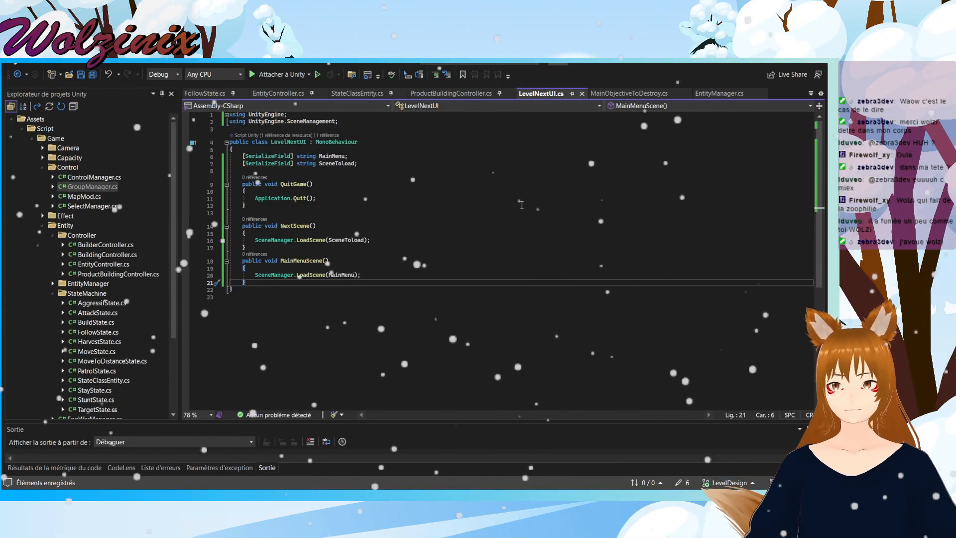
{"action": "key", "text": "Return"}
{"action": "key", "text": "ctrl+s"}
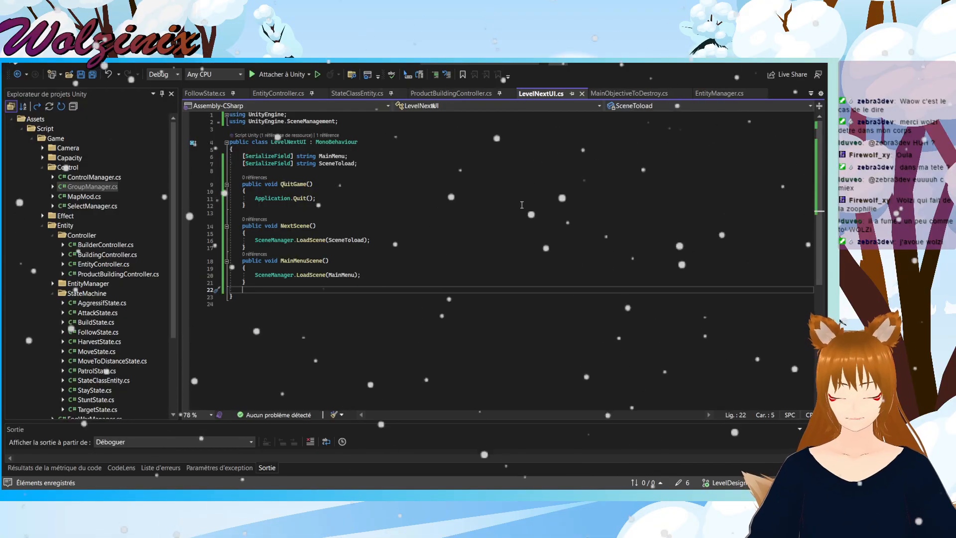
{"action": "key", "text": "Return"}
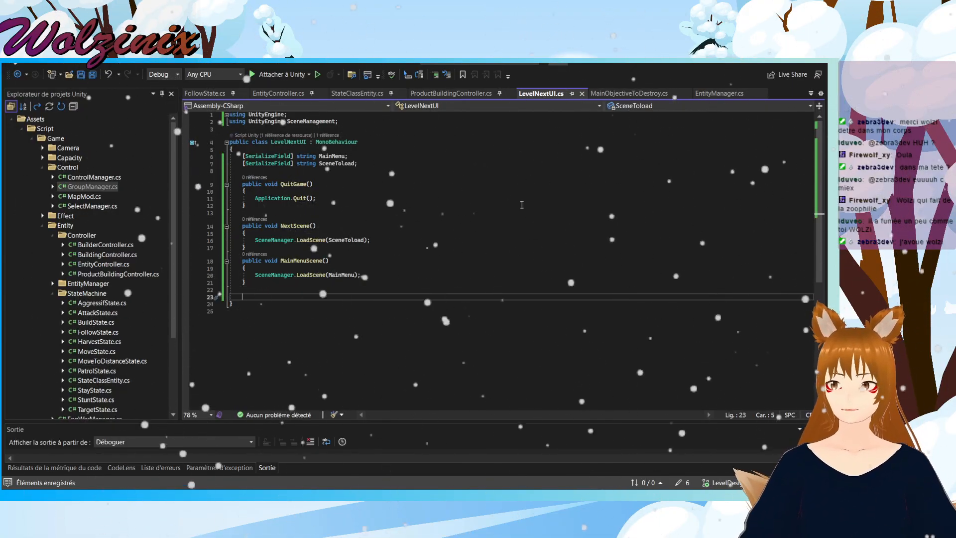
Step: Add a serialized GameObject field named MainMenuUI below the SceneToload field in LevelNextUI.cs and save the script
{"action": "left_click", "coordinate": [416, 167]}
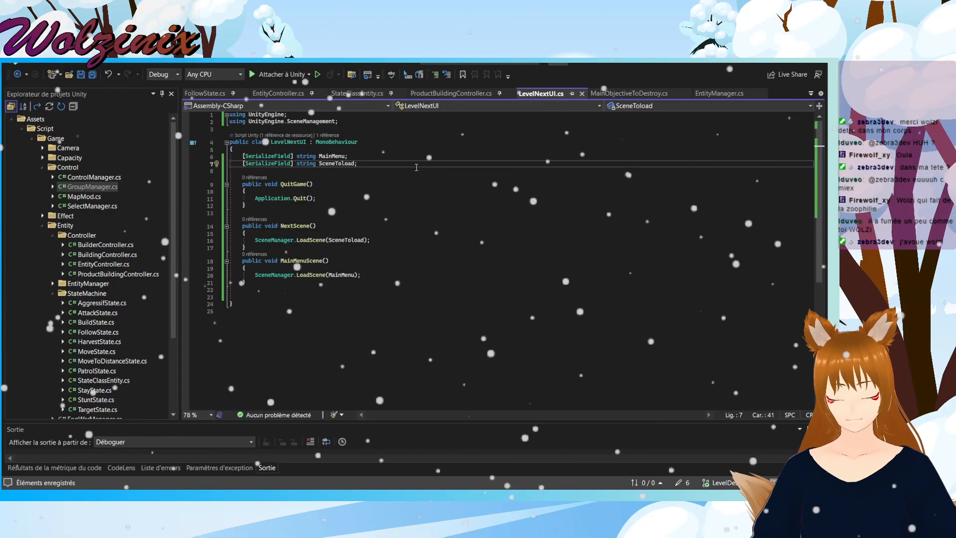
{"action": "key", "text": "Return"}
{"action": "type", "text": "["}
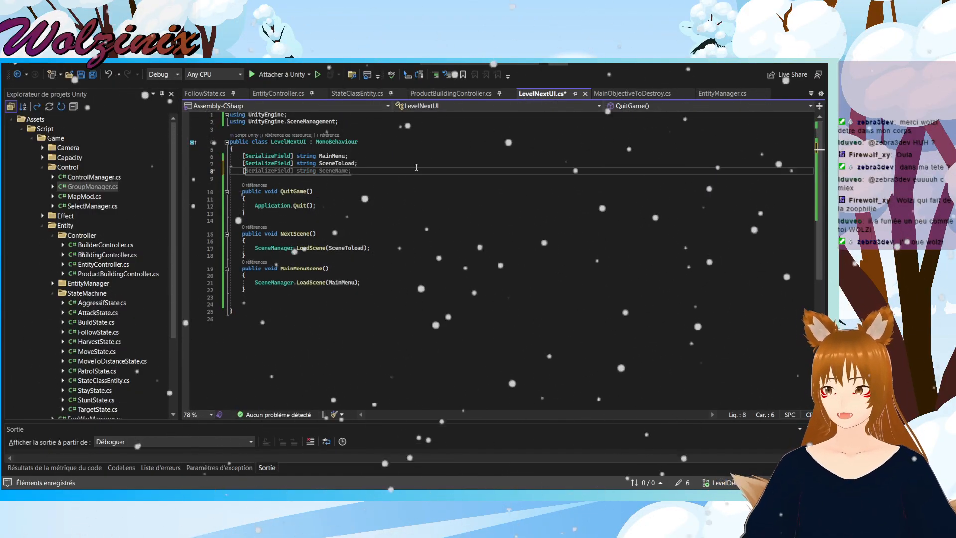
{"action": "key", "text": "Tab"}
{"action": "double_click", "coordinate": [308, 171]}
{"action": "type", "text": "gameo SceneName;"}
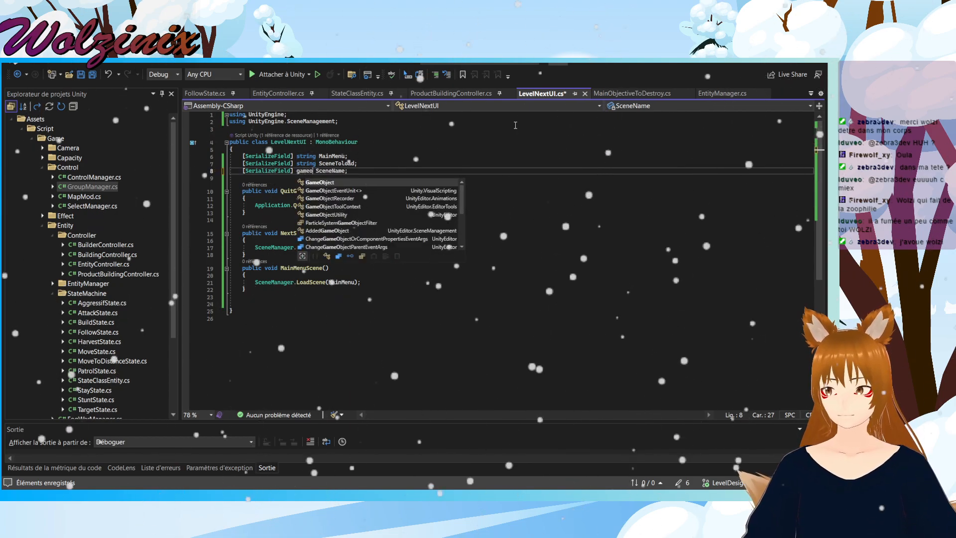
{"action": "key", "text": "Tab"}
{"action": "key", "text": "ctrl+Right"}
{"action": "key", "text": "ctrl+Right"}
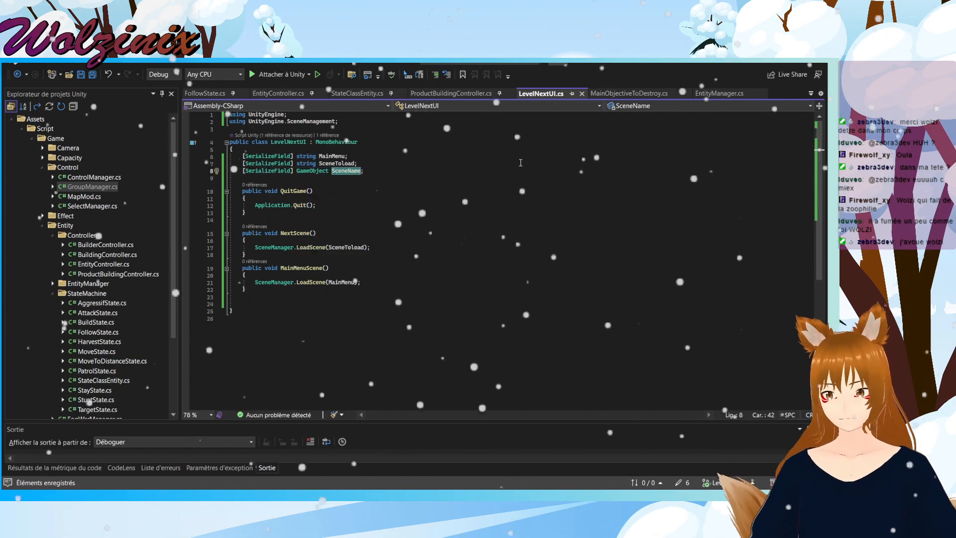
{"action": "key", "text": "ctrl+BackSpace"}
{"action": "type", "text": "MainMenuUI;"}
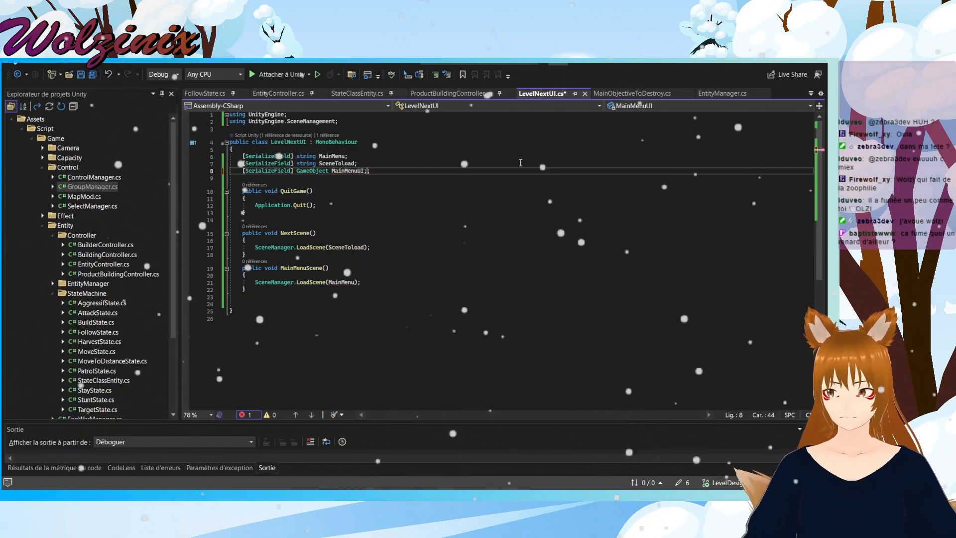
{"action": "key", "text": "ctrl+s"}
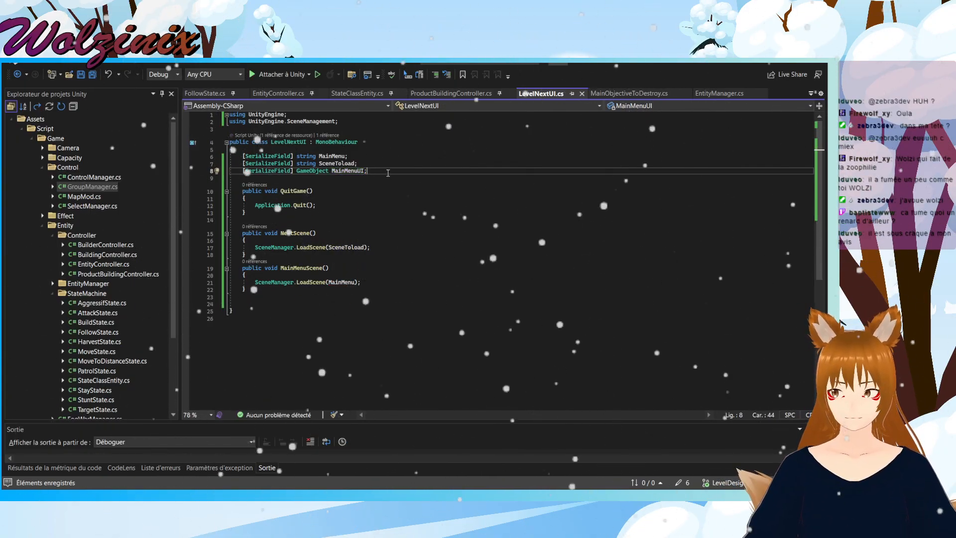
Step: Duplicate the MainMenuUI field, rename the copy to RetryMenuUI, and save the script
{"action": "key", "text": "ctrl+d"}
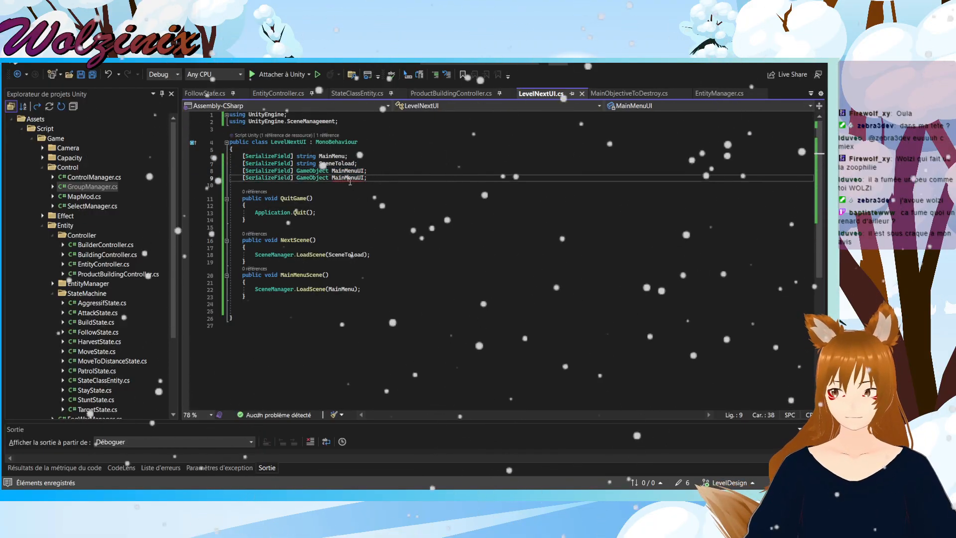
{"action": "double_click", "coordinate": [343, 178]}
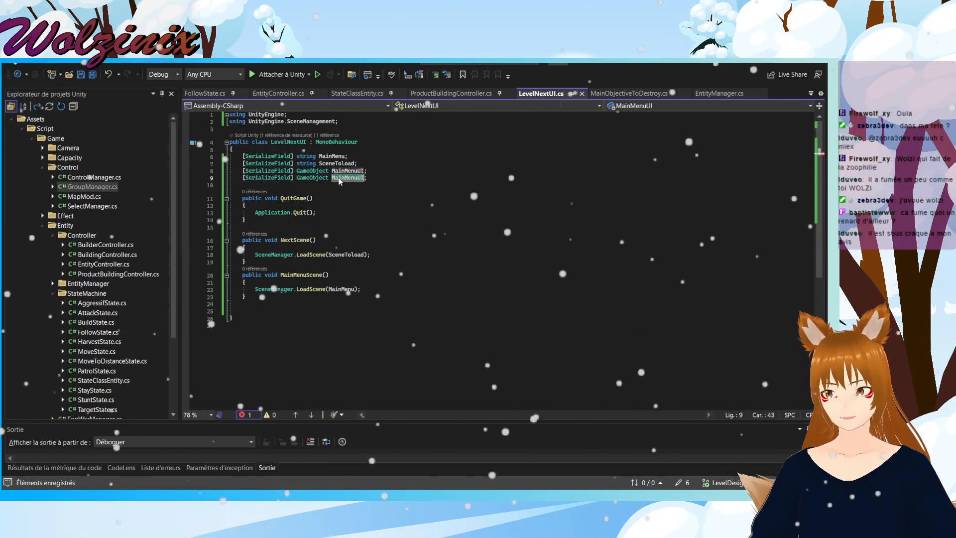
{"action": "left_click", "coordinate": [345, 177]}
{"action": "key", "text": "BackSpace"}
{"action": "key", "text": "BackSpace"}
{"action": "key", "text": "BackSpace"}
{"action": "key", "text": "BackSpace"}
{"action": "type", "text": "Retry"}
{"action": "key", "text": "End"}
{"action": "key", "text": "ctrl+s"}
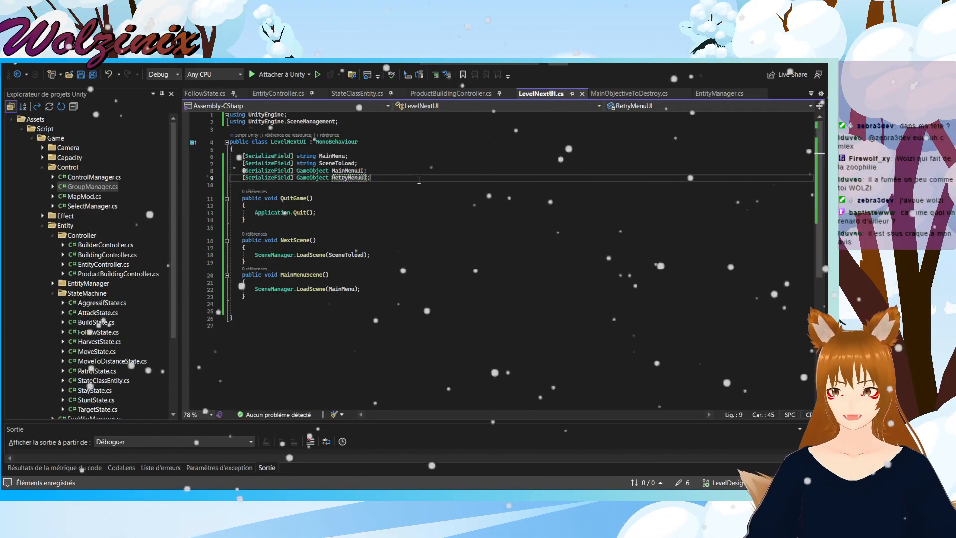
Step: Add another serialized GameObject field named NextMenuUI directly below RetryMenuUI, without a blank line between them
{"action": "key", "text": "Return"}
{"action": "key", "text": "Return"}
{"action": "type", "text": "[SerializeField] GameObject MainMenuUI;"}
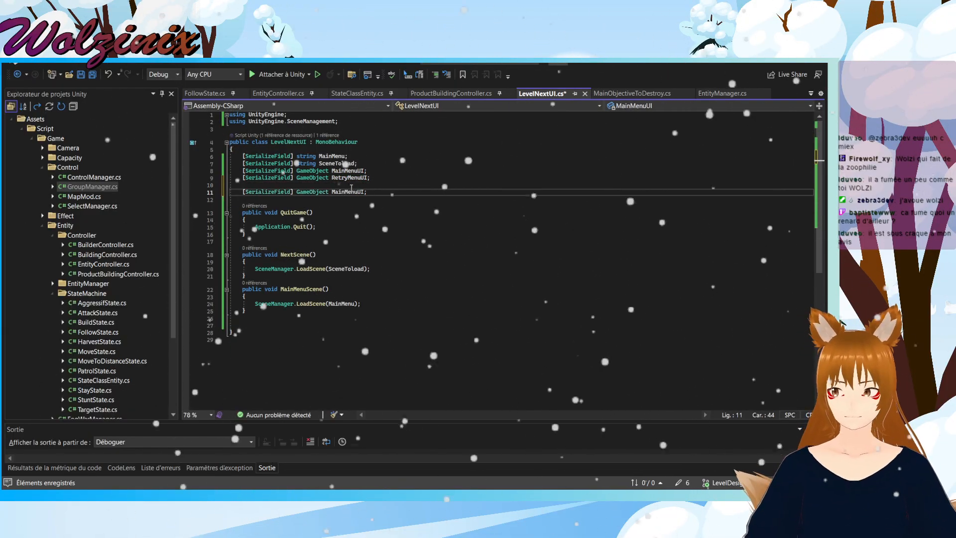
{"action": "left_click", "coordinate": [345, 192]}
{"action": "key", "text": "BackSpace"}
{"action": "key", "text": "BackSpace"}
{"action": "key", "text": "BackSpace"}
{"action": "key", "text": "BackSpace"}
{"action": "type", "text": "Next"}
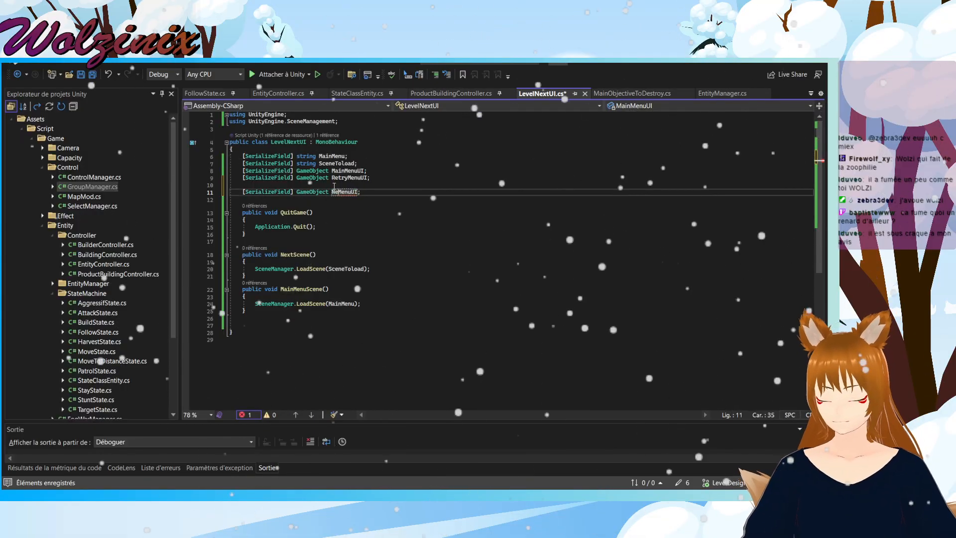
{"action": "key", "text": "Up"}
{"action": "key", "text": "BackSpace"}
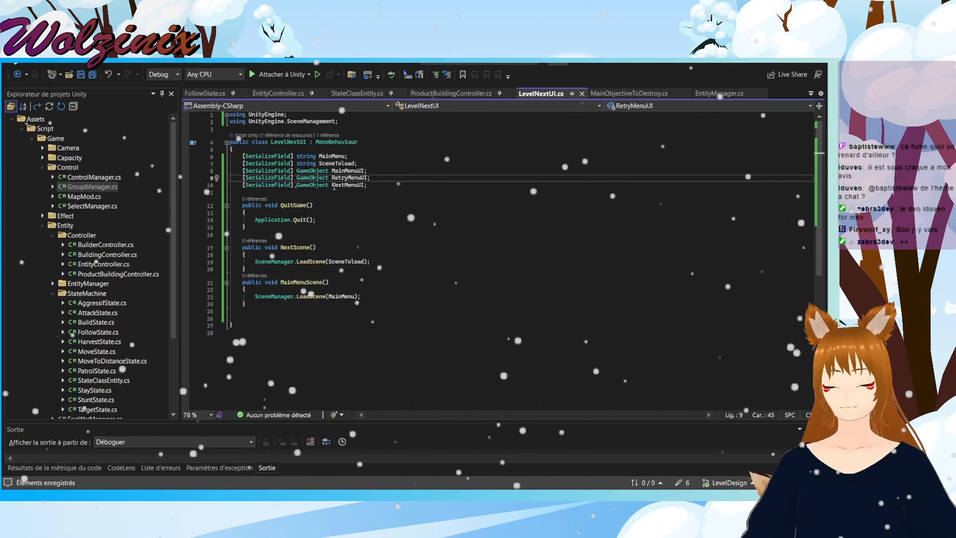
{"action": "left_click", "coordinate": [373, 186]}
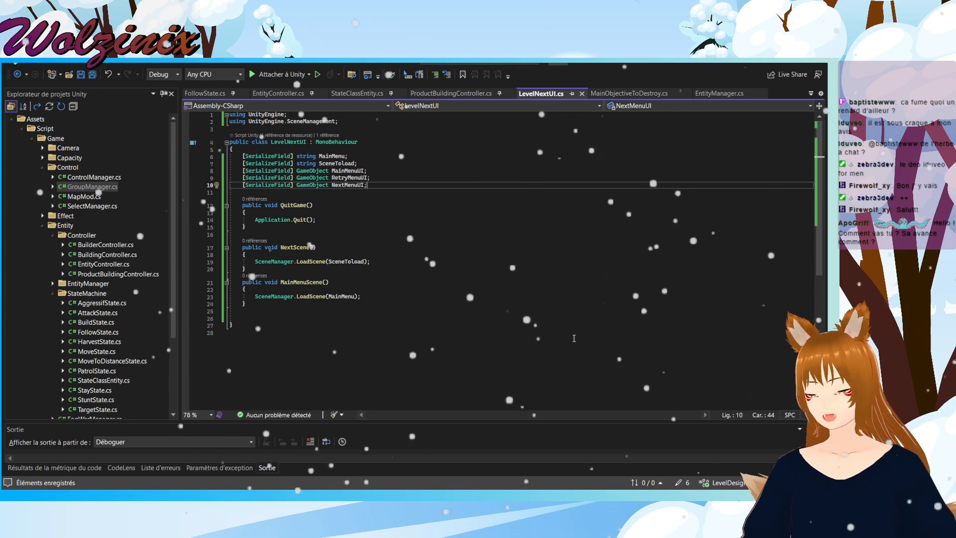
Step: Switch to Unity, select the Building under Player, and open the script of its Main Objective To Destroy component
{"action": "key", "text": "alt+Tab"}
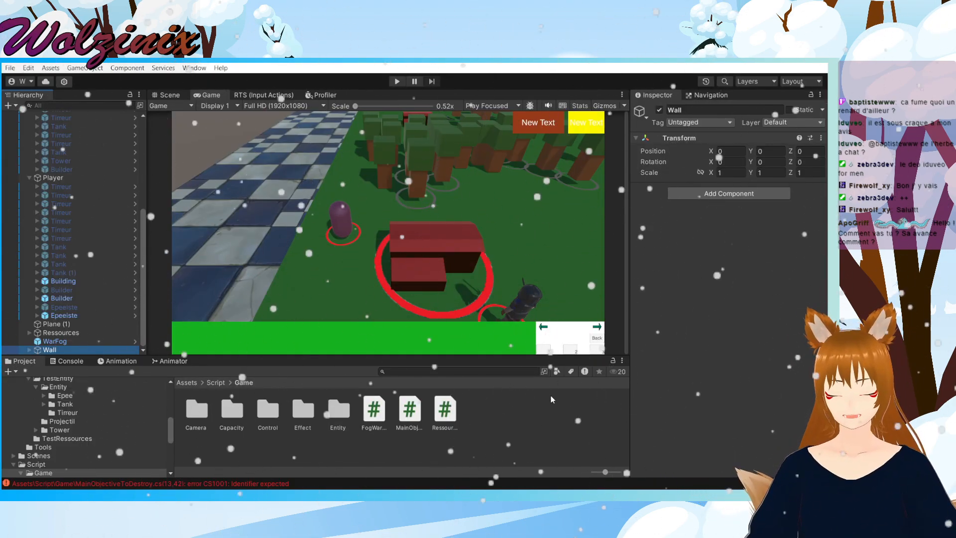
{"action": "key", "text": "alt+Tab"}
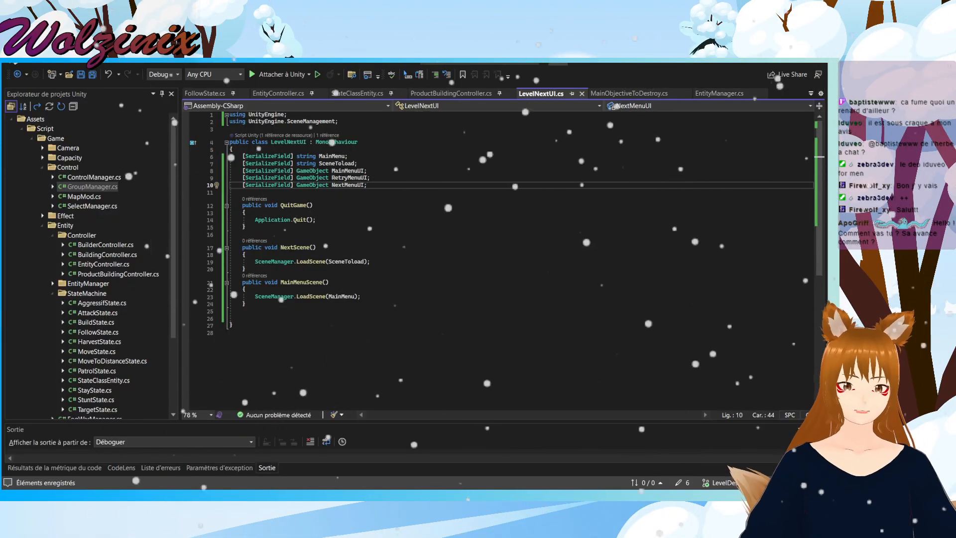
{"action": "key", "text": "alt+Tab"}
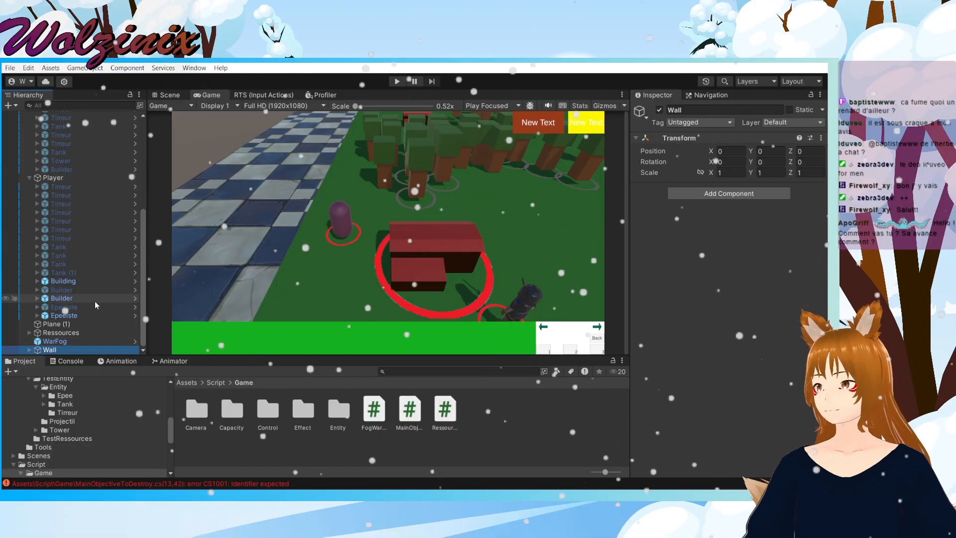
{"action": "left_click", "coordinate": [79, 282]}
{"action": "scroll", "coordinate": [85, 286], "scroll_direction": "up", "scroll_amount": 6}
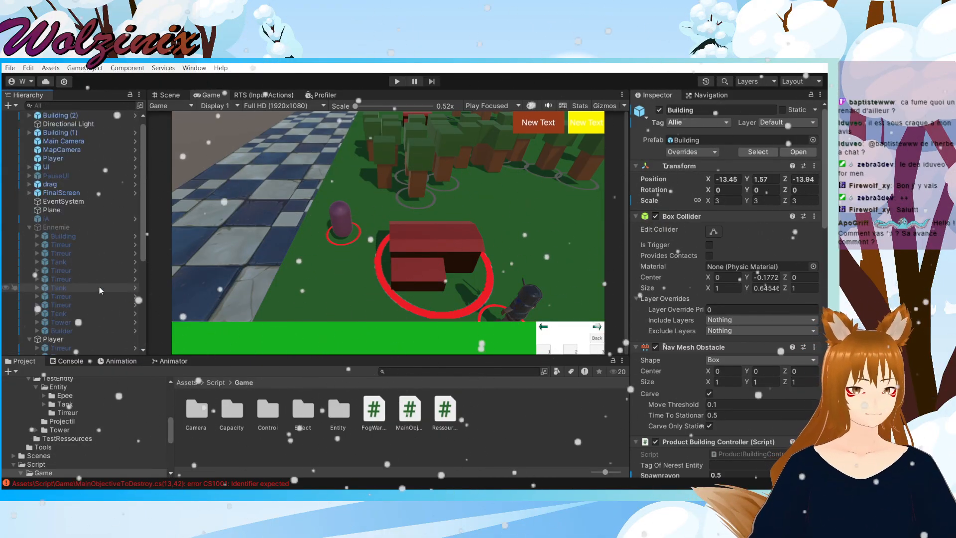
{"action": "scroll", "coordinate": [733, 344], "scroll_direction": "down", "scroll_amount": 15}
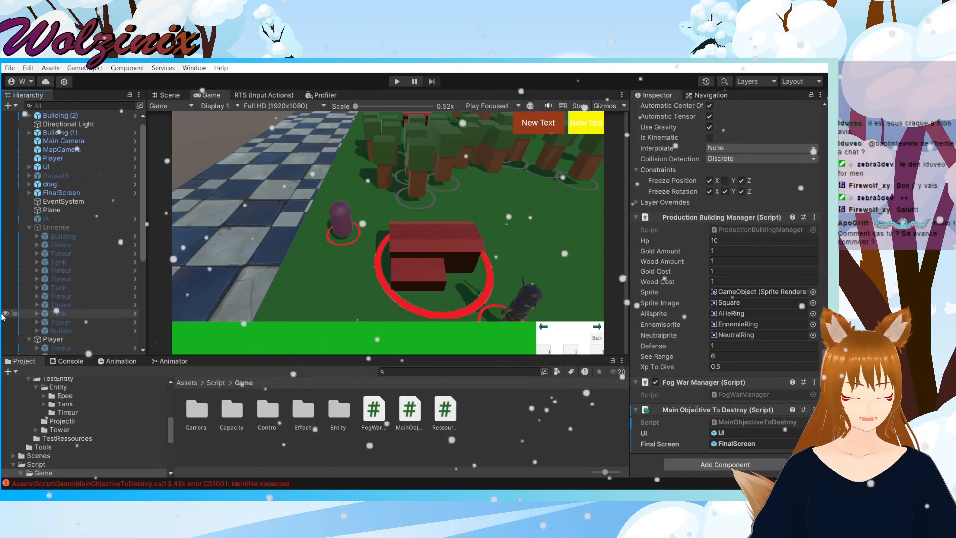
{"action": "scroll", "coordinate": [55, 307], "scroll_direction": "up", "scroll_amount": 1}
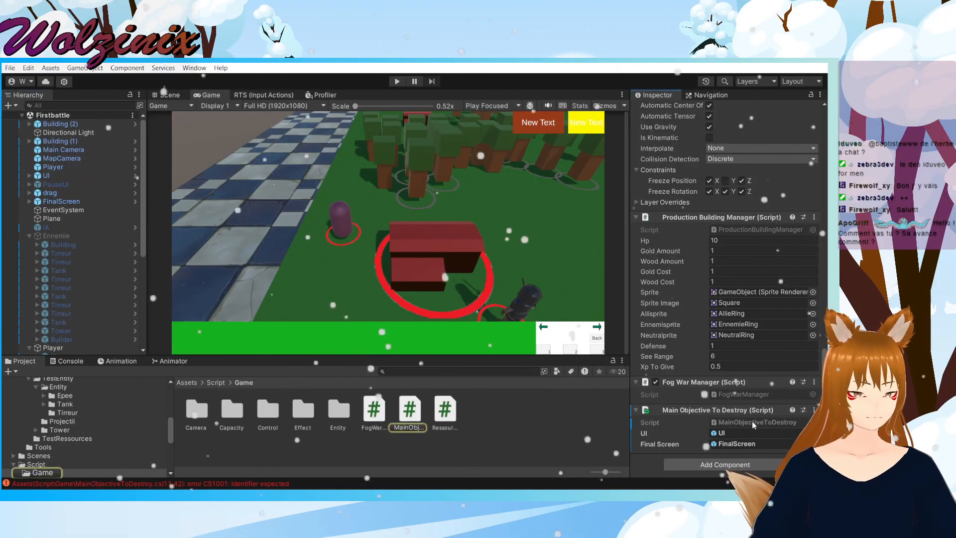
{"action": "double_click", "coordinate": [752, 422]}
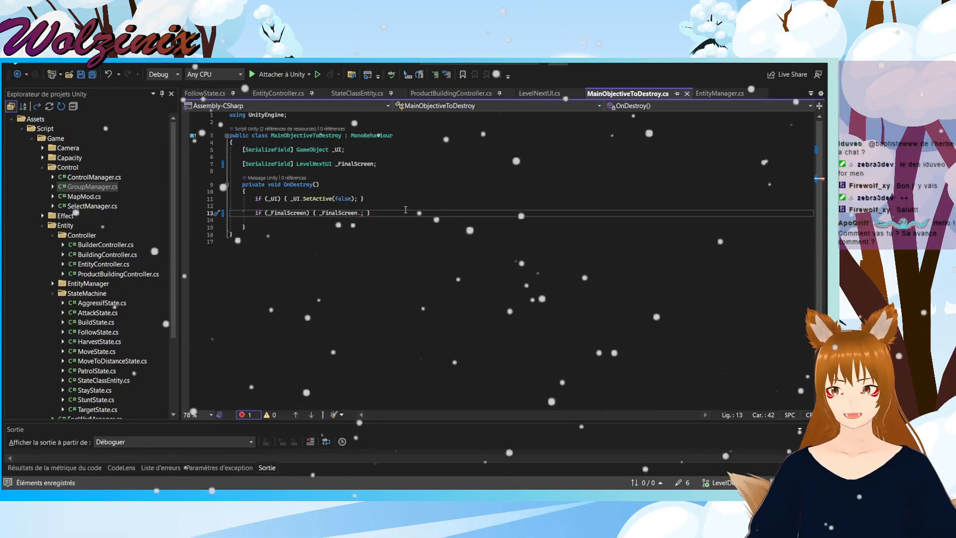
Step: Add a public void method with an empty body below MainMenuScene in LevelNextUI.cs
{"action": "left_click", "coordinate": [539, 93]}
{"action": "left_click", "coordinate": [372, 297]}
{"action": "left_click", "coordinate": [361, 310]}
{"action": "key", "text": "Return"}
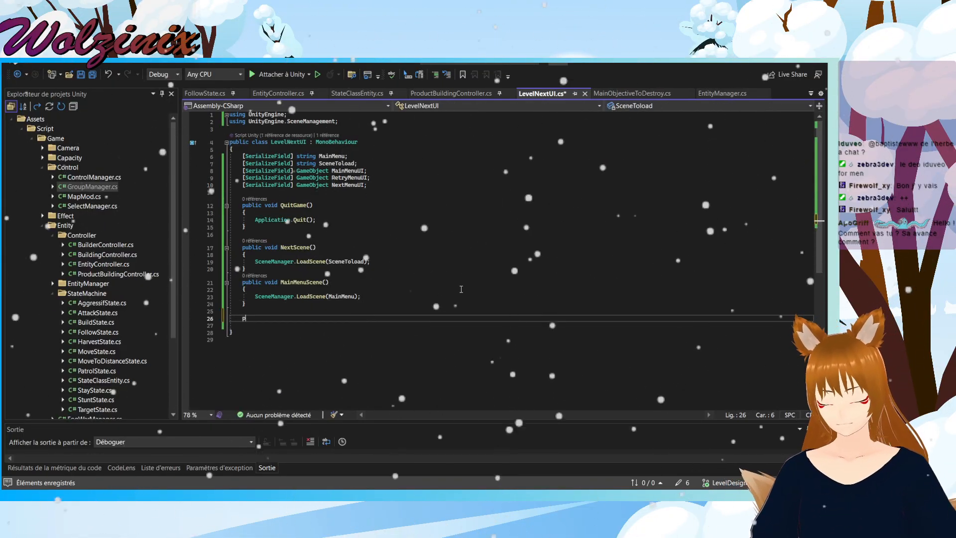
{"action": "type", "text": "public void "}
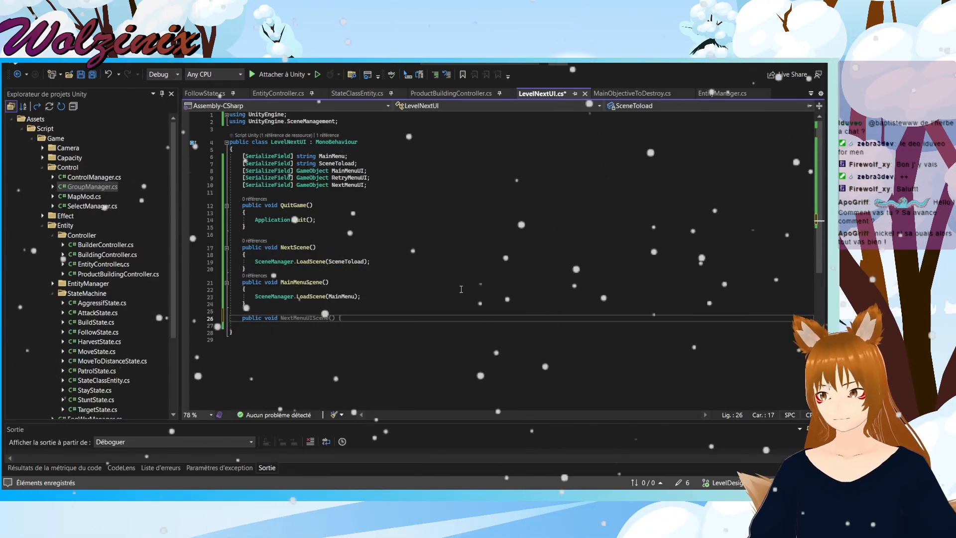
{"action": "type", "text": "A"}
{"action": "key", "text": "Return"}
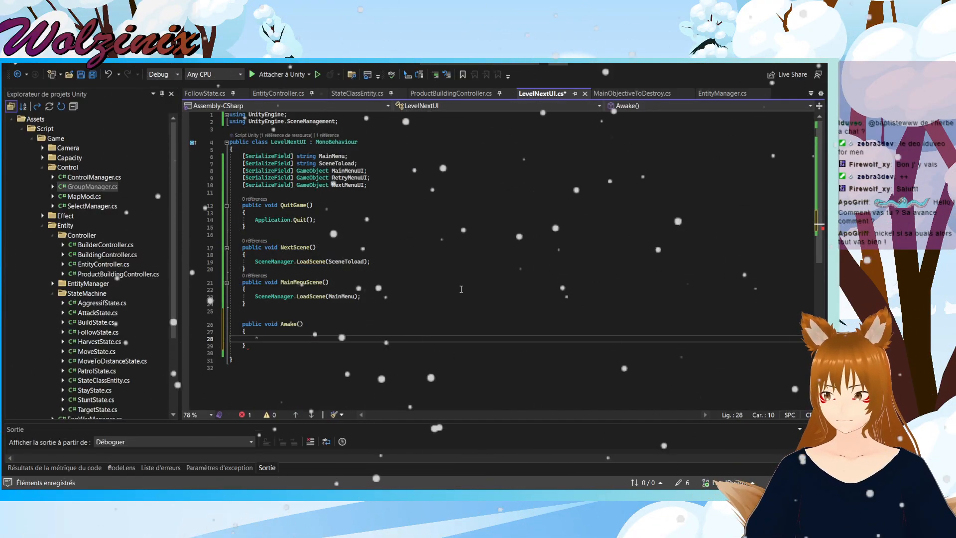
{"action": "key", "text": "ctrl+z"}
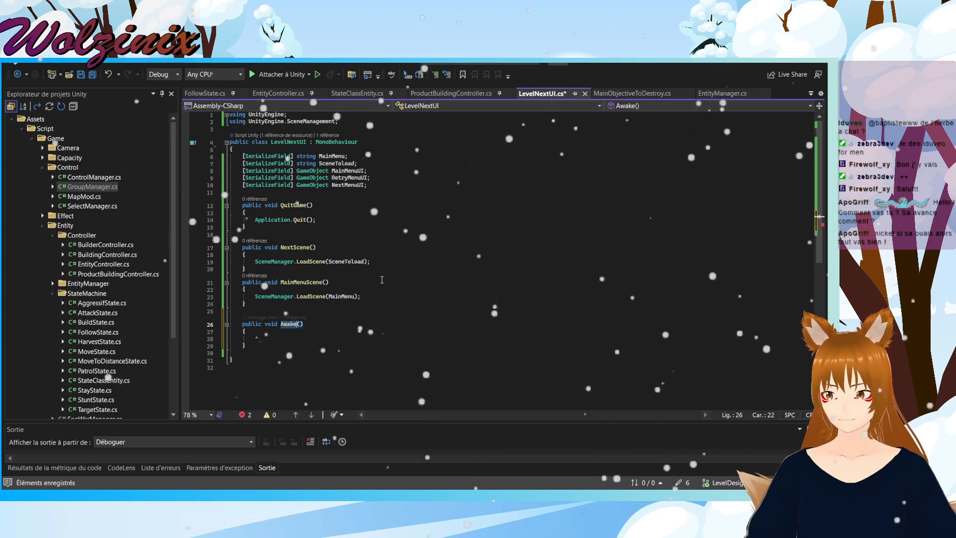
Step: Name the new method AppeirUI, clear the stray character from its body, and save the script
{"action": "type", "text": "ppeirU"}
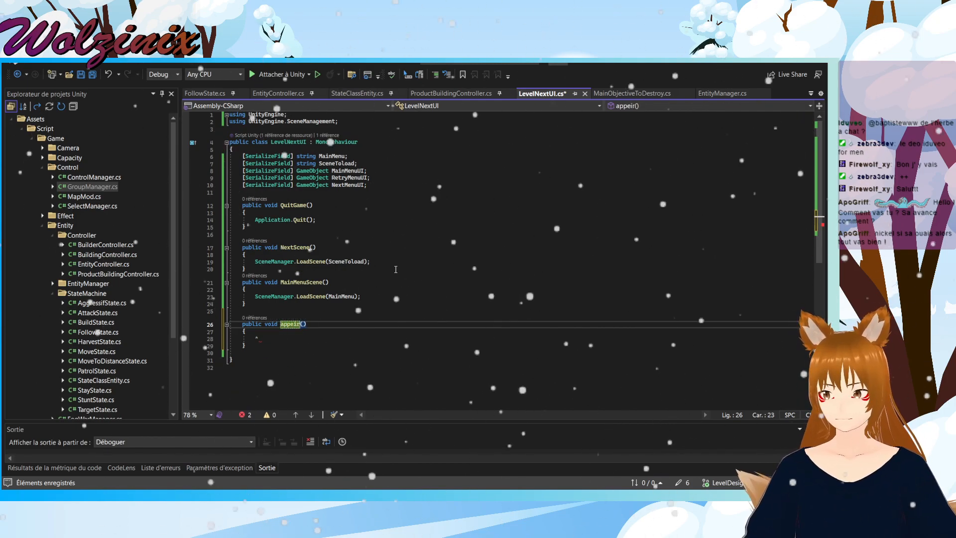
{"action": "type", "text": "I"}
{"action": "left_click", "coordinate": [284, 324]}
{"action": "type", "text": "A"}
{"action": "key", "text": "ctrl+s"}
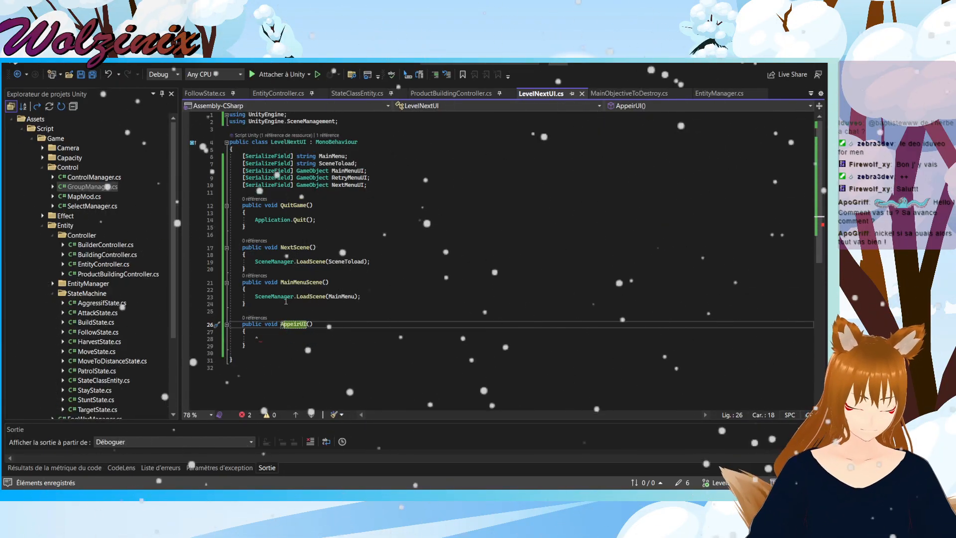
{"action": "left_click", "coordinate": [266, 338]}
{"action": "key", "text": "BackSpace"}
{"action": "left_click", "coordinate": [295, 324]}
{"action": "key", "text": "ctrl+s"}
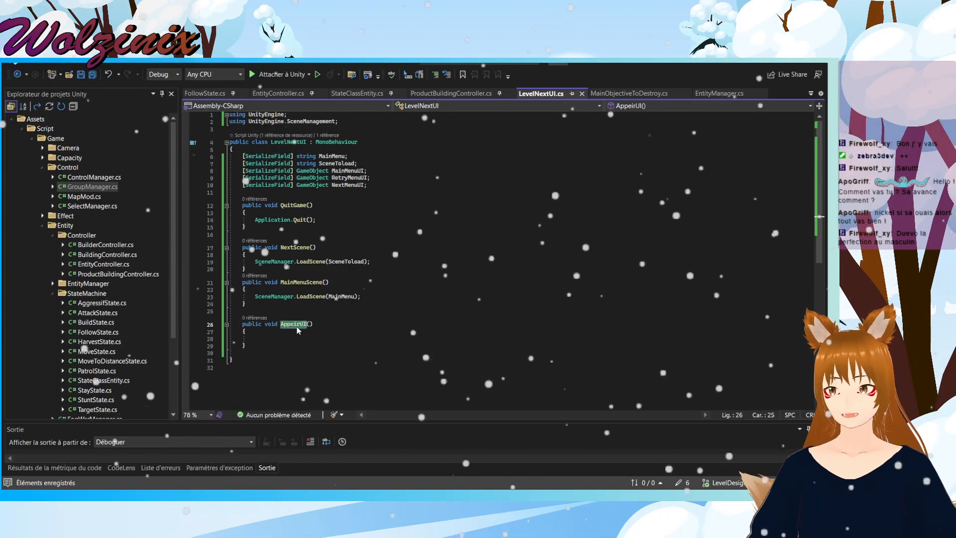
Step: Complete the _FinalScreen call in MainObjectiveToDestroy.cs as AppeirUI(), save the script, and switch to Unity to recompile it
{"action": "left_click", "coordinate": [627, 93]}
{"action": "type", "text": "AppeirUI"}
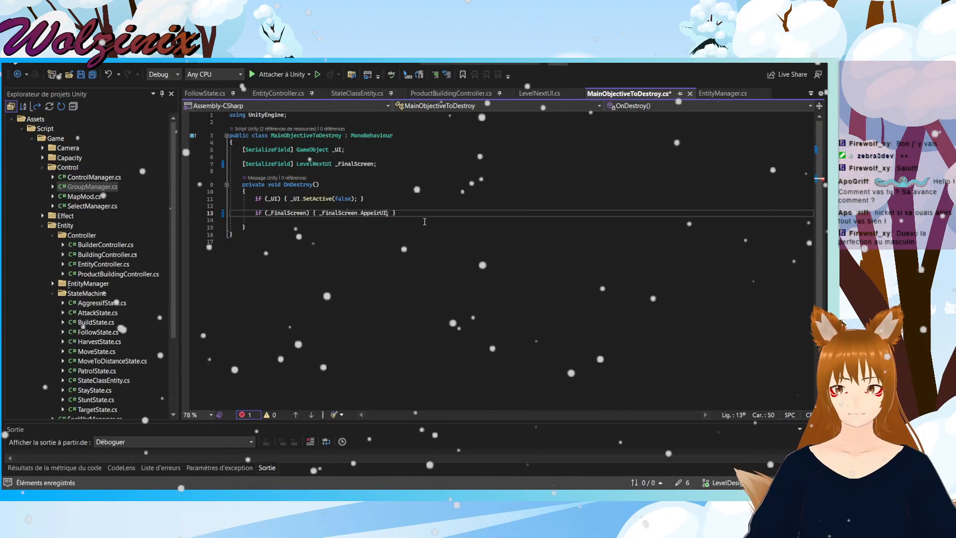
{"action": "type", "text": "()"}
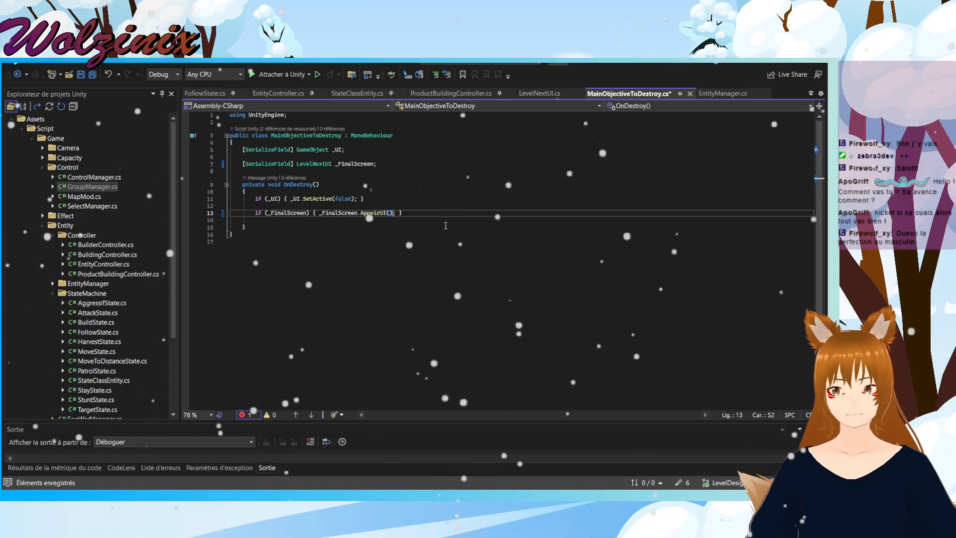
{"action": "key", "text": "ctrl+s"}
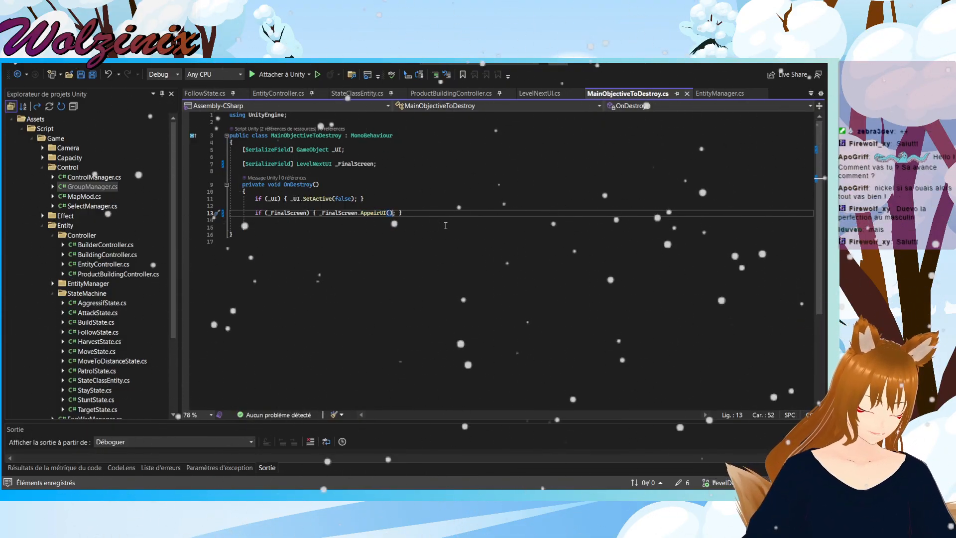
{"action": "key", "text": "alt+Tab"}
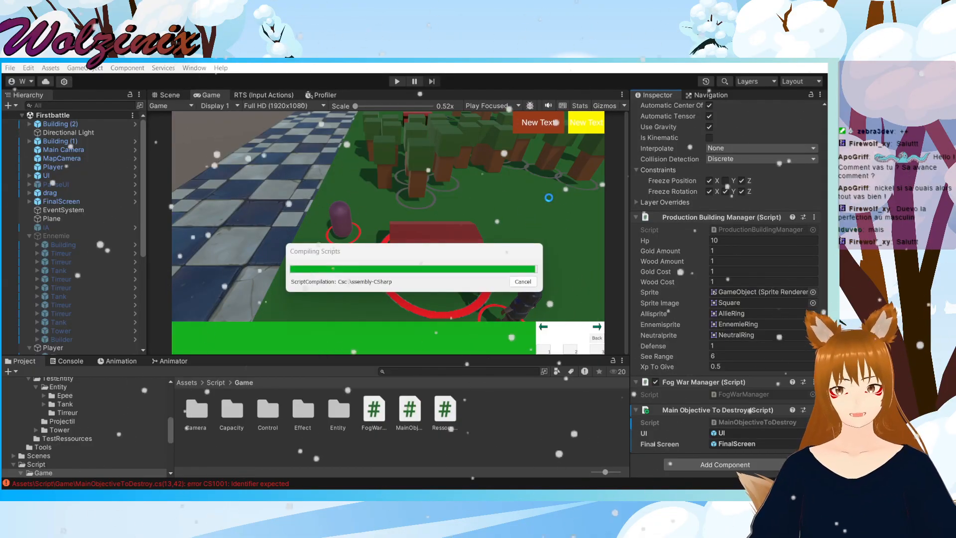
Step: Return to LevelNextUI.cs in Visual Studio and insert a blank line between the SceneToload and MainMenuUI fields
{"action": "key", "text": "alt+Tab"}
{"action": "left_click", "coordinate": [546, 92]}
{"action": "left_click", "coordinate": [315, 340]}
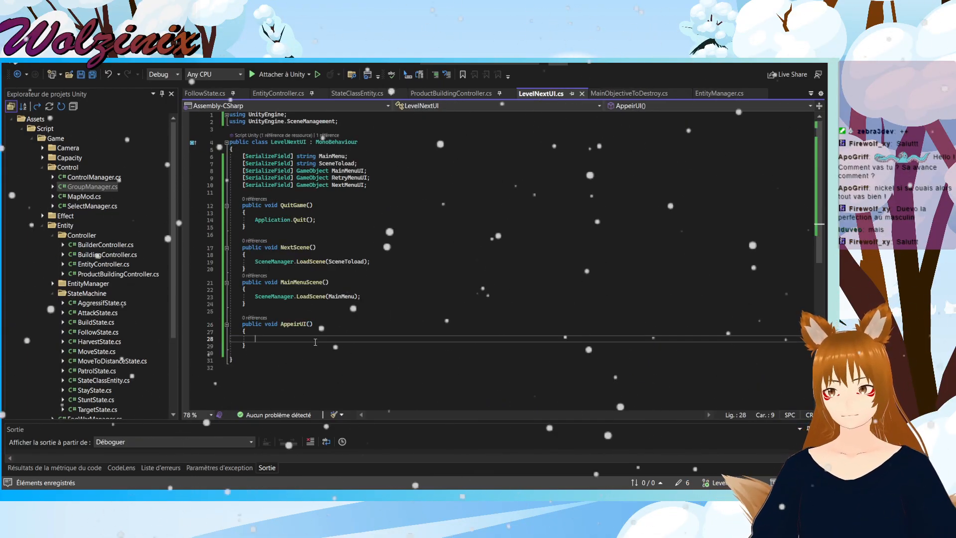
{"action": "left_click", "coordinate": [394, 184]}
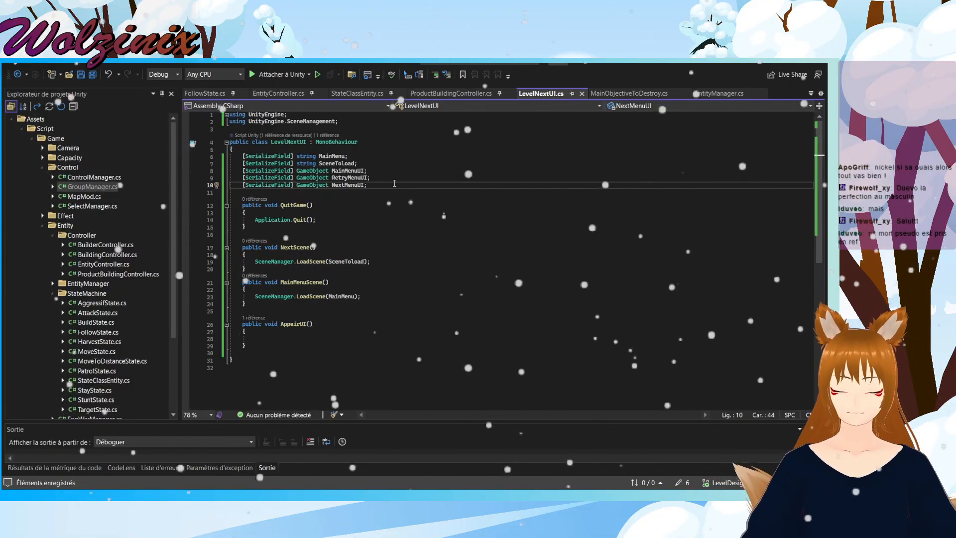
{"action": "left_click", "coordinate": [389, 159]}
{"action": "left_click", "coordinate": [399, 162]}
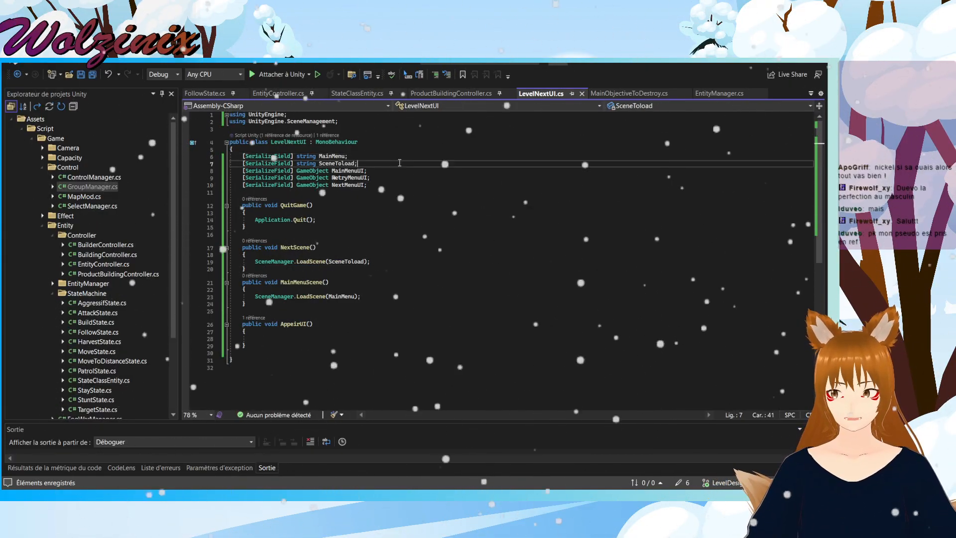
{"action": "key", "text": "Return"}
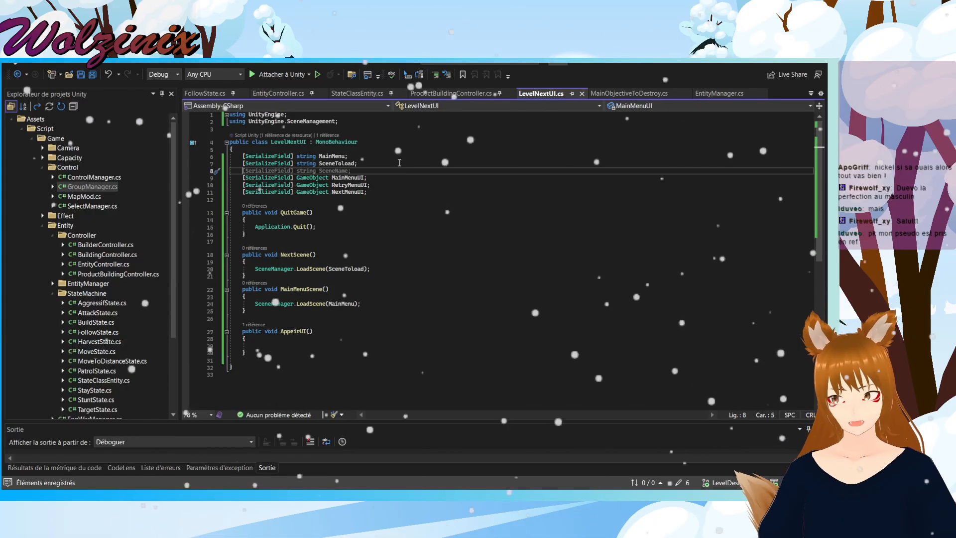
Step: Switch to Unity and inspect the components of the FinalScreen and drag objects
{"action": "key", "text": "alt+Tab"}
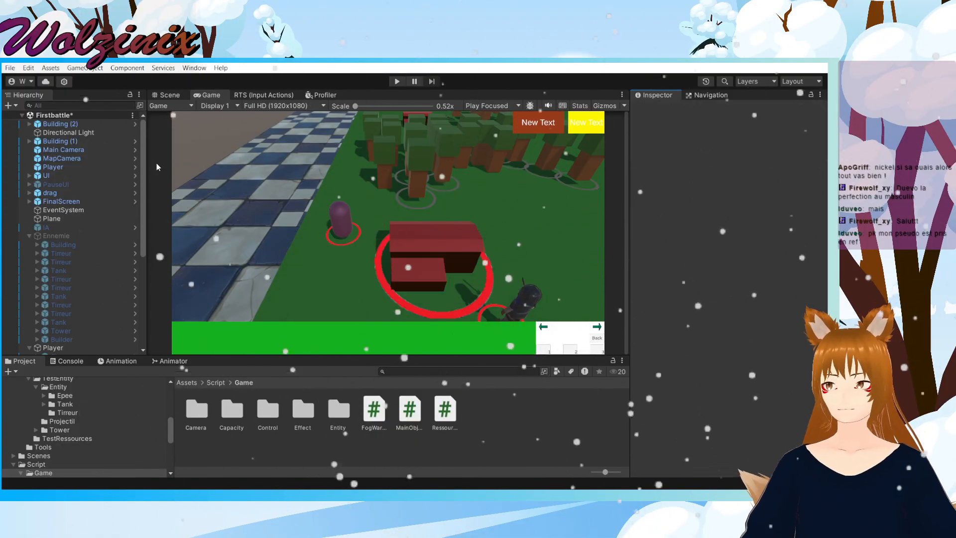
{"action": "left_click", "coordinate": [77, 202]}
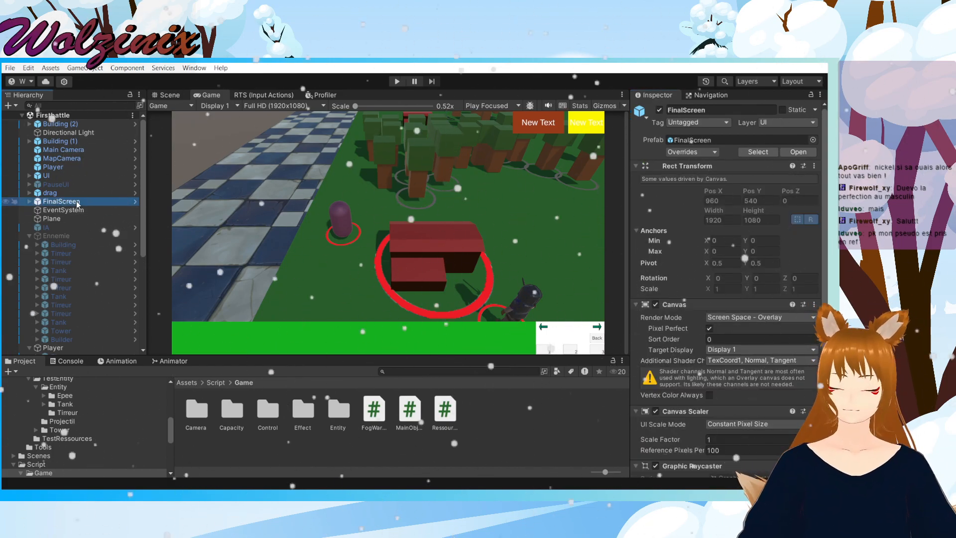
{"action": "left_click", "coordinate": [77, 195]}
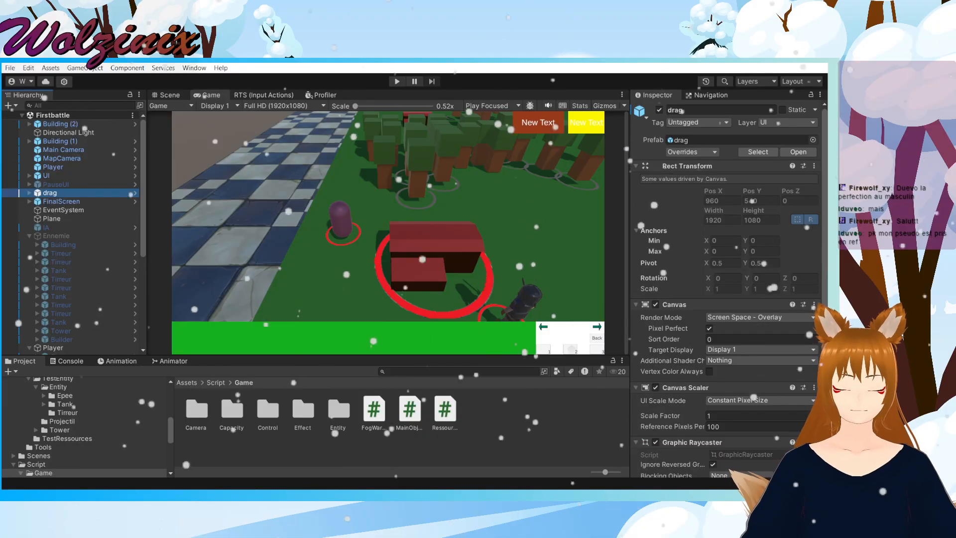
Step: Switch to Chrome, search Google for "reload current scene unity", and refine the query to "restart current scene unity"
{"action": "key", "text": "alt+Tab"}
{"action": "key", "text": "ctrl+t"}
{"action": "type", "text": "reload curre"}
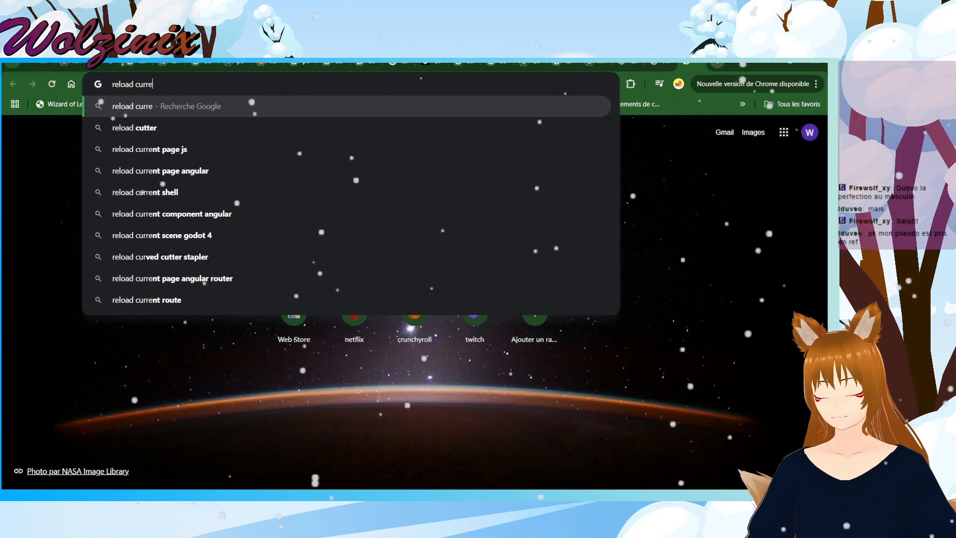
{"action": "type", "text": "nt scene unity"}
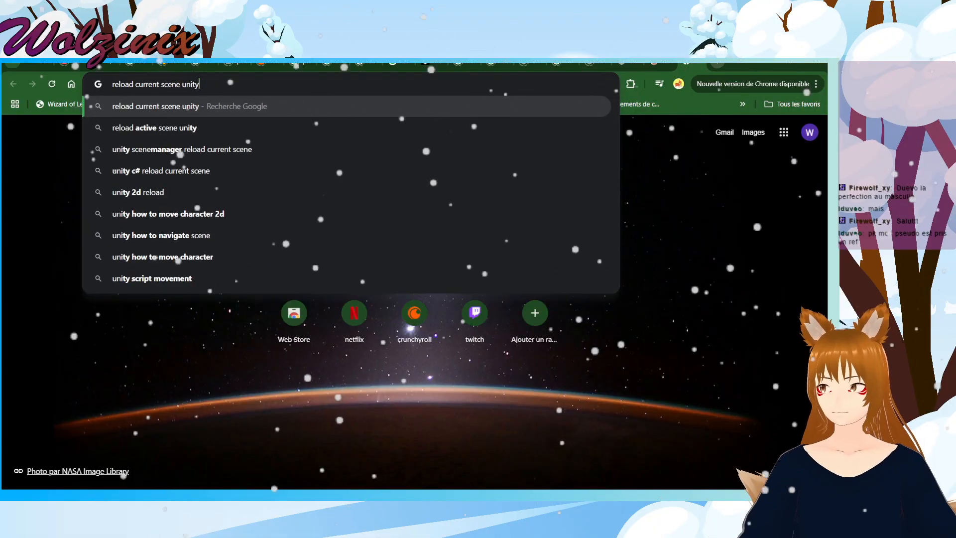
{"action": "key", "text": "Return"}
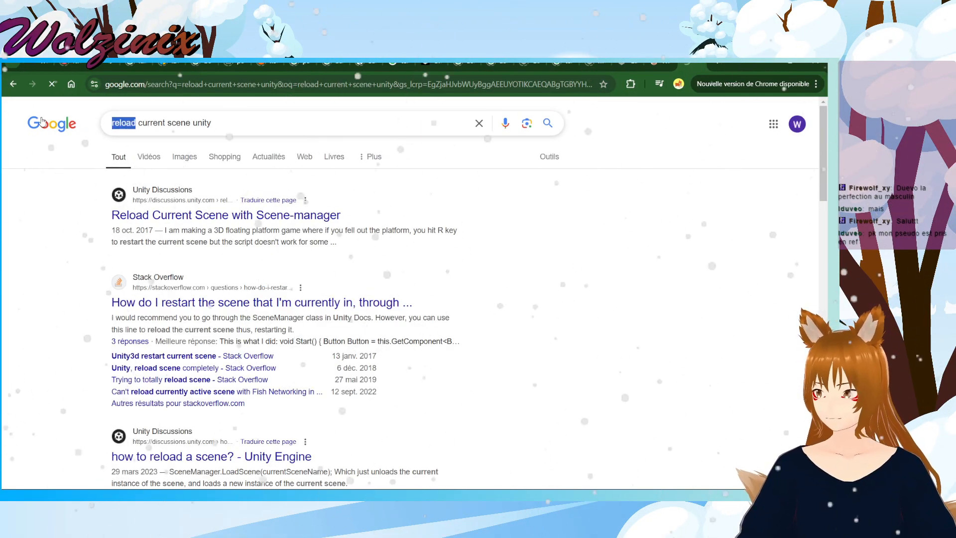
{"action": "type", "text": "restart"}
{"action": "key", "text": "Return"}
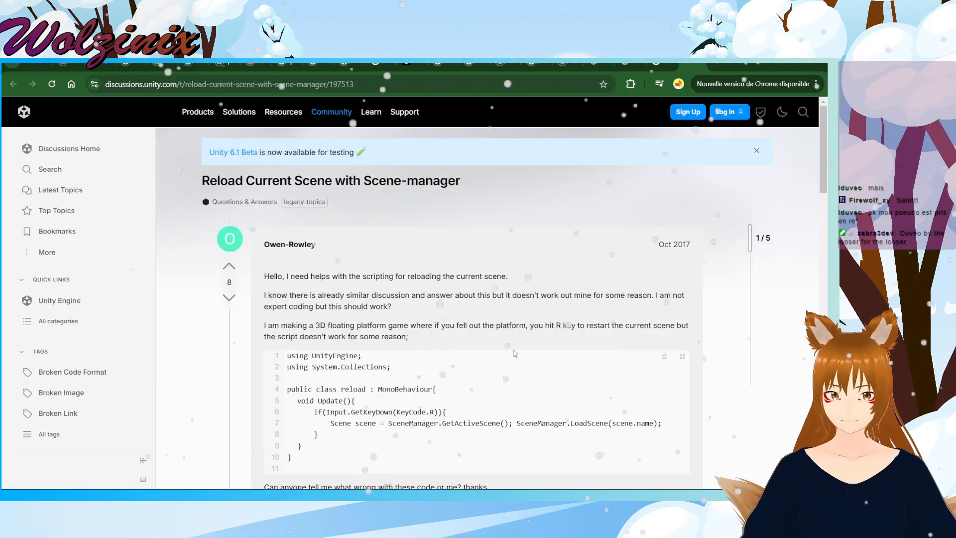
Step: Copy the code line that gets the active scene and loads it by name from the "Reload Current Scene with Scene-manager" thread
{"action": "scroll", "coordinate": [515, 353], "scroll_direction": "down", "scroll_amount": 10}
{"action": "scroll", "coordinate": [515, 354], "scroll_direction": "up", "scroll_amount": 4}
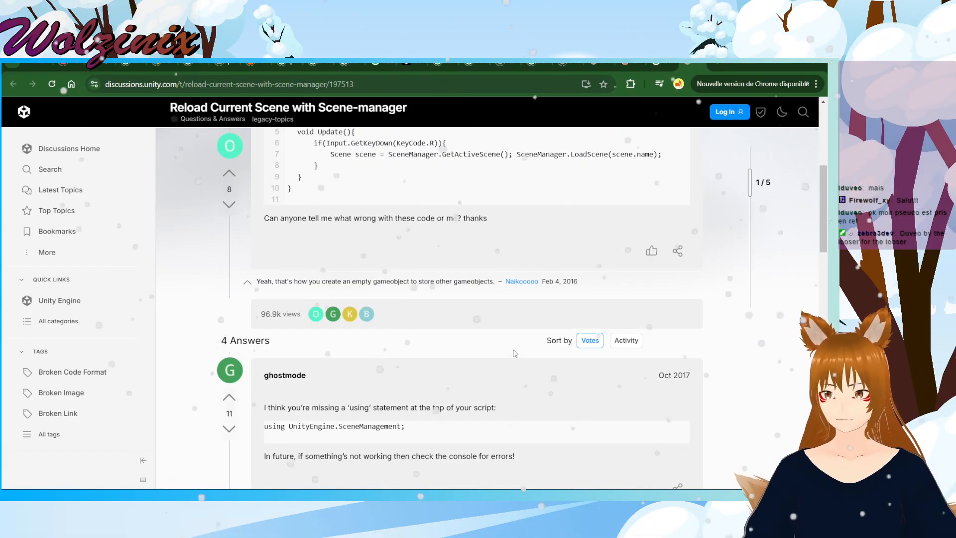
{"action": "scroll", "coordinate": [515, 354], "scroll_direction": "down", "scroll_amount": 5}
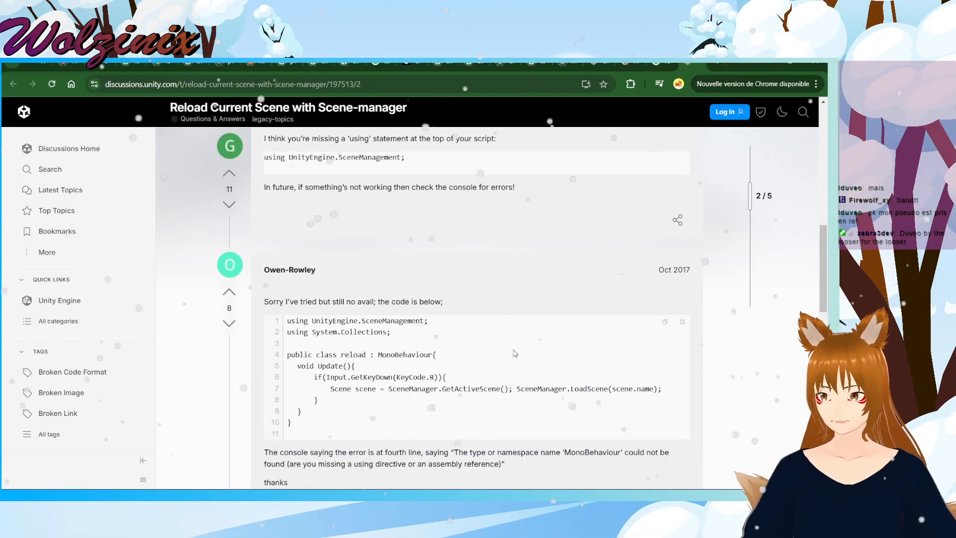
{"action": "scroll", "coordinate": [515, 354], "scroll_direction": "down", "scroll_amount": 2}
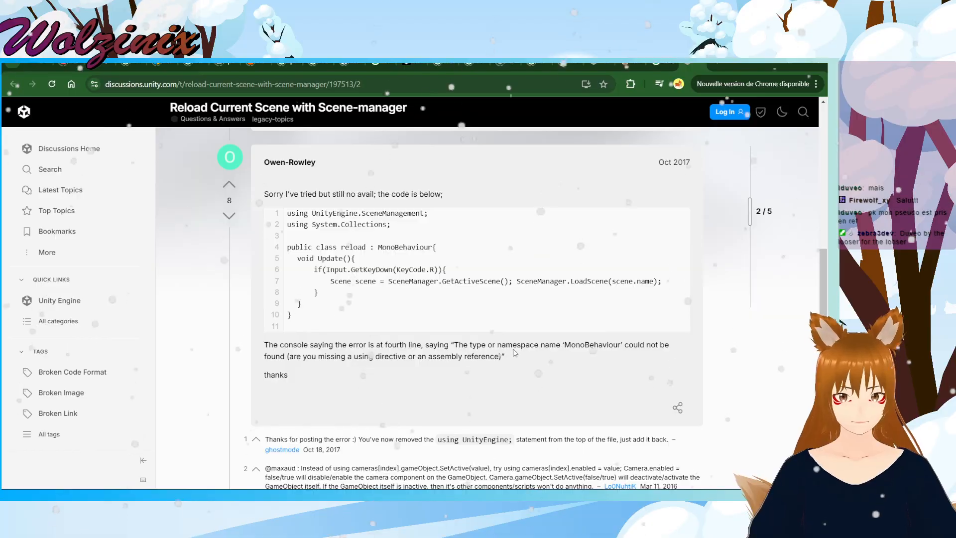
{"action": "scroll", "coordinate": [515, 353], "scroll_direction": "down", "scroll_amount": 1}
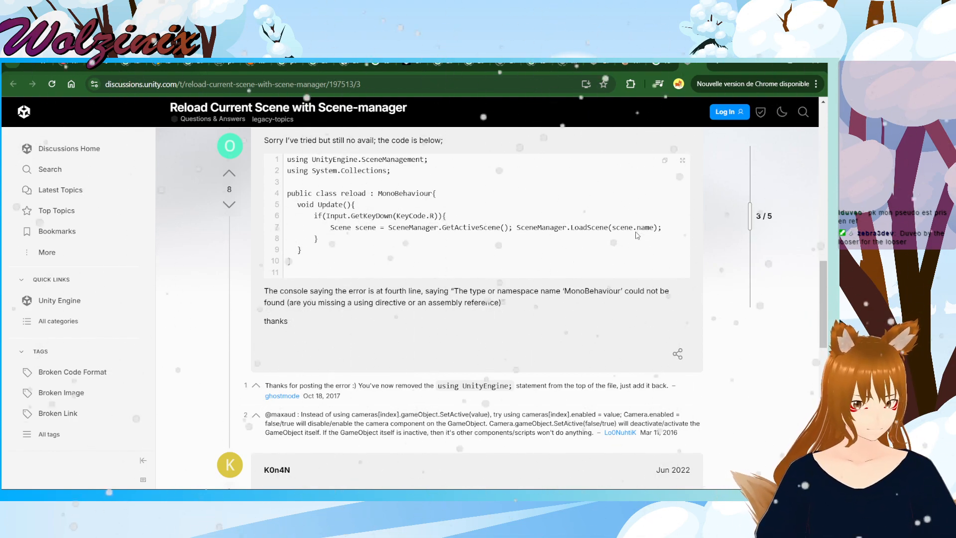
{"action": "left_click_drag", "start_coordinate": [664, 227], "coordinate": [330, 228]}
{"action": "key", "text": "ctrl+c"}
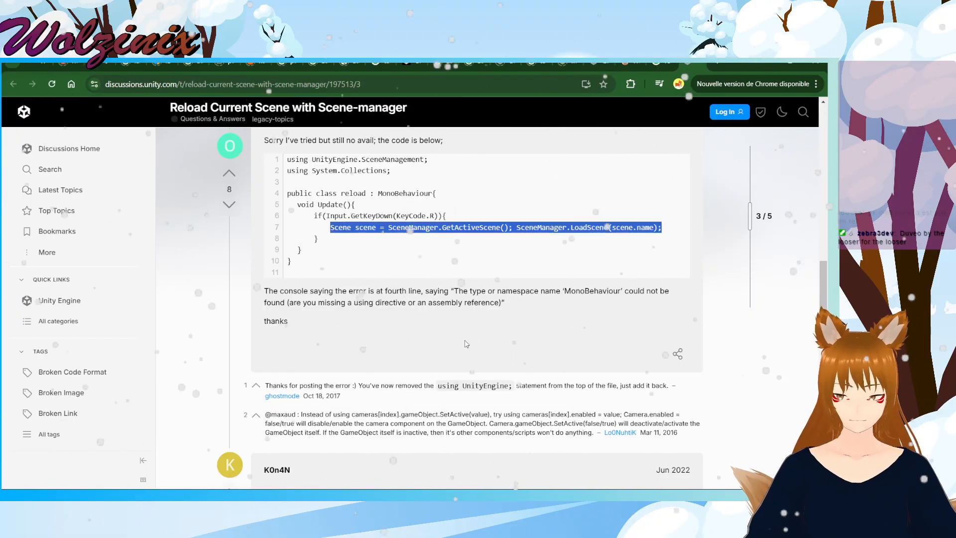
Step: In Visual Studio, add a public void CurrentScene() method below MainMenuScene in LevelNextUI.cs, with the copied scene-reload code as its body
{"action": "key", "text": "alt+Tab"}
{"action": "key", "text": "alt+Tab"}
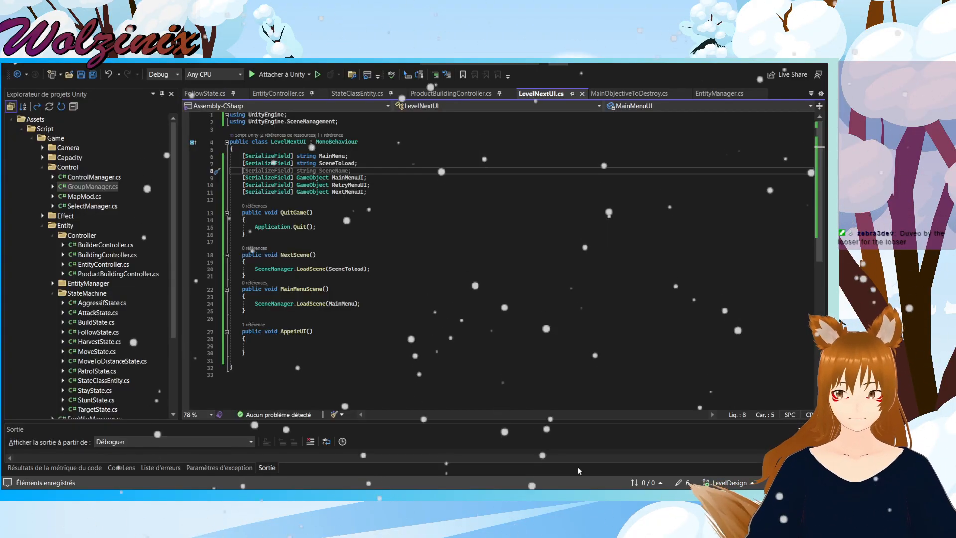
{"action": "left_click", "coordinate": [354, 339]}
{"action": "left_click", "coordinate": [341, 311]}
{"action": "key", "text": "Return"}
{"action": "type", "text": "public void Current"}
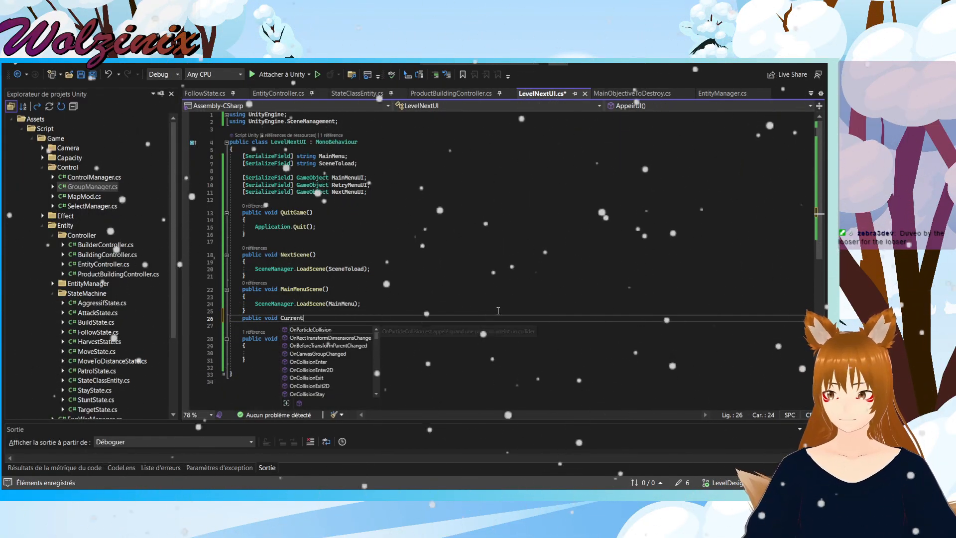
{"action": "type", "text": "Scene()"}
{"action": "key", "text": "Return"}
{"action": "type", "text": "{"}
{"action": "key", "text": "Return"}
{"action": "key", "text": "ctrl+v"}
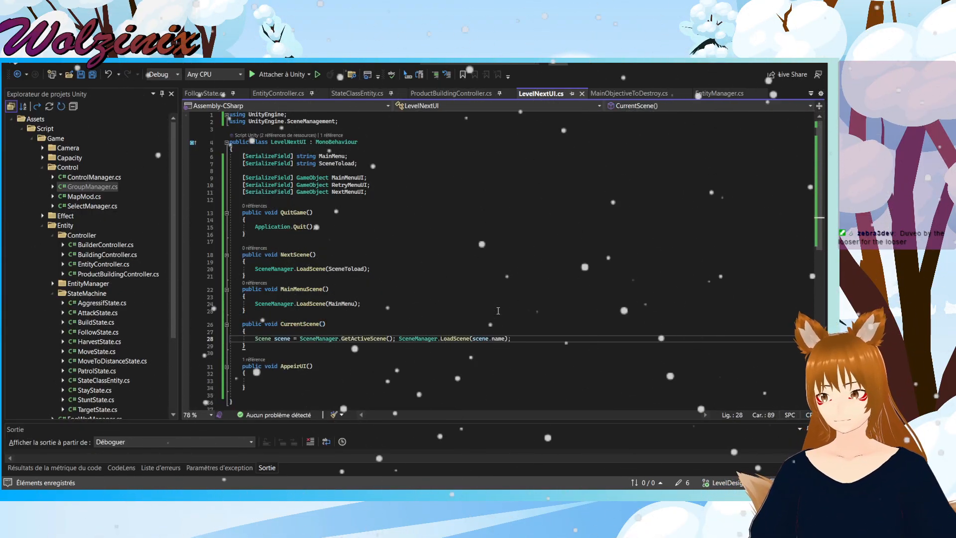
Step: Split the GetActiveScene and LoadScene statements in CurrentScene onto separate lines, and place the cursor in the empty body of AppeirUI
{"action": "left_click", "coordinate": [401, 338]}
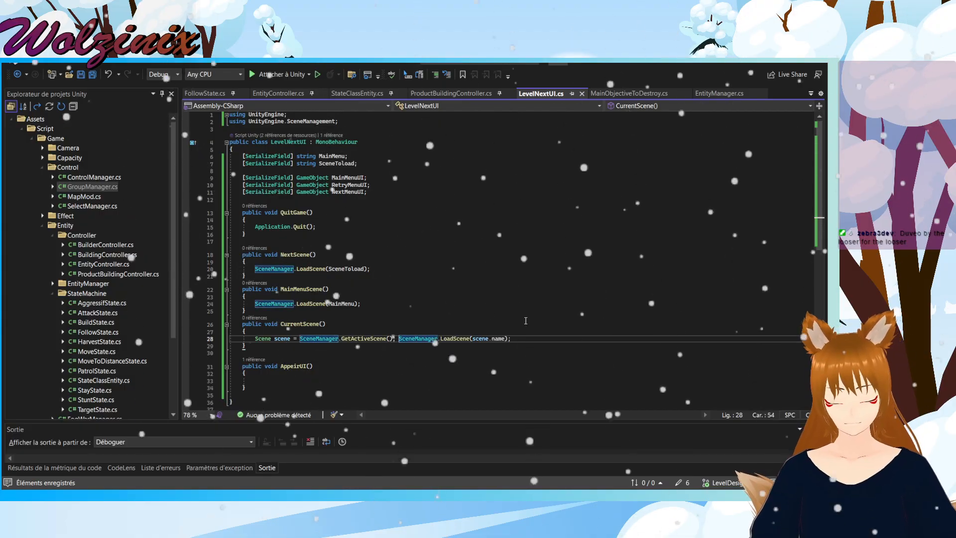
{"action": "key", "text": "Return"}
{"action": "left_click", "coordinate": [525, 323]}
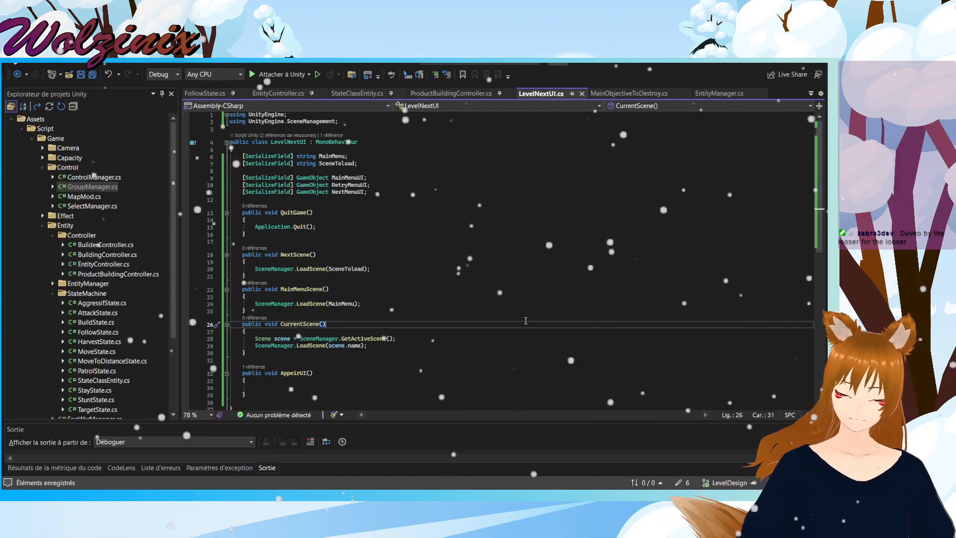
{"action": "scroll", "coordinate": [526, 321], "scroll_direction": "down", "scroll_amount": 4}
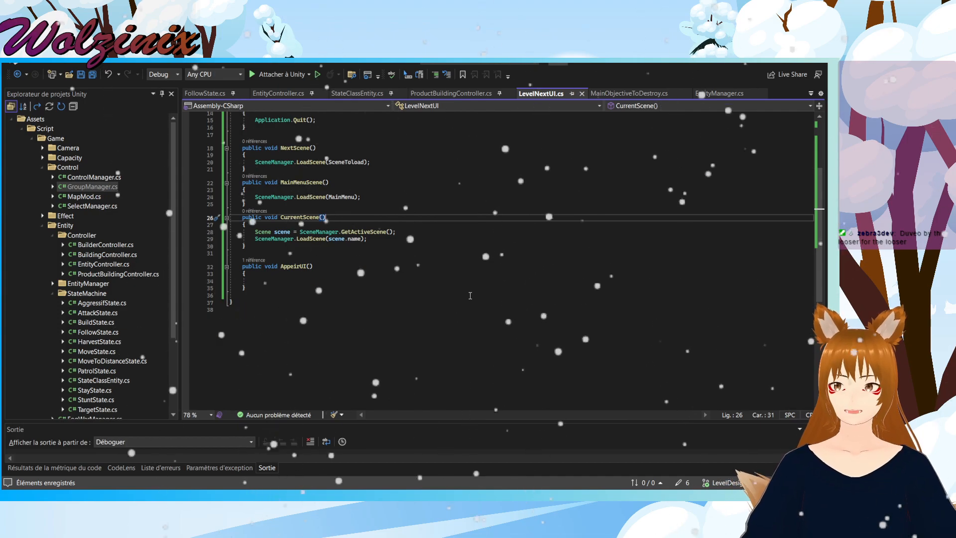
{"action": "scroll", "coordinate": [470, 295], "scroll_direction": "up", "scroll_amount": 3}
{"action": "left_click", "coordinate": [391, 344]}
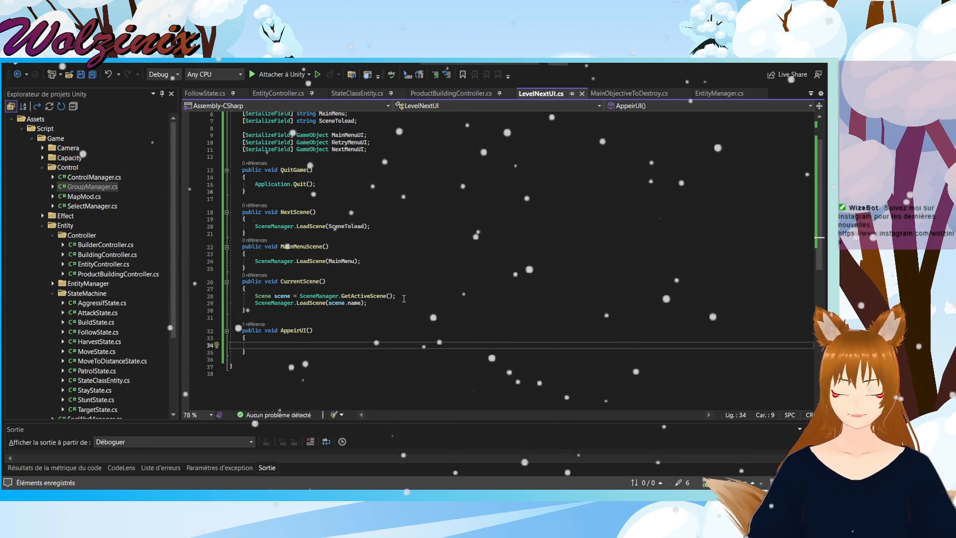
{"action": "scroll", "coordinate": [404, 298], "scroll_direction": "down", "scroll_amount": 4}
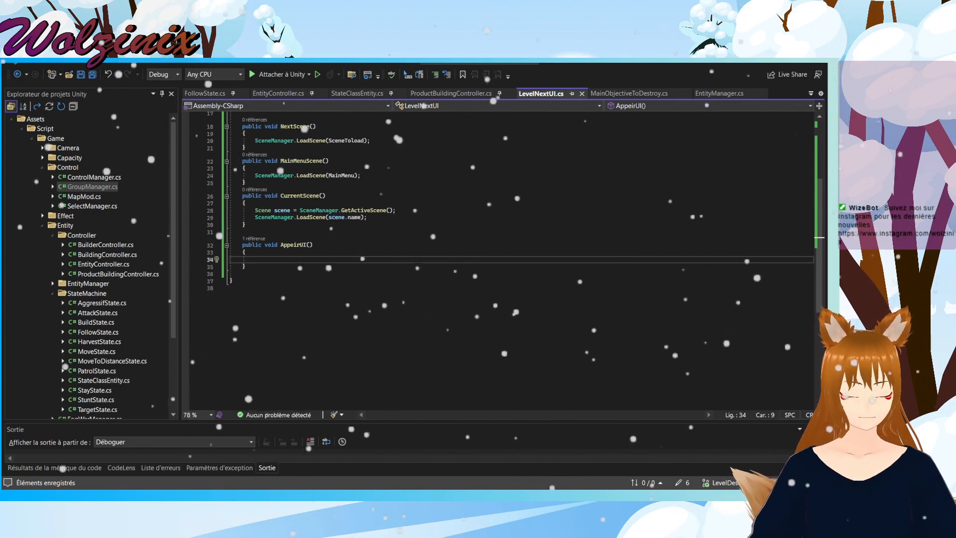
{"action": "key", "text": "alt+Tab"}
{"action": "key", "text": "alt+Left"}
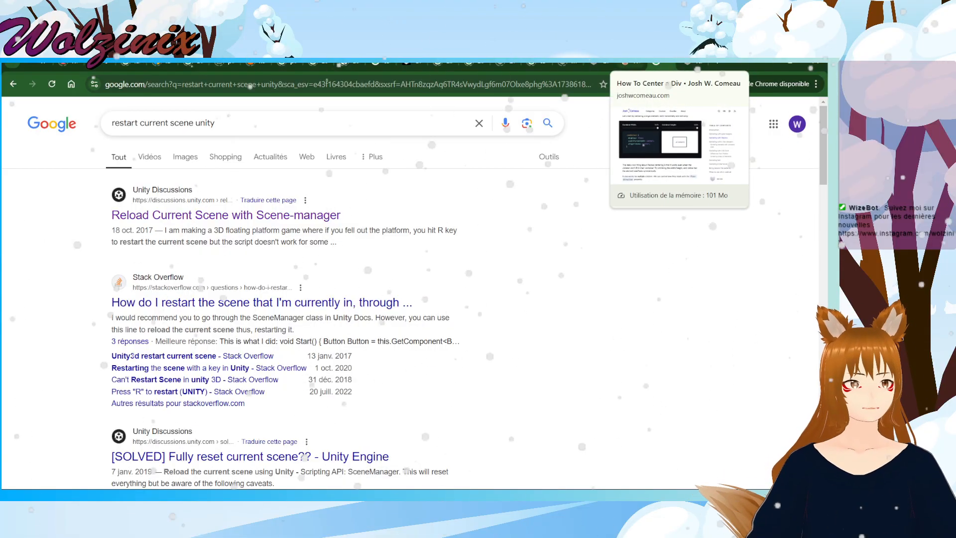
{"action": "left_click", "coordinate": [630, 64]}
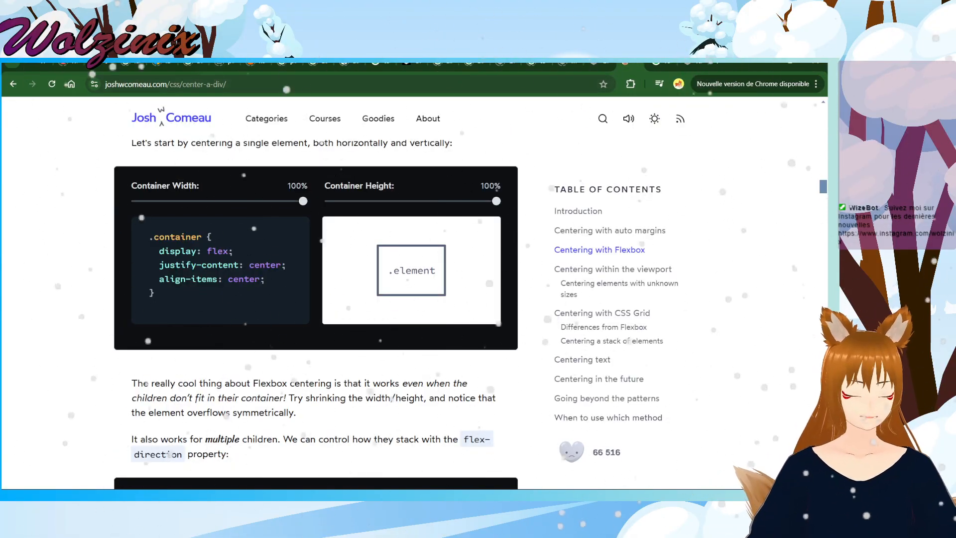
{"action": "key", "text": "ctrl+s"}
{"action": "key", "text": "alt+Tab"}
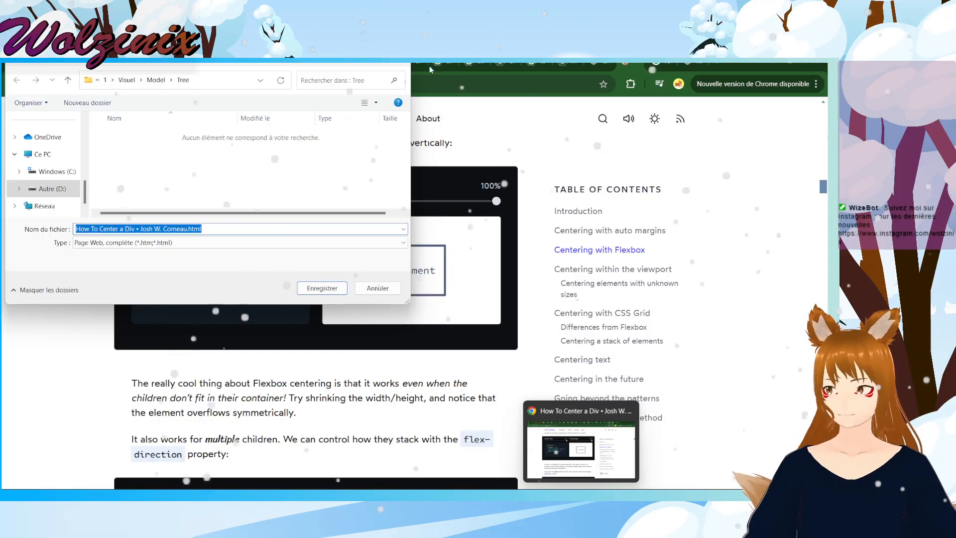
{"action": "key", "text": "Return"}
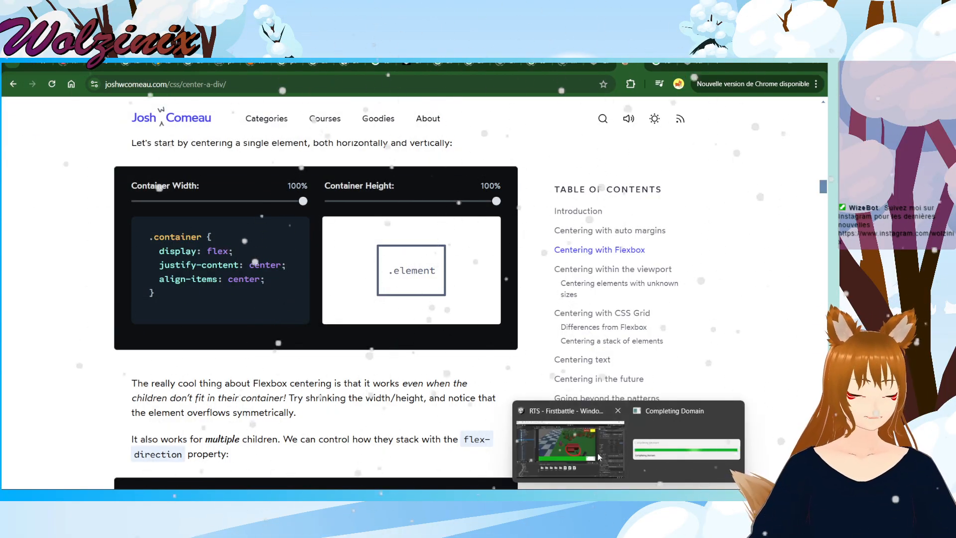
{"action": "key", "text": "alt+Tab"}
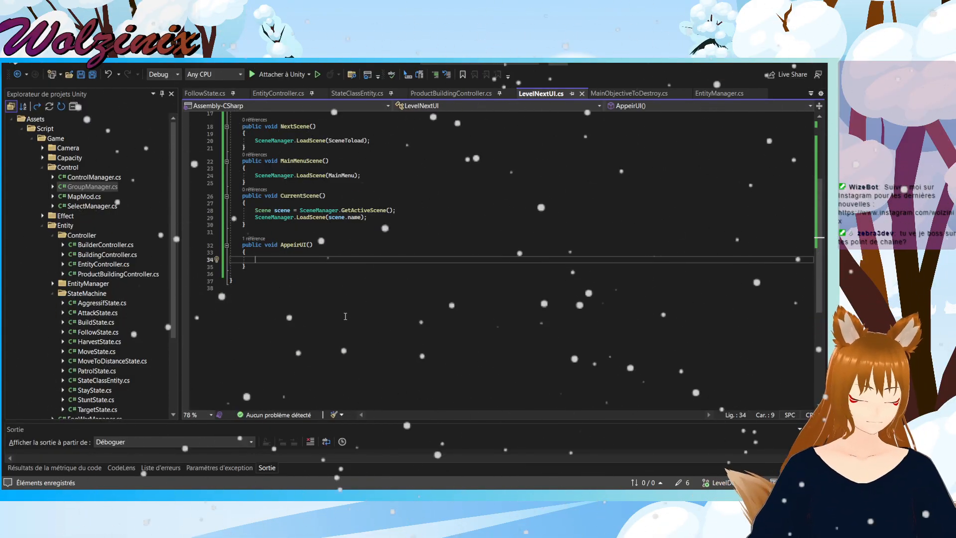
{"action": "scroll", "coordinate": [338, 319], "scroll_direction": "up", "scroll_amount": 5}
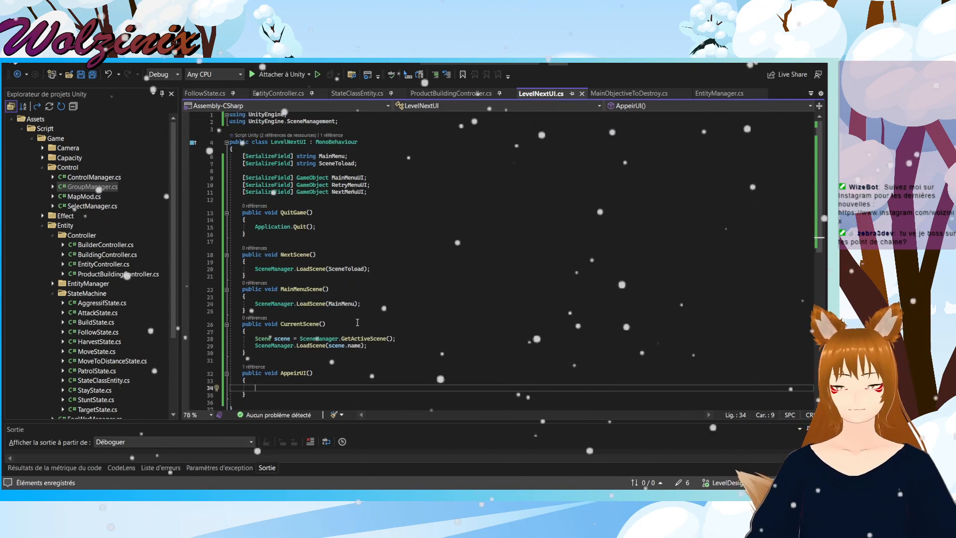
{"action": "scroll", "coordinate": [358, 321], "scroll_direction": "down", "scroll_amount": 4}
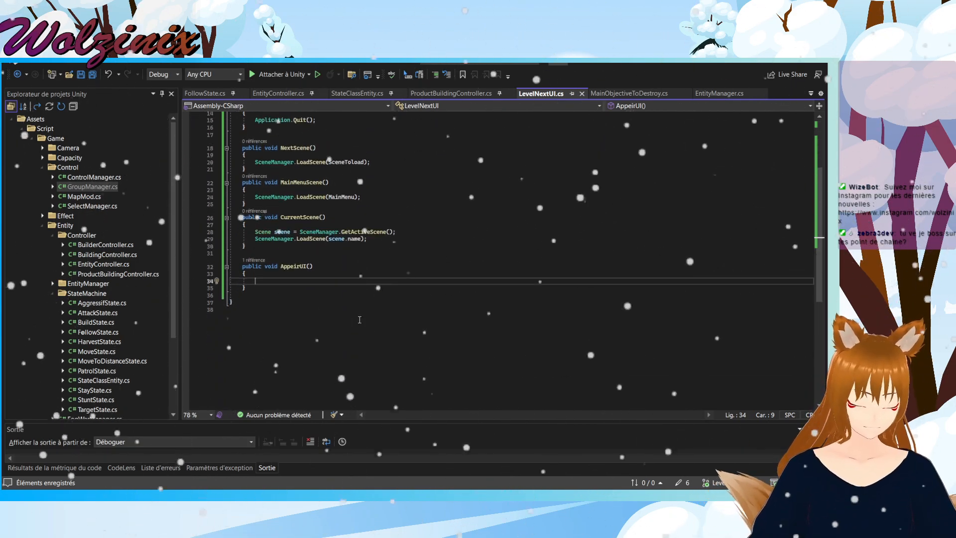
{"action": "scroll", "coordinate": [359, 319], "scroll_direction": "up", "scroll_amount": 3}
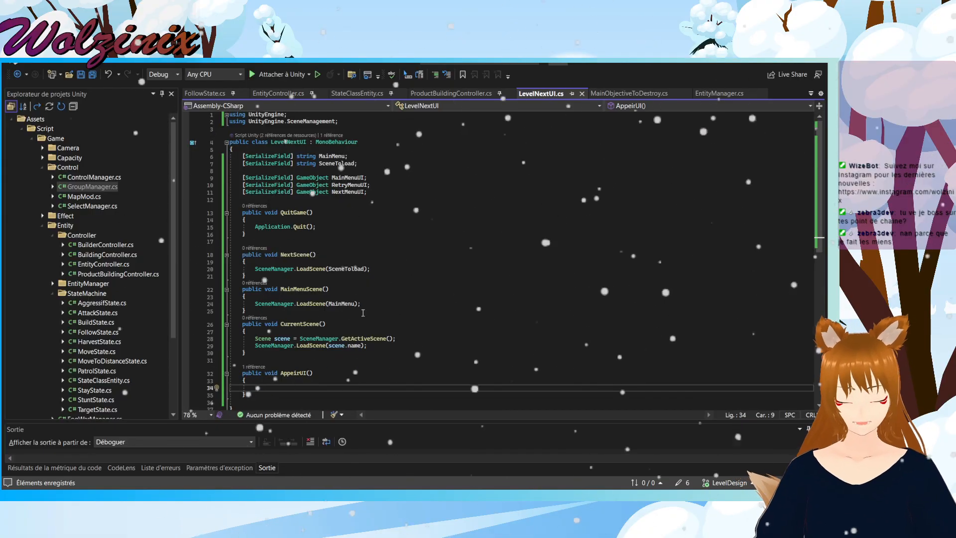
{"action": "scroll", "coordinate": [363, 313], "scroll_direction": "down", "scroll_amount": 4}
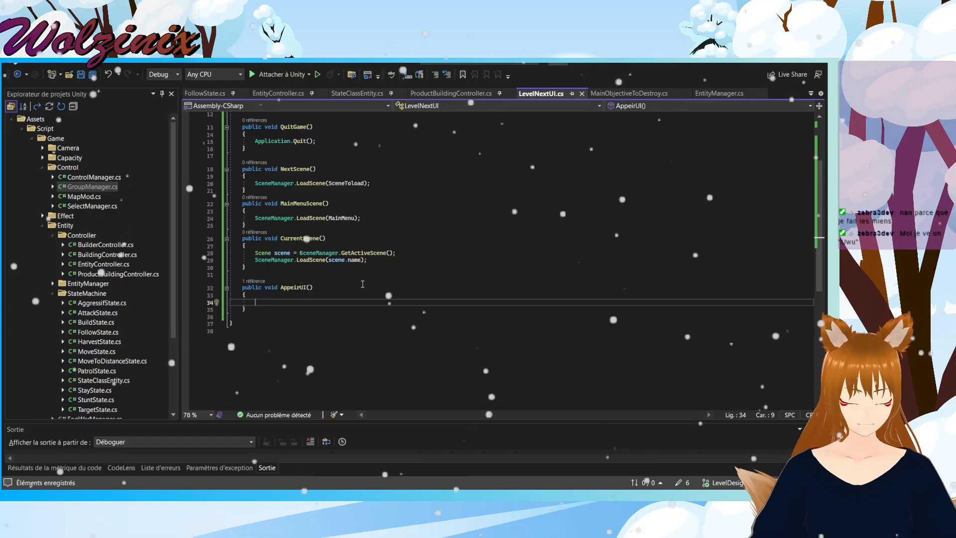
{"action": "scroll", "coordinate": [370, 296], "scroll_direction": "up", "scroll_amount": 1}
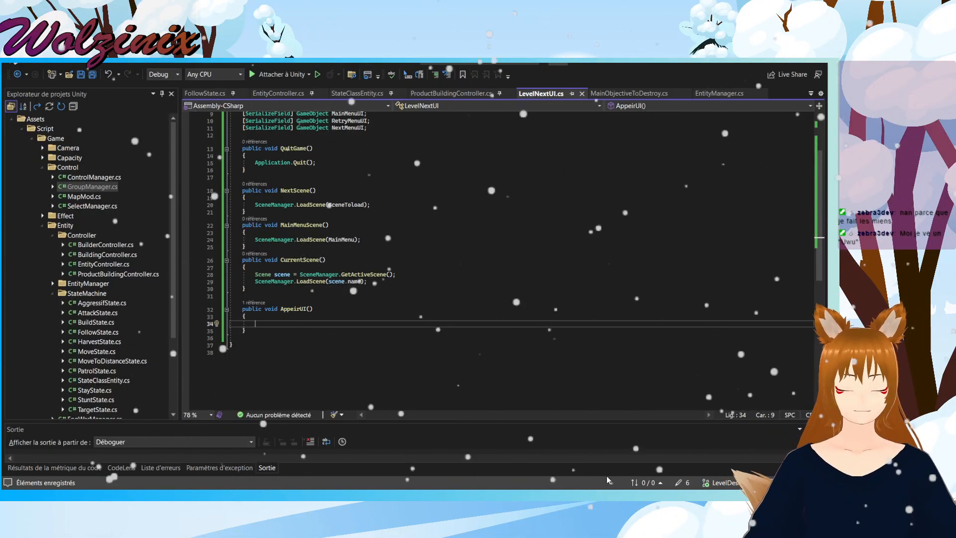
{"action": "key", "text": "alt+Tab"}
{"action": "key", "text": "alt+Tab"}
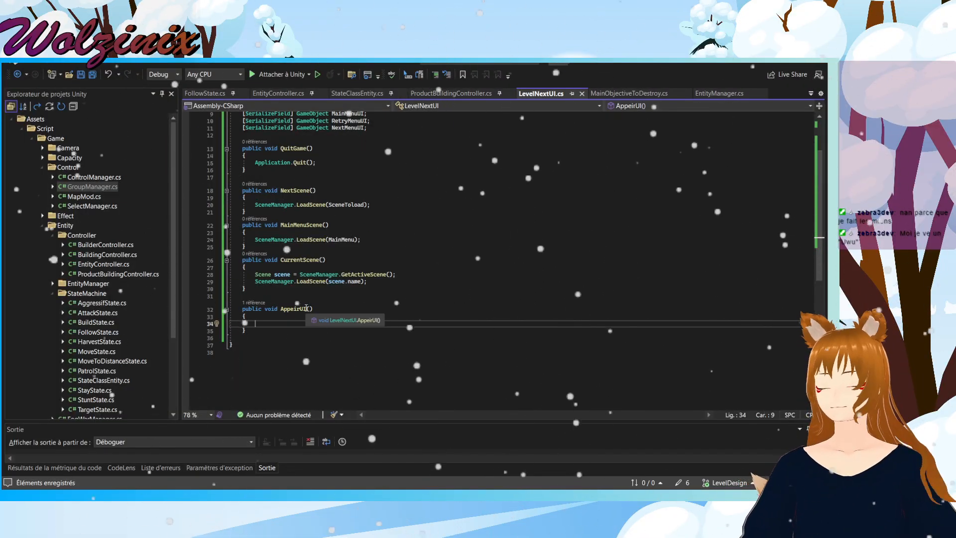
Step: Switch to Chrome, search Google for "appeir" and "google trad", and translate "apparaitre" from French to English
{"action": "key", "text": "alt+Tab"}
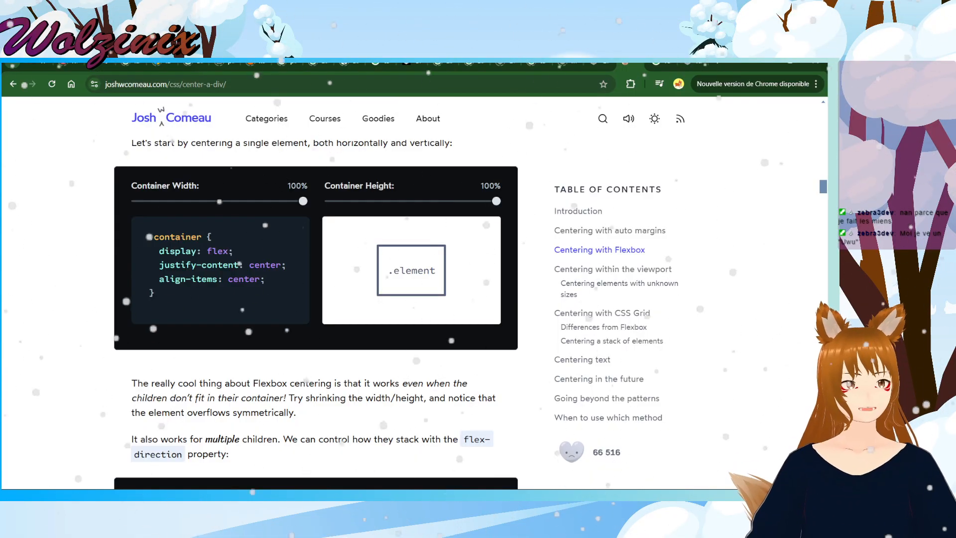
{"action": "key", "text": "ctrl+t"}
{"action": "type", "text": "appeir"}
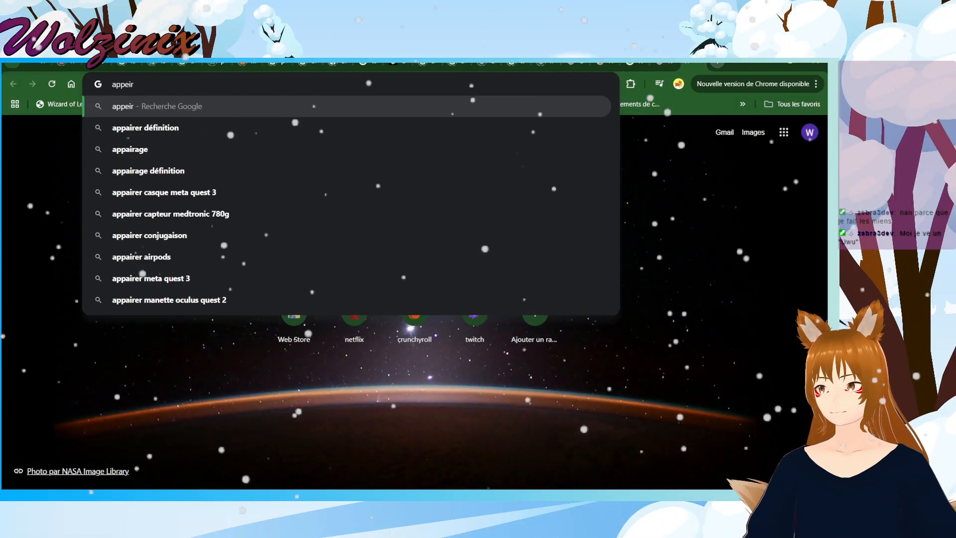
{"action": "key", "text": "Return"}
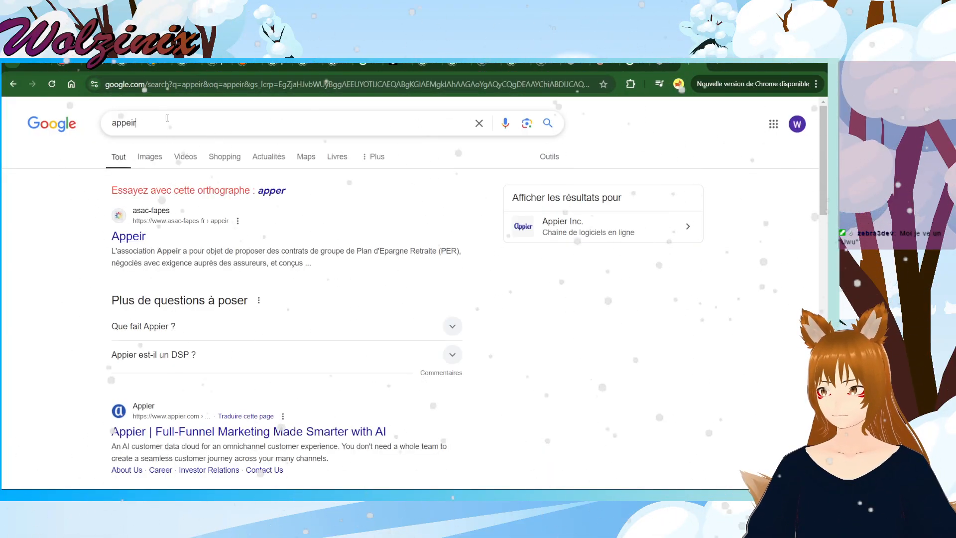
{"action": "type", "text": "google trad"}
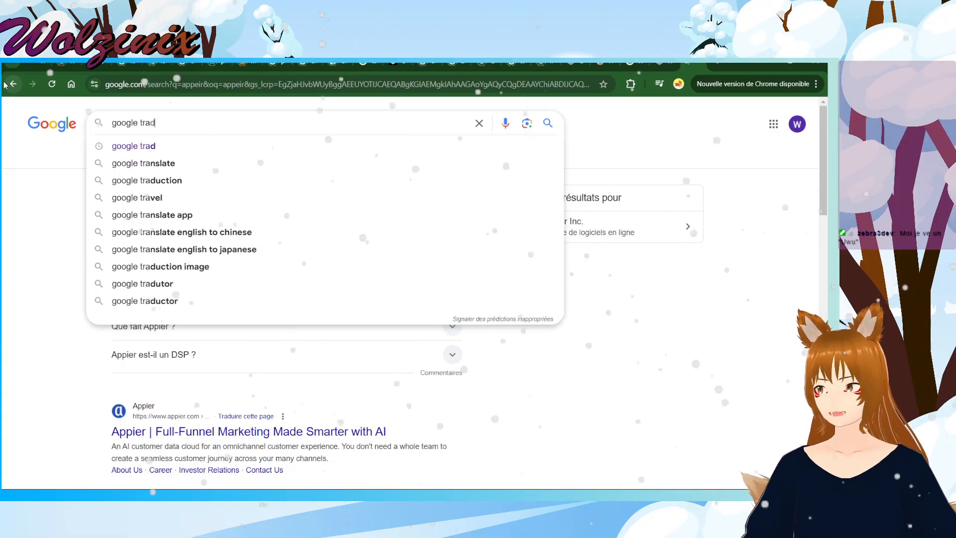
{"action": "key", "text": "Return"}
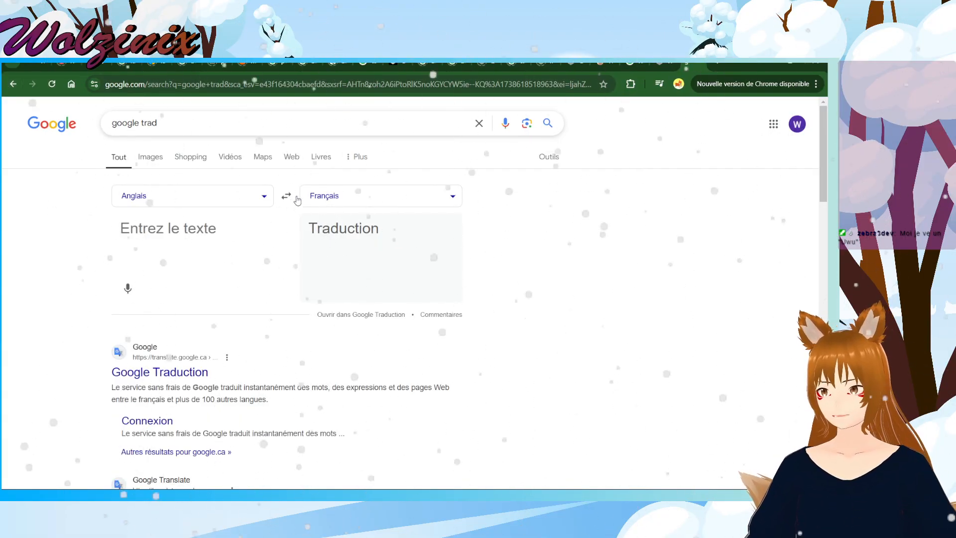
{"action": "type", "text": "pparaitre"}
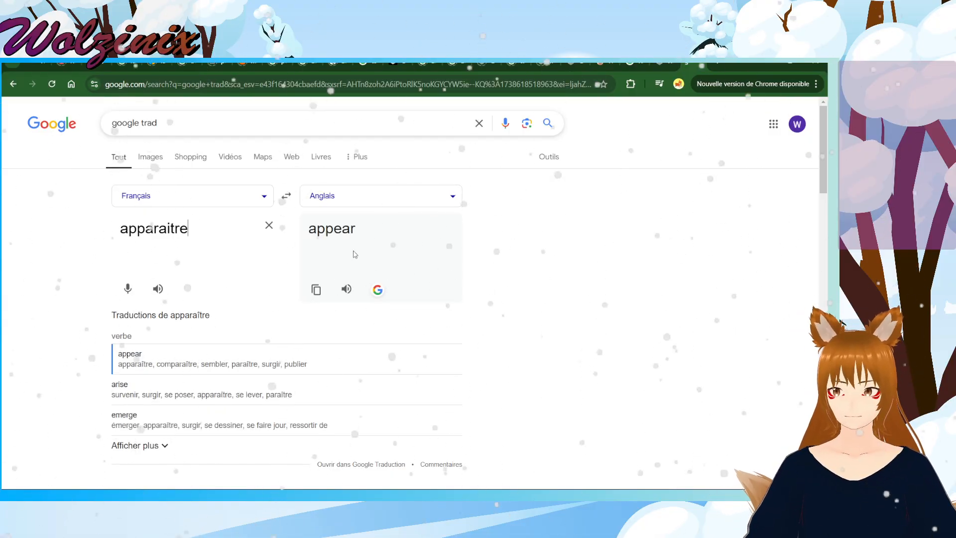
Step: Back in Visual Studio, rename the AppeirUI method to AppearUI with the refactoring rename, checking the spelling against the translation
{"action": "key", "text": "alt+Tab"}
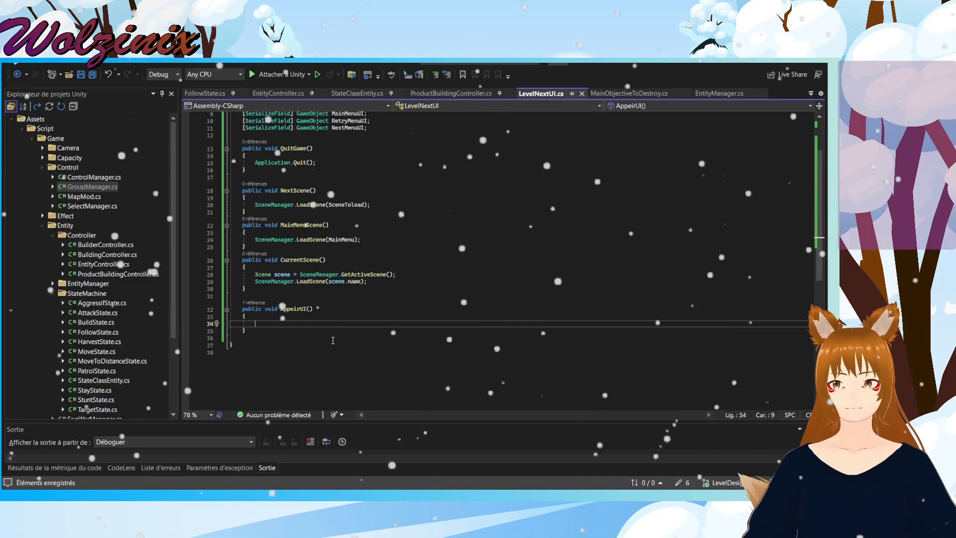
{"action": "left_click", "coordinate": [294, 308]}
{"action": "right_click", "coordinate": [297, 310]}
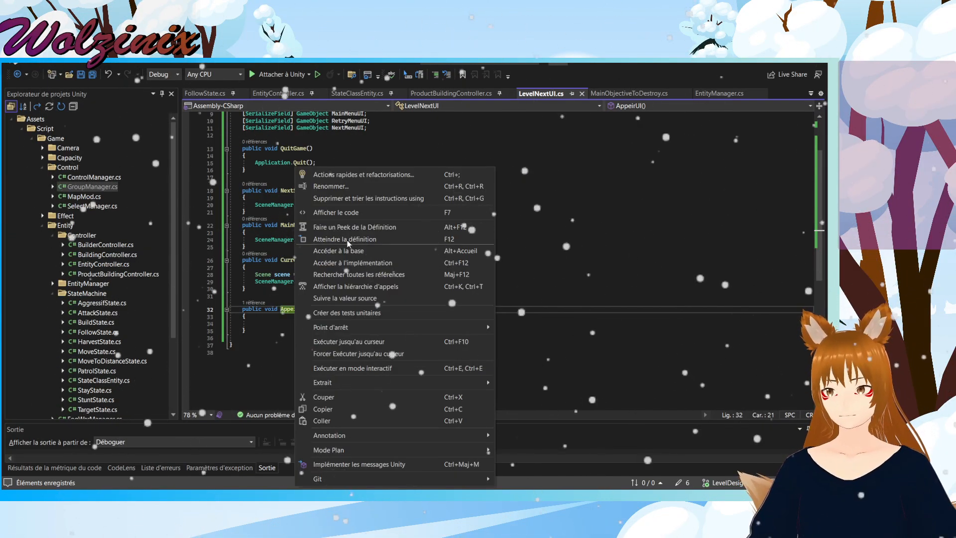
{"action": "left_click", "coordinate": [360, 187]}
{"action": "left_click", "coordinate": [300, 324]}
{"action": "key", "text": "Delete"}
{"action": "type", "text": "a"}
{"action": "key", "text": "BackSpace"}
{"action": "key", "text": "BackSpace"}
{"action": "type", "text": "ar"}
{"action": "key", "text": "Return"}
{"action": "key", "text": "alt+Tab"}
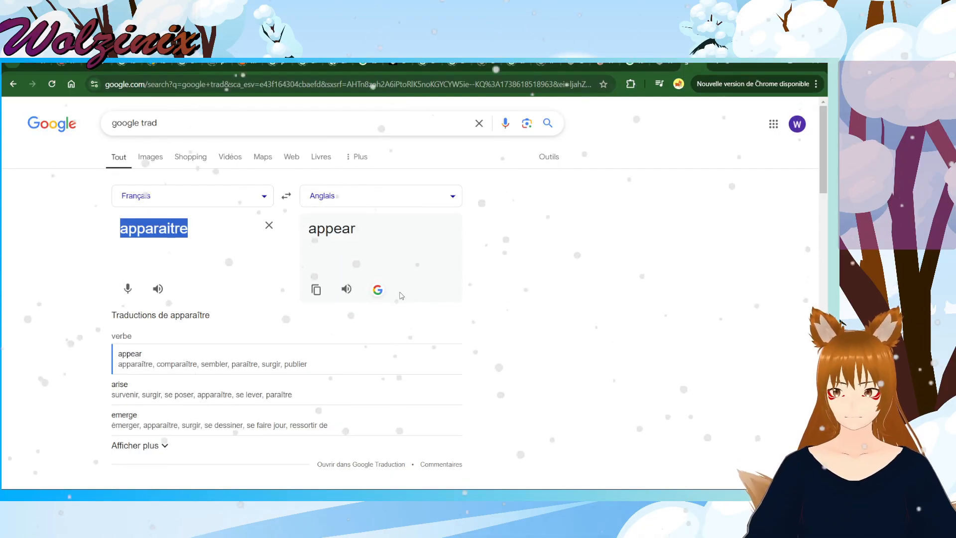
{"action": "key", "text": "alt+Tab"}
{"action": "left_click", "coordinate": [398, 315]}
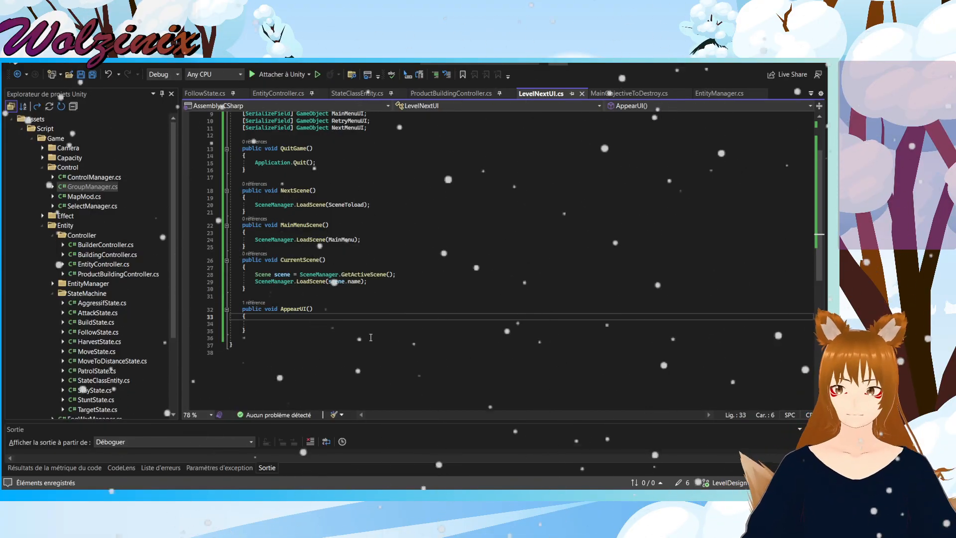
Step: Add an if block with the condition SceneToload=="" and empty braces to the AppearUI body, and save the file
{"action": "left_click", "coordinate": [342, 323]}
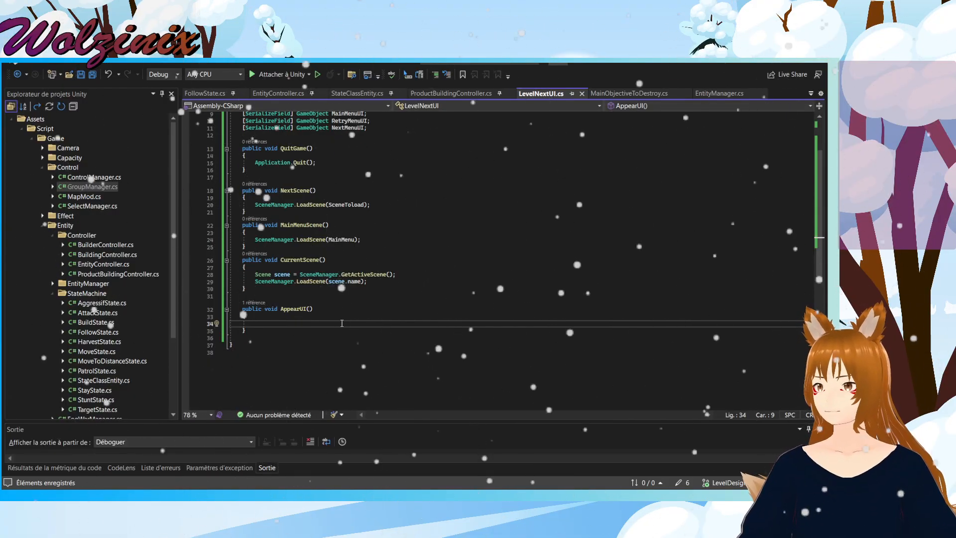
{"action": "type", "text": "if("}
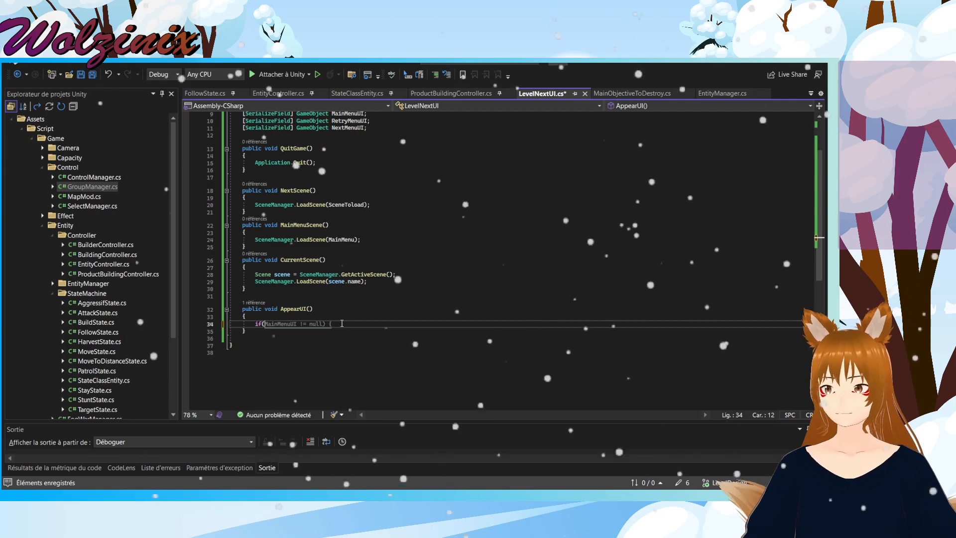
{"action": "scroll", "coordinate": [342, 324], "scroll_direction": "up", "scroll_amount": 2}
{"action": "scroll", "coordinate": [347, 306], "scroll_direction": "down", "scroll_amount": 1}
{"action": "type", "text": "SceneToLoa"}
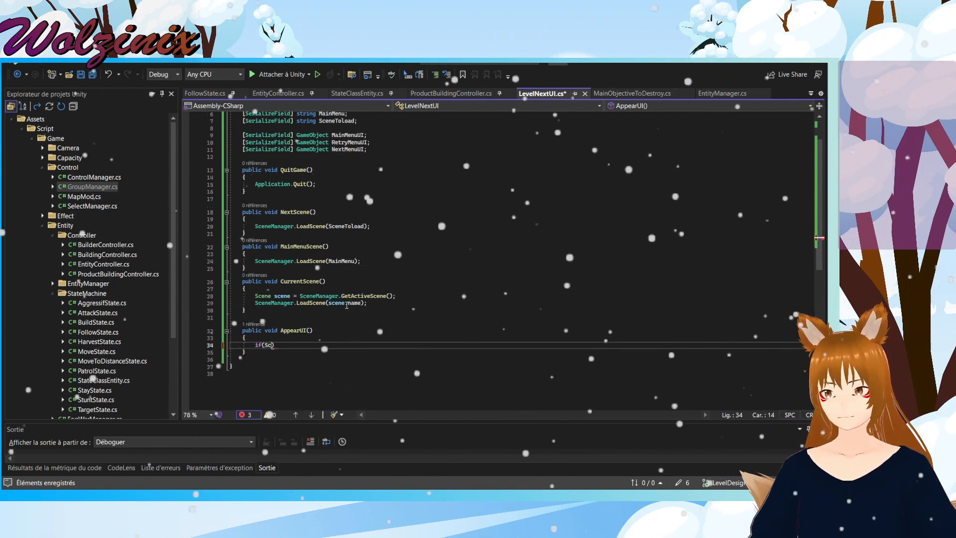
{"action": "type", "text": "d==\""}
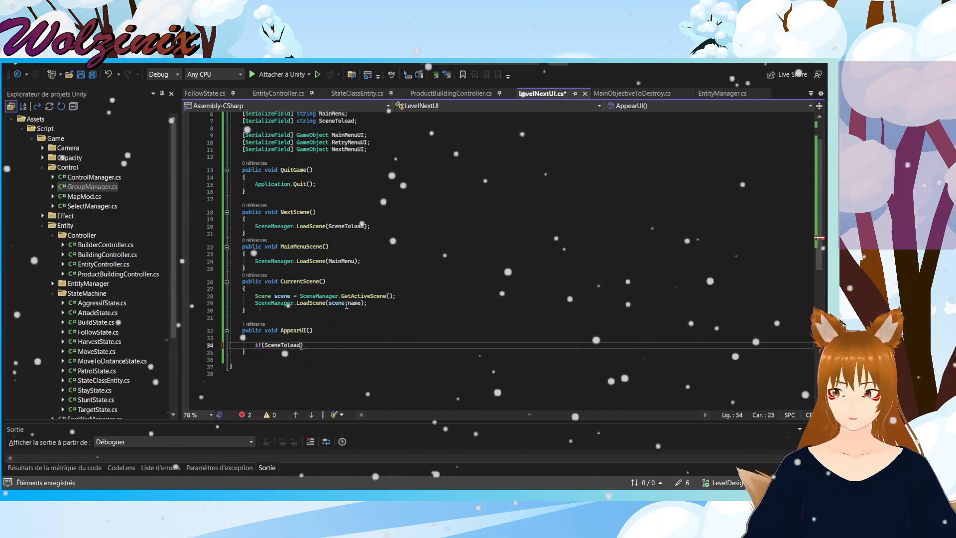
{"action": "key", "text": "End"}
{"action": "key", "text": "Return"}
{"action": "type", "text": "{"}
{"action": "key", "text": "Return"}
{"action": "key", "text": "ctrl+s"}
{"action": "scroll", "coordinate": [347, 308], "scroll_direction": "up", "scroll_amount": 2}
{"action": "scroll", "coordinate": [346, 305], "scroll_direction": "down", "scroll_amount": 2}
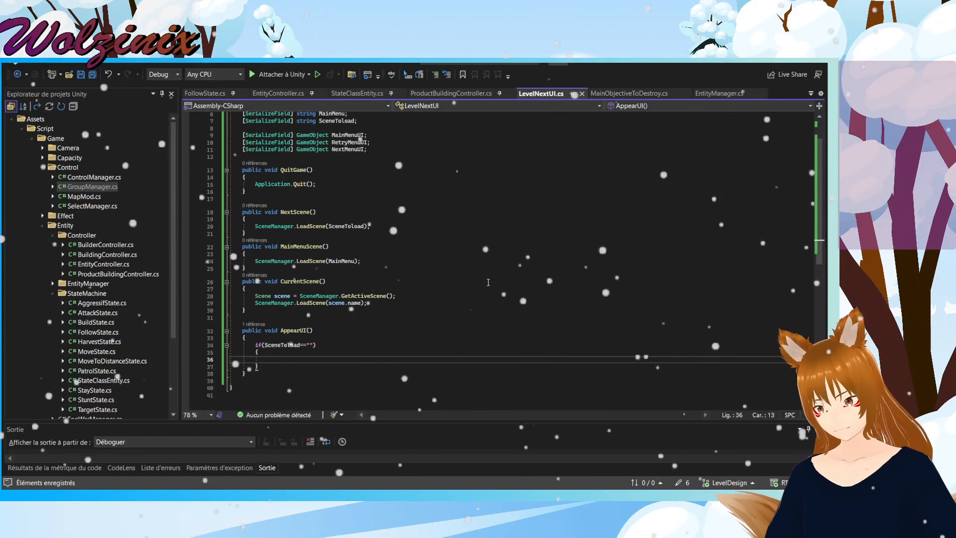
Step: Write the statement MainMenuUI.gameObject.activeSelf = this; inside the new if block
{"action": "scroll", "coordinate": [488, 282], "scroll_direction": "up", "scroll_amount": 1}
{"action": "left_click", "coordinate": [346, 156]}
{"action": "double_click", "coordinate": [347, 156]}
{"action": "scroll", "coordinate": [373, 309], "scroll_direction": "down", "scroll_amount": 3}
{"action": "left_click", "coordinate": [450, 316]}
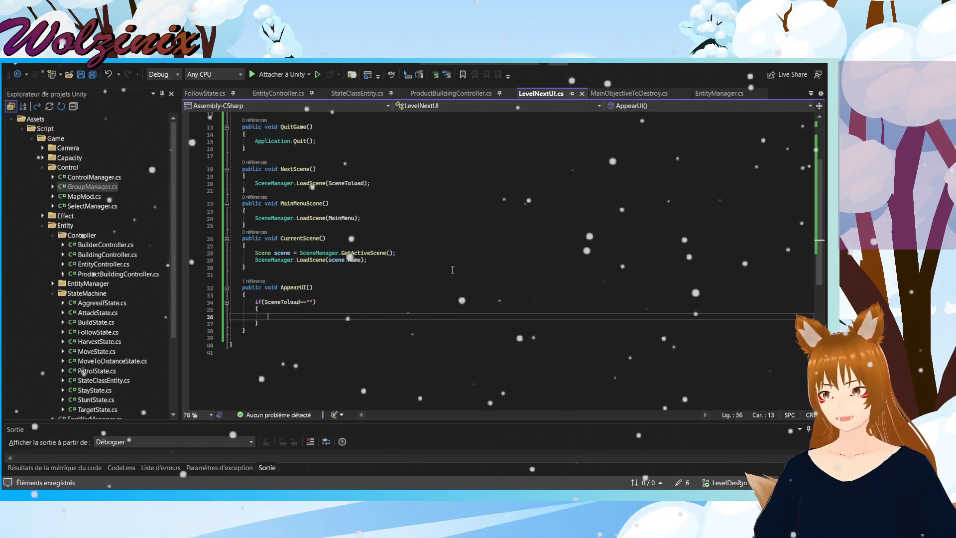
{"action": "type", "text": "MainMenuUI.gameObject."}
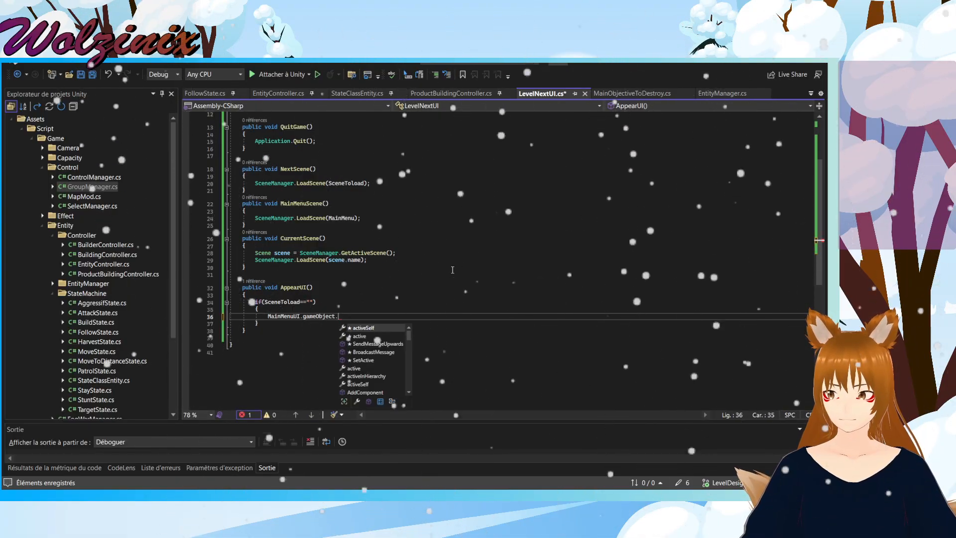
{"action": "type", "text": "activeSelf"}
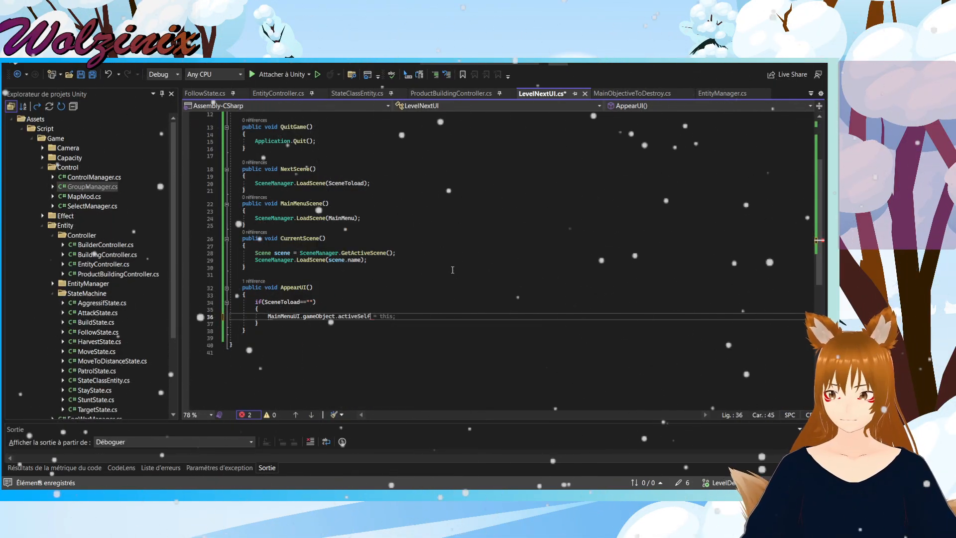
{"action": "key", "text": "BackSpace"}
{"action": "key", "text": "BackSpace"}
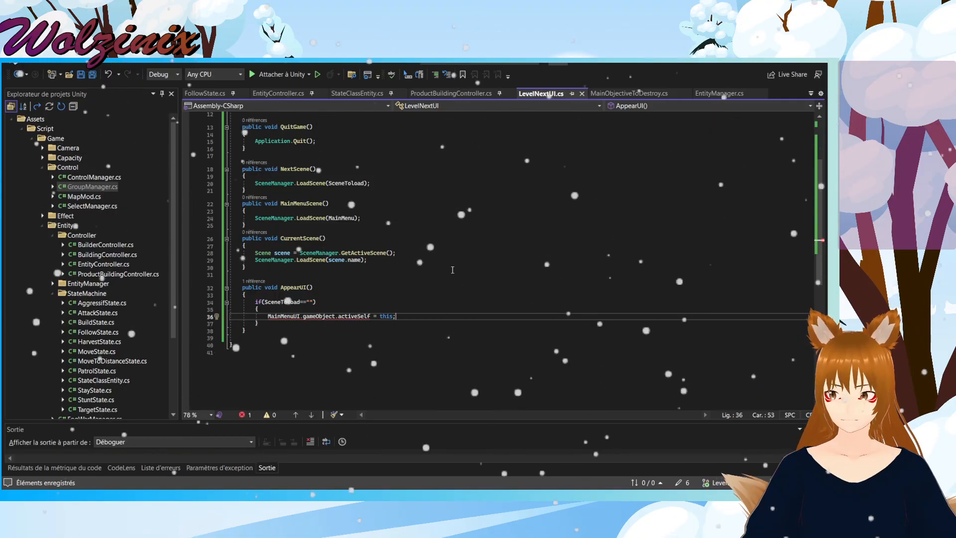
Step: Change the statement in the if block to MainMenuUI.gameObject.active =true;
{"action": "key", "text": "BackSpace"}
{"action": "key", "text": "BackSpace"}
{"action": "key", "text": "BackSpace"}
{"action": "key", "text": "BackSpace"}
{"action": "key", "text": "BackSpace"}
{"action": "key", "text": "BackSpace"}
{"action": "key", "text": "BackSpace"}
{"action": "key", "text": "BackSpace"}
{"action": "key", "text": "BackSpace"}
{"action": "key", "text": "BackSpace"}
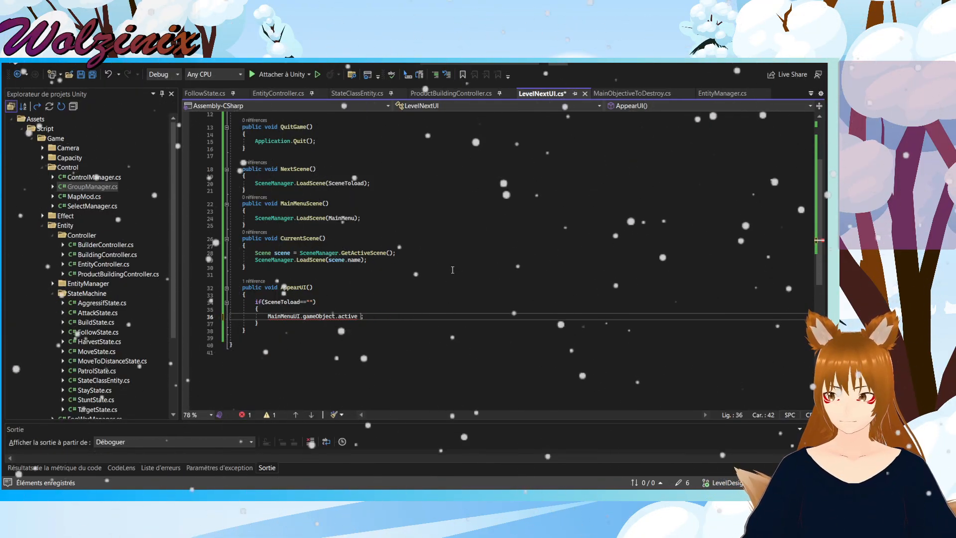
{"action": "type", "text": "=true"}
{"action": "key", "text": "Escape"}
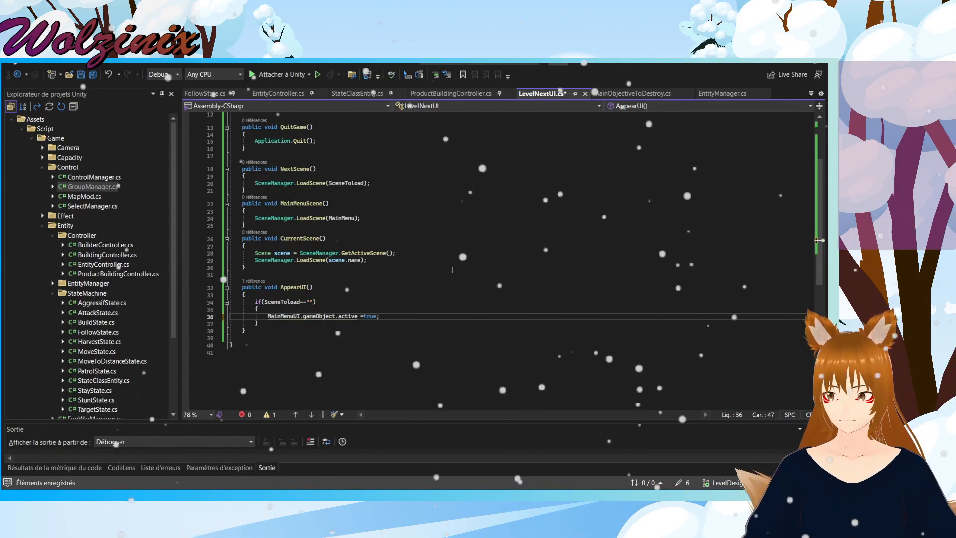
Step: Remove gameObject from the statement in the if block so it reads MainMenuUI.active =true;
{"action": "double_click", "coordinate": [339, 316]}
{"action": "key", "text": "Left"}
{"action": "key", "text": "BackSpace"}
{"action": "key", "text": "BackSpace"}
{"action": "key", "text": "BackSpace"}
{"action": "key", "text": "BackSpace"}
{"action": "key", "text": "BackSpace"}
{"action": "key", "text": "BackSpace"}
{"action": "key", "text": "BackSpace"}
{"action": "key", "text": "BackSpace"}
{"action": "key", "text": "BackSpace"}
{"action": "key", "text": "BackSpace"}
{"action": "key", "text": "BackSpace"}
{"action": "key", "text": "BackSpace"}
{"action": "type", "text": "."}
{"action": "key", "text": "Escape"}
{"action": "key", "text": "Up"}
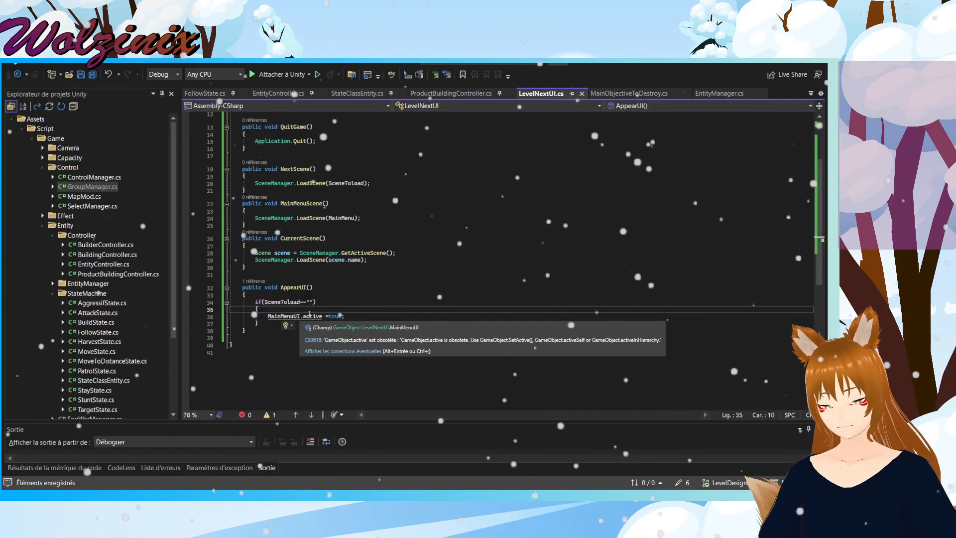
Step: Check the quick fixes for the obsolete active property, and replace the assignment with MainMenuUI.SetActive(true);
{"action": "right_click", "coordinate": [309, 316]}
{"action": "left_click", "coordinate": [347, 173]}
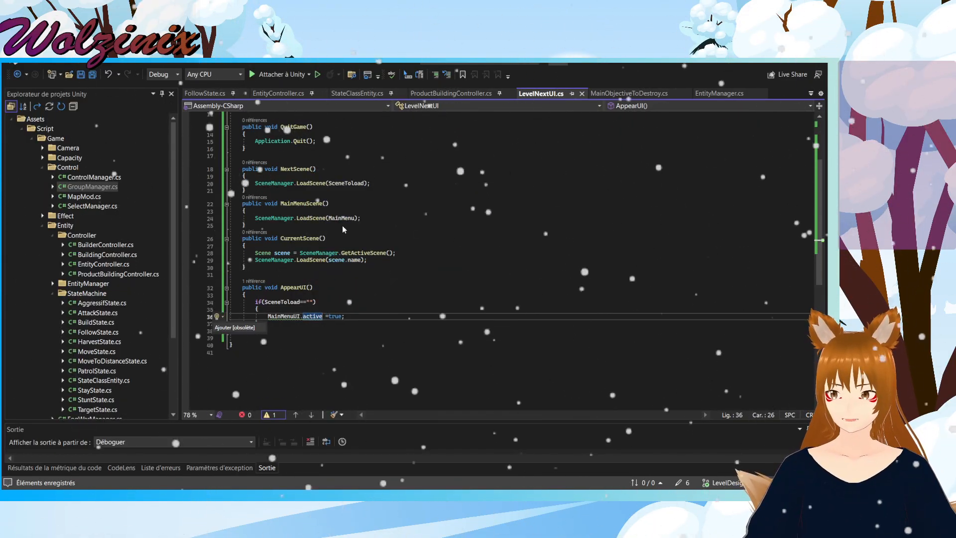
{"action": "mouse_move", "coordinate": [304, 327]}
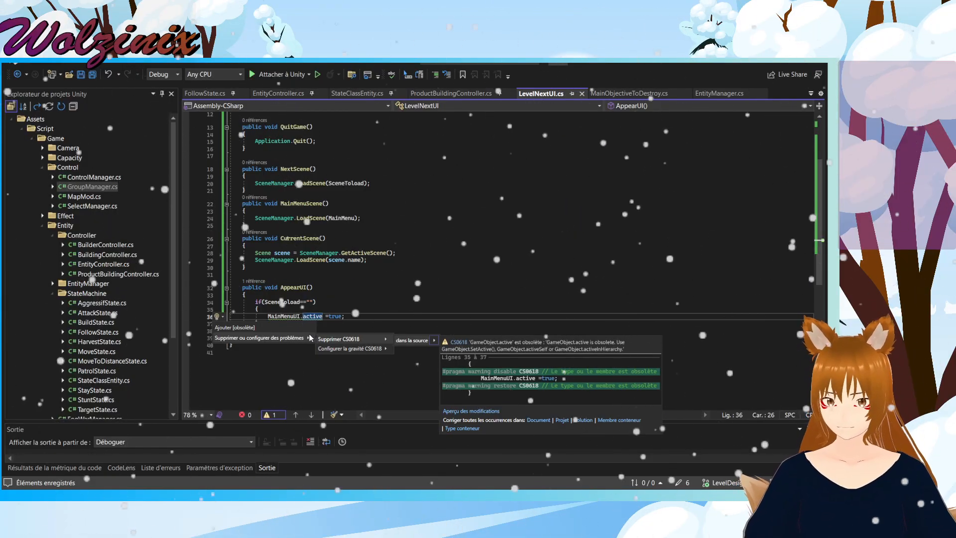
{"action": "double_click", "coordinate": [316, 316]}
{"action": "type", "text": "activ"}
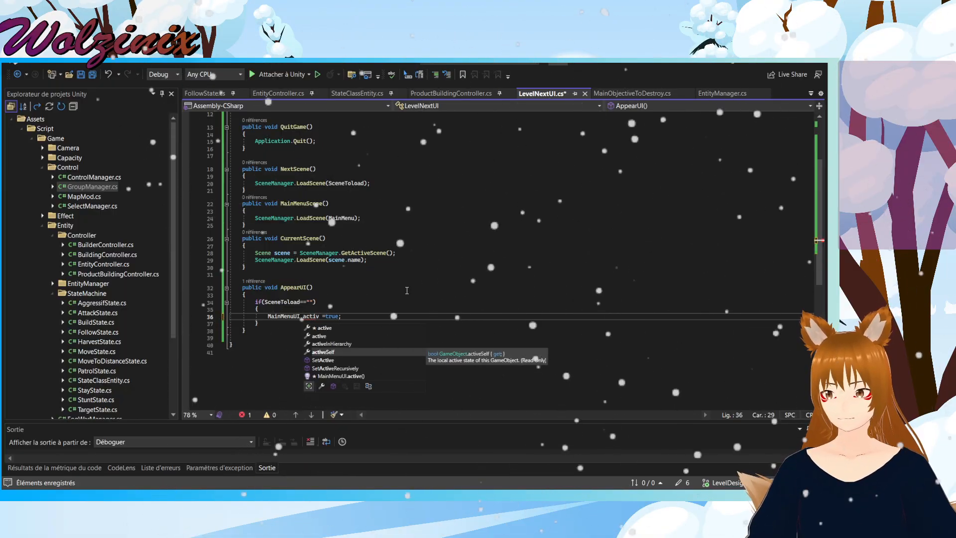
{"action": "key", "text": "Down"}
{"action": "type", "text": "("}
{"action": "type", "text": "true"}
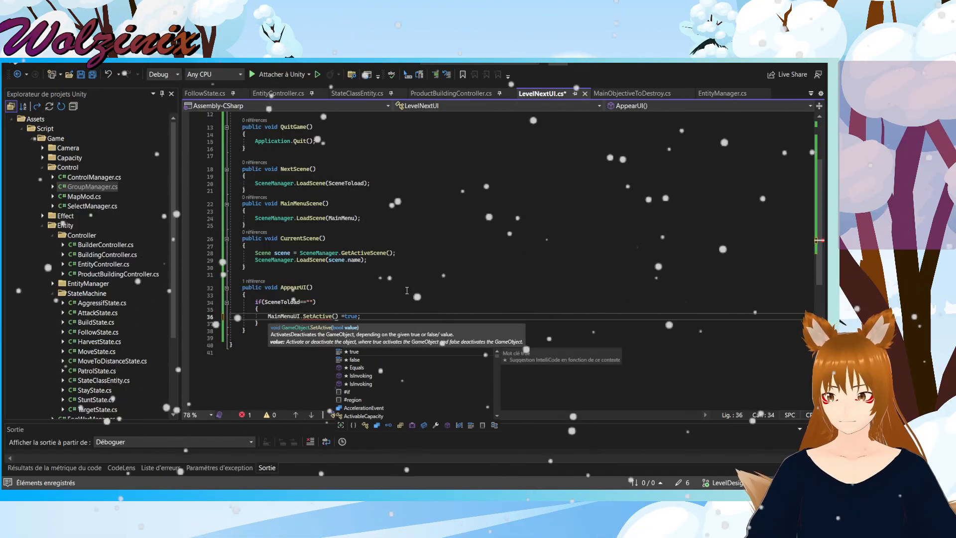
{"action": "key", "text": "Right"}
{"action": "key", "text": "BackSpace"}
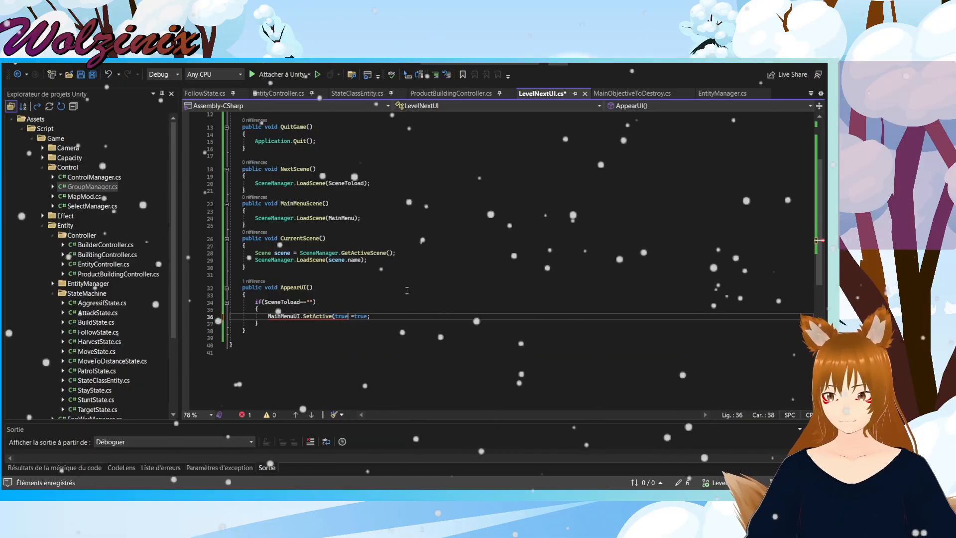
{"action": "type", "text": ")"}
{"action": "key", "text": "Delete"}
{"action": "key", "text": "Delete"}
{"action": "key", "text": "Delete"}
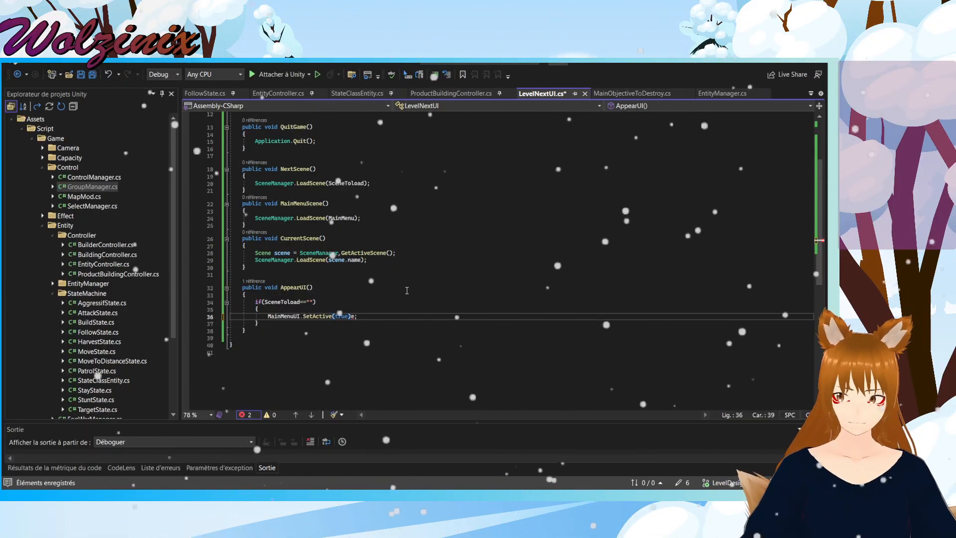
Step: Add an else if () block with an empty condition and empty braces below the if block in AppearUI, and save the file
{"action": "key", "text": "Down"}
{"action": "key", "text": "Return"}
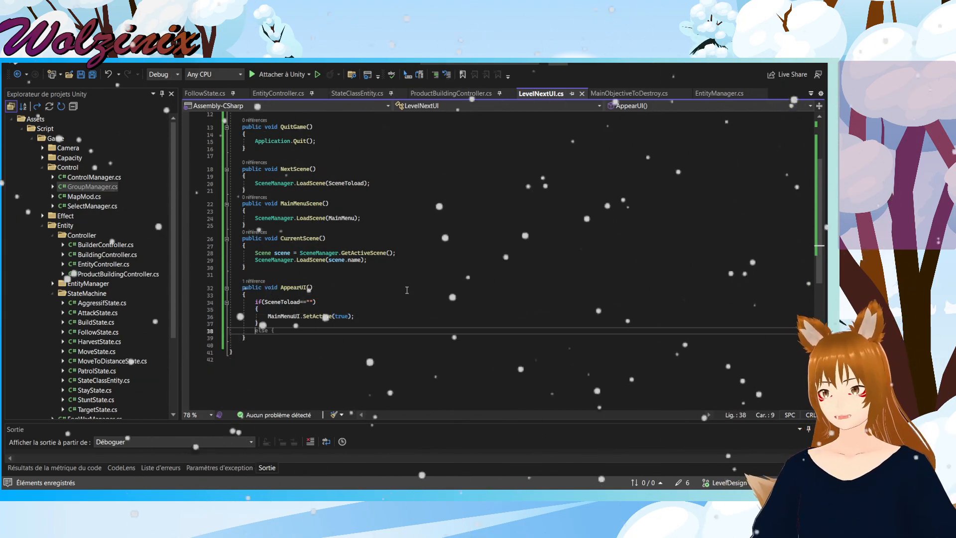
{"action": "type", "text": "elif()"}
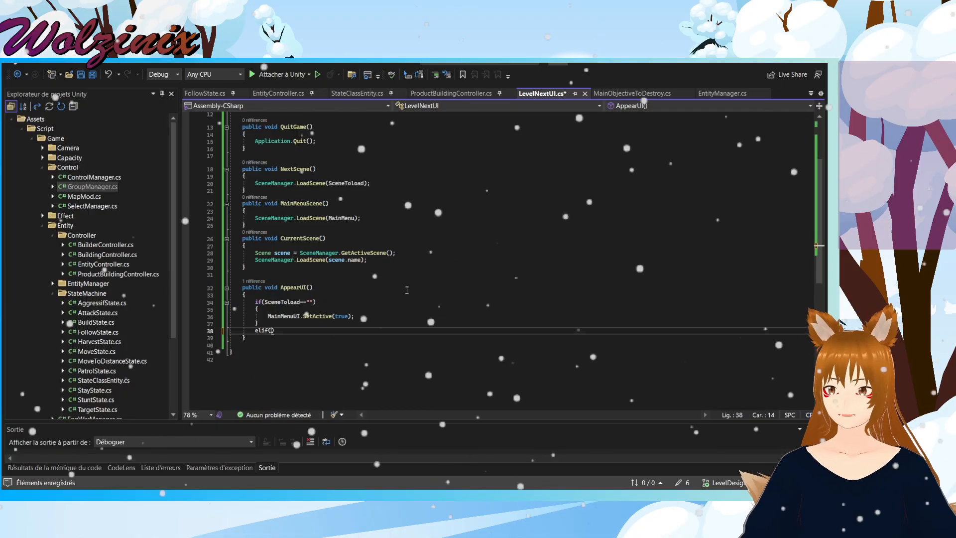
{"action": "key", "text": "Return"}
{"action": "key", "text": "BackSpace"}
{"action": "key", "text": "BackSpace"}
{"action": "key", "text": "BackSpace"}
{"action": "key", "text": "BackSpace"}
{"action": "key", "text": "BackSpace"}
{"action": "key", "text": "BackSpace"}
{"action": "type", "text": "lse if ("}
{"action": "key", "text": "Return"}
{"action": "type", "text": "{"}
{"action": "key", "text": "Return"}
{"action": "key", "text": "ctrl+s"}
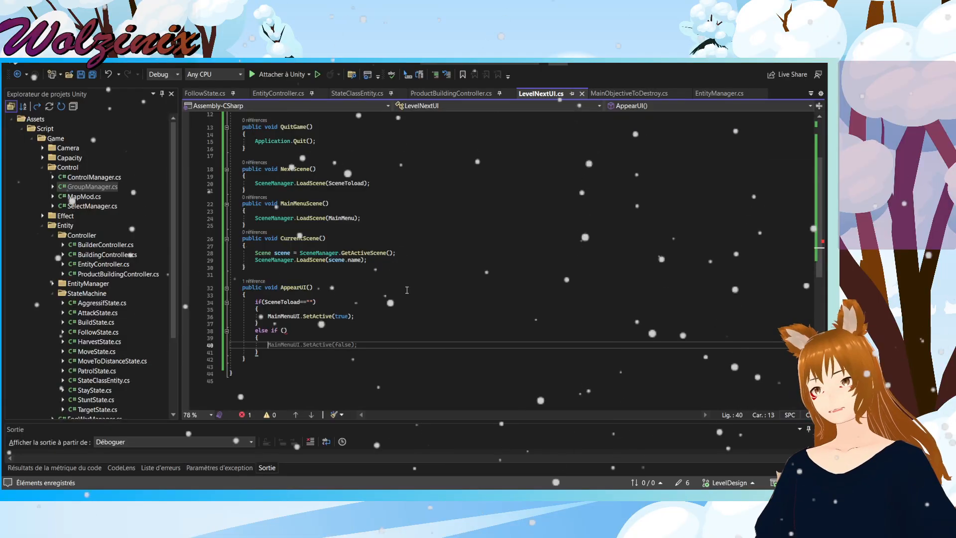
Step: Declare a public int choice = 0; field below the NextMenuUI field in LevelNextUI.cs, and save the file
{"action": "scroll", "coordinate": [407, 290], "scroll_direction": "up", "scroll_amount": 3}
{"action": "scroll", "coordinate": [398, 249], "scroll_direction": "up", "scroll_amount": 1}
{"action": "left_click", "coordinate": [401, 191]}
{"action": "scroll", "coordinate": [401, 190], "scroll_direction": "down", "scroll_amount": 4}
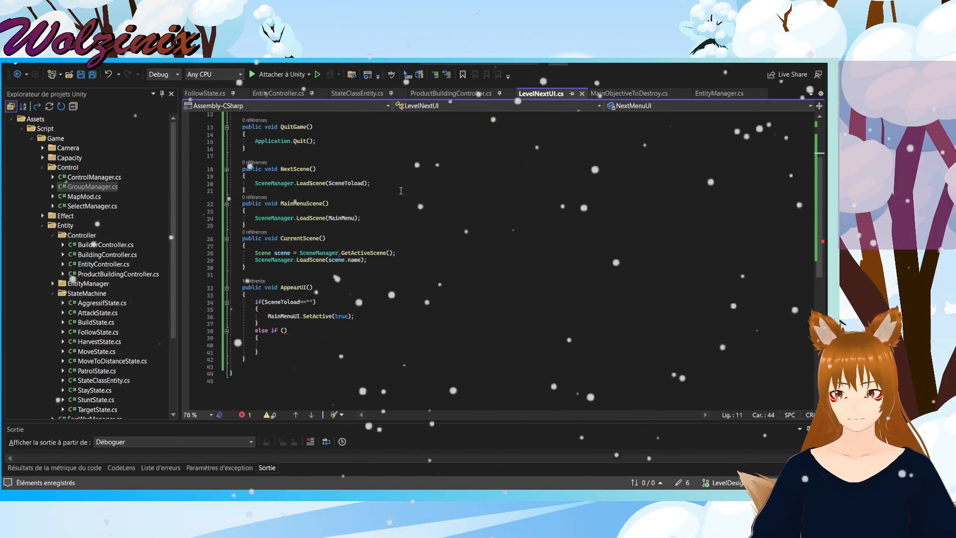
{"action": "scroll", "coordinate": [401, 190], "scroll_direction": "up", "scroll_amount": 4}
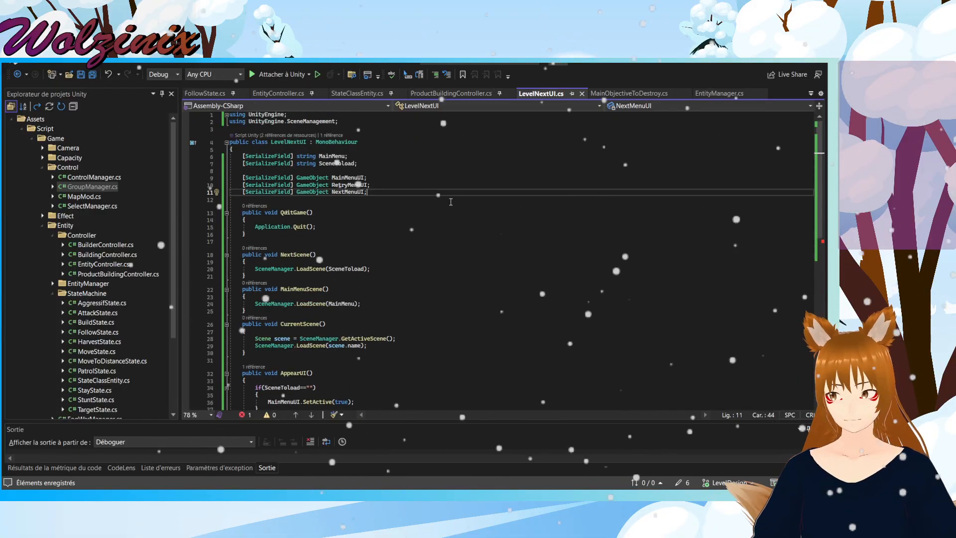
{"action": "key", "text": "Return"}
{"action": "type", "text": "int "}
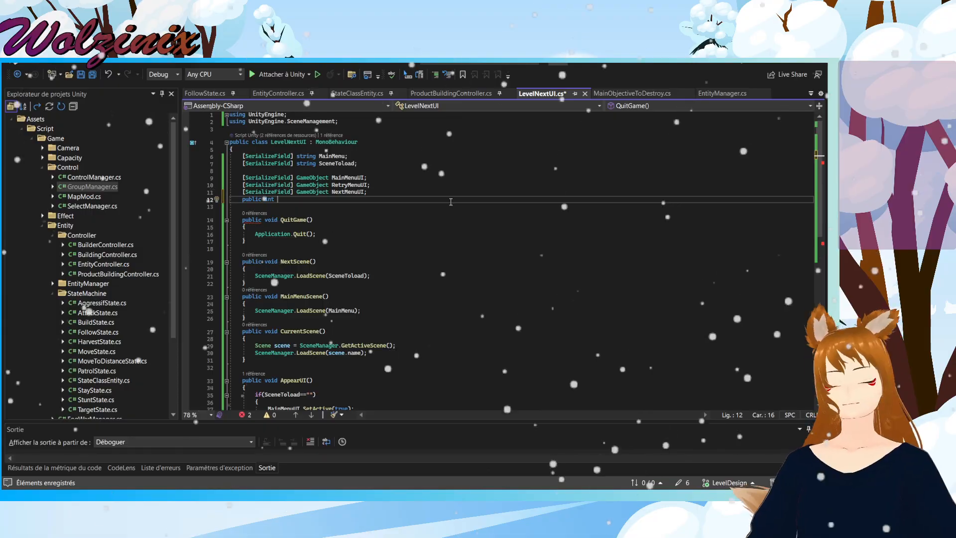
{"action": "type", "text": "choice = 0;"}
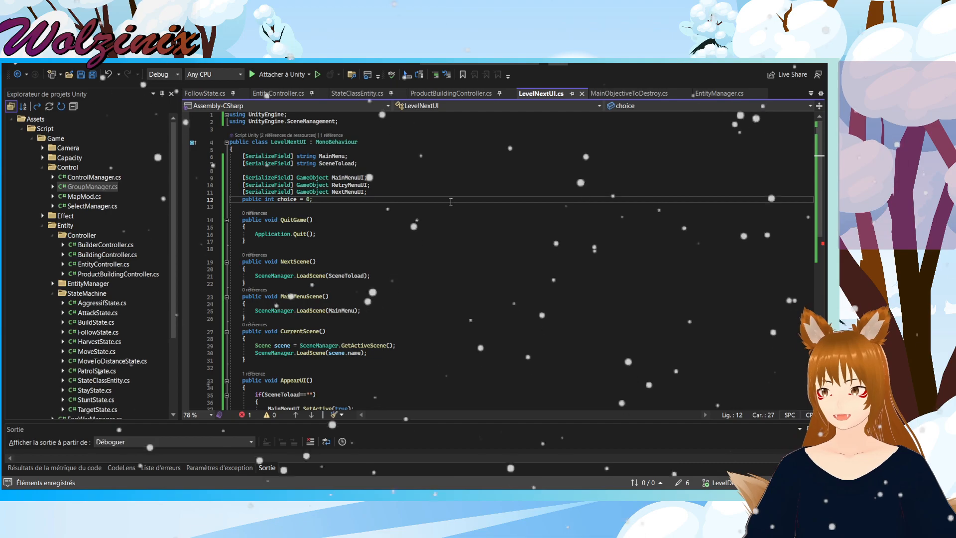
Step: Fill the empty else if condition in AppearUI with choice == 1
{"action": "scroll", "coordinate": [443, 194], "scroll_direction": "down", "scroll_amount": 3}
{"action": "left_click", "coordinate": [284, 359]}
{"action": "type", "text": "choice"}
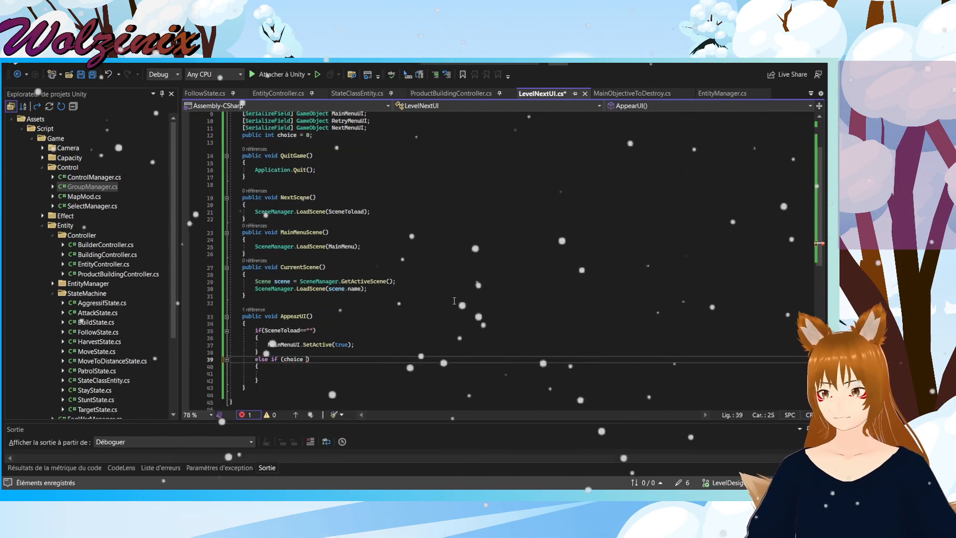
Step: Add an else block with empty braces below the else if block in AppearUI, and save the file
{"action": "key", "text": "Down"}
{"action": "key", "text": "Down"}
{"action": "key", "text": "Down"}
{"action": "key", "text": "Return"}
{"action": "type", "text": "els"}
{"action": "key", "text": "Tab"}
{"action": "key", "text": "Return"}
{"action": "type", "text": "{"}
{"action": "key", "text": "Return"}
{"action": "key", "text": "ctrl+s"}
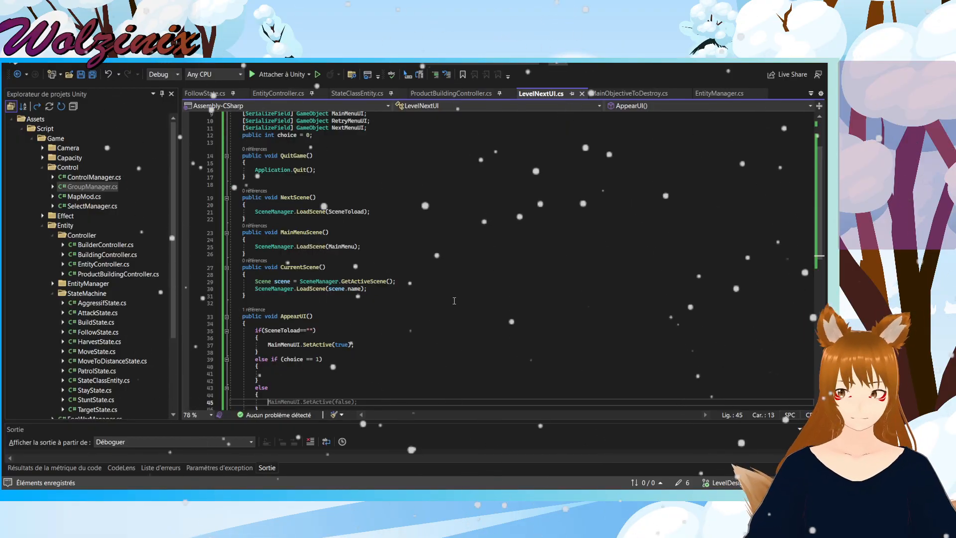
Step: Activate the next-level menu in the else block of AppearUI with NextMenuUI.SetActive(true);
{"action": "scroll", "coordinate": [341, 359], "scroll_direction": "down", "scroll_amount": 1}
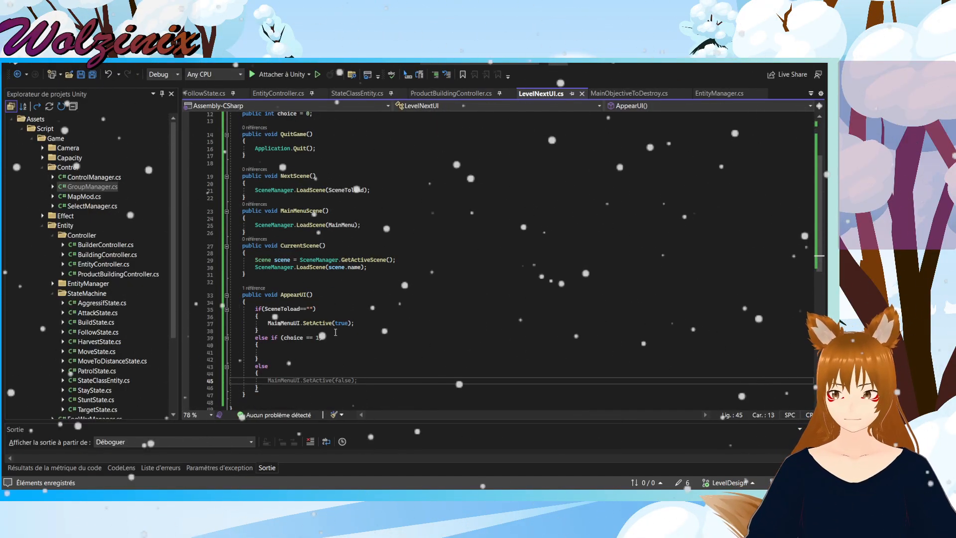
{"action": "scroll", "coordinate": [335, 332], "scroll_direction": "up", "scroll_amount": 4}
{"action": "left_click", "coordinate": [360, 192]}
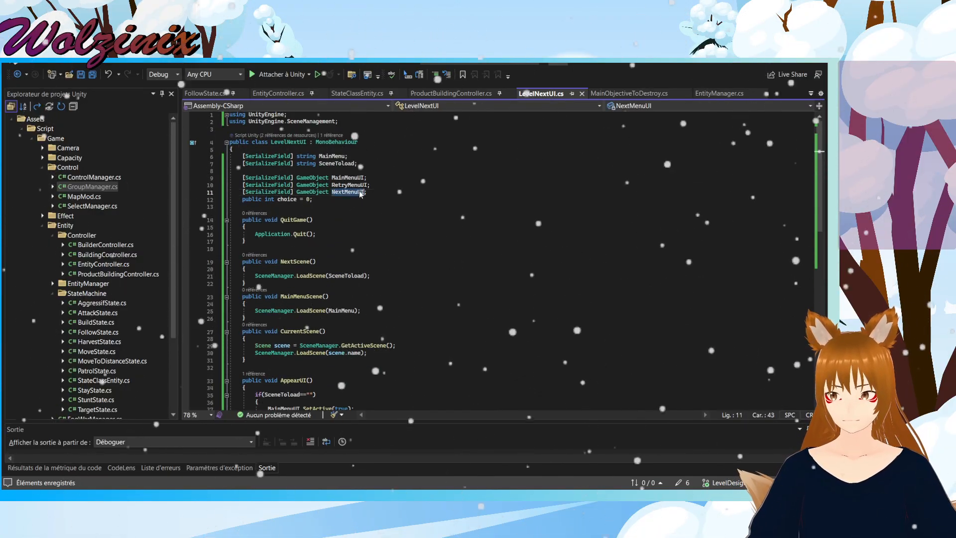
{"action": "scroll", "coordinate": [362, 320], "scroll_direction": "down", "scroll_amount": 4}
{"action": "left_click", "coordinate": [291, 360]}
{"action": "type", "text": "NextMenuUI"}
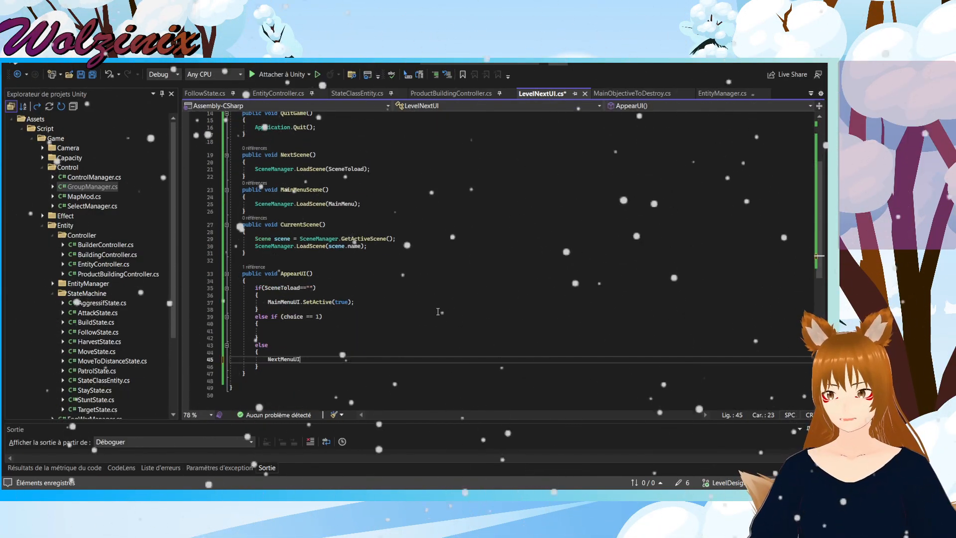
{"action": "type", "text": ".Set"}
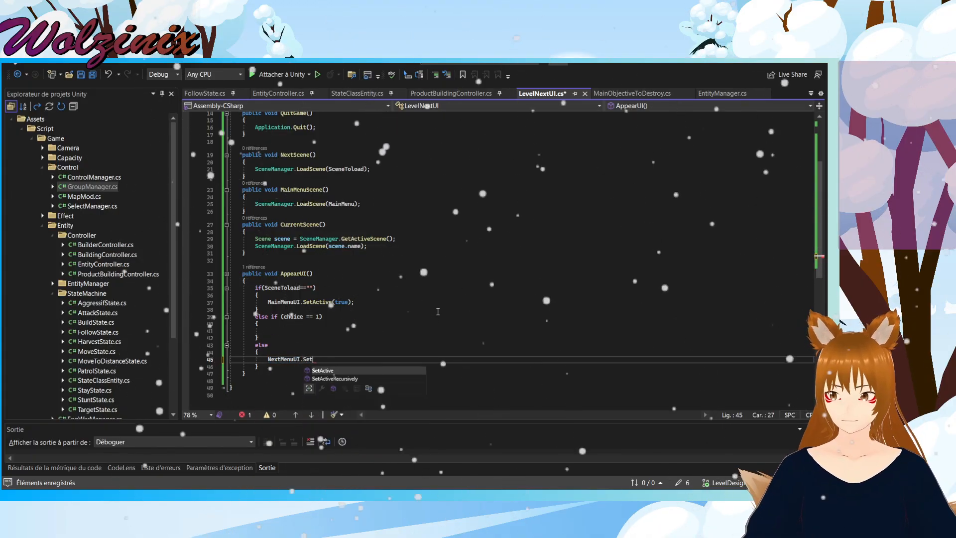
{"action": "type", "text": "Active(true);"}
Step: Activate the retry menu in the else if block of AppearUI with RetryMenuUI.SetActive(true);, and save the file
{"action": "key", "text": "Up"}
{"action": "key", "text": "Up"}
{"action": "key", "text": "Up"}
{"action": "key", "text": "Up"}
{"action": "scroll", "coordinate": [438, 311], "scroll_direction": "up", "scroll_amount": 5}
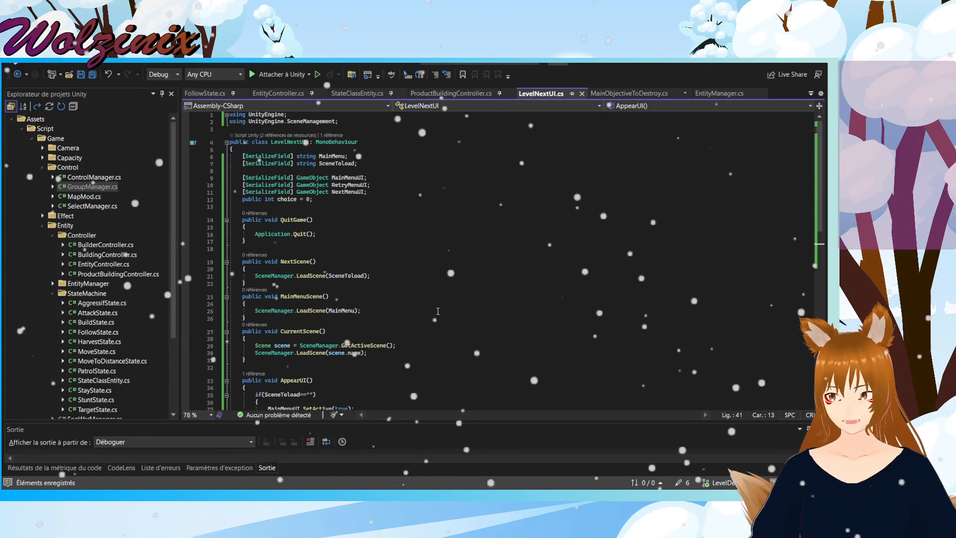
{"action": "scroll", "coordinate": [438, 311], "scroll_direction": "down", "scroll_amount": 5}
{"action": "type", "text": "RetryM"}
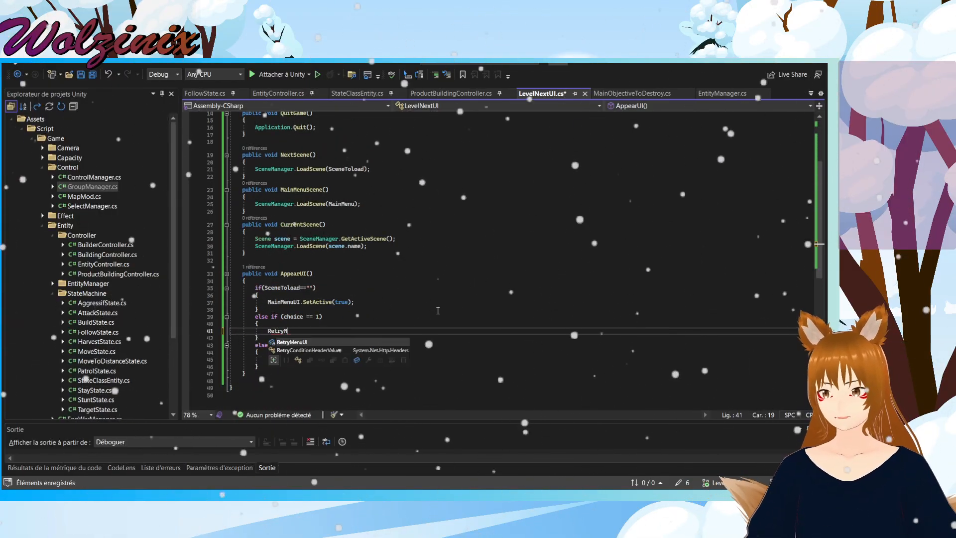
{"action": "type", "text": "enuUI"}
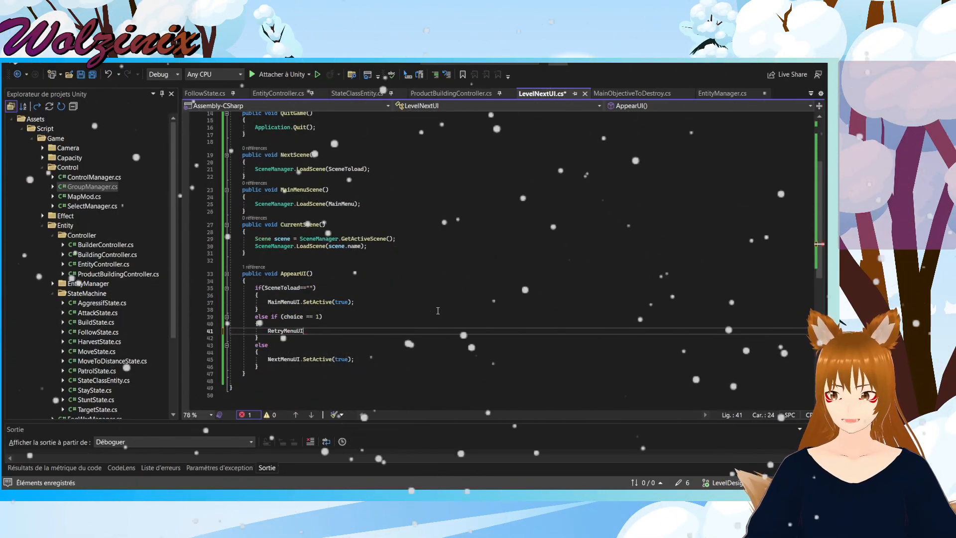
{"action": "type", "text": ".SetActive(t"}
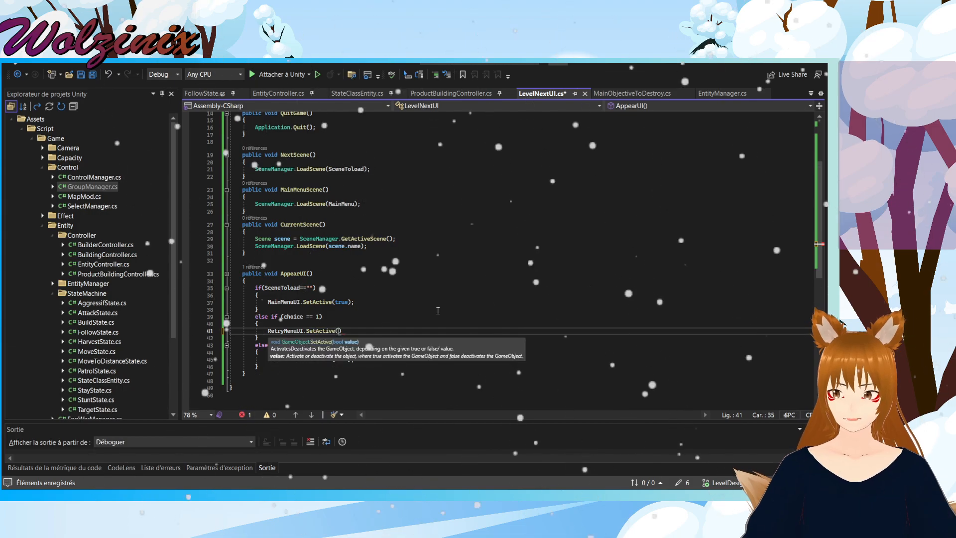
{"action": "type", "text": "rue);"}
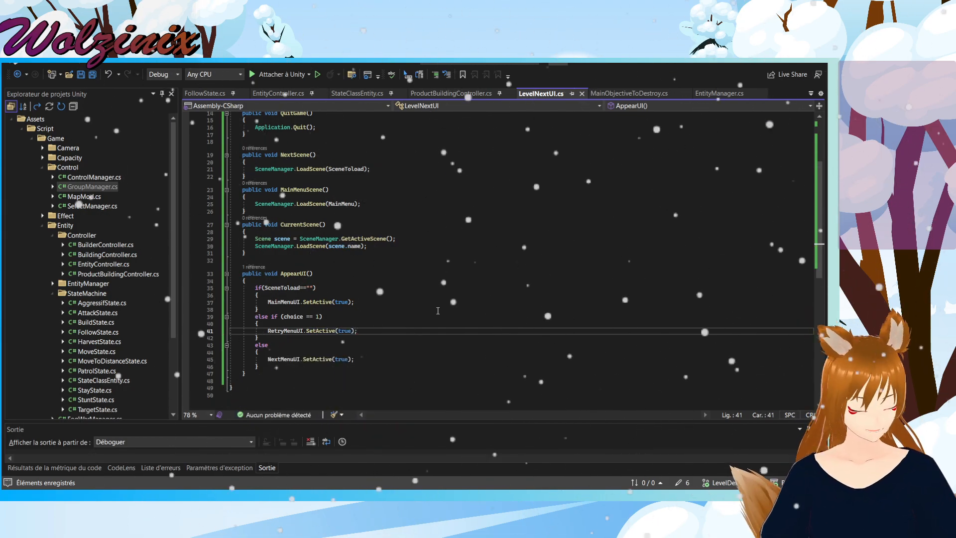
Step: Switch to Unity to let it load the saved script changes, and return to Visual Studio
{"action": "left_click", "coordinate": [437, 310]}
{"action": "key", "text": "alt+Tab"}
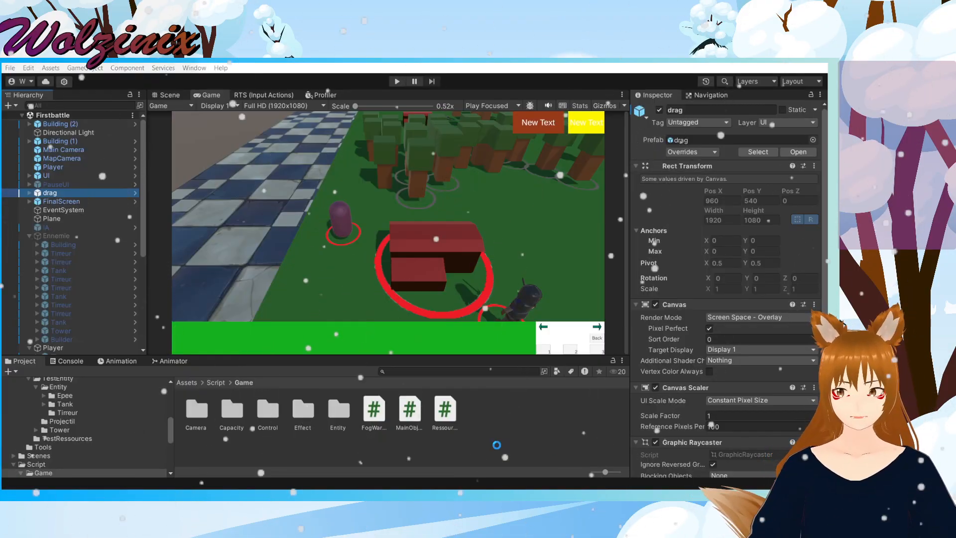
{"action": "key", "text": "alt+Tab"}
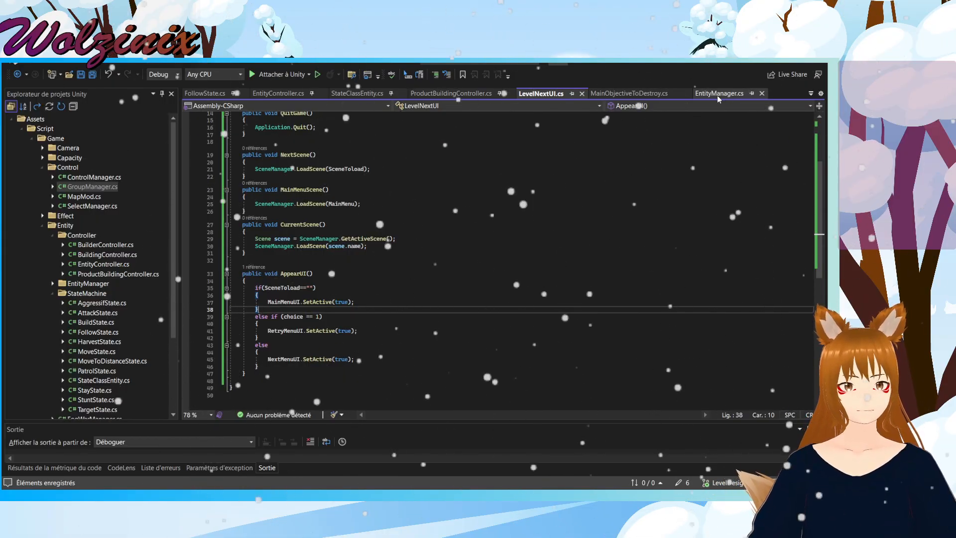
Step: Review the AppearUI call in MainObjectiveToDestroy.cs alongside the fields and AppearUI method in LevelNextUI.cs
{"action": "left_click", "coordinate": [629, 93]}
{"action": "left_click", "coordinate": [429, 197]}
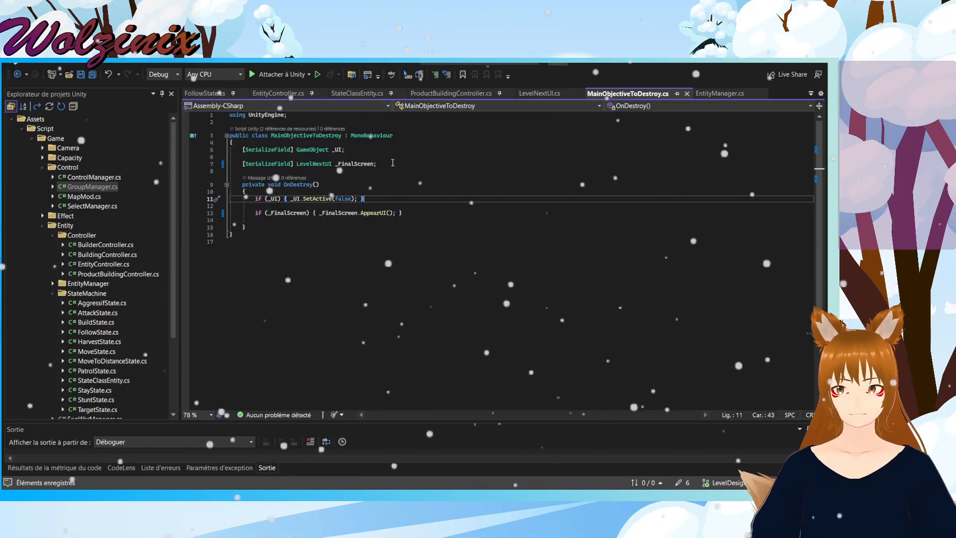
{"action": "left_click", "coordinate": [552, 94]}
{"action": "scroll", "coordinate": [407, 254], "scroll_direction": "up", "scroll_amount": 5}
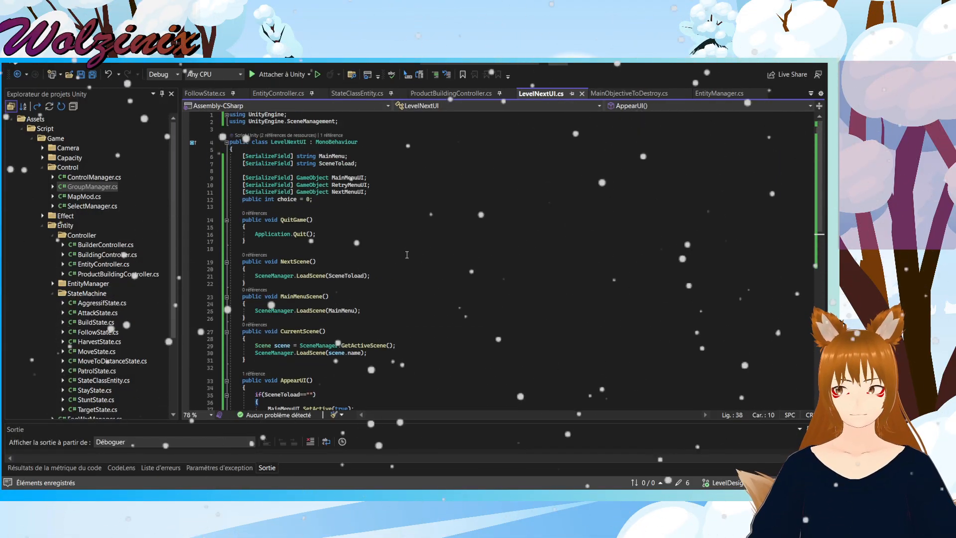
{"action": "scroll", "coordinate": [416, 248], "scroll_direction": "down", "scroll_amount": 6}
{"action": "left_click", "coordinate": [628, 93]}
{"action": "double_click", "coordinate": [338, 212]}
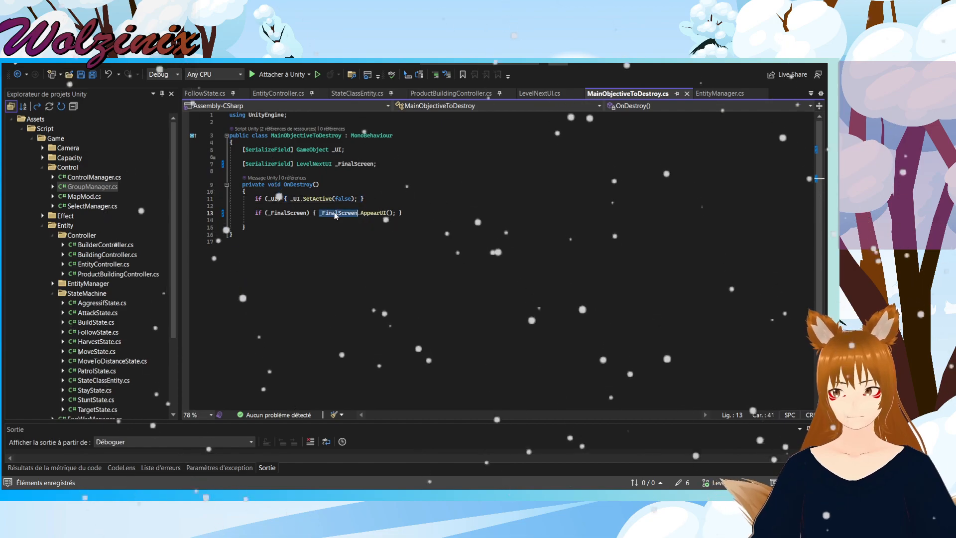
{"action": "left_click", "coordinate": [320, 213]}
{"action": "key", "text": "Return"}
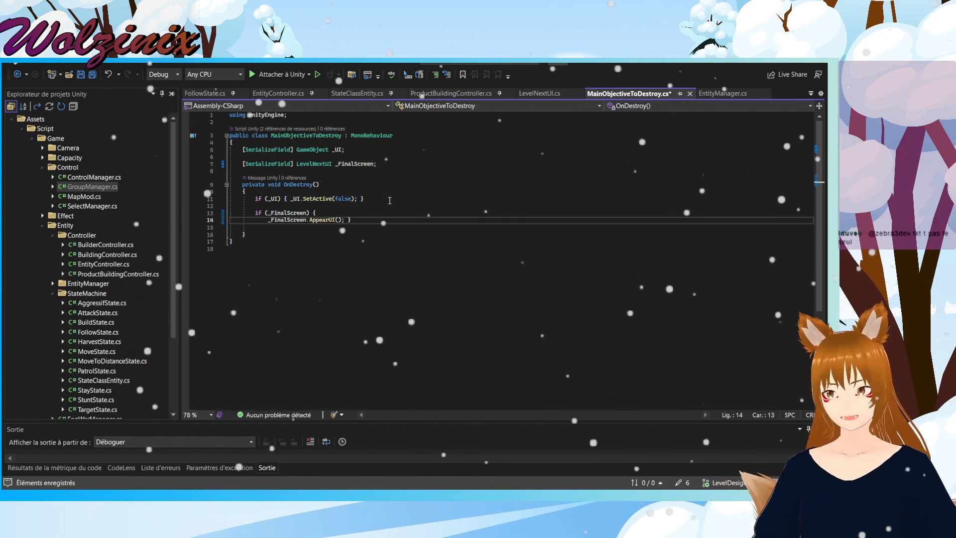
{"action": "left_click", "coordinate": [313, 213]}
{"action": "key", "text": "Return"}
{"action": "key", "text": "ctrl+z"}
{"action": "key", "text": "ctrl+z"}
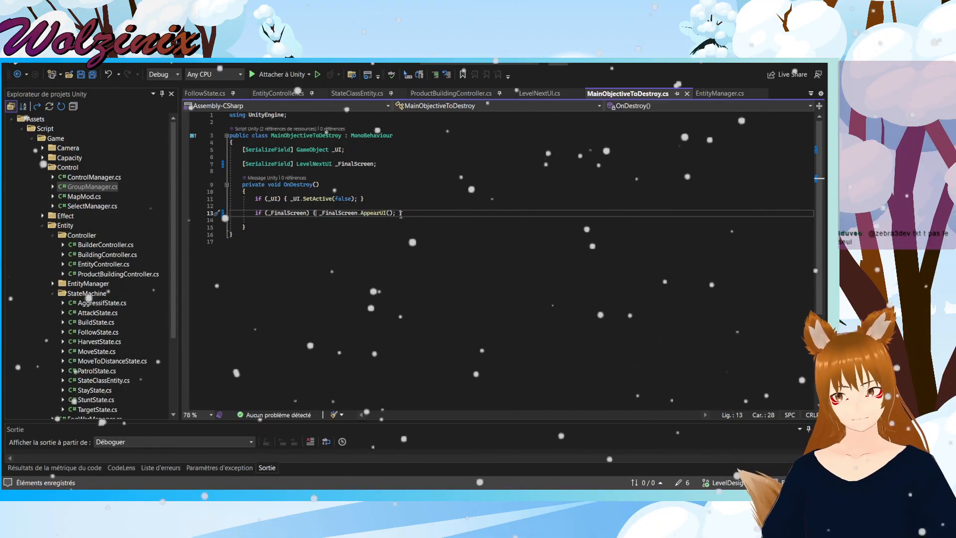
Step: Declare a public int number = 0; field below _FinalScreen in MainObjectiveToDestroy.cs, and save the file
{"action": "left_click", "coordinate": [393, 164]}
{"action": "key", "text": "Return"}
{"action": "type", "text": "public int"}
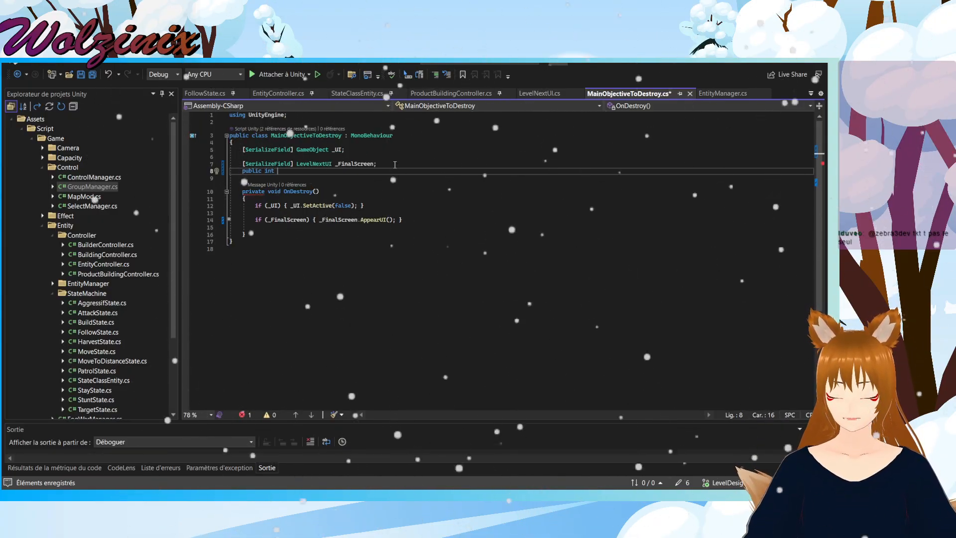
{"action": "type", "text": "number = 0;"}
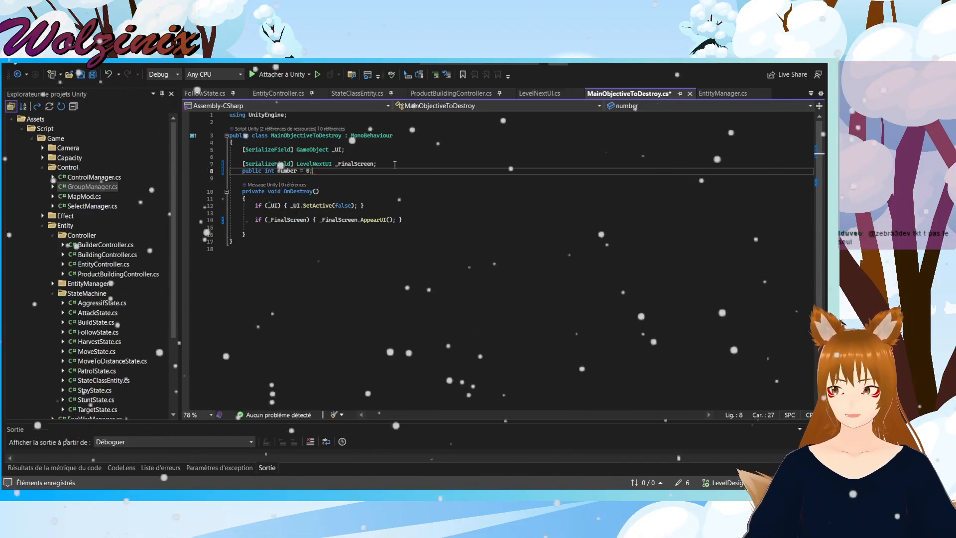
{"action": "left_click", "coordinate": [382, 219]}
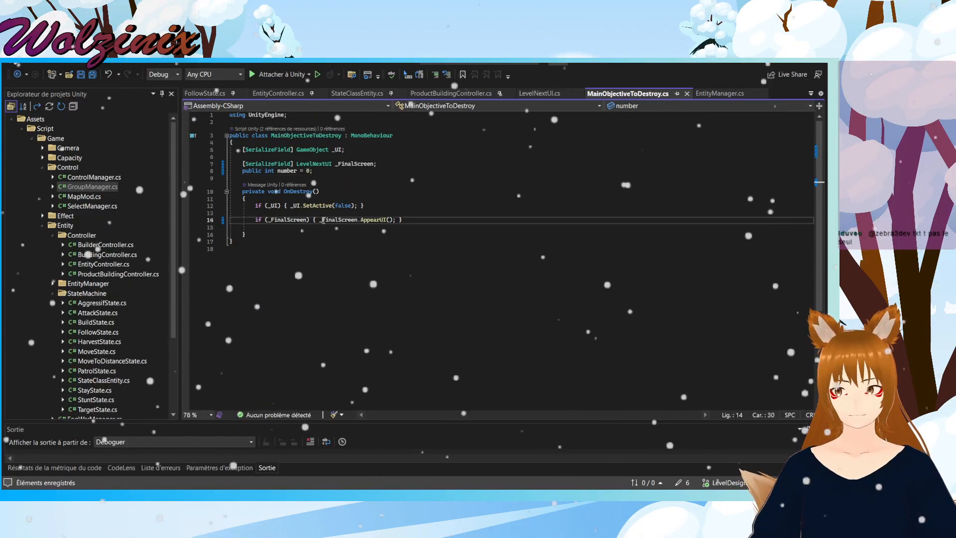
{"action": "left_click", "coordinate": [389, 220]}
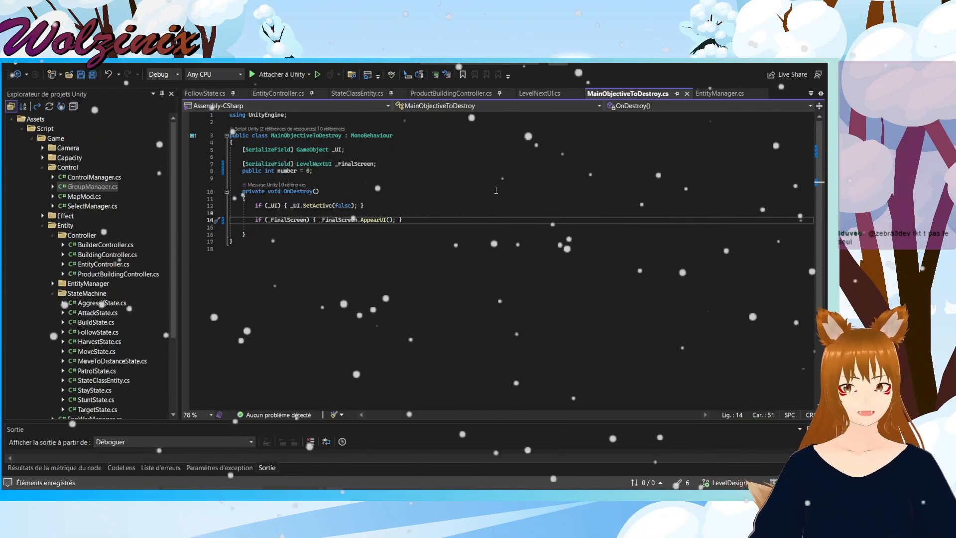
Step: Add an int choice parameter to the AppearUI method in LevelNextUI.cs, and save the file
{"action": "left_click", "coordinate": [559, 94]}
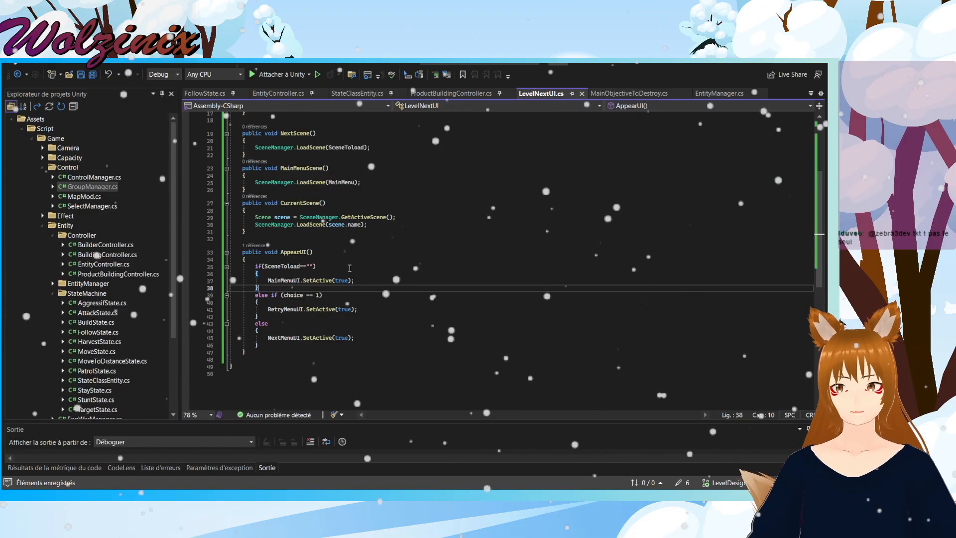
{"action": "scroll", "coordinate": [318, 255], "scroll_direction": "up", "scroll_amount": 5}
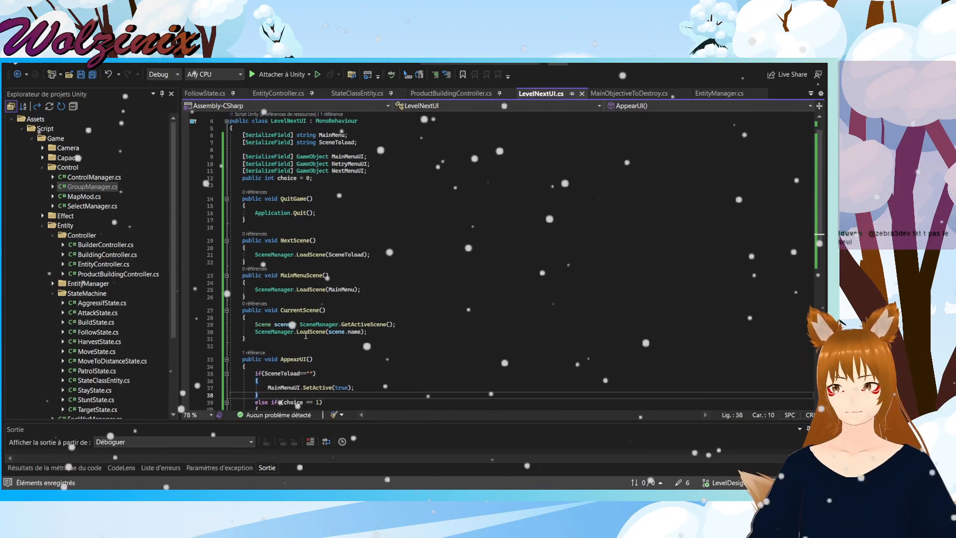
{"action": "left_click", "coordinate": [306, 359]}
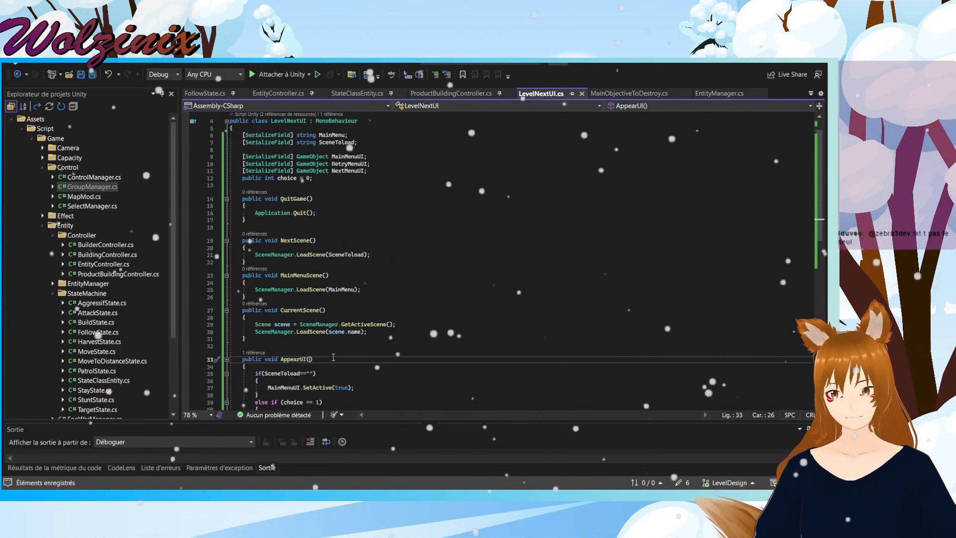
{"action": "type", "text": "int choice"}
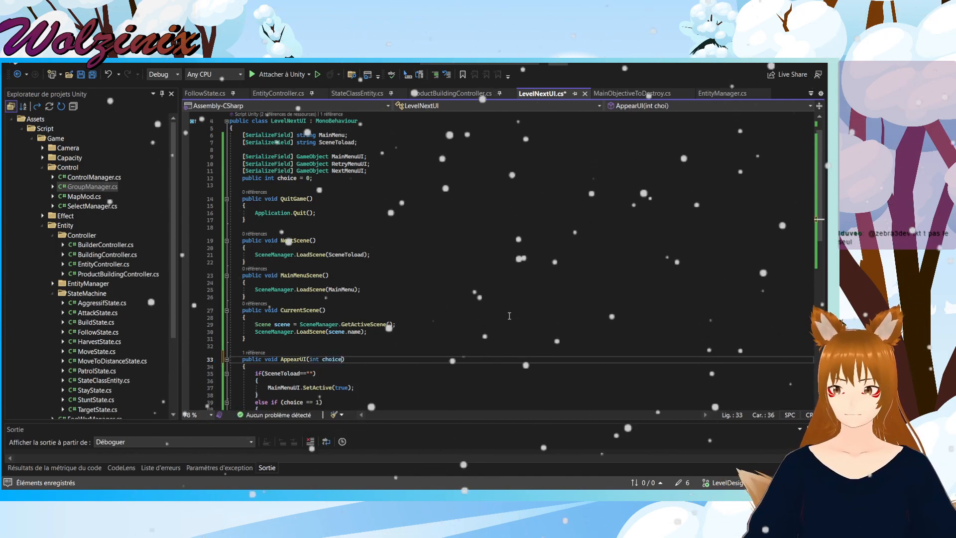
{"action": "key", "text": "ctrl+s"}
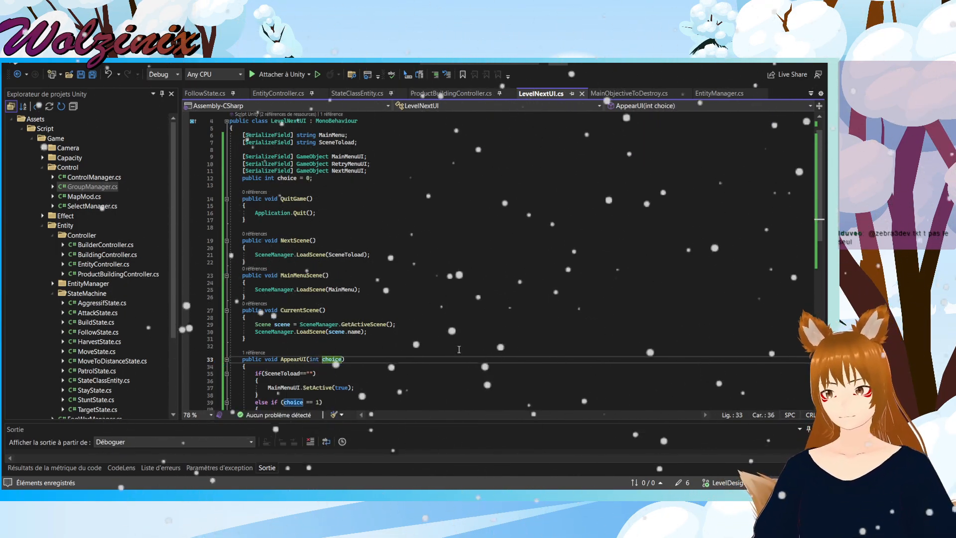
Step: Insert this.choice = choice; as the first statement of AppearUI, and save the file
{"action": "left_click", "coordinate": [351, 371]}
{"action": "left_click", "coordinate": [353, 369]}
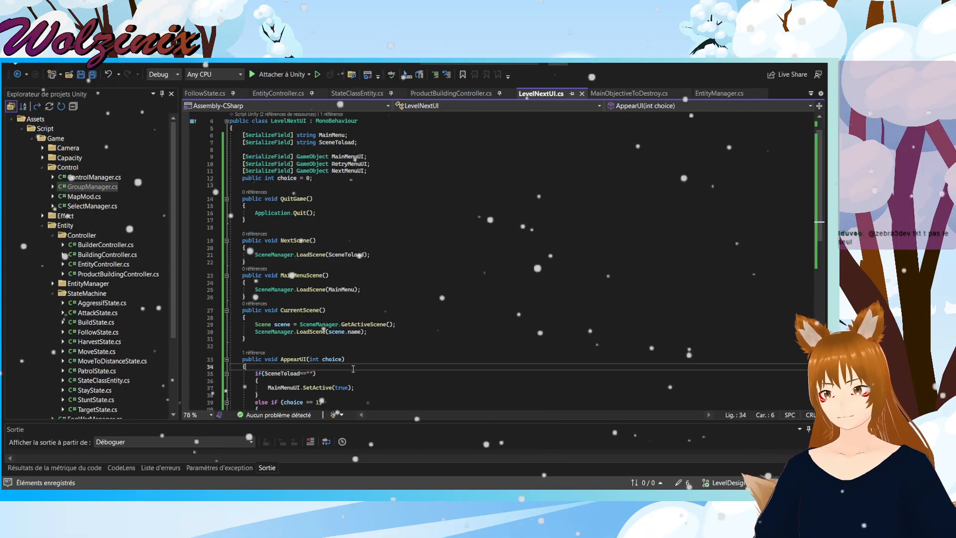
{"action": "key", "text": "Return"}
{"action": "key", "text": "ctrl+space"}
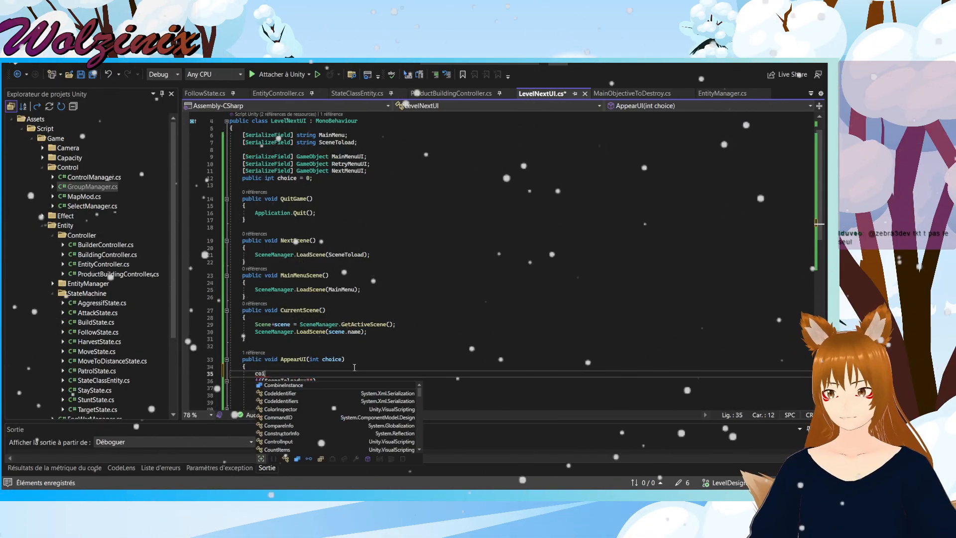
{"action": "type", "text": "this.cho"}
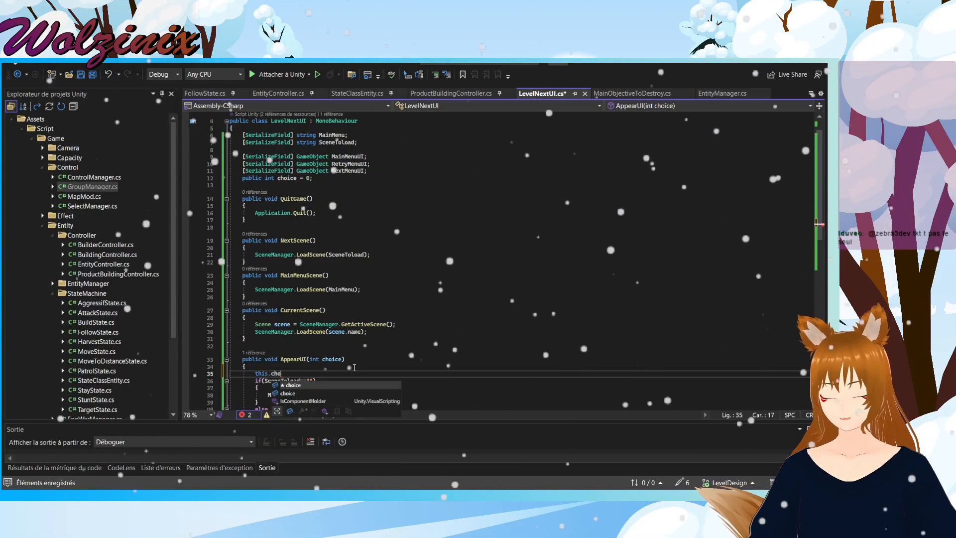
{"action": "type", "text": "ice = choice;"}
{"action": "key", "text": "ctrl+s"}
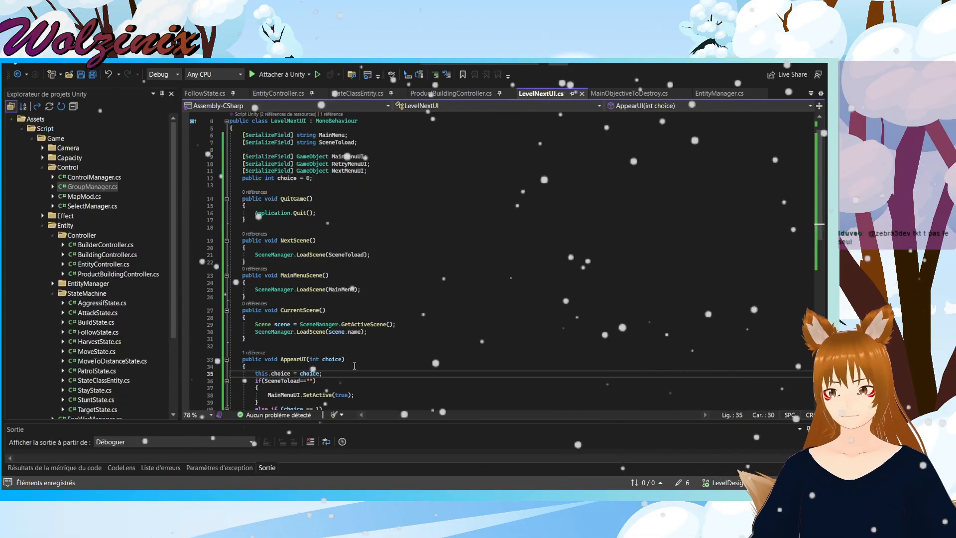
Step: Pass number as the argument of the AppearUI call in OnDestroy of MainObjectiveToDestroy.cs, and save the file
{"action": "left_click", "coordinate": [639, 92]}
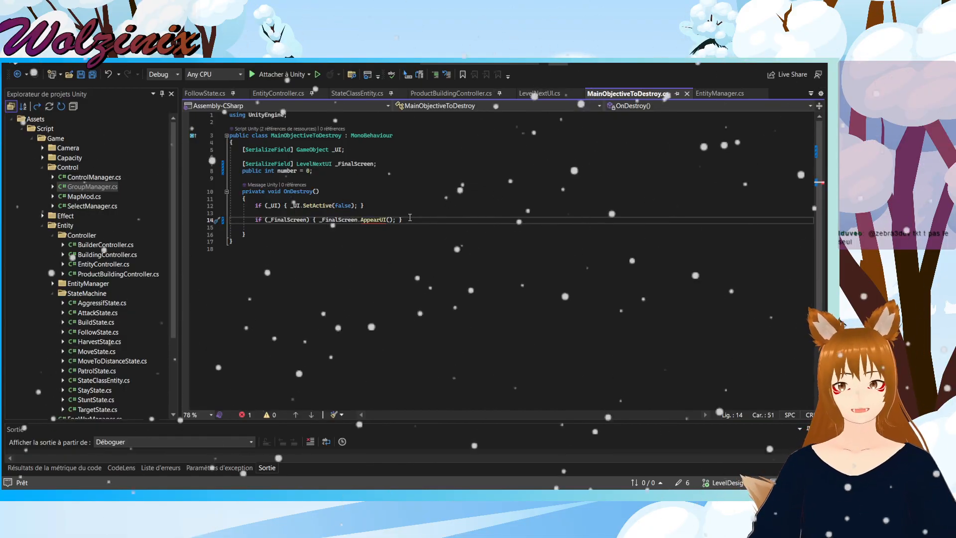
{"action": "key", "text": "ctrl+s"}
{"action": "double_click", "coordinate": [286, 171]}
{"action": "key", "text": "ctrl+c"}
{"action": "left_click", "coordinate": [388, 219]}
{"action": "key", "text": "ctrl+v"}
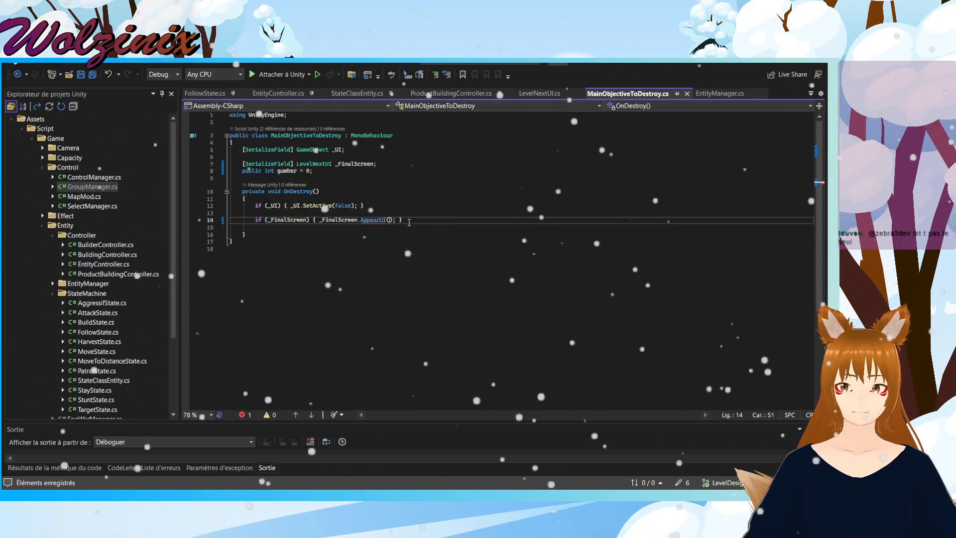
Step: Review the AppearUI branches in LevelNextUI.cs, and switch to the Unity editor
{"action": "left_click", "coordinate": [536, 94]}
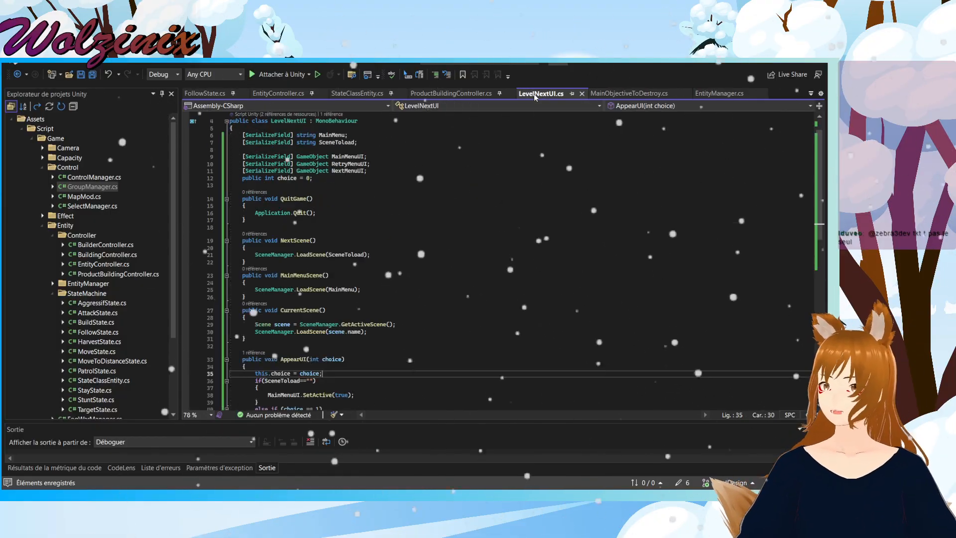
{"action": "scroll", "coordinate": [518, 211], "scroll_direction": "down", "scroll_amount": 8}
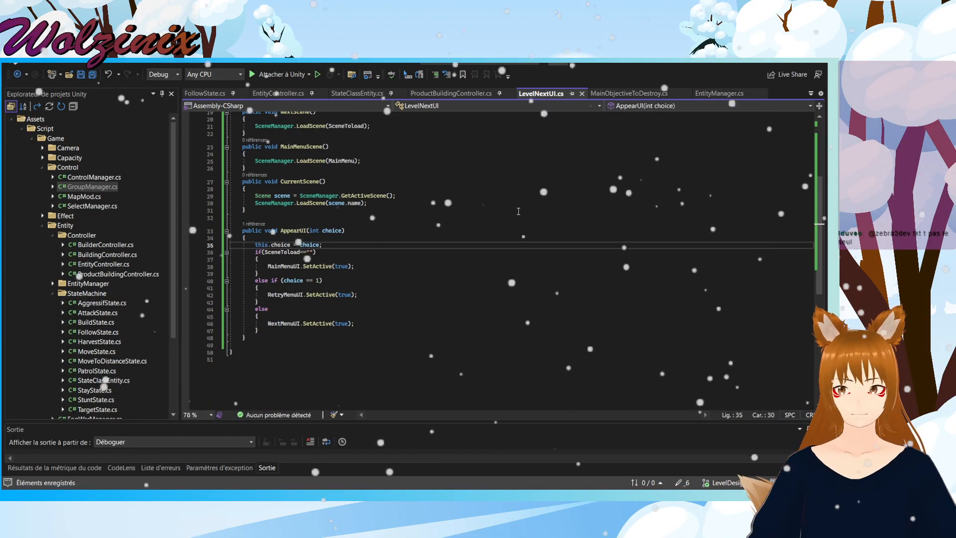
{"action": "key", "text": "alt+Tab"}
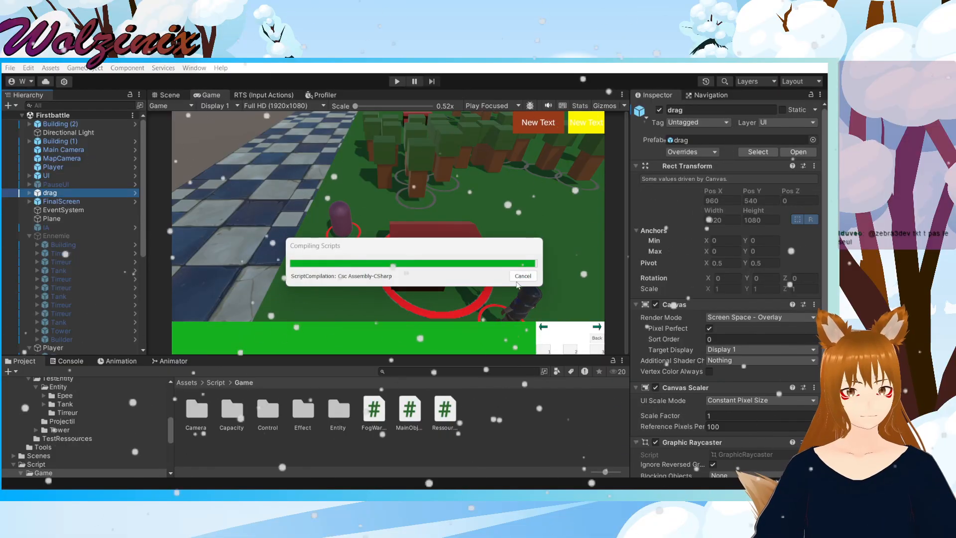
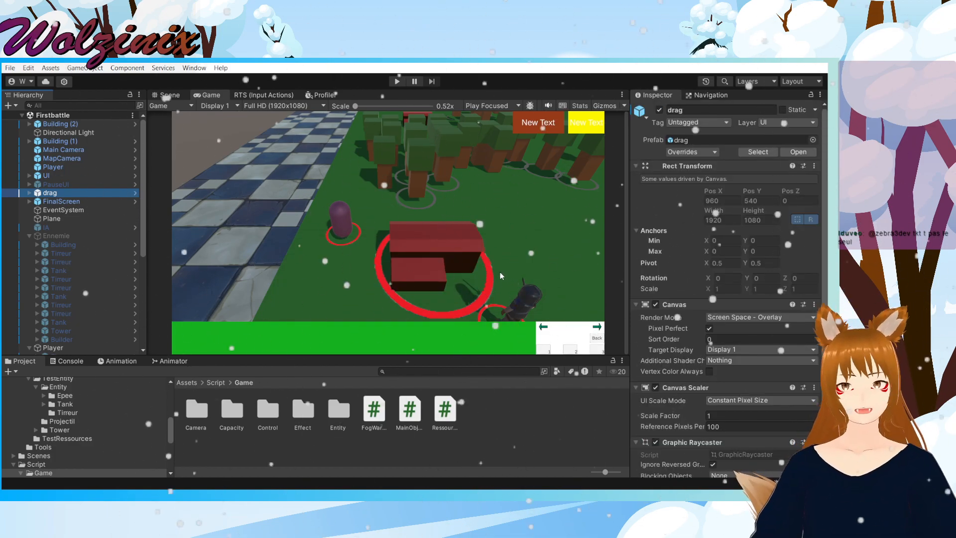
Step: Collapse the Ennemie and Player groups in the Firstbattle scene and inspect WarFog, Ressources, Plane (1) and UI
{"action": "scroll", "coordinate": [732, 319], "scroll_direction": "down", "scroll_amount": 2}
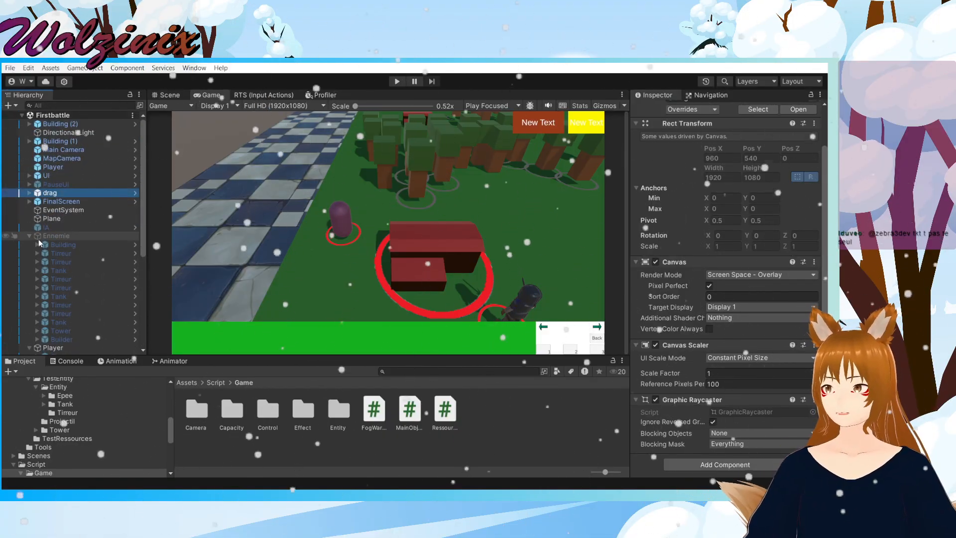
{"action": "left_click", "coordinate": [25, 234]}
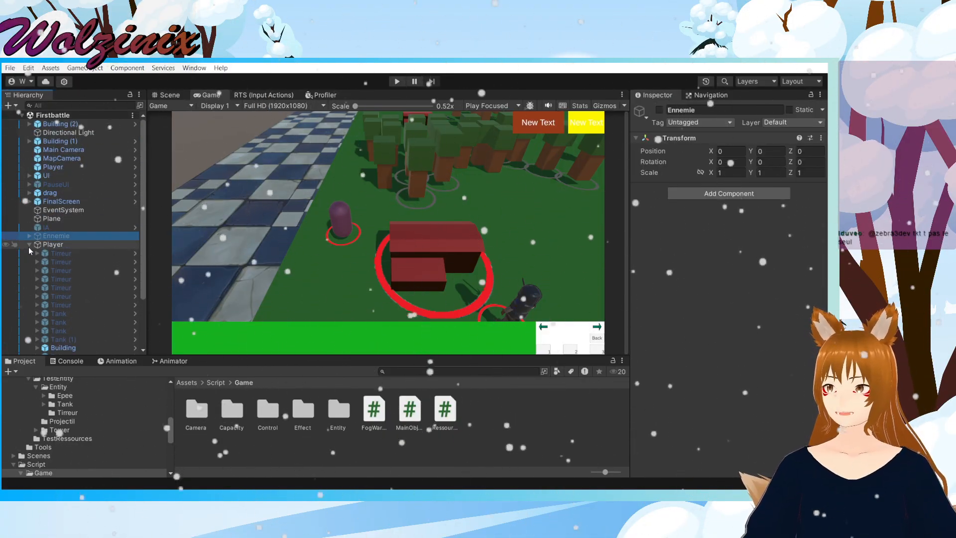
{"action": "key", "text": "Left"}
{"action": "left_click", "coordinate": [64, 270]}
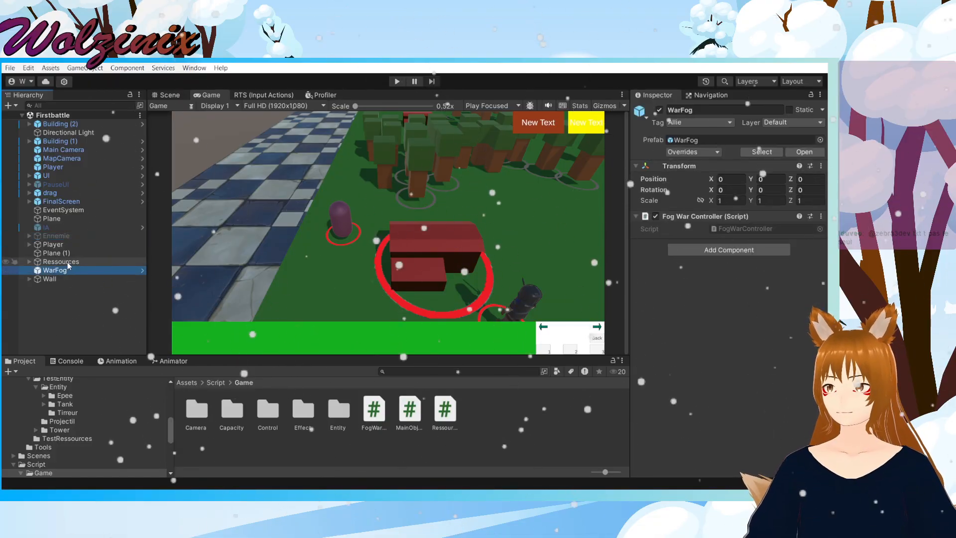
{"action": "left_click", "coordinate": [67, 261]}
{"action": "left_click", "coordinate": [67, 256]}
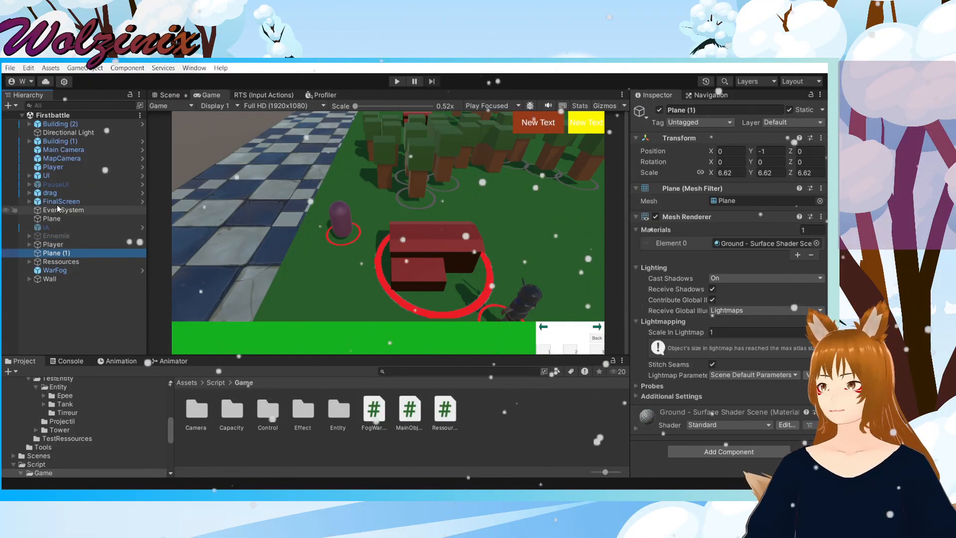
{"action": "left_click", "coordinate": [54, 175]}
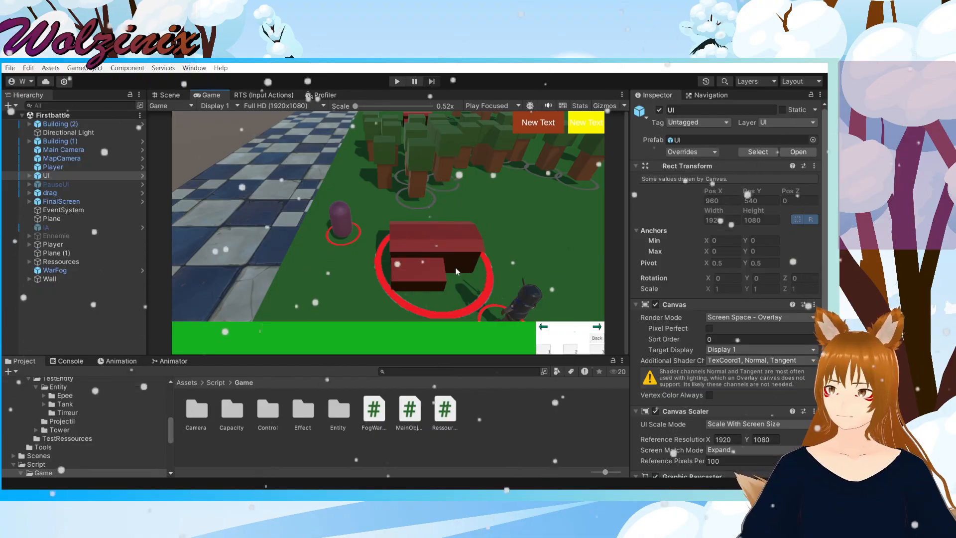
Step: Set Number to 1 in the Main Objective To Destroy component of the Building inside the Player group
{"action": "left_click", "coordinate": [49, 245]}
{"action": "left_click", "coordinate": [30, 244]}
{"action": "scroll", "coordinate": [43, 247], "scroll_direction": "down", "scroll_amount": 1}
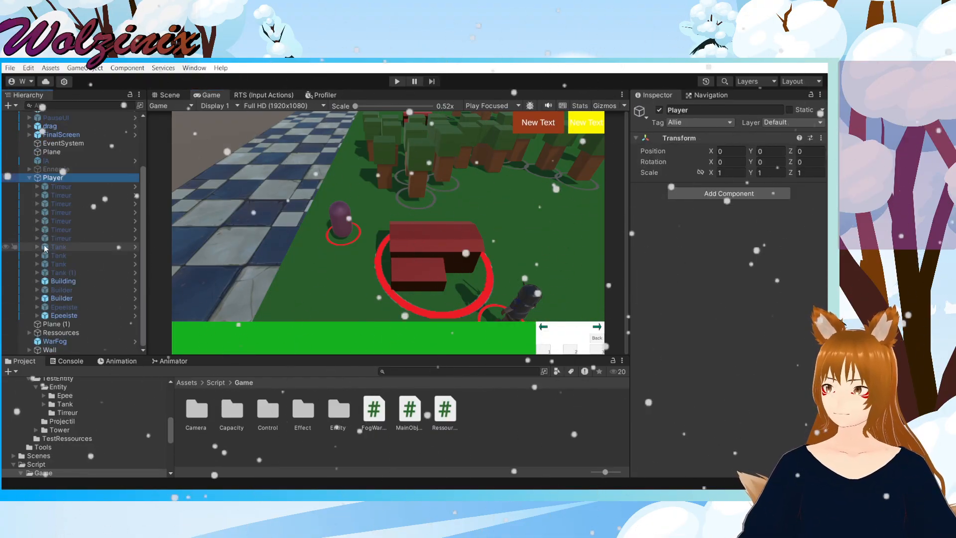
{"action": "scroll", "coordinate": [45, 259], "scroll_direction": "down", "scroll_amount": 2}
{"action": "left_click", "coordinate": [71, 283]}
{"action": "scroll", "coordinate": [745, 363], "scroll_direction": "down", "scroll_amount": 6}
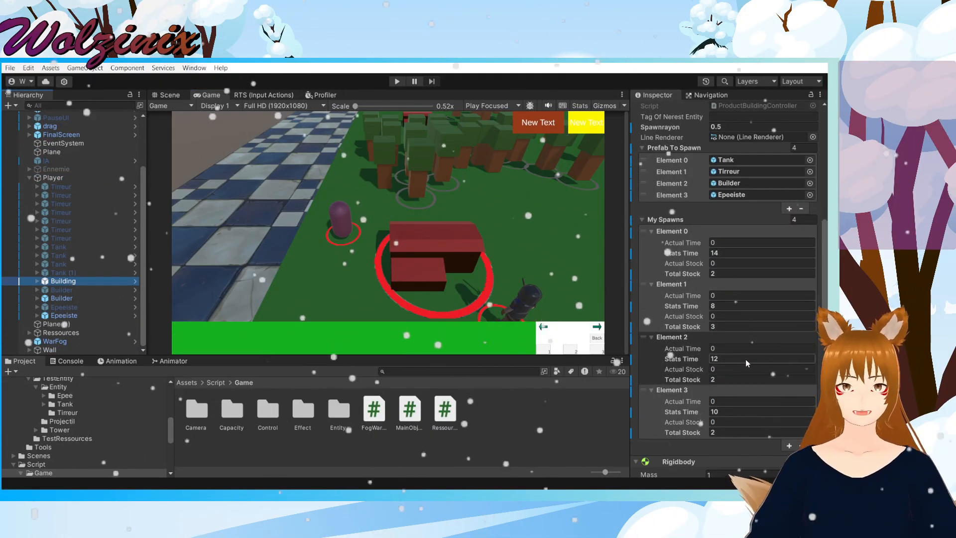
{"action": "scroll", "coordinate": [745, 359], "scroll_direction": "down", "scroll_amount": 10}
{"action": "left_click", "coordinate": [737, 443]}
{"action": "type", "text": "1"}
{"action": "key", "text": "Return"}
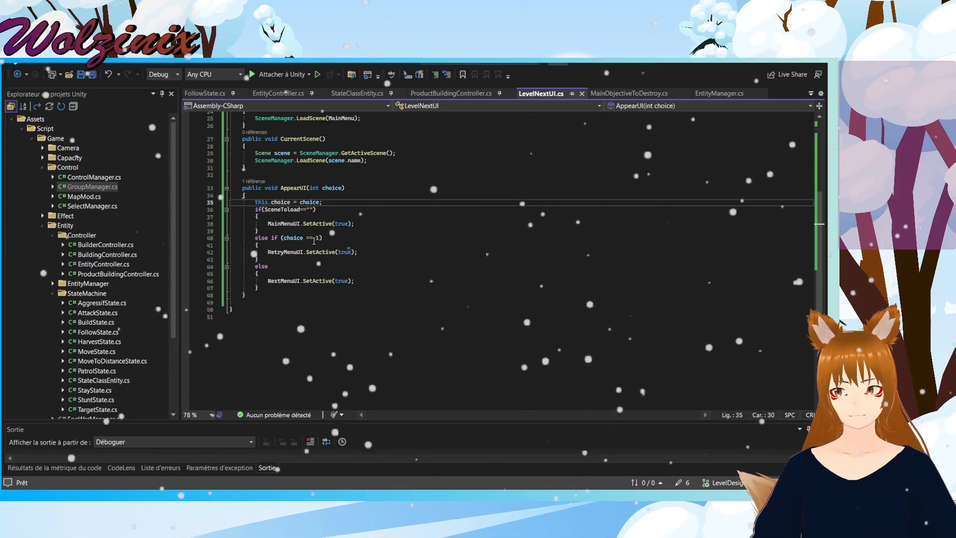
Step: Check the choice == 1 branch of AppearUI in LevelNextUI.cs, and return to the Unity editor
{"action": "type", "text": "else "}
{"action": "type", "text": "= 1)"}
{"action": "key", "text": "ctrl+s"}
{"action": "key", "text": "alt+Tab"}
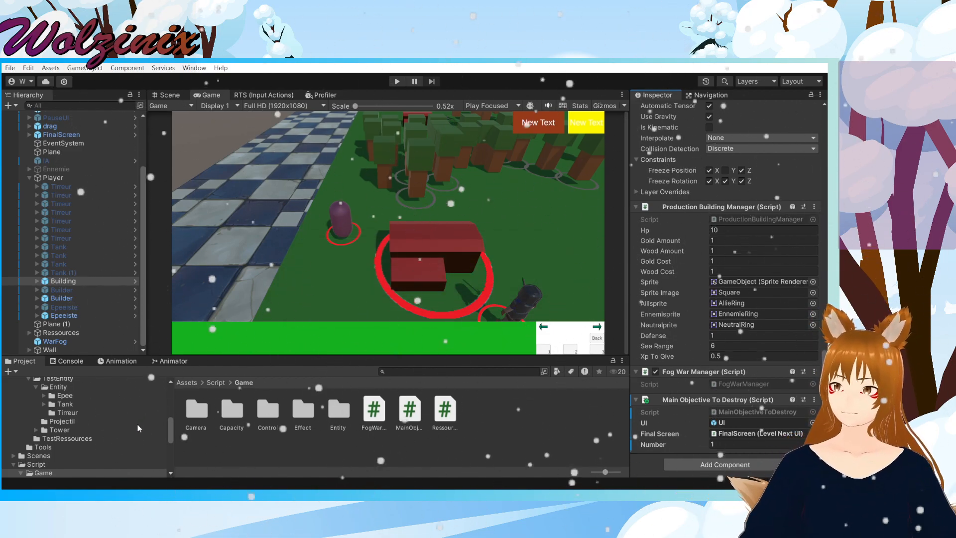
Step: Open the FinalScreen prefab from prefab/Interface/UI and assign its MainMenu object to Main Menu UI in the Level Next UI component
{"action": "scroll", "coordinate": [88, 431], "scroll_direction": "up", "scroll_amount": 5}
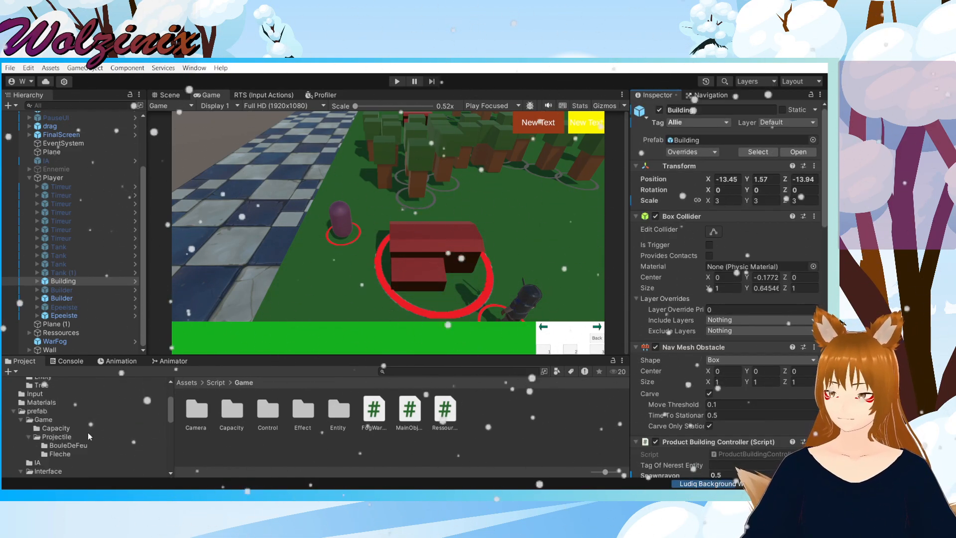
{"action": "left_click", "coordinate": [99, 411]}
{"action": "scroll", "coordinate": [91, 428], "scroll_direction": "down", "scroll_amount": 3}
{"action": "left_click", "coordinate": [97, 411]}
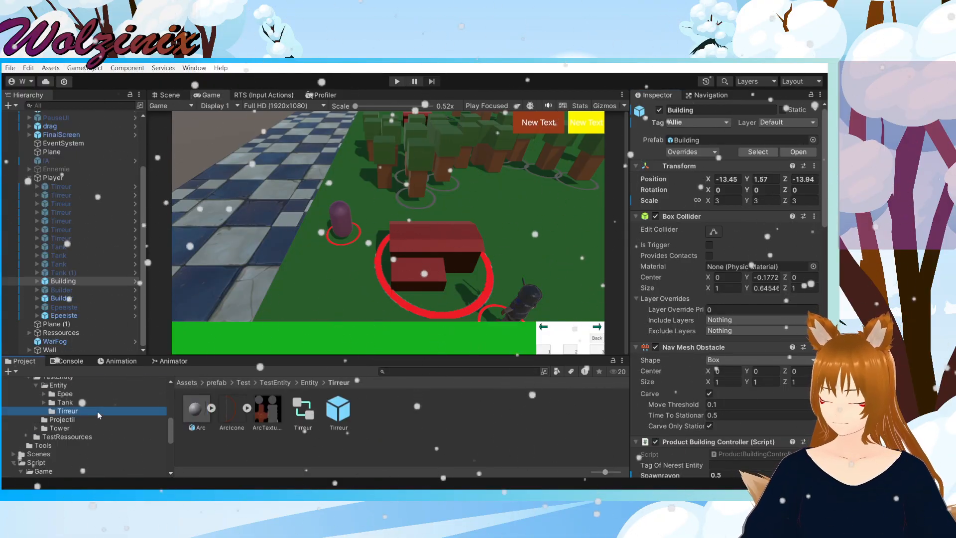
{"action": "scroll", "coordinate": [97, 411], "scroll_direction": "up", "scroll_amount": 2}
{"action": "left_click", "coordinate": [90, 404]}
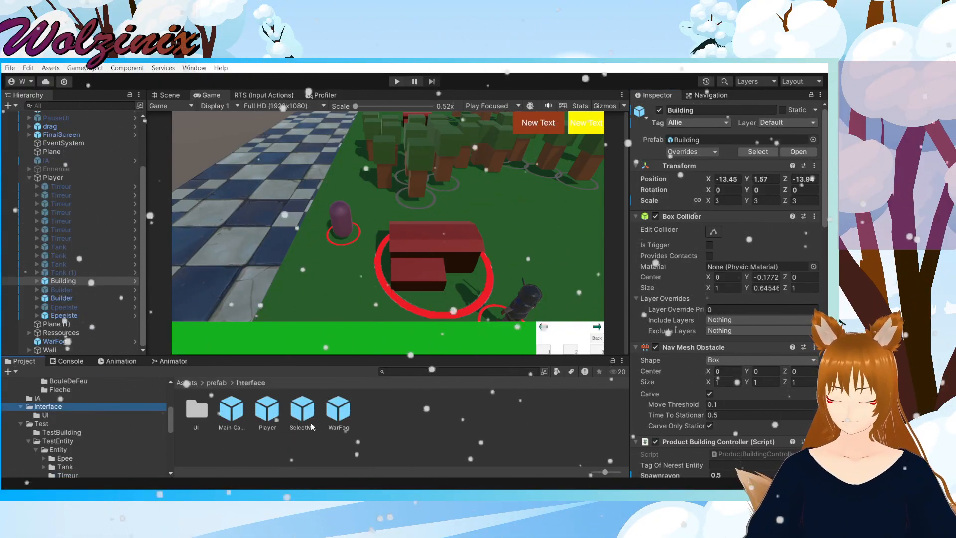
{"action": "double_click", "coordinate": [204, 416]}
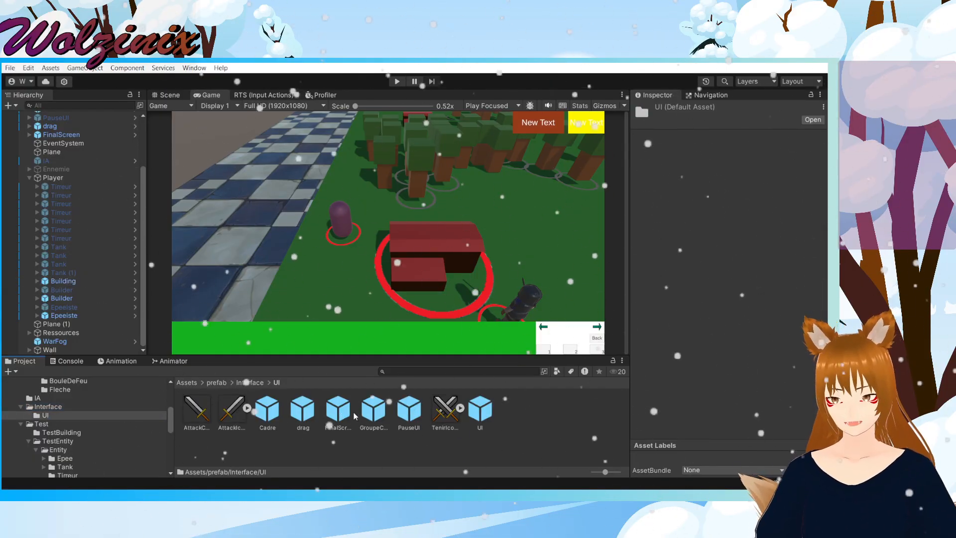
{"action": "double_click", "coordinate": [338, 409]}
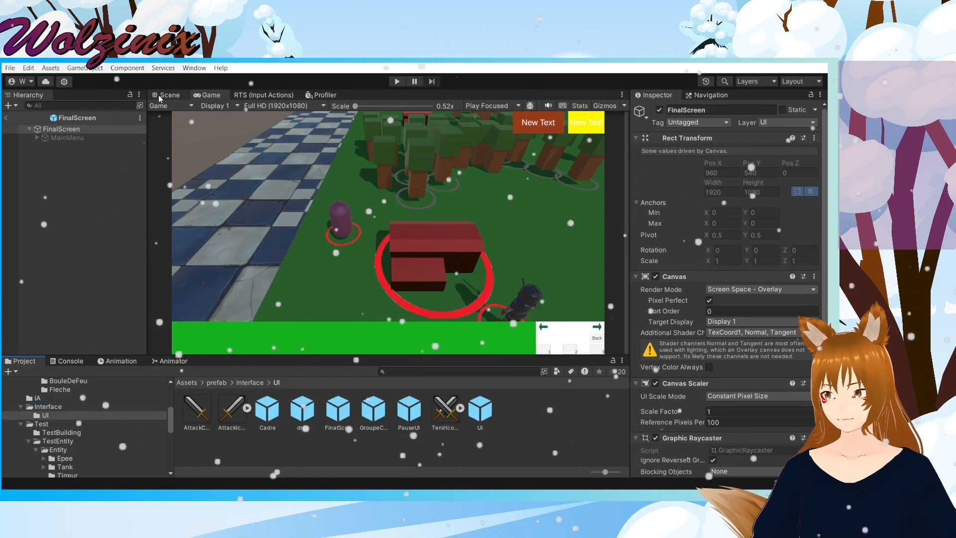
{"action": "scroll", "coordinate": [756, 246], "scroll_direction": "down", "scroll_amount": 4}
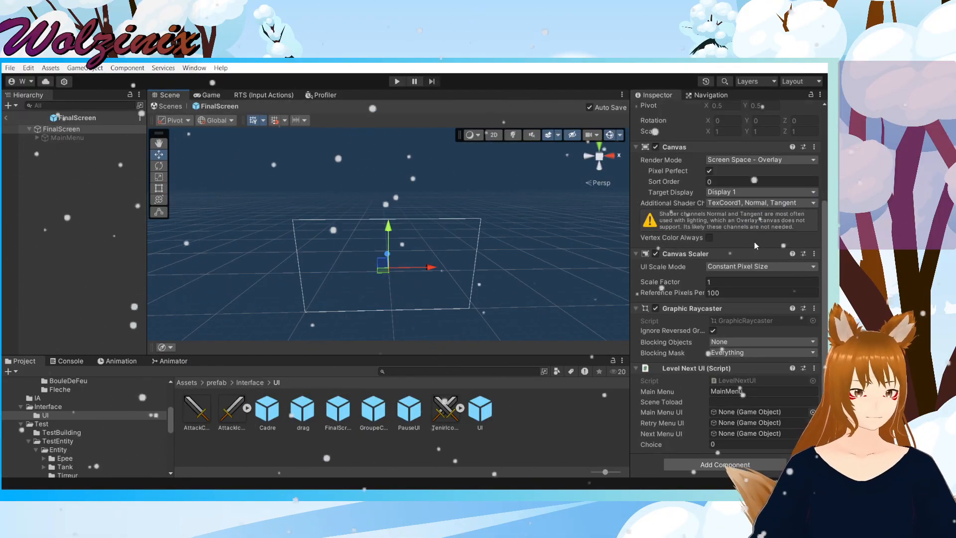
{"action": "left_click_drag", "start_coordinate": [94, 139], "coordinate": [747, 412]}
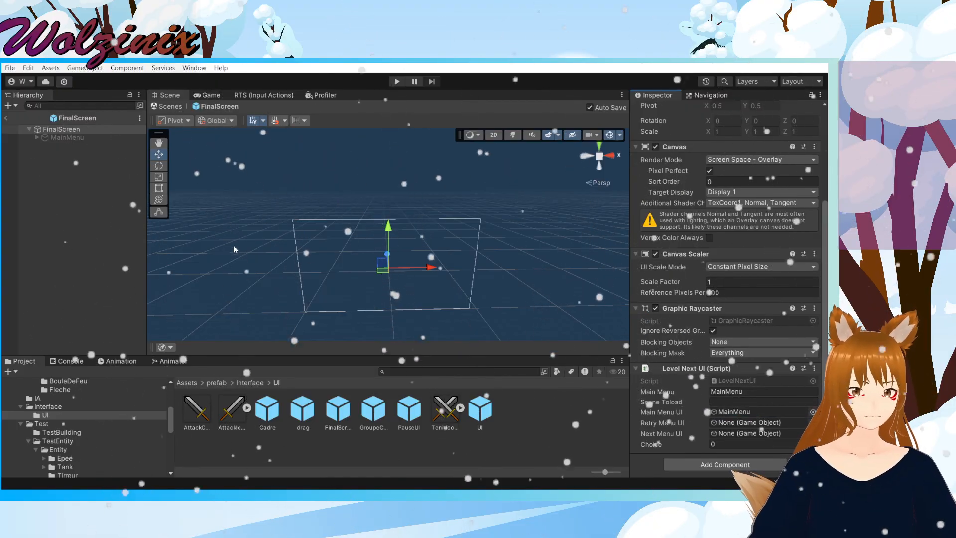
Step: Duplicate MainMenu twice inside FinalScreen and rename the copies RetryScreen and NextLevelScreen
{"action": "left_click", "coordinate": [74, 138]}
{"action": "key", "text": "ctrl+d"}
{"action": "key", "text": "ctrl+d"}
{"action": "left_click", "coordinate": [70, 146]}
{"action": "left_click", "coordinate": [747, 110]}
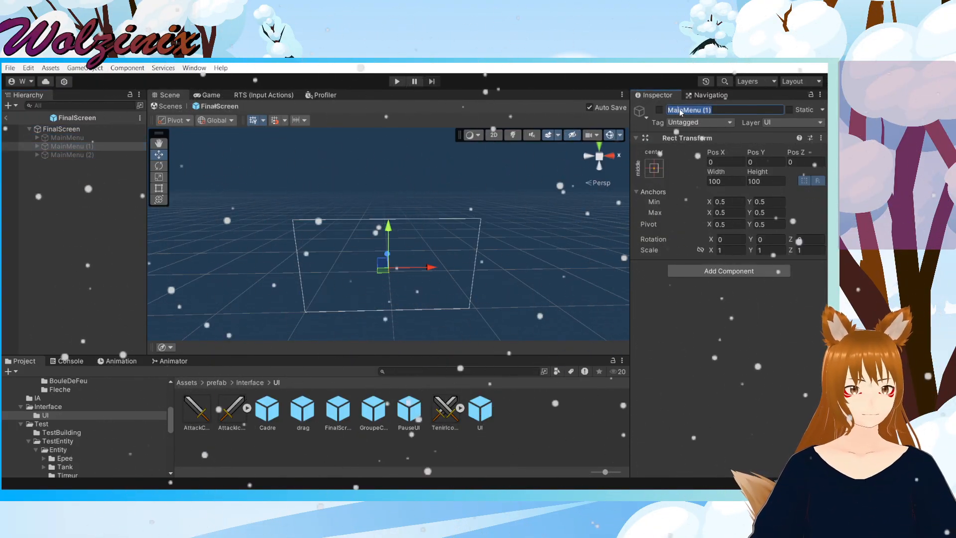
{"action": "type", "text": "RetryScreen"}
{"action": "key", "text": "Return"}
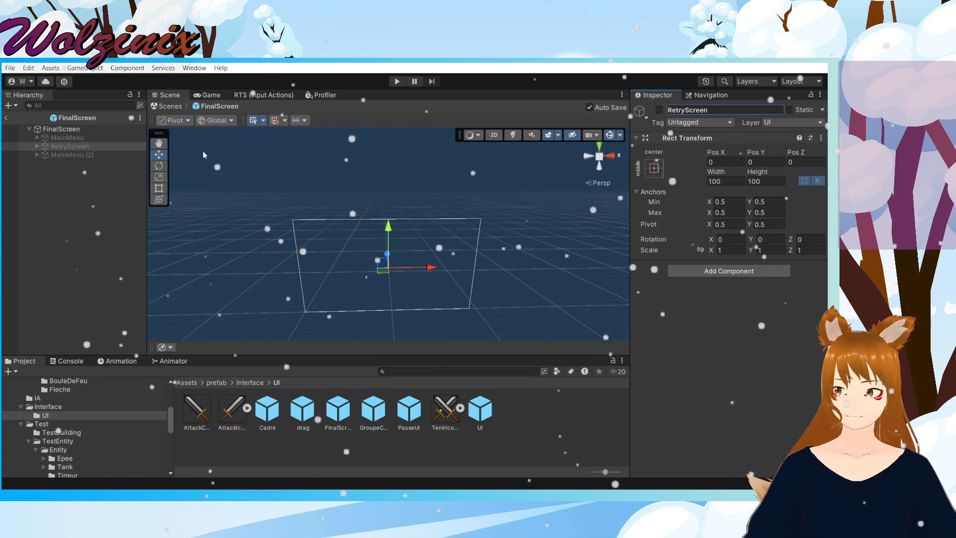
{"action": "left_click", "coordinate": [72, 155]}
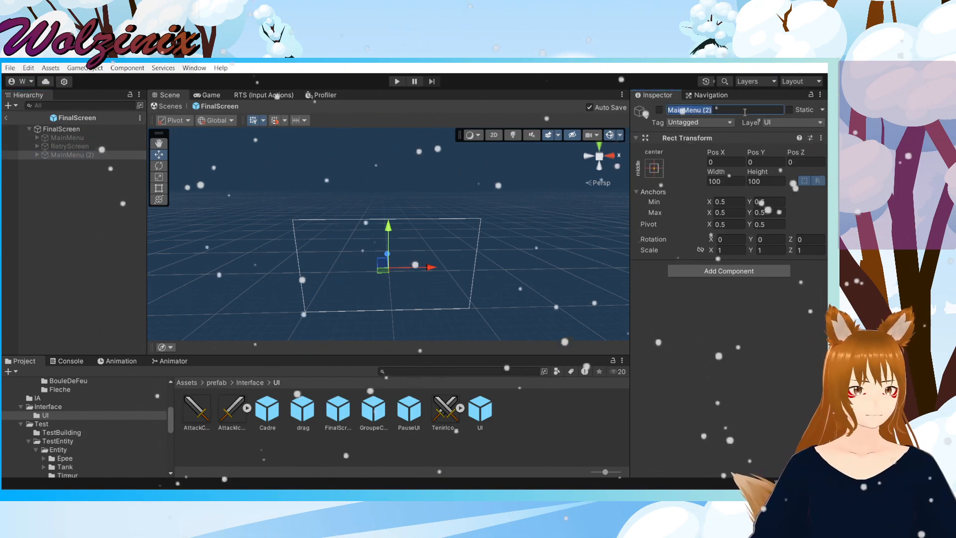
{"action": "left_click", "coordinate": [744, 112]}
{"action": "type", "text": "NextLevelScreen"}
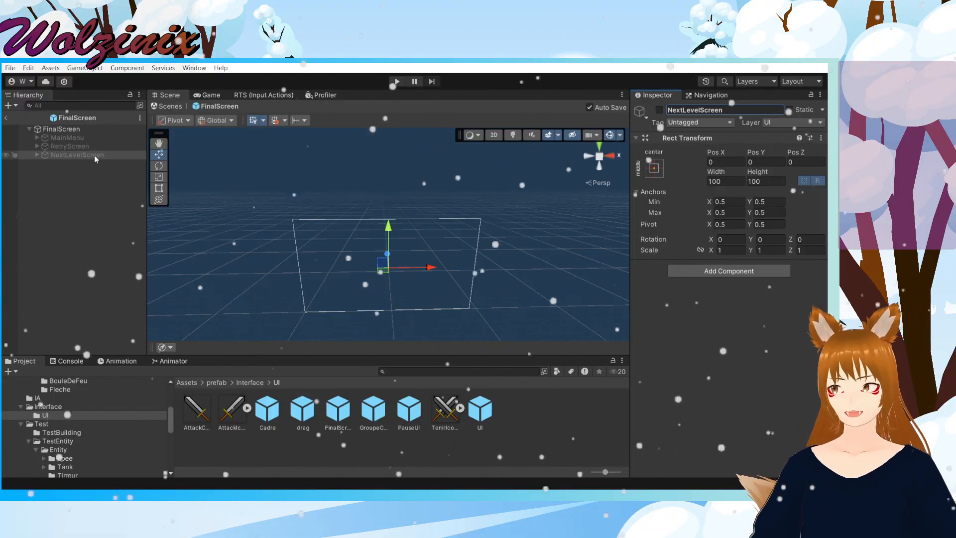
Step: Assign RetryScreen to Retry Menu UI and NextLevelScreen to Next Menu UI in FinalScreen's Level Next UI component
{"action": "left_click", "coordinate": [87, 131]}
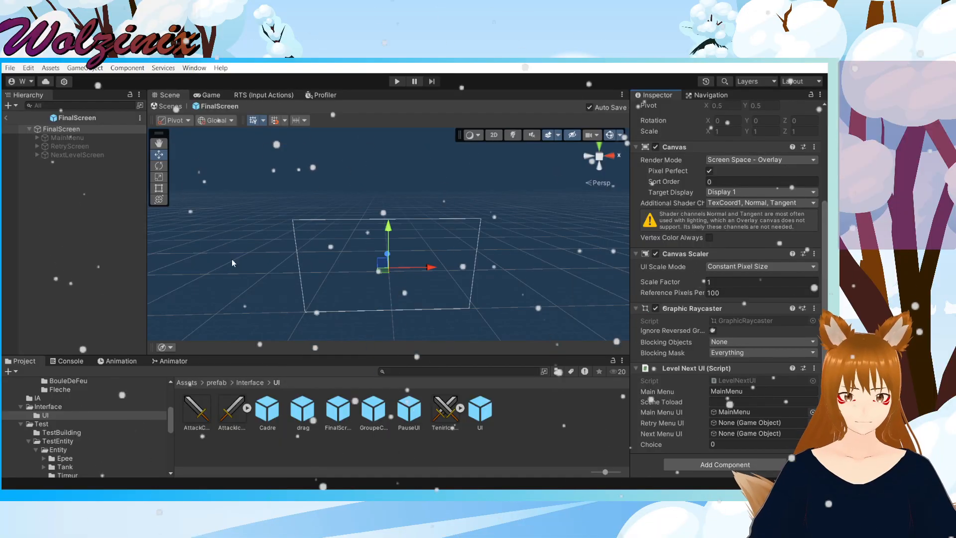
{"action": "left_click_drag", "start_coordinate": [96, 145], "coordinate": [764, 399]}
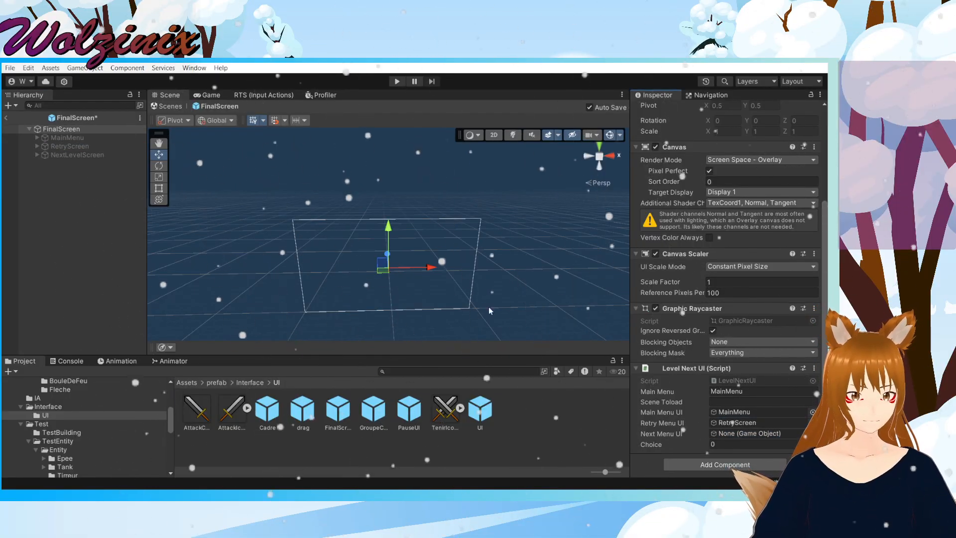
{"action": "left_click_drag", "start_coordinate": [104, 157], "coordinate": [747, 433]}
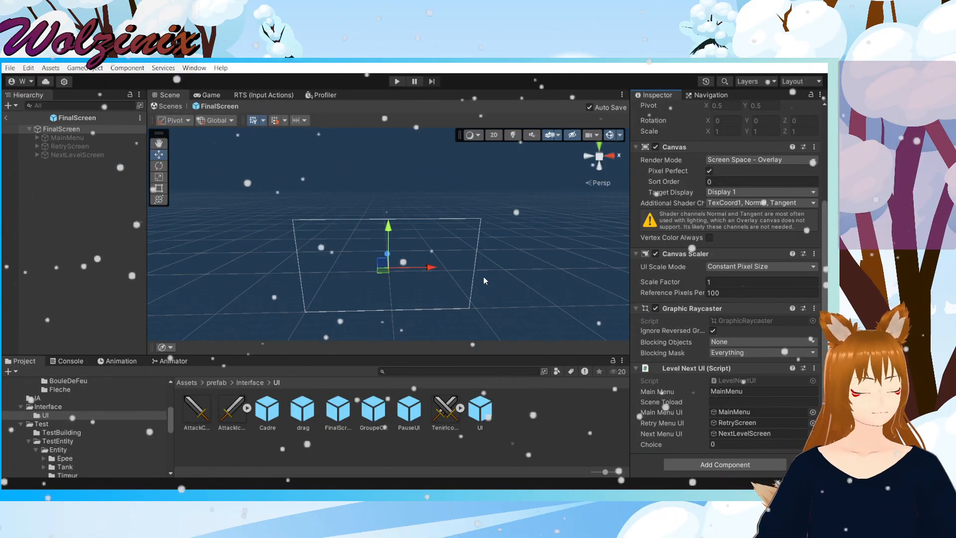
Step: Activate RetryScreen in the FinalScreen prefab and expand its child objects
{"action": "left_click", "coordinate": [70, 146]}
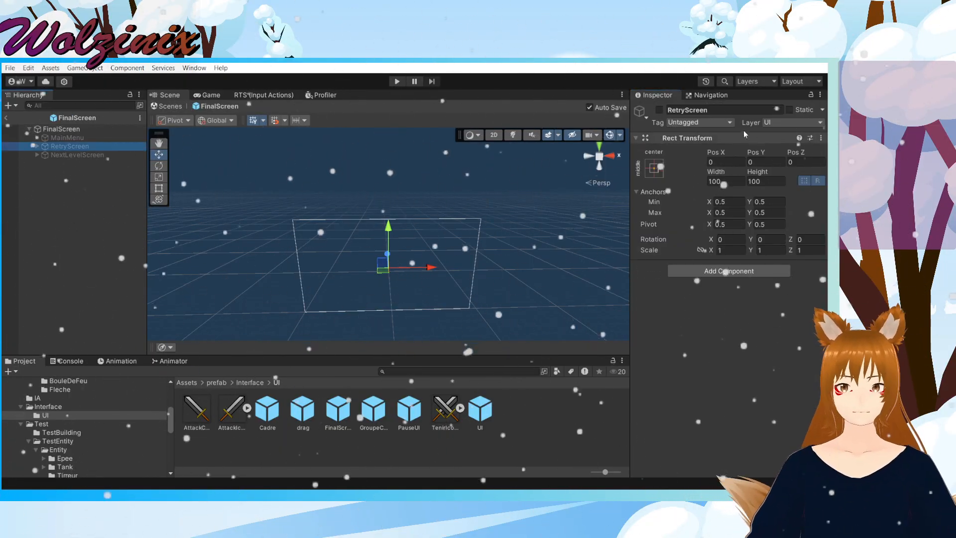
{"action": "left_click", "coordinate": [658, 110]}
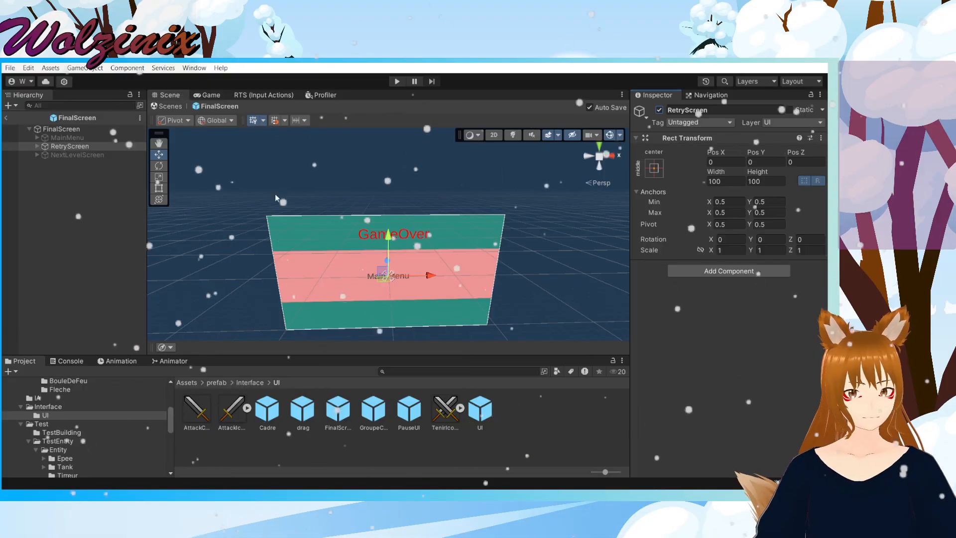
{"action": "double_click", "coordinate": [76, 147]}
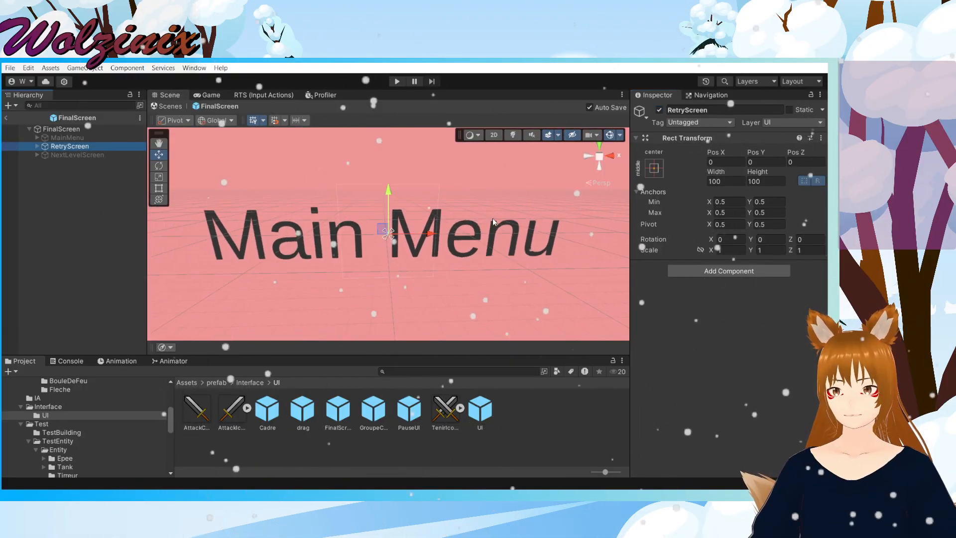
{"action": "left_click", "coordinate": [598, 157]}
{"action": "left_click", "coordinate": [599, 157]}
{"action": "left_click", "coordinate": [611, 157]}
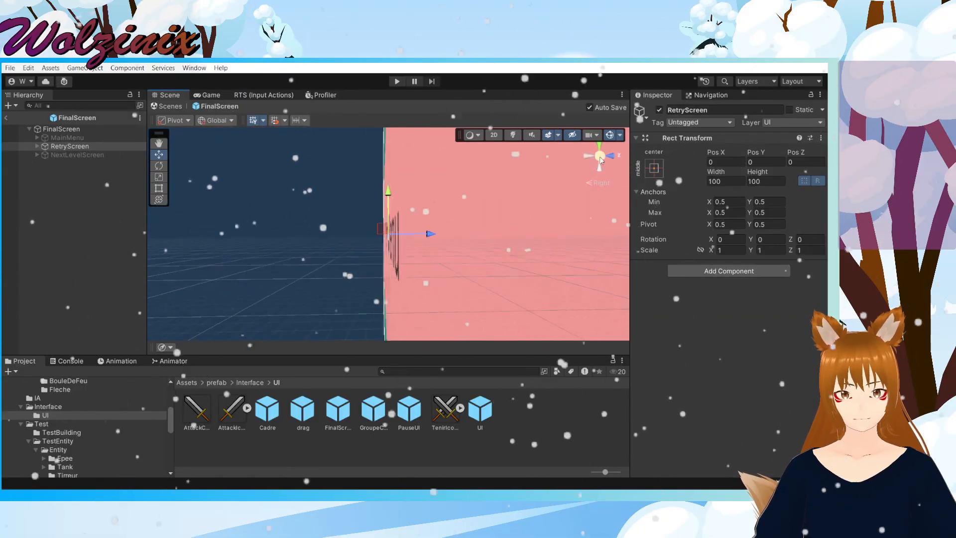
{"action": "left_click", "coordinate": [613, 158]}
{"action": "scroll", "coordinate": [498, 229], "scroll_direction": "down", "scroll_amount": 10}
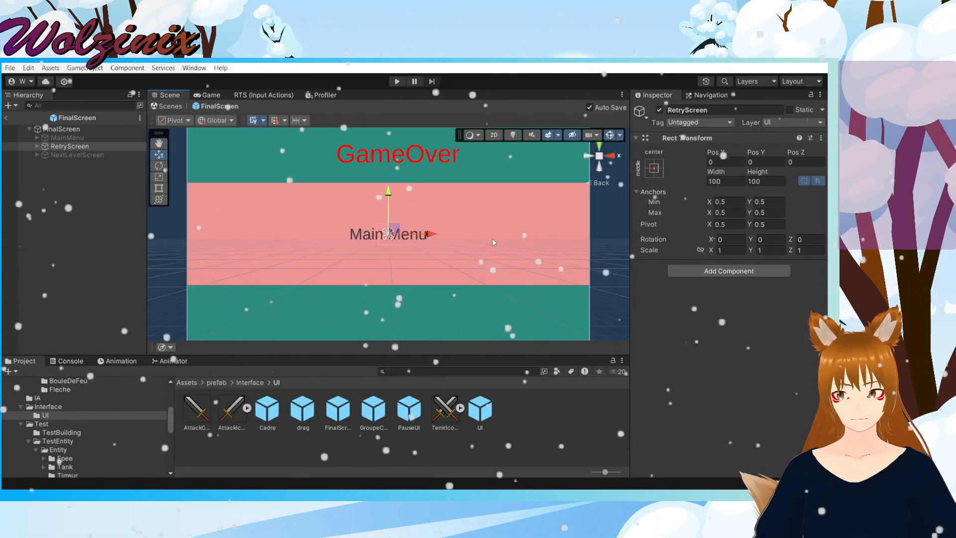
{"action": "scroll", "coordinate": [458, 270], "scroll_direction": "up", "scroll_amount": 2}
{"action": "left_click", "coordinate": [37, 148]}
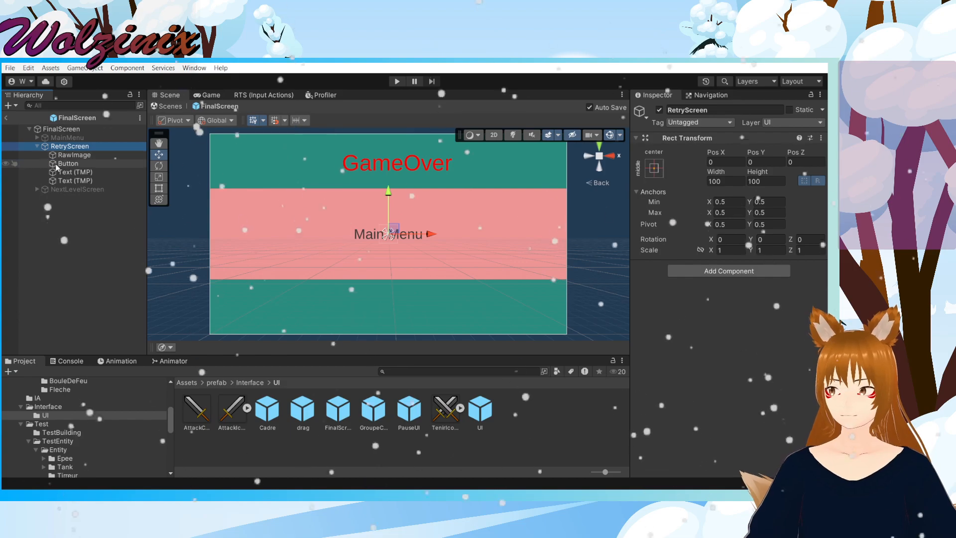
{"action": "left_click", "coordinate": [67, 163]}
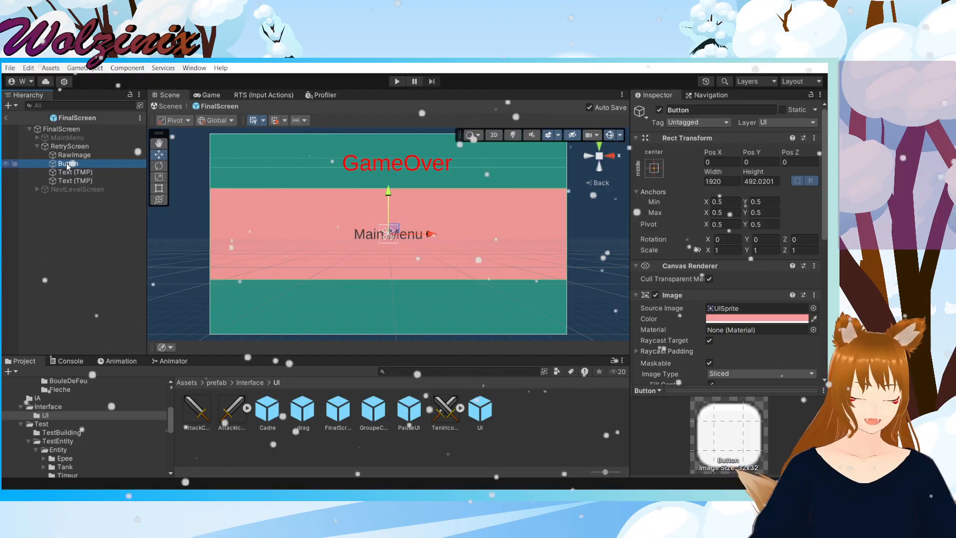
{"action": "left_click_drag", "start_coordinate": [387, 201], "coordinate": [393, 229]}
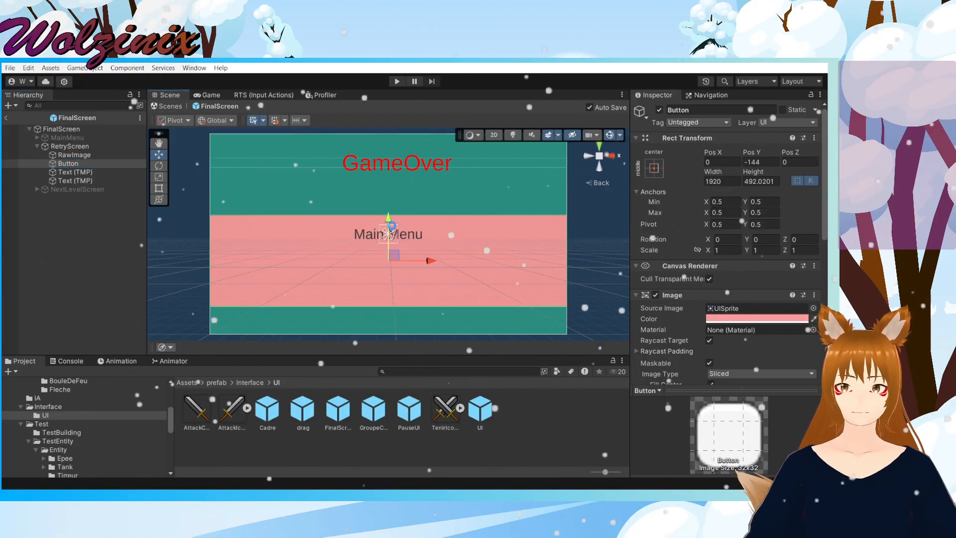
{"action": "key", "text": "ctrl+z"}
{"action": "left_click", "coordinate": [75, 155]}
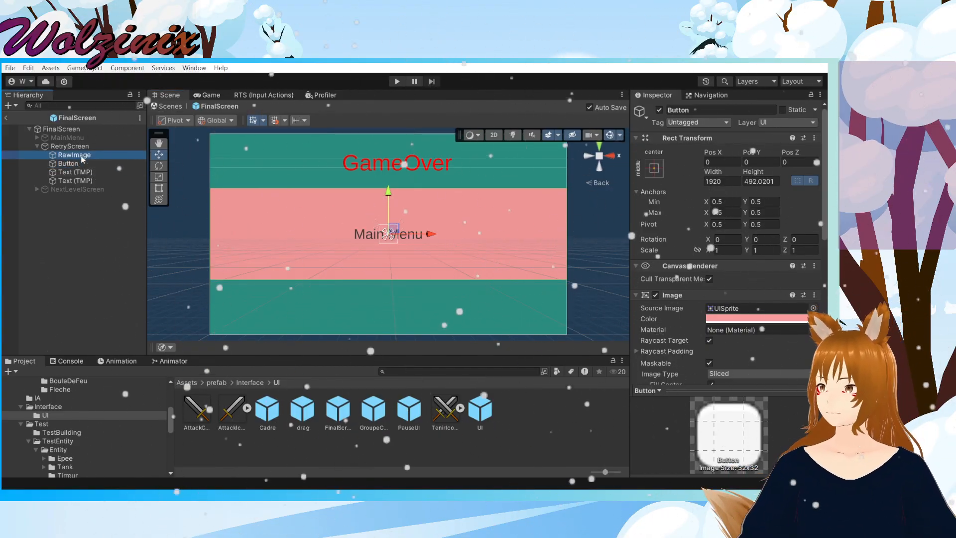
{"action": "left_click", "coordinate": [84, 163]}
{"action": "left_click", "coordinate": [84, 172]}
{"action": "left_click", "coordinate": [70, 163]}
{"action": "scroll", "coordinate": [701, 286], "scroll_direction": "down", "scroll_amount": 8}
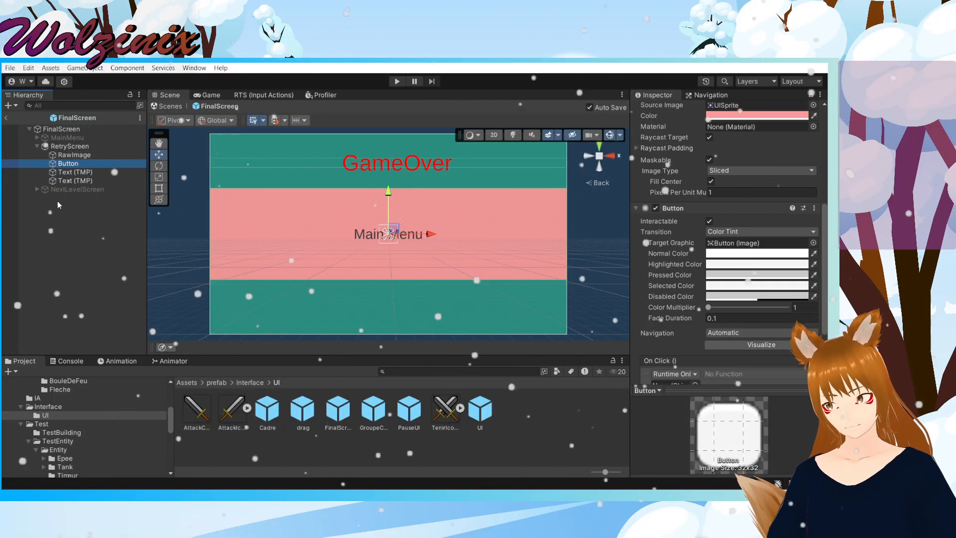
{"action": "left_click_drag", "start_coordinate": [385, 200], "coordinate": [386, 252]}
{"action": "key", "text": "ctrl+z"}
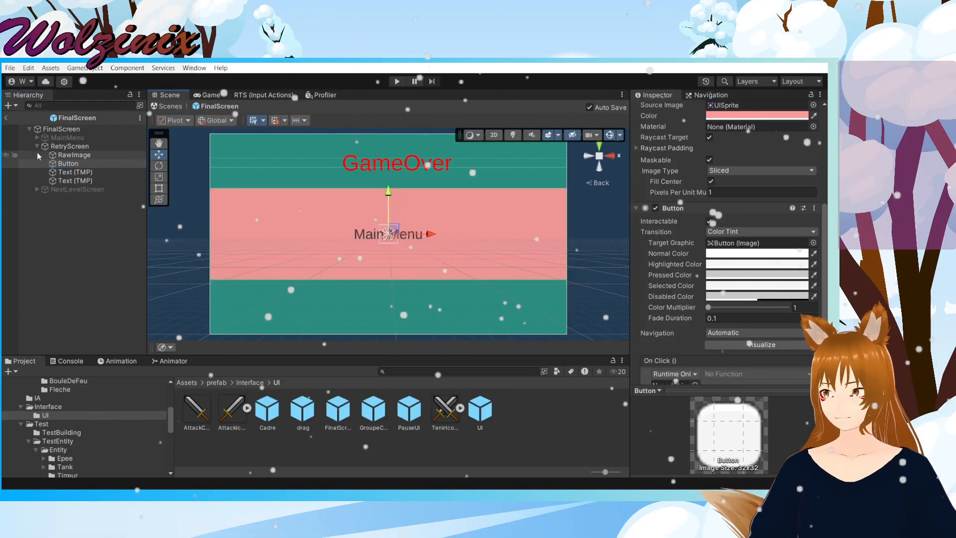
{"action": "left_click", "coordinate": [78, 172]}
{"action": "left_click", "coordinate": [84, 180]}
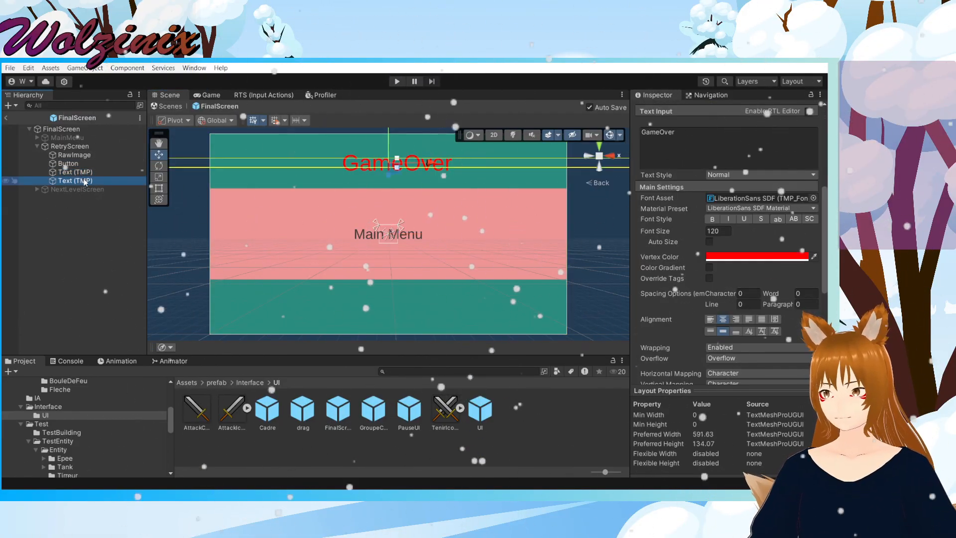
{"action": "left_click_drag", "start_coordinate": [391, 143], "coordinate": [389, 186]}
{"action": "key", "text": "ctrl+z"}
Step: Make the Main Menu text a child of the Button in RetryScreen, MainMenu and NextLevelScreen
{"action": "left_click", "coordinate": [79, 172]}
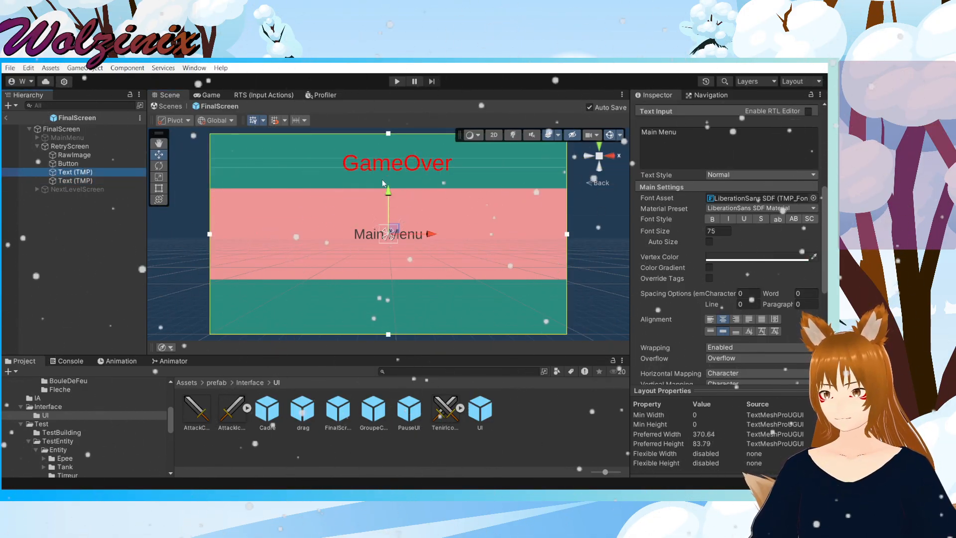
{"action": "left_click_drag", "start_coordinate": [75, 172], "coordinate": [79, 165]}
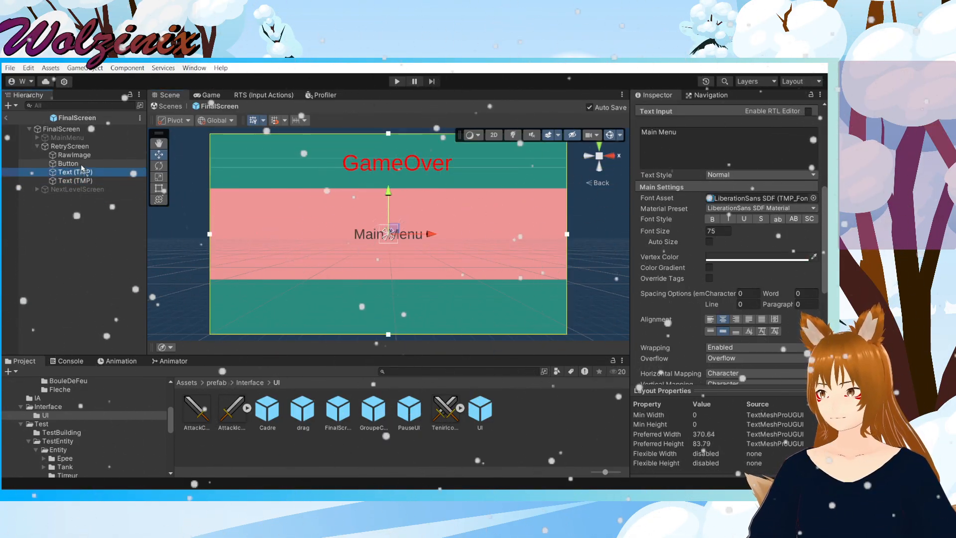
{"action": "left_click", "coordinate": [37, 137]}
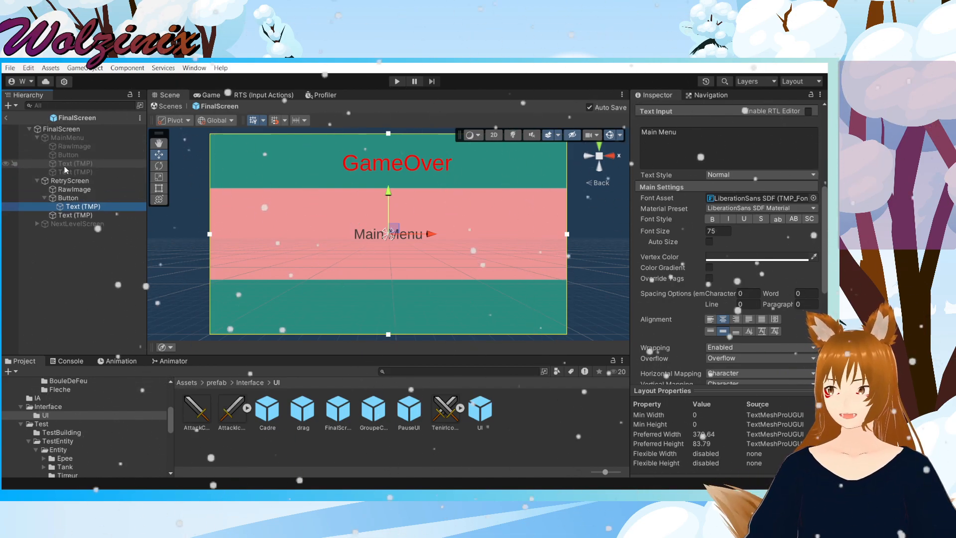
{"action": "left_click_drag", "start_coordinate": [77, 165], "coordinate": [78, 156]}
{"action": "left_click", "coordinate": [37, 221]}
{"action": "left_click", "coordinate": [73, 248]}
{"action": "left_click_drag", "start_coordinate": [73, 248], "coordinate": [68, 241]}
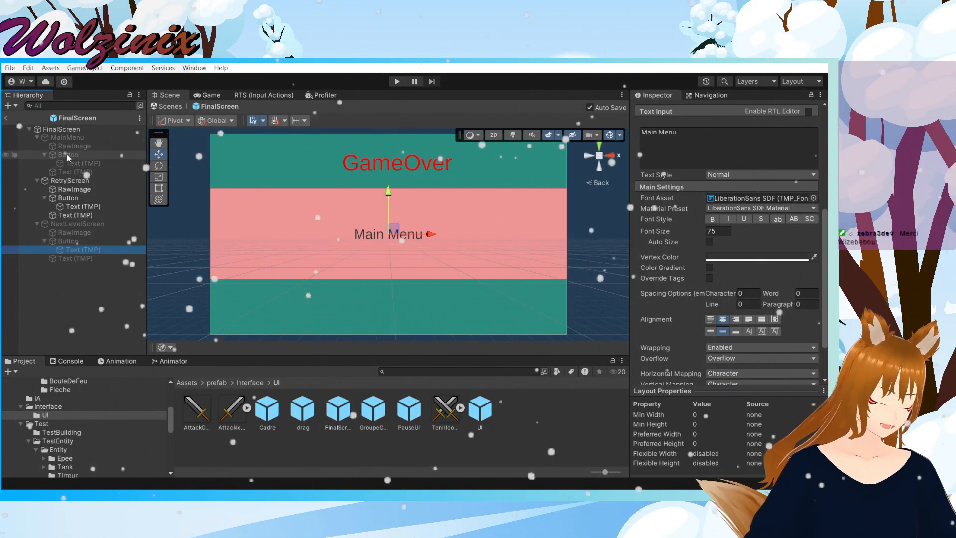
{"action": "left_click", "coordinate": [70, 180]}
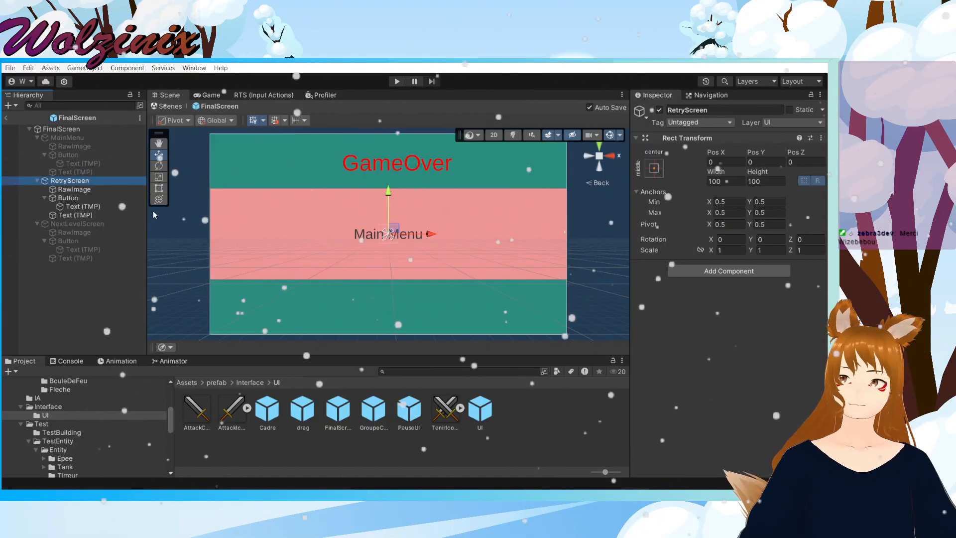
{"action": "left_click", "coordinate": [75, 197]}
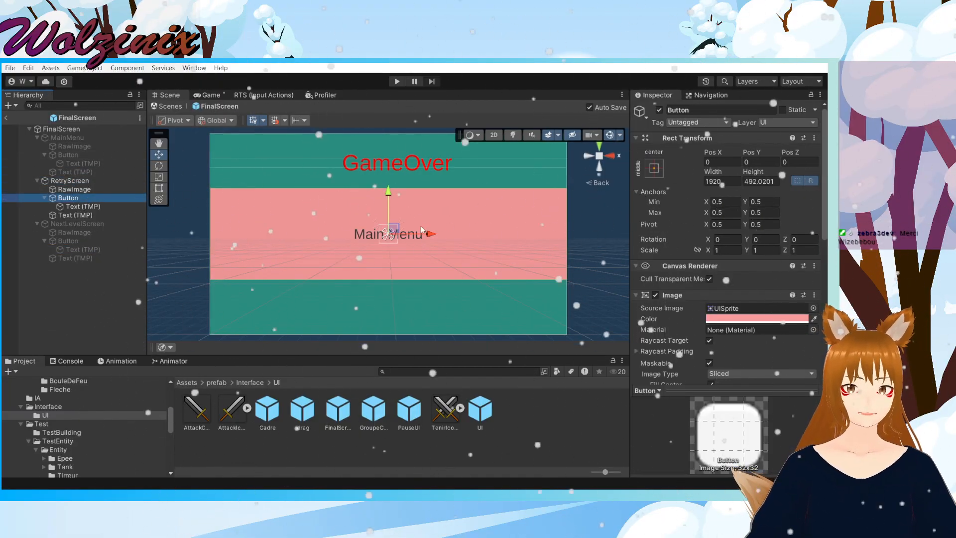
{"action": "left_click", "coordinate": [653, 168]}
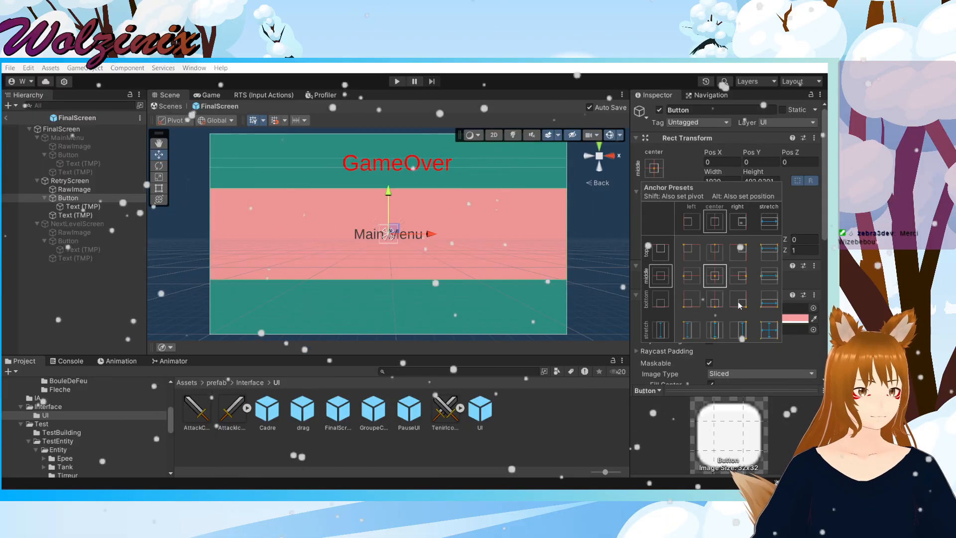
{"action": "left_click", "coordinate": [769, 329]}
{"action": "key", "text": "ctrl+z"}
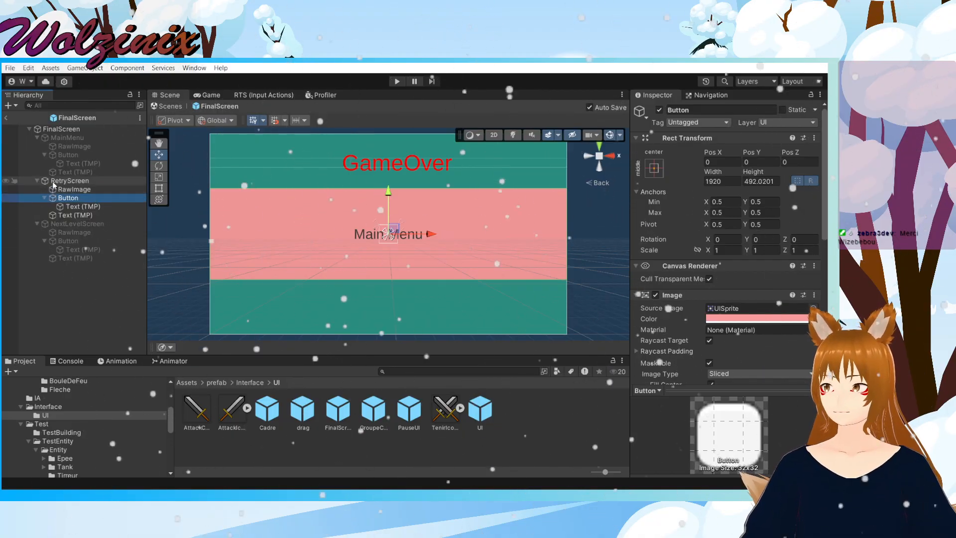
Step: Apply the stretch-stretch anchor preset, including position, to RetryScreen, MainMenu and NextLevelScreen so each fills its parent
{"action": "left_click", "coordinate": [53, 183]}
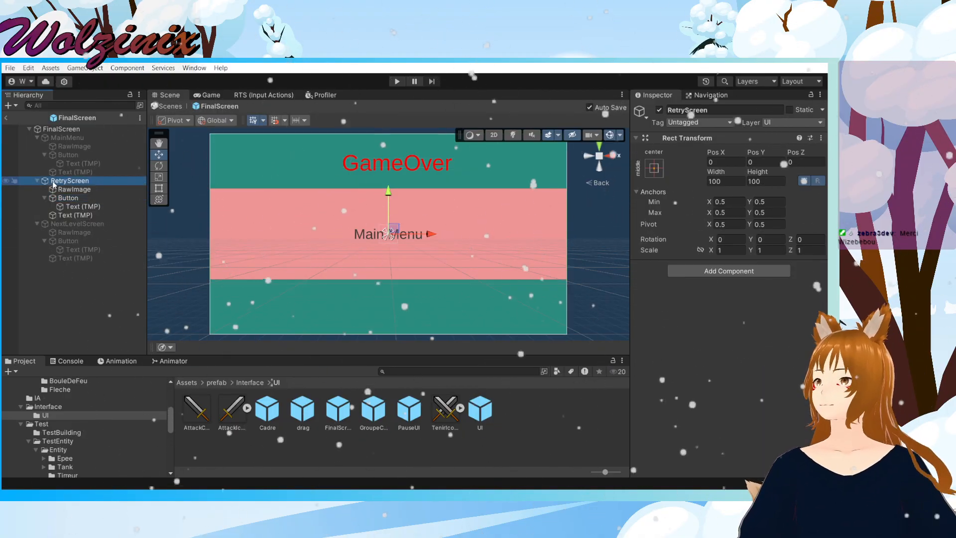
{"action": "left_click", "coordinate": [655, 169]}
{"action": "left_click", "coordinate": [769, 331], "text": "alt"}
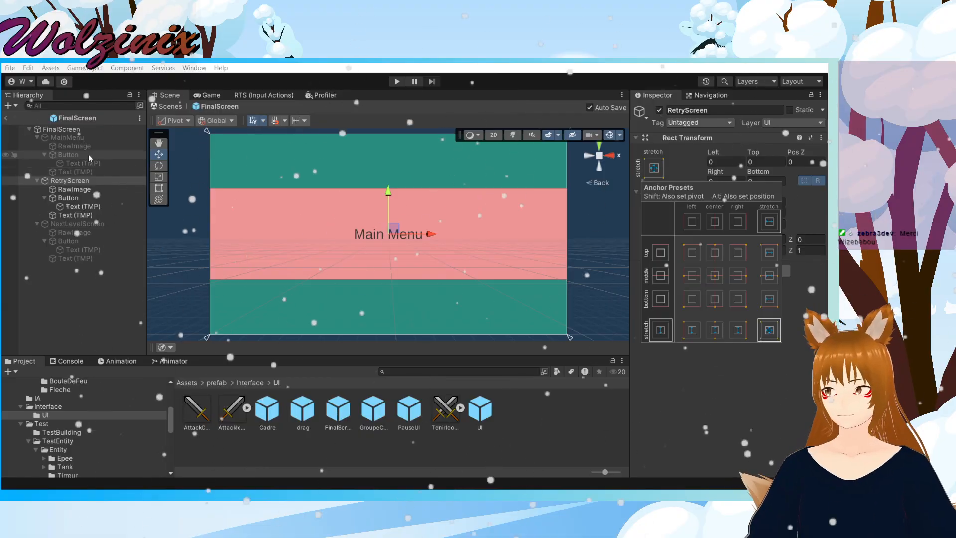
{"action": "left_click", "coordinate": [78, 138]}
{"action": "left_click", "coordinate": [654, 168]}
{"action": "left_click", "coordinate": [769, 330], "text": "alt"}
{"action": "left_click", "coordinate": [77, 223]}
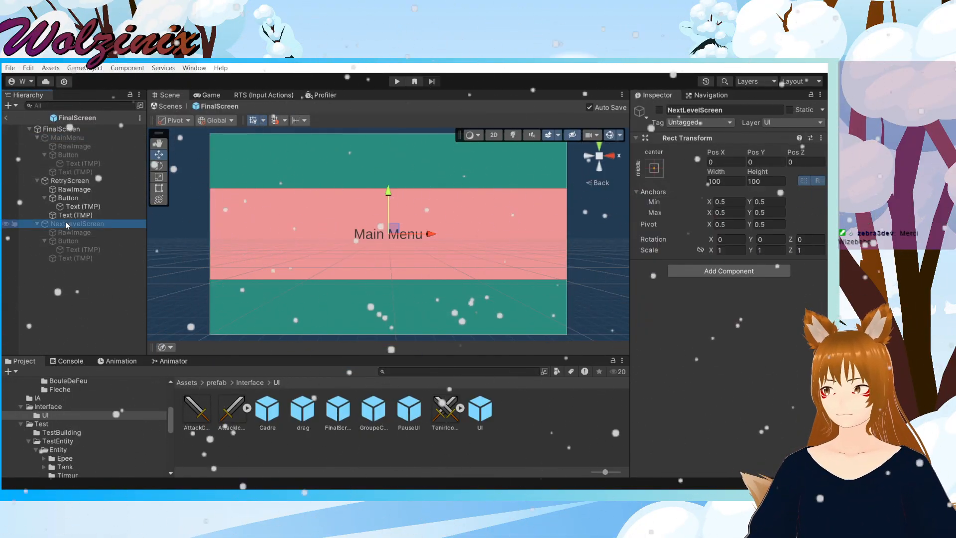
{"action": "left_click", "coordinate": [654, 168]}
{"action": "left_click", "coordinate": [769, 330], "text": "alt"}
Step: Anchor RetryScreen's GameOver text to top-stretch including position and lower it to about Pos Y -34
{"action": "left_click", "coordinate": [94, 181]}
{"action": "left_click", "coordinate": [87, 163]}
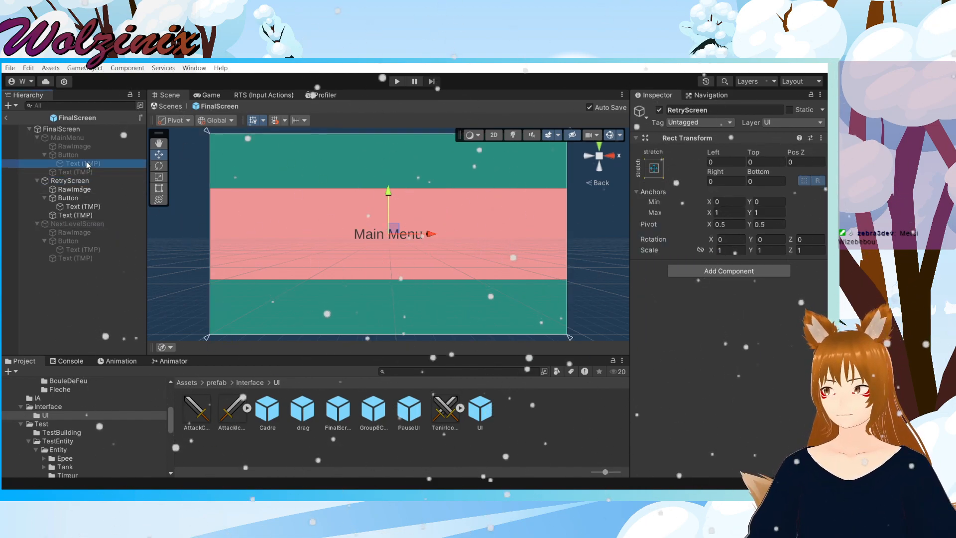
{"action": "left_click", "coordinate": [85, 155]}
{"action": "left_click", "coordinate": [83, 146]}
{"action": "left_click", "coordinate": [83, 180]}
{"action": "left_click", "coordinate": [84, 190]}
{"action": "left_click", "coordinate": [56, 207]}
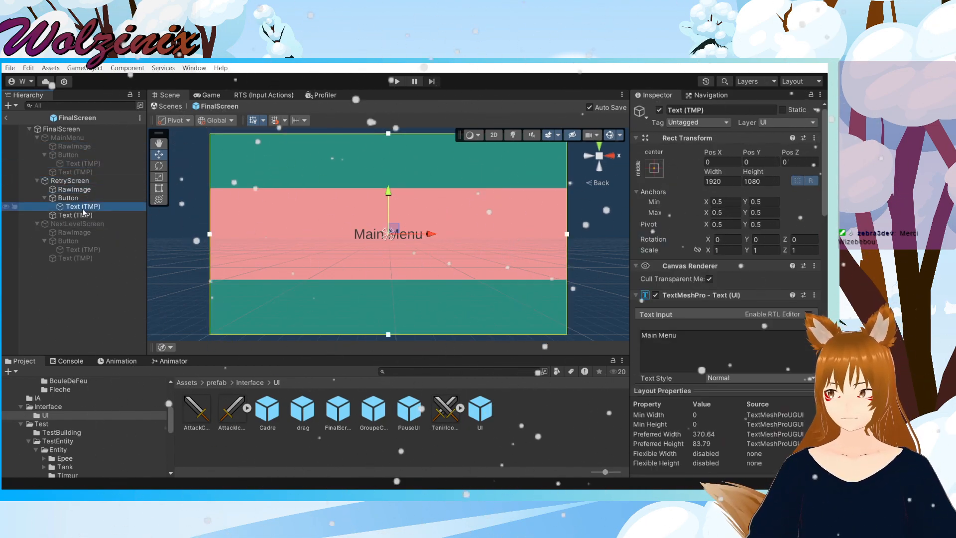
{"action": "key", "text": "Down"}
{"action": "left_click", "coordinate": [654, 169]}
{"action": "left_click", "coordinate": [769, 252], "text": "alt"}
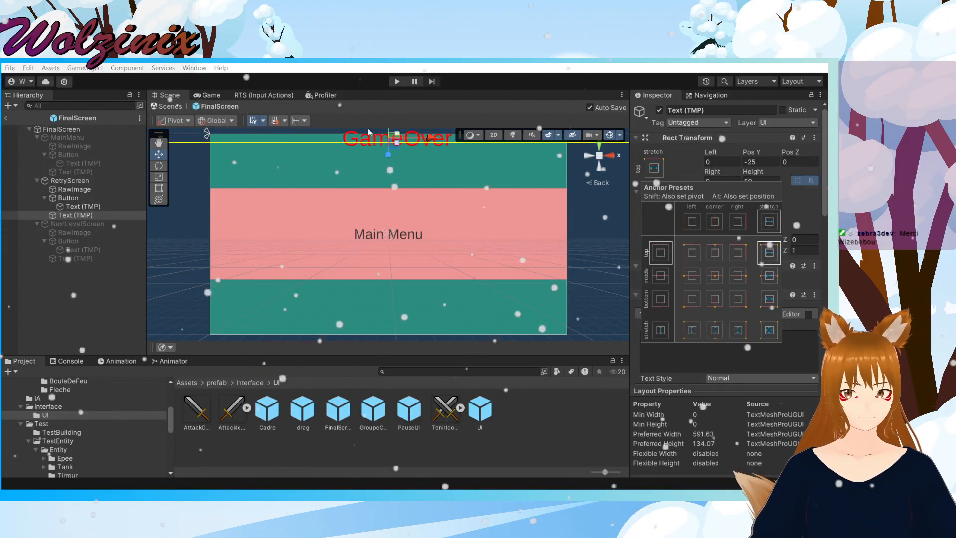
{"action": "scroll", "coordinate": [416, 171], "scroll_direction": "down", "scroll_amount": 2}
{"action": "left_click_drag", "start_coordinate": [388, 135], "coordinate": [389, 137]}
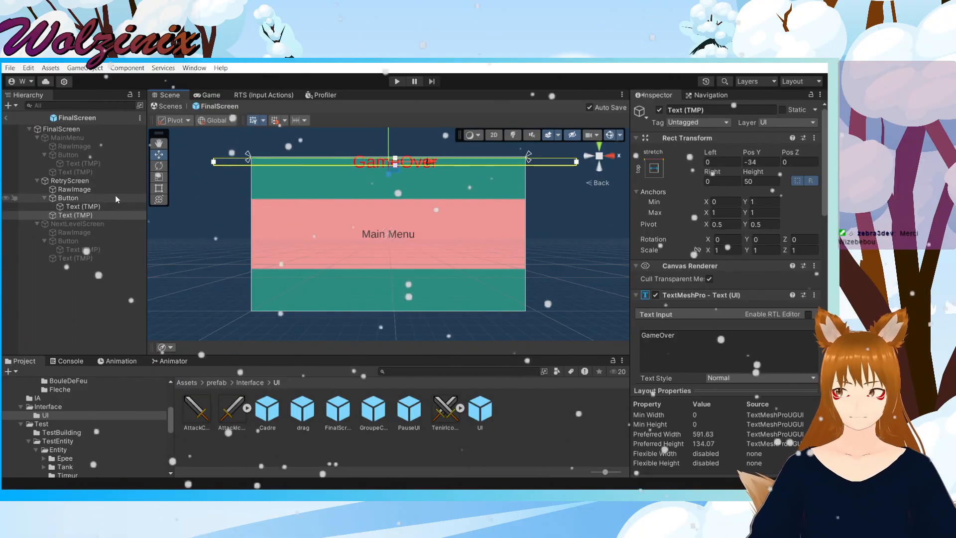
Step: Apply the top-stretch anchor preset, including position, to the GameOver texts of MainMenu and NextLevelScreen
{"action": "left_click", "coordinate": [50, 138]}
{"action": "left_click", "coordinate": [102, 146]}
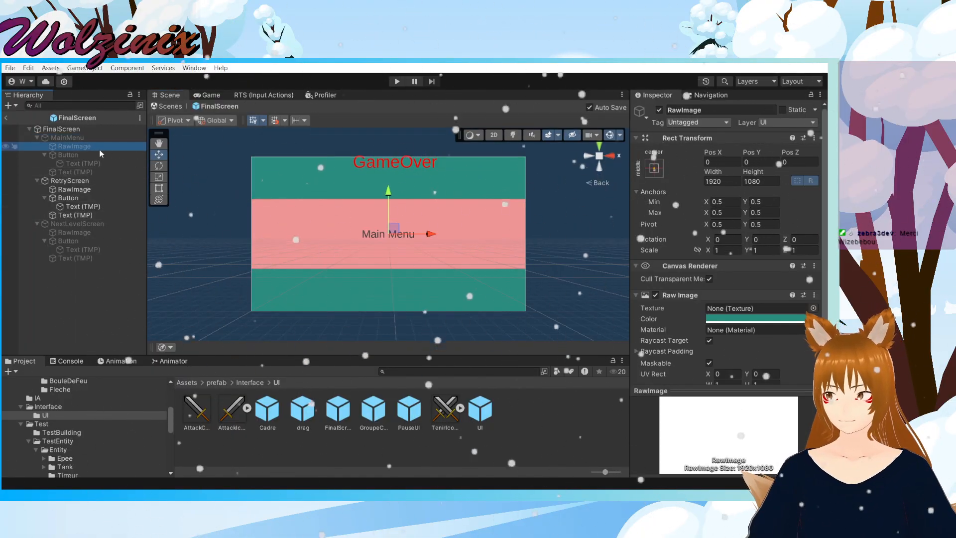
{"action": "left_click", "coordinate": [90, 172]}
{"action": "left_click", "coordinate": [653, 167]}
{"action": "left_click", "coordinate": [768, 252], "text": "alt"}
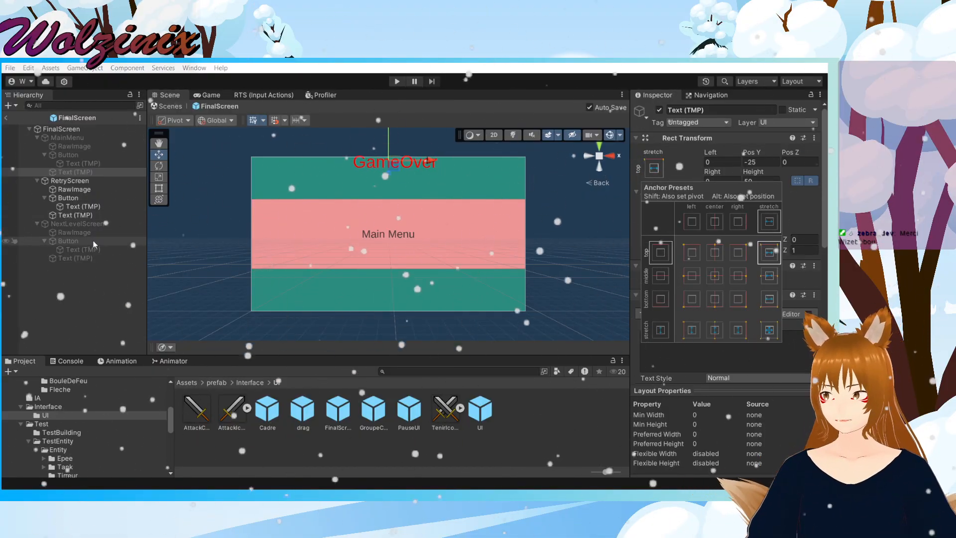
{"action": "left_click", "coordinate": [88, 258]}
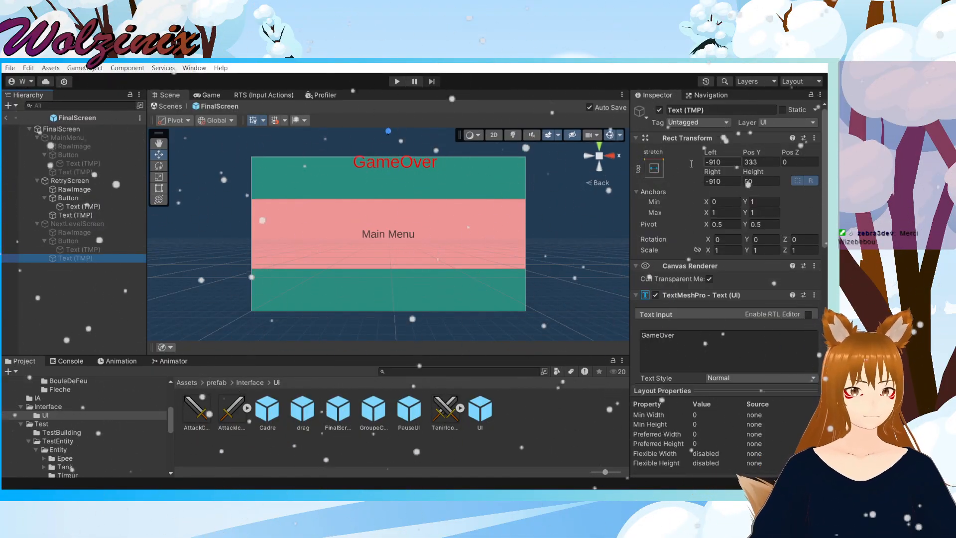
{"action": "left_click", "coordinate": [653, 168]}
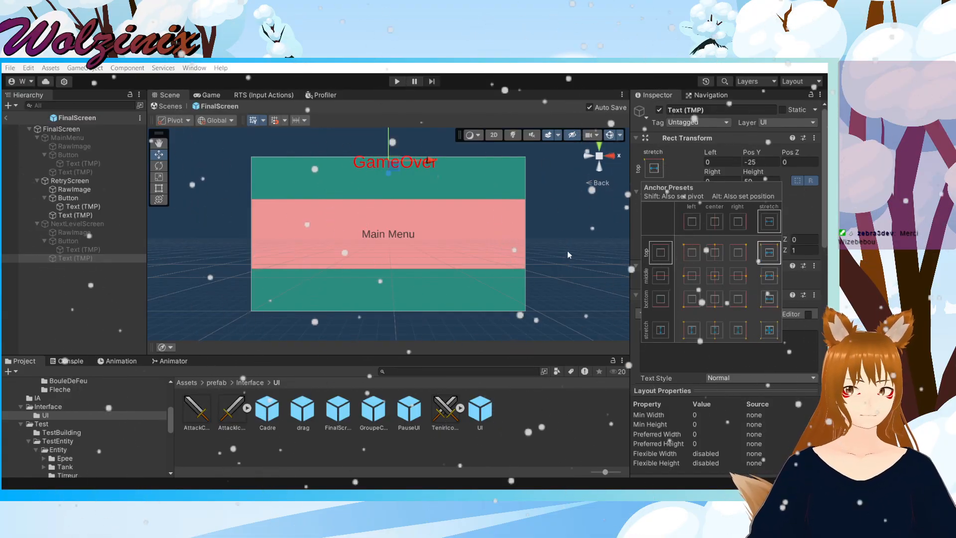
{"action": "left_click", "coordinate": [499, 245]}
Step: Move the GameOver texts of all three screens down together, bringing RetryScreen's to about Pos Y -76
{"action": "middle_click_drag", "start_coordinate": [464, 192], "coordinate": [464, 232]}
{"action": "left_click", "coordinate": [70, 148]}
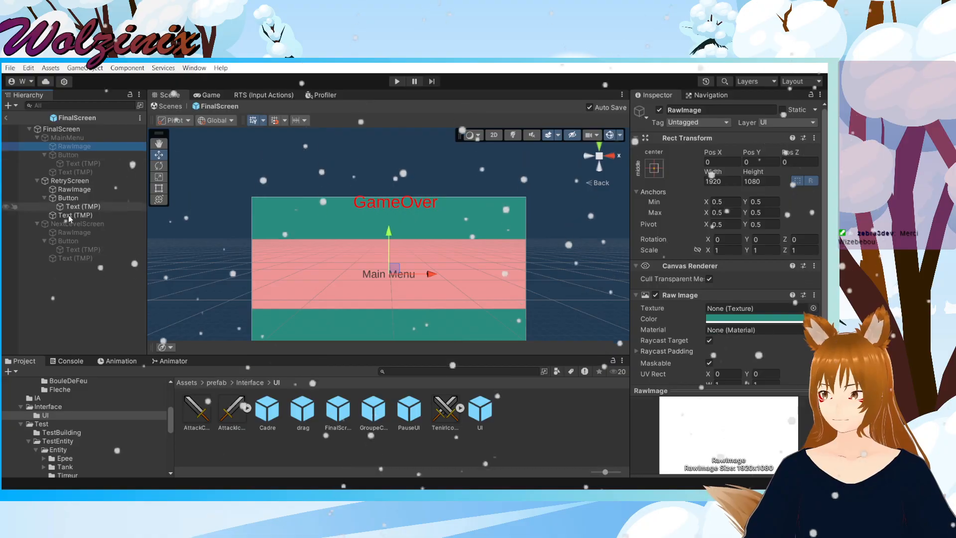
{"action": "left_click", "coordinate": [82, 171]}
{"action": "left_click", "coordinate": [83, 216], "text": "ctrl"}
{"action": "left_click", "coordinate": [79, 258], "text": "ctrl"}
{"action": "left_click_drag", "start_coordinate": [390, 180], "coordinate": [391, 185]}
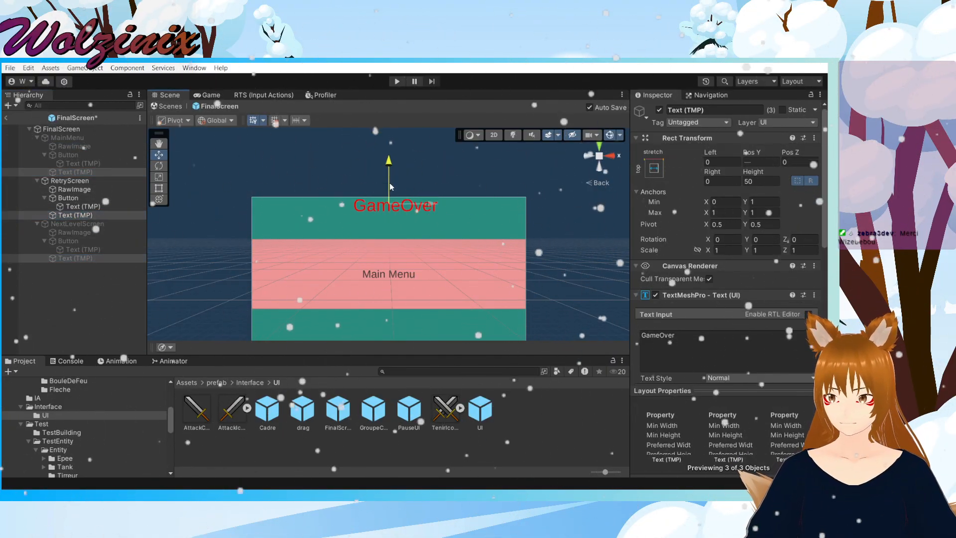
Step: Check the MainMenu and NextLevelScreen layouts by toggling them on and off, and inspect RetryScreen's image, GameOver text and button
{"action": "left_click", "coordinate": [49, 137]}
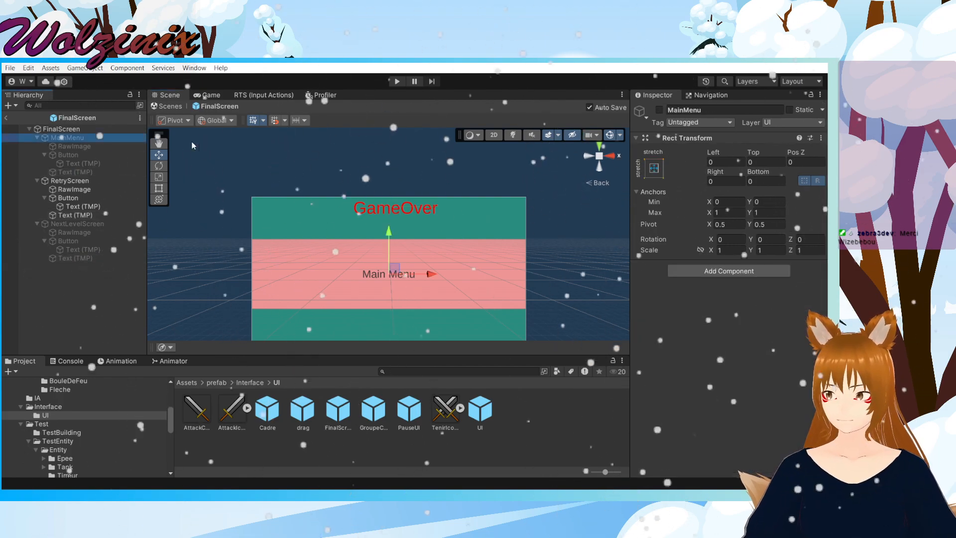
{"action": "left_click", "coordinate": [660, 110]}
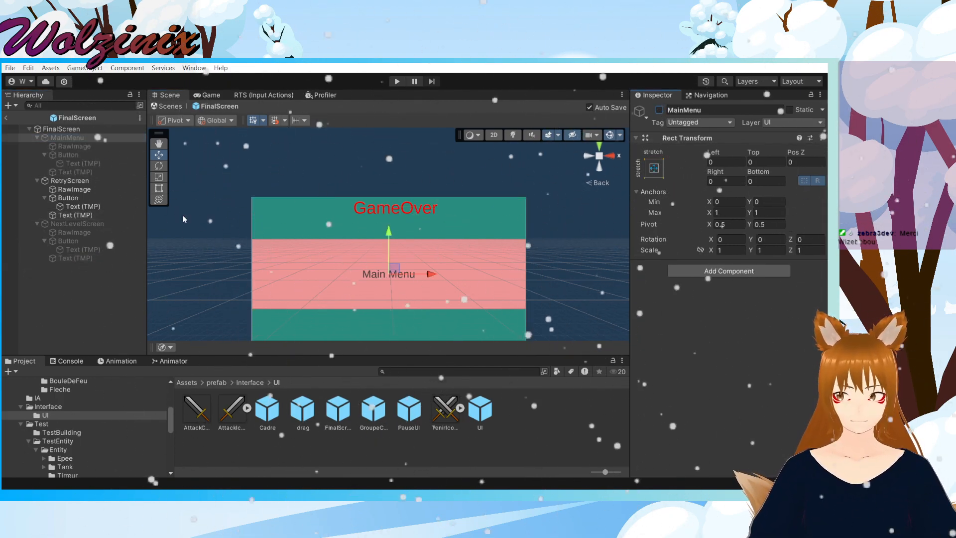
{"action": "left_click", "coordinate": [75, 190]}
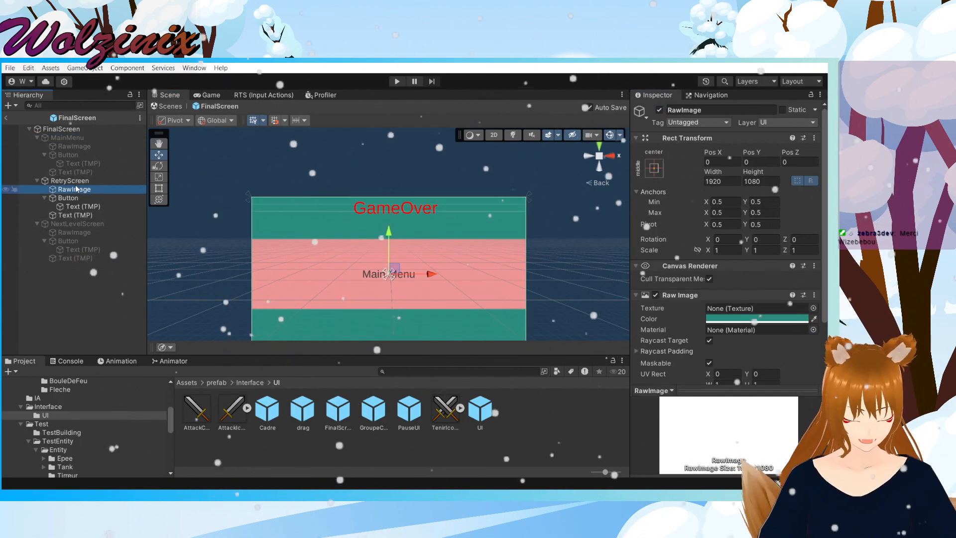
{"action": "left_click", "coordinate": [77, 224]}
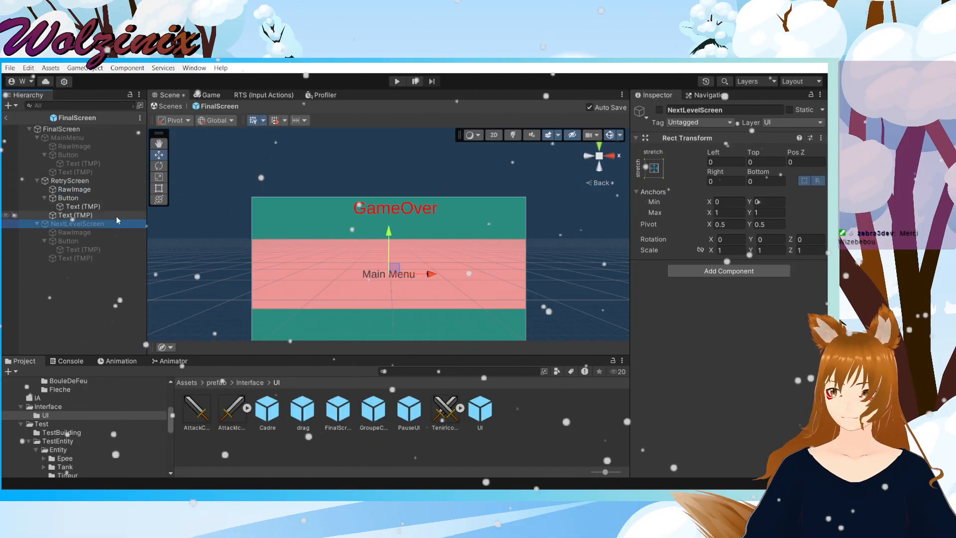
{"action": "left_click", "coordinate": [659, 110]}
{"action": "left_click", "coordinate": [659, 110]}
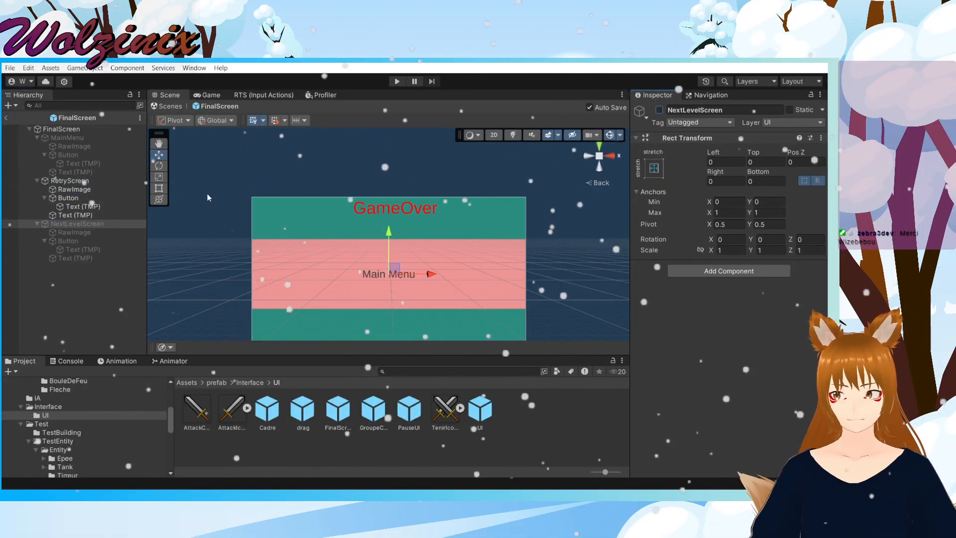
{"action": "left_click", "coordinate": [80, 214]}
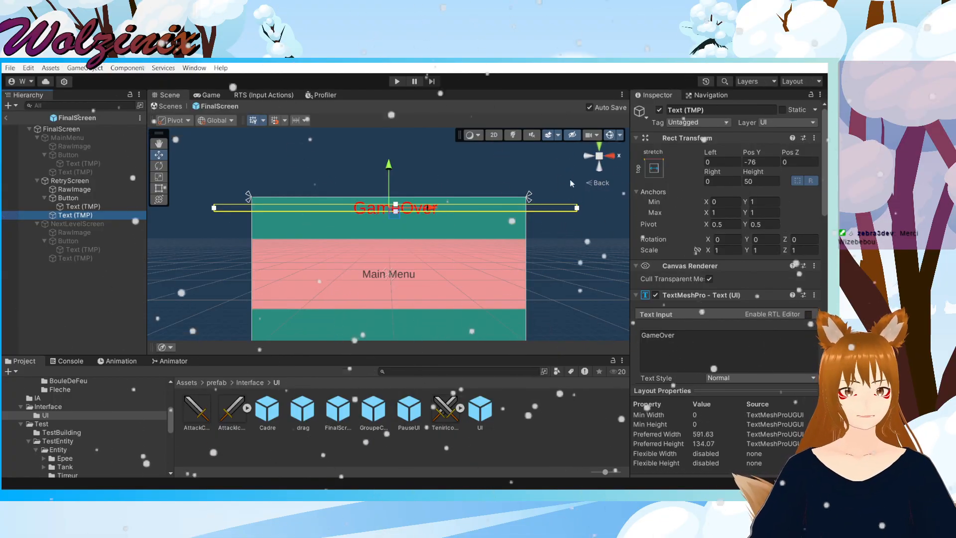
{"action": "middle_click_drag", "start_coordinate": [496, 276], "coordinate": [503, 237]}
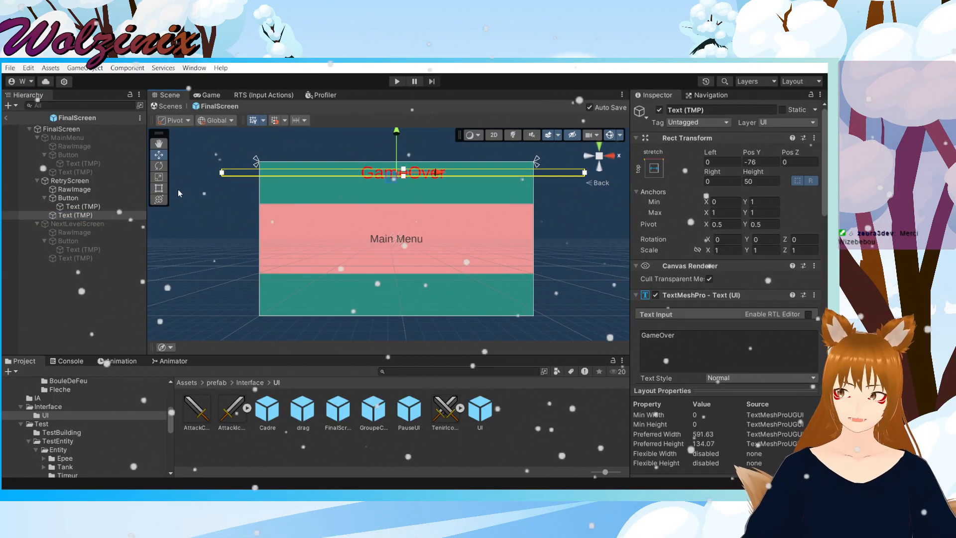
{"action": "left_click", "coordinate": [104, 200]}
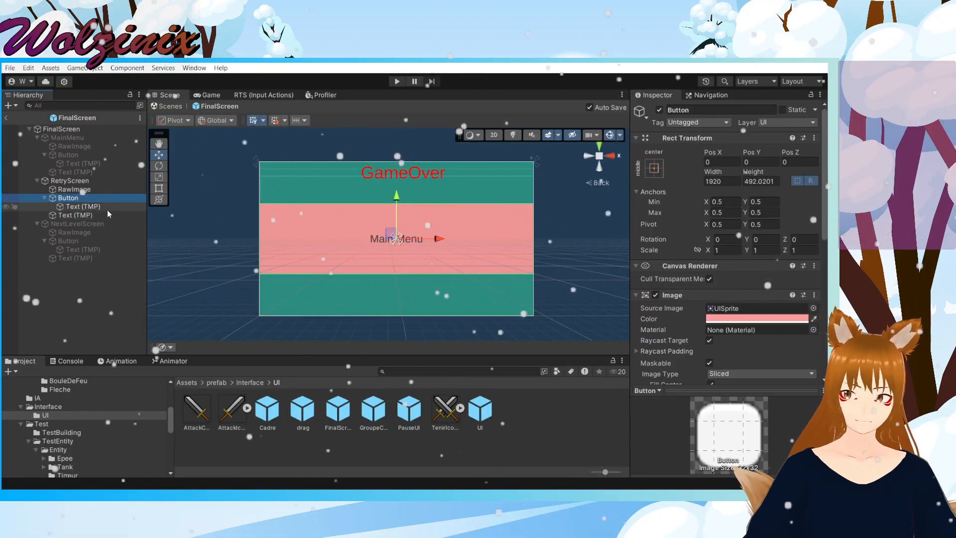
Step: Anchor RetryScreen's button middle-left, narrow it to about 777 wide, and move it to Pos X 500
{"action": "left_click", "coordinate": [654, 168]}
{"action": "left_click", "coordinate": [692, 276]}
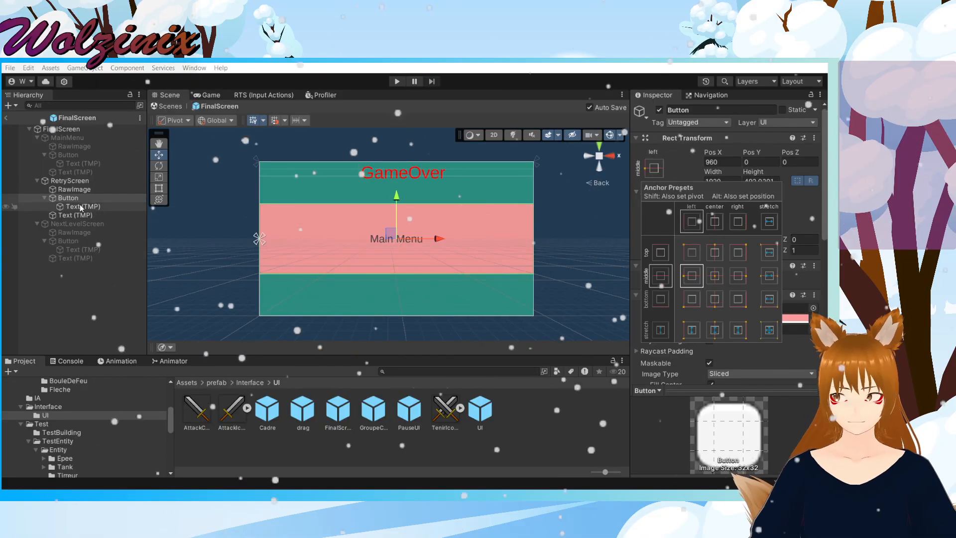
{"action": "left_click", "coordinate": [161, 188]}
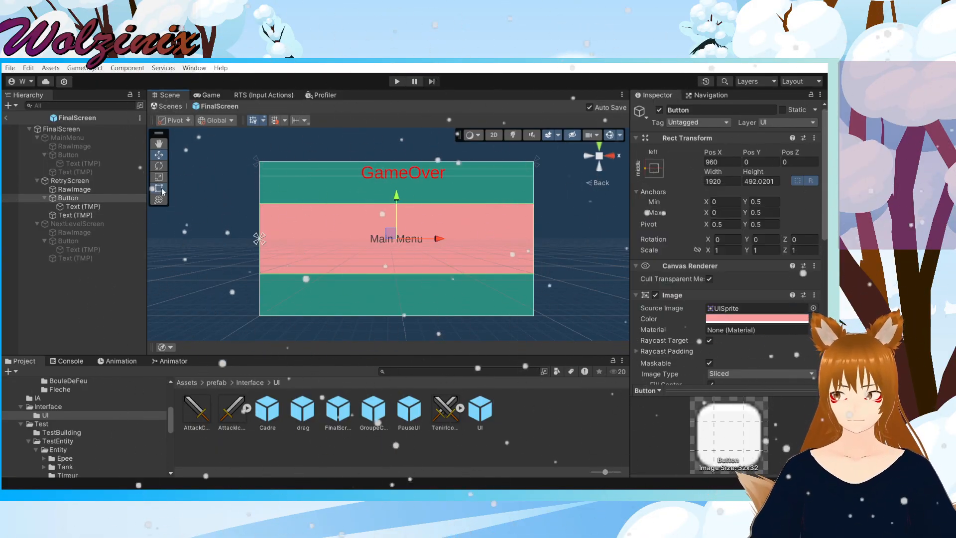
{"action": "left_click_drag", "start_coordinate": [535, 248], "coordinate": [371, 235]}
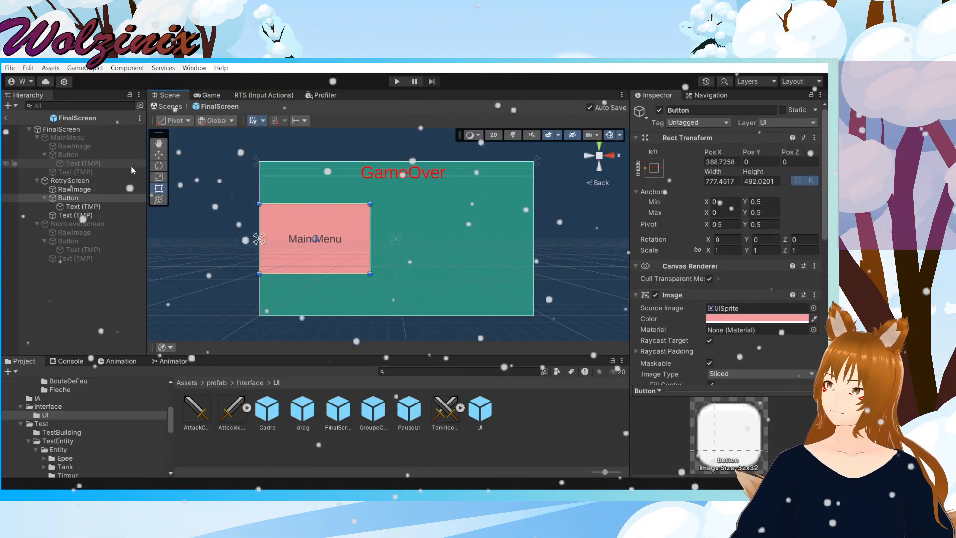
{"action": "left_click", "coordinate": [158, 155]}
{"action": "left_click_drag", "start_coordinate": [354, 238], "coordinate": [367, 238]}
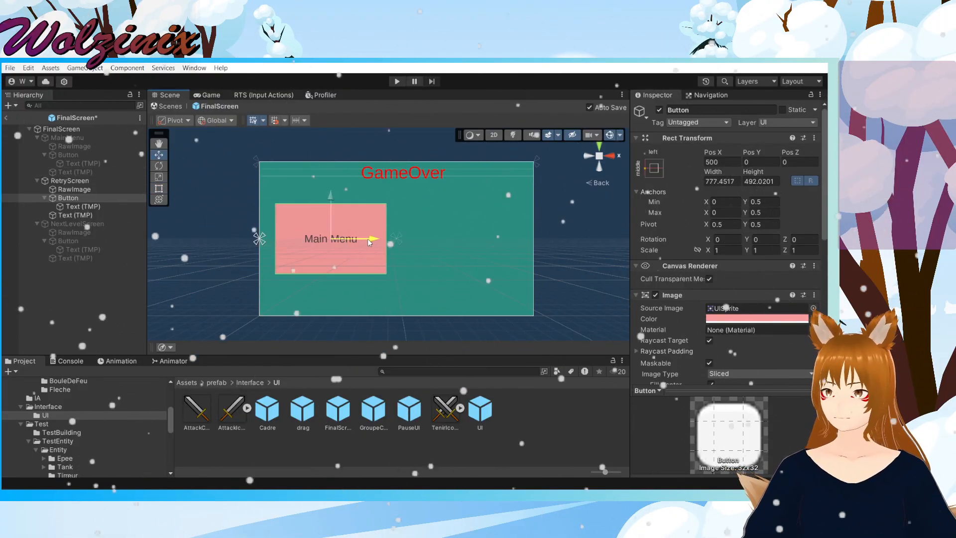
Step: Duplicate RetryScreen's Main Menu button and move the copy along X to about Pos X 1463
{"action": "left_click", "coordinate": [75, 198]}
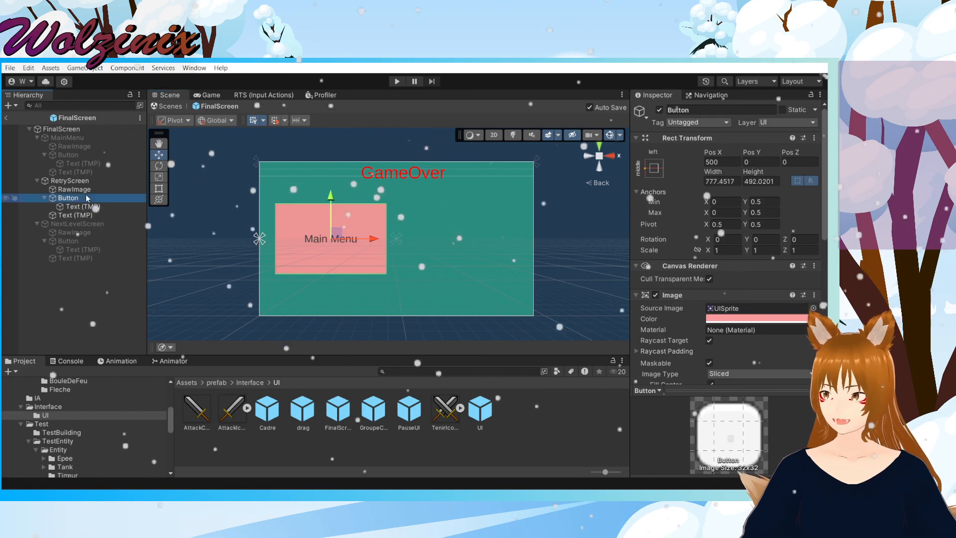
{"action": "key", "text": "ctrl+d"}
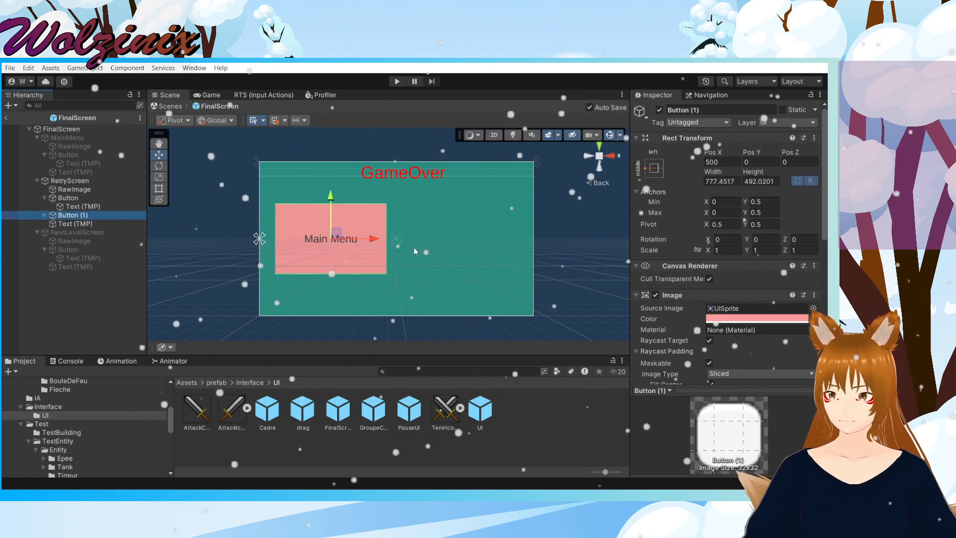
{"action": "left_click_drag", "start_coordinate": [372, 249], "coordinate": [510, 248]}
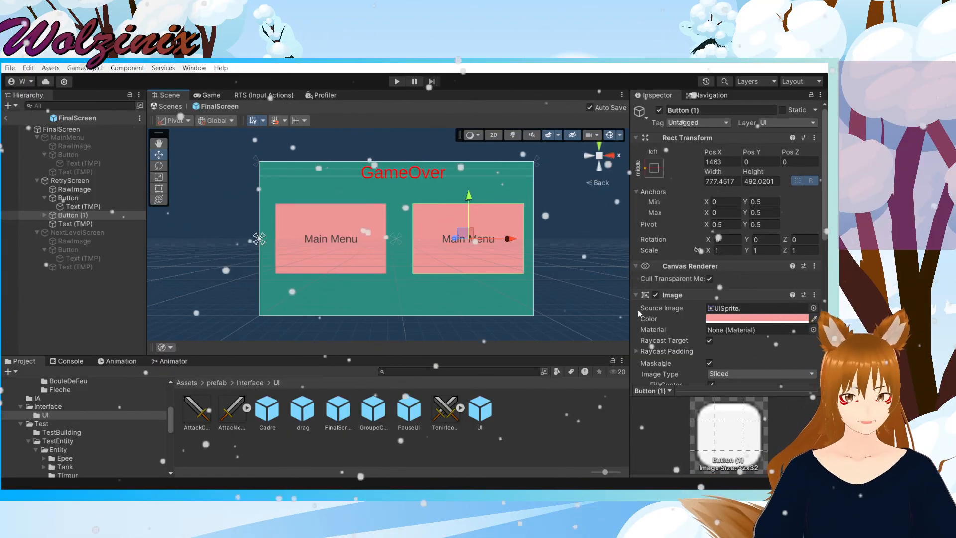
{"action": "scroll", "coordinate": [732, 329], "scroll_direction": "down", "scroll_amount": 1}
Step: Rename the duplicated button in RetryScreen as Retry
{"action": "left_click", "coordinate": [45, 215]}
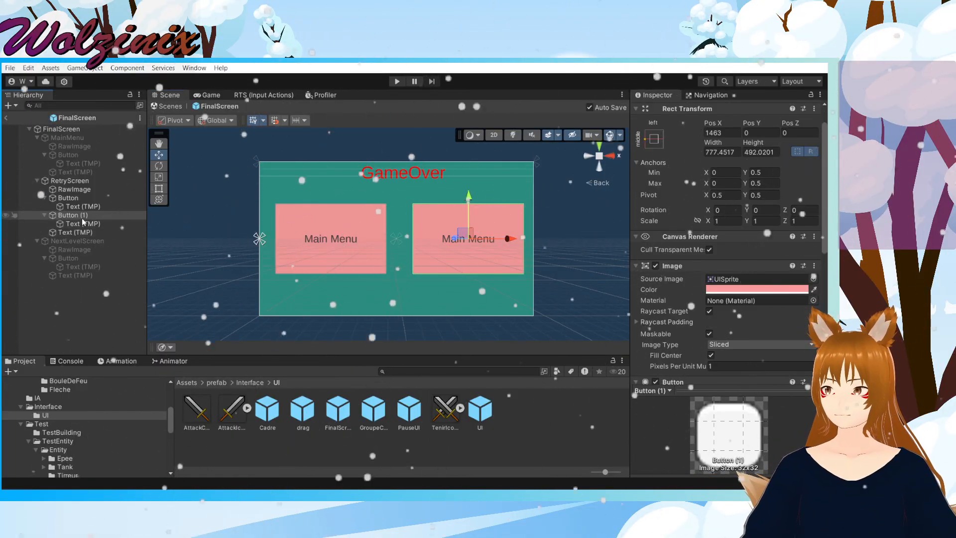
{"action": "double_click", "coordinate": [74, 215]}
{"action": "right_click", "coordinate": [83, 221]}
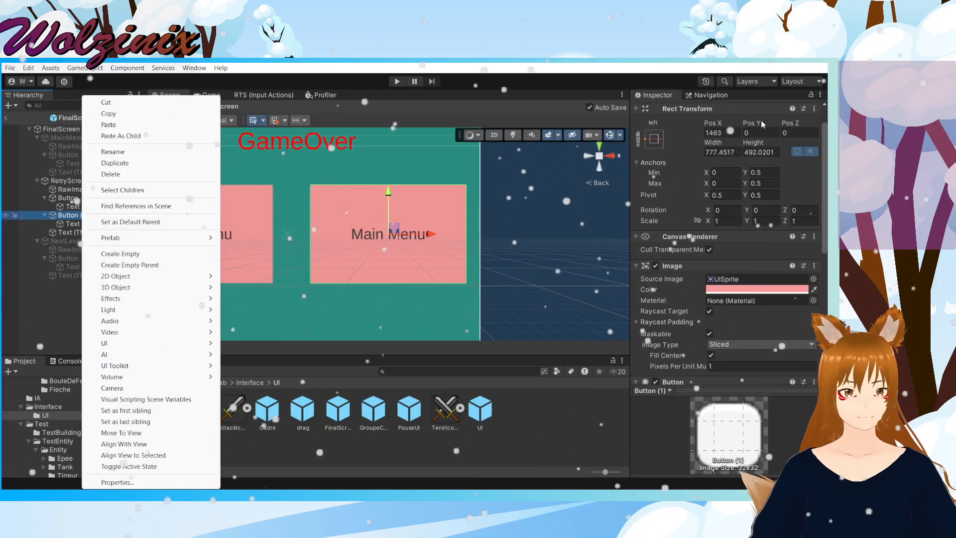
{"action": "left_click", "coordinate": [709, 189]}
{"action": "left_click", "coordinate": [709, 110]}
{"action": "type", "text": "Retry"}
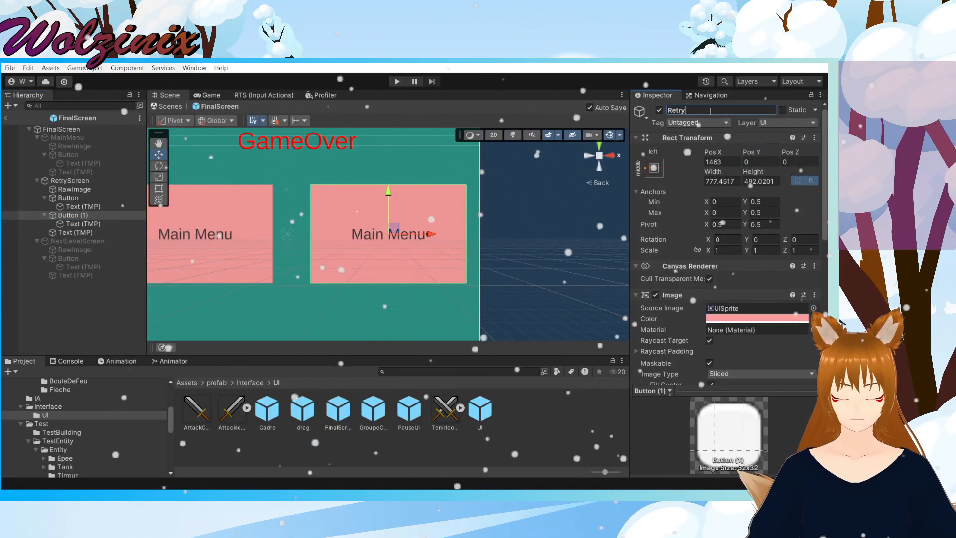
Step: Change the Retry button's text to "Try Again"
{"action": "left_click", "coordinate": [85, 207]}
{"action": "left_click", "coordinate": [83, 223]}
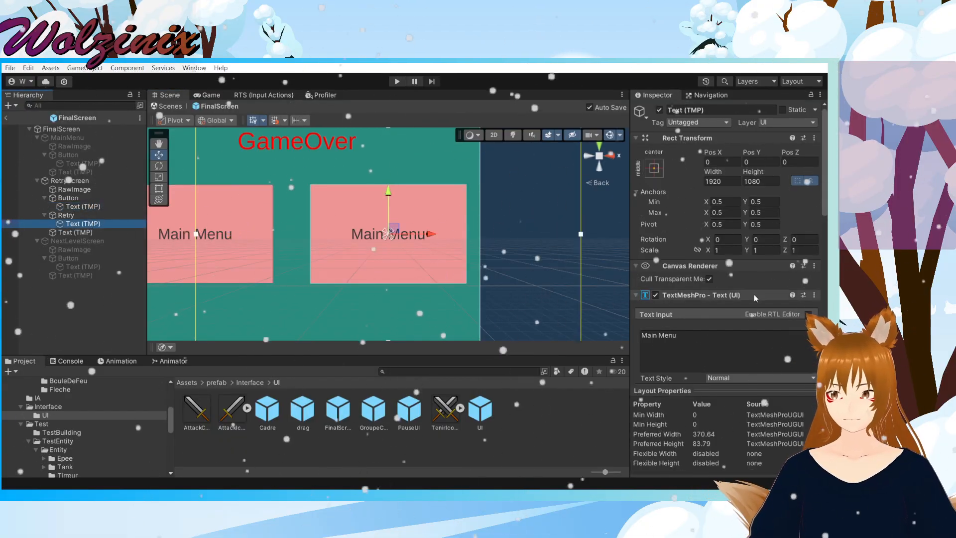
{"action": "scroll", "coordinate": [688, 219], "scroll_direction": "down", "scroll_amount": 4}
{"action": "scroll", "coordinate": [688, 219], "scroll_direction": "up", "scroll_amount": 2}
{"action": "left_click", "coordinate": [688, 219]}
{"action": "type", "text": "Try a"}
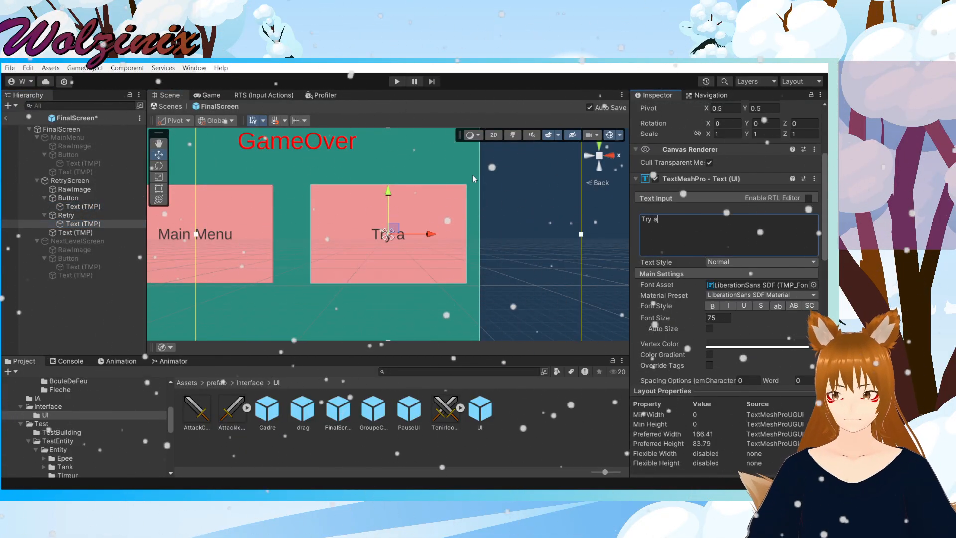
{"action": "key", "text": "BackSpace"}
{"action": "type", "text": "Again"}
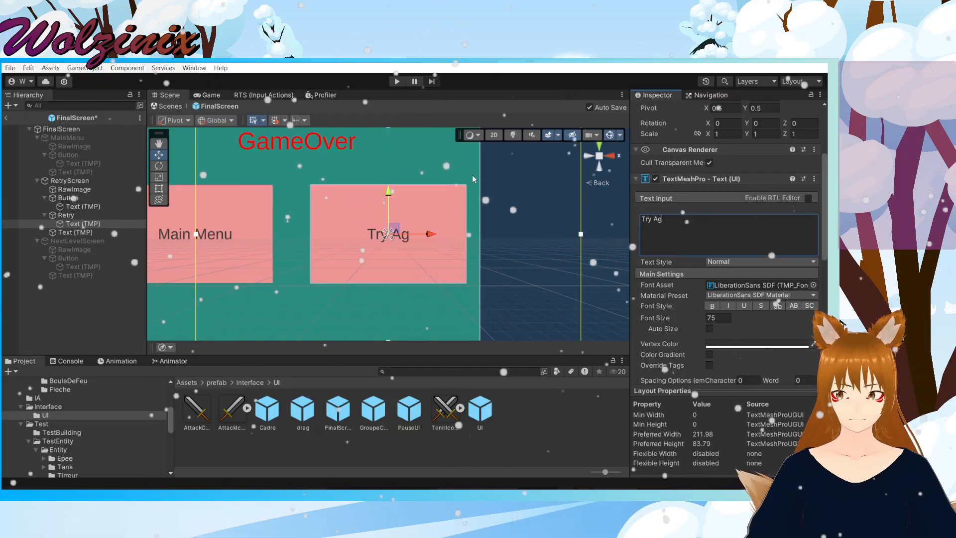
{"action": "left_click", "coordinate": [550, 243]}
{"action": "scroll", "coordinate": [539, 244], "scroll_direction": "down", "scroll_amount": 5}
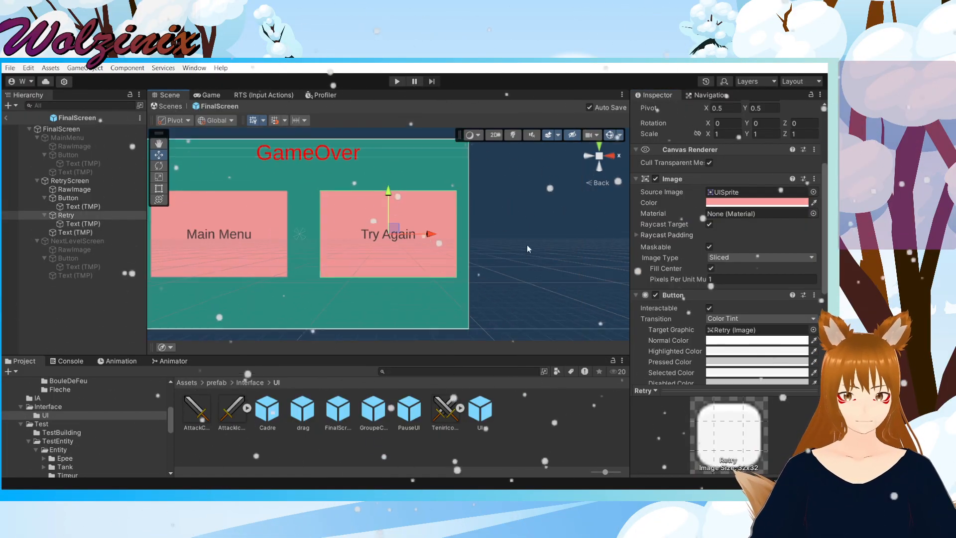
Step: Recolor the Retry button's image by sampling the teal 2A8D80 from the screen's background
{"action": "left_click", "coordinate": [88, 222]}
{"action": "left_click", "coordinate": [66, 215]}
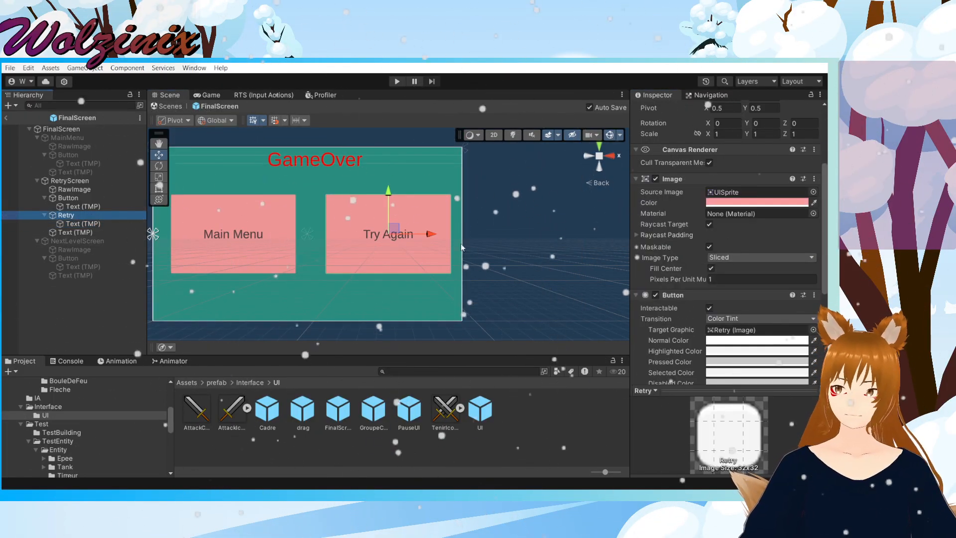
{"action": "left_click", "coordinate": [757, 202]}
{"action": "mouse_move", "coordinate": [777, 260]}
{"action": "left_mouse_down"}
{"action": "mouse_move", "coordinate": [787, 263]}
{"action": "mouse_move", "coordinate": [779, 279]}
{"action": "mouse_move", "coordinate": [732, 291]}
{"action": "mouse_move", "coordinate": [717, 315]}
{"action": "mouse_move", "coordinate": [712, 302]}
{"action": "mouse_move", "coordinate": [773, 274]}
{"action": "left_mouse_up"}
{"action": "left_click_drag", "start_coordinate": [712, 303], "coordinate": [792, 324]}
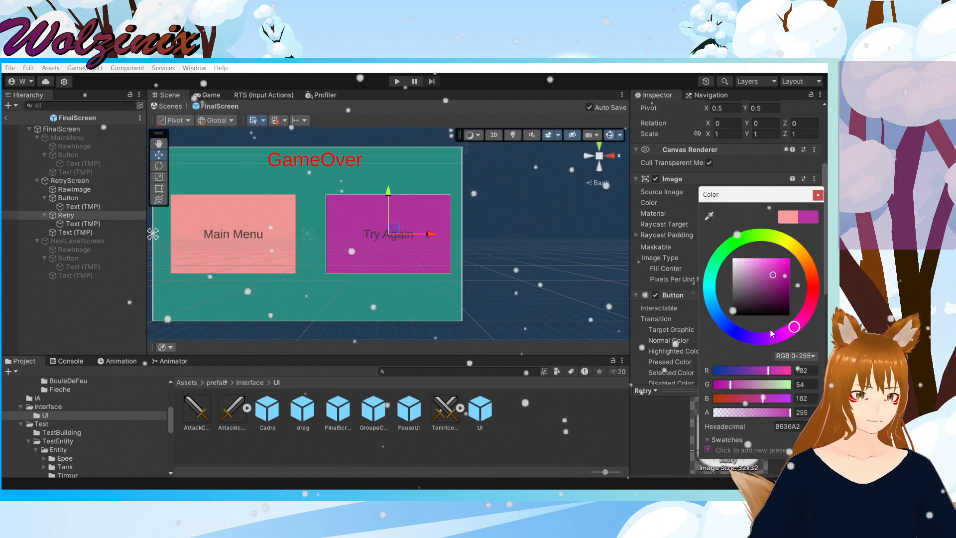
{"action": "left_click", "coordinate": [709, 217]}
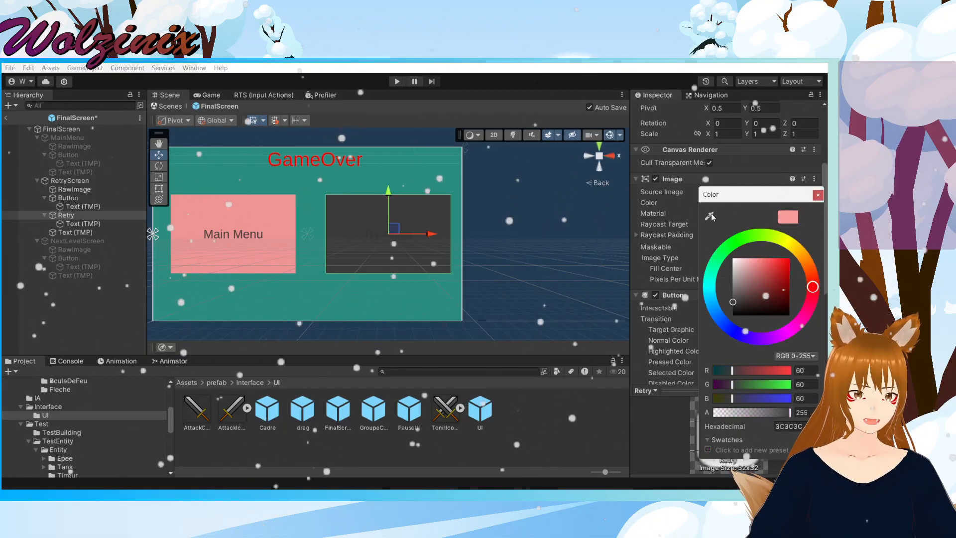
{"action": "left_click", "coordinate": [411, 176]}
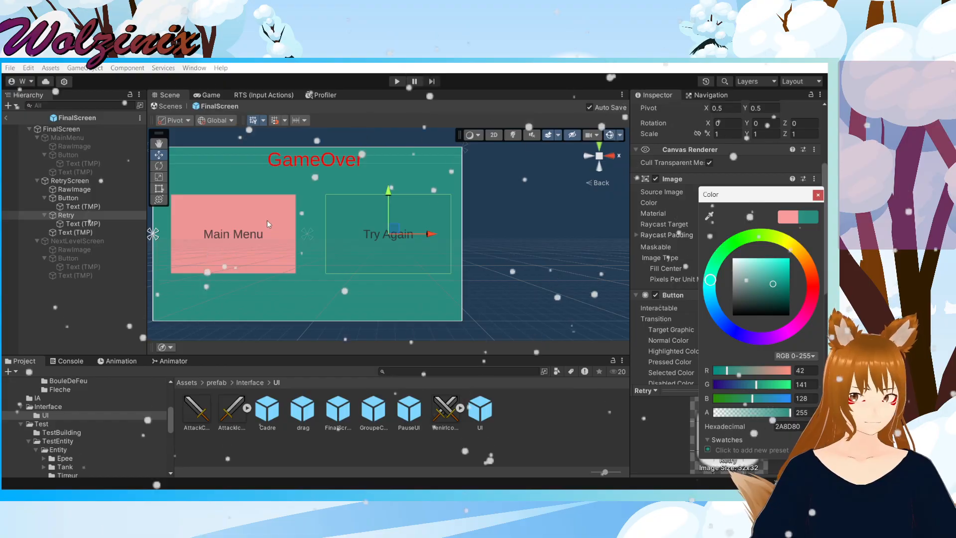
Step: Sample the background teal for the Main Menu button's image and shift its hue to purple 832A8D
{"action": "left_click", "coordinate": [88, 197]}
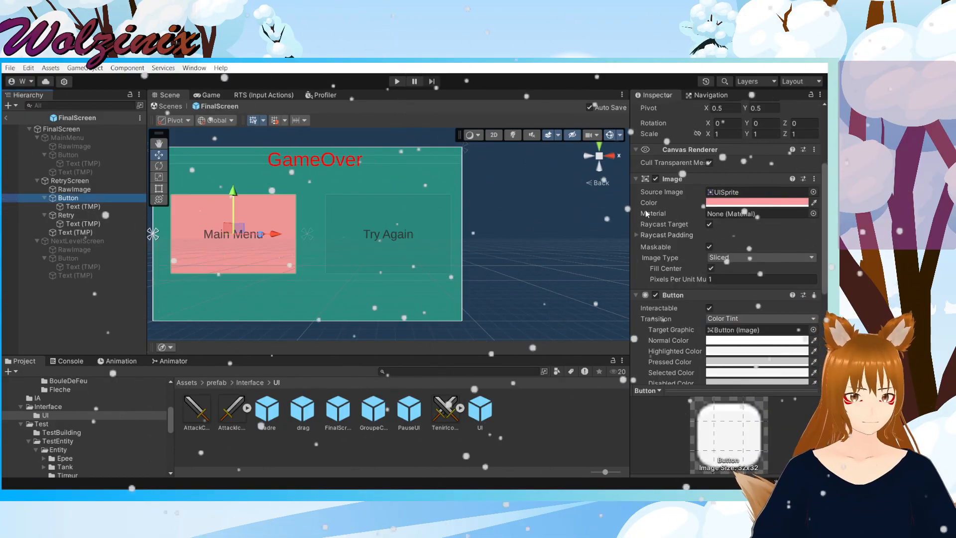
{"action": "left_click", "coordinate": [767, 202]}
{"action": "left_click", "coordinate": [709, 218]}
{"action": "left_click", "coordinate": [452, 209]}
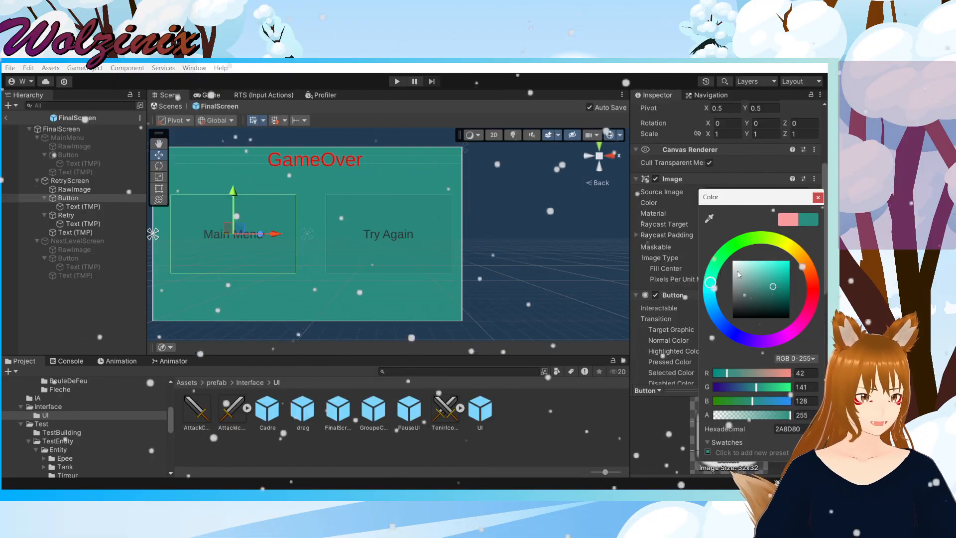
{"action": "left_click_drag", "start_coordinate": [806, 257], "coordinate": [792, 249]}
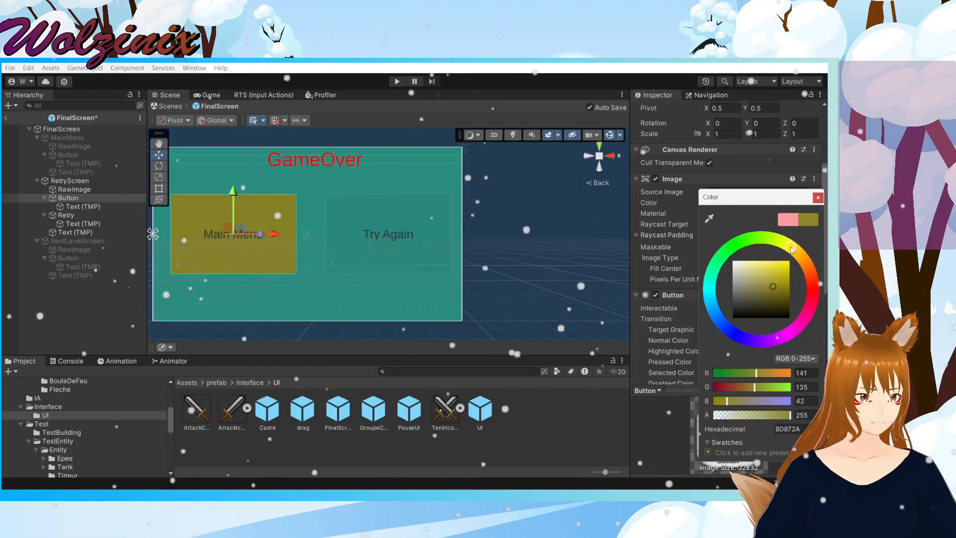
{"action": "left_click", "coordinate": [789, 344]}
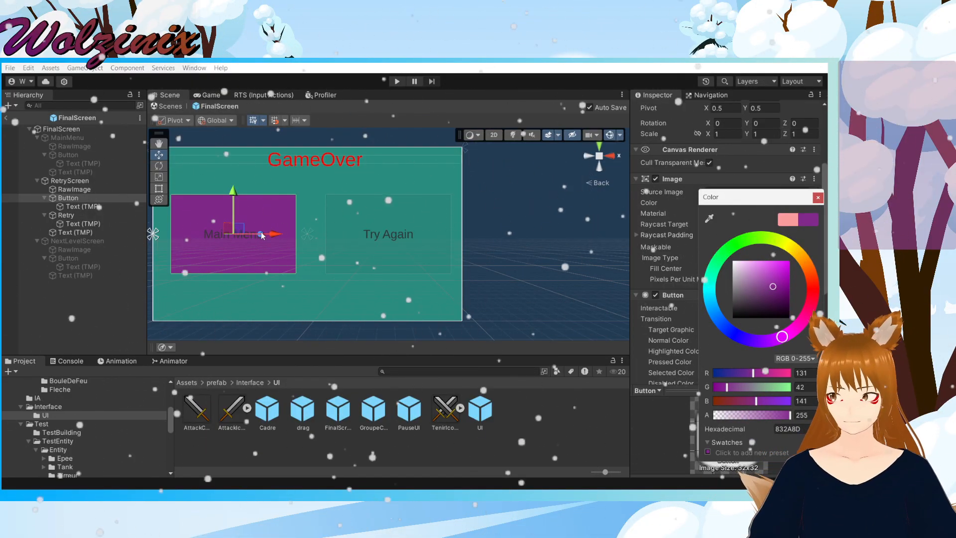
Step: Shift the hue of the Retry button's image color from teal to olive yellow
{"action": "left_click", "coordinate": [134, 215]}
{"action": "left_click", "coordinate": [736, 203]}
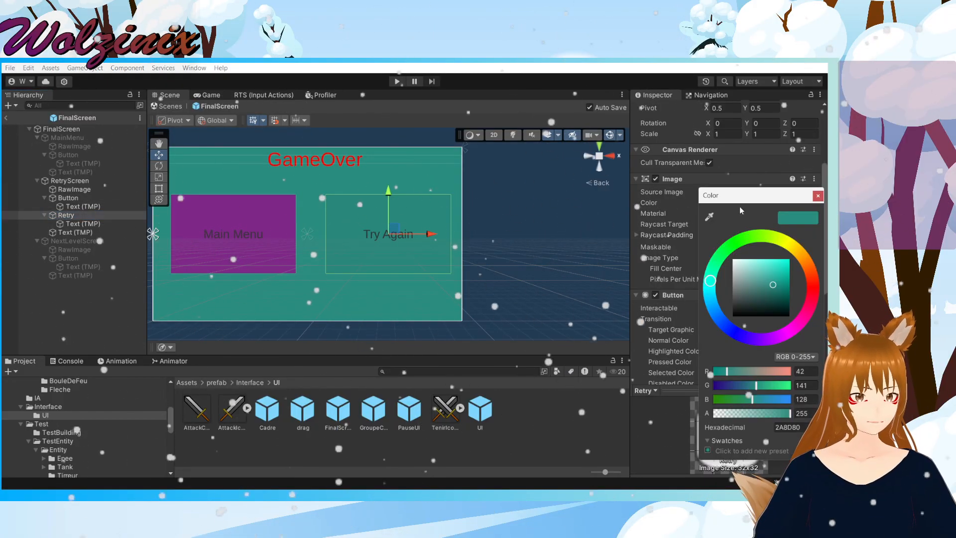
{"action": "left_click", "coordinate": [791, 246]}
{"action": "left_click", "coordinate": [391, 203]}
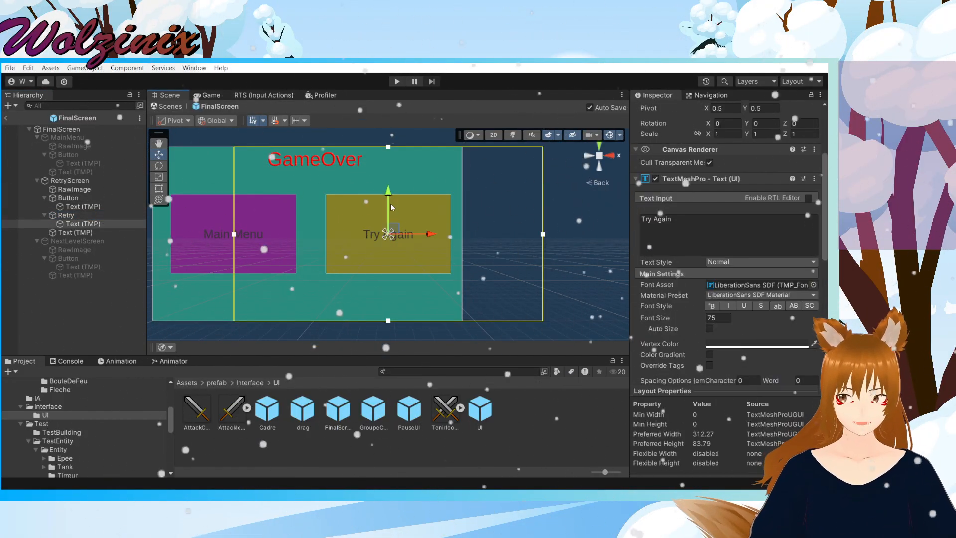
{"action": "scroll", "coordinate": [390, 203], "scroll_direction": "down", "scroll_amount": 2}
{"action": "left_click", "coordinate": [580, 220]}
{"action": "scroll", "coordinate": [363, 182], "scroll_direction": "down", "scroll_amount": 1}
{"action": "middle_click_drag", "start_coordinate": [366, 183], "coordinate": [426, 196]}
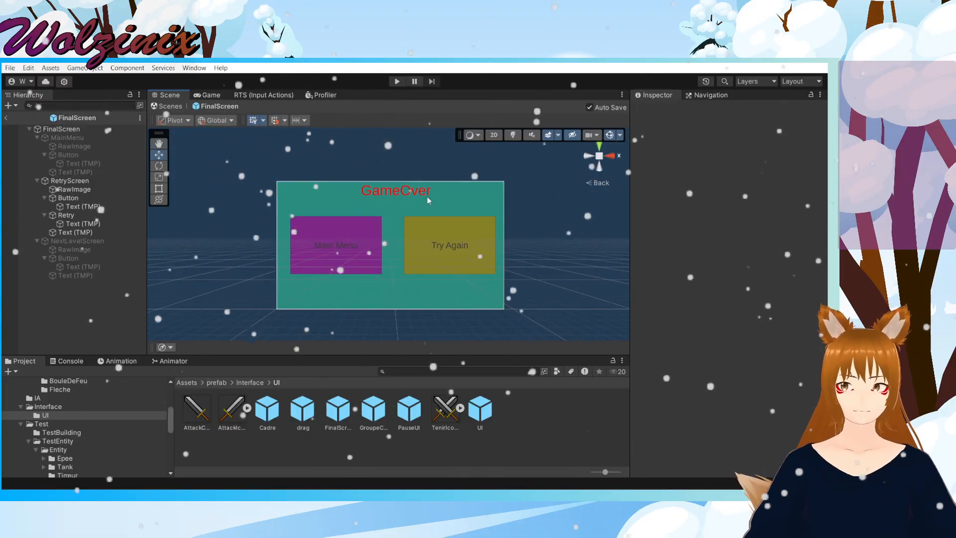
Step: Set the vertex color of RetryScreen's Main Menu button text to bright red
{"action": "left_click", "coordinate": [338, 241]}
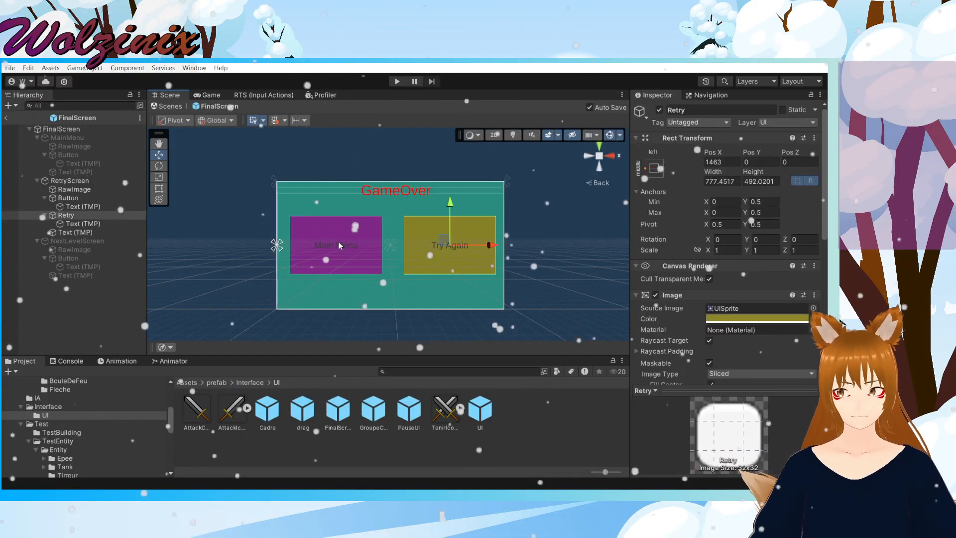
{"action": "left_click", "coordinate": [339, 241]}
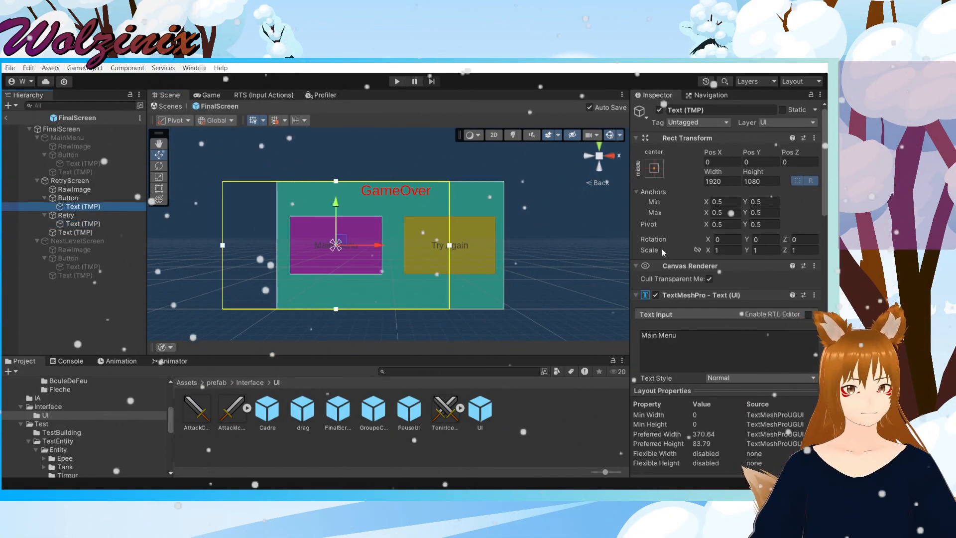
{"action": "scroll", "coordinate": [667, 247], "scroll_direction": "down", "scroll_amount": 5}
{"action": "left_click", "coordinate": [736, 199]}
{"action": "left_click_drag", "start_coordinate": [772, 269], "coordinate": [790, 250]}
{"action": "left_click", "coordinate": [109, 249]}
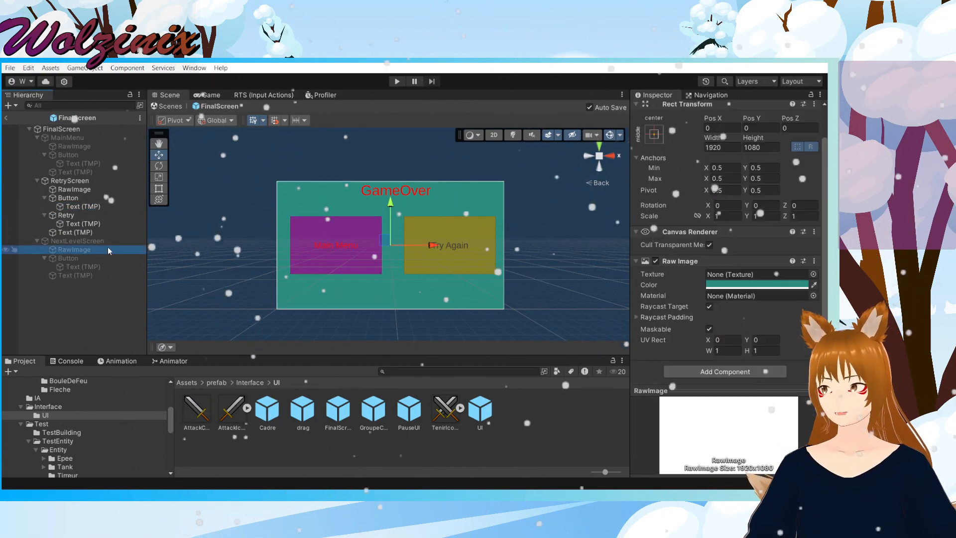
Step: Sample the Retry button's olive as the Try Again text's vertex color and shift its hue to blue
{"action": "left_click", "coordinate": [100, 241]}
{"action": "left_click", "coordinate": [101, 232]}
{"action": "left_click", "coordinate": [95, 223]}
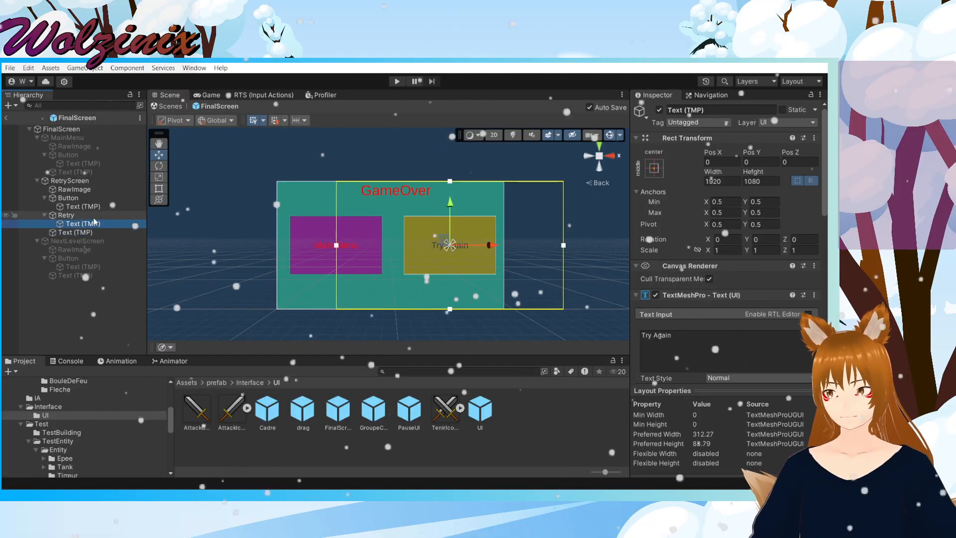
{"action": "left_click", "coordinate": [82, 214]}
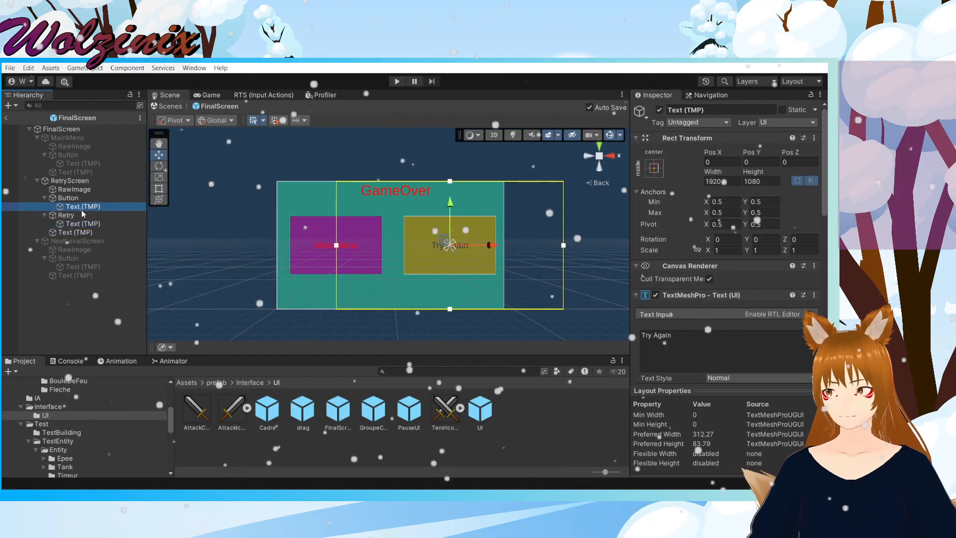
{"action": "left_click", "coordinate": [107, 224]}
{"action": "scroll", "coordinate": [736, 326], "scroll_direction": "down", "scroll_amount": 10}
{"action": "left_click", "coordinate": [815, 198]}
{"action": "left_click", "coordinate": [419, 226]}
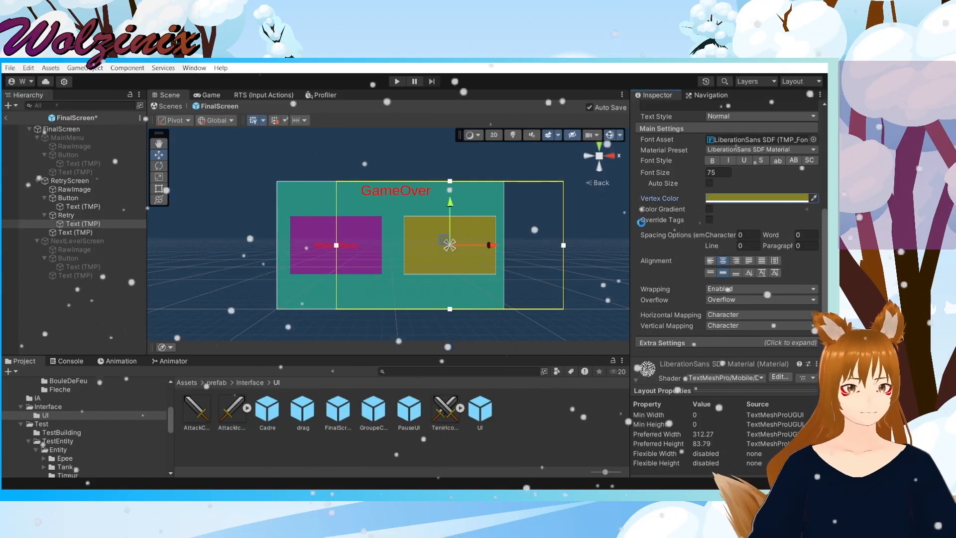
{"action": "left_click", "coordinate": [733, 199]}
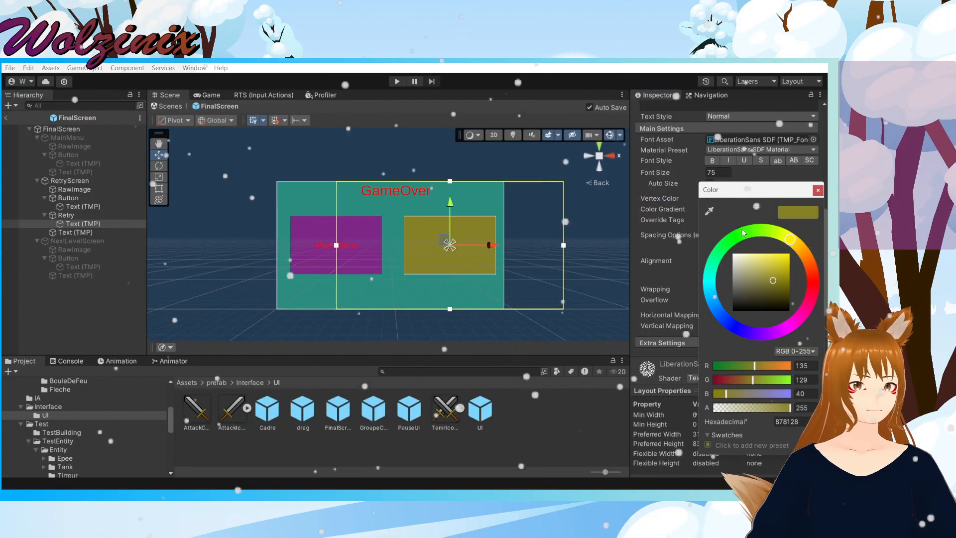
{"action": "left_click", "coordinate": [726, 319]}
{"action": "left_click", "coordinate": [578, 241]}
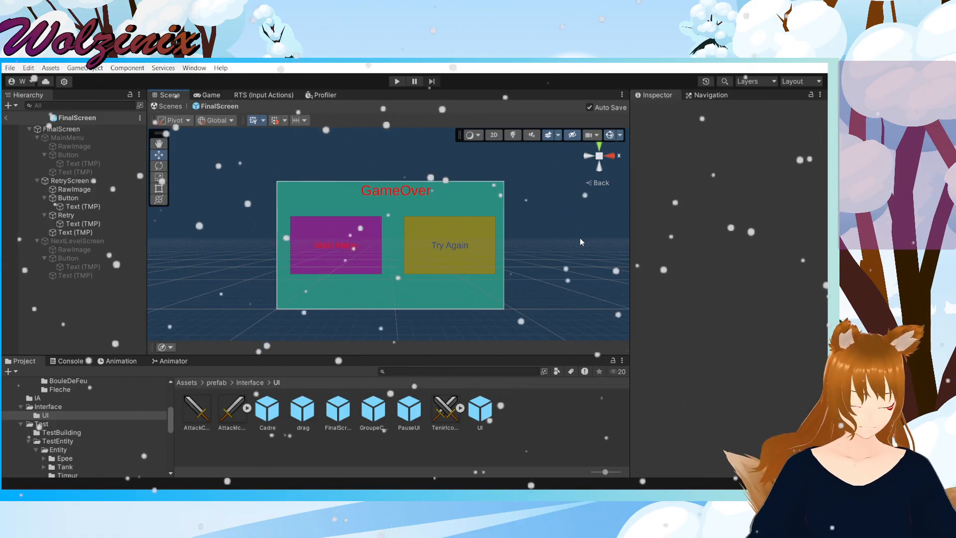
{"action": "scroll", "coordinate": [551, 227], "scroll_direction": "up", "scroll_amount": 1}
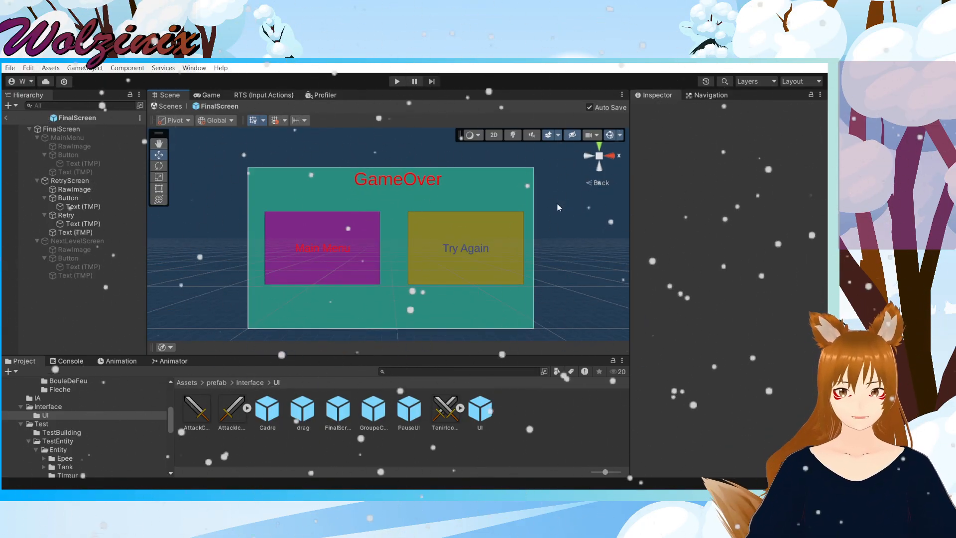
{"action": "scroll", "coordinate": [545, 226], "scroll_direction": "up", "scroll_amount": 1}
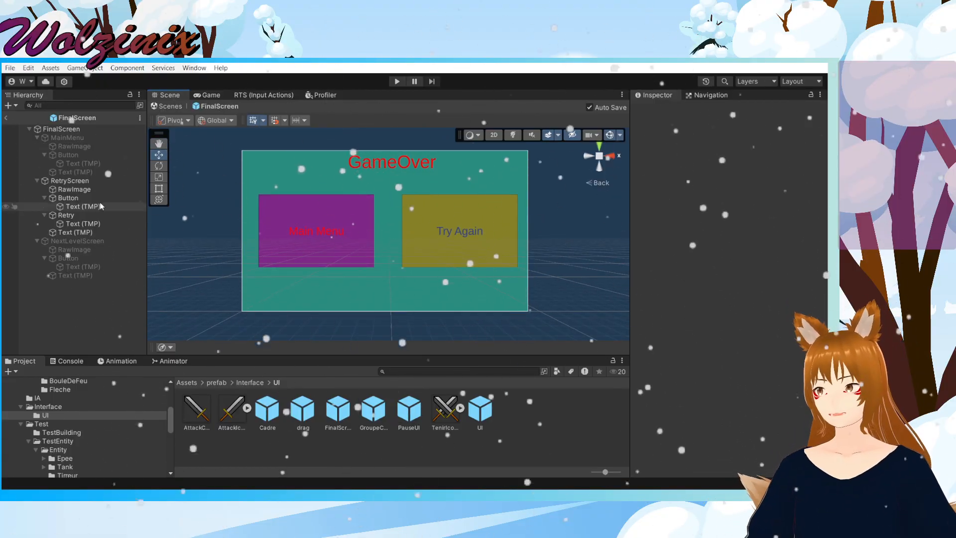
Step: Link the Retry button's On Click event to the FinalScreen object and assign LevelNextUI.CurrentScene as its function
{"action": "left_click", "coordinate": [427, 214]}
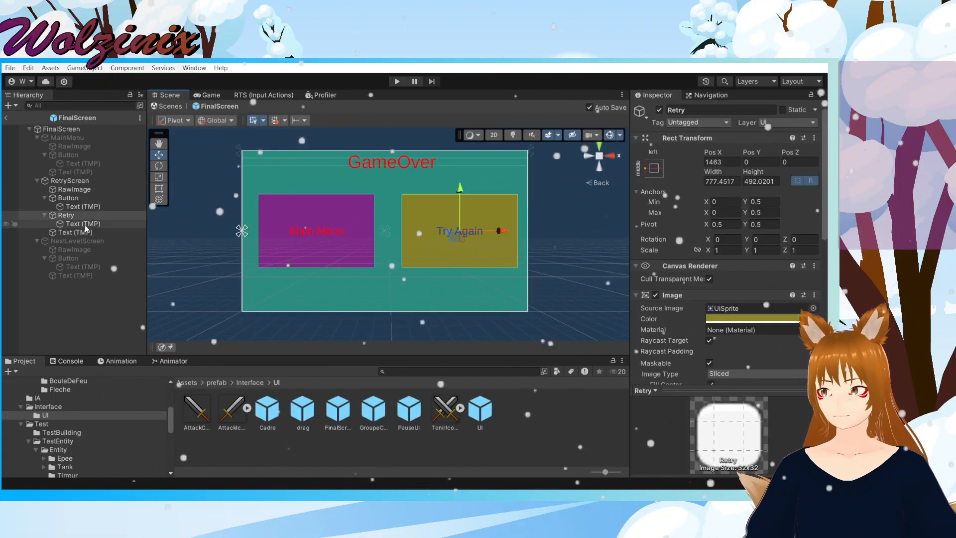
{"action": "scroll", "coordinate": [717, 274], "scroll_direction": "down", "scroll_amount": 8}
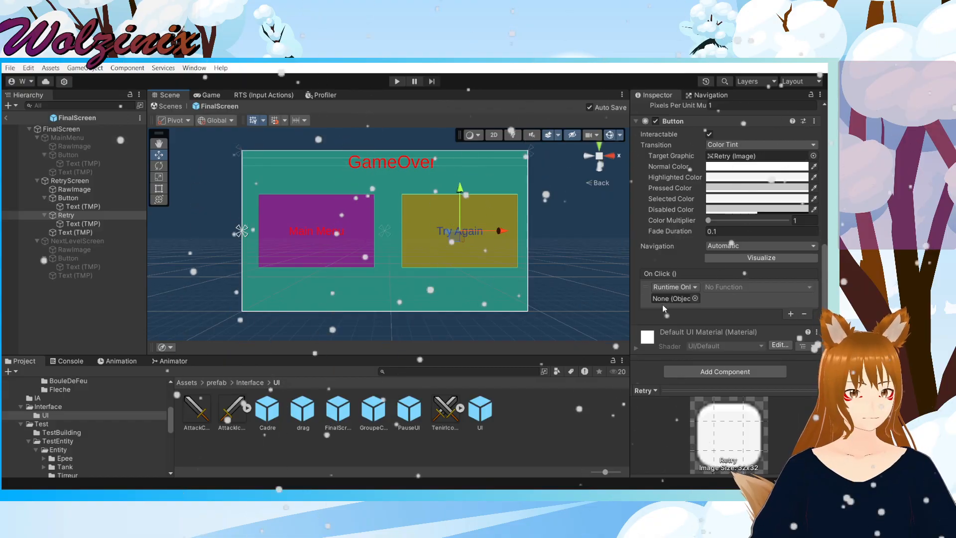
{"action": "left_click_drag", "start_coordinate": [85, 131], "coordinate": [674, 299]}
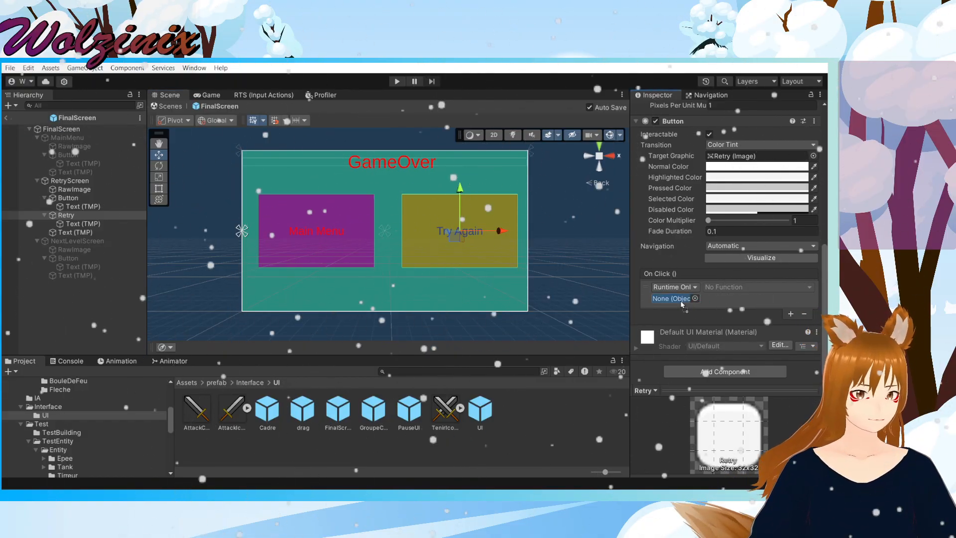
{"action": "left_click", "coordinate": [737, 287]}
{"action": "mouse_move", "coordinate": [741, 371]}
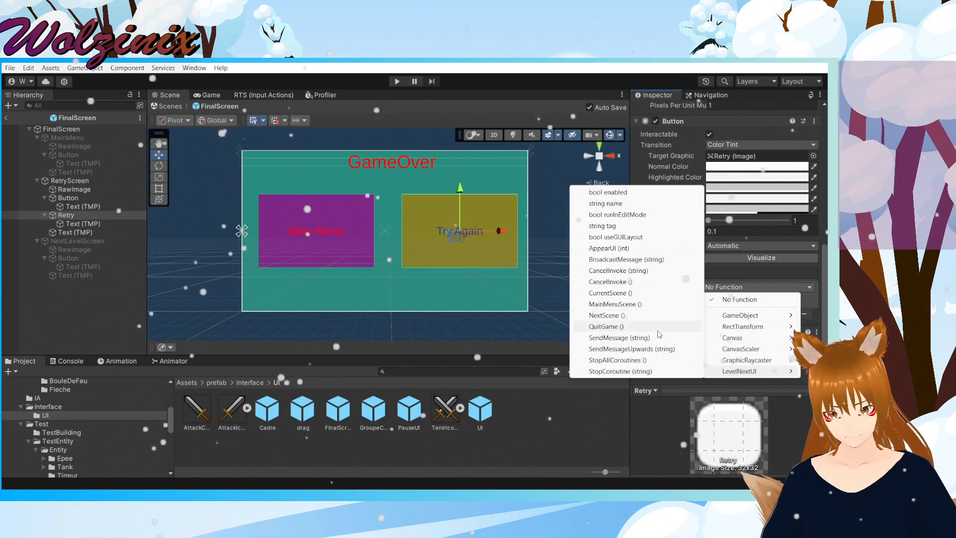
{"action": "left_click", "coordinate": [636, 294]}
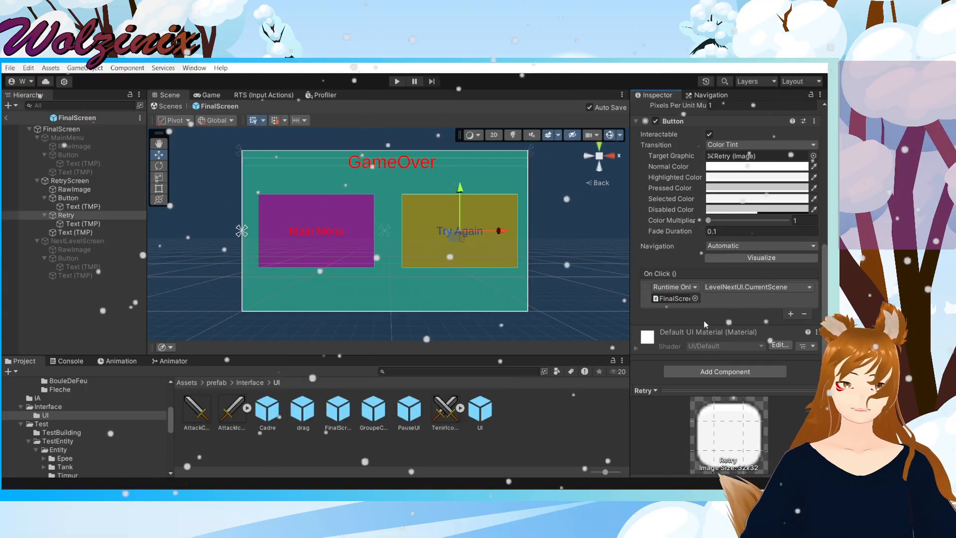
Step: Collapse MainMenu and RetryScreen in the FinalScreen prefab, deactivate RetryScreen, and return to the game scene
{"action": "left_click", "coordinate": [60, 129]}
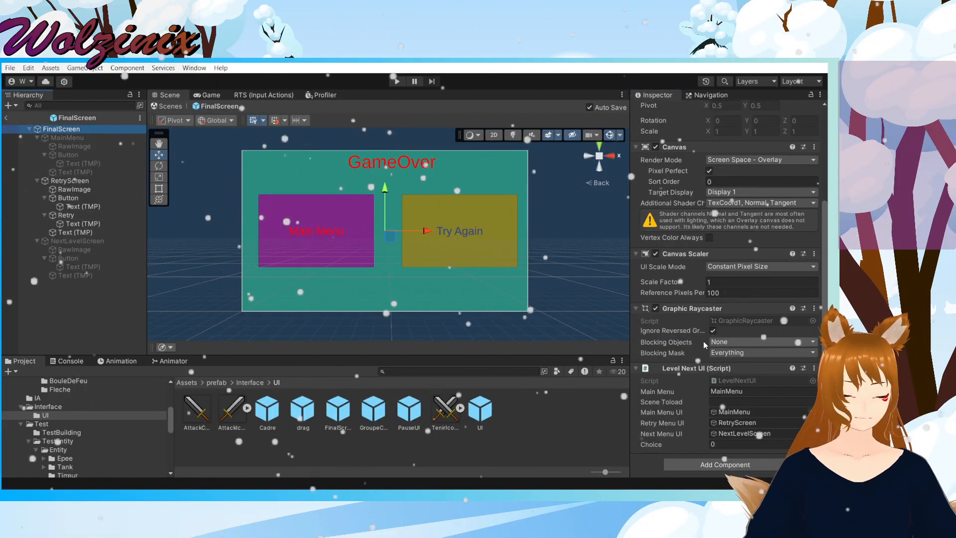
{"action": "left_click", "coordinate": [37, 180]}
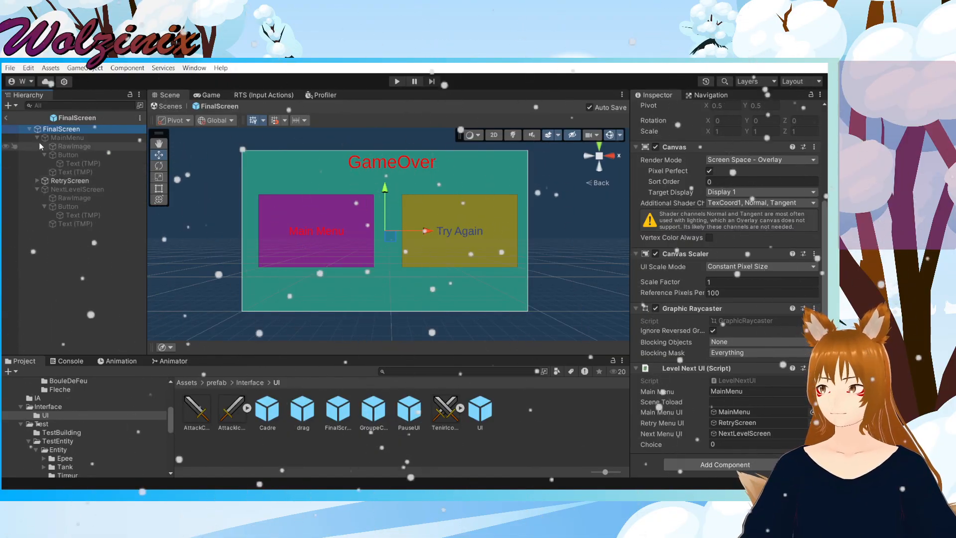
{"action": "left_click", "coordinate": [37, 138]}
{"action": "left_click", "coordinate": [70, 146]}
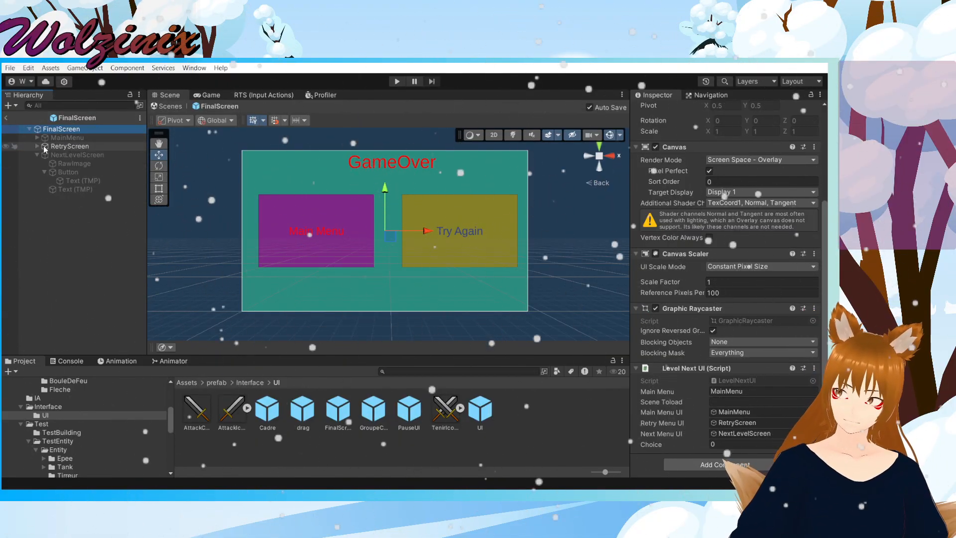
{"action": "left_click", "coordinate": [659, 109]}
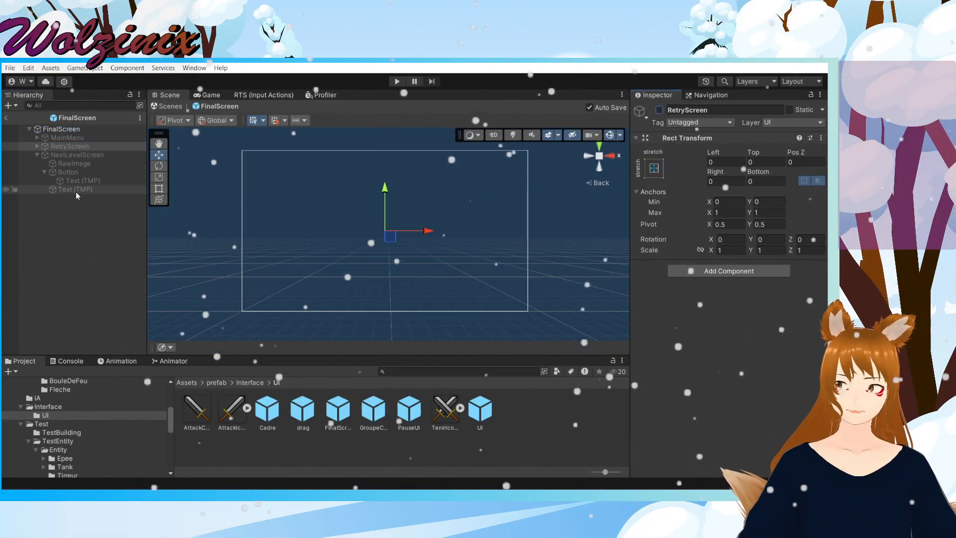
{"action": "left_click", "coordinate": [7, 117]}
Step: Playtest the end screen by sending both player units against the red building until it is destroyed, and stop the game
{"action": "left_click", "coordinate": [397, 81]}
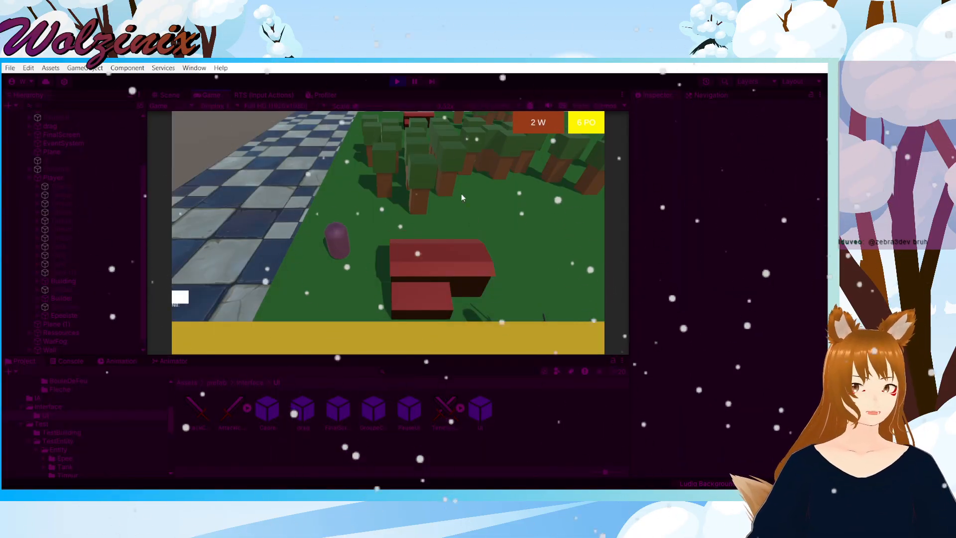
{"action": "middle_click_drag", "start_coordinate": [464, 182], "coordinate": [418, 219]}
{"action": "left_click_drag", "start_coordinate": [250, 209], "coordinate": [580, 313]}
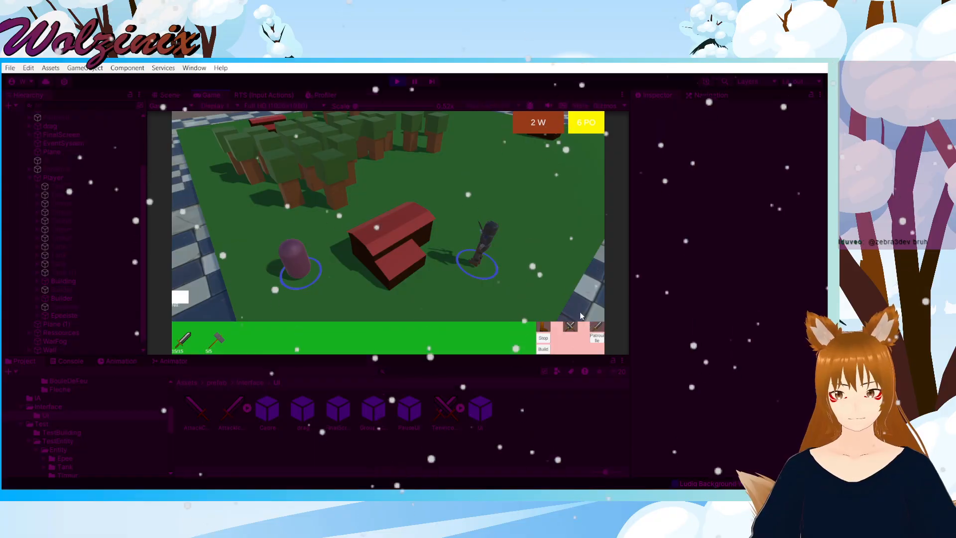
{"action": "left_click", "coordinate": [389, 249]}
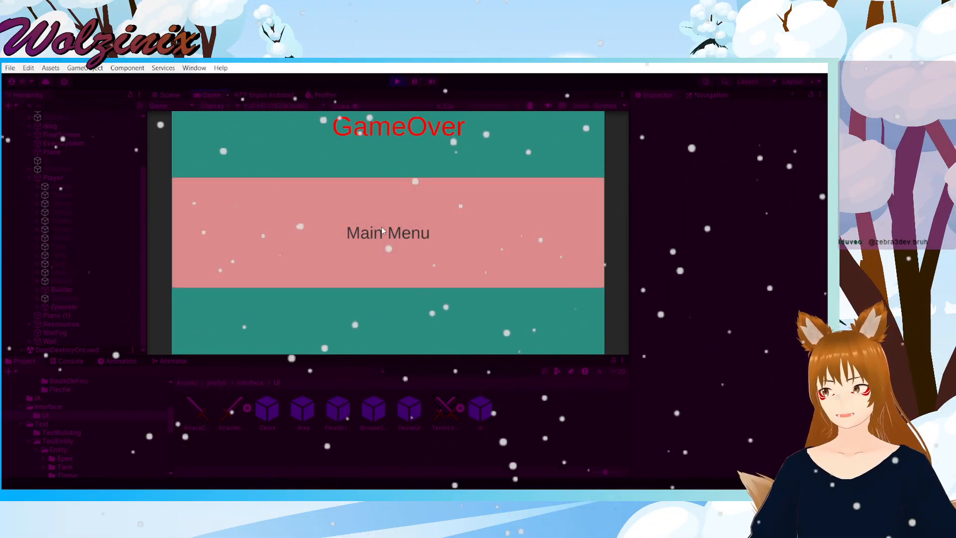
{"action": "left_click", "coordinate": [397, 82]}
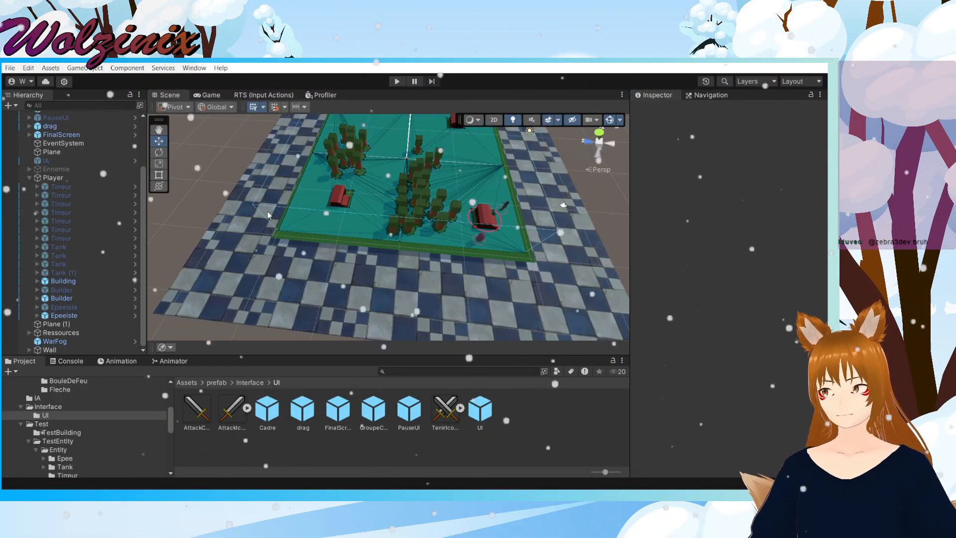
Step: Check the player Building's Main Objective To Destroy settings, change AppearUI's retry condition to choice != 0 and save LevelNextUI.cs
{"action": "left_click", "coordinate": [481, 214]}
{"action": "scroll", "coordinate": [723, 306], "scroll_direction": "down", "scroll_amount": 12}
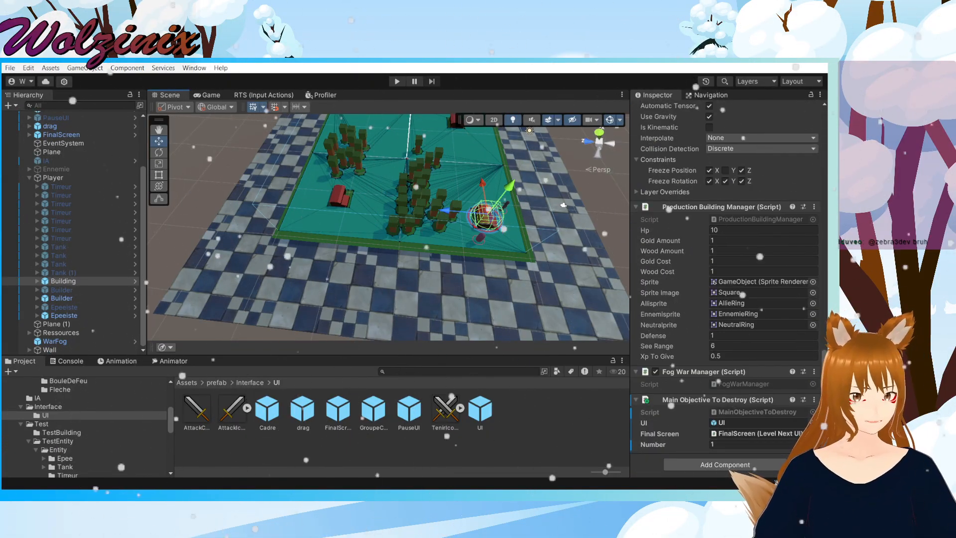
{"action": "key", "text": "alt+Tab"}
{"action": "key", "text": "BackSpace"}
{"action": "type", "text": "0"}
{"action": "key", "text": "ctrl+s"}
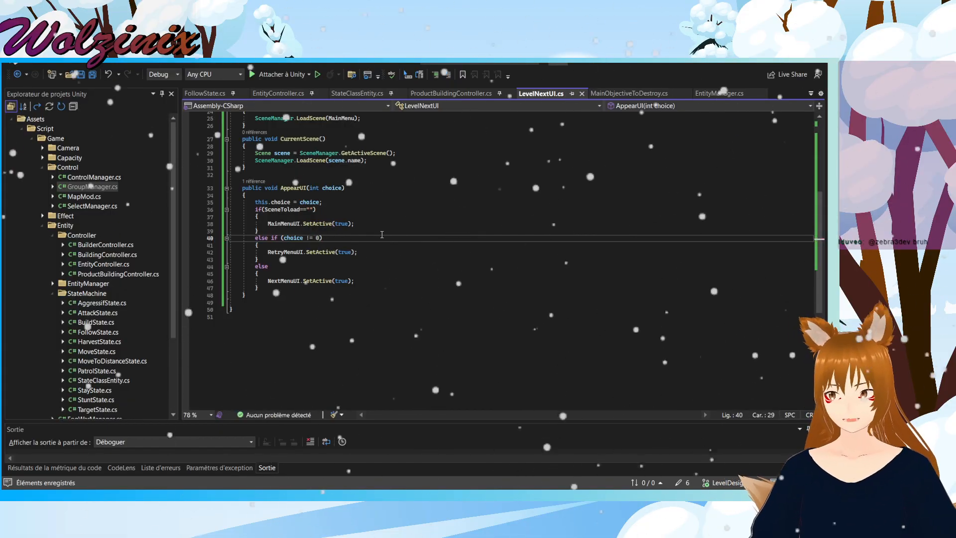
{"action": "key", "text": "alt+Tab"}
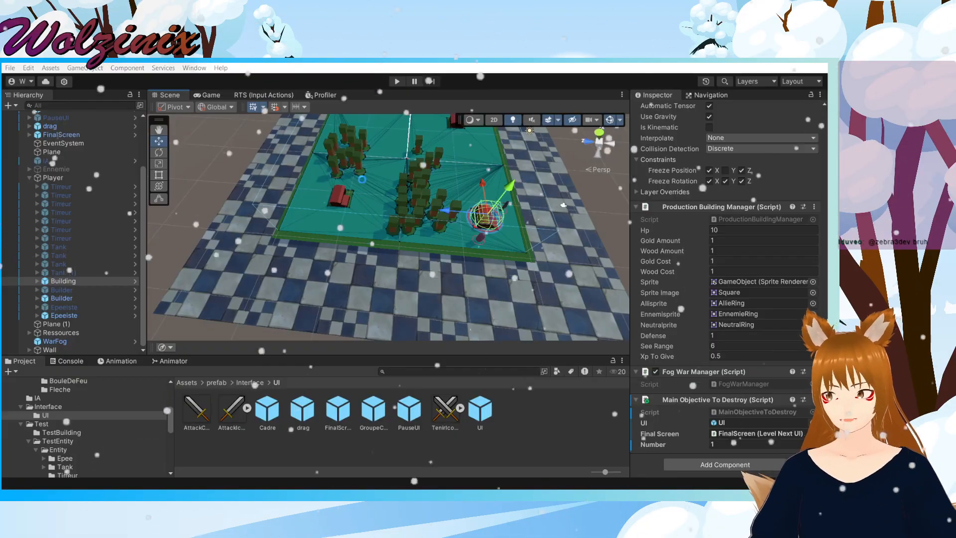
Step: Retest the edited AppearUI condition by having both units destroy the player's building, and end the play session
{"action": "left_click", "coordinate": [401, 85]}
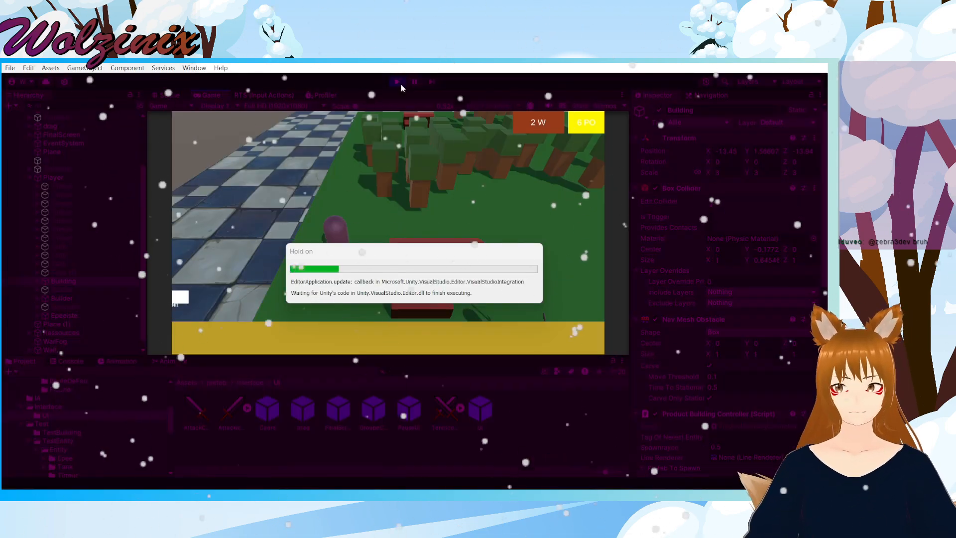
{"action": "mouse_move", "coordinate": [437, 235]}
{"action": "middle_mouse_down"}
{"action": "mouse_move", "coordinate": [420, 220]}
{"action": "mouse_move", "coordinate": [437, 221]}
{"action": "middle_mouse_up"}
{"action": "left_click_drag", "start_coordinate": [251, 212], "coordinate": [574, 288]}
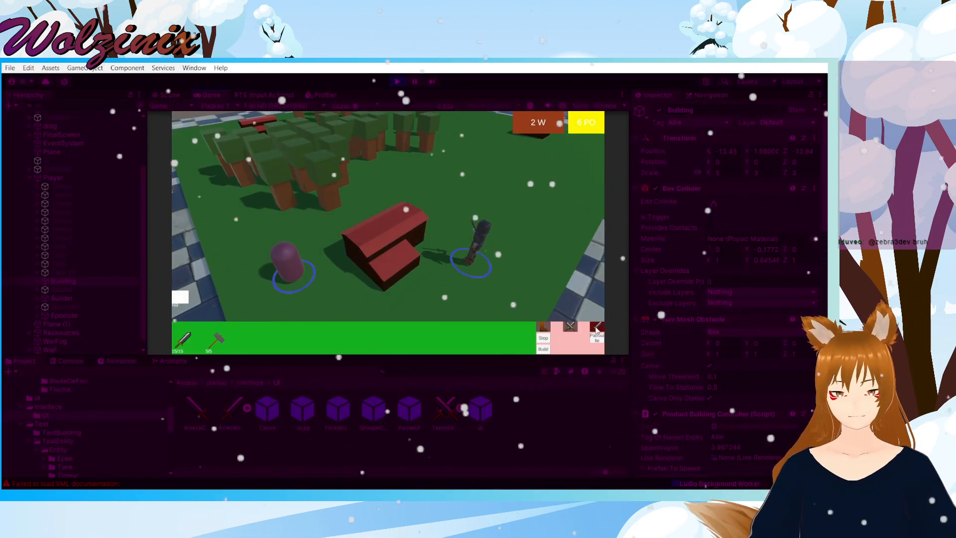
{"action": "left_click", "coordinate": [401, 263]}
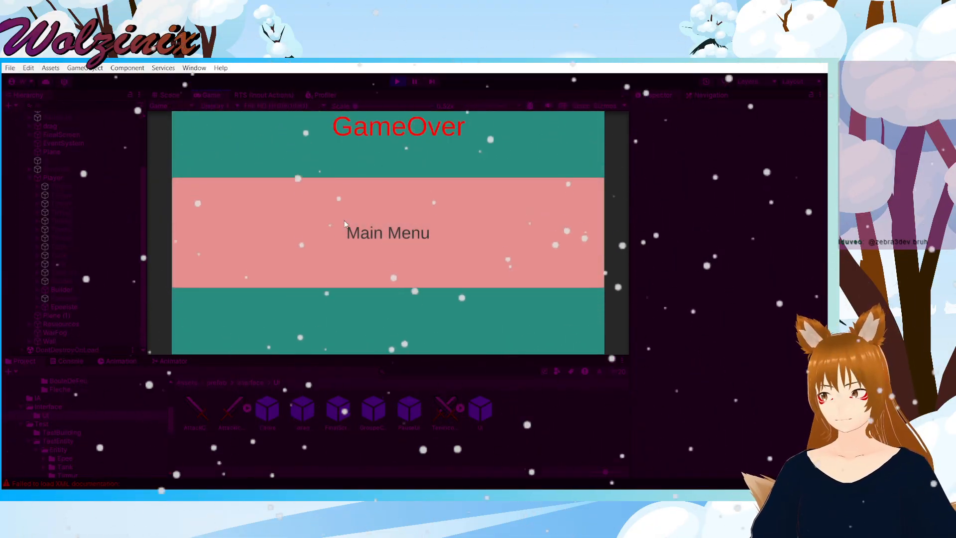
{"action": "left_click", "coordinate": [397, 81]}
Step: Review the AppearUI branches in LevelNextUI.cs and the number passed by OnDestroy in MainObjectiveToDestroy.cs
{"action": "key", "text": "alt+Tab"}
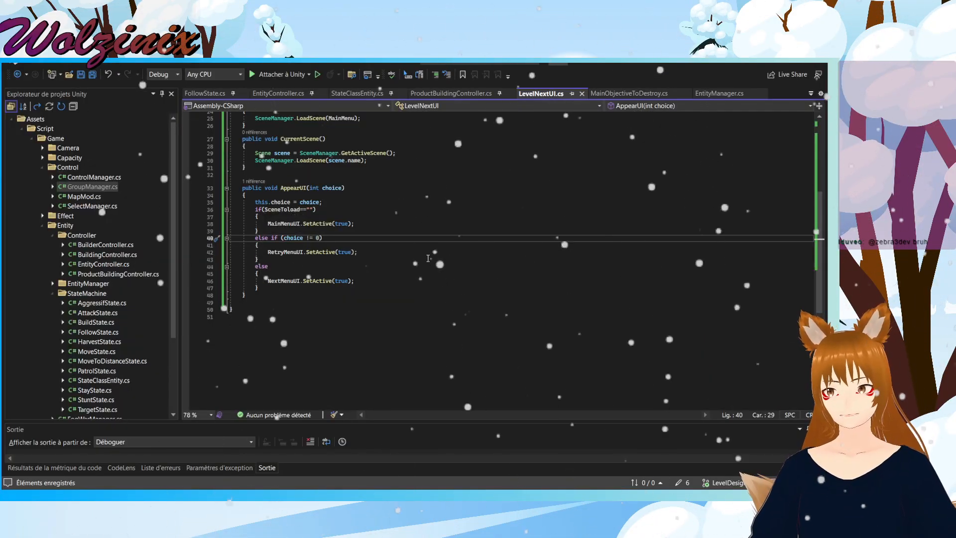
{"action": "scroll", "coordinate": [427, 257], "scroll_direction": "up", "scroll_amount": 8}
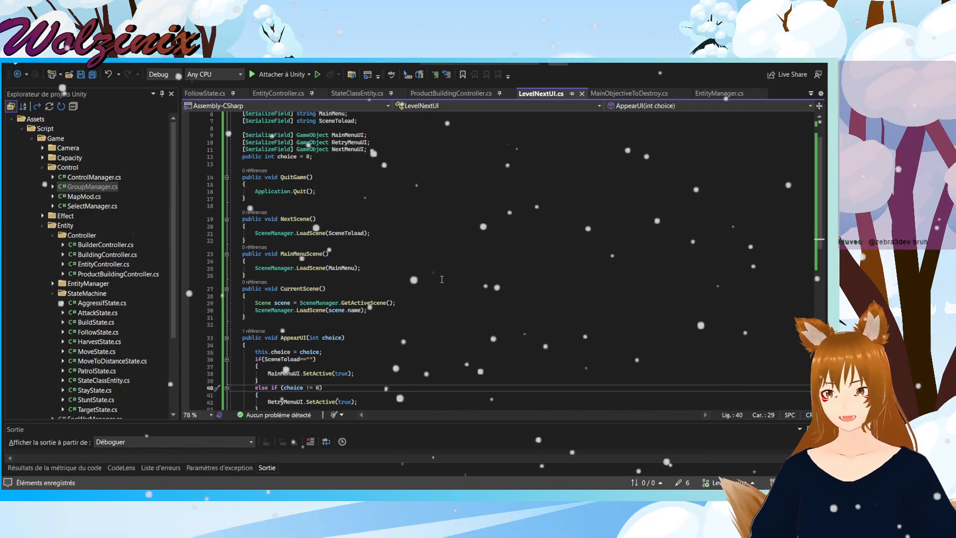
{"action": "scroll", "coordinate": [441, 279], "scroll_direction": "down", "scroll_amount": 7}
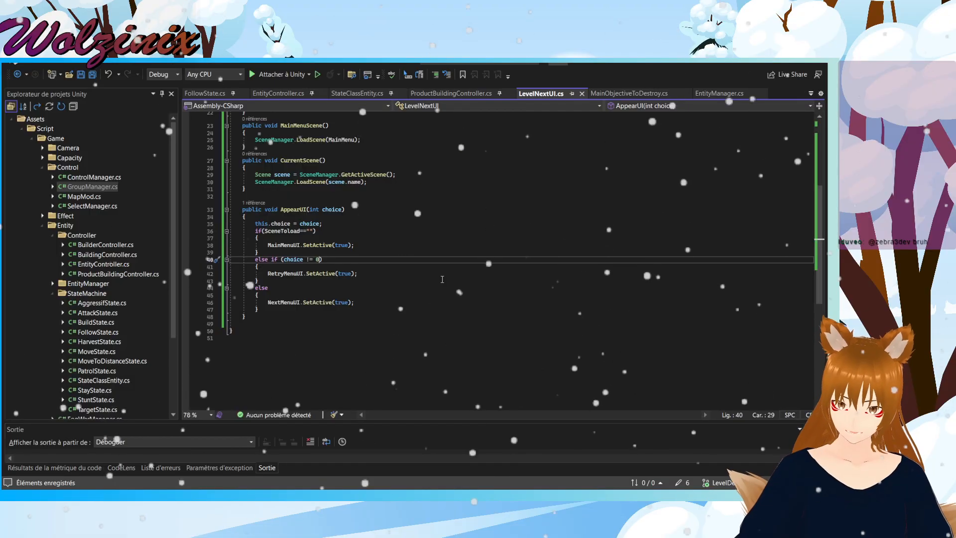
{"action": "left_click", "coordinate": [629, 93]}
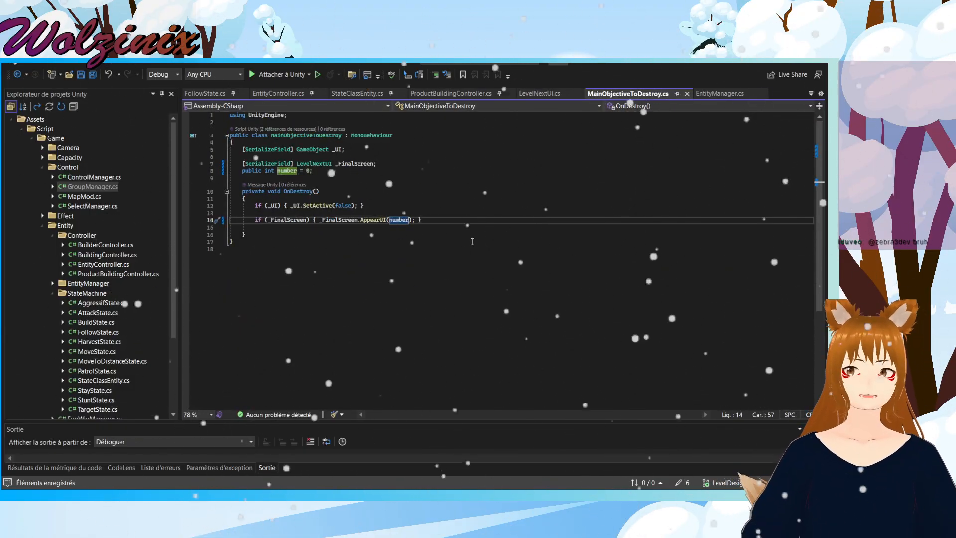
{"action": "left_click", "coordinate": [556, 94]}
Step: Return to Unity and inspect the components of the player building's BatimentMaison model in the scene
{"action": "key", "text": "alt+Tab"}
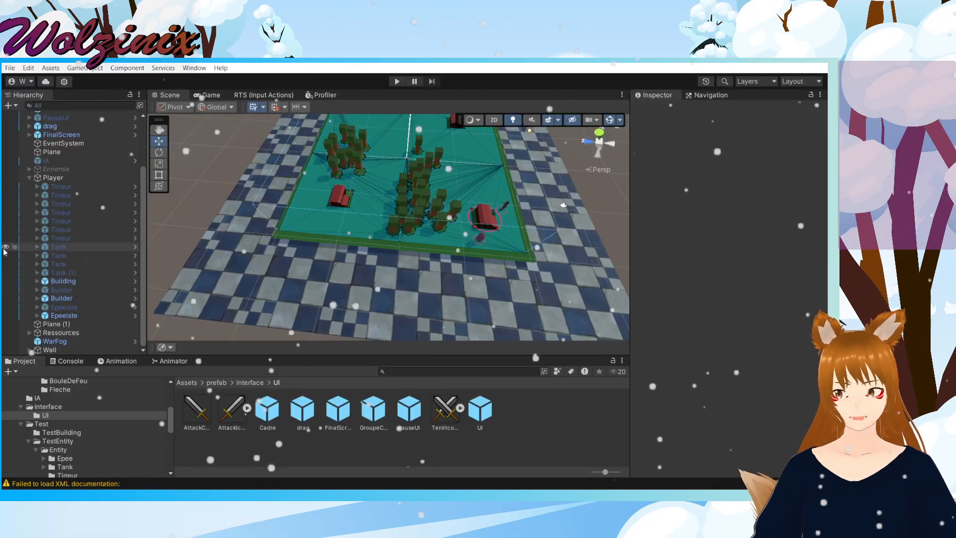
{"action": "left_click", "coordinate": [496, 214]}
{"action": "scroll", "coordinate": [677, 322], "scroll_direction": "down", "scroll_amount": 10}
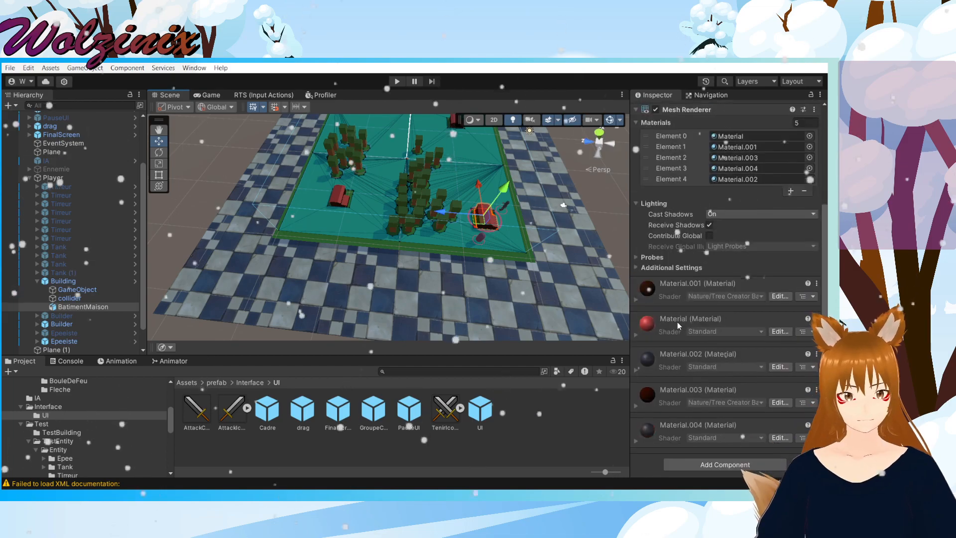
{"action": "scroll", "coordinate": [751, 326], "scroll_direction": "up", "scroll_amount": 10}
{"action": "scroll", "coordinate": [749, 331], "scroll_direction": "down", "scroll_amount": 10}
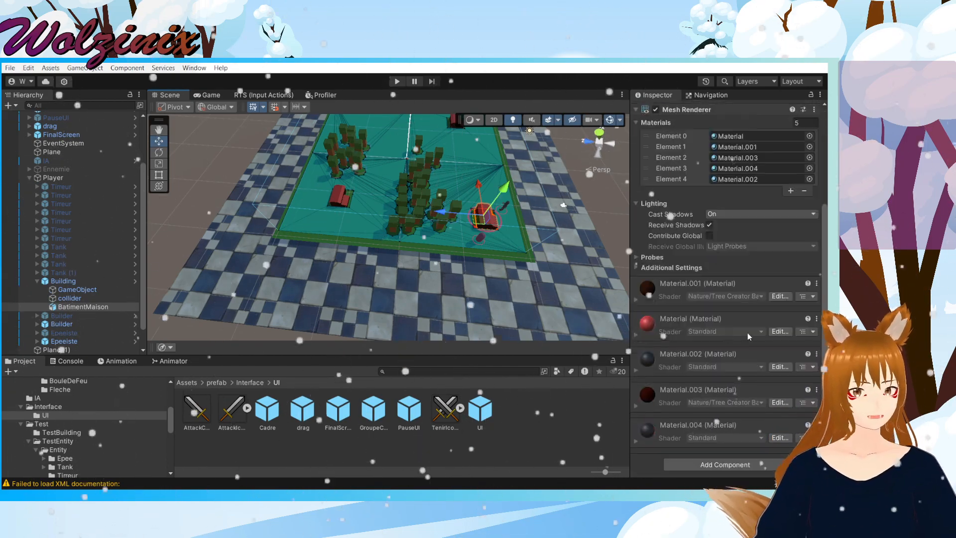
Step: Examine the Building object's script components, down to Main Objective To Destroy
{"action": "left_click", "coordinate": [63, 281]}
{"action": "scroll", "coordinate": [751, 285], "scroll_direction": "down", "scroll_amount": 6}
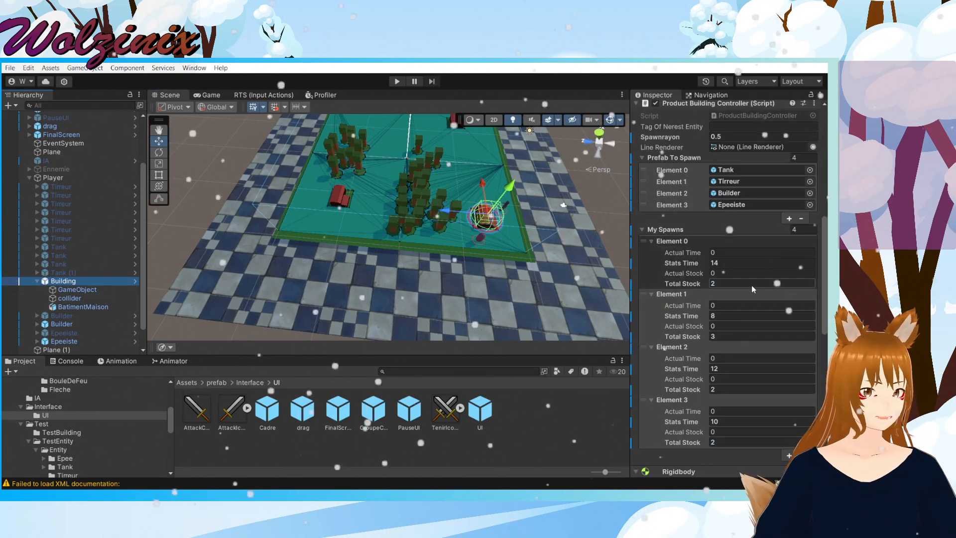
{"action": "scroll", "coordinate": [774, 289], "scroll_direction": "down", "scroll_amount": 8}
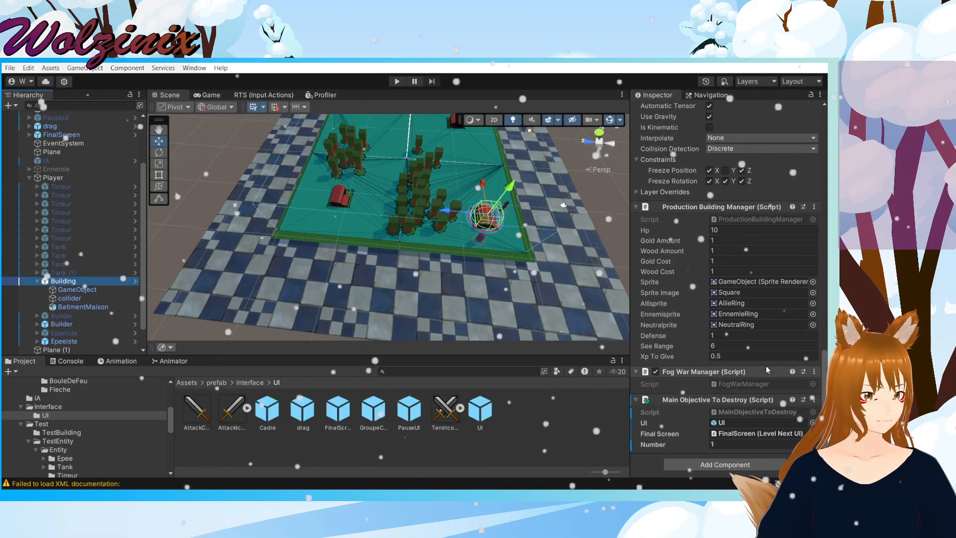
Step: Switch to Visual Studio, remove the choice field and its assignment in AppearUI from LevelNextUI.cs, and save the file
{"action": "key", "text": "alt+Tab"}
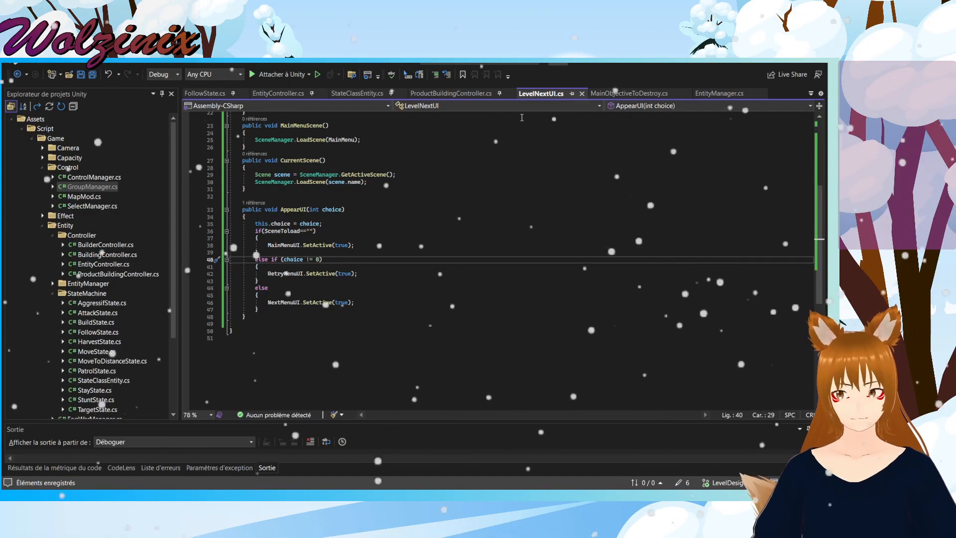
{"action": "scroll", "coordinate": [292, 279], "scroll_direction": "up", "scroll_amount": 3}
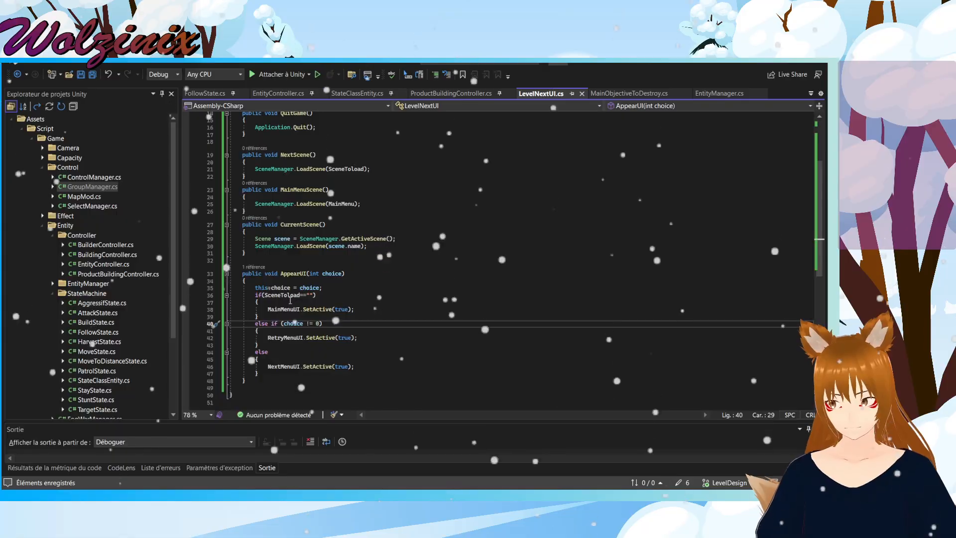
{"action": "left_click", "coordinate": [281, 288]}
{"action": "double_click", "coordinate": [309, 288]}
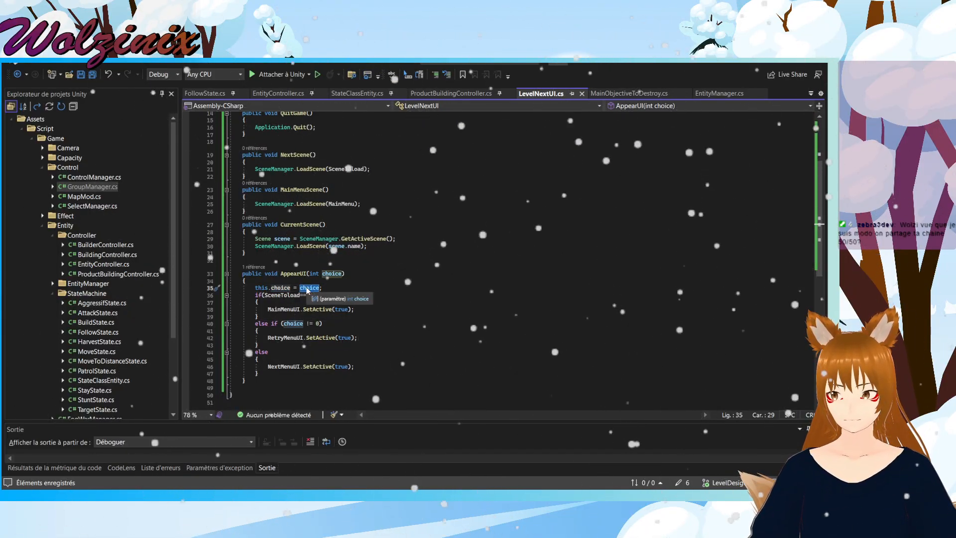
{"action": "scroll", "coordinate": [307, 291], "scroll_direction": "up", "scroll_amount": 3}
{"action": "left_click_drag", "start_coordinate": [319, 156], "coordinate": [398, 150]}
{"action": "key", "text": "Delete"}
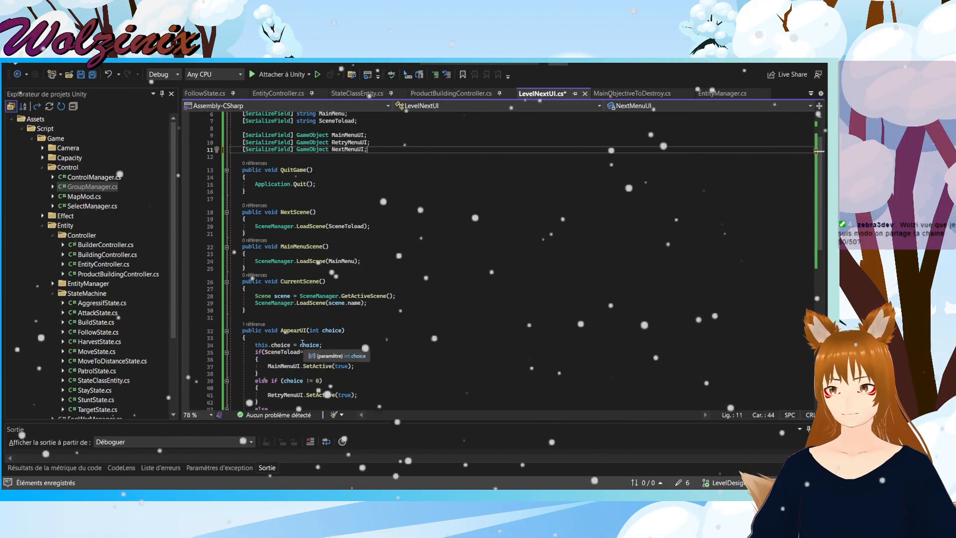
{"action": "triple_click", "coordinate": [331, 343]}
{"action": "key", "text": "Delete"}
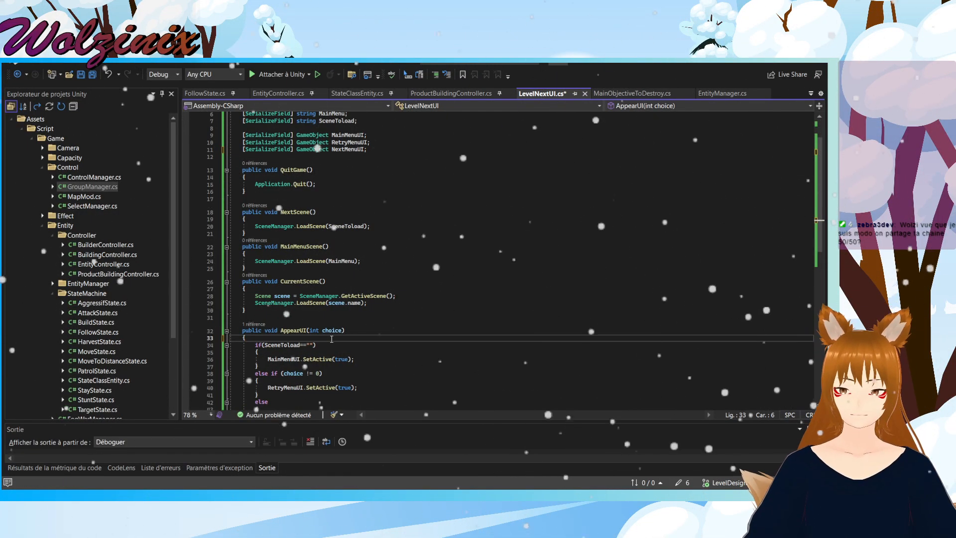
{"action": "key", "text": "ctrl+s"}
Step: In AppearUI, turn the choice != 0 branch into a plain if and the SceneToload check into an else if
{"action": "scroll", "coordinate": [331, 339], "scroll_direction": "down", "scroll_amount": 3}
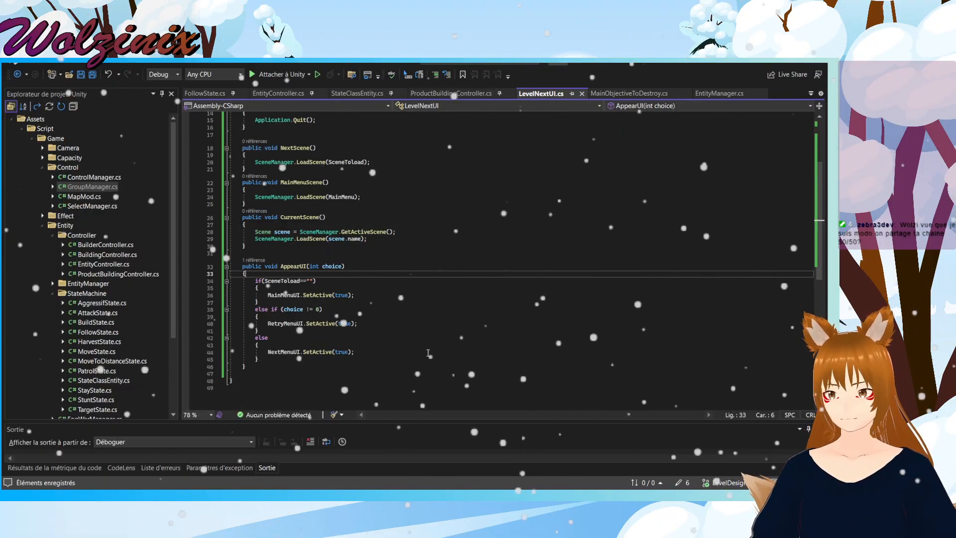
{"action": "mouse_move", "coordinate": [629, 493]}
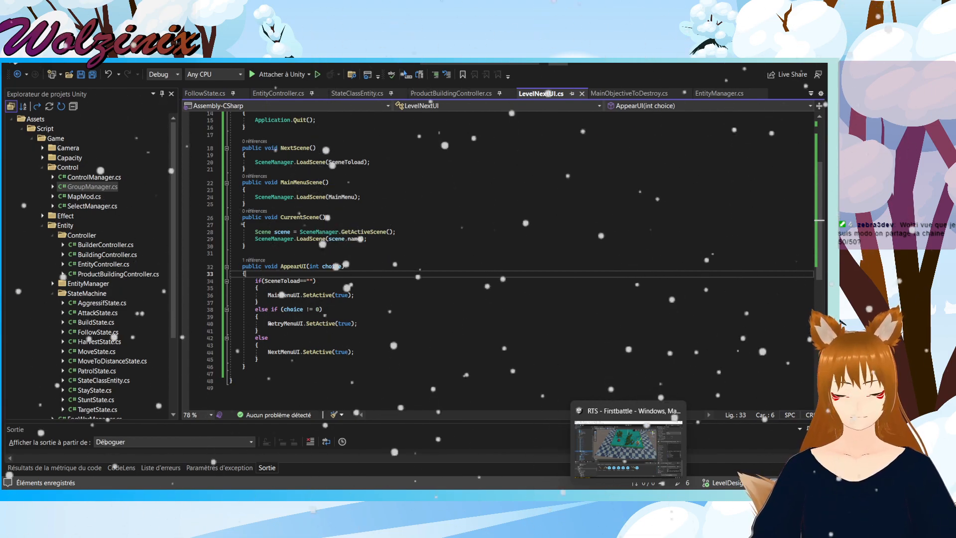
{"action": "left_click", "coordinate": [326, 317]}
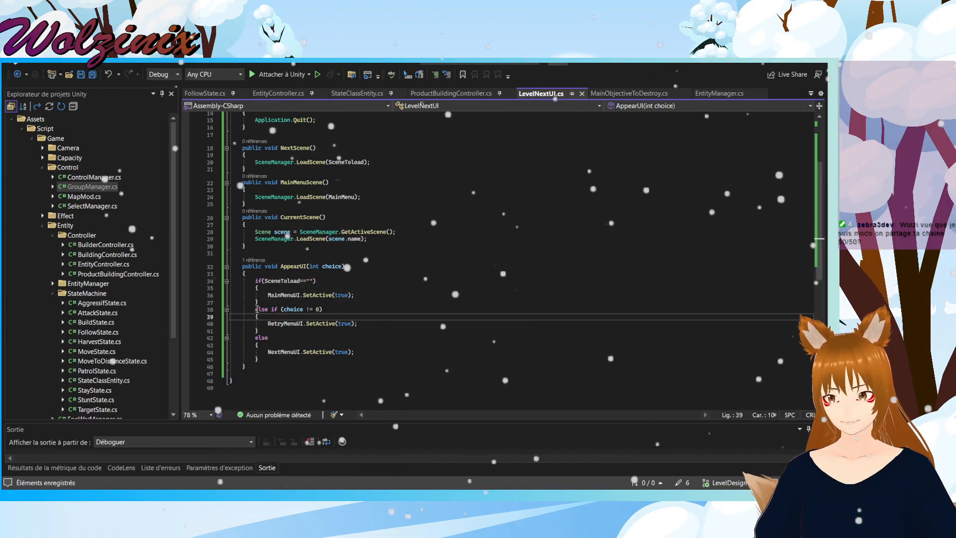
{"action": "left_click", "coordinate": [395, 307]}
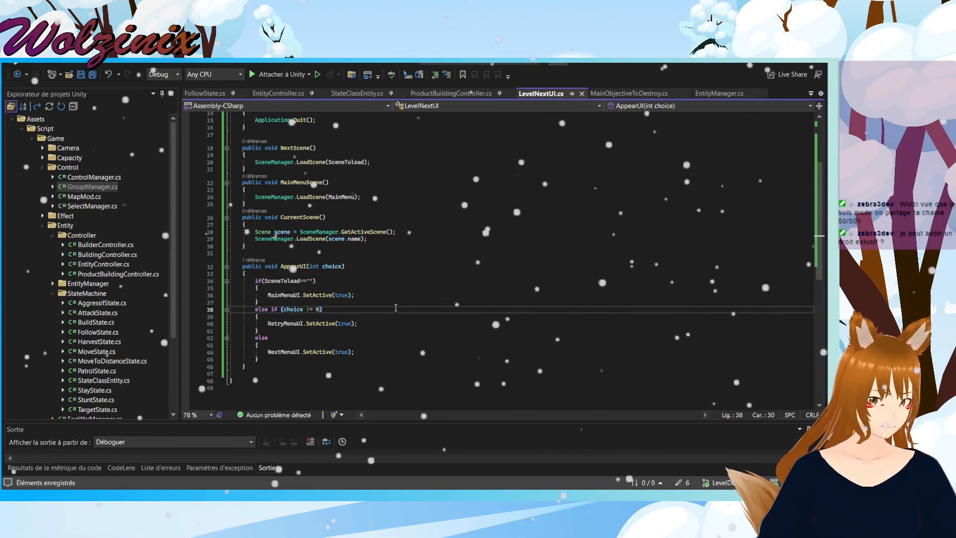
{"action": "left_click", "coordinate": [257, 309]}
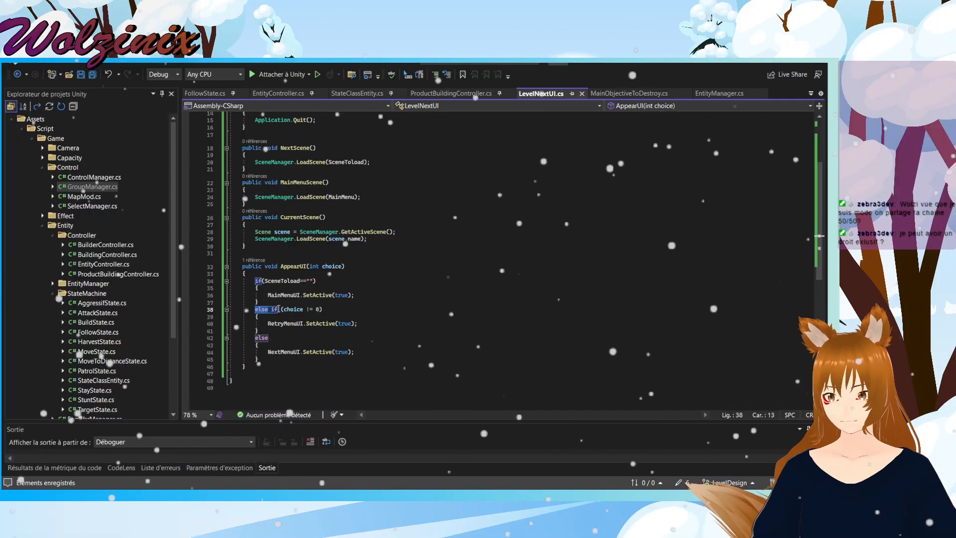
{"action": "key", "text": "Delete"}
{"action": "key", "text": "Delete"}
{"action": "key", "text": "Delete"}
{"action": "key", "text": "Delete"}
{"action": "left_click", "coordinate": [256, 281]}
{"action": "type", "text": "else"}
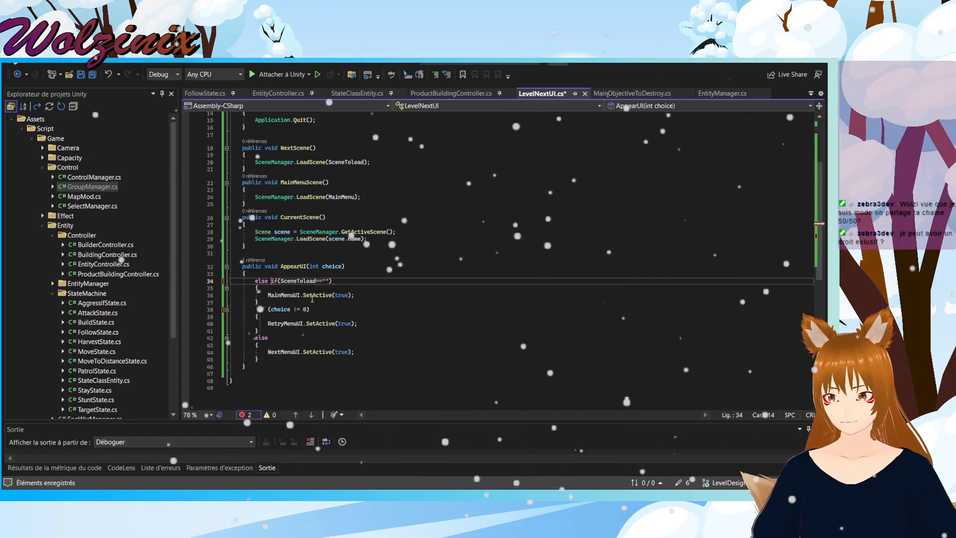
Step: Move the SceneToload else-if block below the choice != 0 block in AppearUI and remove the leftover blank line
{"action": "left_click_drag", "start_coordinate": [255, 281], "coordinate": [278, 304]}
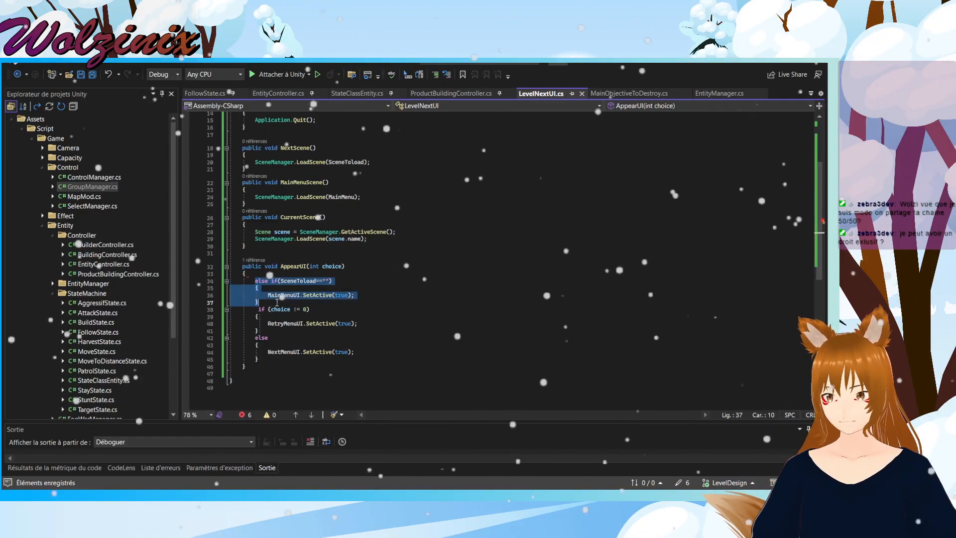
{"action": "key", "text": "ctrl+x"}
{"action": "left_click", "coordinate": [260, 309]}
{"action": "key", "text": "Return"}
{"action": "key", "text": "ctrl+v"}
{"action": "left_click", "coordinate": [314, 280]}
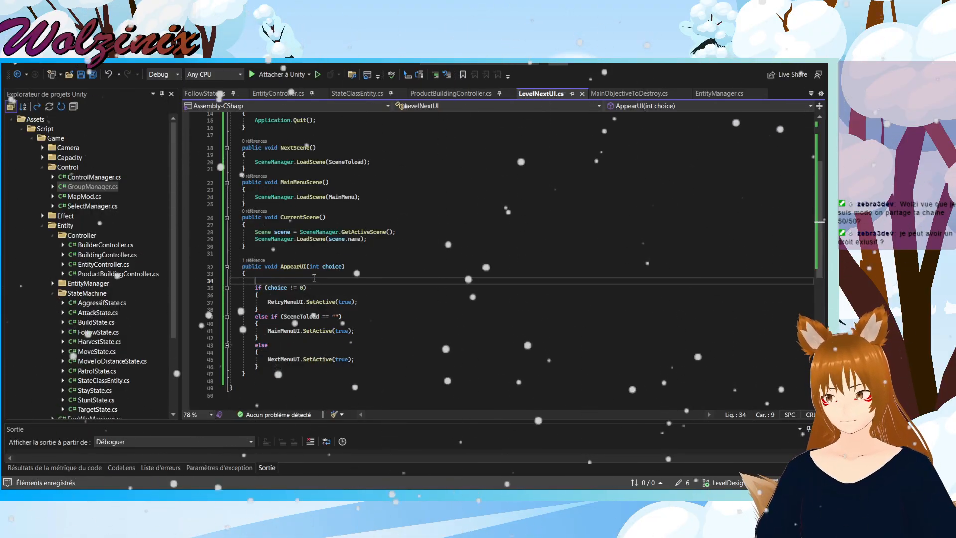
{"action": "key", "text": "BackSpace"}
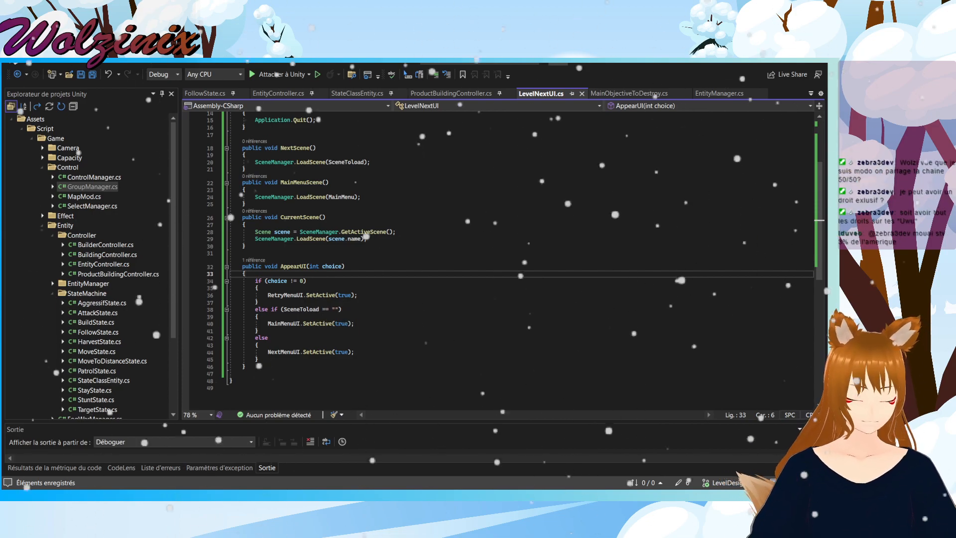
Step: Switch to Unity, run the game, select the units around the red building, and restart with Try Again on the GameOver screen
{"action": "key", "text": "alt+Tab"}
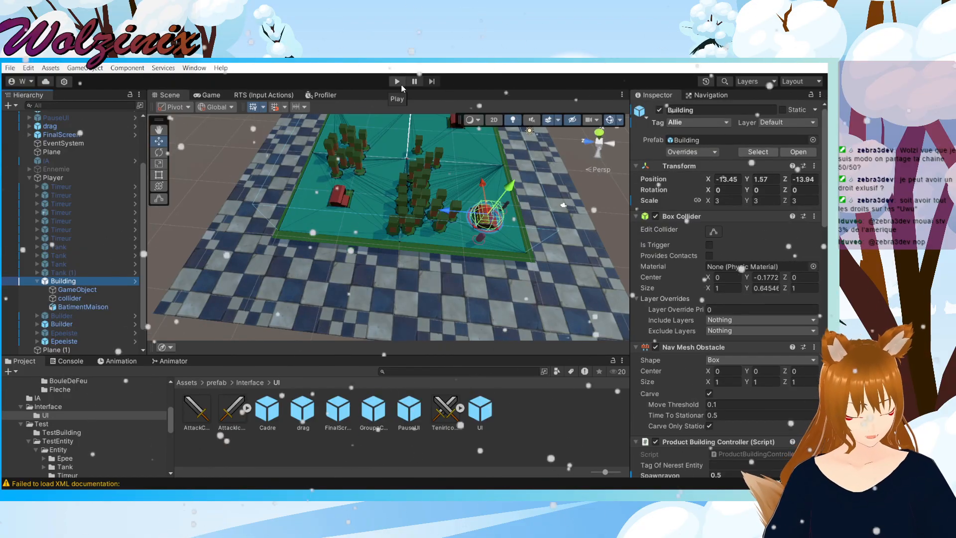
{"action": "left_click", "coordinate": [400, 84]}
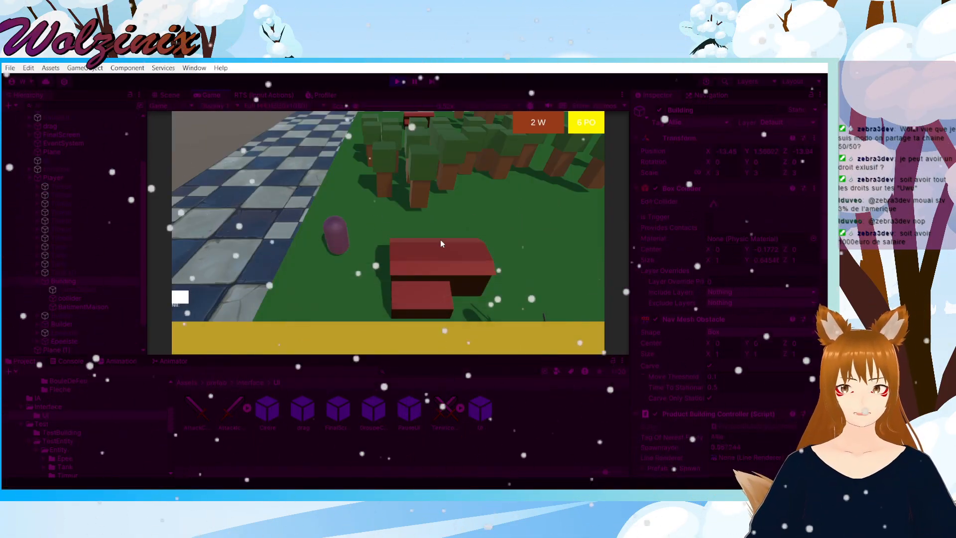
{"action": "left_click_drag", "start_coordinate": [272, 199], "coordinate": [522, 293]}
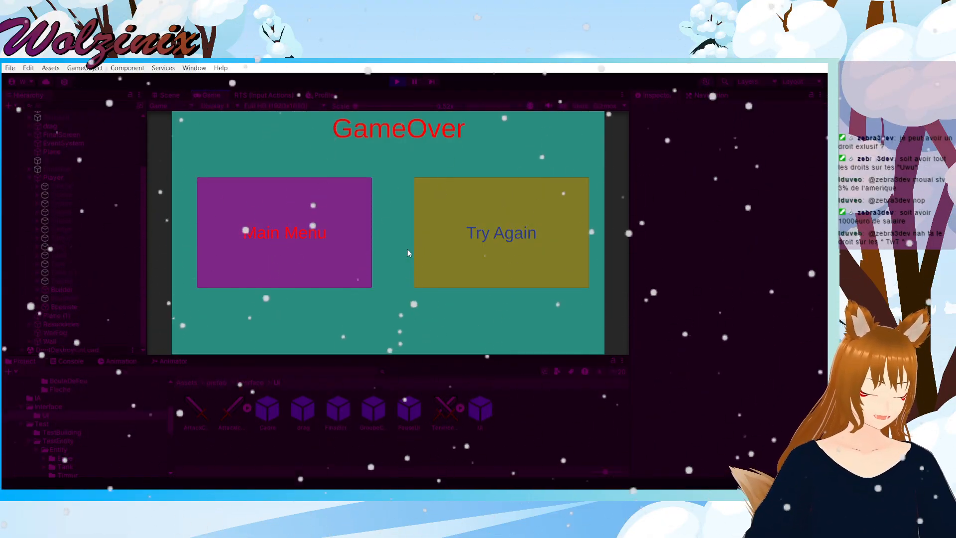
{"action": "left_click", "coordinate": [465, 243]}
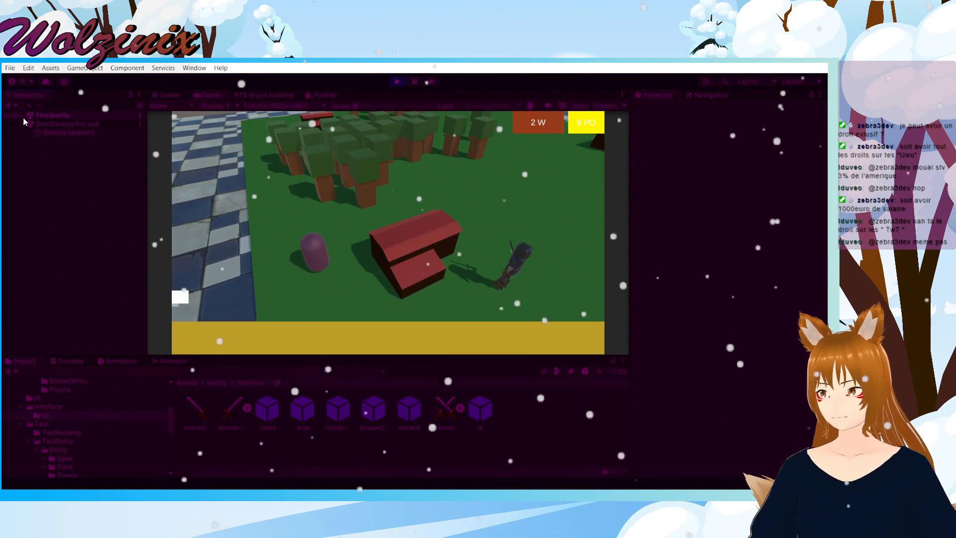
Step: Select both units, send them to the red building, test Main Menu on the GameOver screen, and stop play mode
{"action": "left_click_drag", "start_coordinate": [299, 194], "coordinate": [597, 333]}
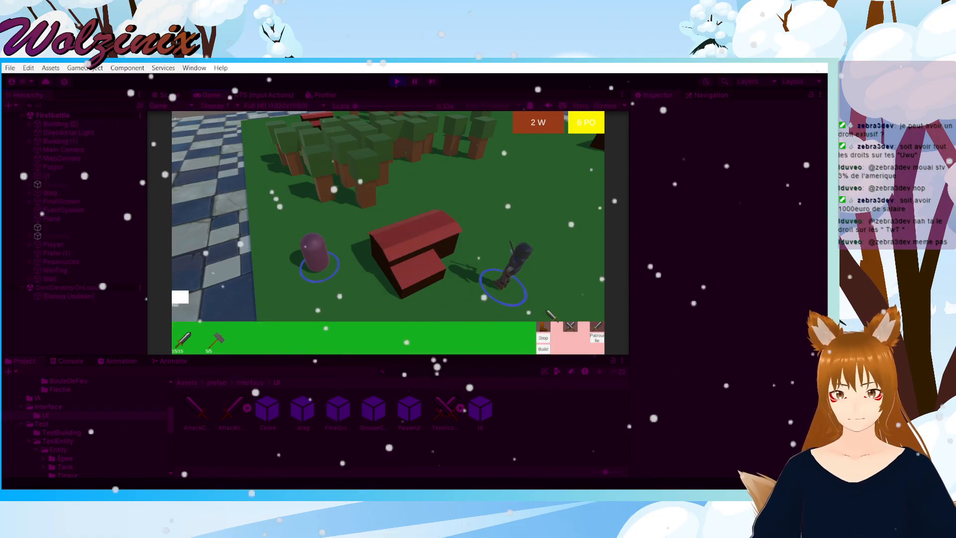
{"action": "right_click", "coordinate": [406, 263]}
{"action": "left_click", "coordinate": [511, 196]}
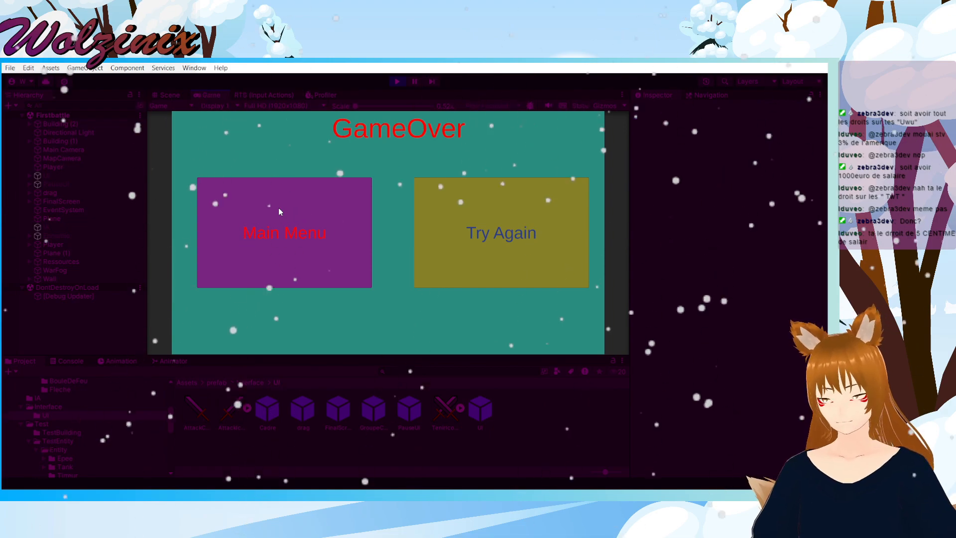
{"action": "left_click", "coordinate": [285, 215]}
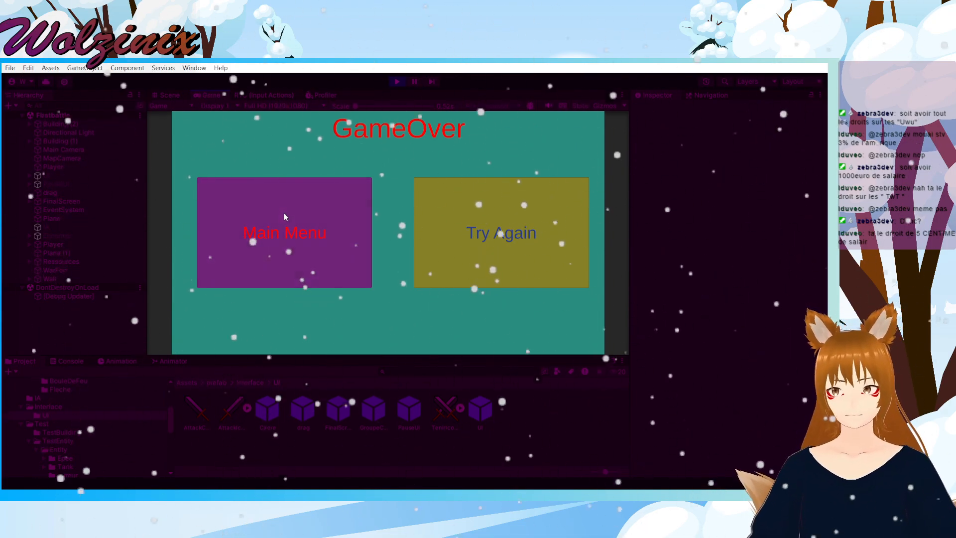
{"action": "left_click", "coordinate": [399, 82]}
Step: Open the FinalScreen prefab and set the On Click event of RetryScreen's Button to LevelNextUI.MainMenuScene on the FinalScreen object
{"action": "double_click", "coordinate": [480, 409]}
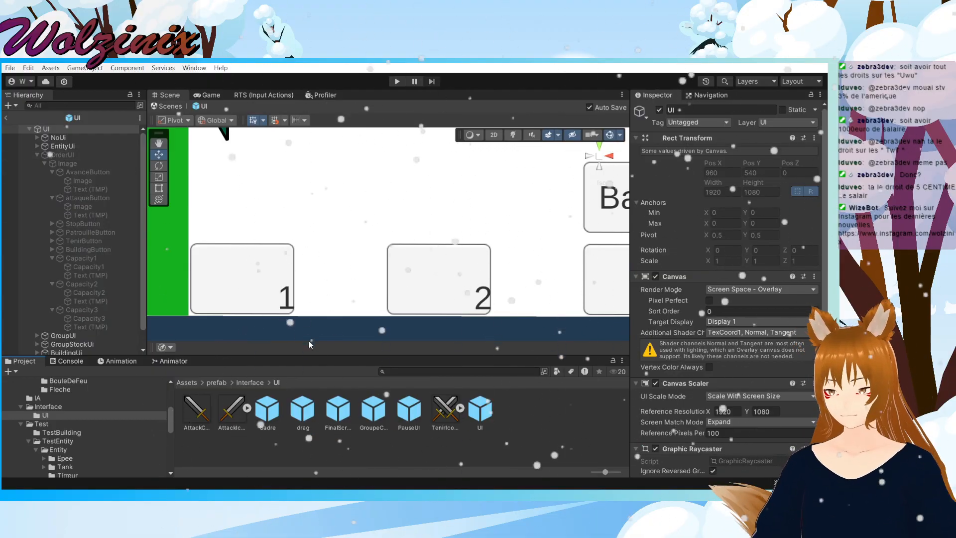
{"action": "double_click", "coordinate": [339, 411]}
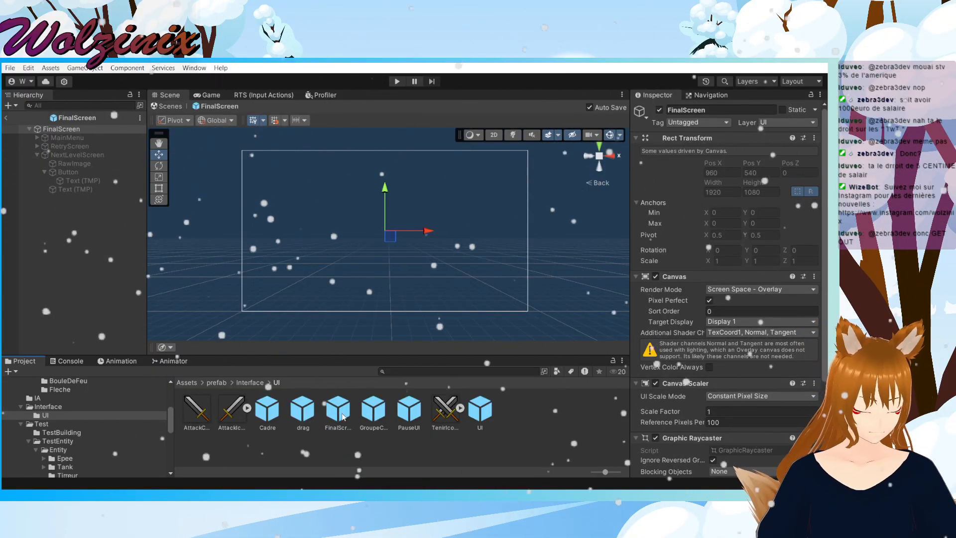
{"action": "left_click", "coordinate": [40, 146]}
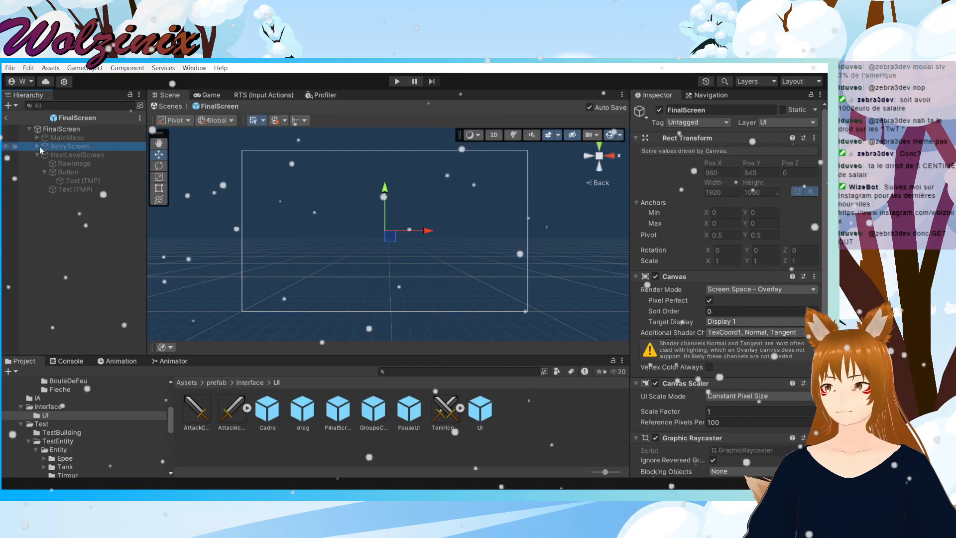
{"action": "left_click", "coordinate": [36, 146]}
{"action": "left_click", "coordinate": [66, 164]}
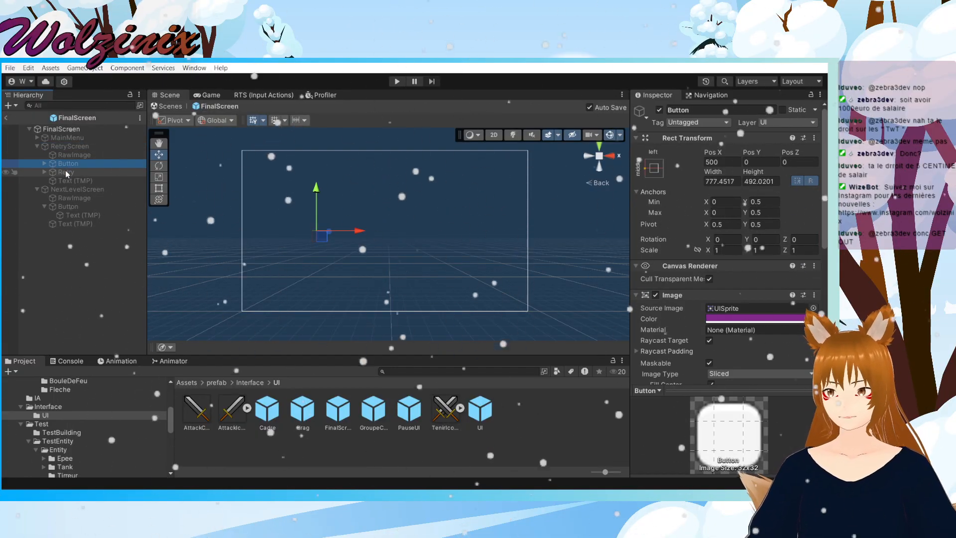
{"action": "scroll", "coordinate": [700, 315], "scroll_direction": "down", "scroll_amount": 10}
{"action": "left_click_drag", "start_coordinate": [90, 130], "coordinate": [659, 277]}
{"action": "left_click", "coordinate": [732, 323]}
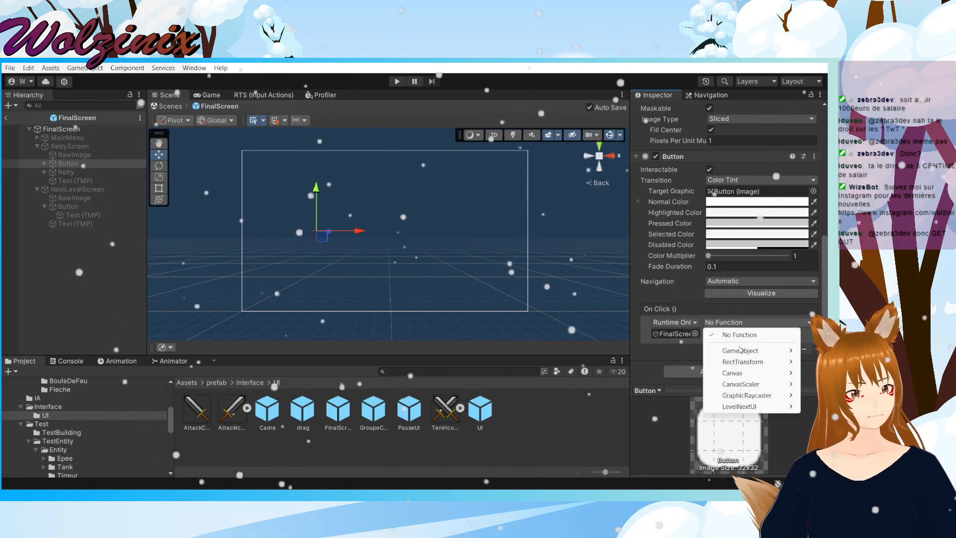
{"action": "mouse_move", "coordinate": [752, 407]}
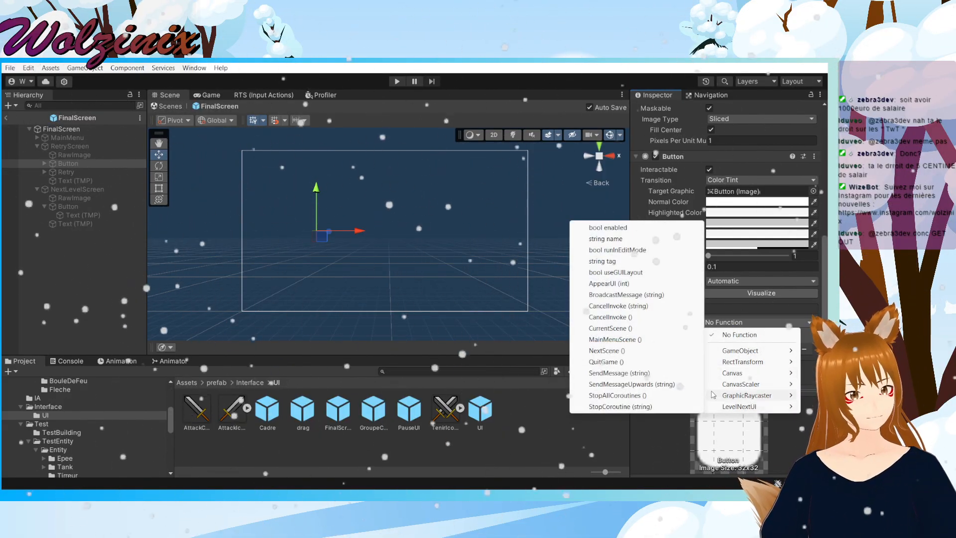
{"action": "left_click", "coordinate": [615, 340]}
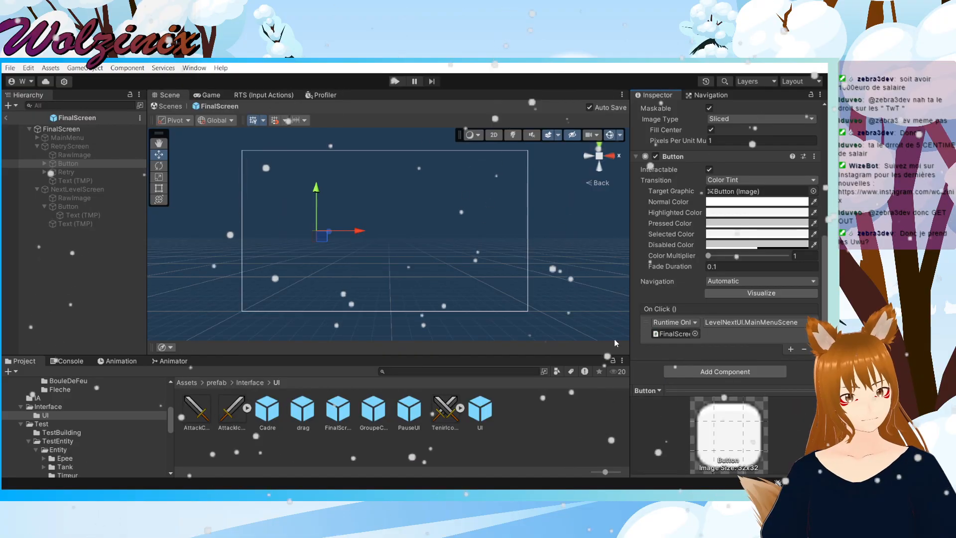
Step: Set the On Click event of MainMenu's Button to LevelNextUI.MainMenuScene on the FinalScreen object
{"action": "left_click", "coordinate": [37, 147]}
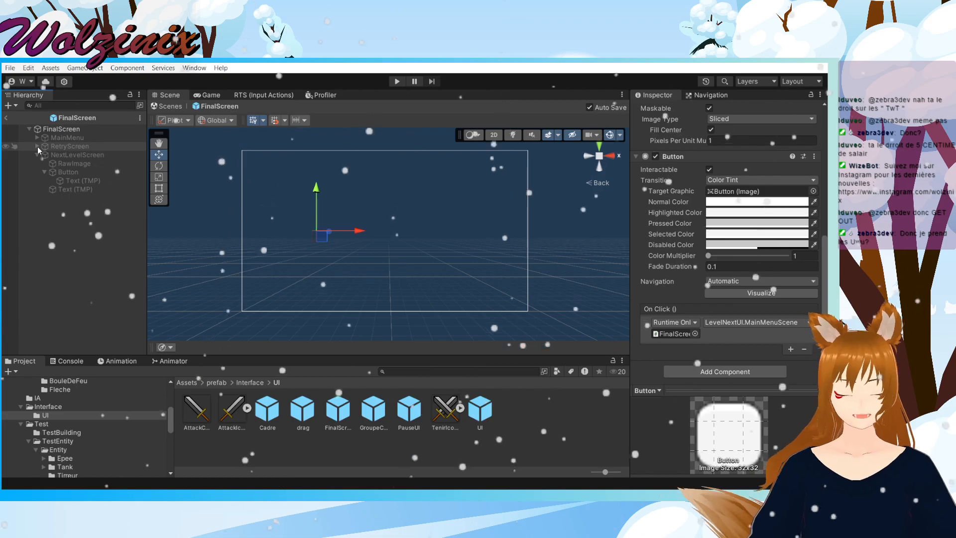
{"action": "left_click", "coordinate": [53, 137]}
{"action": "left_click", "coordinate": [37, 137]}
{"action": "left_click", "coordinate": [60, 155]}
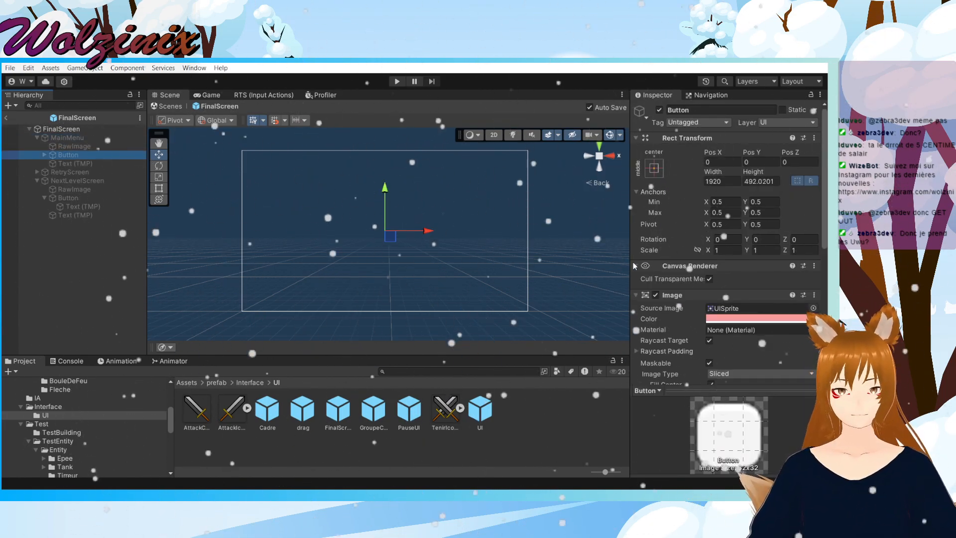
{"action": "scroll", "coordinate": [722, 199], "scroll_direction": "down", "scroll_amount": 8}
{"action": "left_click_drag", "start_coordinate": [69, 131], "coordinate": [584, 290]}
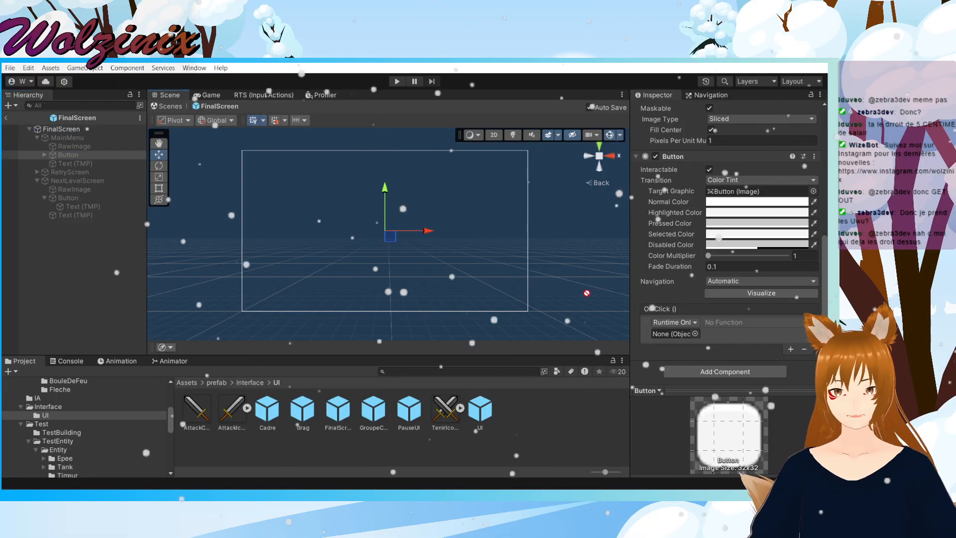
{"action": "left_click_drag", "start_coordinate": [671, 337], "coordinate": [671, 337]}
{"action": "left_click", "coordinate": [747, 322]}
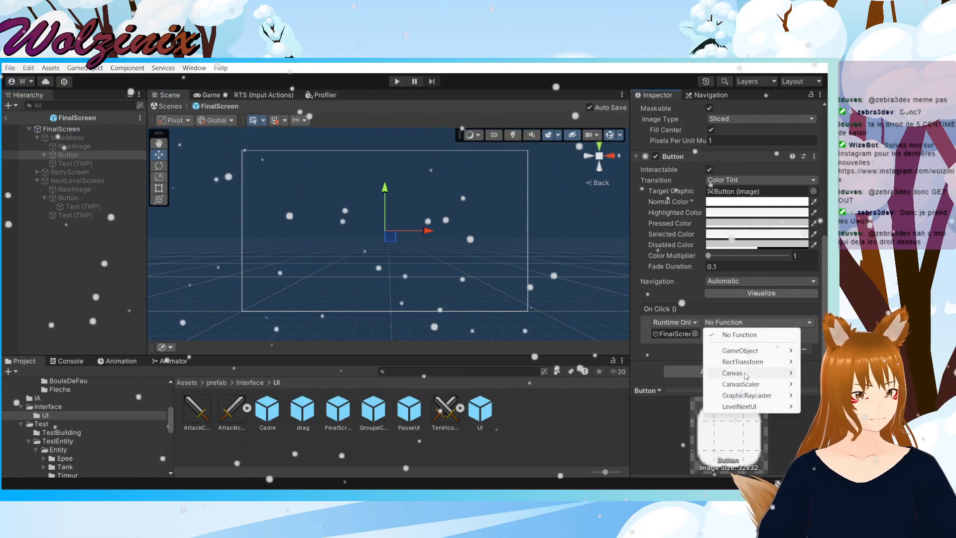
{"action": "mouse_move", "coordinate": [755, 407]}
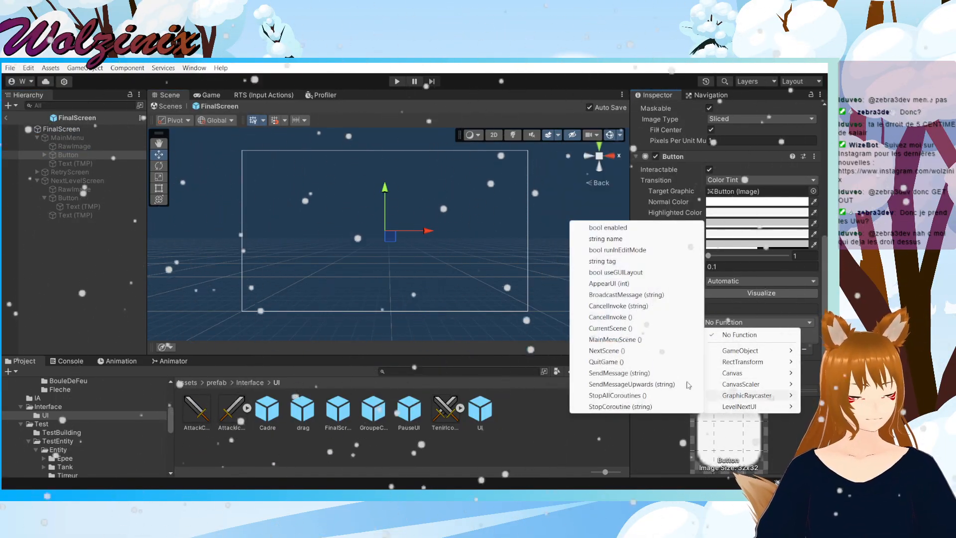
{"action": "left_click", "coordinate": [629, 339]}
{"action": "left_click", "coordinate": [37, 137]}
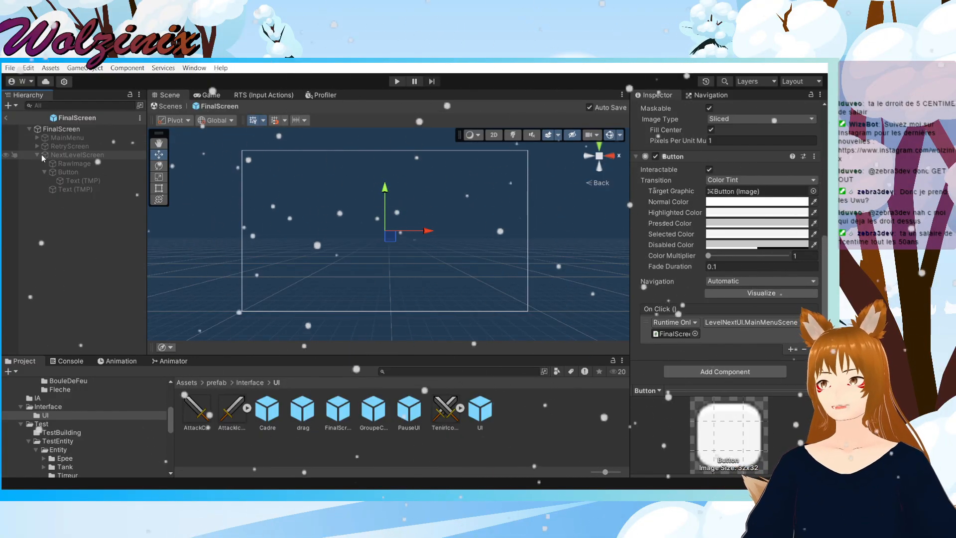
{"action": "left_click", "coordinate": [42, 155]}
{"action": "left_click", "coordinate": [97, 172]}
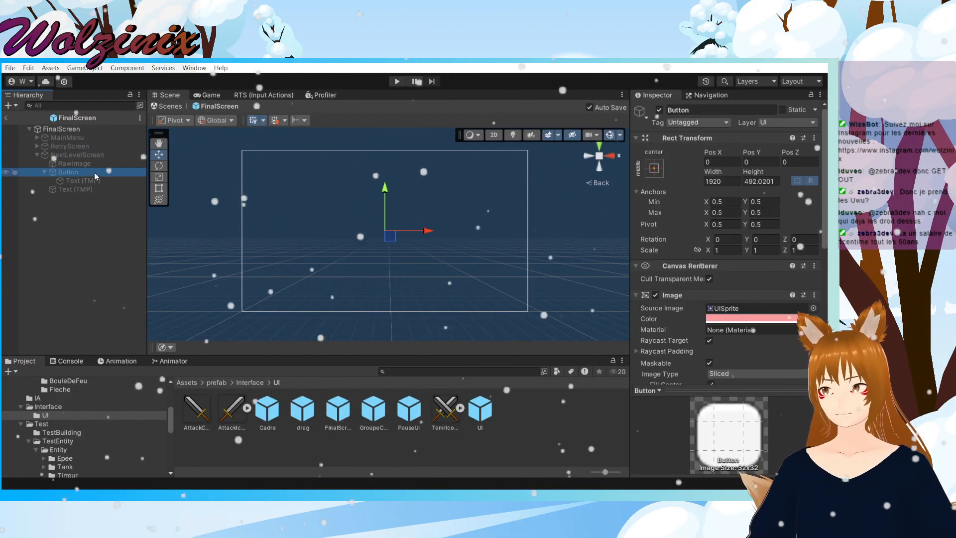
{"action": "left_click", "coordinate": [80, 154]}
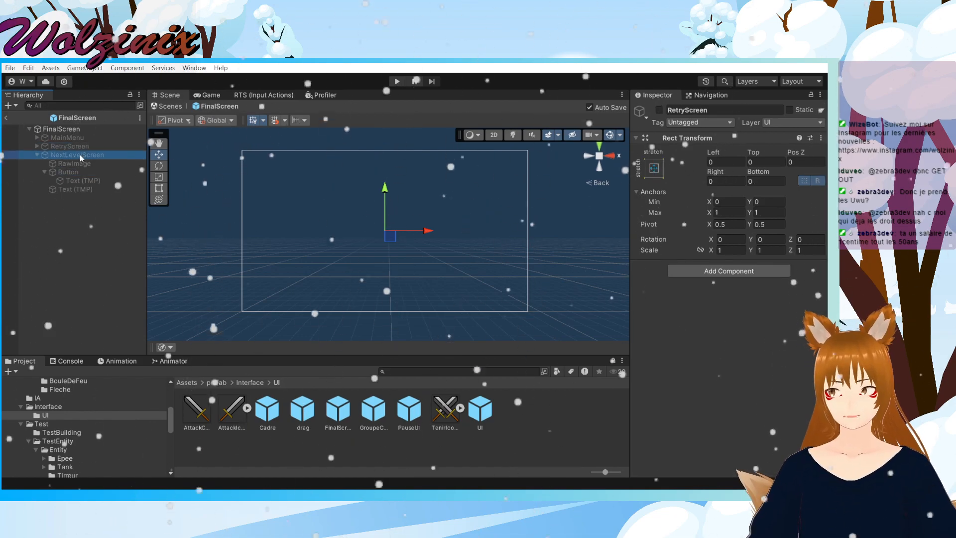
{"action": "left_click", "coordinate": [658, 111]}
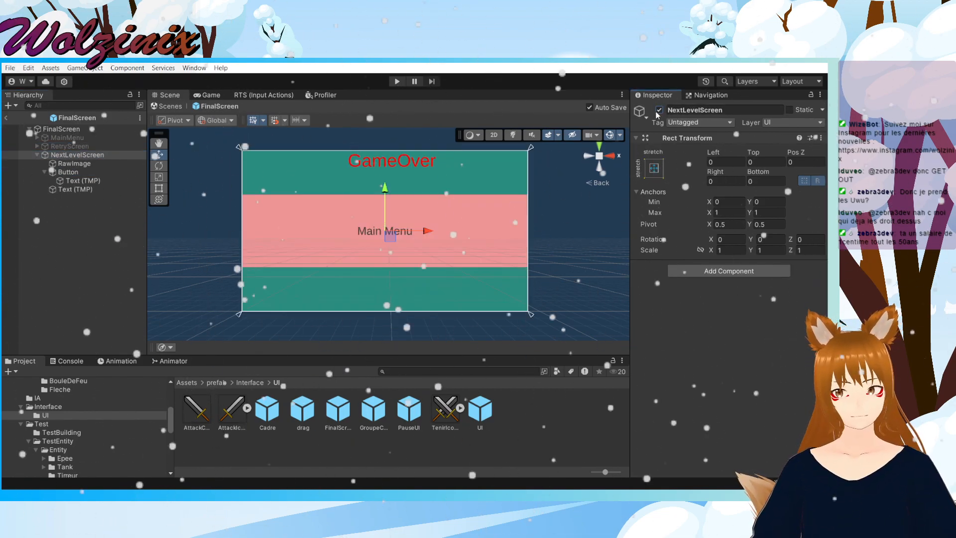
{"action": "key", "text": "ctrl+z"}
{"action": "left_click", "coordinate": [80, 154]}
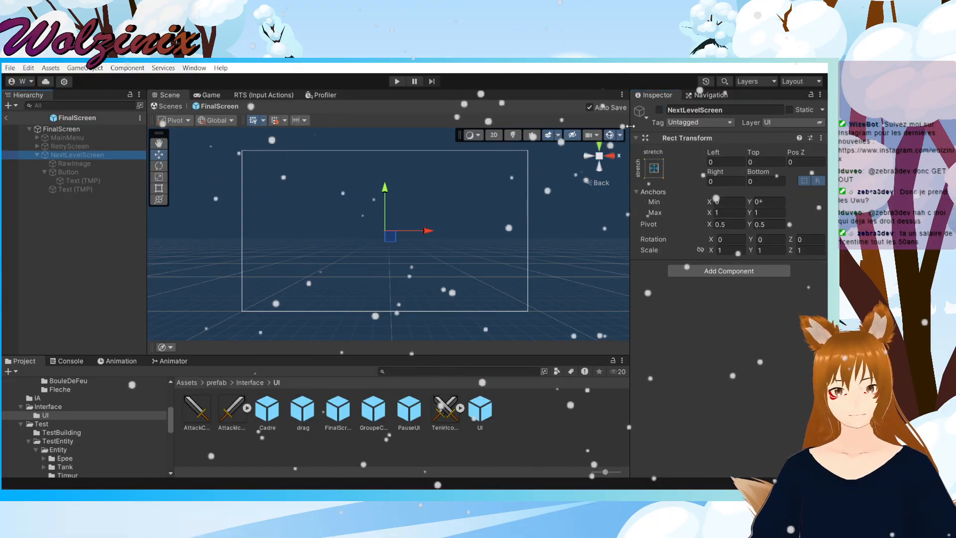
{"action": "left_click", "coordinate": [659, 110]}
{"action": "left_click", "coordinate": [101, 147]}
{"action": "left_click", "coordinate": [92, 139]}
{"action": "left_click", "coordinate": [37, 138]}
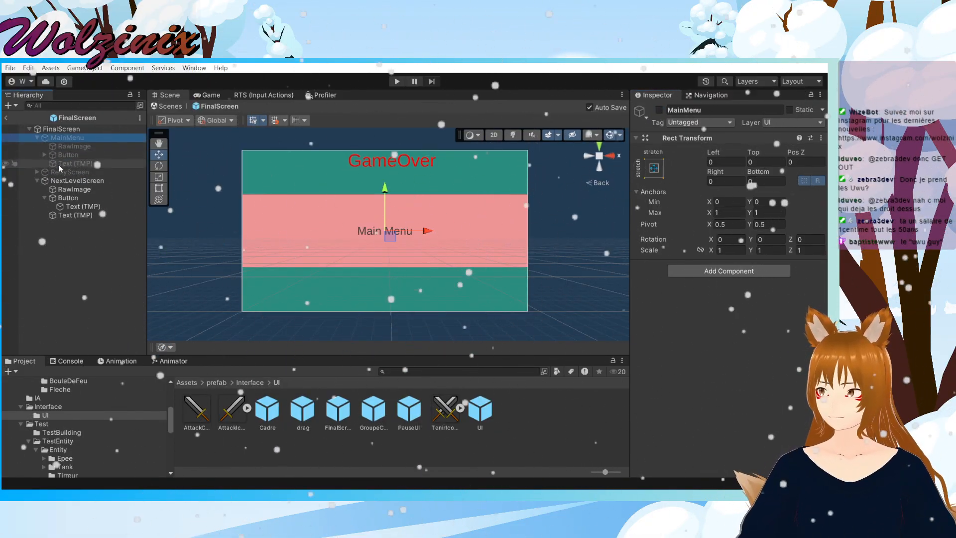
{"action": "left_click", "coordinate": [74, 180]}
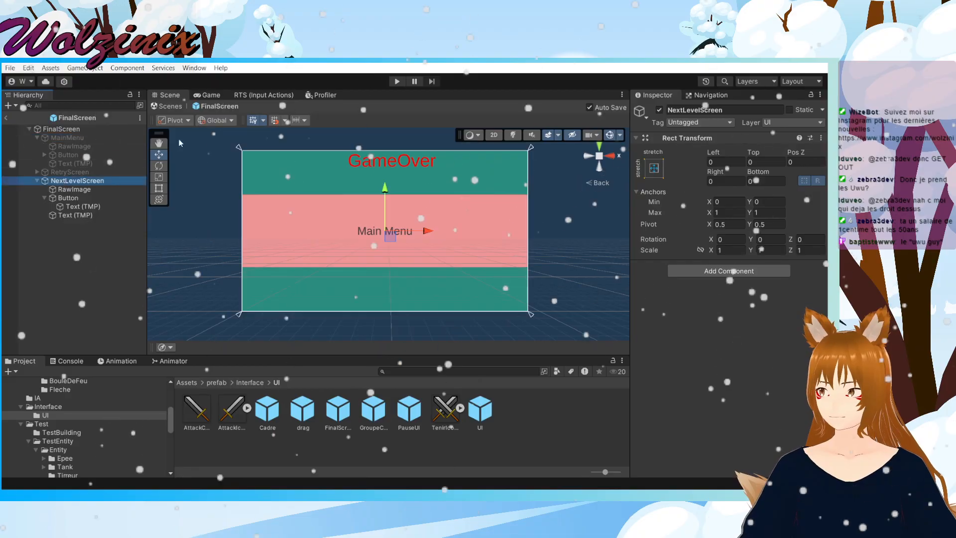
{"action": "left_click", "coordinate": [658, 110]}
Step: Activate MainMenu and set its RawImage colour to yellow, RGB 192, 200, 42
{"action": "left_click", "coordinate": [67, 137]}
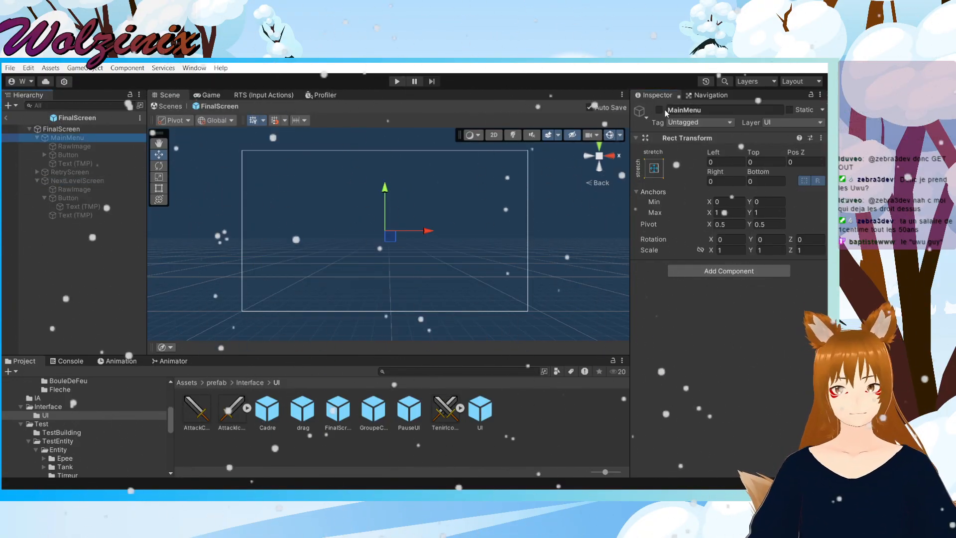
{"action": "left_click", "coordinate": [659, 110]}
{"action": "left_click", "coordinate": [109, 173]}
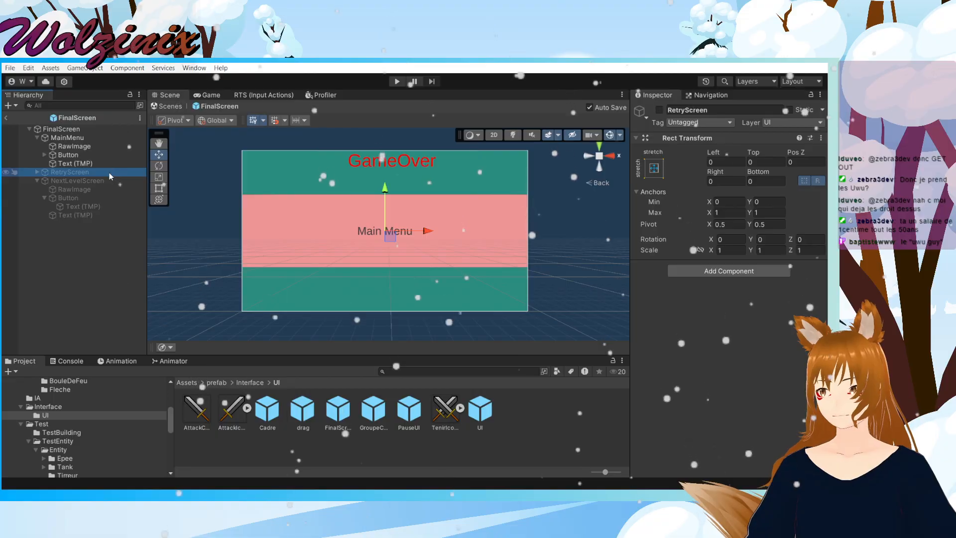
{"action": "left_click", "coordinate": [102, 146]}
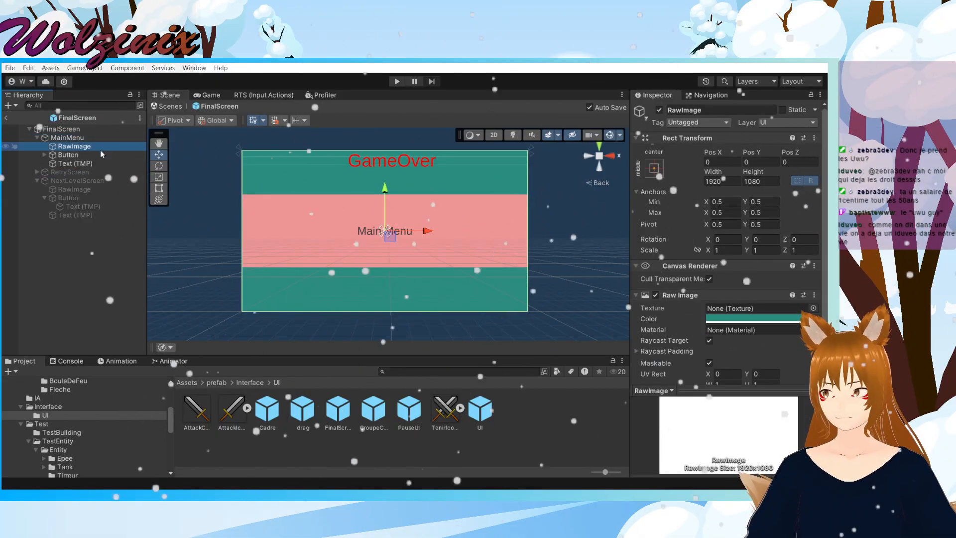
{"action": "left_click", "coordinate": [751, 318]}
{"action": "mouse_move", "coordinate": [726, 278]}
{"action": "left_mouse_down"}
{"action": "mouse_move", "coordinate": [754, 260]}
{"action": "mouse_move", "coordinate": [801, 289]}
{"action": "mouse_move", "coordinate": [783, 284]}
{"action": "mouse_move", "coordinate": [792, 275]}
{"action": "left_mouse_up"}
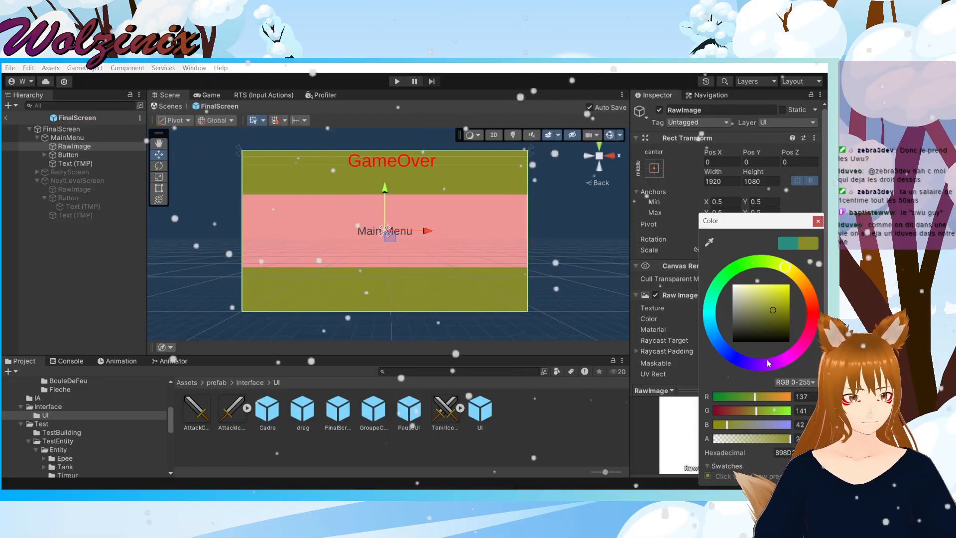
{"action": "left_click_drag", "start_coordinate": [774, 301], "coordinate": [779, 300]}
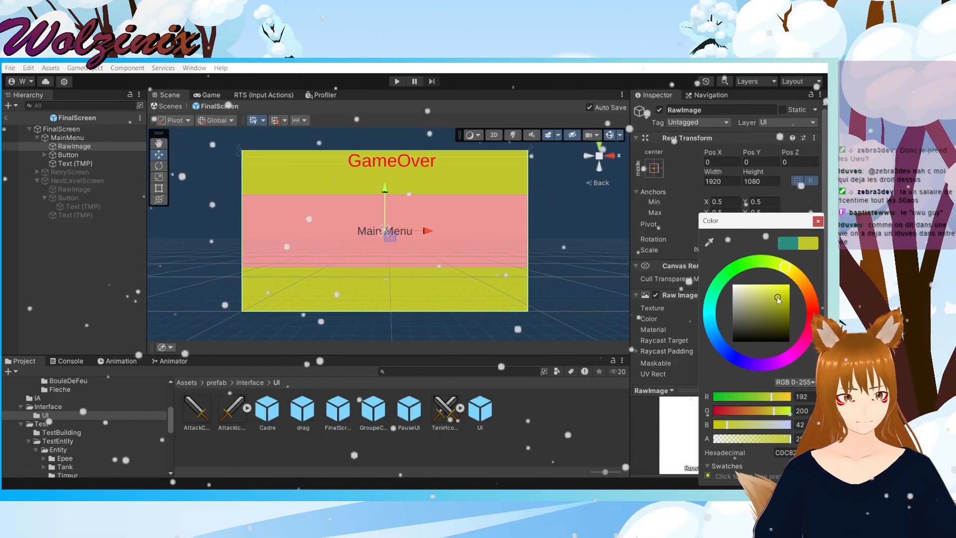
Step: Set the image colour of MainMenu's Button to blue, hex 2A4EC7
{"action": "left_click", "coordinate": [70, 155]}
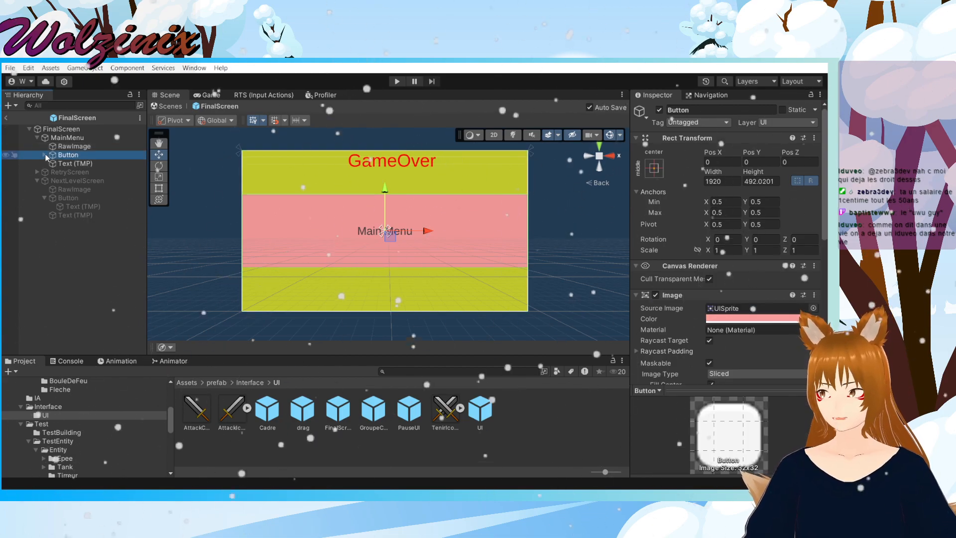
{"action": "left_click", "coordinate": [82, 164]}
{"action": "left_click", "coordinate": [44, 155]}
{"action": "left_click", "coordinate": [63, 155]}
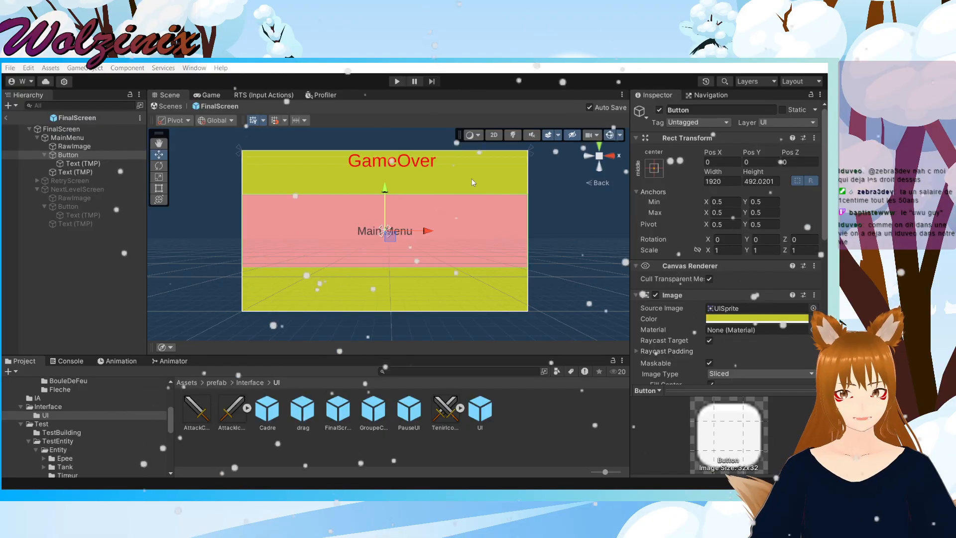
{"action": "left_click", "coordinate": [709, 319]}
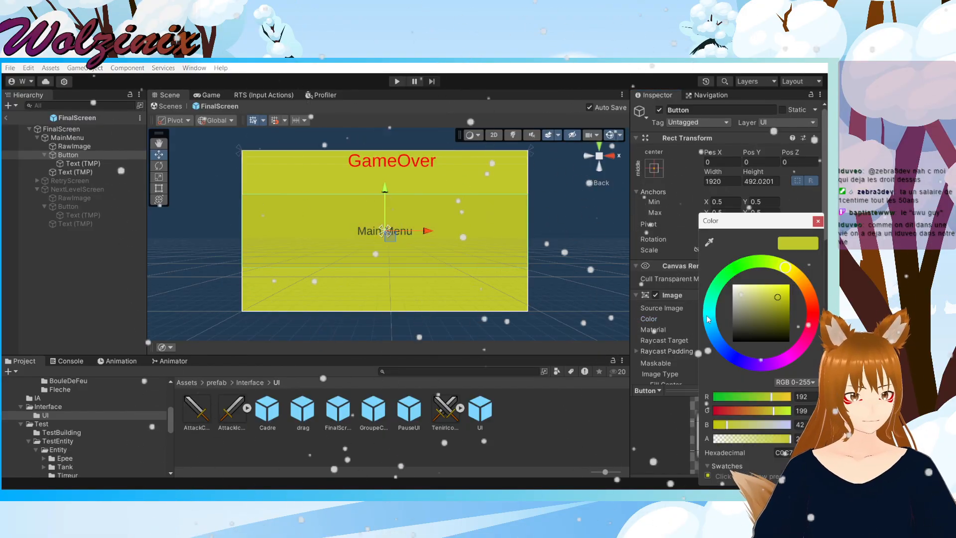
{"action": "left_click", "coordinate": [726, 349]}
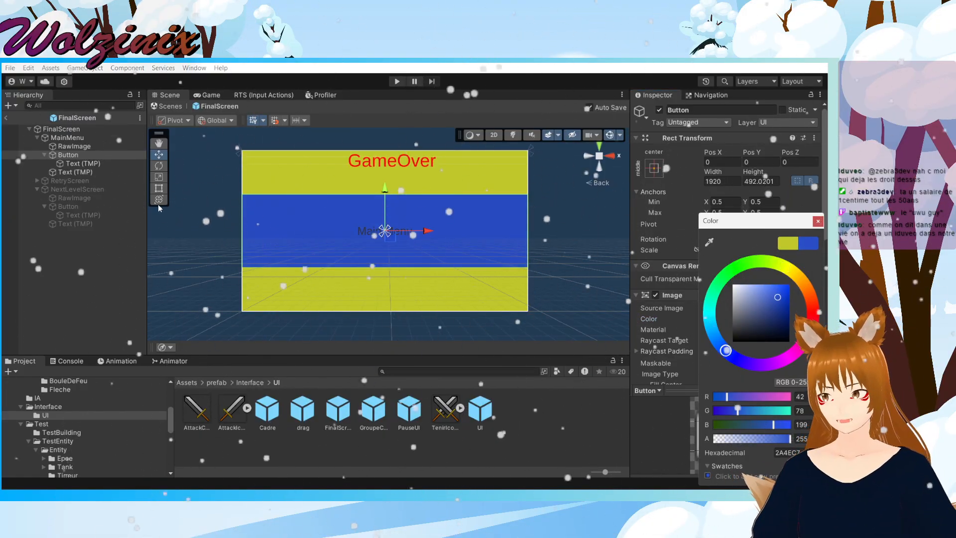
Step: Set the vertex colour of the Main Menu text inside MainMenu's Button to pure red, RGB 255, 0, 0
{"action": "left_click", "coordinate": [105, 165]}
{"action": "scroll", "coordinate": [736, 309], "scroll_direction": "down", "scroll_amount": 3}
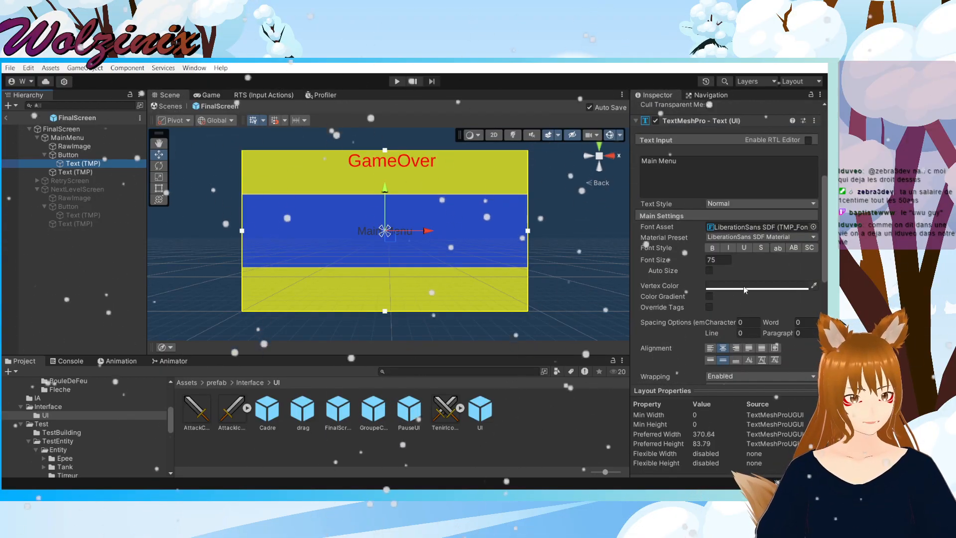
{"action": "left_click", "coordinate": [744, 286]}
{"action": "left_click_drag", "start_coordinate": [758, 284], "coordinate": [808, 261]}
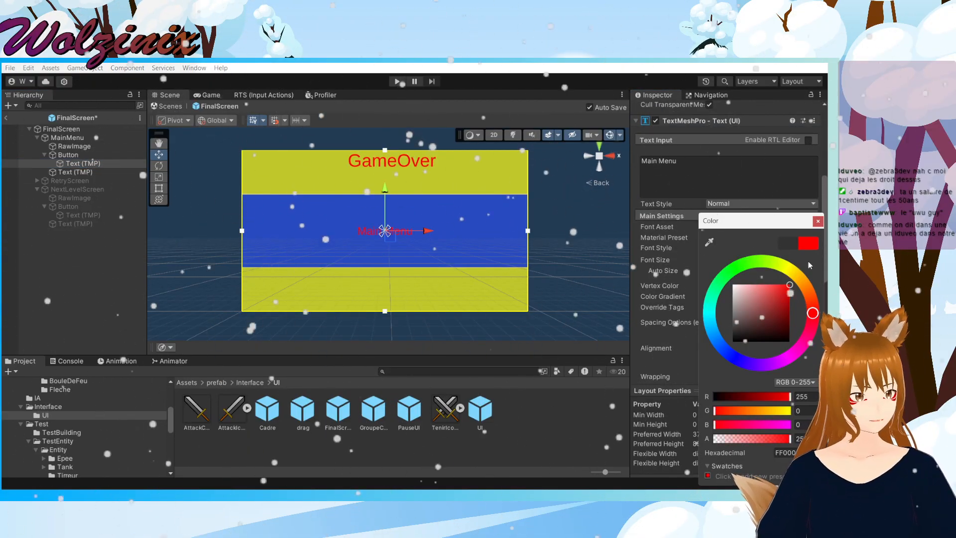
{"action": "left_click", "coordinate": [817, 221]}
{"action": "left_click", "coordinate": [551, 194]}
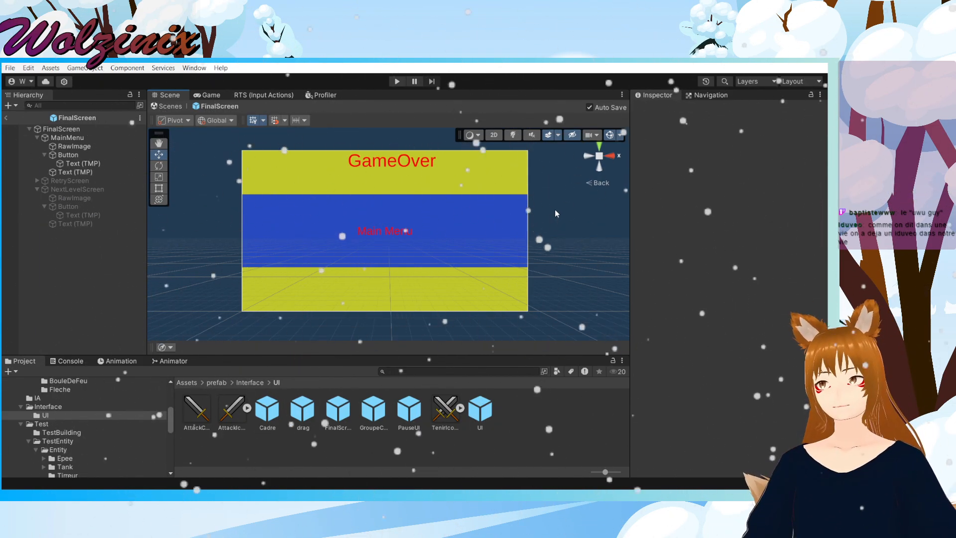
Step: Deactivate MainMenu and activate NextLevelScreen in the FinalScreen prefab
{"action": "left_click", "coordinate": [37, 138]}
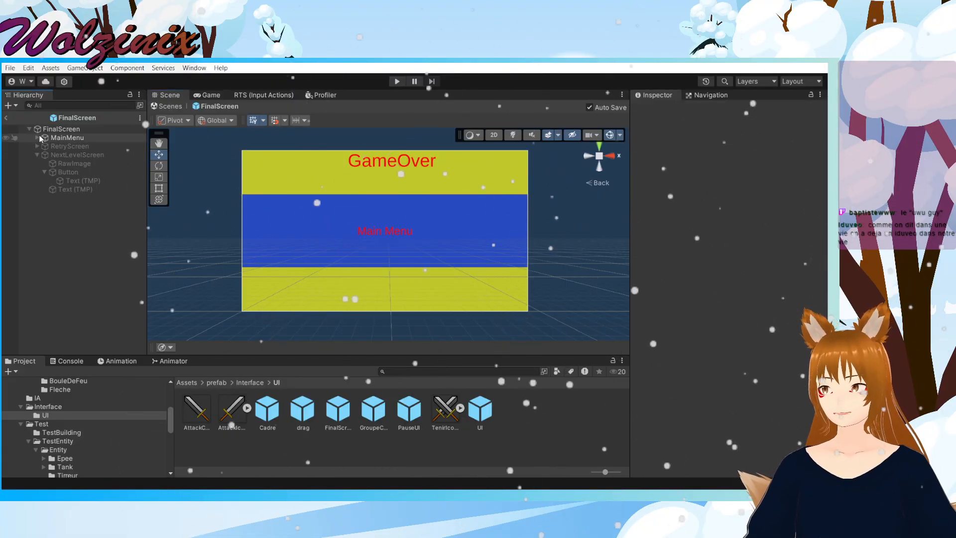
{"action": "left_click", "coordinate": [60, 154]}
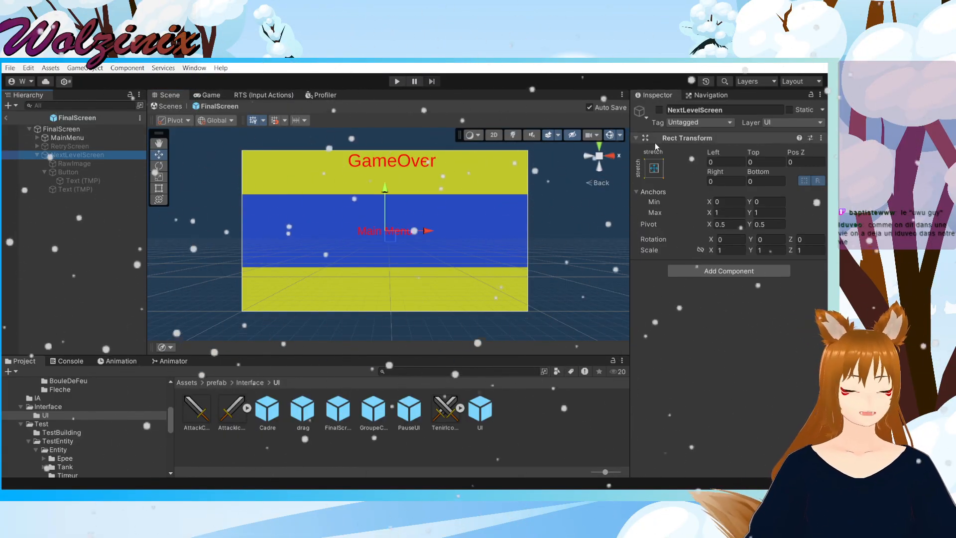
{"action": "left_click", "coordinate": [67, 138]}
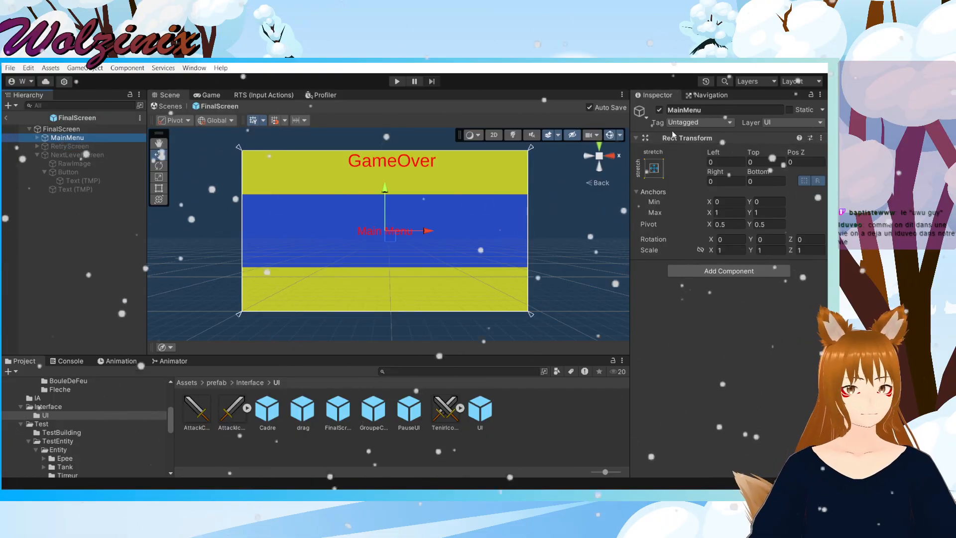
{"action": "left_click", "coordinate": [658, 109]}
{"action": "left_click", "coordinate": [99, 155]}
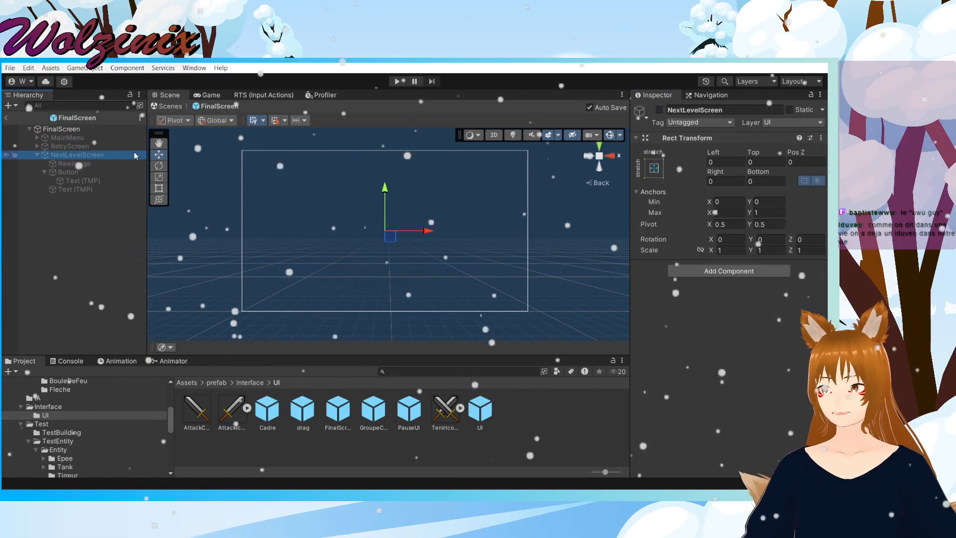
{"action": "left_click", "coordinate": [659, 110]}
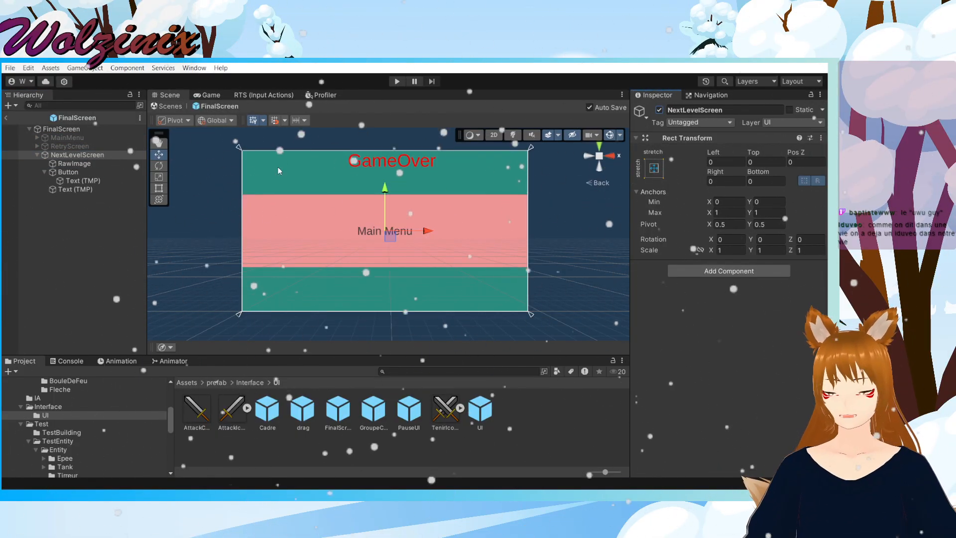
Step: Set the colour of NextLevelScreen's RawImage to green, RGB 96, 141, 42
{"action": "left_click", "coordinate": [84, 164]}
{"action": "left_click", "coordinate": [786, 319]}
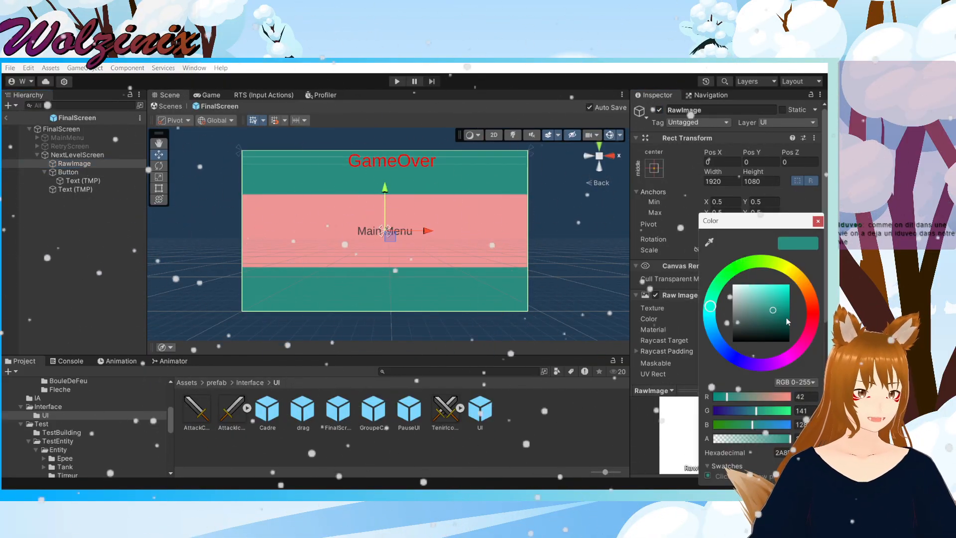
{"action": "left_click_drag", "start_coordinate": [792, 356], "coordinate": [765, 262]}
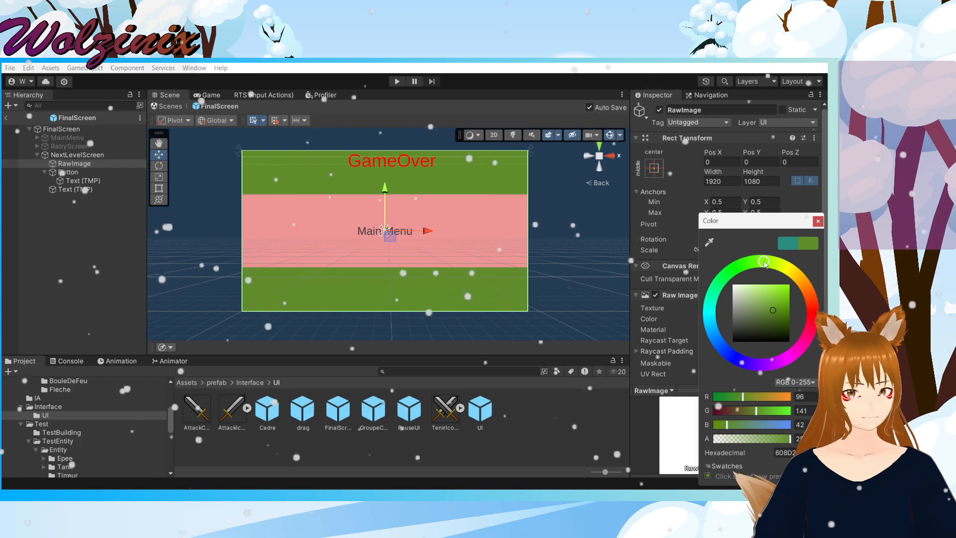
{"action": "left_click", "coordinate": [78, 190]}
Step: Anchor NextLevelScreen's Button to middle left, narrow it to about 752 wide, and position it at about Pos X 523
{"action": "left_click", "coordinate": [70, 171]}
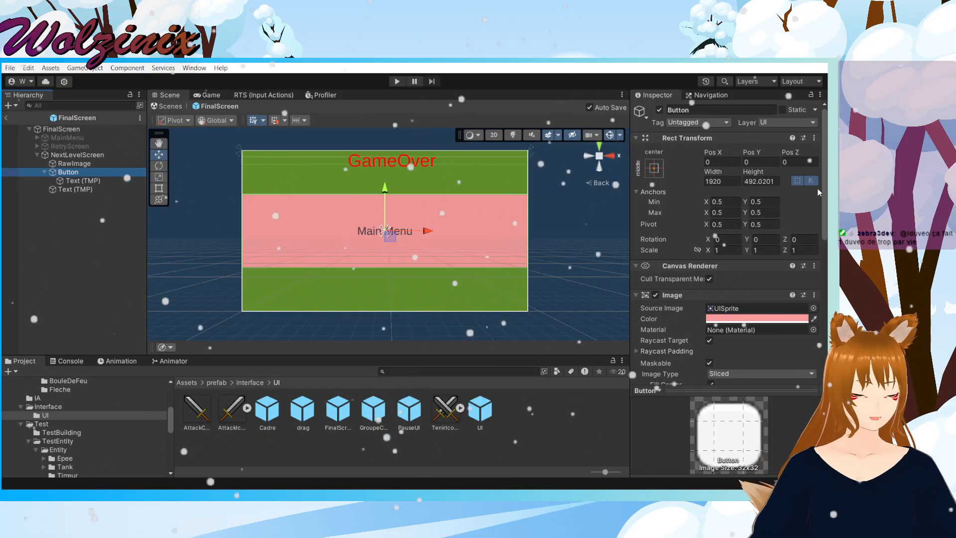
{"action": "left_click", "coordinate": [654, 168]}
{"action": "left_click", "coordinate": [692, 276]}
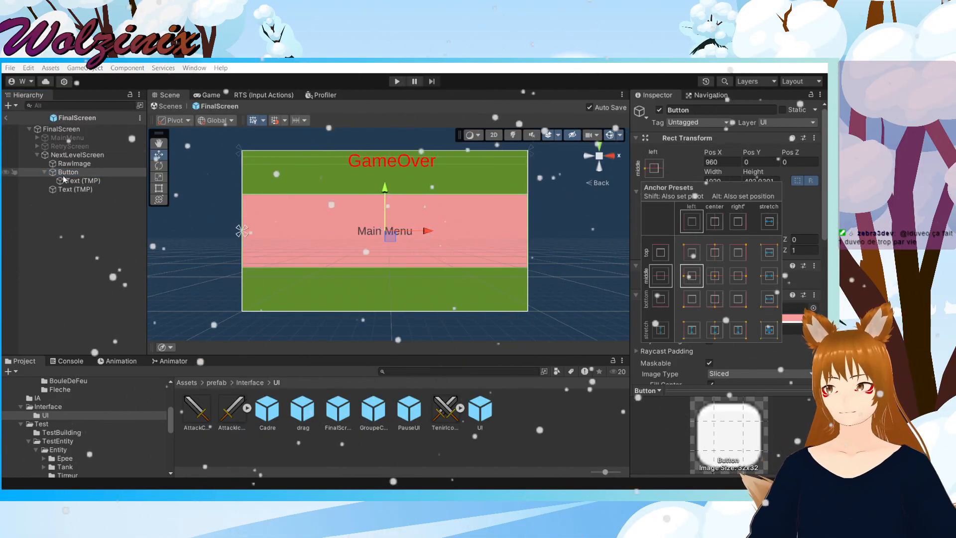
{"action": "left_click", "coordinate": [158, 188]}
{"action": "left_click_drag", "start_coordinate": [531, 224], "coordinate": [358, 228]}
{"action": "left_click", "coordinate": [158, 155]}
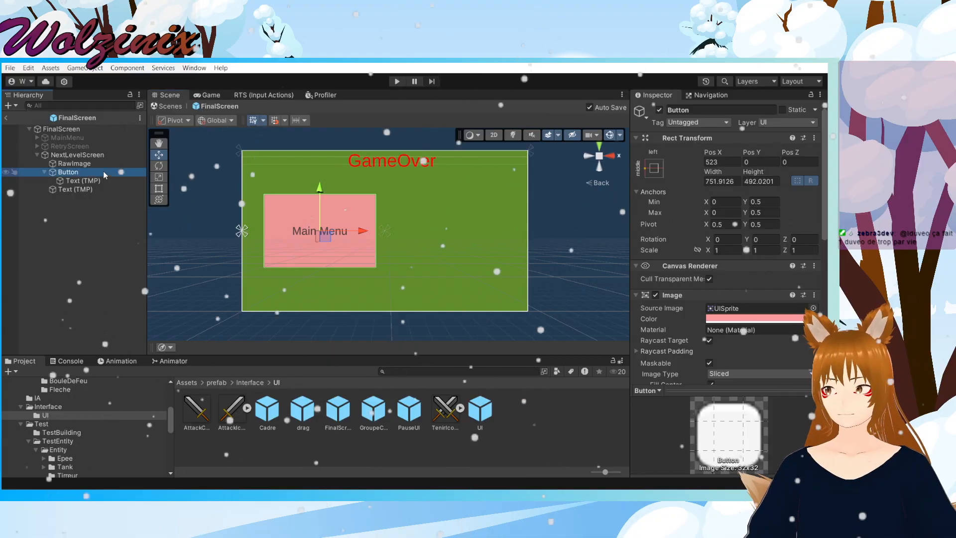
Step: Duplicate NextLevelScreen's Button and move the copy horizontally to about Pos X 1466
{"action": "key", "text": "ctrl+d"}
{"action": "left_click_drag", "start_coordinate": [357, 230], "coordinate": [495, 240]}
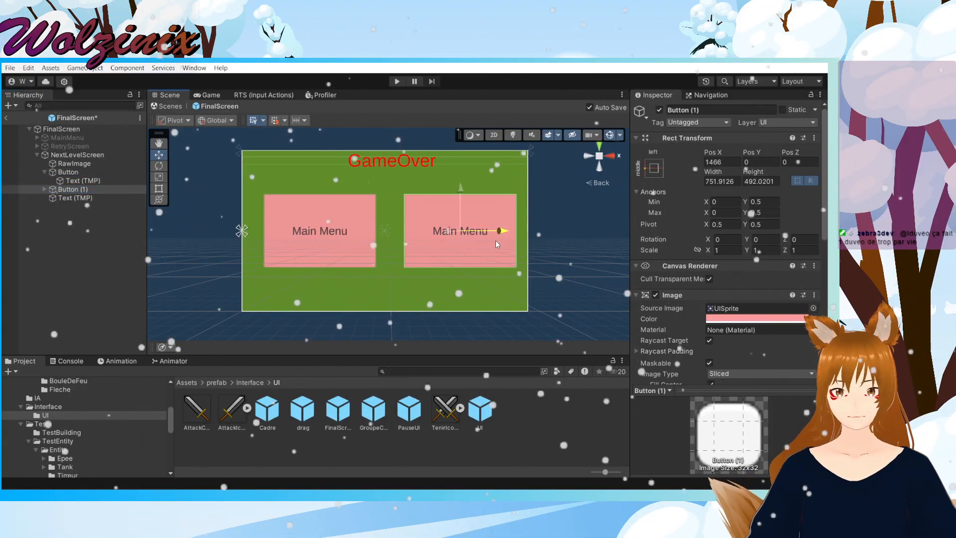
Step: Set the image colour of NextLevelScreen's Button (1) to blue, RGB 42, 58, 141
{"action": "left_click", "coordinate": [742, 320]}
{"action": "left_click", "coordinate": [709, 244]}
{"action": "left_click", "coordinate": [442, 291]}
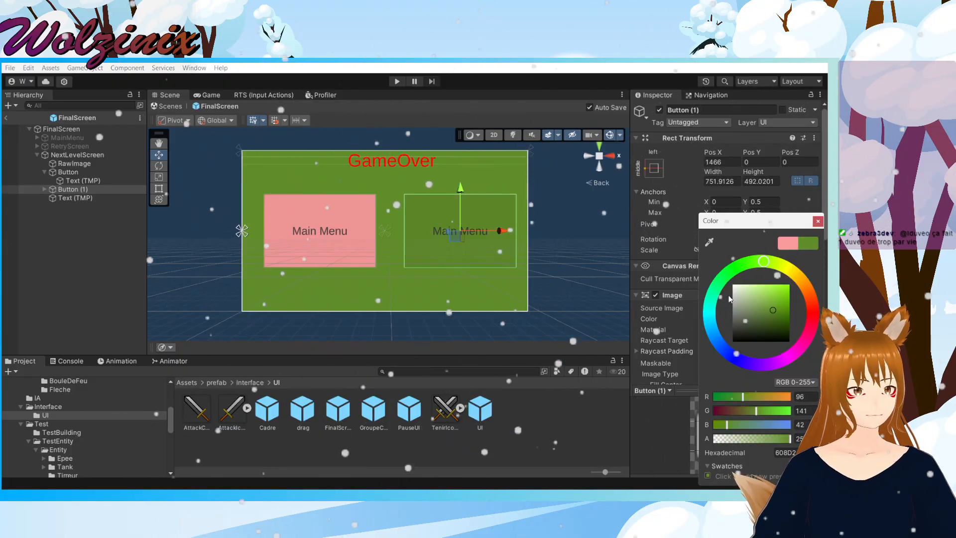
{"action": "left_click", "coordinate": [723, 349]}
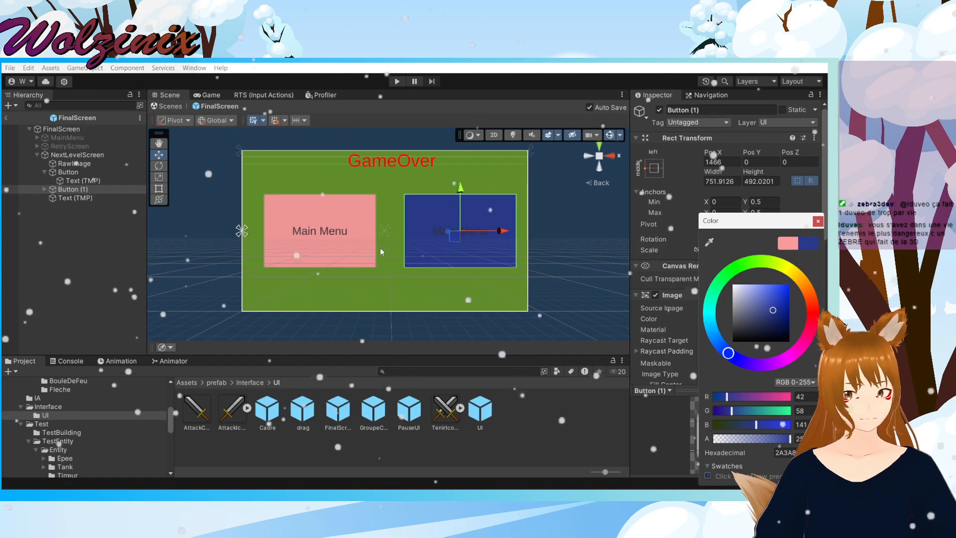
Step: Set the image colour of NextLevelScreen's first Button to purple, RGB 141, 42, 117
{"action": "left_click", "coordinate": [365, 248]}
{"action": "left_click", "coordinate": [813, 319]}
{"action": "left_click", "coordinate": [449, 162]}
{"action": "left_click", "coordinate": [728, 318]}
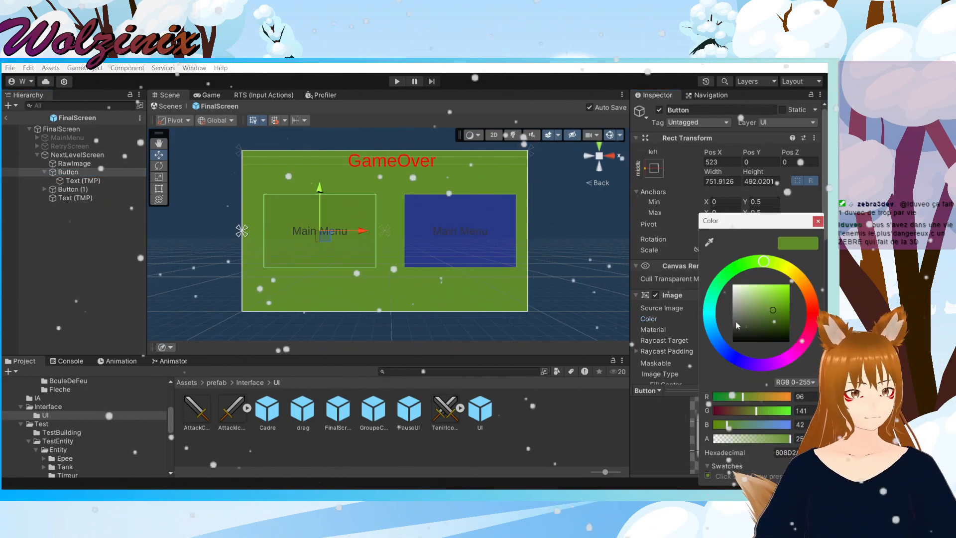
{"action": "left_click", "coordinate": [796, 351]}
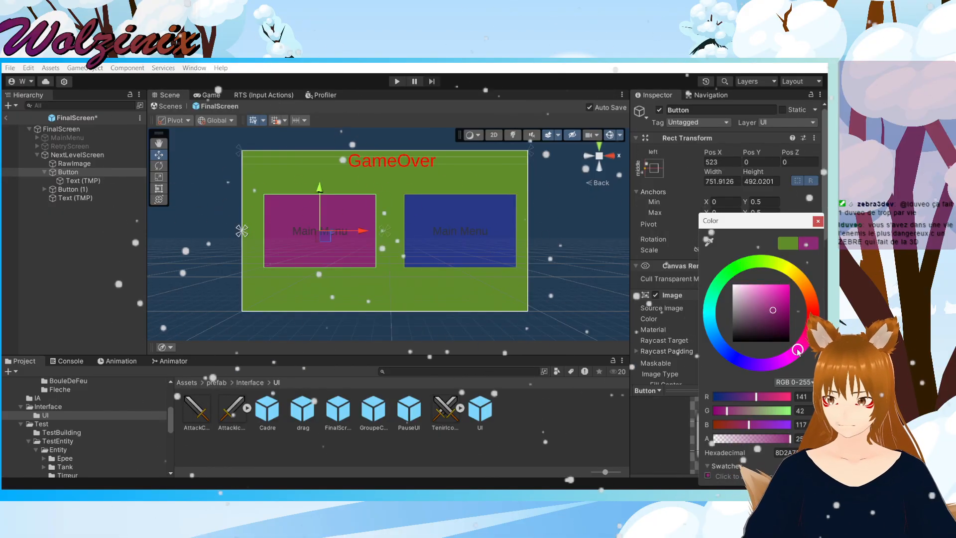
Step: Set the vertex colour of both NextLevelScreen button labels to pure red, RGB 255, 0, 0
{"action": "left_click", "coordinate": [90, 180]}
{"action": "scroll", "coordinate": [811, 348], "scroll_direction": "down", "scroll_amount": 3}
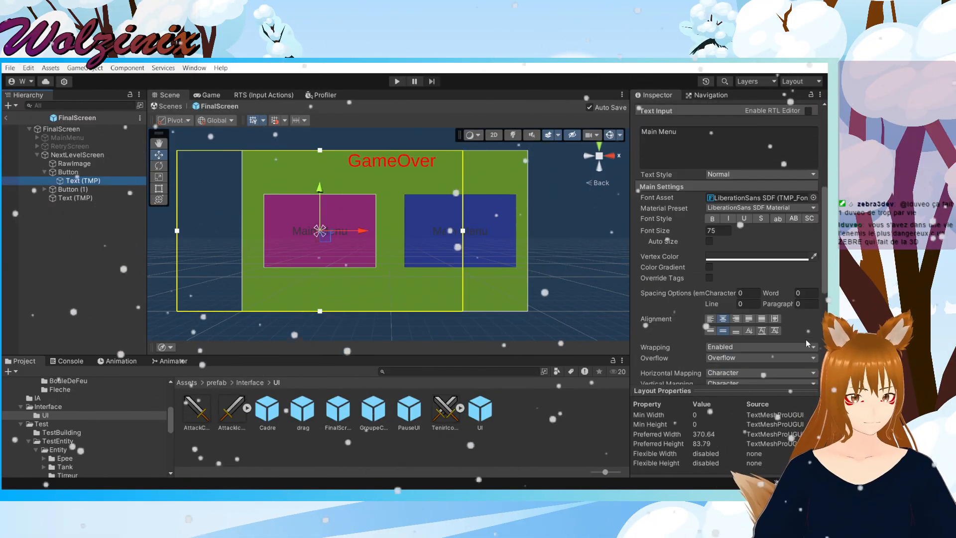
{"action": "left_click", "coordinate": [741, 258]}
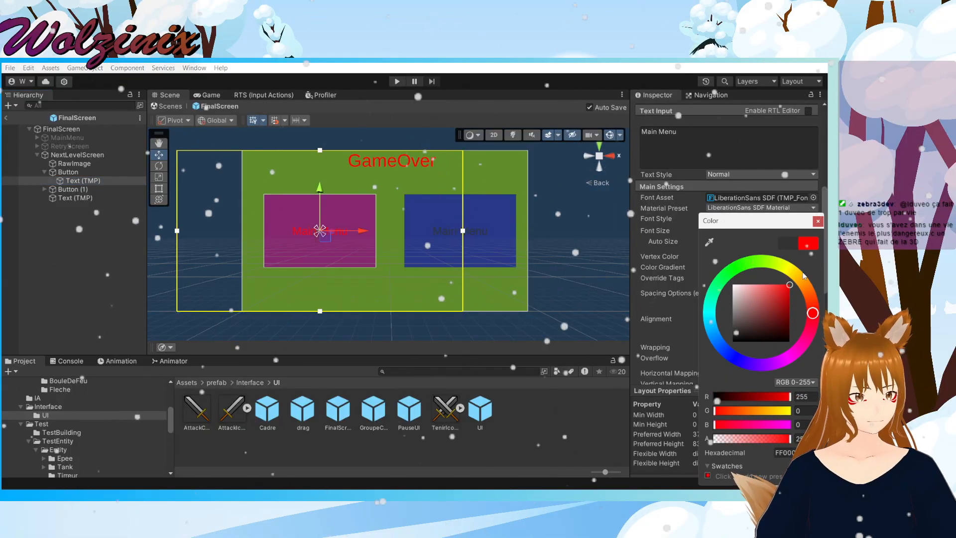
{"action": "left_click", "coordinate": [73, 190]}
{"action": "left_click", "coordinate": [45, 189]}
{"action": "left_click", "coordinate": [60, 198]}
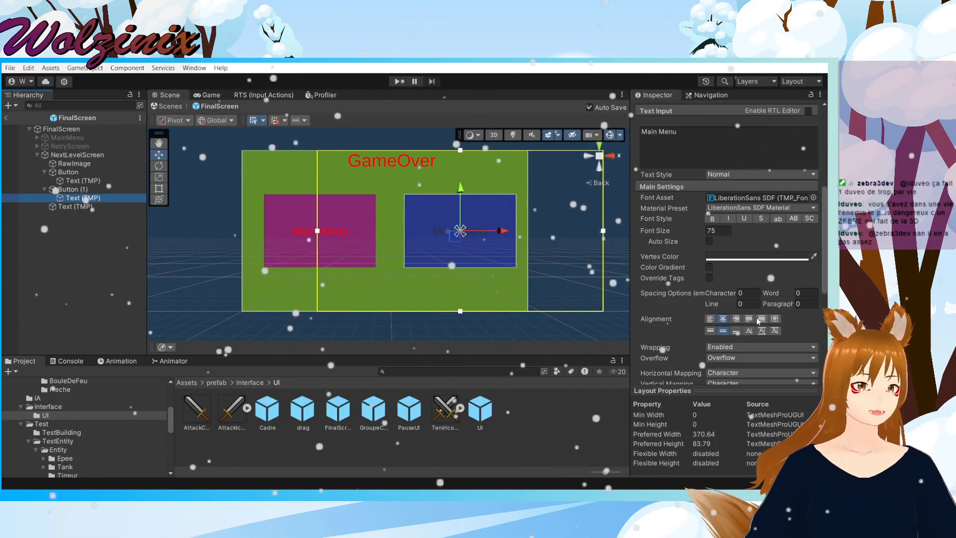
{"action": "left_click", "coordinate": [757, 255]}
{"action": "left_click_drag", "start_coordinate": [781, 300], "coordinate": [790, 283]}
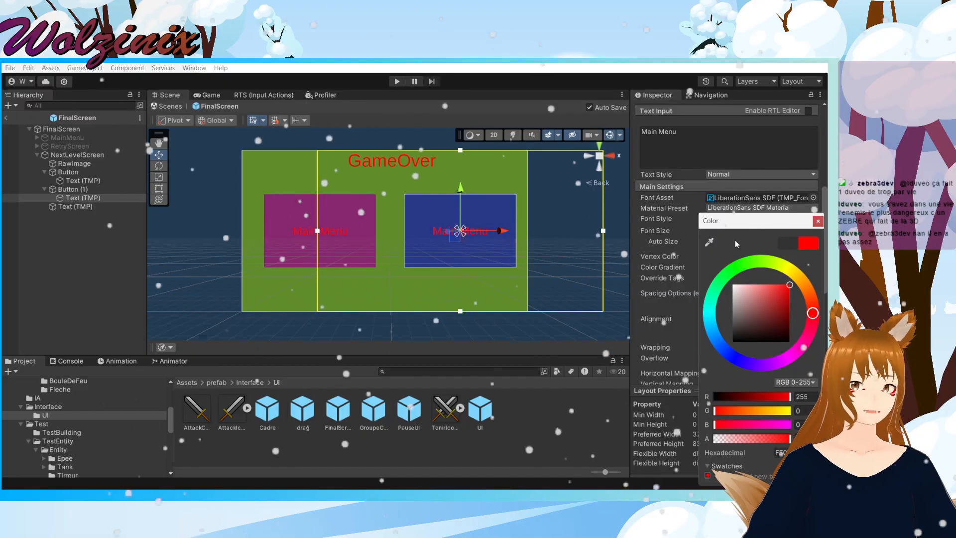
{"action": "left_click", "coordinate": [610, 218]}
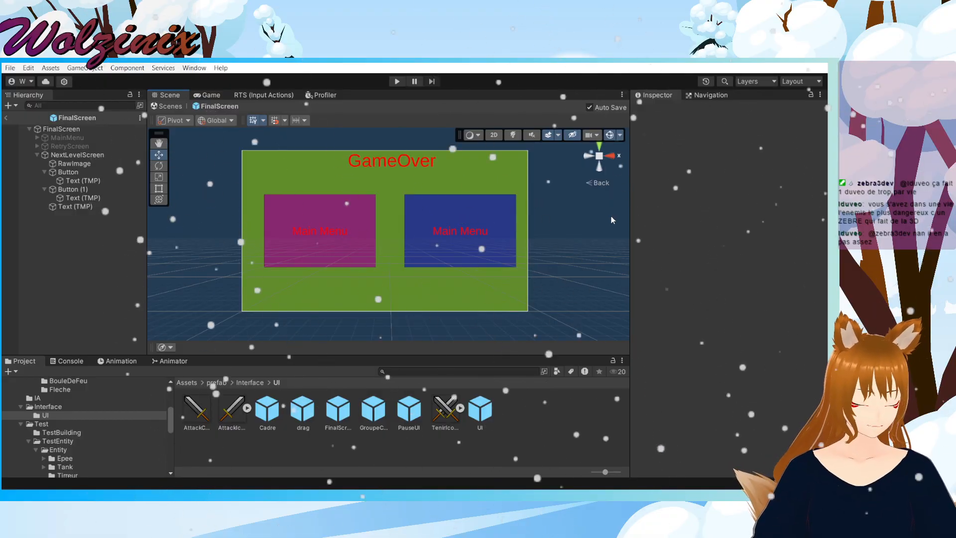
Step: Change the label text of Button (1) to "Next Level" and save the prefab
{"action": "left_click", "coordinate": [508, 243]}
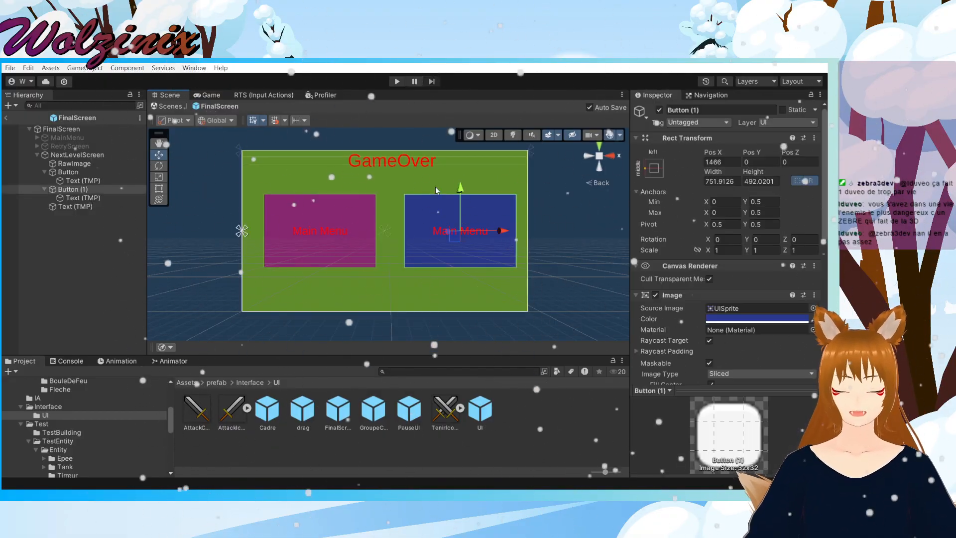
{"action": "left_click", "coordinate": [78, 198]}
{"action": "left_click_drag", "start_coordinate": [701, 336], "coordinate": [525, 327]}
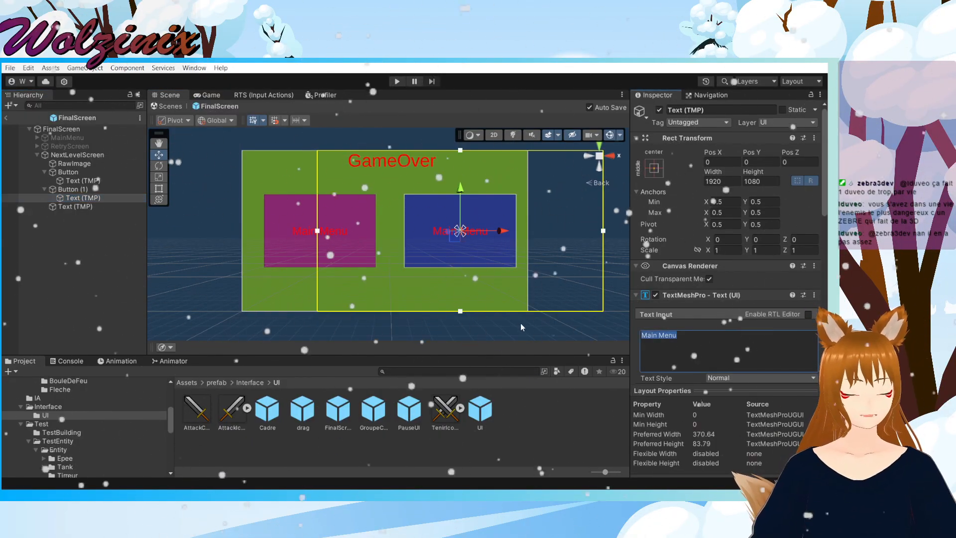
{"action": "type", "text": "Nex"}
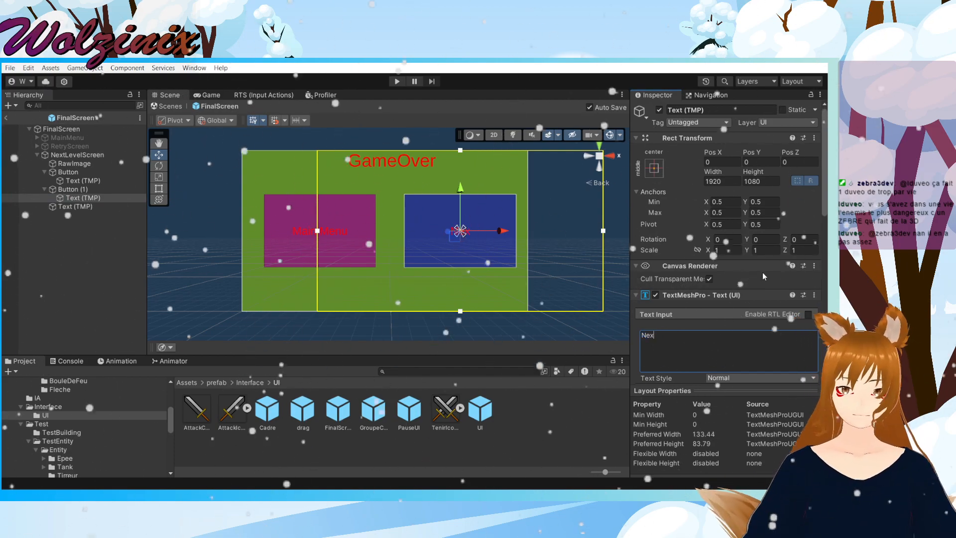
{"action": "type", "text": "t Level"}
{"action": "key", "text": "Return"}
{"action": "key", "text": "ctrl+s"}
Step: Assign FinalScreen to the On Click event of NextLevelScreen's Button and choose the function LevelNextUI.MainMenuScene
{"action": "left_click", "coordinate": [304, 254]}
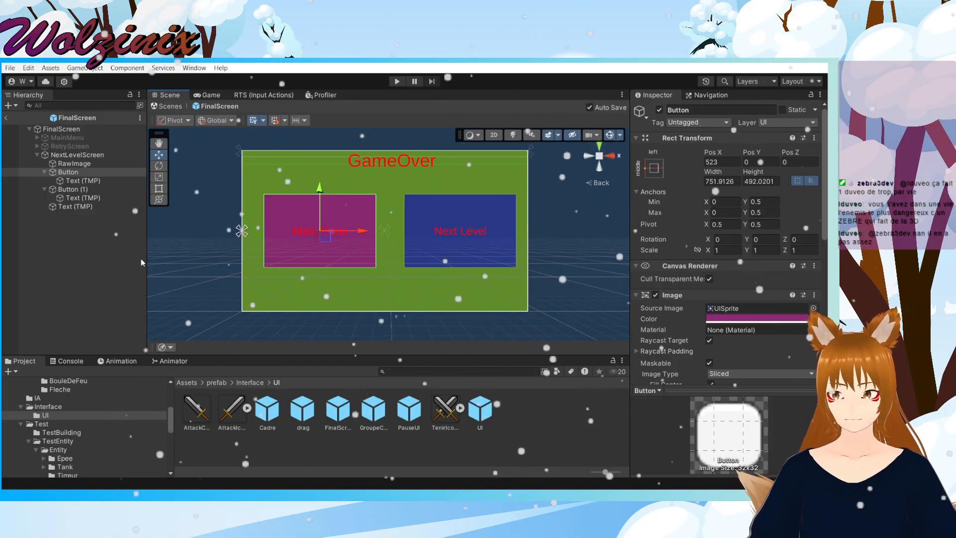
{"action": "left_click", "coordinate": [70, 172]}
{"action": "scroll", "coordinate": [645, 249], "scroll_direction": "down", "scroll_amount": 10}
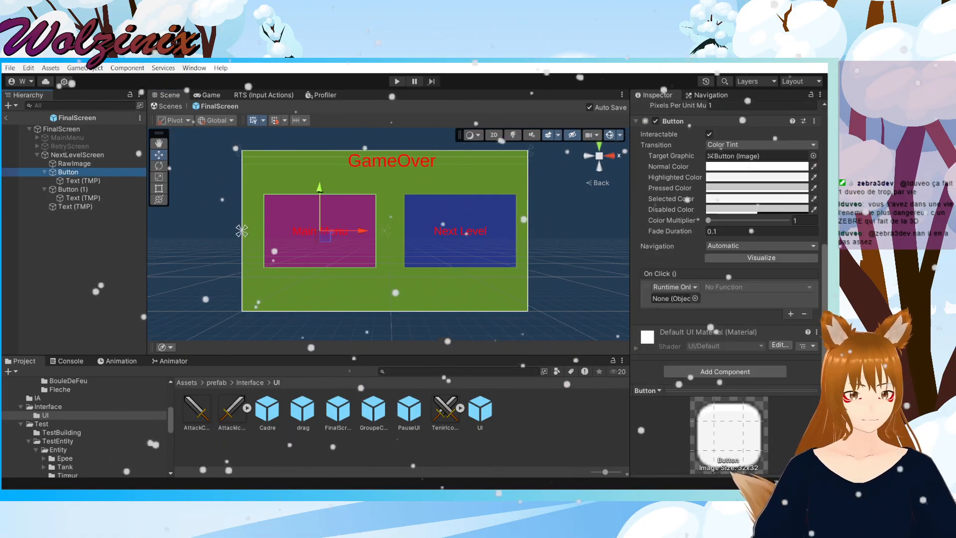
{"action": "left_click_drag", "start_coordinate": [645, 248], "coordinate": [673, 298]}
{"action": "left_click", "coordinate": [727, 286]}
{"action": "mouse_move", "coordinate": [749, 371]}
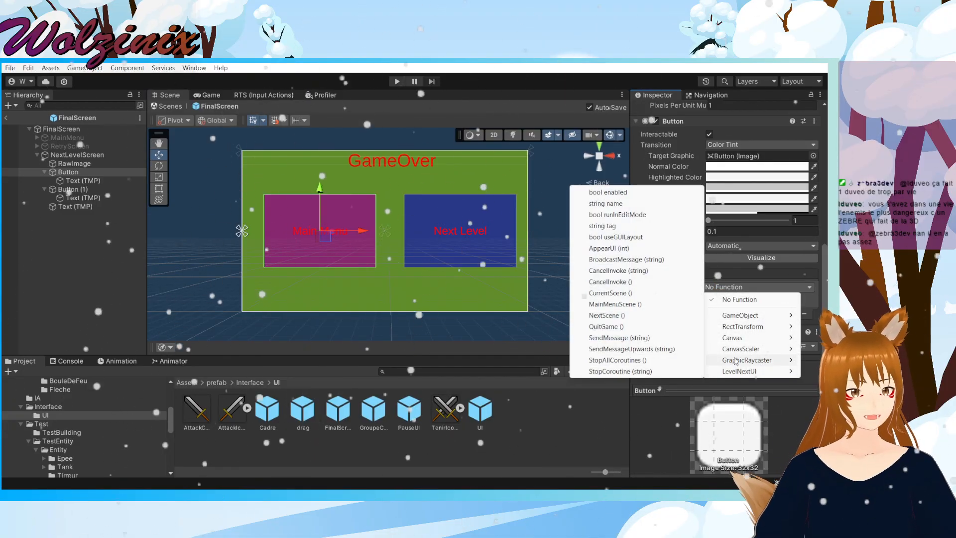
{"action": "left_click", "coordinate": [650, 314]}
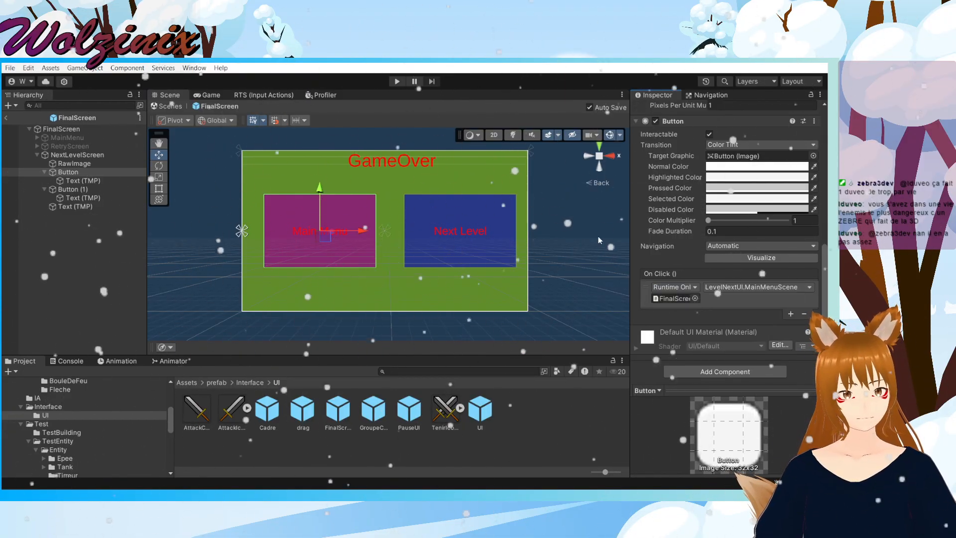
Step: Assign FinalScreen to the On Click event of Button (1) and choose the LevelNextUI function NextScene
{"action": "left_click", "coordinate": [460, 234]}
{"action": "left_click", "coordinate": [70, 191]}
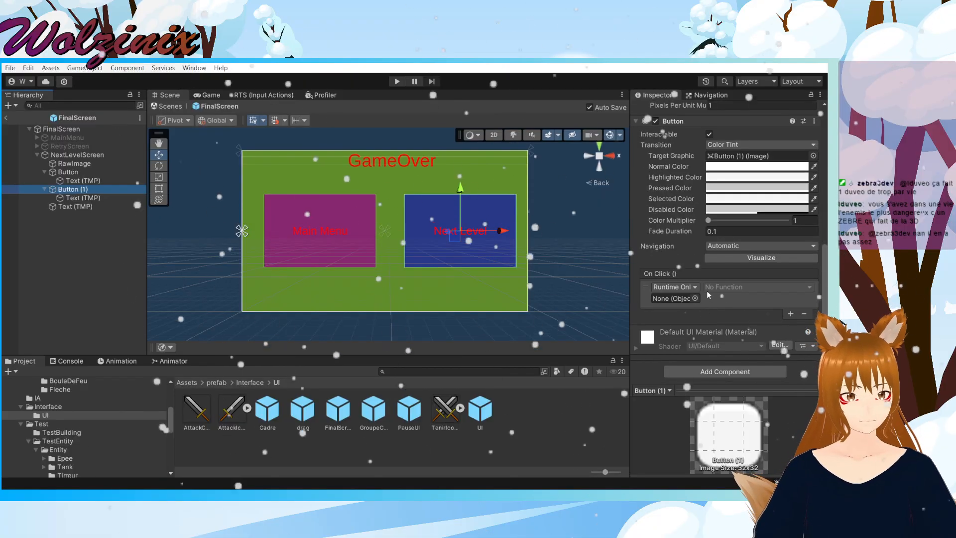
{"action": "left_click_drag", "start_coordinate": [52, 129], "coordinate": [673, 292]}
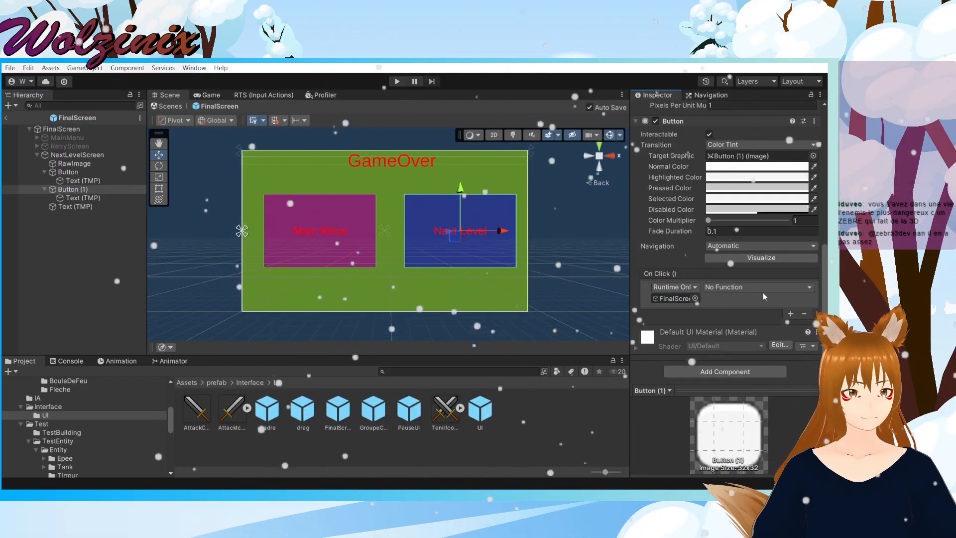
{"action": "left_click", "coordinate": [758, 287]}
{"action": "mouse_move", "coordinate": [758, 369]}
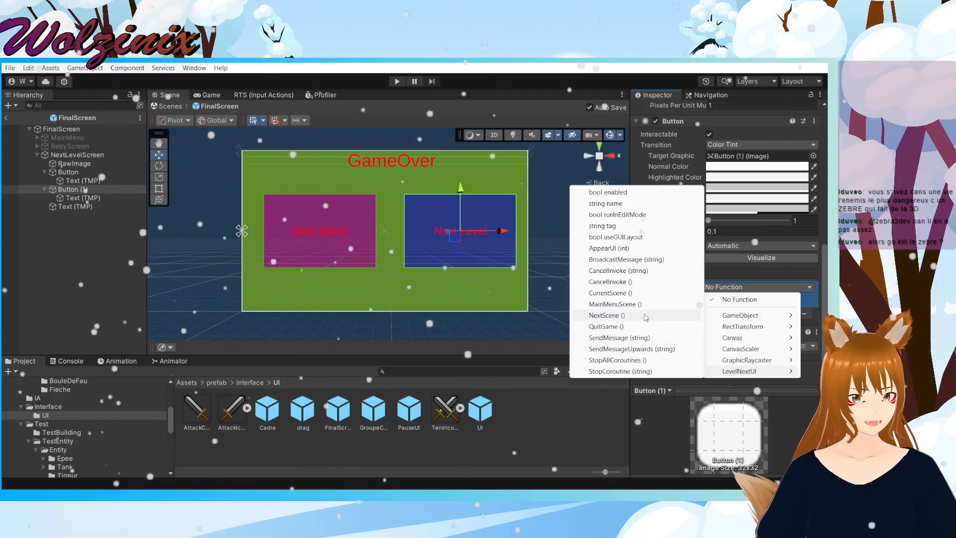
{"action": "left_click", "coordinate": [645, 317]}
Step: Deactivate NextLevelScreen and leave prefab editing to return to the Firstbattle scene
{"action": "left_click", "coordinate": [82, 198]}
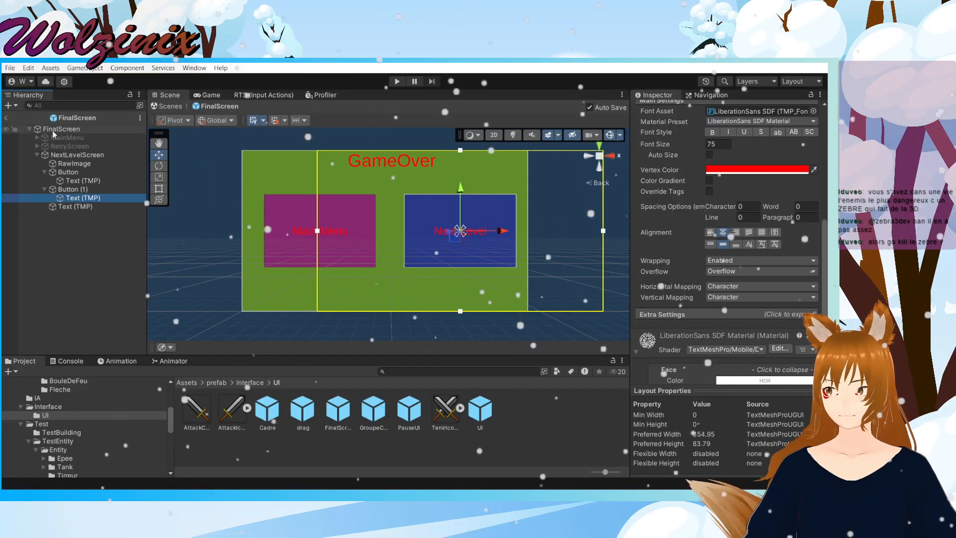
{"action": "left_click", "coordinate": [65, 155]}
{"action": "left_click", "coordinate": [659, 110]}
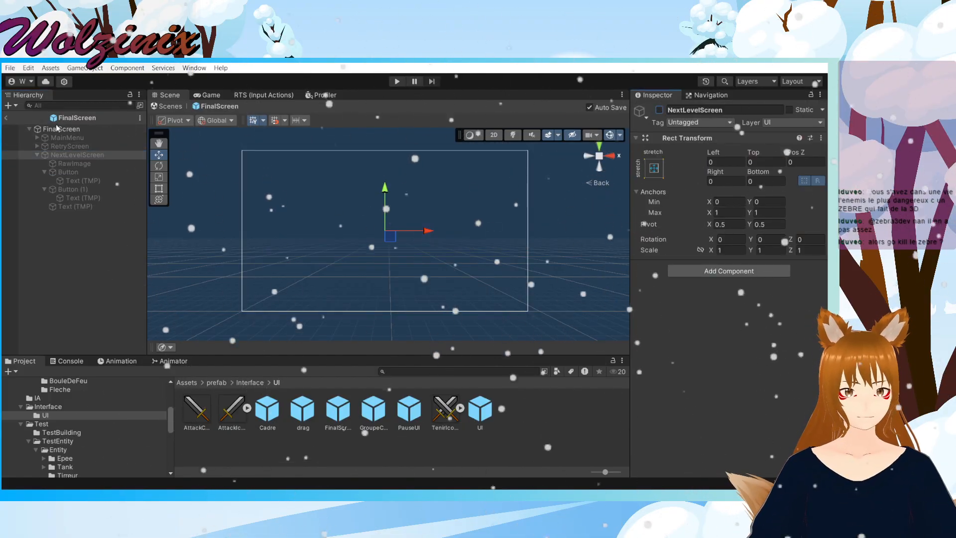
{"action": "left_click", "coordinate": [7, 118]}
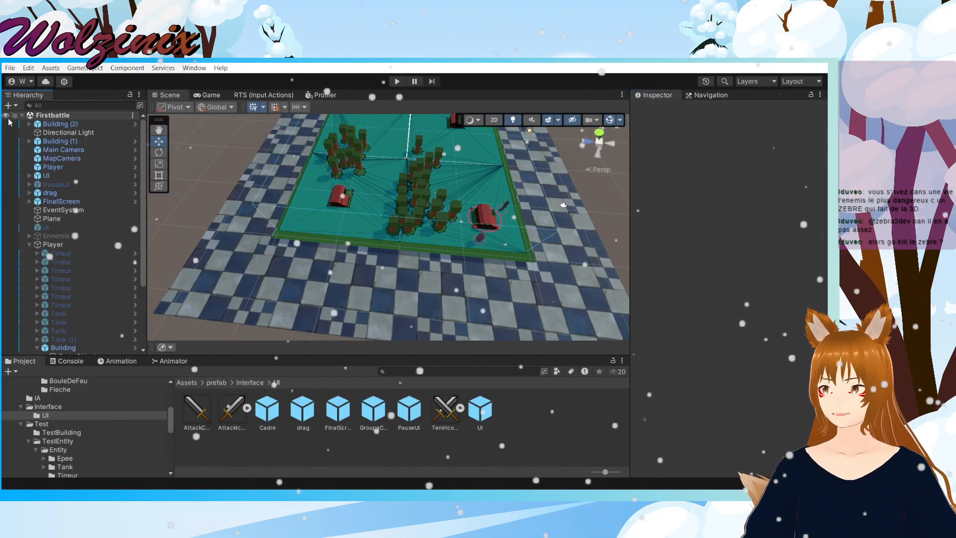
Step: Activate the inactive Tirreur, Tank, Builder and Epeeiste units under Player, plus the IA and Ennemie objects
{"action": "left_click", "coordinate": [74, 252]}
{"action": "left_click", "coordinate": [80, 339], "text": "shift"}
{"action": "scroll", "coordinate": [97, 332], "scroll_direction": "down", "scroll_amount": 3}
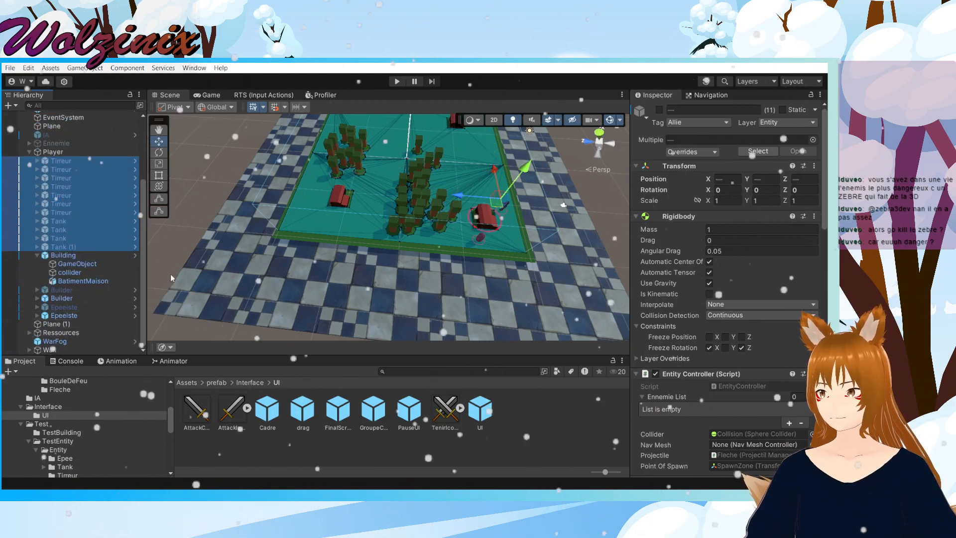
{"action": "left_click", "coordinate": [93, 291], "text": "ctrl"}
{"action": "left_click", "coordinate": [90, 307], "text": "ctrl"}
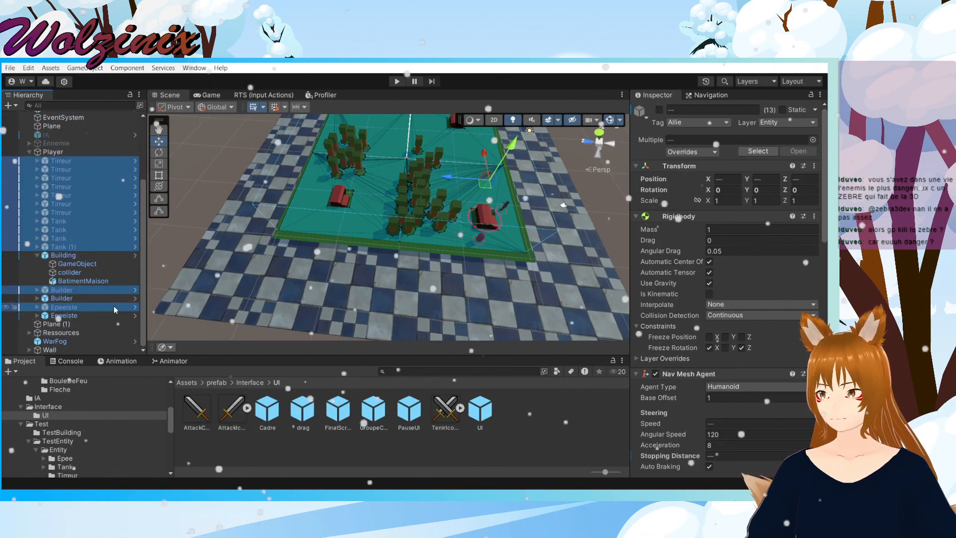
{"action": "left_click", "coordinate": [53, 140]}
{"action": "left_click", "coordinate": [53, 135], "text": "ctrl"}
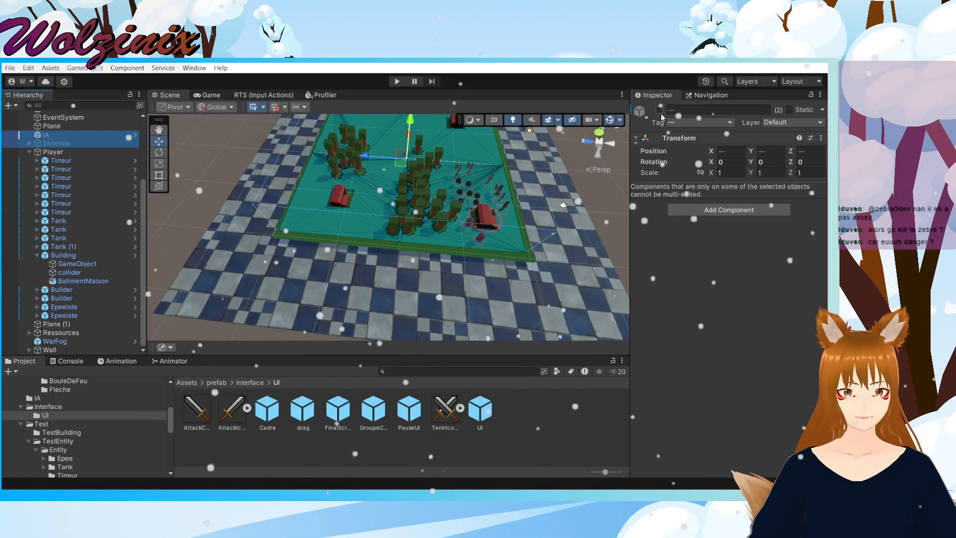
Step: Deactivate the seven Ennemie units from the third Tirreur through Tower
{"action": "left_click", "coordinate": [29, 144]}
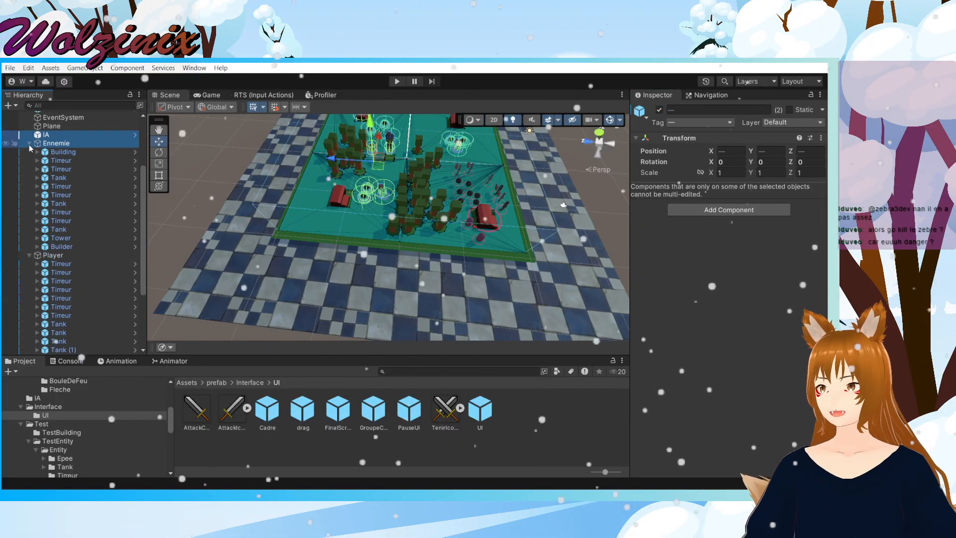
{"action": "left_click", "coordinate": [67, 190]}
{"action": "left_click", "coordinate": [73, 235], "text": "shift"}
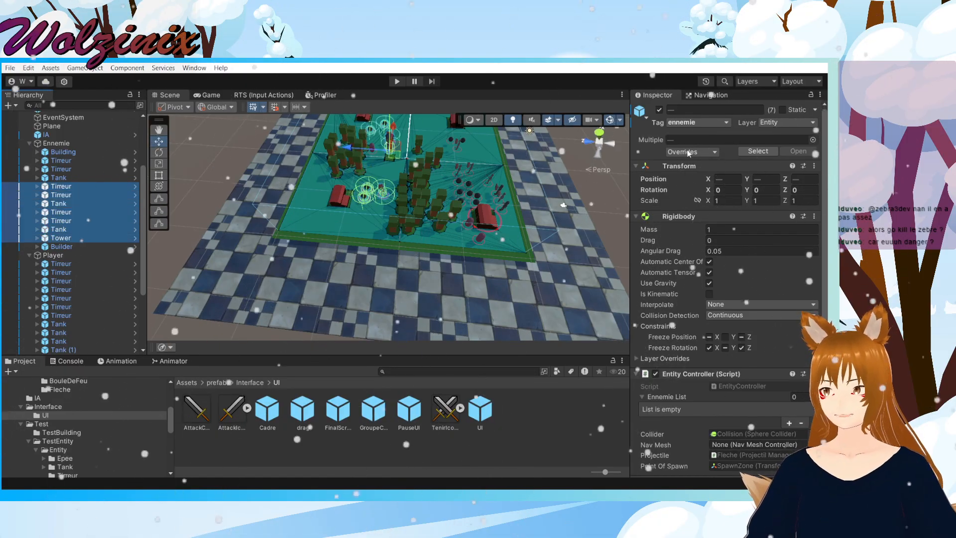
{"action": "left_click", "coordinate": [659, 110]}
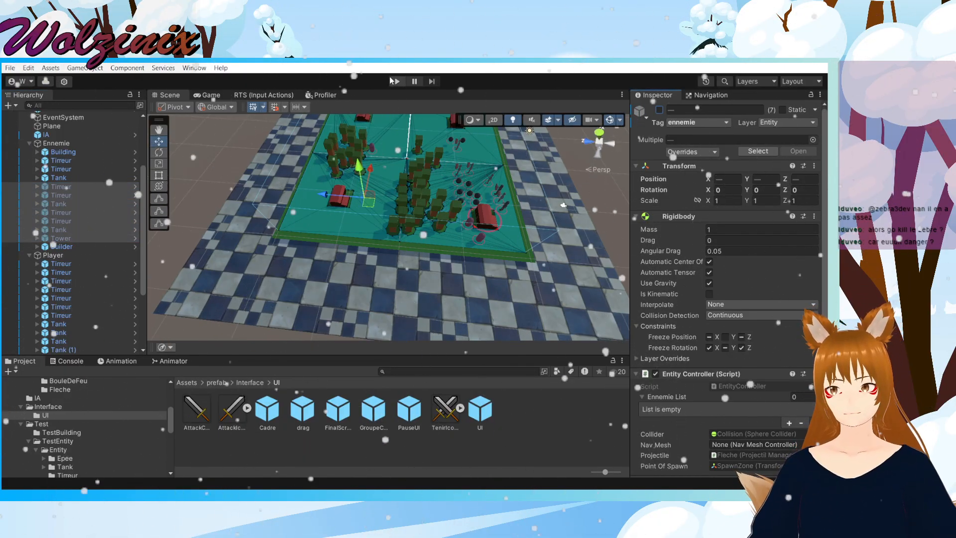
Step: Briefly start and stop play mode, and open the Scenes folder in the project assets
{"action": "left_click", "coordinate": [393, 81]}
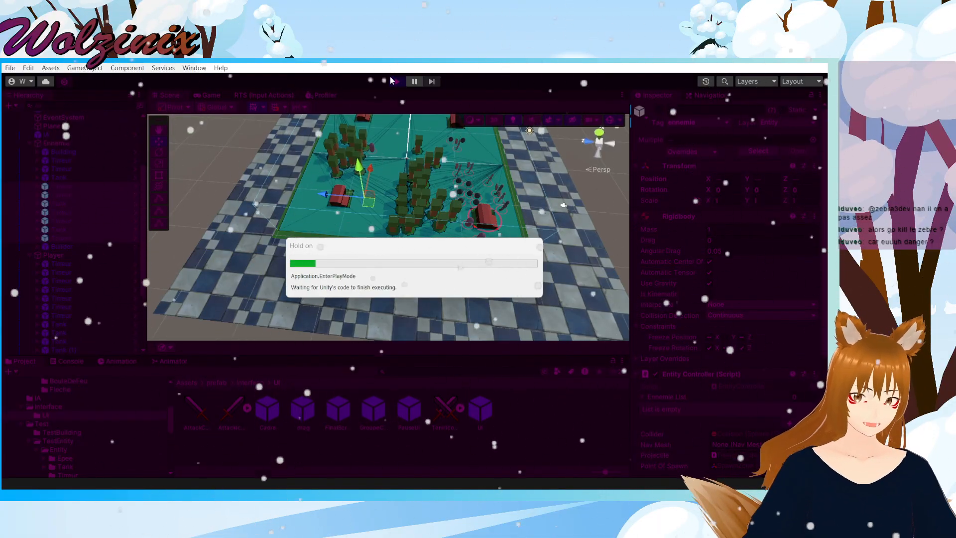
{"action": "left_click", "coordinate": [391, 81]}
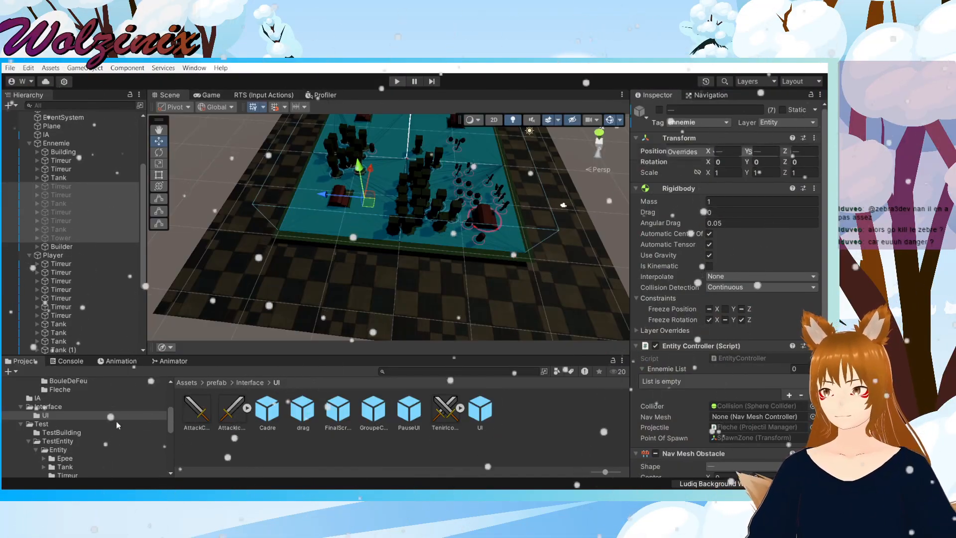
{"action": "mouse_move", "coordinate": [171, 429]}
{"action": "left_mouse_down"}
{"action": "mouse_move", "coordinate": [171, 442]}
{"action": "mouse_move", "coordinate": [157, 423]}
{"action": "left_mouse_up"}
{"action": "left_click", "coordinate": [68, 413]}
{"action": "left_click", "coordinate": [68, 407]}
{"action": "left_click", "coordinate": [68, 398]}
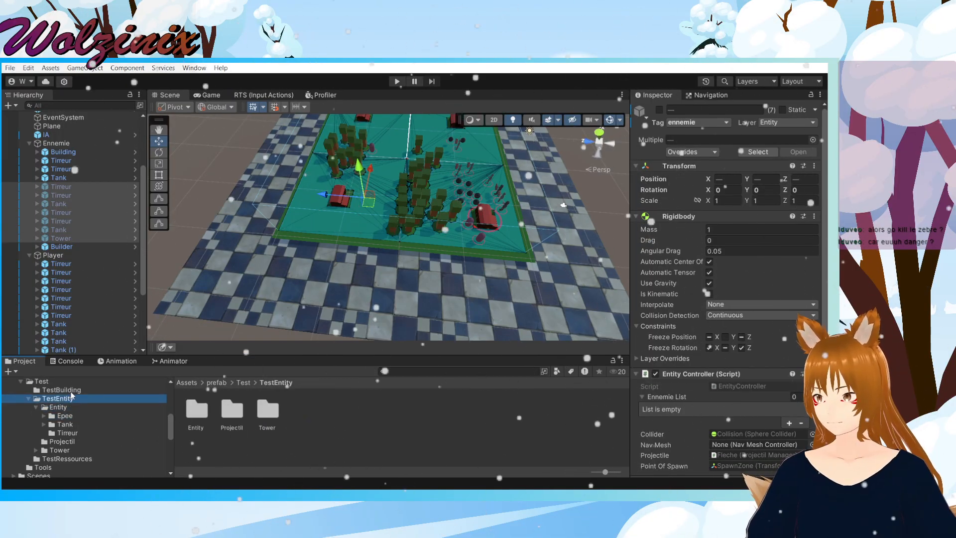
{"action": "left_click", "coordinate": [70, 390]}
{"action": "left_click", "coordinate": [75, 459]}
{"action": "scroll", "coordinate": [74, 462], "scroll_direction": "down", "scroll_amount": 2}
{"action": "left_click", "coordinate": [72, 444]}
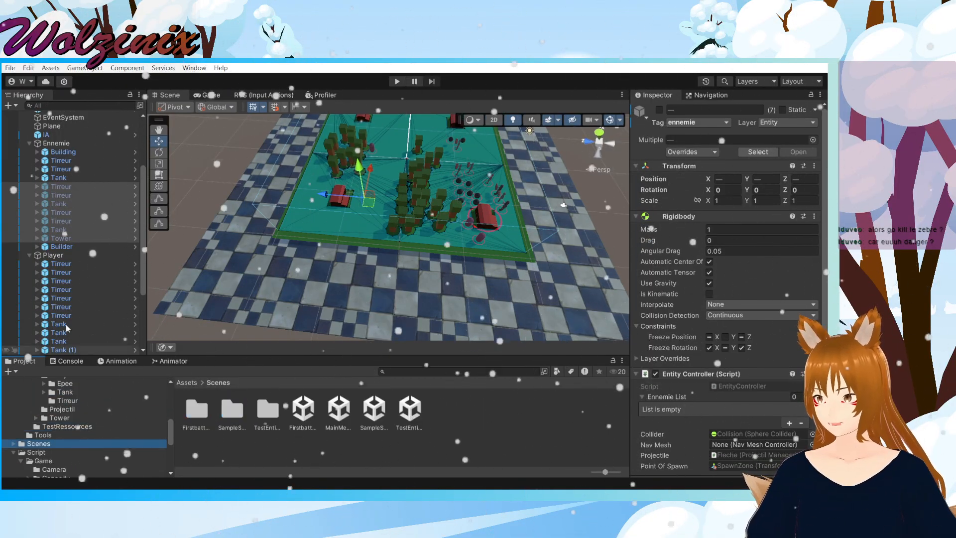
Step: Copy the TestEntity scene's name and set it as Scene Toload in FinalScreen's Level Next UI script
{"action": "scroll", "coordinate": [61, 219], "scroll_direction": "up", "scroll_amount": 4}
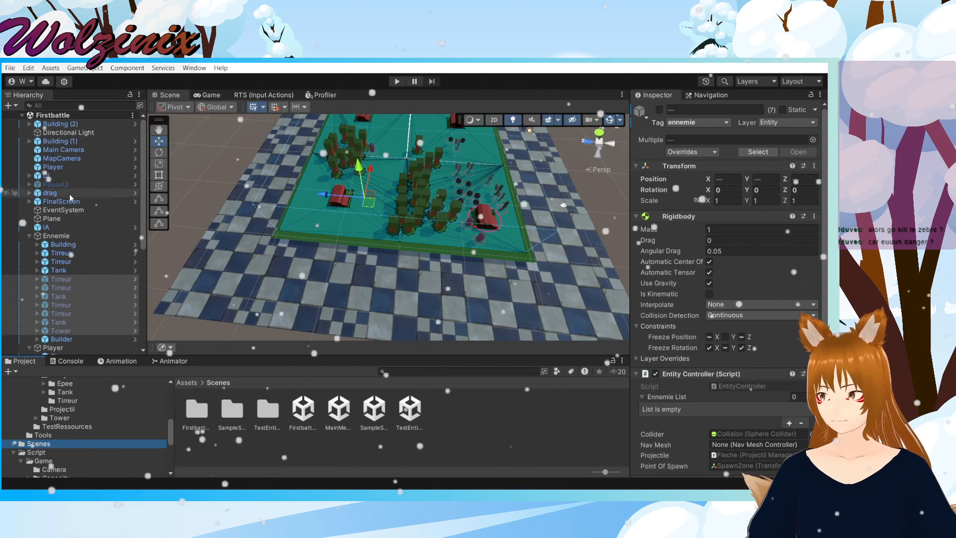
{"action": "left_click", "coordinate": [65, 201]}
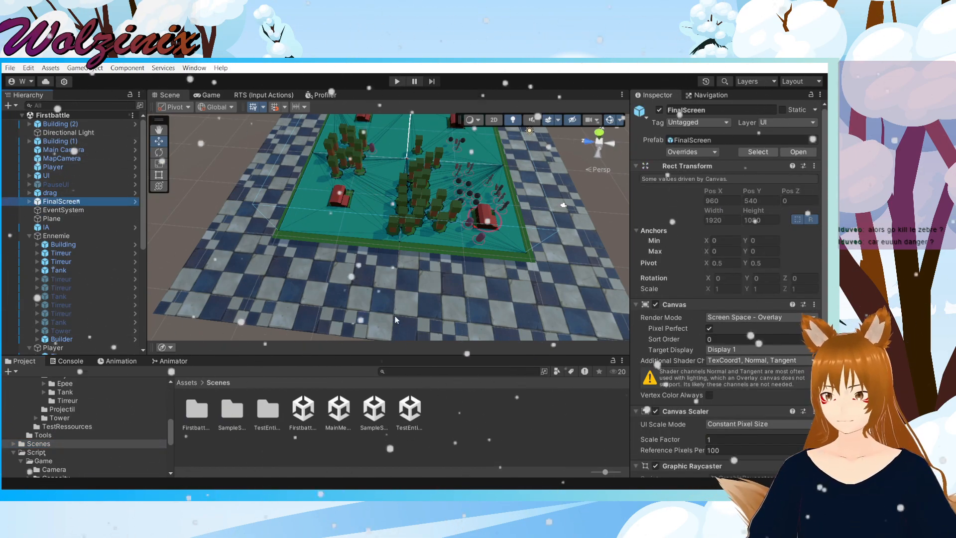
{"action": "right_click", "coordinate": [406, 417]}
{"action": "left_click", "coordinate": [458, 163]}
{"action": "key", "text": "ctrl+c"}
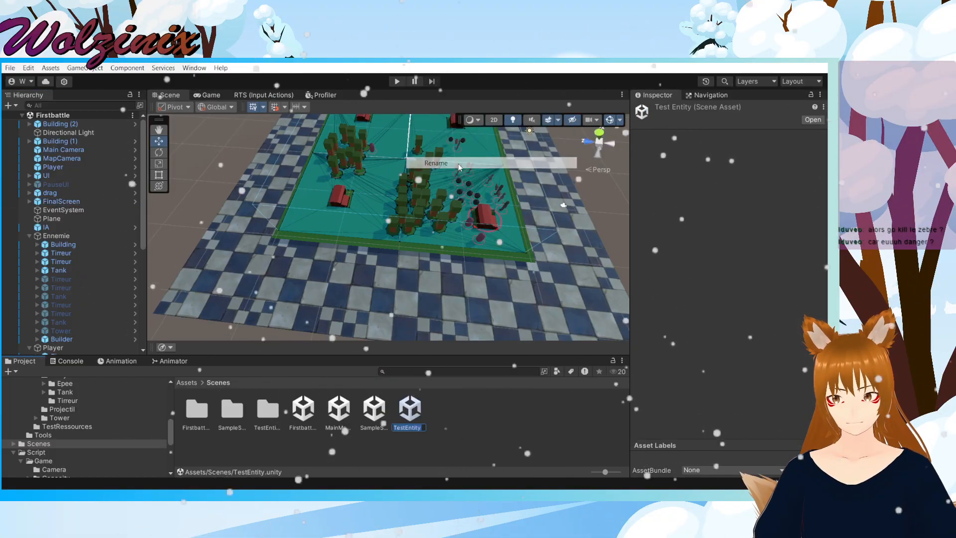
{"action": "left_click", "coordinate": [62, 201]}
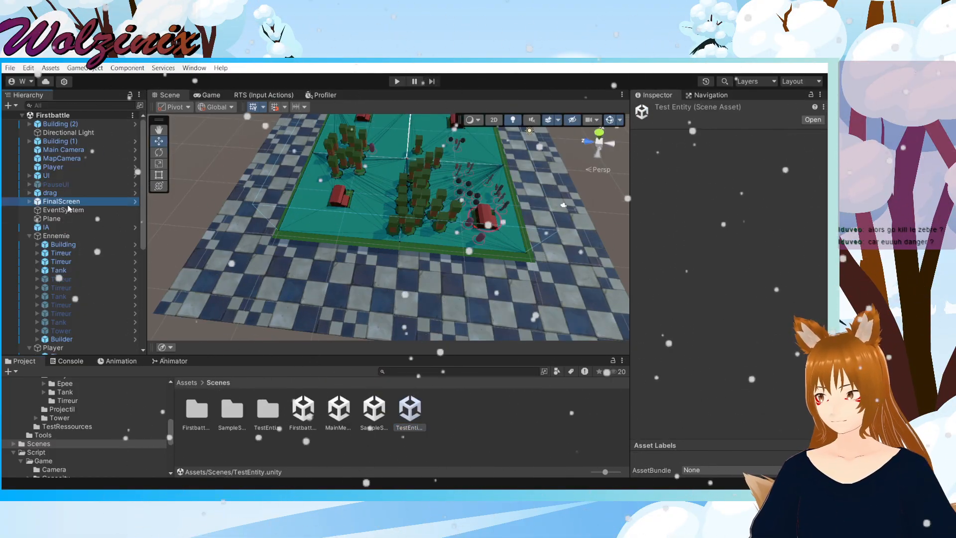
{"action": "scroll", "coordinate": [783, 337], "scroll_direction": "down", "scroll_amount": 5}
{"action": "left_click", "coordinate": [730, 412]}
{"action": "key", "text": "ctrl+v"}
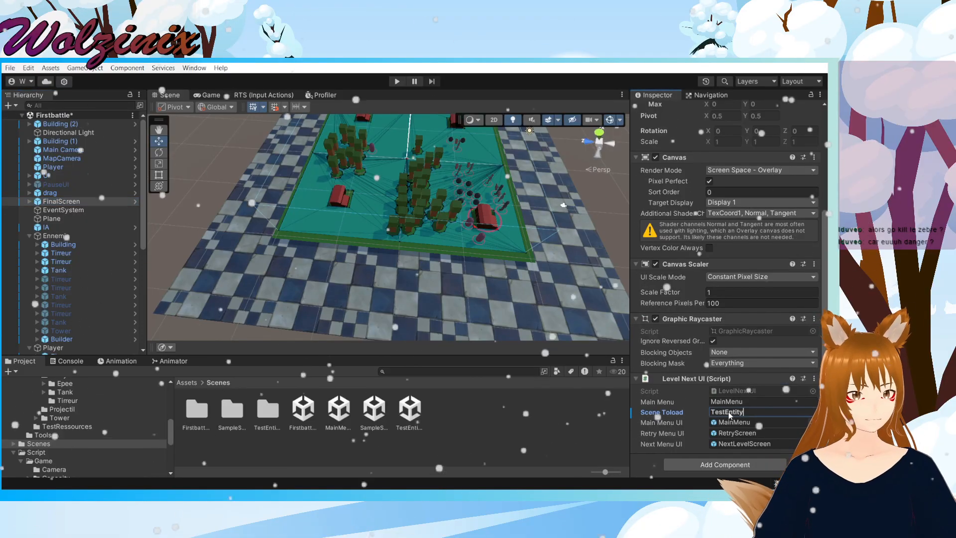
Step: Start play mode, select the player's army and send it across the map, following the fight with the camera
{"action": "left_click", "coordinate": [397, 82]}
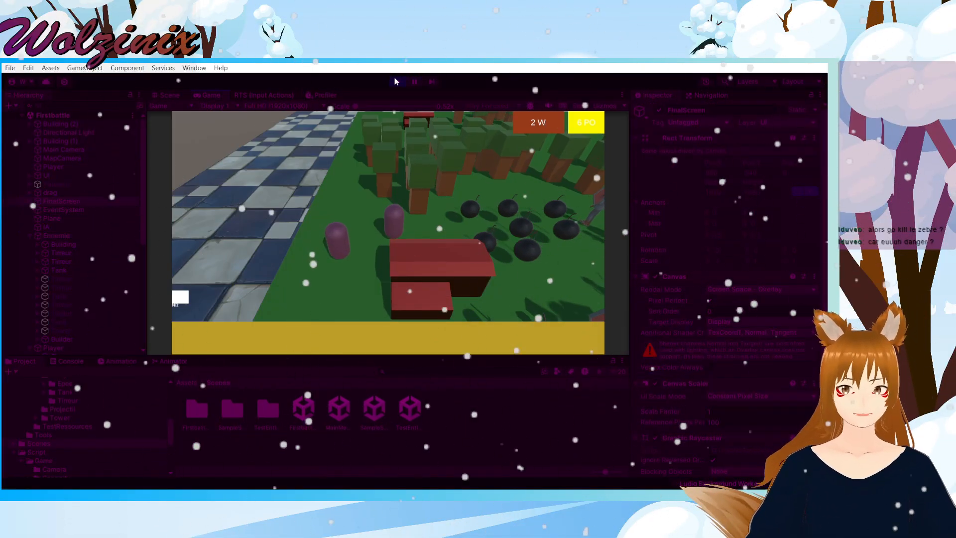
{"action": "middle_click_drag", "start_coordinate": [476, 213], "coordinate": [309, 168]}
{"action": "left_click_drag", "start_coordinate": [249, 144], "coordinate": [607, 309]}
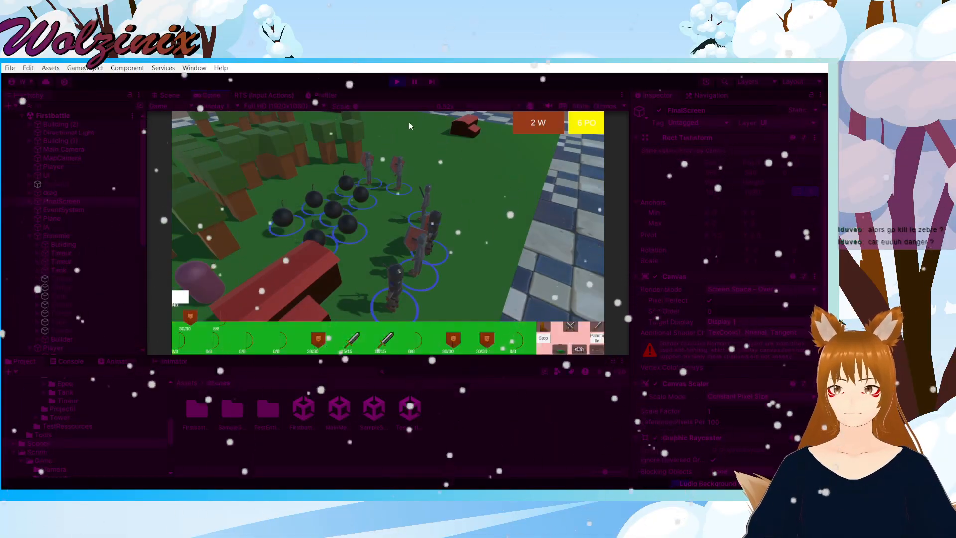
{"action": "key", "text": "z"}
{"action": "right_click", "coordinate": [424, 182]}
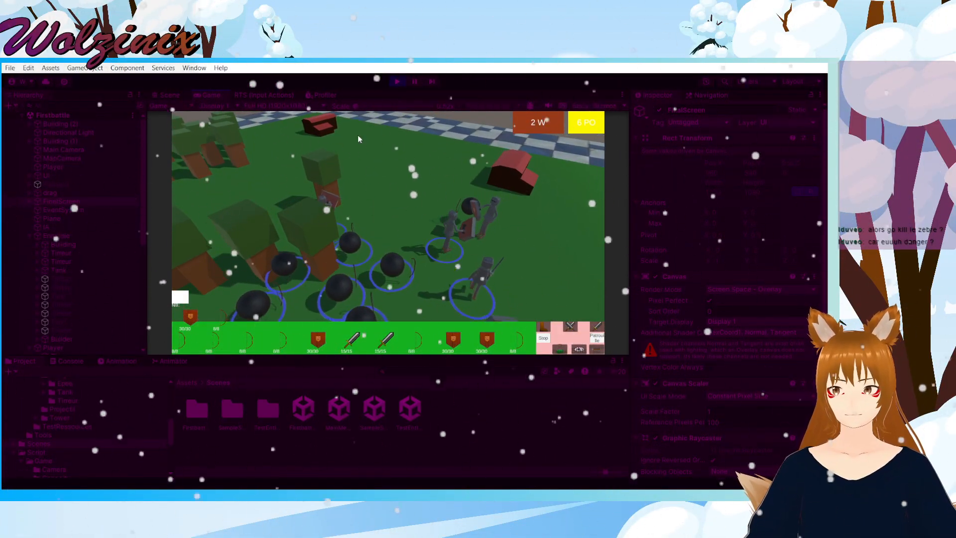
{"action": "left_click", "coordinate": [376, 155]}
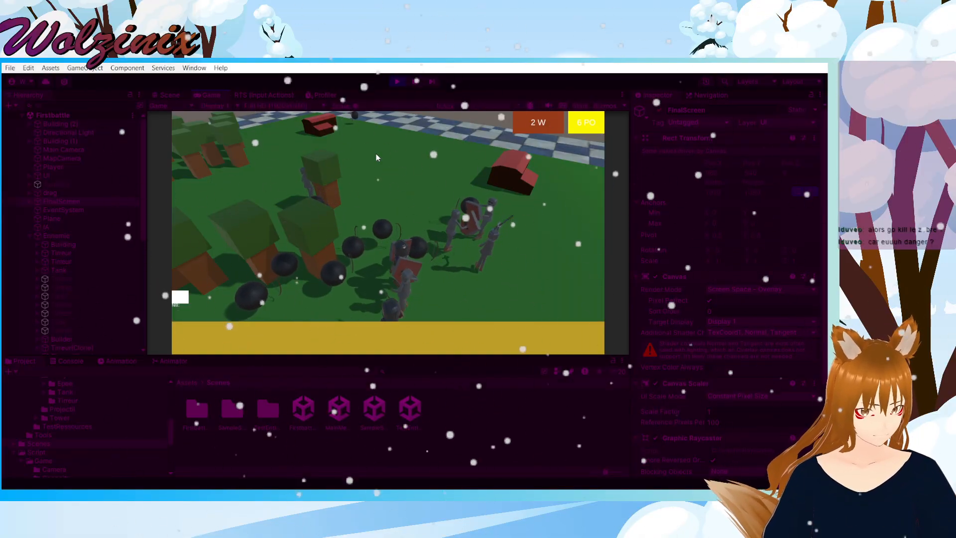
{"action": "key", "text": "d"}
{"action": "key", "text": "a"}
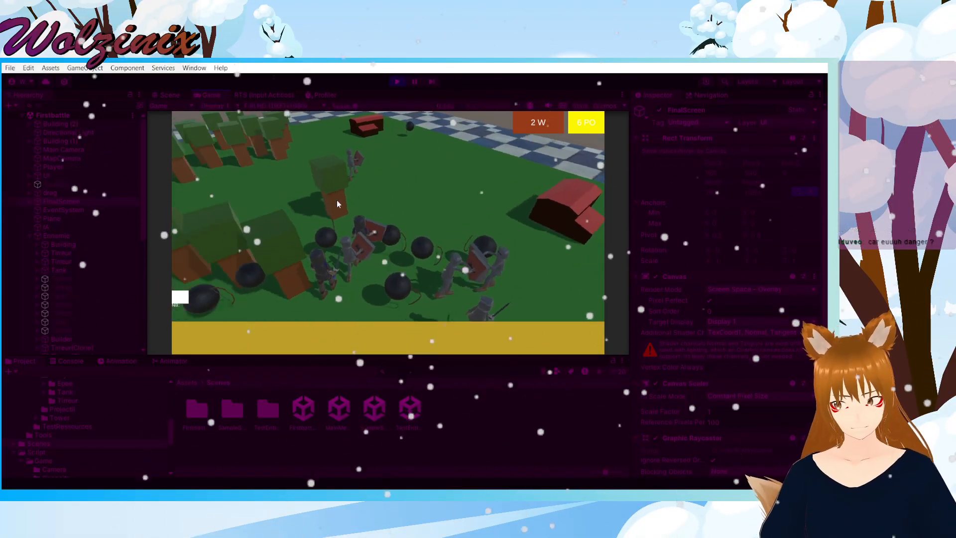
{"action": "key", "text": "s"}
{"action": "key", "text": "d"}
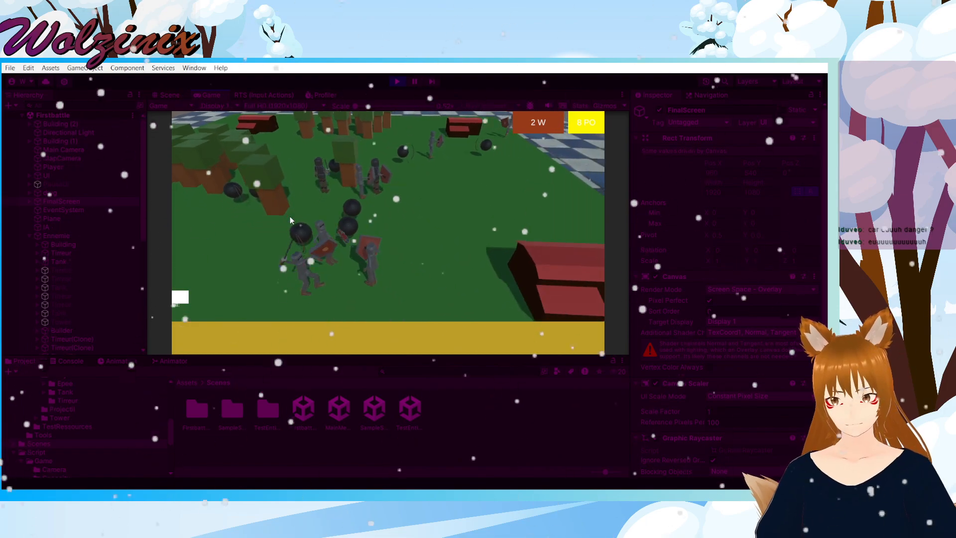
Step: Reselect the scattered army and order it onto the open ground in front of the nearest red building, keeping it in view
{"action": "left_click_drag", "start_coordinate": [226, 130], "coordinate": [617, 336]}
{"action": "key", "text": "w"}
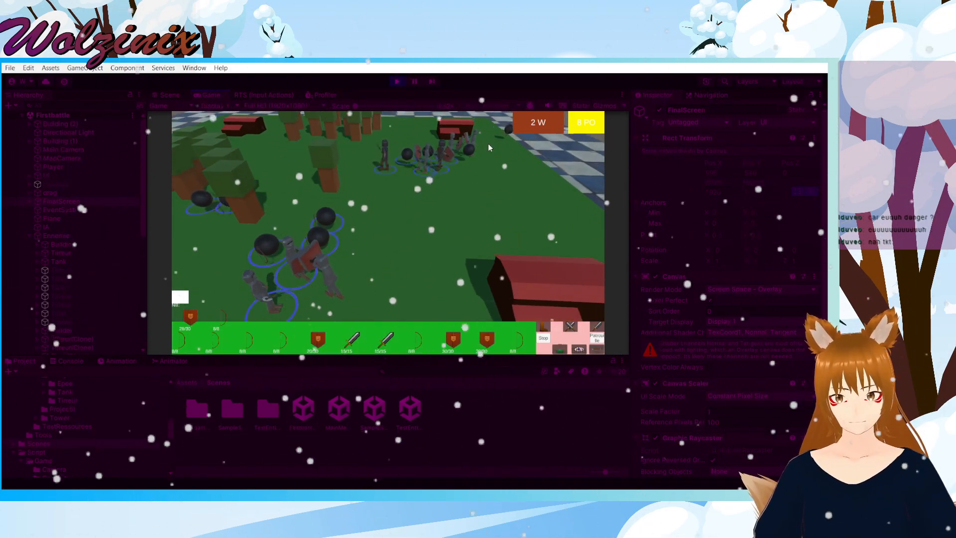
{"action": "left_click", "coordinate": [539, 225]}
{"action": "key", "text": "w"}
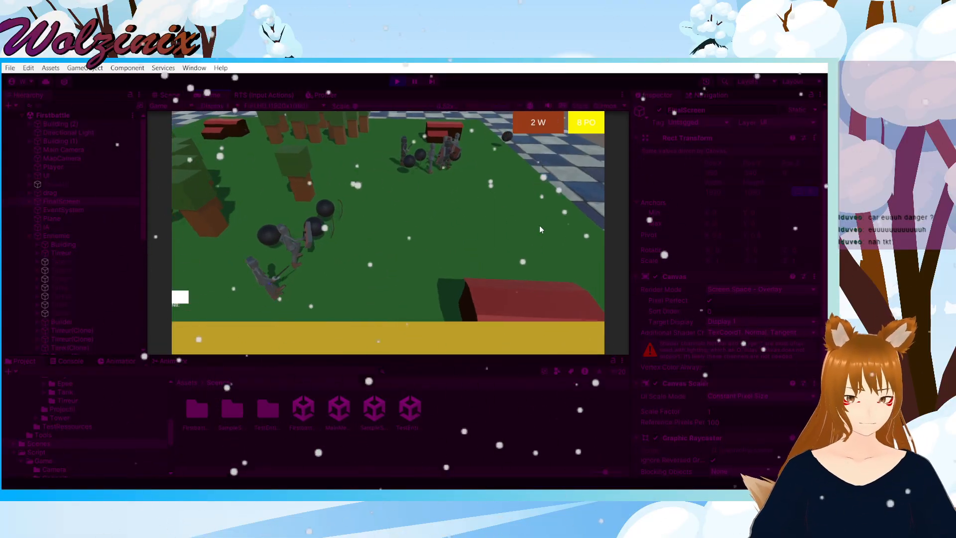
{"action": "key", "text": "w"}
{"action": "middle_click_drag", "start_coordinate": [541, 225], "coordinate": [436, 255]}
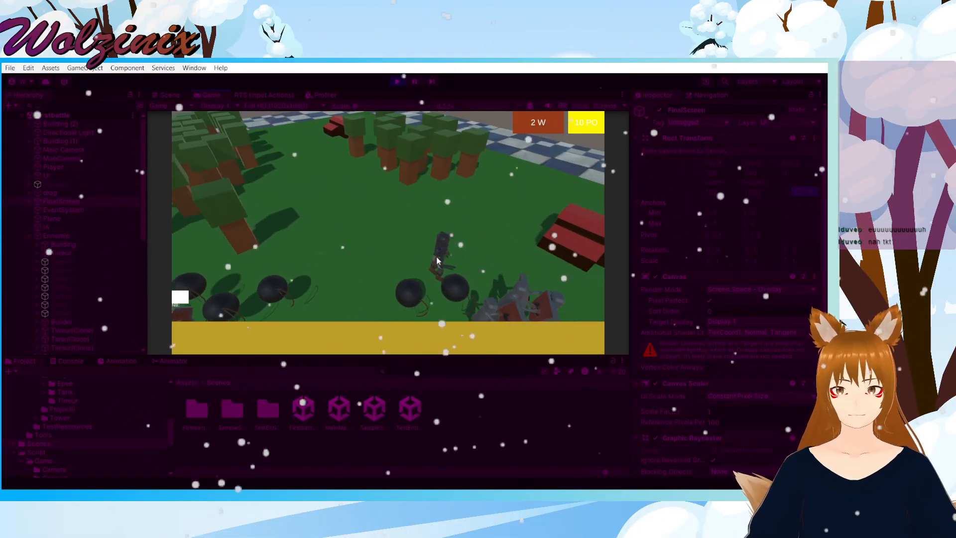
{"action": "key", "text": "d"}
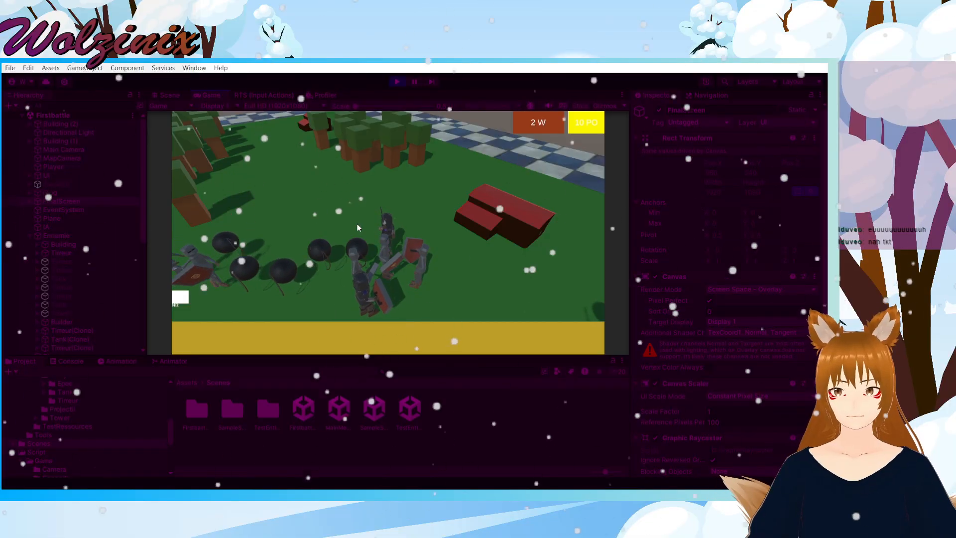
{"action": "key", "text": "s"}
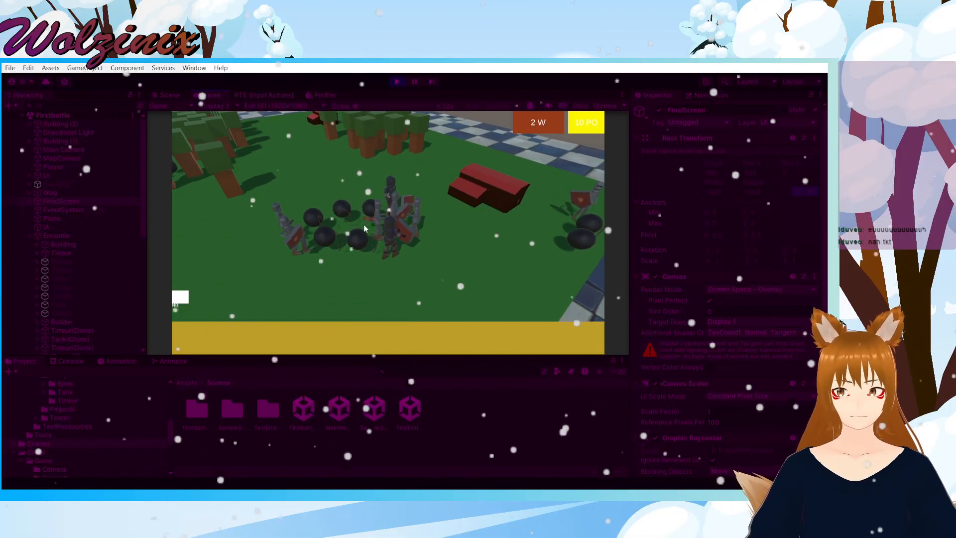
Step: Select the grouped units and send them past the red building to attack the remaining enemy base
{"action": "left_click_drag", "start_coordinate": [219, 162], "coordinate": [536, 336]}
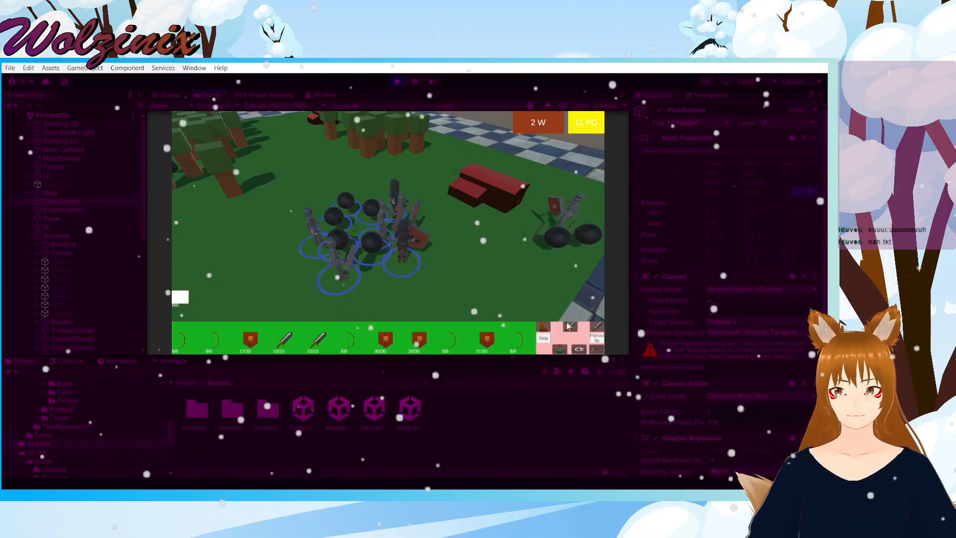
{"action": "left_click", "coordinate": [565, 199]}
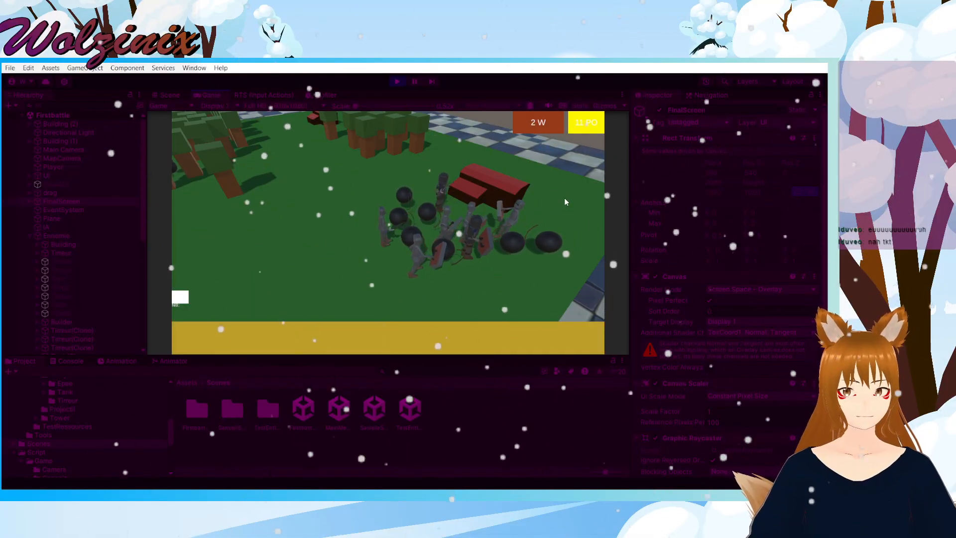
{"action": "key", "text": "w"}
{"action": "key", "text": "d"}
{"action": "middle_click_drag", "start_coordinate": [564, 198], "coordinate": [406, 241]}
{"action": "left_click", "coordinate": [408, 240]}
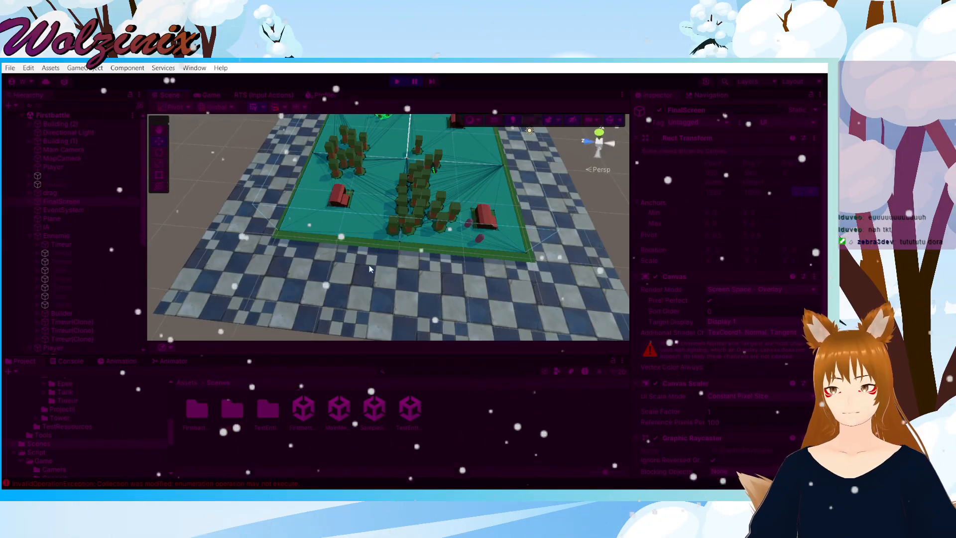
Step: Open the console exception at its source line in IAStockBuilding.cs, and return to the Unity editor
{"action": "left_click", "coordinate": [205, 484]}
{"action": "double_click", "coordinate": [226, 393]}
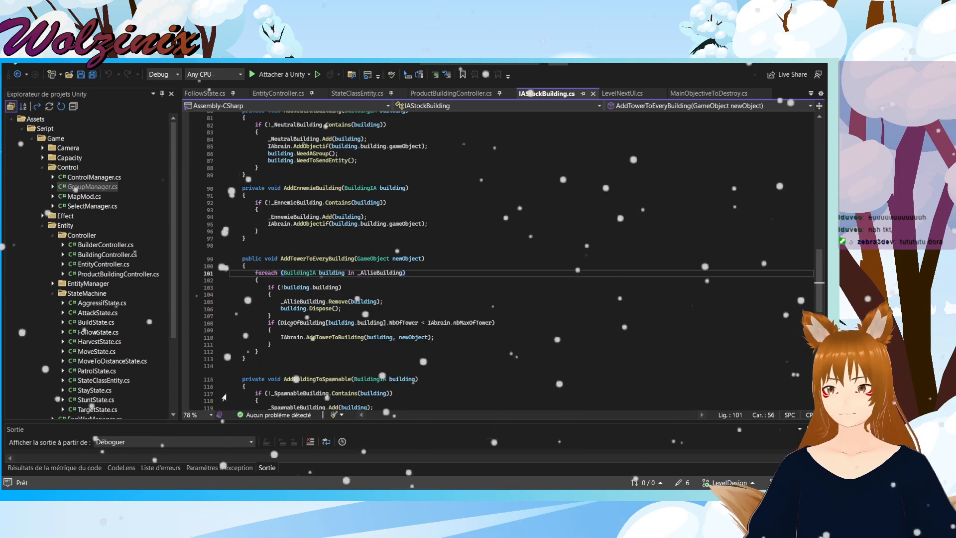
{"action": "key", "text": "alt+Tab"}
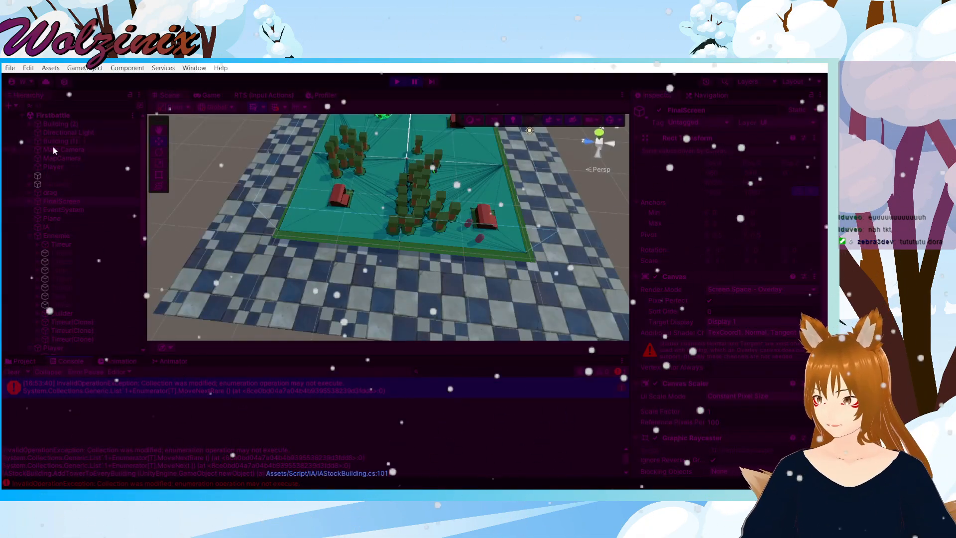
Step: Inspect Building (1) in the paused Firstbattle scene and stop play mode
{"action": "scroll", "coordinate": [363, 208], "scroll_direction": "down", "scroll_amount": 5}
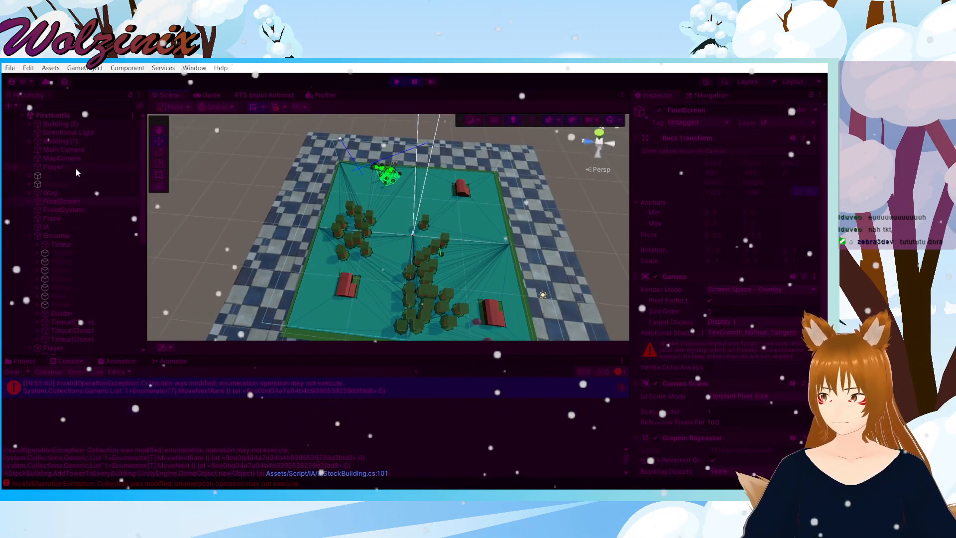
{"action": "left_click", "coordinate": [69, 141]}
{"action": "left_click", "coordinate": [398, 82]}
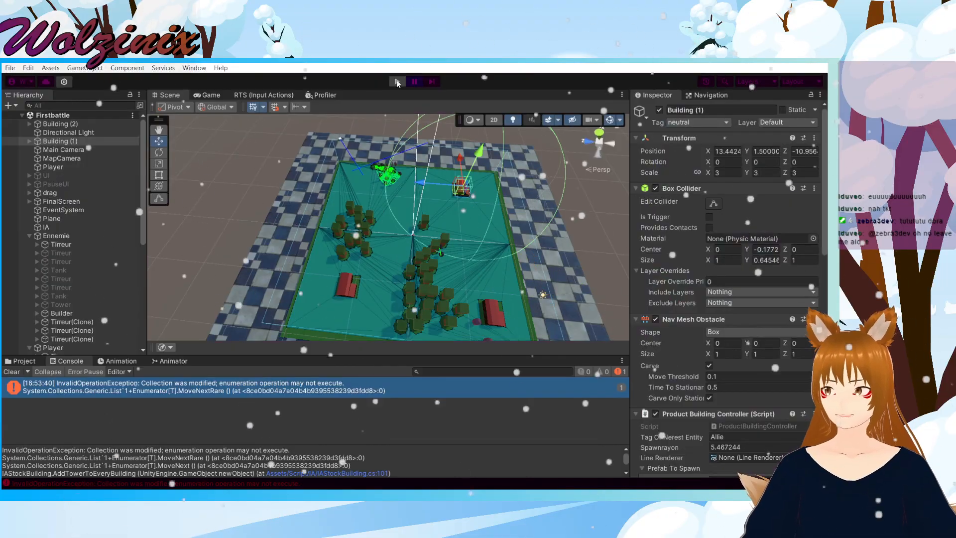
Step: Check the Main Objective To Destroy component on Ennemie's Building and read the MainObjectiveToDestroy and LevelNextUI scripts
{"action": "left_click", "coordinate": [367, 178]}
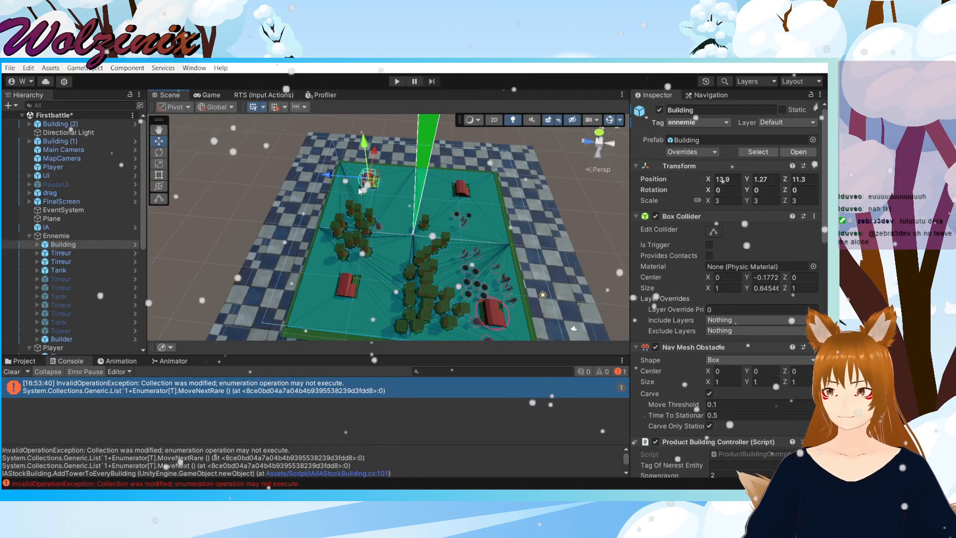
{"action": "scroll", "coordinate": [686, 326], "scroll_direction": "down", "scroll_amount": 15}
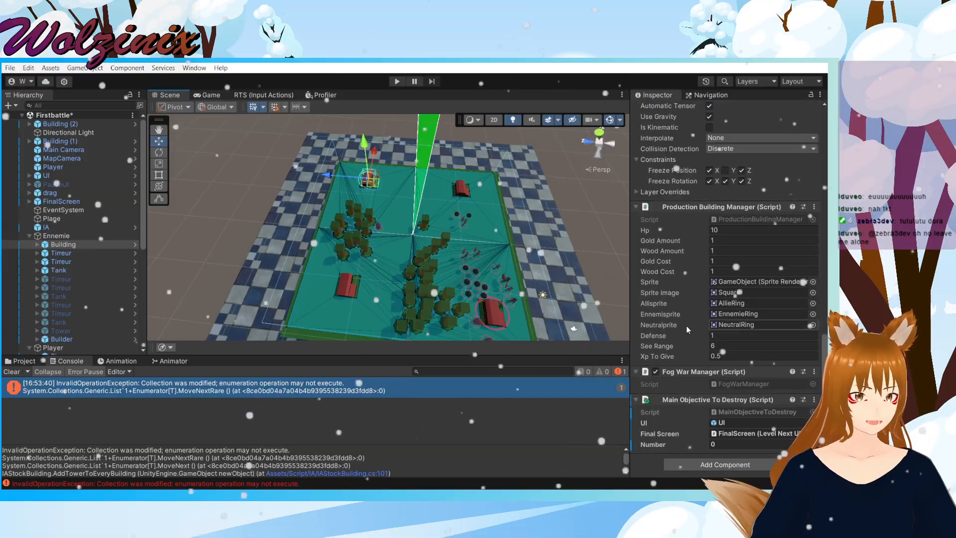
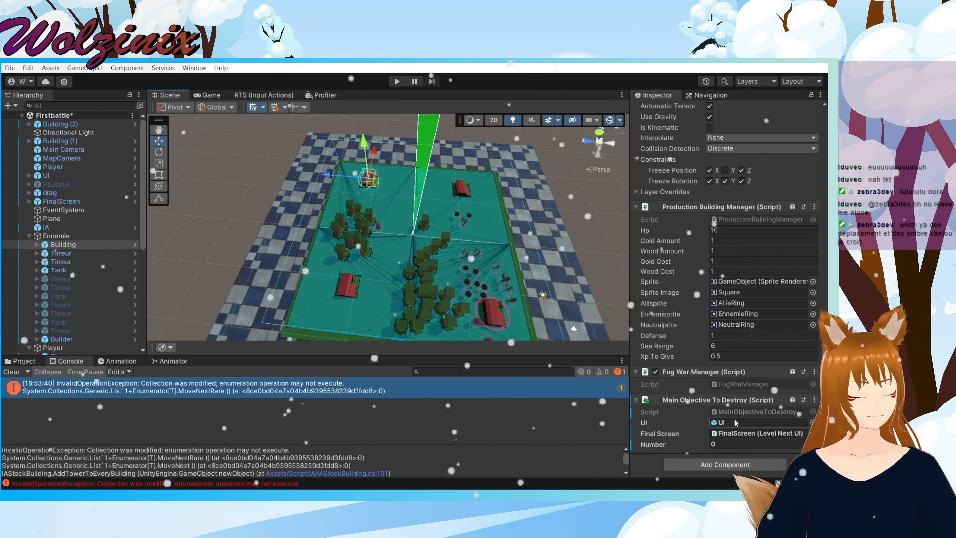
{"action": "double_click", "coordinate": [743, 411]}
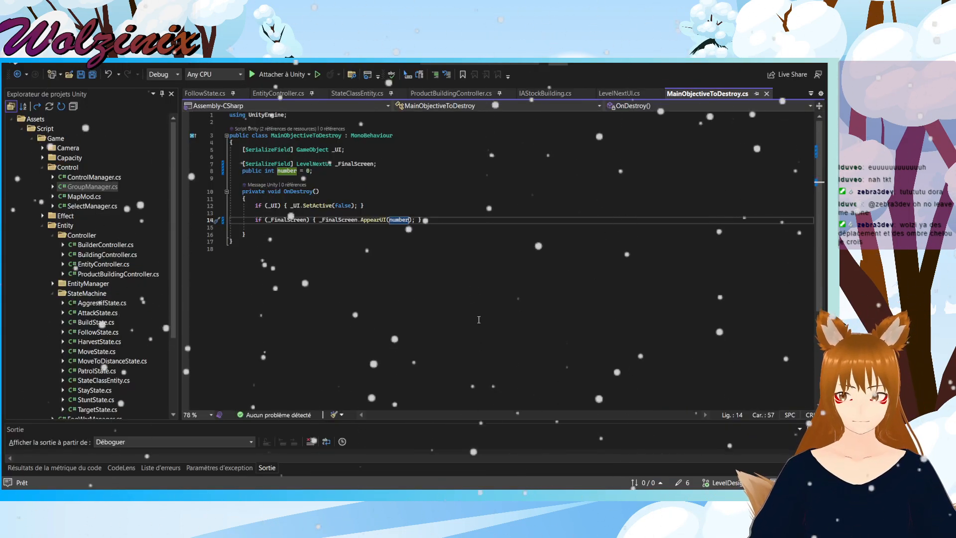
{"action": "left_click", "coordinate": [624, 93]}
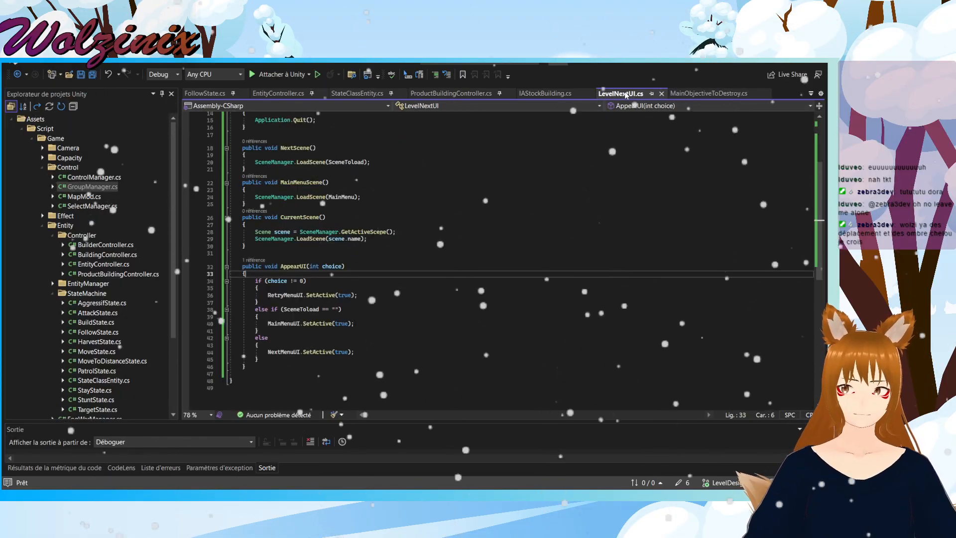
{"action": "left_click", "coordinate": [717, 93]}
{"action": "key", "text": "alt+Tab"}
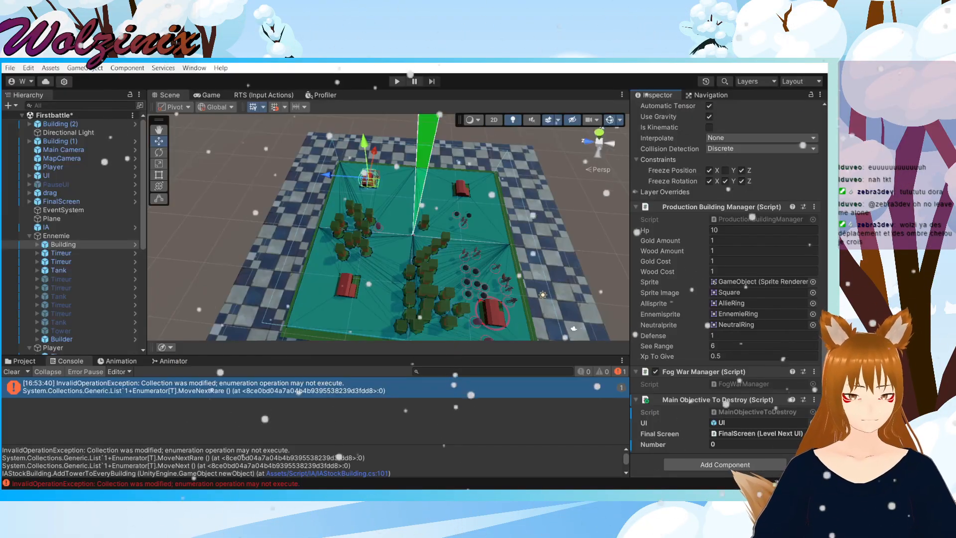
Step: Reopen the exception's line in IAStockBuilding.cs and look through the MainObjectiveToDestroy, LevelNextUI and ProductBuildingController scripts for the related code
{"action": "double_click", "coordinate": [473, 386]}
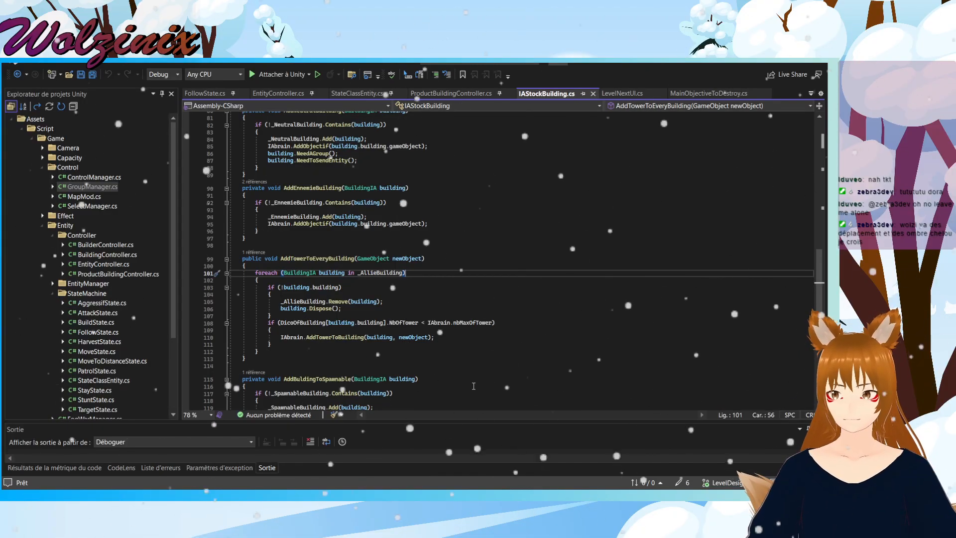
{"action": "mouse_move", "coordinate": [628, 498]}
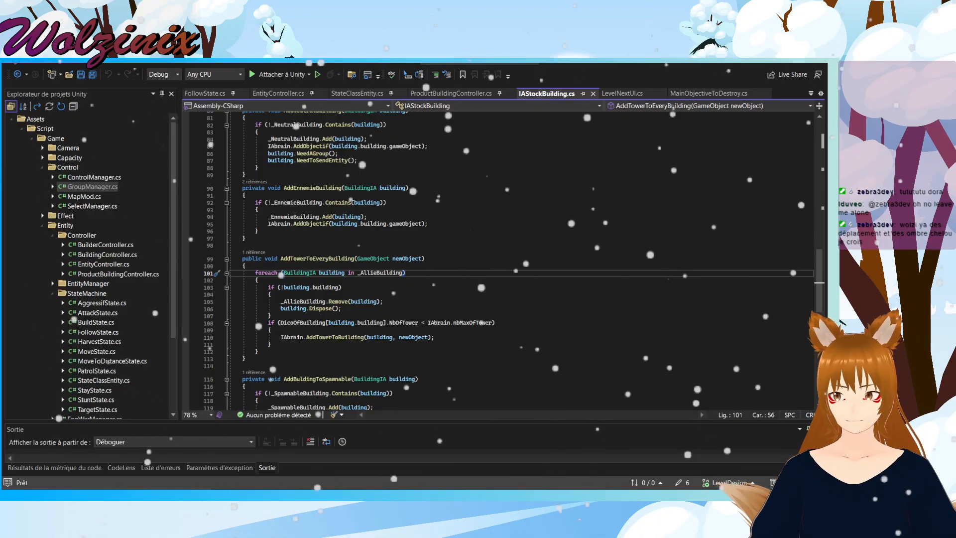
{"action": "left_click", "coordinate": [629, 448]}
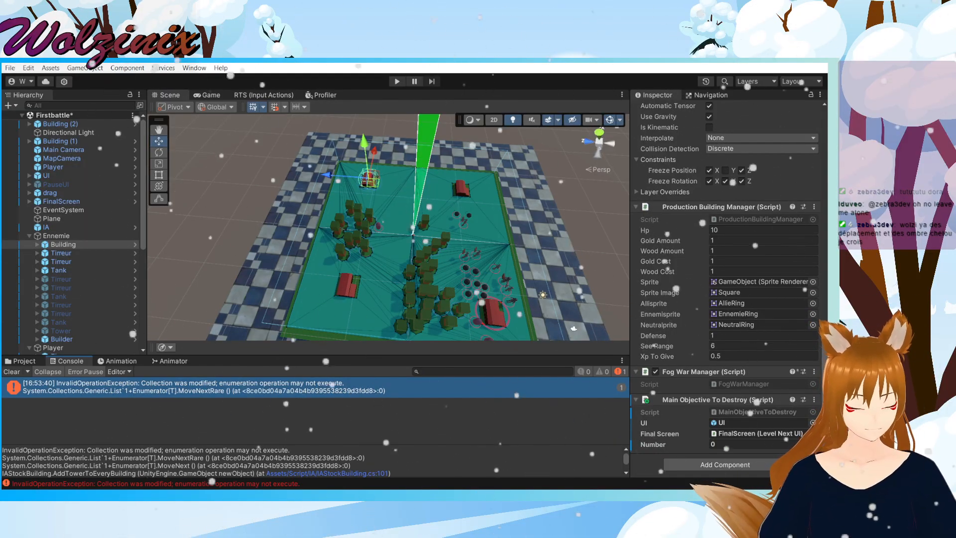
{"action": "left_click", "coordinate": [606, 489]}
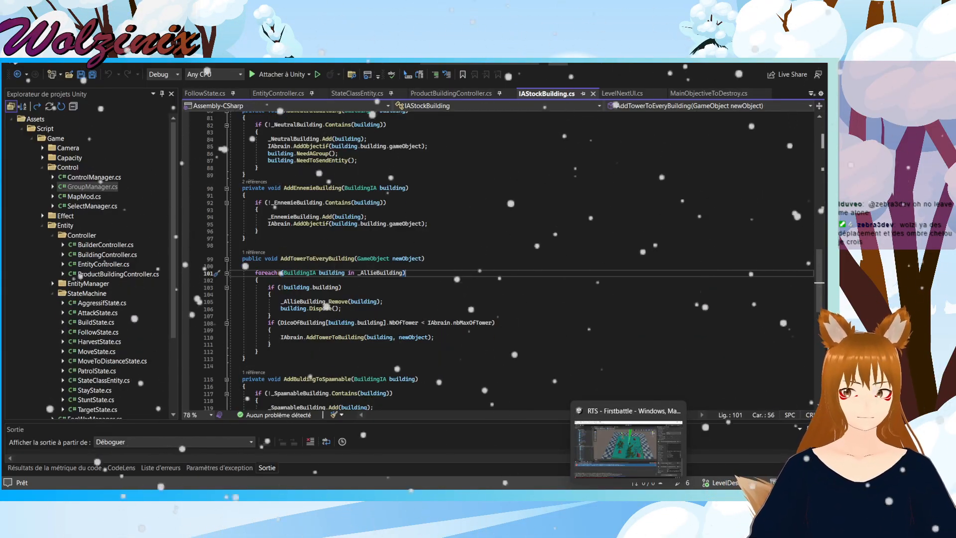
{"action": "left_click", "coordinate": [716, 95]}
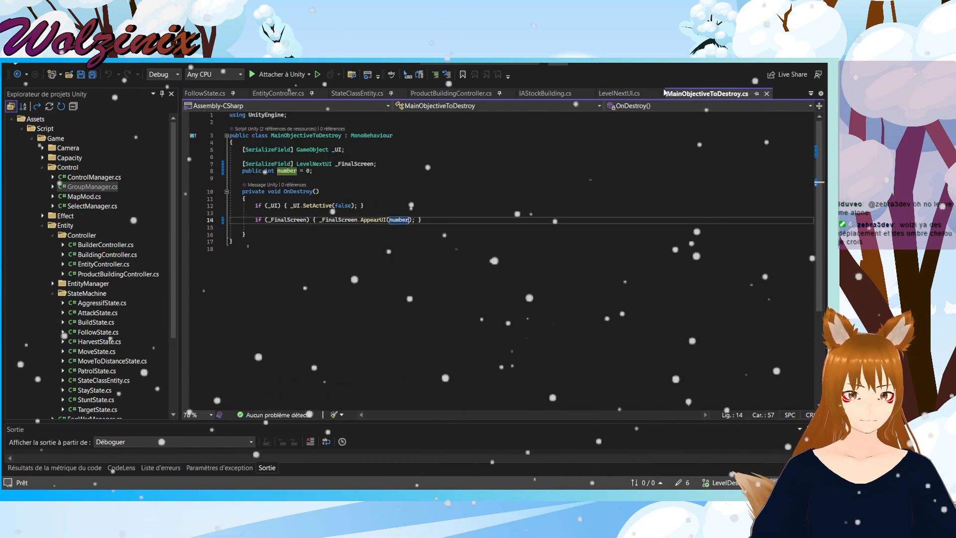
{"action": "left_click", "coordinate": [621, 93]}
{"action": "left_click", "coordinate": [451, 94]}
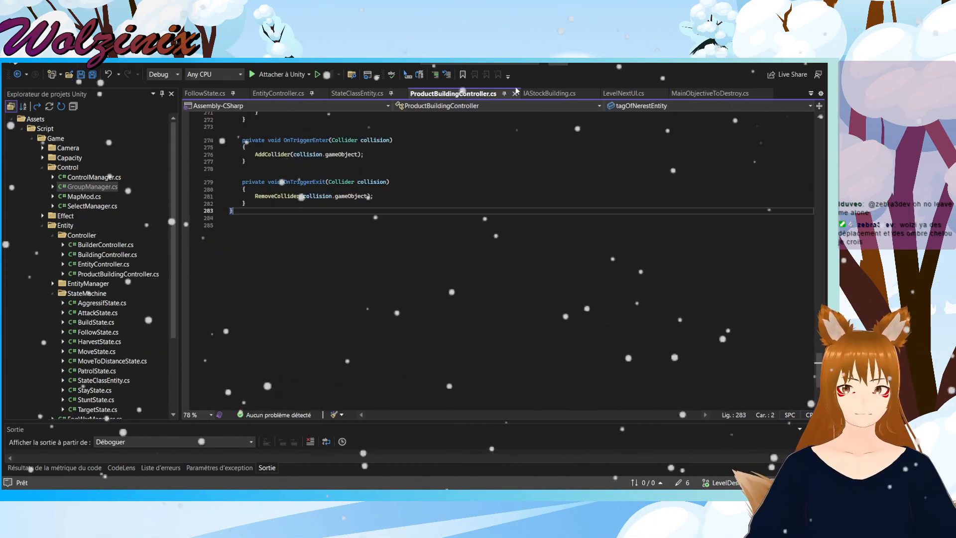
Step: Add Time.timeScale = 0; as the first line of the AppearUI method in LevelNextUI.cs and save the script
{"action": "left_click", "coordinate": [552, 94]}
{"action": "left_click", "coordinate": [620, 94]}
{"action": "left_click", "coordinate": [696, 94]}
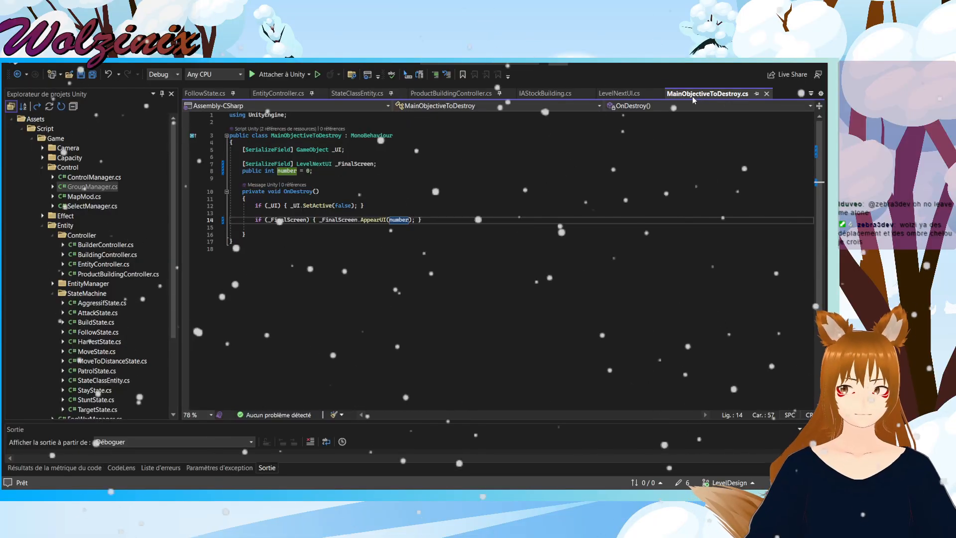
{"action": "left_click", "coordinate": [622, 95]}
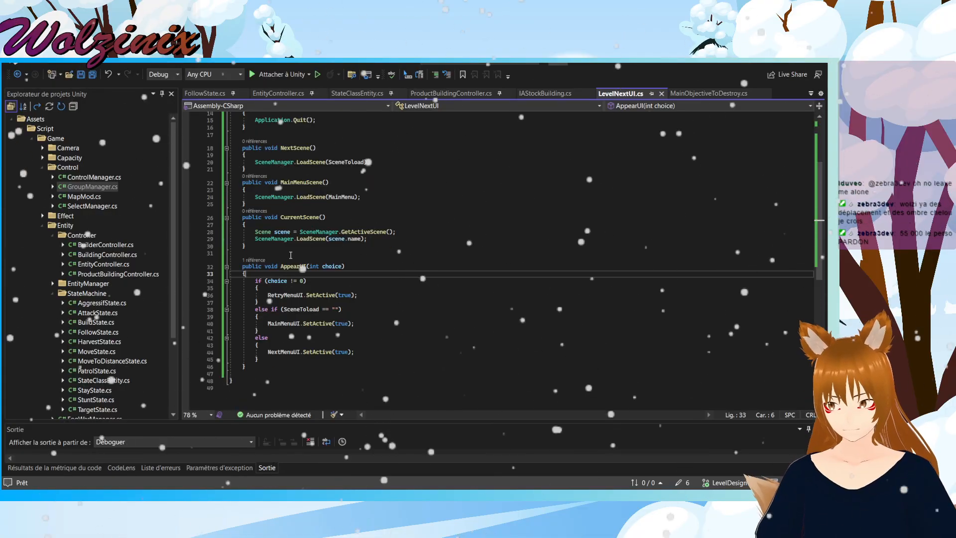
{"action": "key", "text": "Return"}
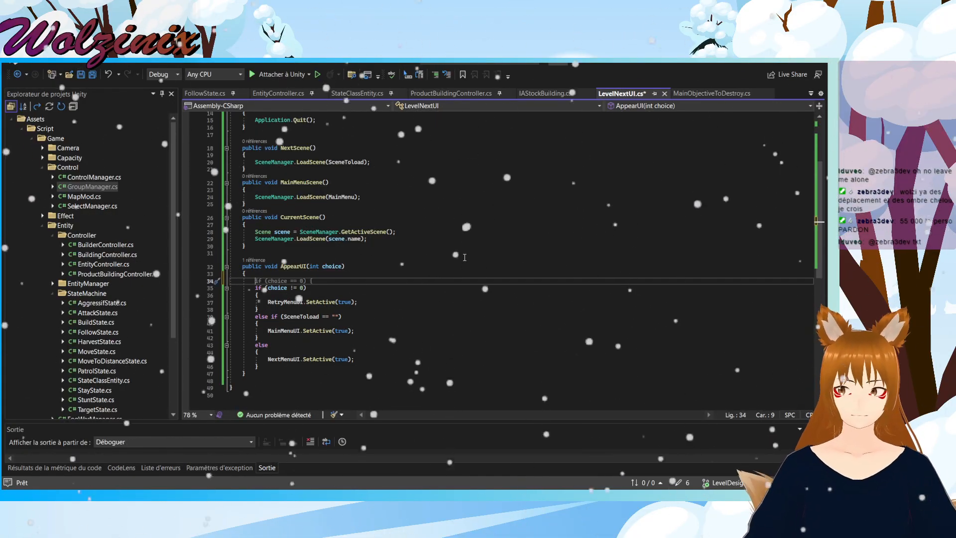
{"action": "type", "text": "Time.timeScale"}
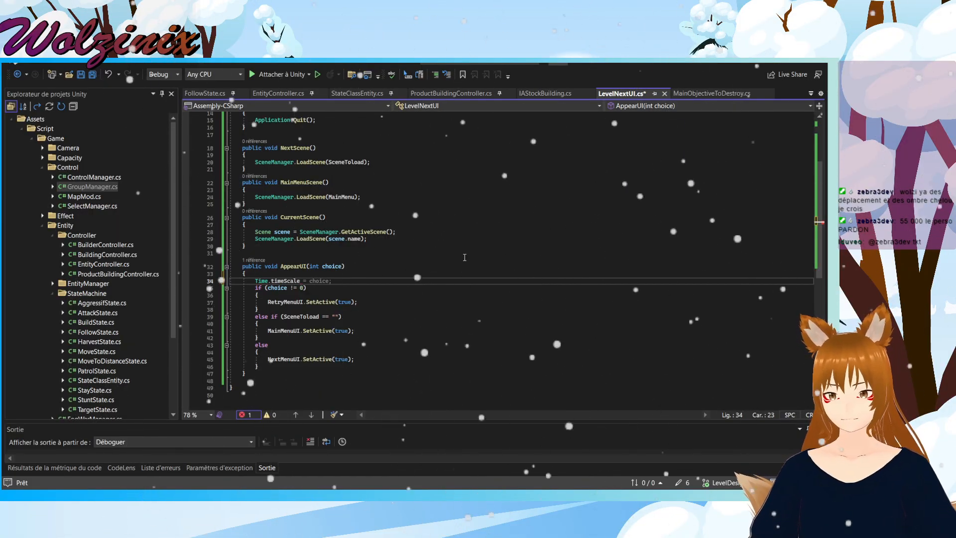
{"action": "type", "text": " = 0;"}
{"action": "key", "text": "ctrl+s"}
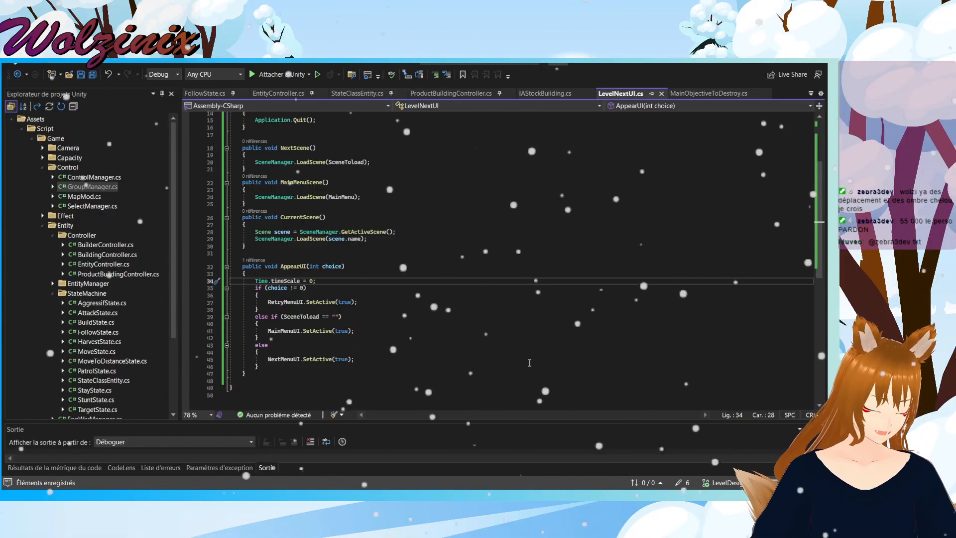
Step: Switch back to the Unity editor, run the Firstbattle scene and select the player's whole army
{"action": "key", "text": "alt+Tab"}
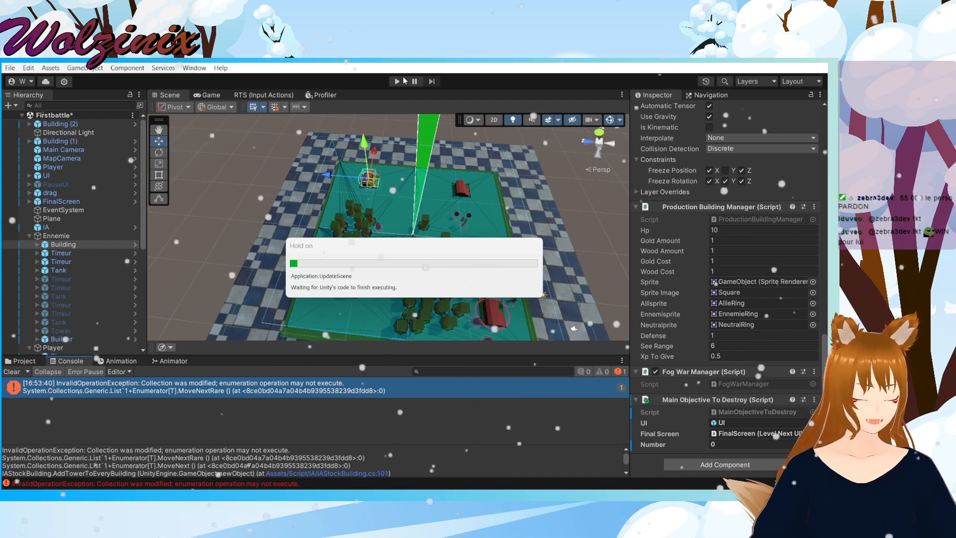
{"action": "left_click", "coordinate": [397, 81]}
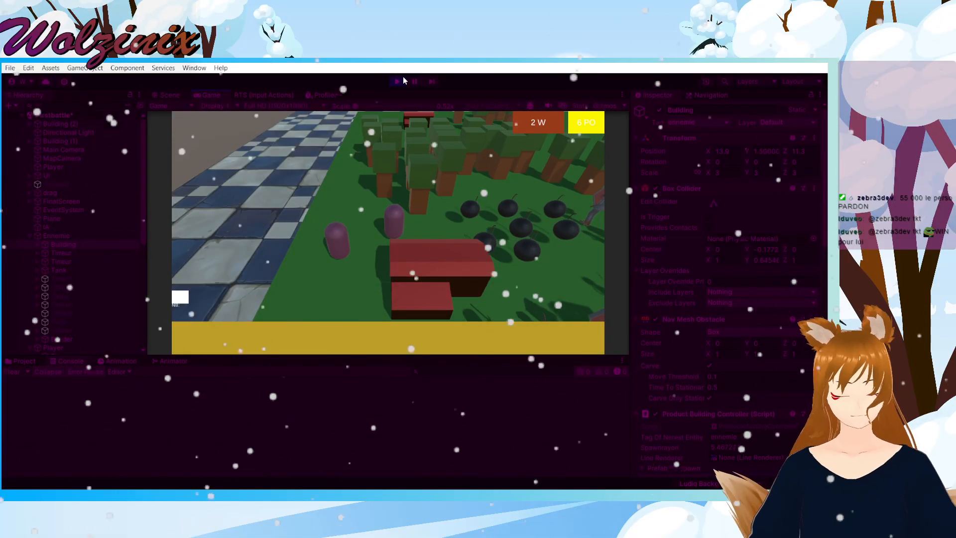
{"action": "key", "text": "d"}
{"action": "key", "text": "s"}
{"action": "key", "text": "q"}
{"action": "left_click_drag", "start_coordinate": [249, 140], "coordinate": [501, 280]}
{"action": "key", "text": "z"}
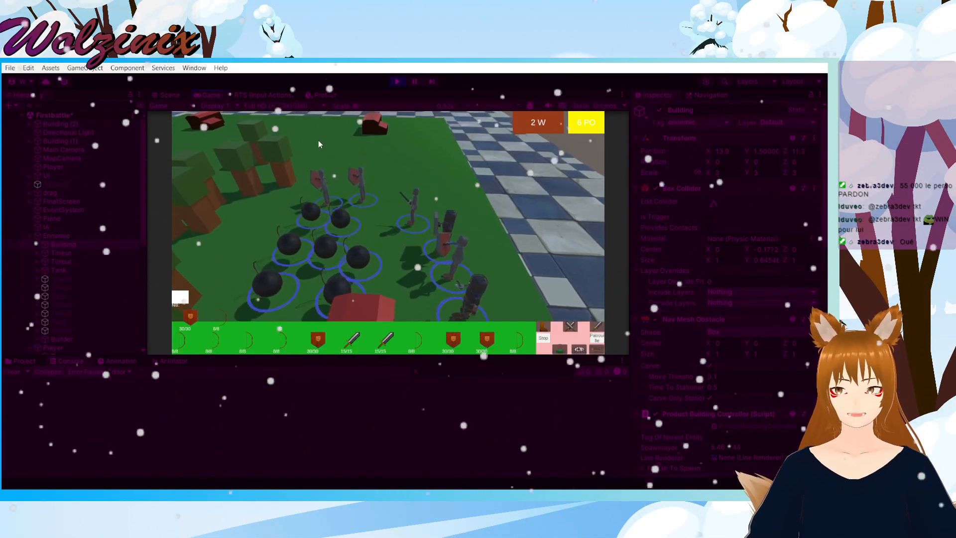
Step: Move across the battlefield with the army and send it to destroy the enemy's main building
{"action": "key", "text": "q"}
{"action": "key", "text": "a"}
{"action": "key", "text": "z"}
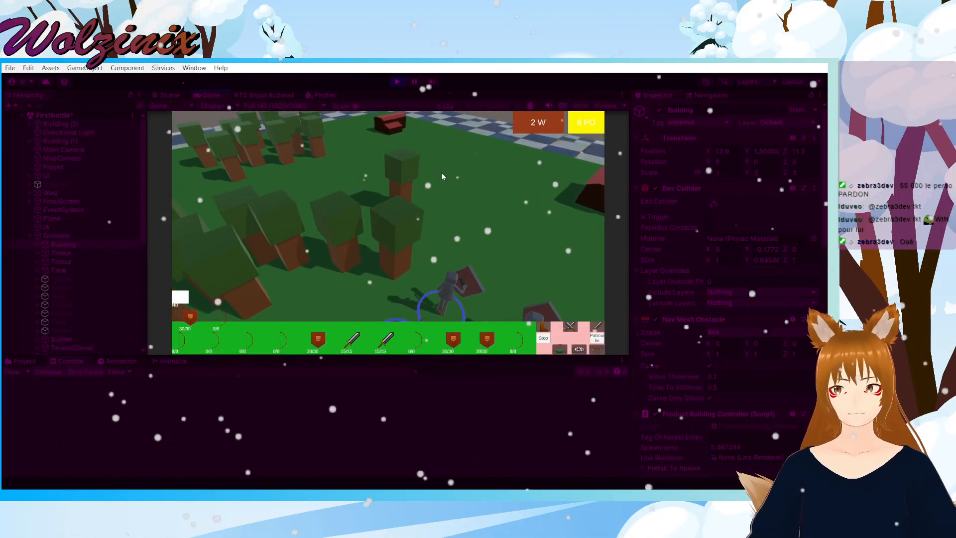
{"action": "key", "text": "d"}
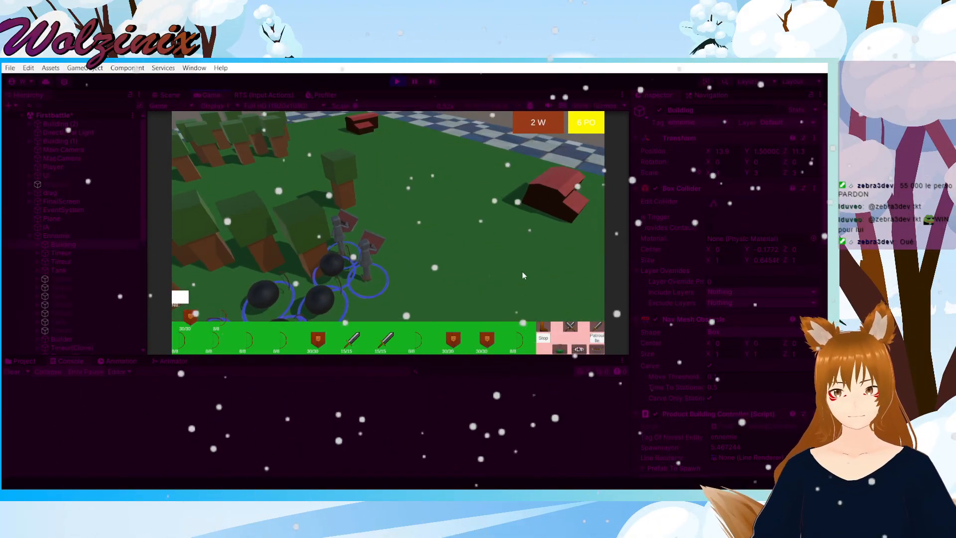
{"action": "key", "text": "z"}
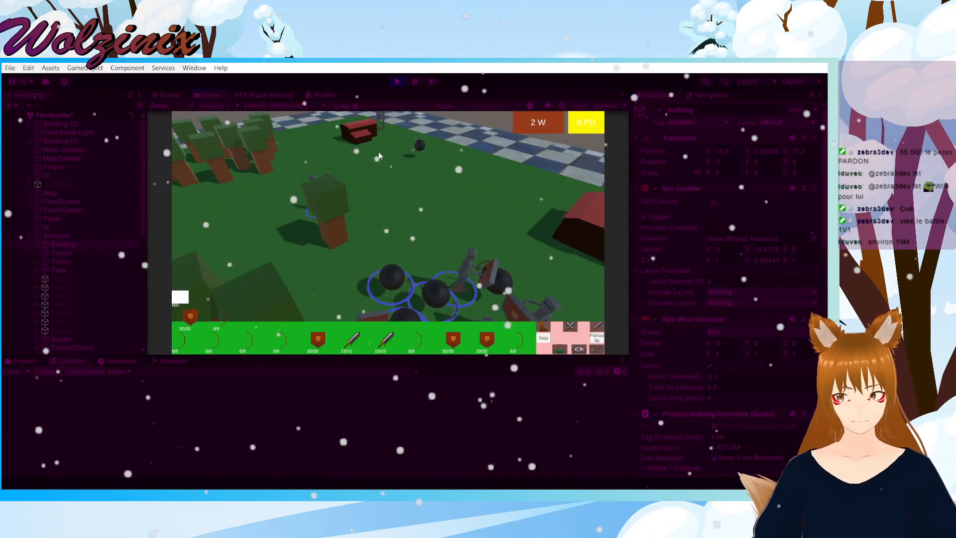
{"action": "left_click", "coordinate": [526, 196]}
{"action": "middle_click_drag", "start_coordinate": [526, 196], "coordinate": [481, 211]}
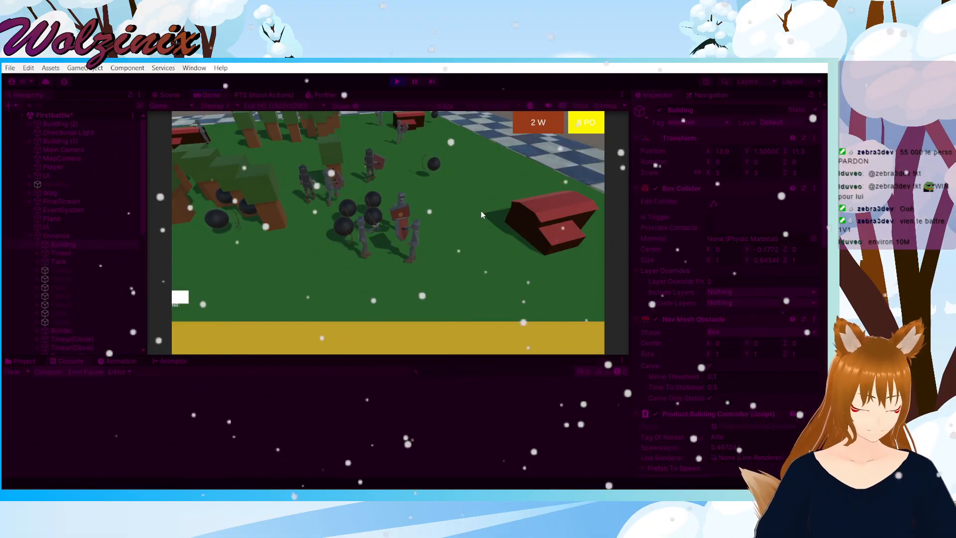
{"action": "key", "text": "w"}
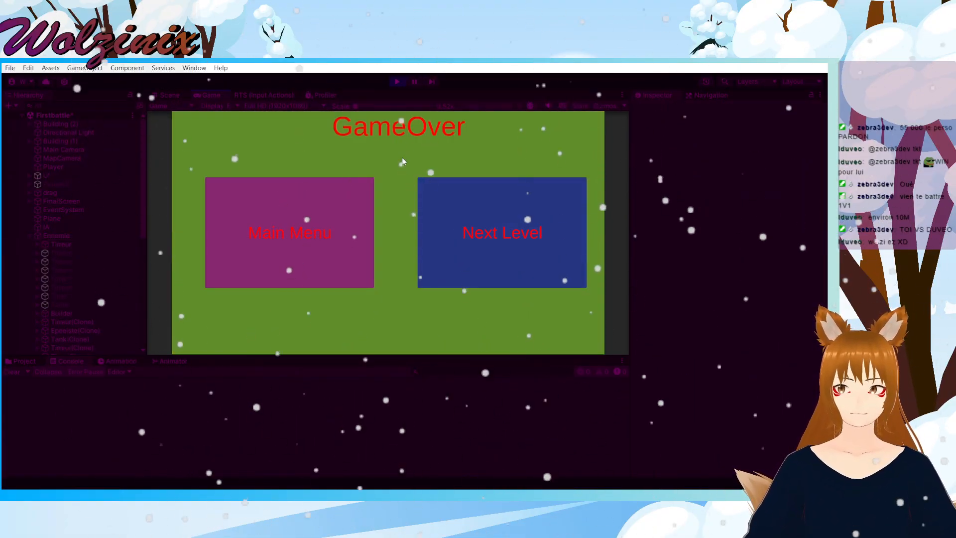
Step: Test Next Level on the end screen, inspect the resulting console error and stop play mode
{"action": "left_click", "coordinate": [452, 222]}
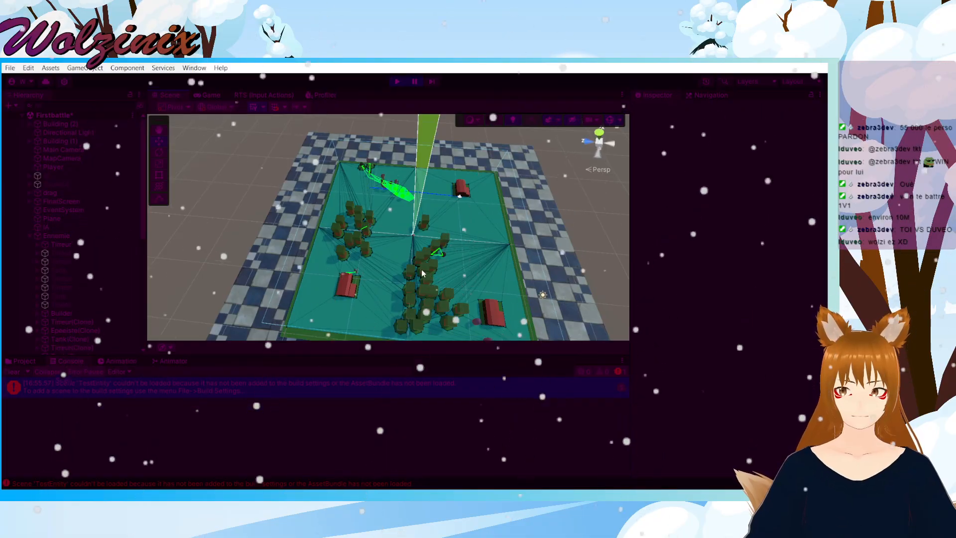
{"action": "double_click", "coordinate": [265, 384]}
{"action": "key", "text": "alt+Tab"}
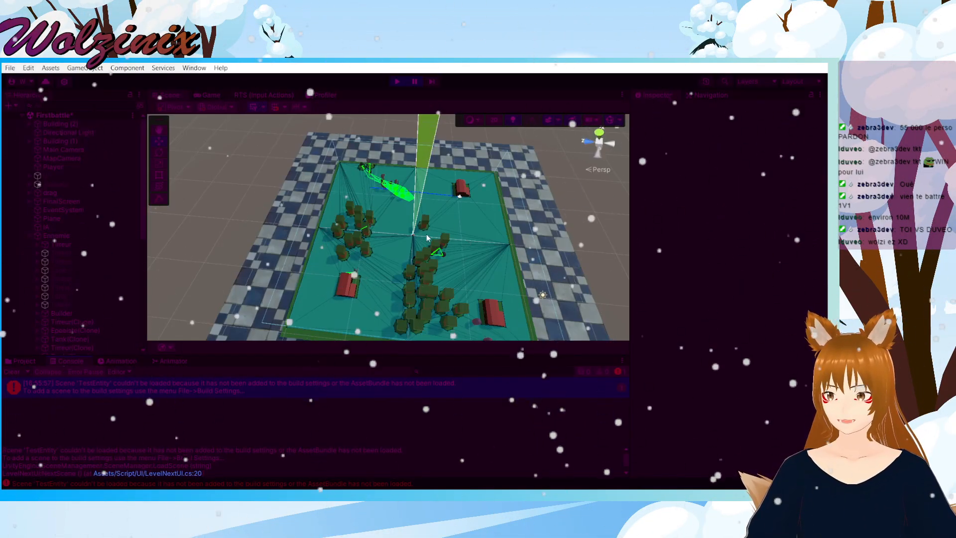
{"action": "left_click", "coordinate": [396, 82]}
Step: Add the TestEntity scene from the Scenes folder to the build's scene list, after Firstbattle
{"action": "left_click", "coordinate": [10, 67]}
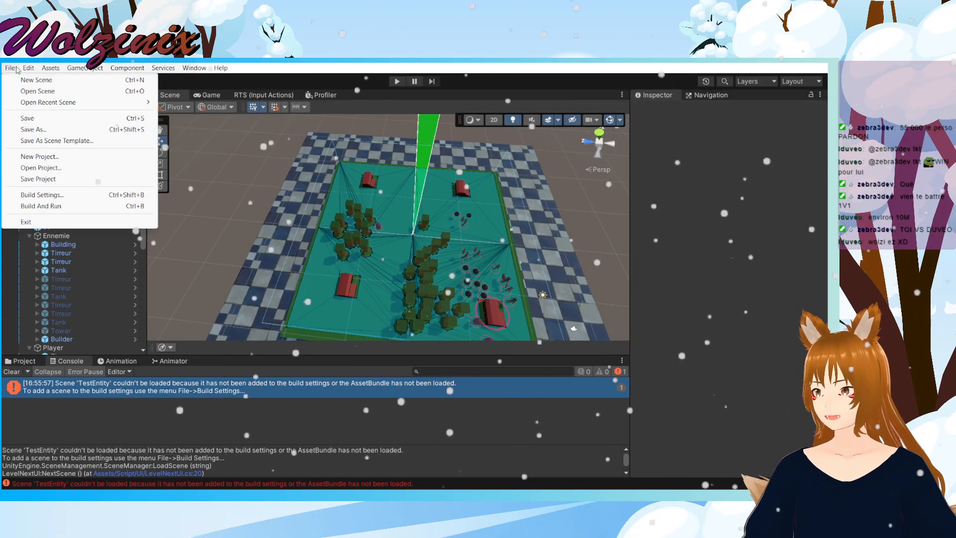
{"action": "left_click", "coordinate": [42, 195]}
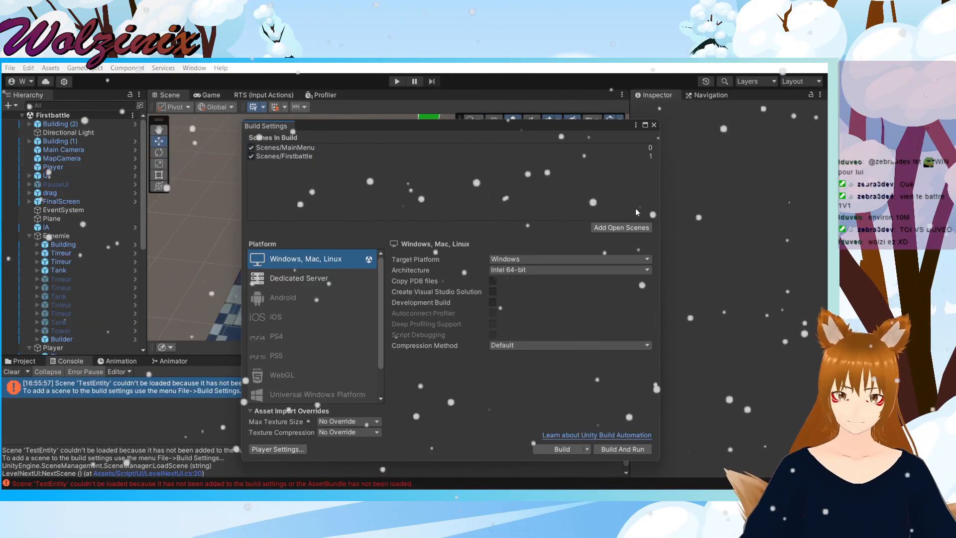
{"action": "left_click", "coordinate": [653, 125]}
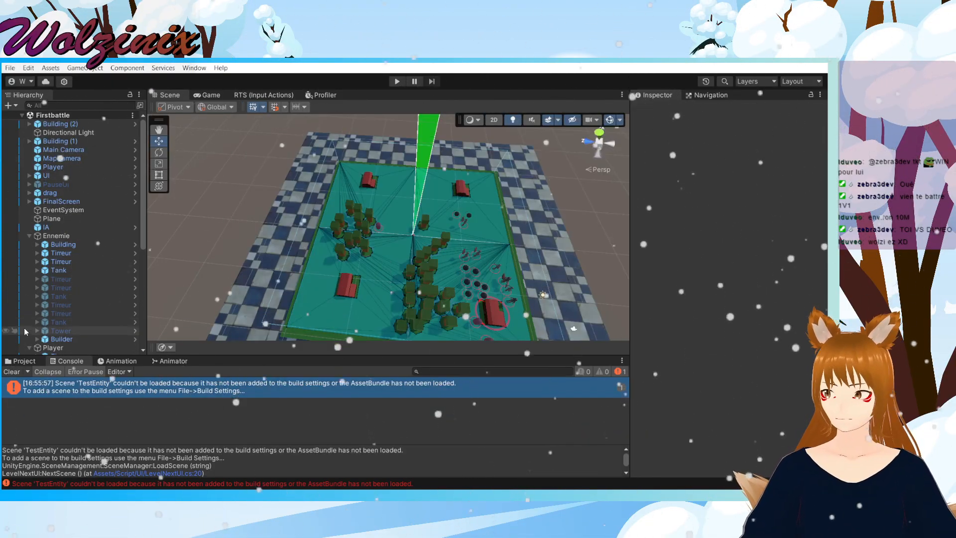
{"action": "left_click", "coordinate": [23, 359]}
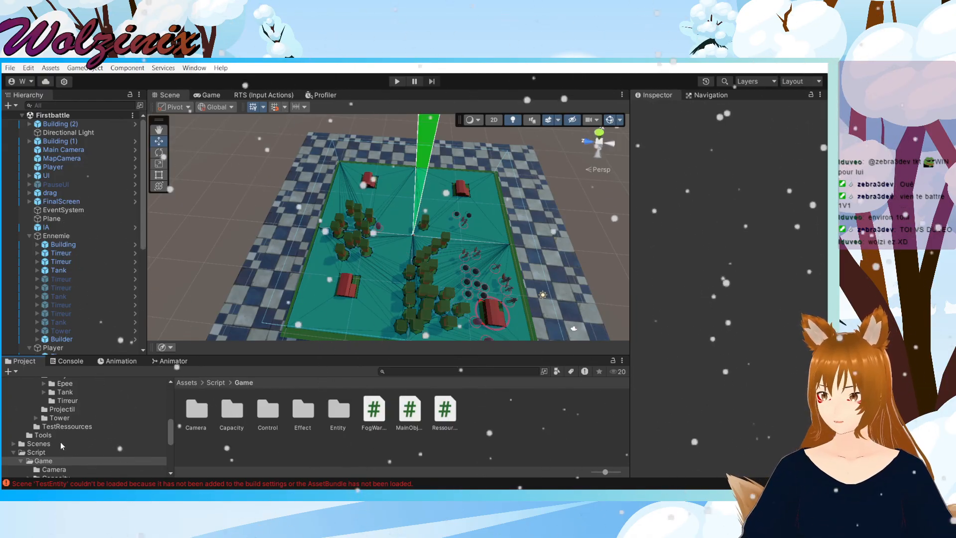
{"action": "left_click", "coordinate": [39, 443]}
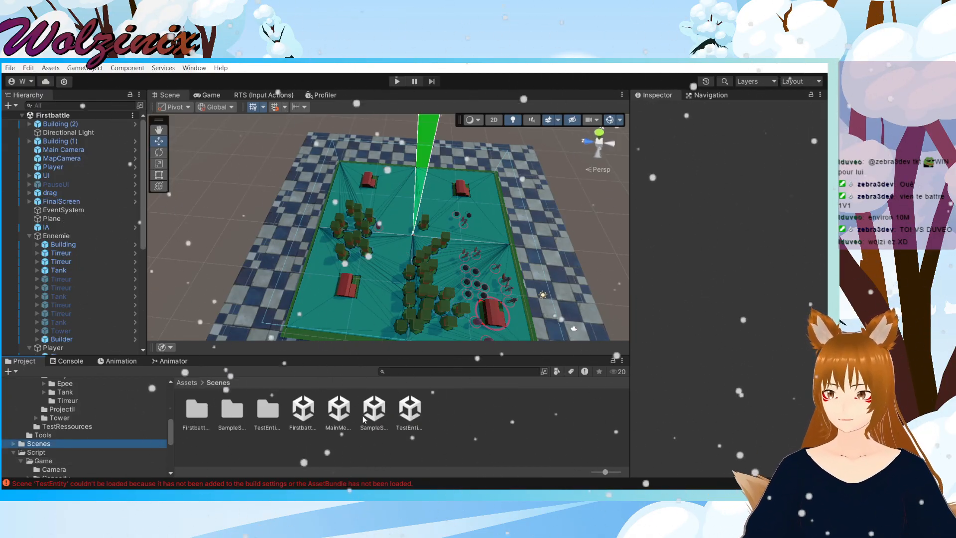
{"action": "left_click", "coordinate": [10, 68]}
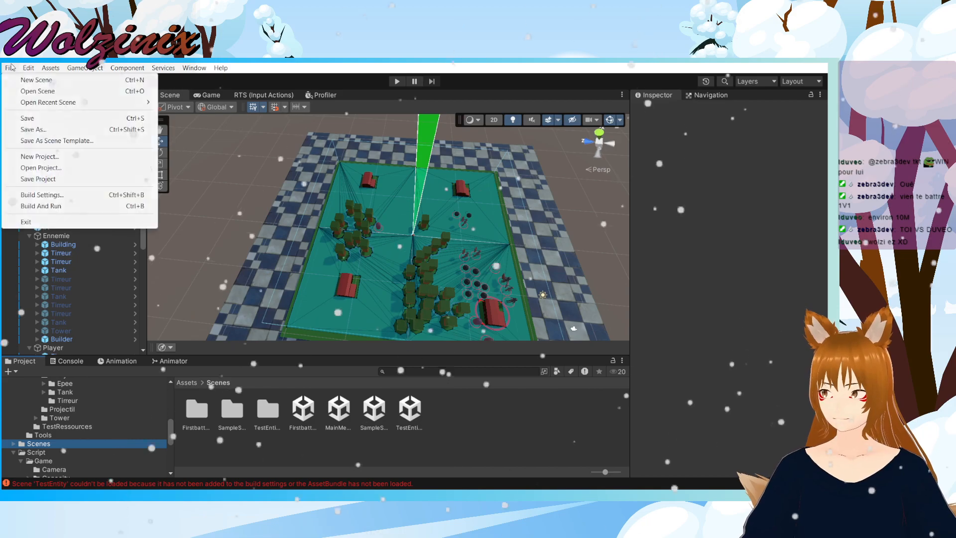
{"action": "left_click", "coordinate": [25, 195]}
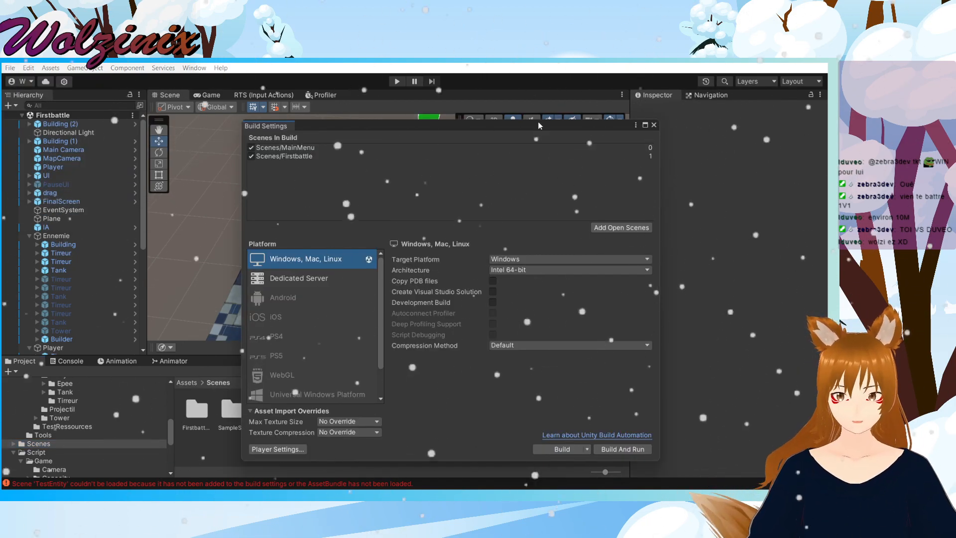
{"action": "left_click_drag", "start_coordinate": [589, 131], "coordinate": [667, 130]}
{"action": "left_click_drag", "start_coordinate": [531, 109], "coordinate": [638, 115]}
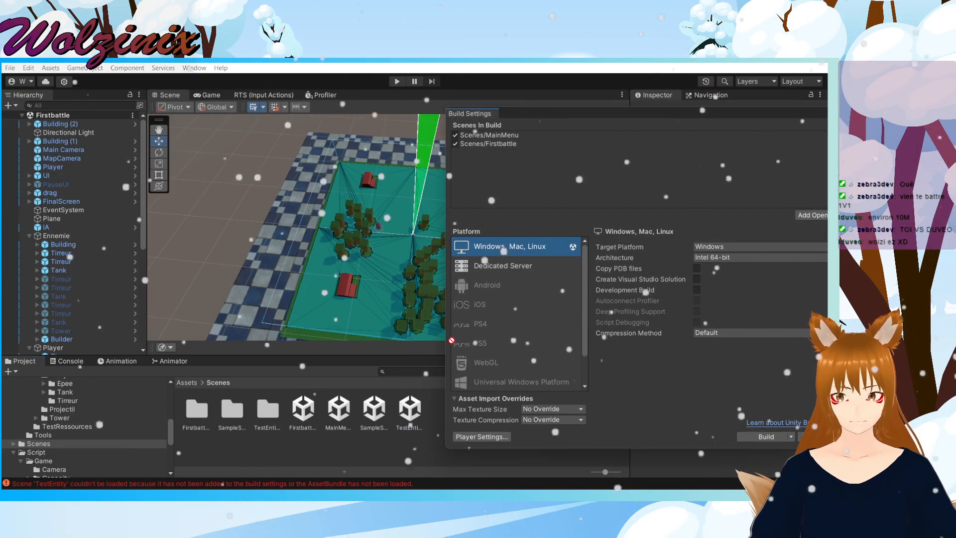
{"action": "left_click_drag", "start_coordinate": [623, 158], "coordinate": [599, 172]}
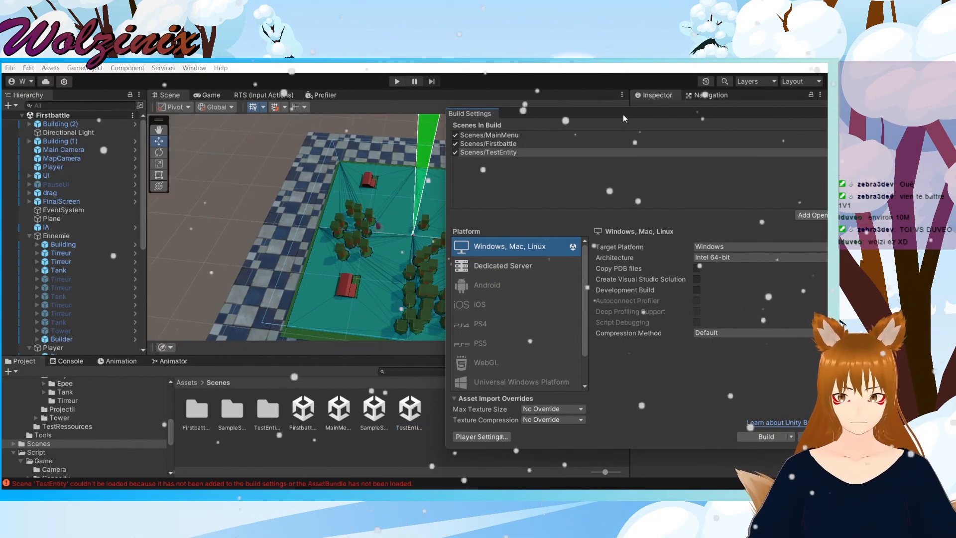
{"action": "left_click_drag", "start_coordinate": [623, 115], "coordinate": [508, 117]}
{"action": "left_click", "coordinate": [743, 116]}
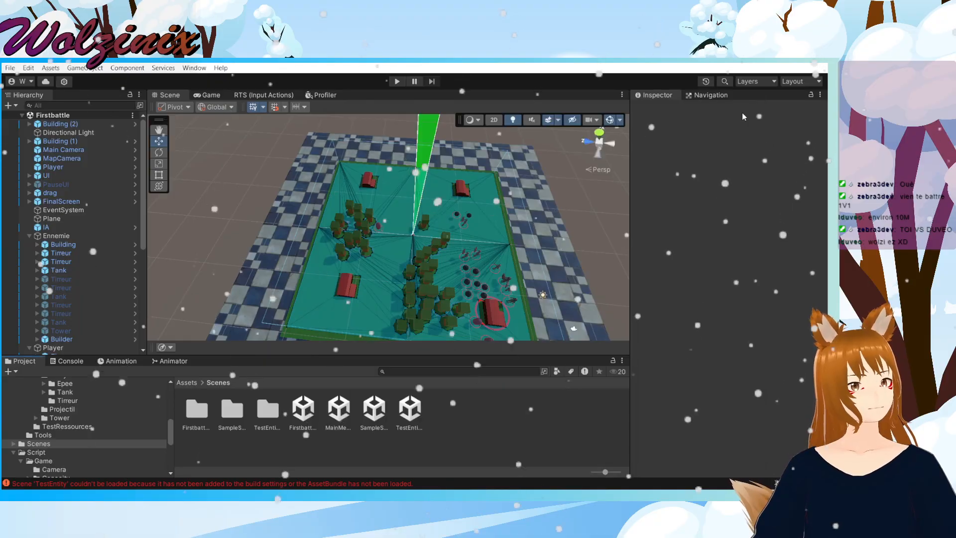
Step: Run the Firstbattle scene again, select the player's army and send it across the map
{"action": "left_click", "coordinate": [402, 83]}
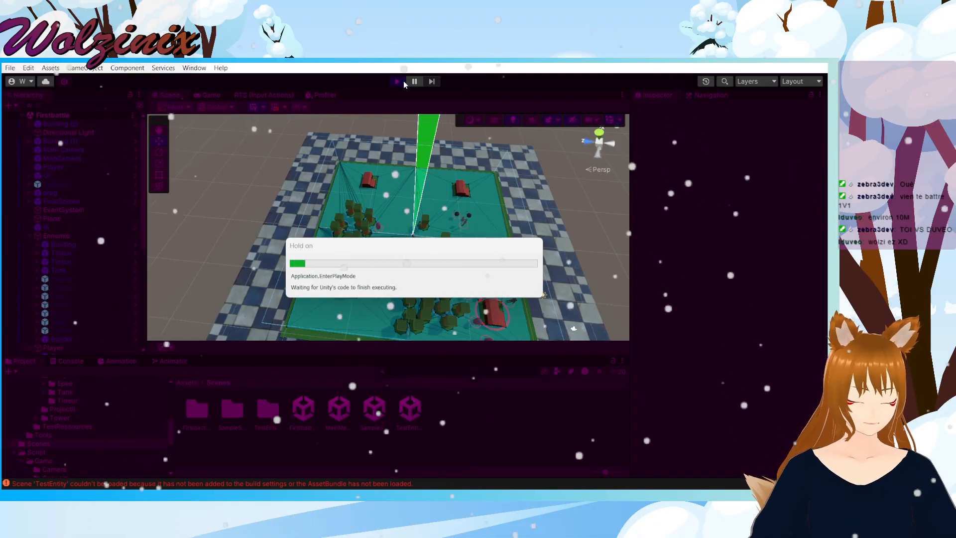
{"action": "key", "text": "e"}
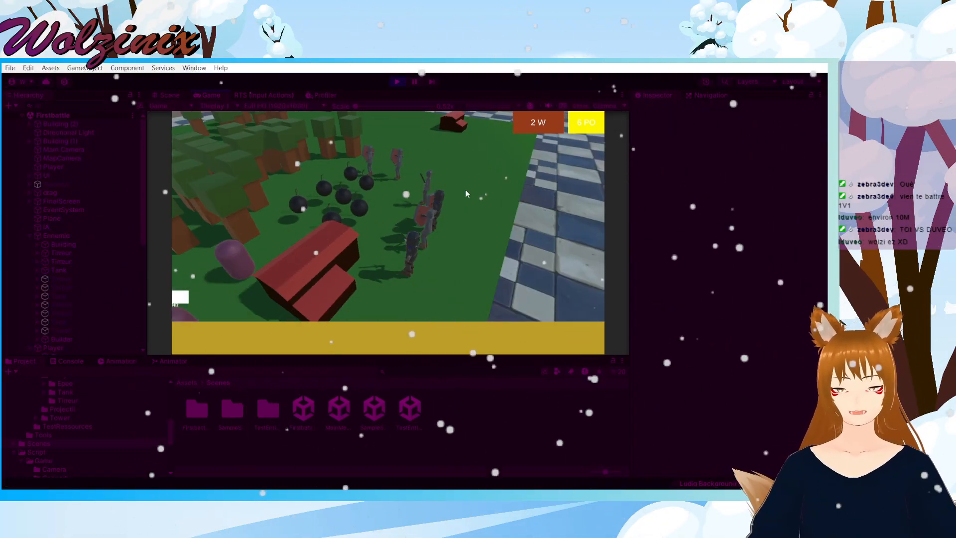
{"action": "left_click_drag", "start_coordinate": [276, 151], "coordinate": [609, 333]}
{"action": "key", "text": "z"}
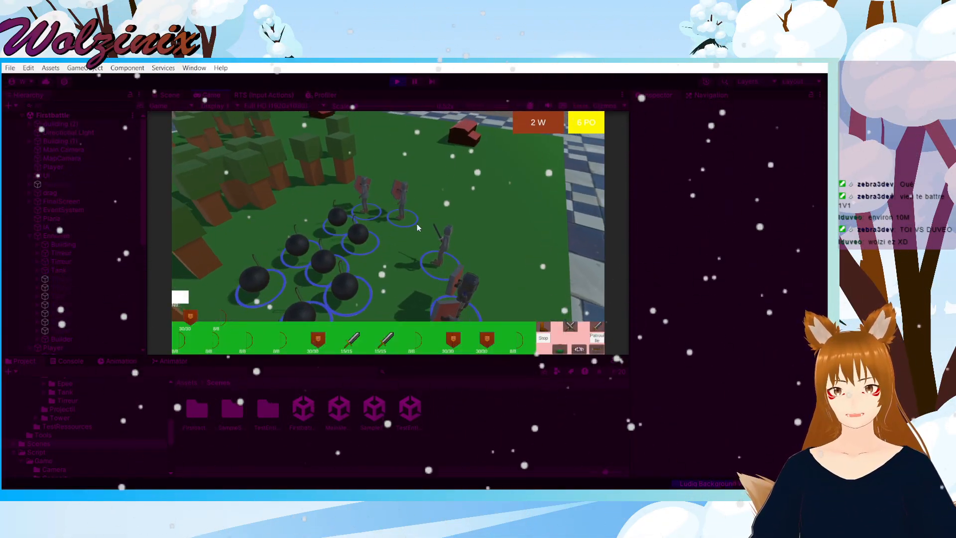
{"action": "key", "text": "z"}
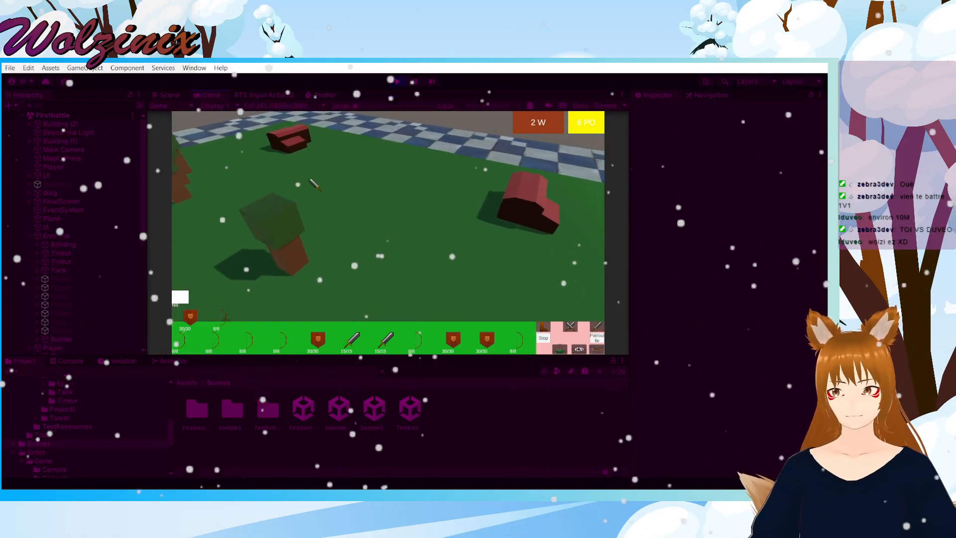
{"action": "left_click", "coordinate": [348, 211]}
{"action": "key", "text": "a"}
{"action": "key", "text": "a"}
{"action": "key", "text": "s"}
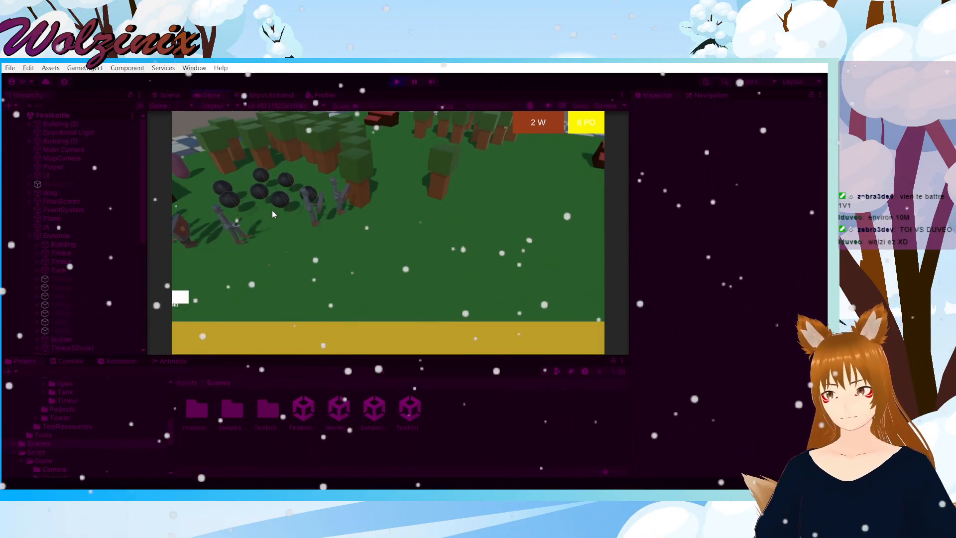
{"action": "key", "text": "z"}
{"action": "key", "text": "z"}
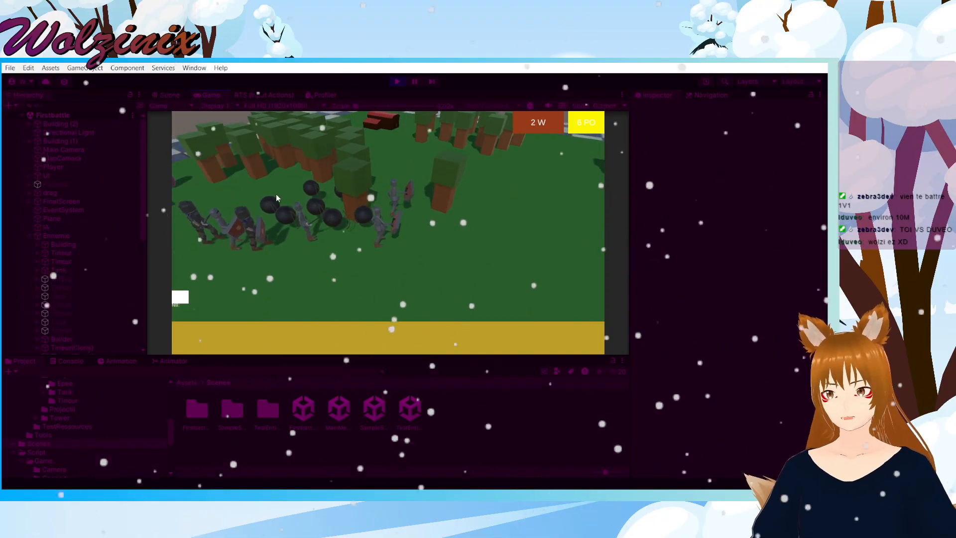
Step: Select a few bomb-shaped units, order them toward the enemy, and choose Next Level once the end screen appears
{"action": "key", "text": "q"}
{"action": "key", "text": "a"}
{"action": "left_click_drag", "start_coordinate": [309, 209], "coordinate": [399, 244]}
{"action": "key", "text": "d"}
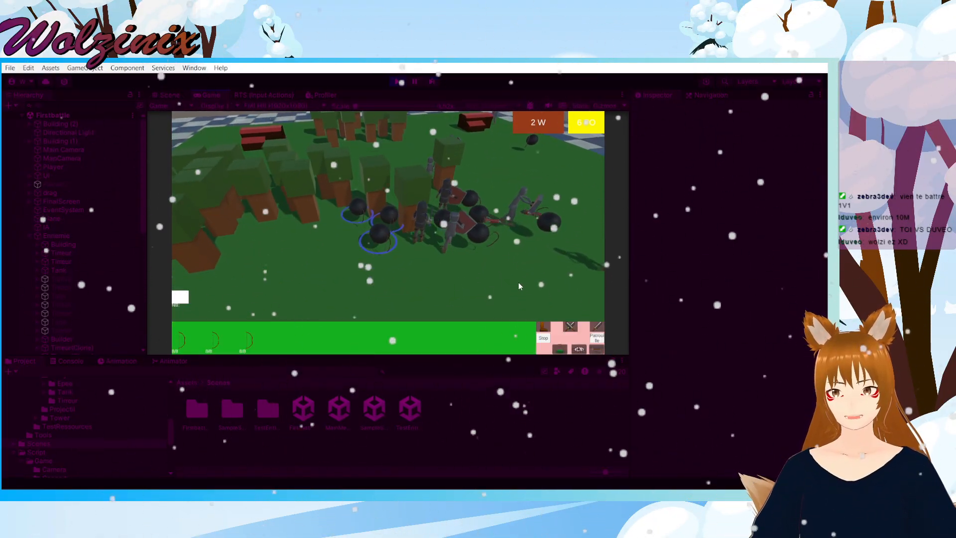
{"action": "left_click", "coordinate": [592, 325]}
{"action": "left_click", "coordinate": [510, 221]}
{"action": "key", "text": "z"}
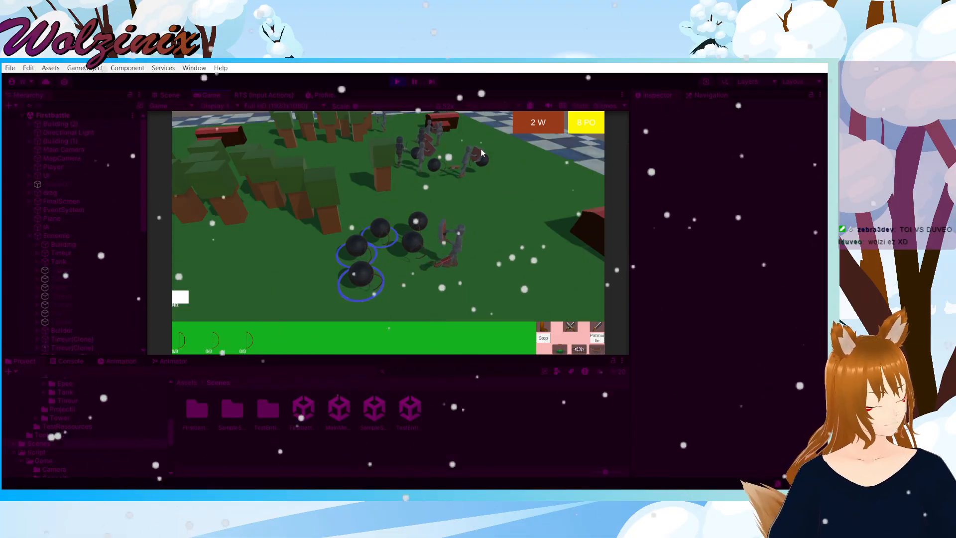
{"action": "left_click", "coordinate": [463, 263]}
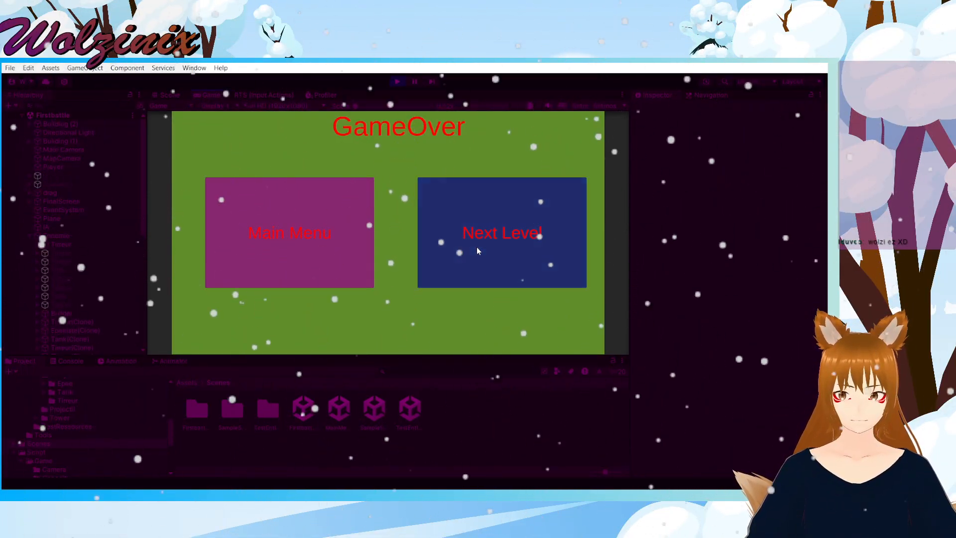
{"action": "left_click", "coordinate": [476, 247]}
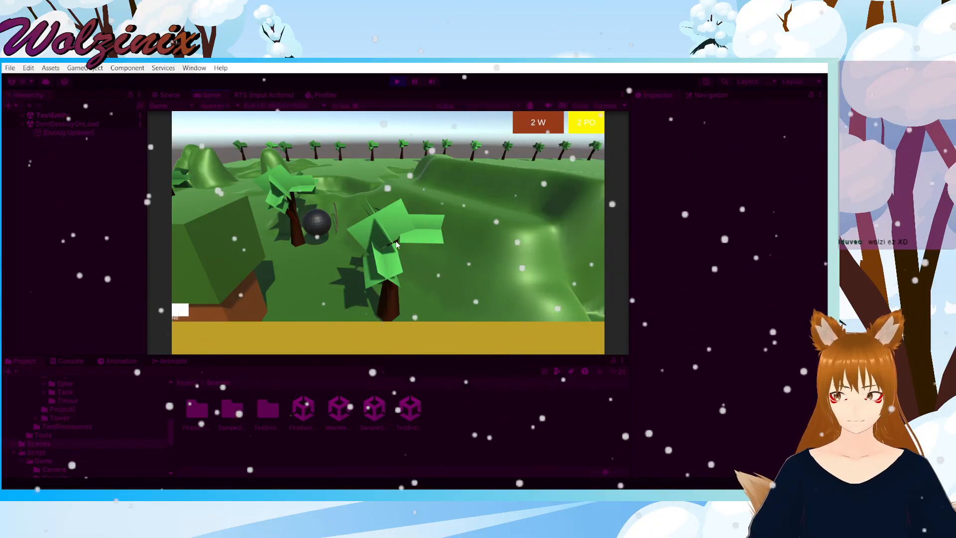
Step: Expand the loaded TestEntity scene's objects, test selecting the Tirreur unit with and without gizmos, and stop play mode
{"action": "left_click", "coordinate": [22, 116]}
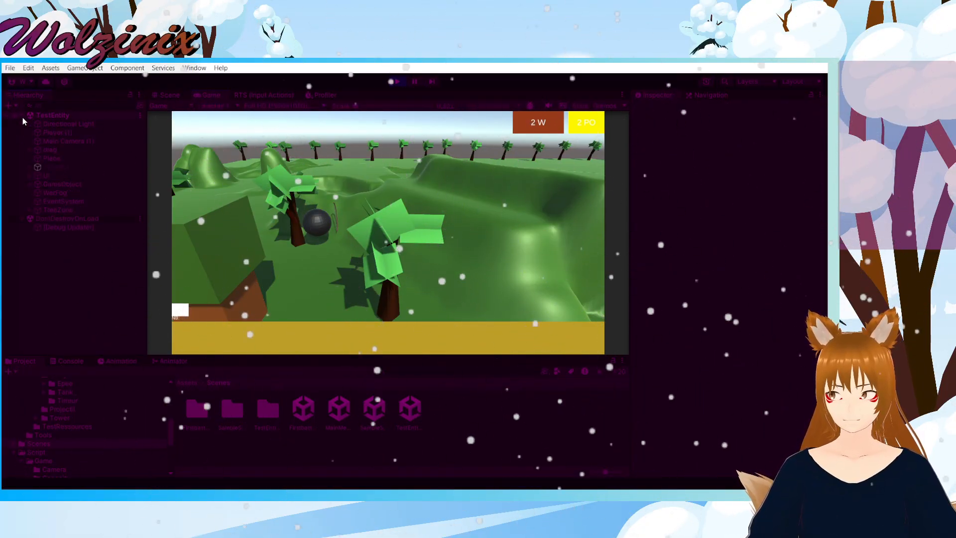
{"action": "left_click", "coordinate": [332, 221]}
{"action": "left_click", "coordinate": [443, 254]}
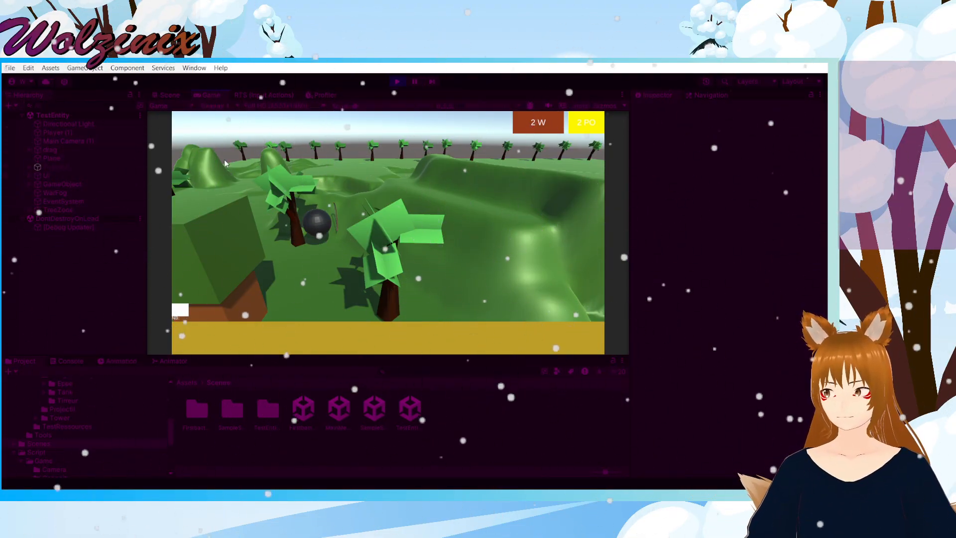
{"action": "left_click", "coordinate": [306, 232]}
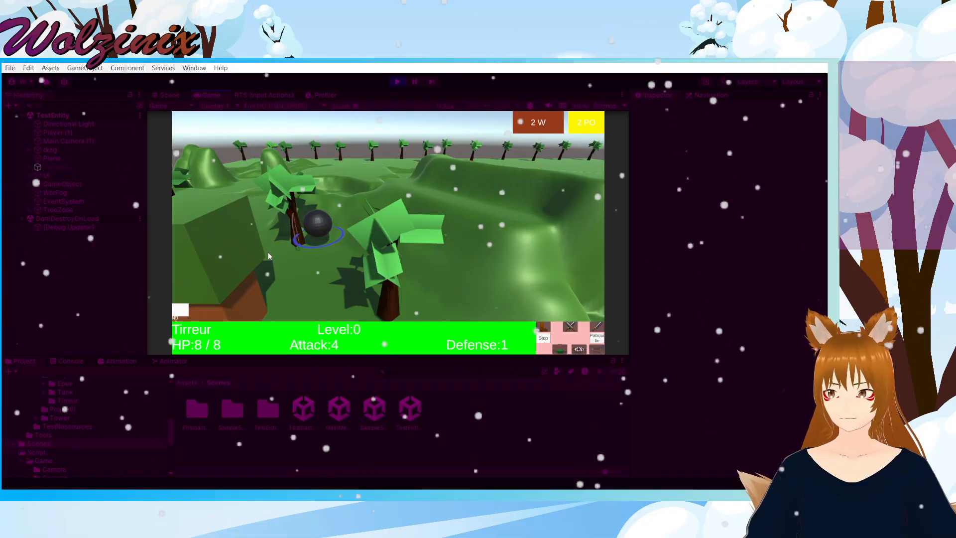
{"action": "left_click", "coordinate": [604, 106]}
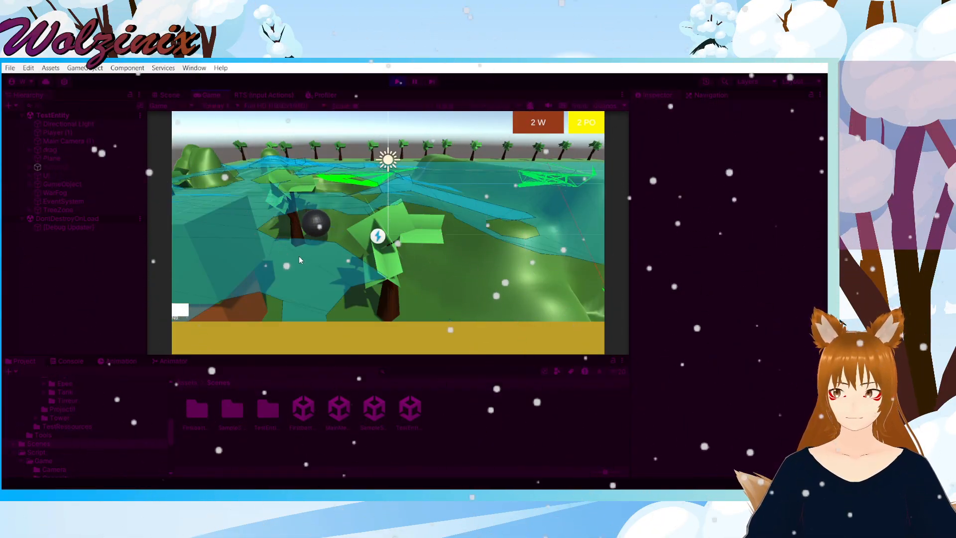
{"action": "left_click", "coordinate": [310, 235]}
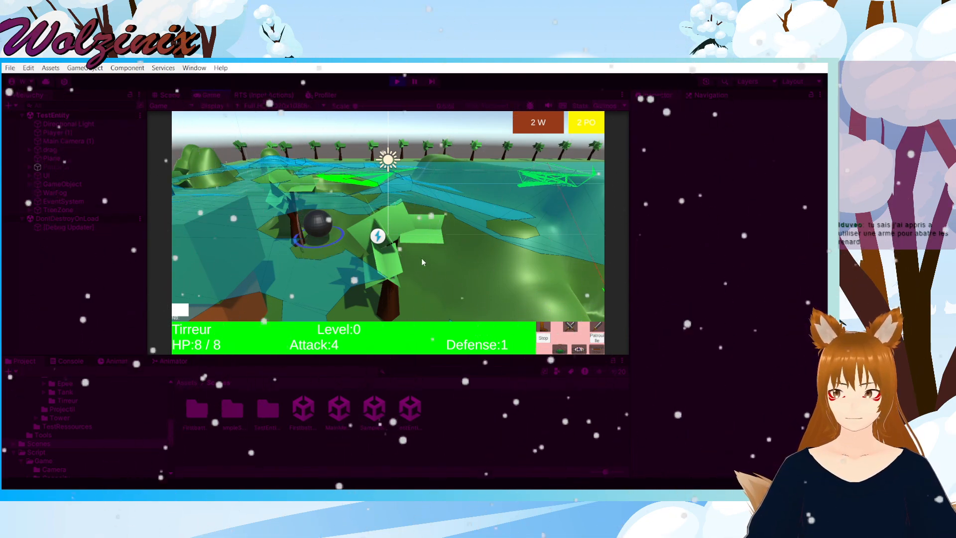
{"action": "left_click", "coordinate": [471, 240]}
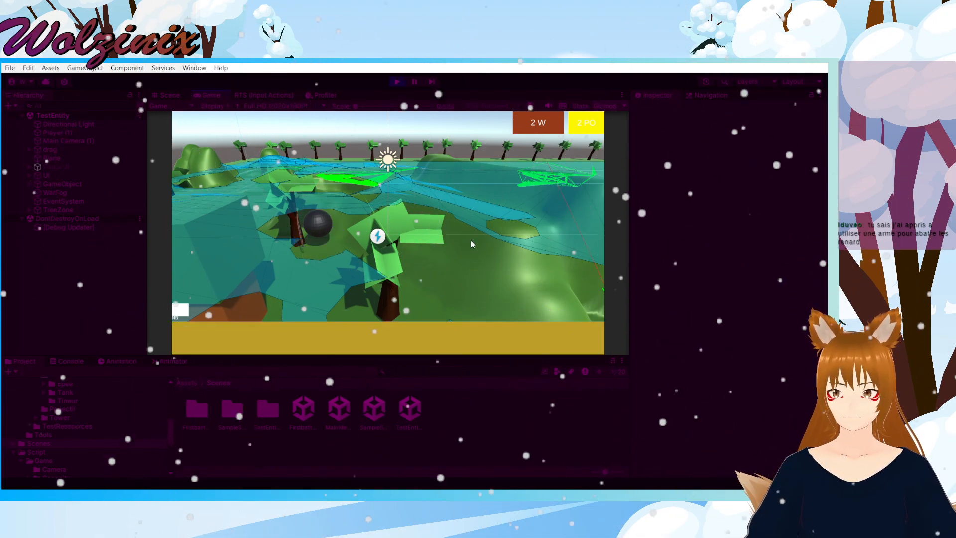
{"action": "left_click", "coordinate": [391, 82]}
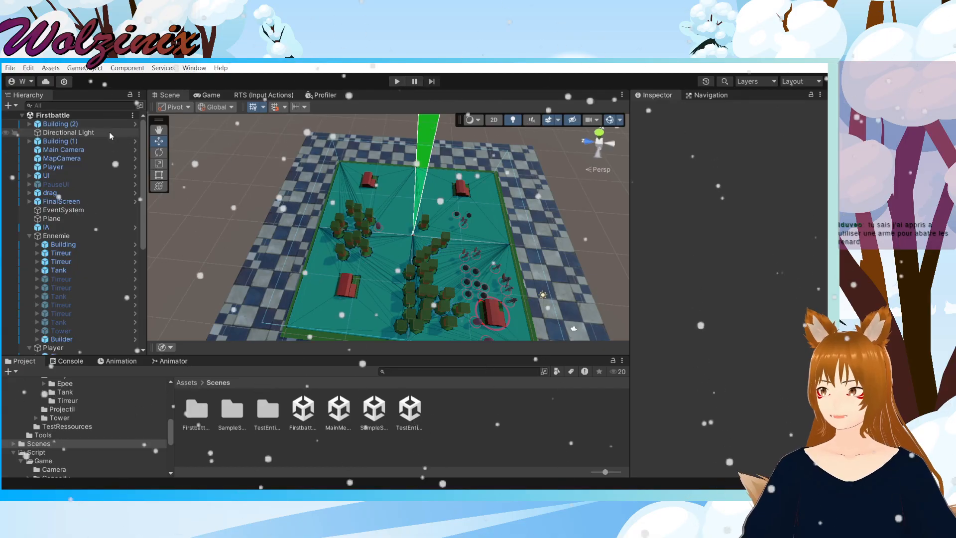
Step: Inspect Firstbattle's MapCamera and Player, and run the TestEntity scene directly to test moving the camera around its map
{"action": "left_click", "coordinate": [96, 158]}
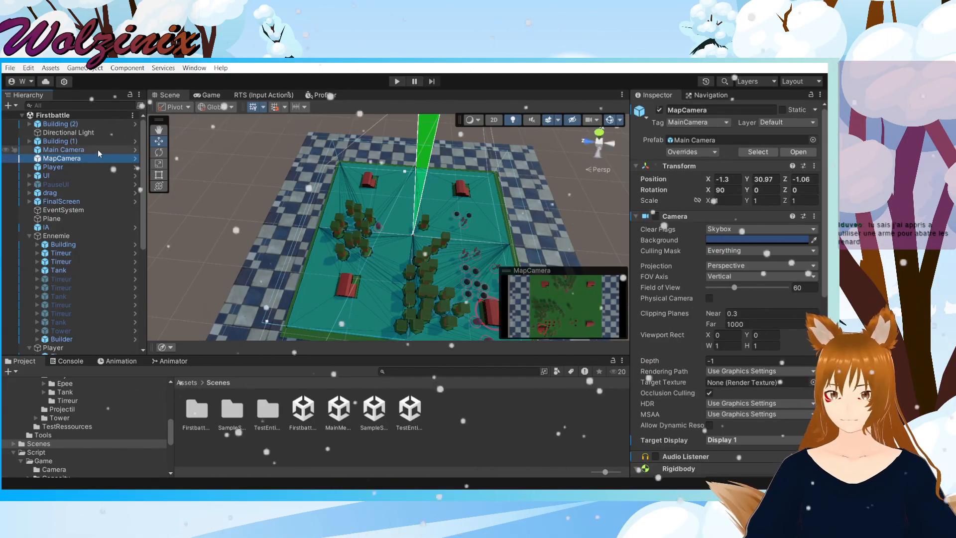
{"action": "left_click", "coordinate": [94, 167]}
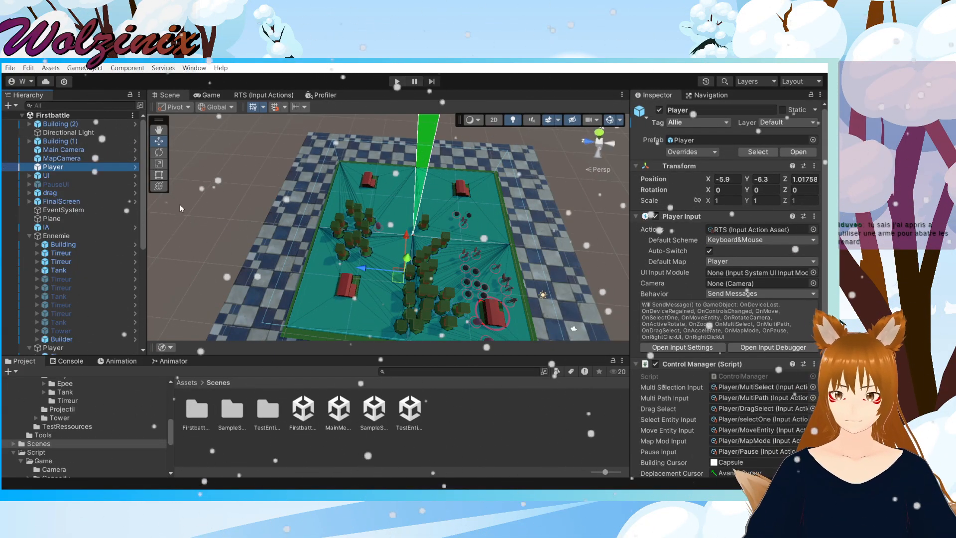
{"action": "double_click", "coordinate": [421, 418]}
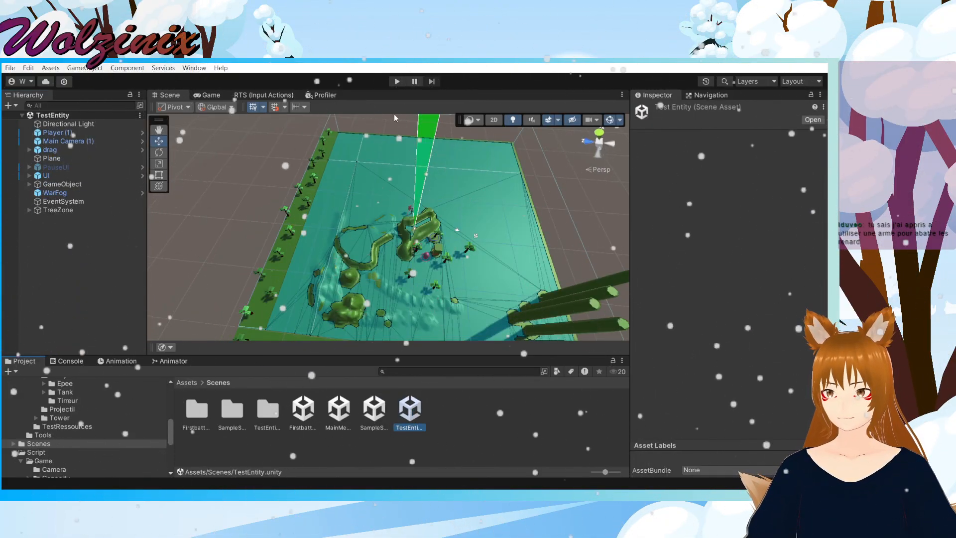
{"action": "left_click", "coordinate": [396, 81]}
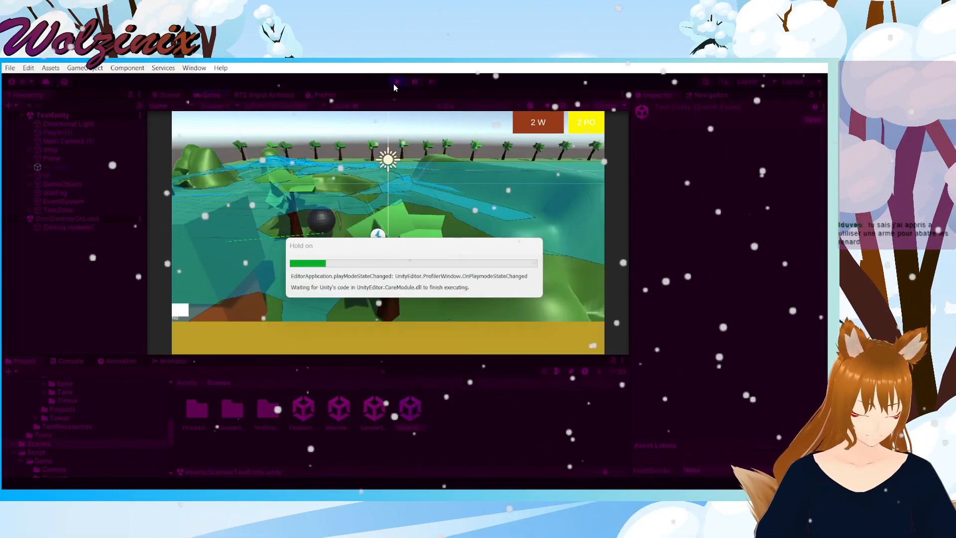
{"action": "key", "text": "q"}
{"action": "key", "text": "s"}
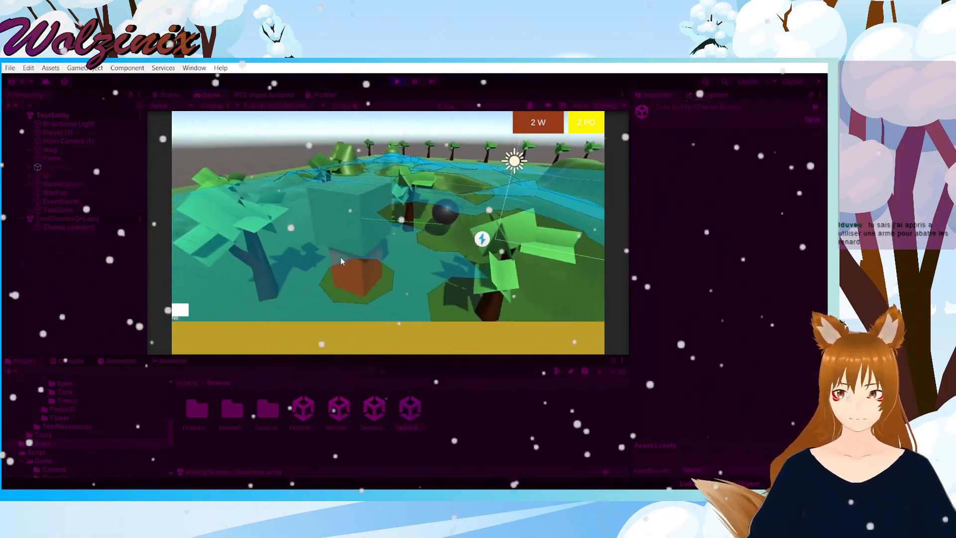
{"action": "key", "text": "d"}
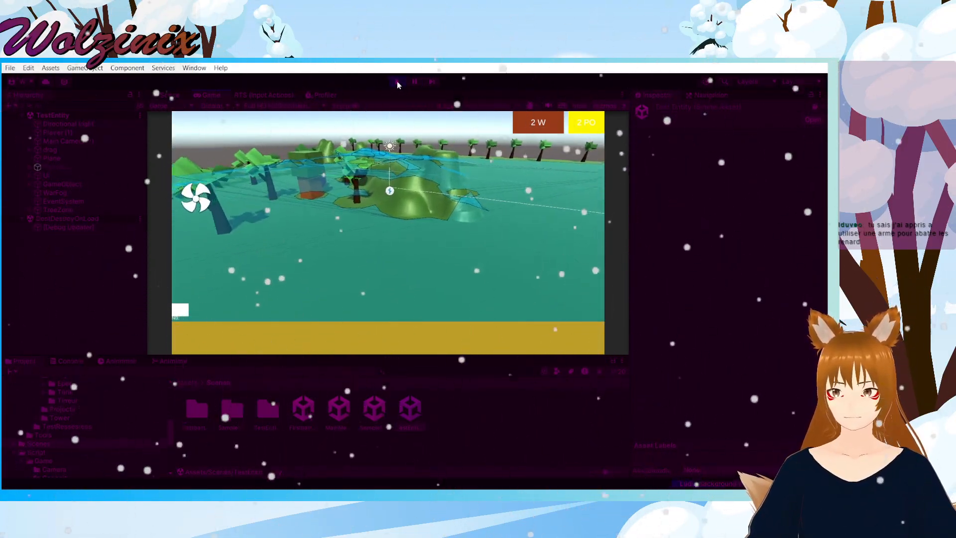
{"action": "key", "text": "z"}
{"action": "key", "text": "q"}
{"action": "key", "text": "z"}
Step: Inspect the Plane, Main Camera (1) and drag objects while TestEntity runs, and leave play mode
{"action": "left_click", "coordinate": [82, 150]}
{"action": "left_click", "coordinate": [74, 165]}
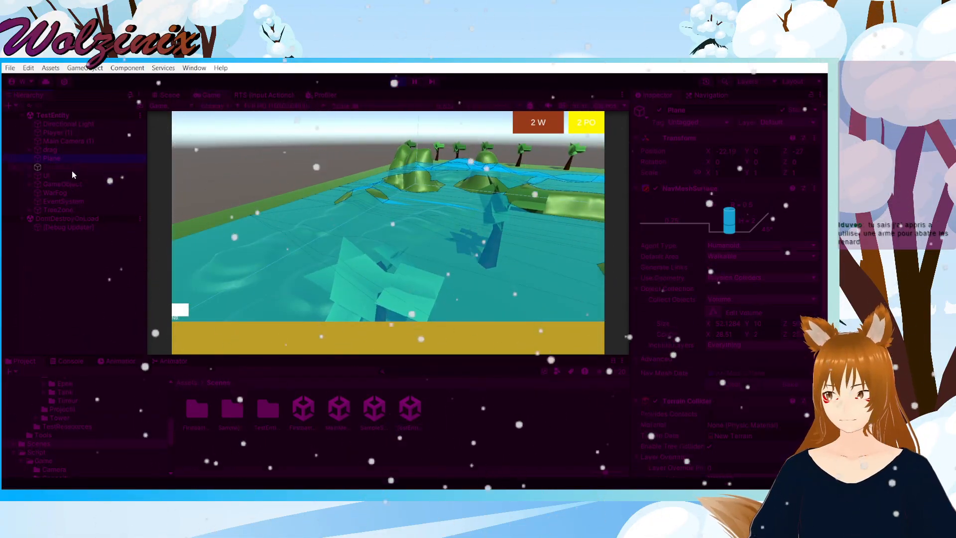
{"action": "left_click", "coordinate": [85, 141]}
{"action": "left_click", "coordinate": [52, 151]}
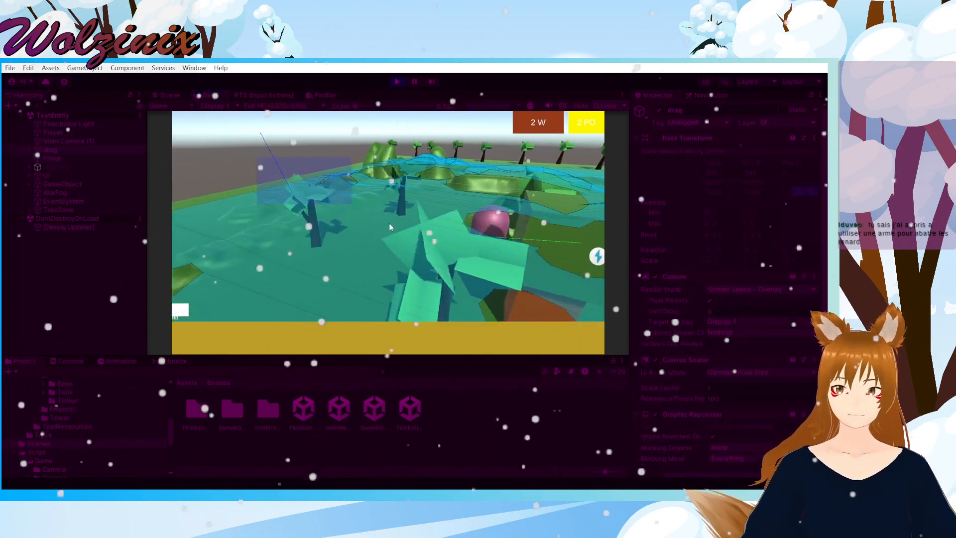
{"action": "left_click", "coordinate": [398, 82]}
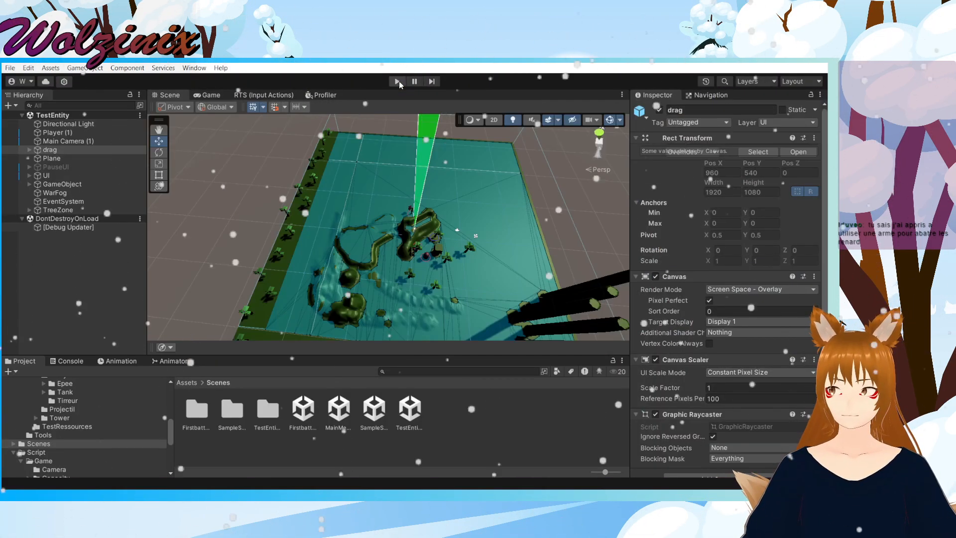
{"action": "left_click", "coordinate": [399, 81]}
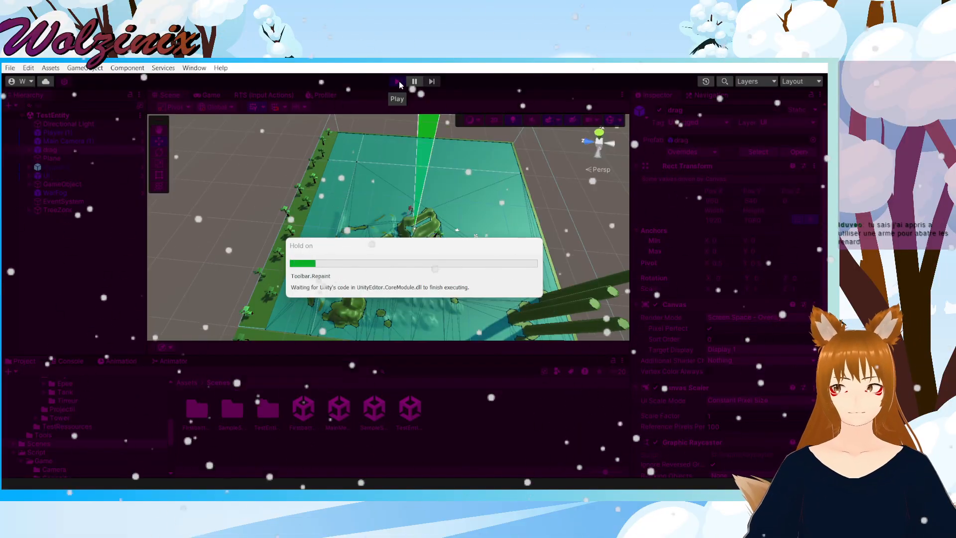
{"action": "left_click", "coordinate": [399, 81]}
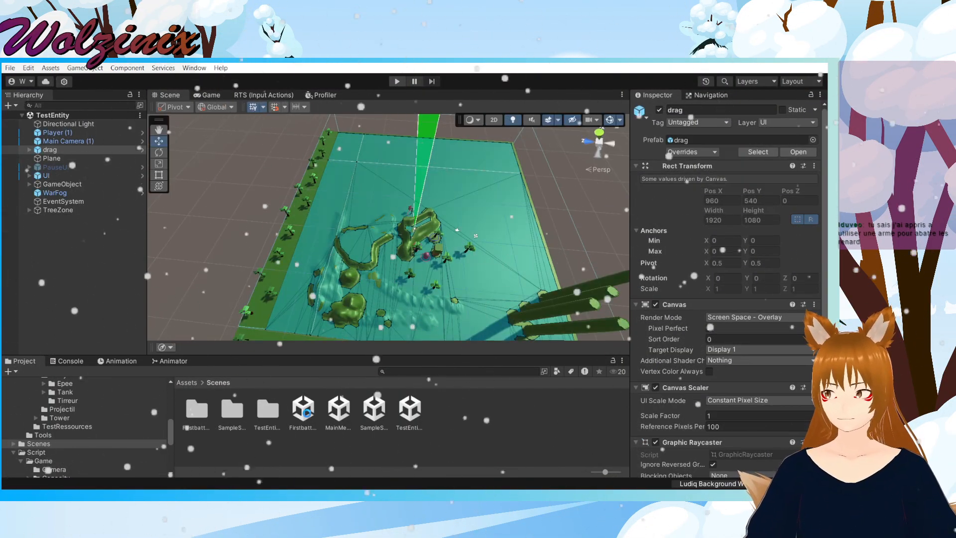
Step: Open and run the Firstbattle scene, send the player's army toward the enemy and hide the gizmos
{"action": "double_click", "coordinate": [302, 410]}
{"action": "left_click", "coordinate": [397, 81]}
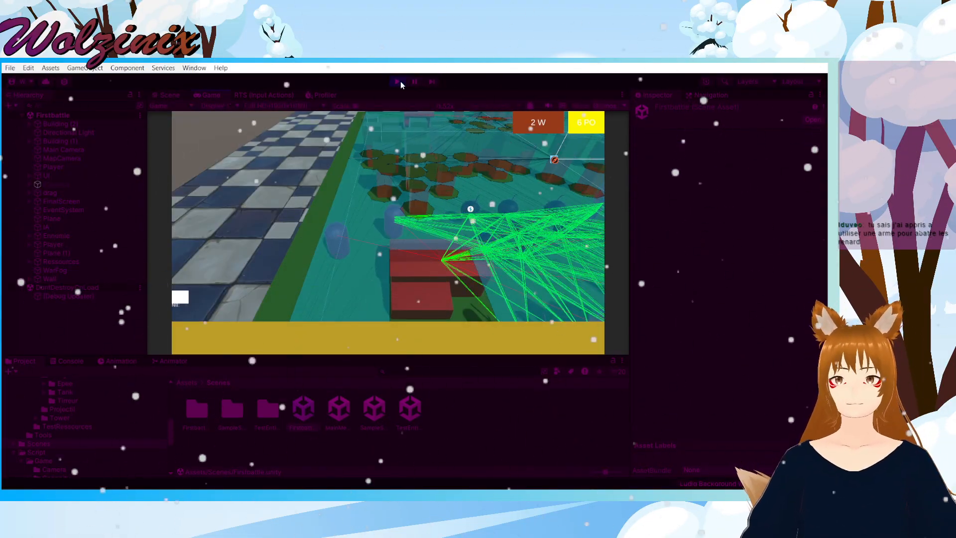
{"action": "left_click_drag", "start_coordinate": [412, 145], "coordinate": [198, 337]}
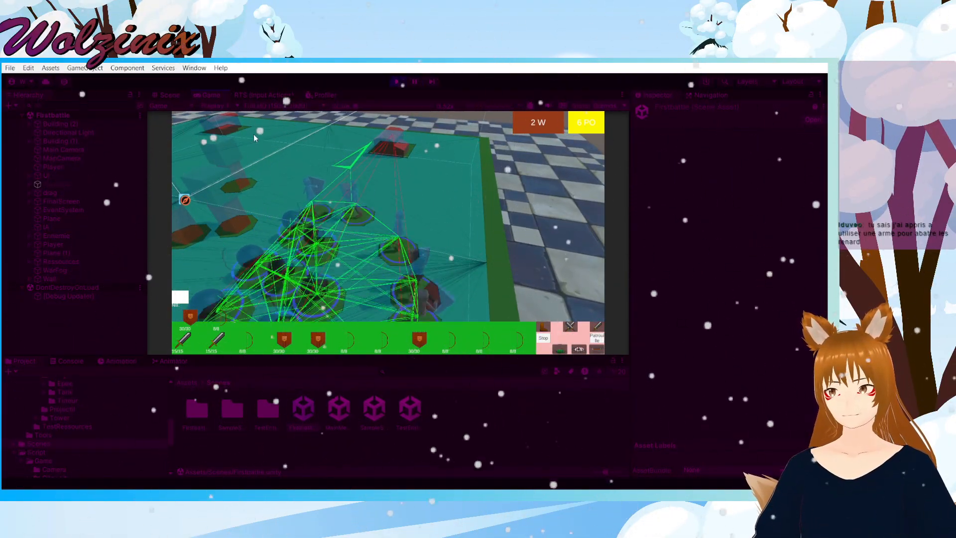
{"action": "left_click", "coordinate": [608, 106]}
{"action": "middle_click_drag", "start_coordinate": [455, 198], "coordinate": [340, 236]}
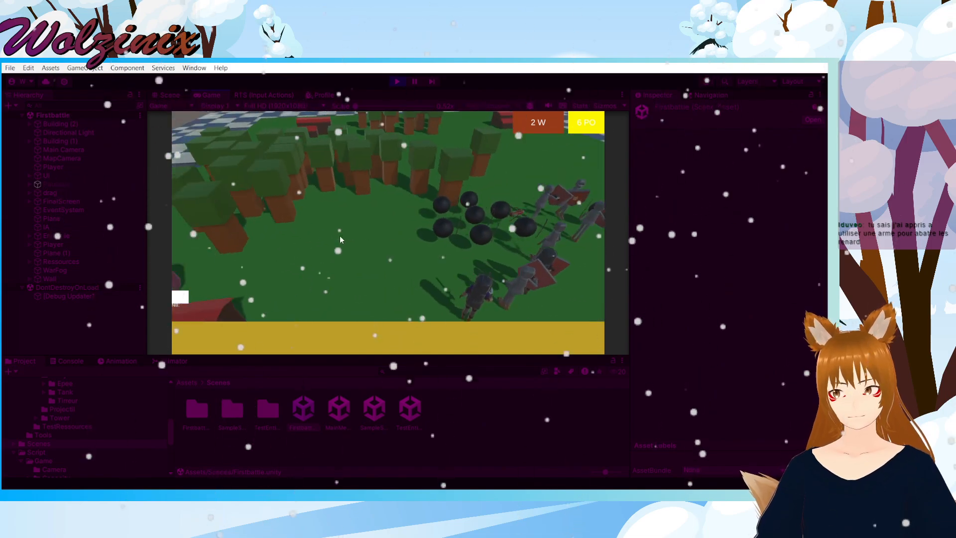
Step: Follow the army with the camera to the enemy building, select the building, and choose Next Level once the end screen appears
{"action": "key", "text": "d"}
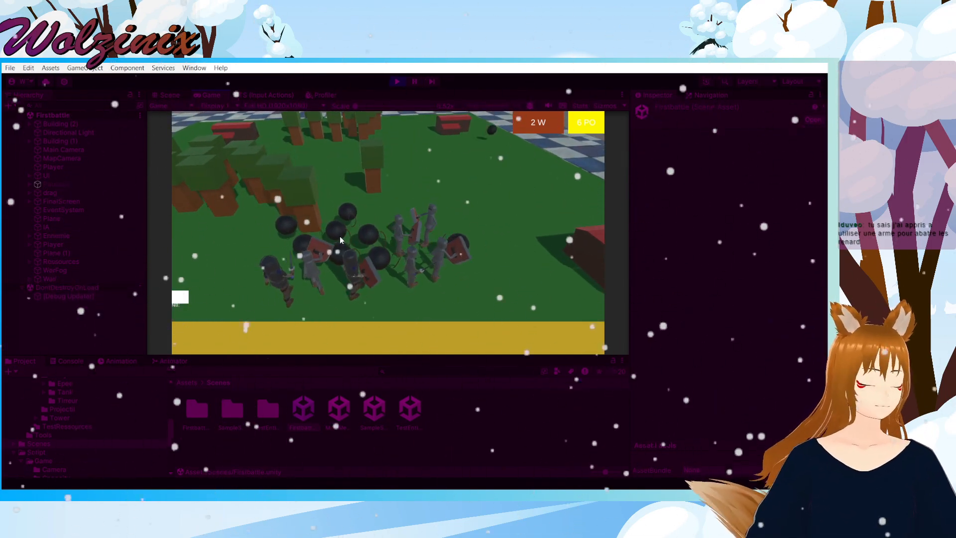
{"action": "key", "text": "w"}
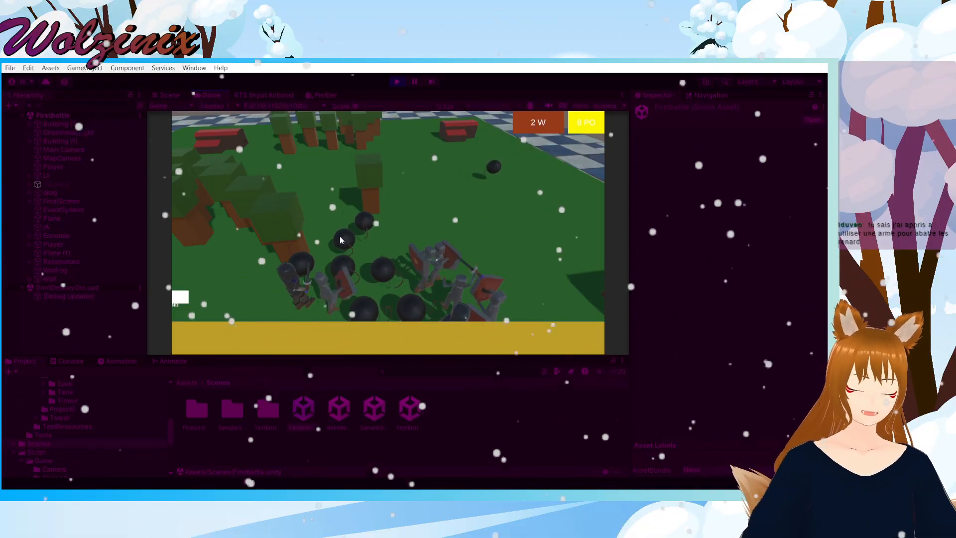
{"action": "key", "text": "w"}
{"action": "key", "text": "d"}
{"action": "key", "text": "s"}
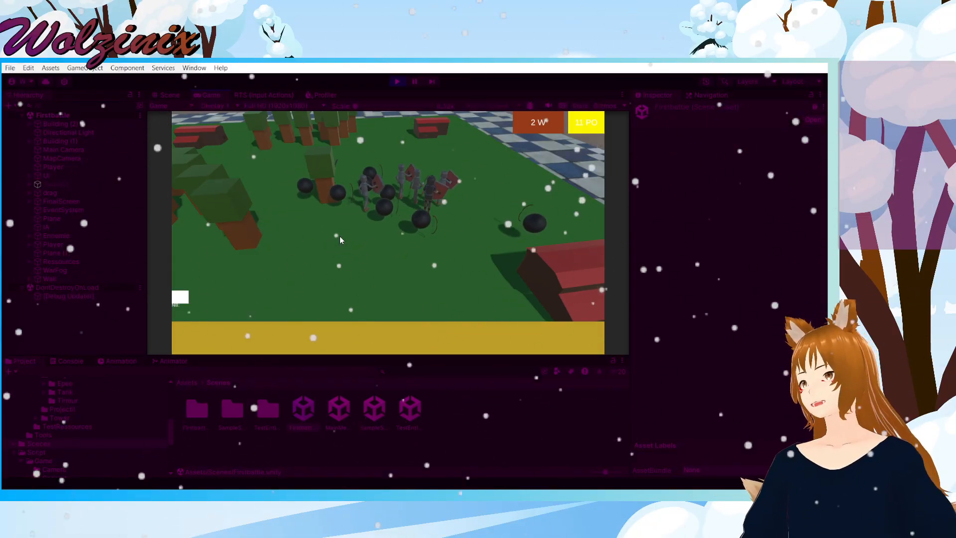
{"action": "key", "text": "d"}
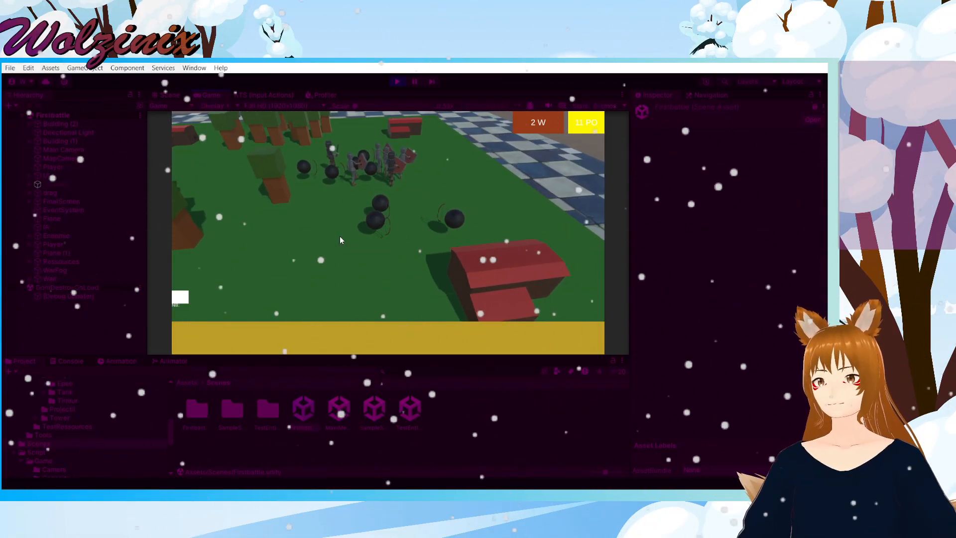
{"action": "key", "text": "w"}
{"action": "key", "text": "w"}
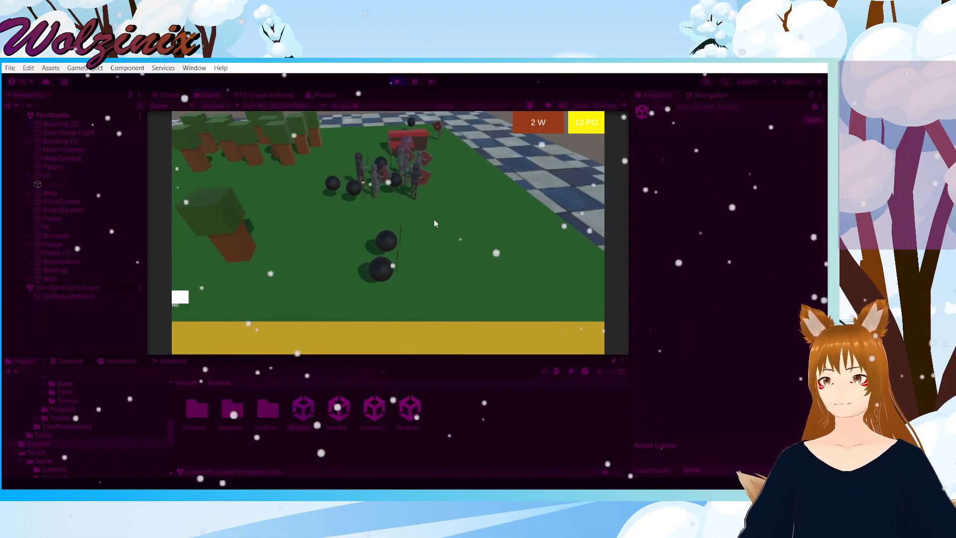
{"action": "key", "text": "d"}
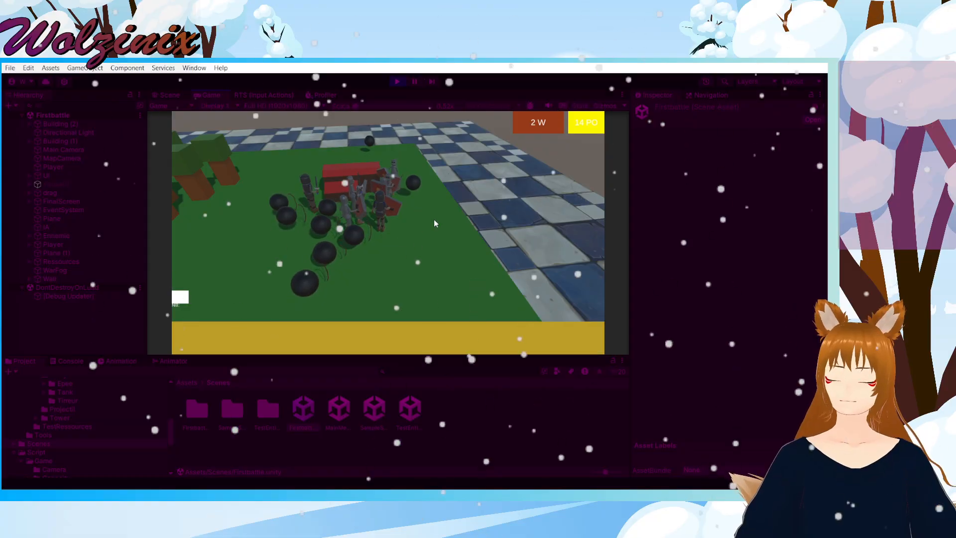
{"action": "key", "text": "w"}
{"action": "left_click", "coordinate": [314, 213]}
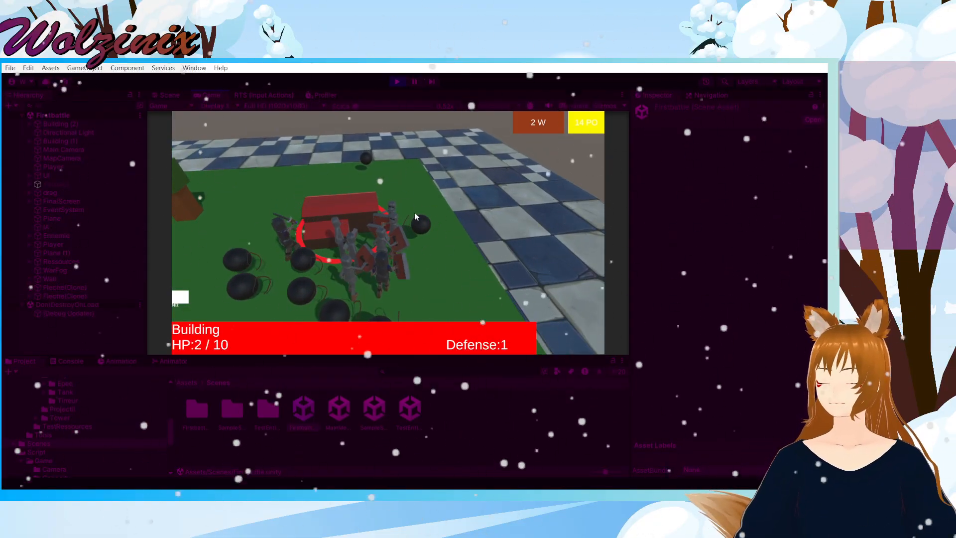
{"action": "left_click", "coordinate": [524, 214]}
Step: Test box selection and single selection of the Tirreur unit in the loaded TestEntity level, and try its patrol command
{"action": "left_click_drag", "start_coordinate": [276, 151], "coordinate": [528, 266]}
{"action": "left_click", "coordinate": [286, 204]}
{"action": "left_click", "coordinate": [316, 222]}
{"action": "left_click", "coordinate": [390, 266]}
{"action": "left_click", "coordinate": [321, 230]}
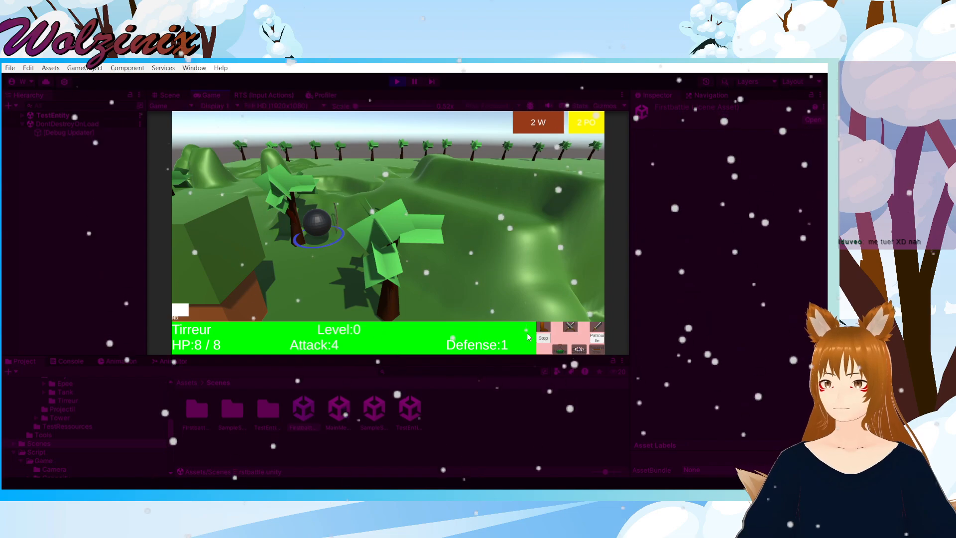
{"action": "left_click", "coordinate": [589, 336]}
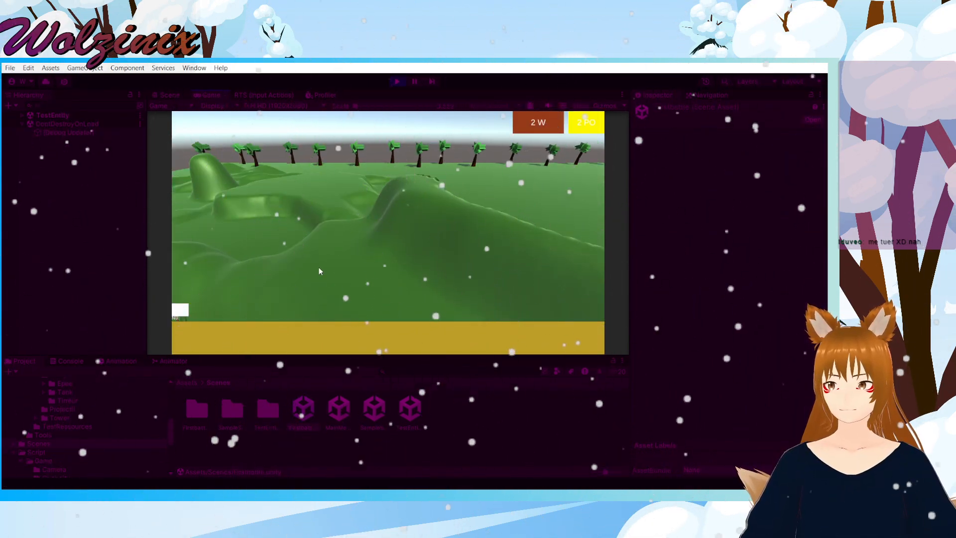
Step: Test the camera's forward and backward movement across the loaded TestEntity map
{"action": "key", "text": "z"}
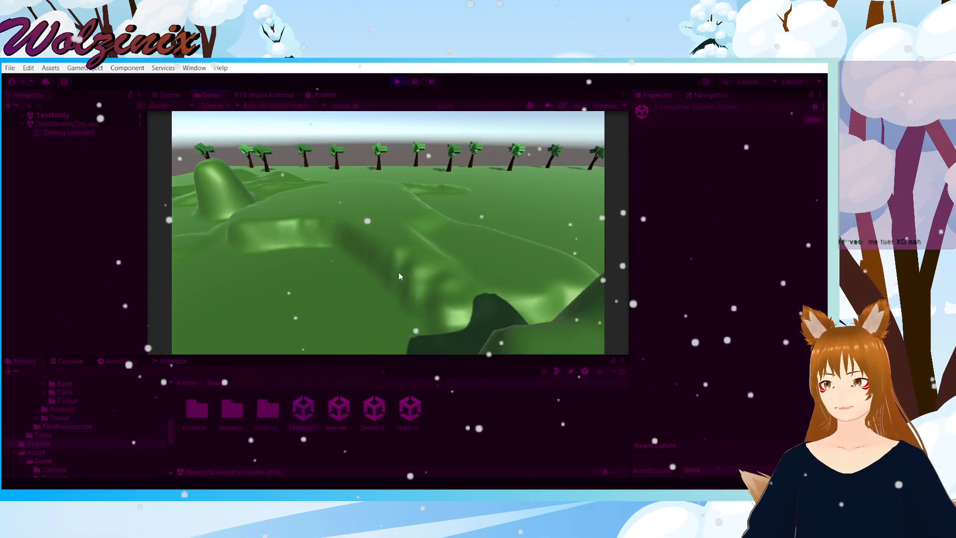
{"action": "key", "text": "z"}
{"action": "key", "text": "z"}
{"action": "key", "text": "z"}
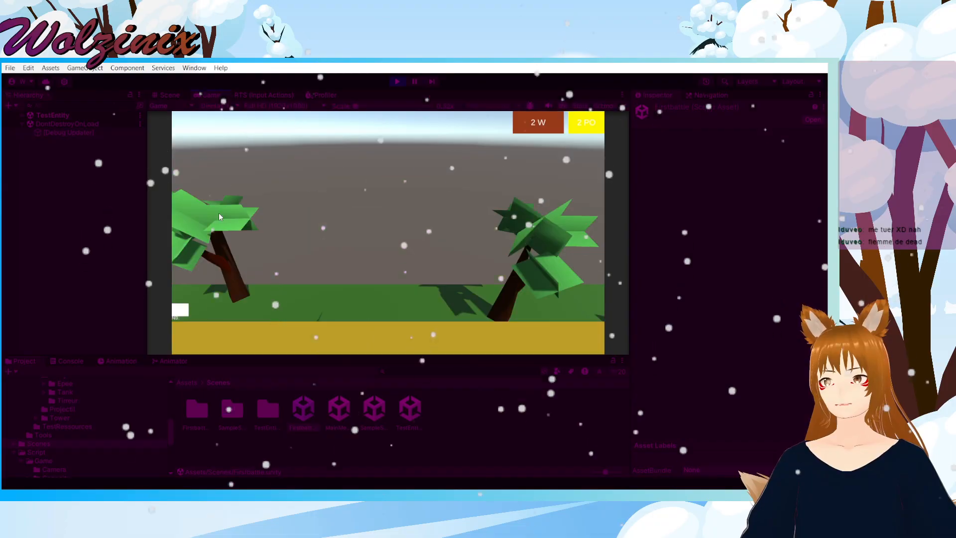
{"action": "key", "text": "s"}
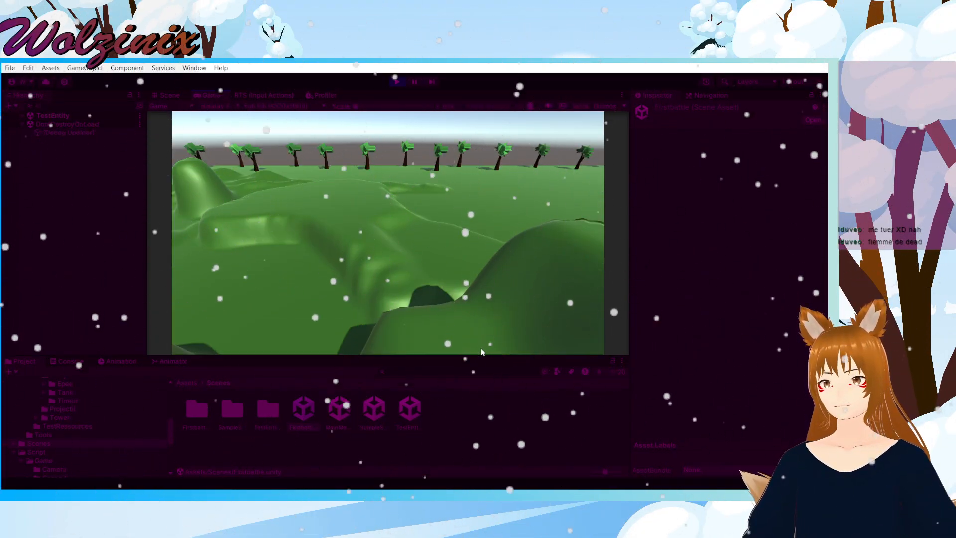
{"action": "key", "text": "z"}
{"action": "key", "text": "s"}
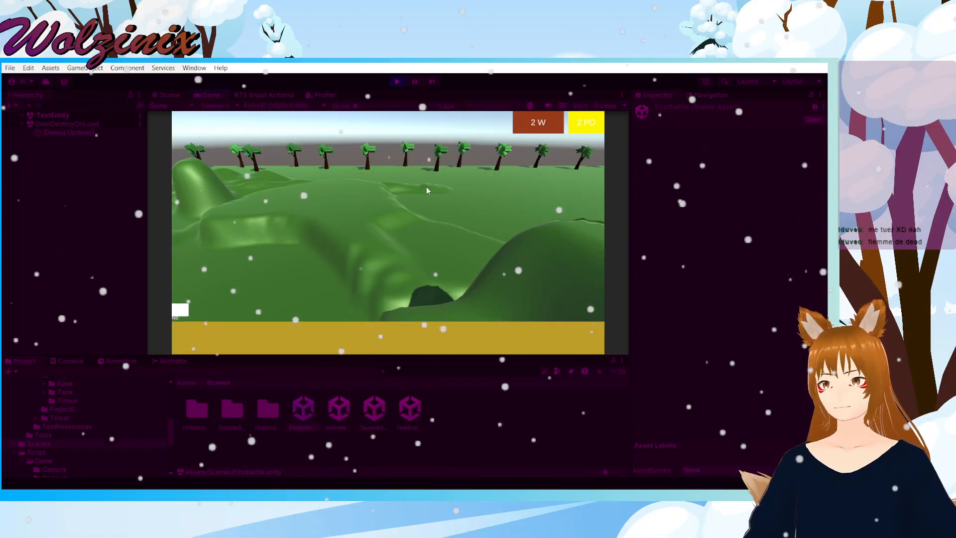
Step: Inspect the drag, Main Camera (1), Player (1), Directional Light and TreeZone objects of the running TestEntity scene
{"action": "left_click", "coordinate": [20, 115]}
{"action": "left_click", "coordinate": [56, 150]}
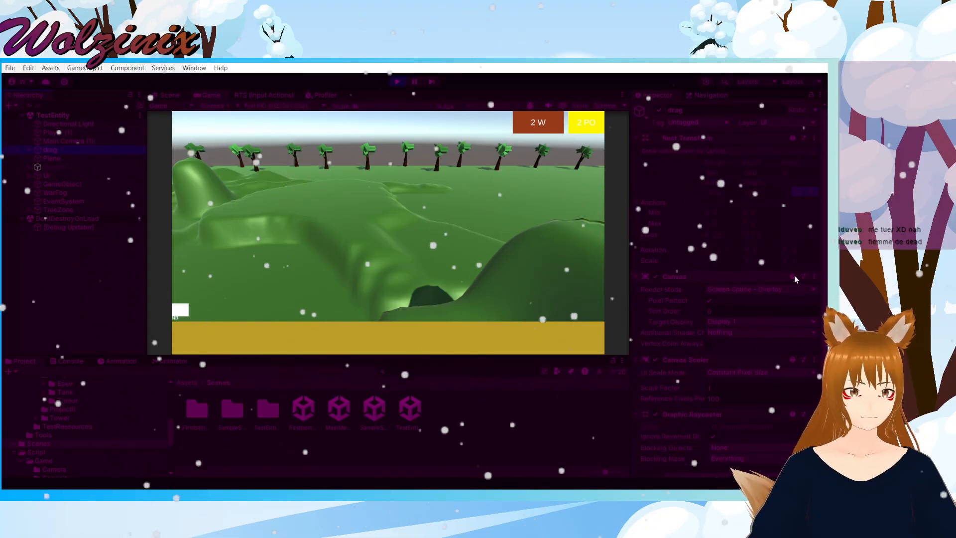
{"action": "scroll", "coordinate": [711, 286], "scroll_direction": "down", "scroll_amount": 1}
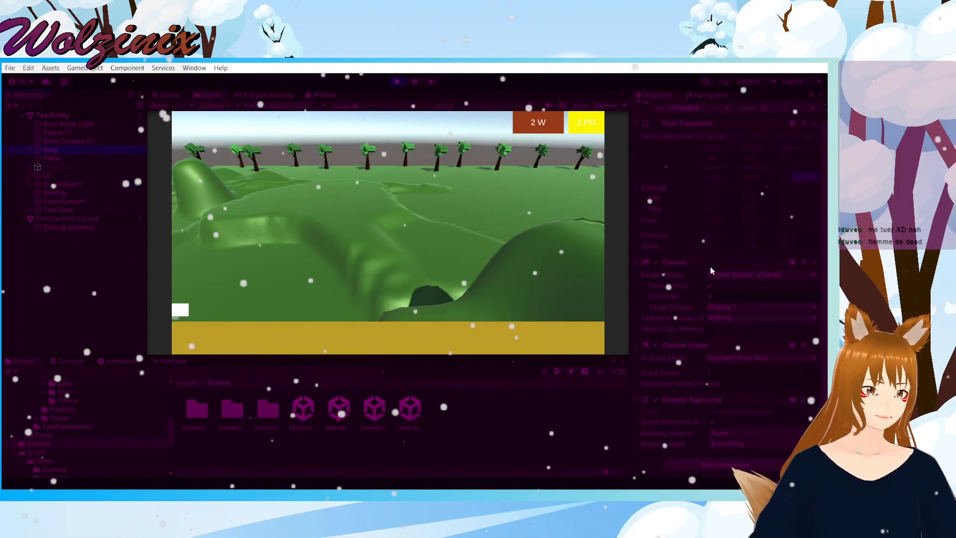
{"action": "left_click", "coordinate": [68, 142]}
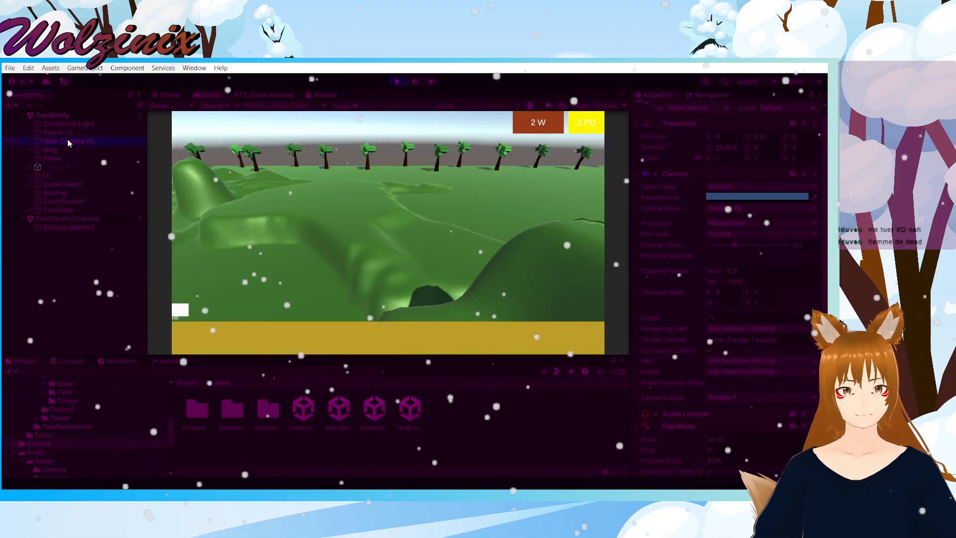
{"action": "scroll", "coordinate": [741, 306], "scroll_direction": "down", "scroll_amount": 10}
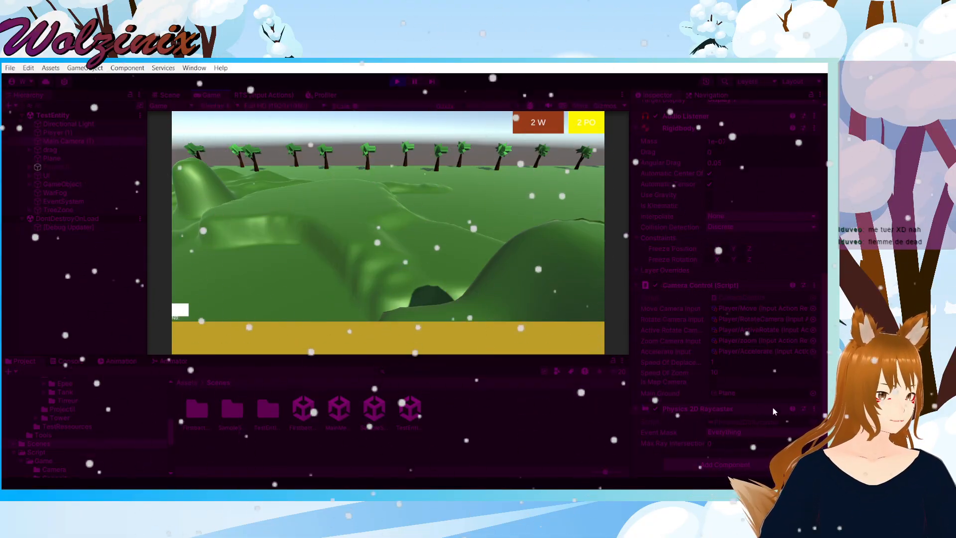
{"action": "left_click", "coordinate": [70, 133]}
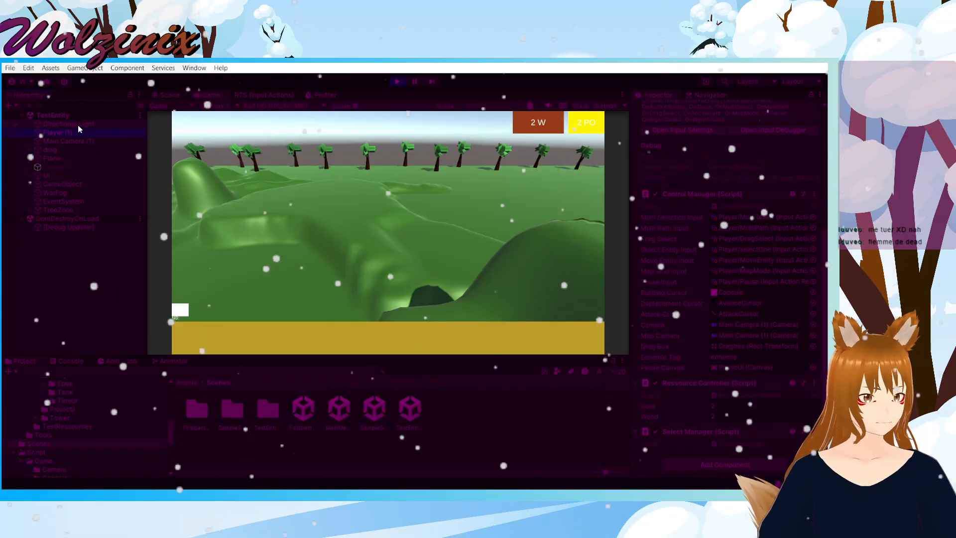
{"action": "left_click", "coordinate": [78, 126]}
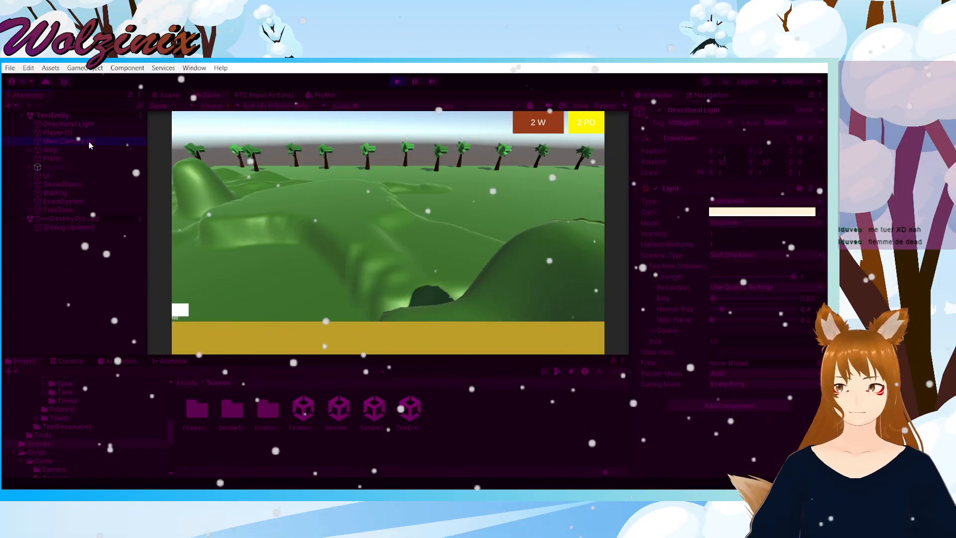
{"action": "left_click", "coordinate": [96, 152]}
{"action": "left_click", "coordinate": [77, 177]}
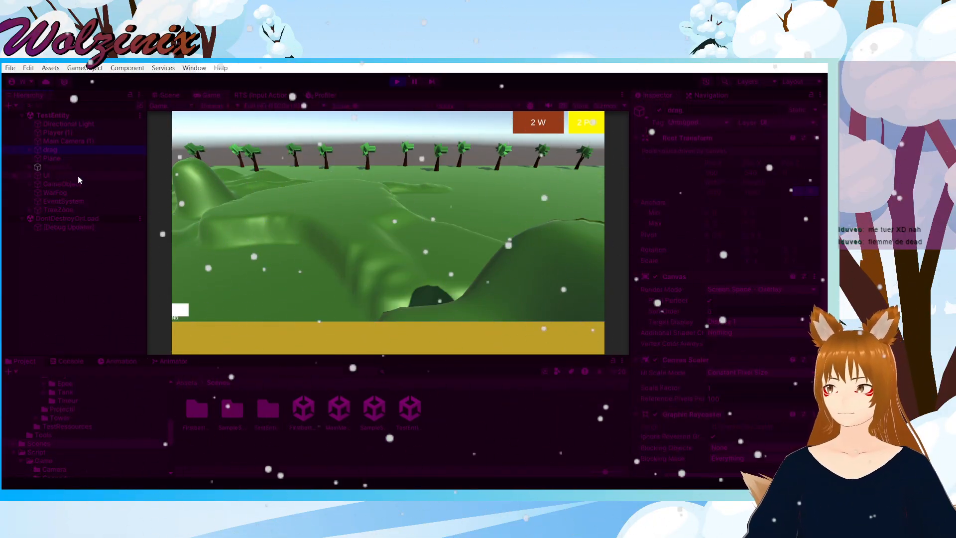
{"action": "left_click", "coordinate": [81, 210]}
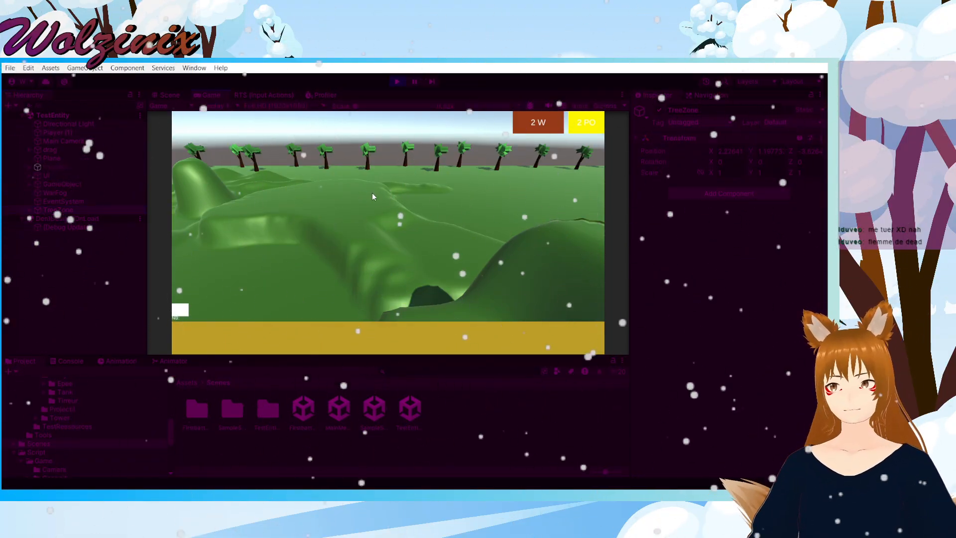
Step: Leave the TestEntity level for the main menu and start the game again with Play
{"action": "key", "text": "Escape"}
{"action": "left_click", "coordinate": [504, 234]}
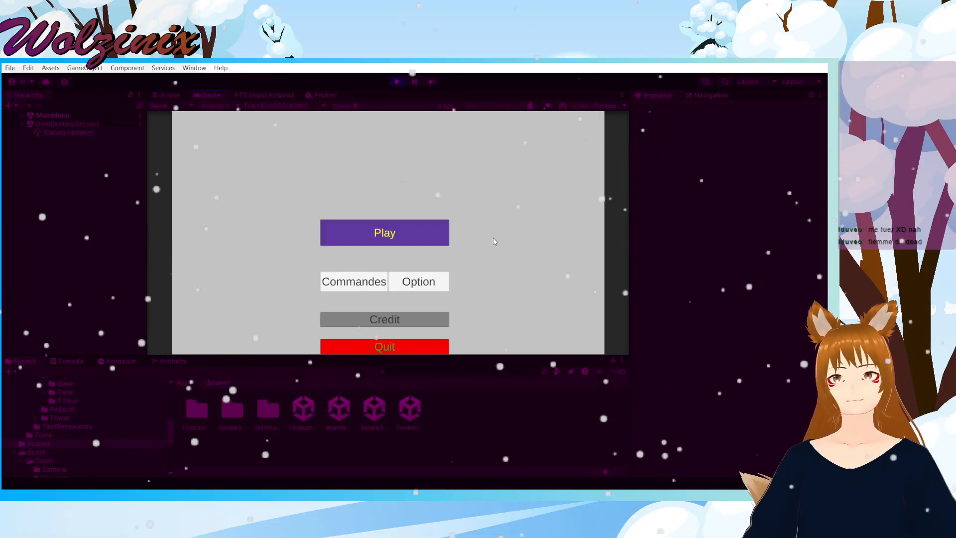
{"action": "left_click", "coordinate": [407, 236]}
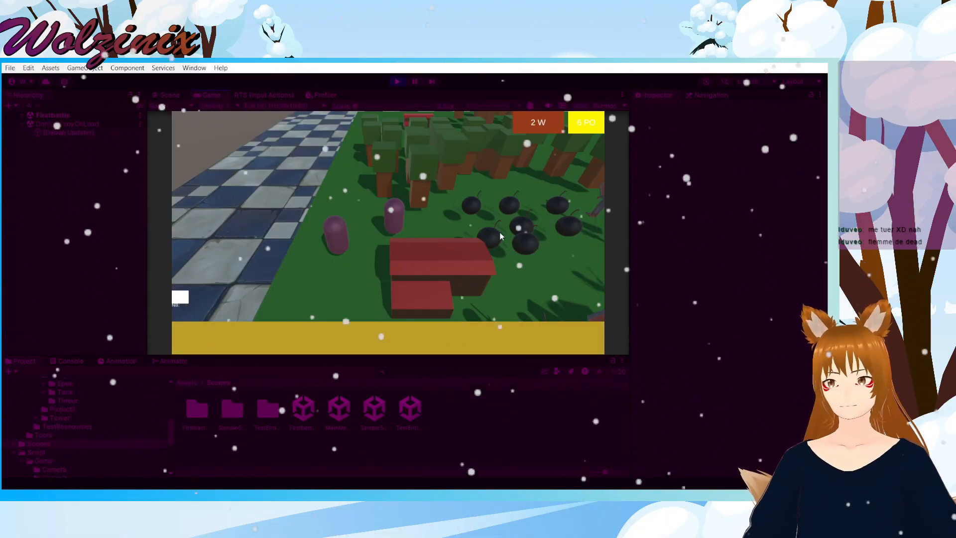
Step: View the Profiler for the frozen Firstbattle level and stop Play mode
{"action": "left_click", "coordinate": [320, 96]}
{"action": "left_click", "coordinate": [209, 95]}
{"action": "left_click", "coordinate": [320, 96]}
{"action": "left_click", "coordinate": [396, 81]}
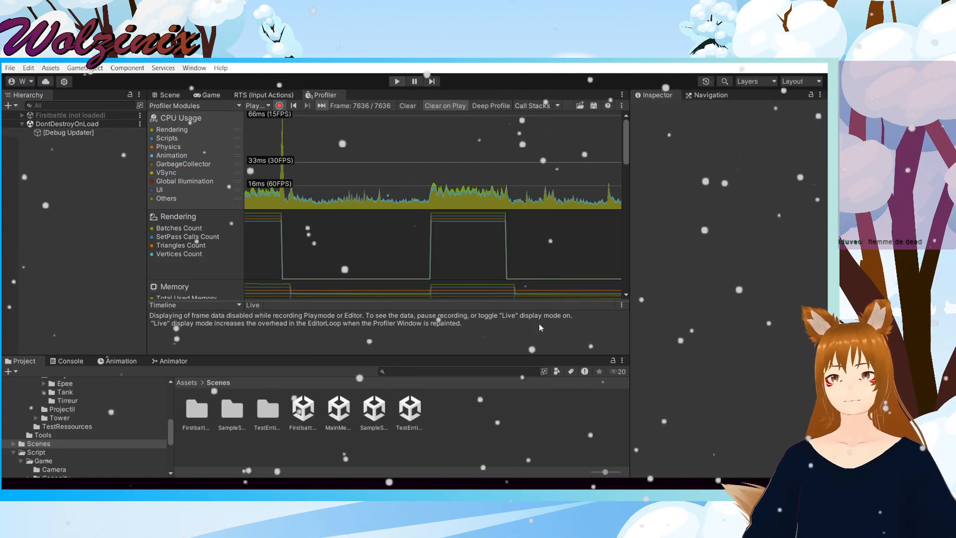
Step: Switch to Visual Studio and add Time.timeScale = 1; at the end of AppearUI in LevelNextUI.cs, then save the script
{"action": "key", "text": "alt+Tab"}
{"action": "left_click", "coordinate": [537, 266]}
{"action": "key", "text": "ctrl+s"}
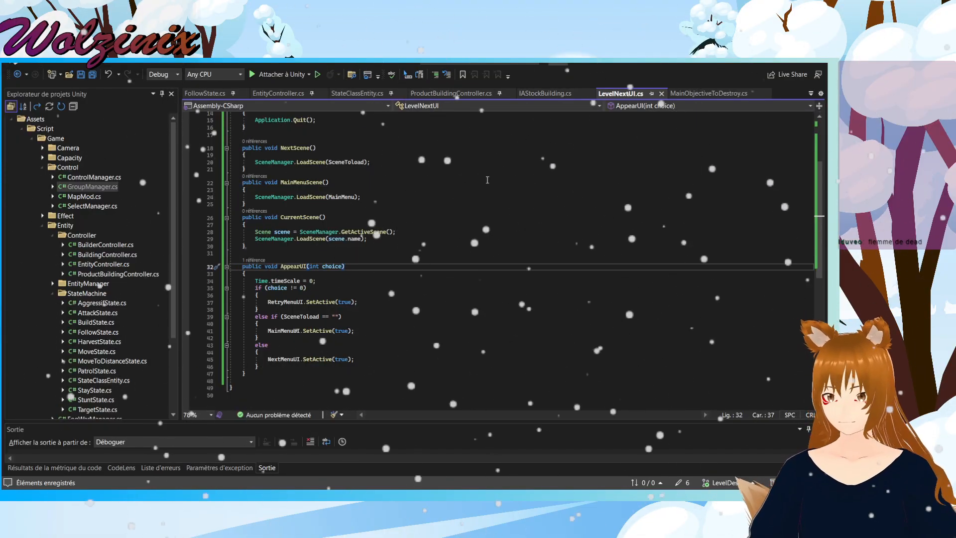
{"action": "left_click", "coordinate": [323, 282]}
{"action": "left_click_drag", "start_coordinate": [322, 282], "coordinate": [257, 281]}
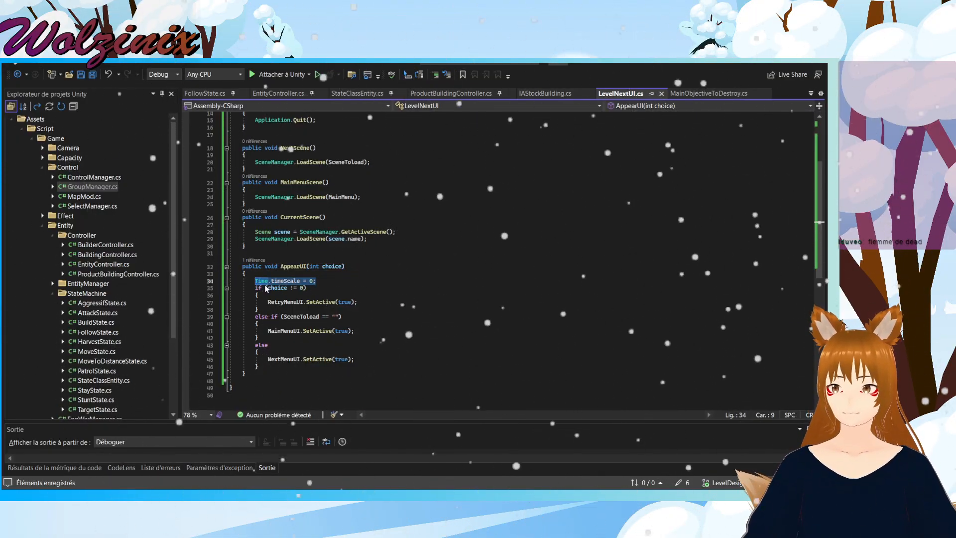
{"action": "key", "text": "ctrl+c"}
{"action": "left_click", "coordinate": [270, 368]}
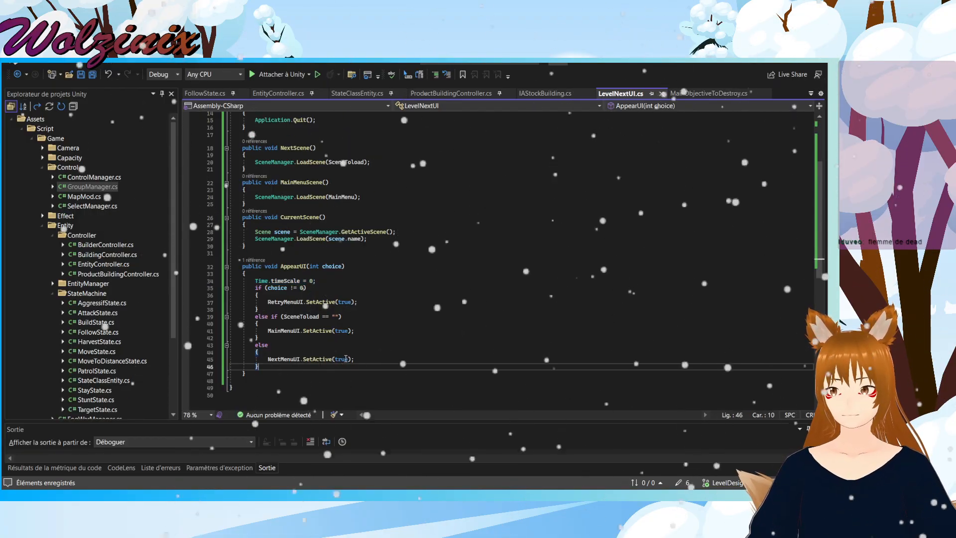
{"action": "key", "text": "Return"}
{"action": "key", "text": "ctrl+v"}
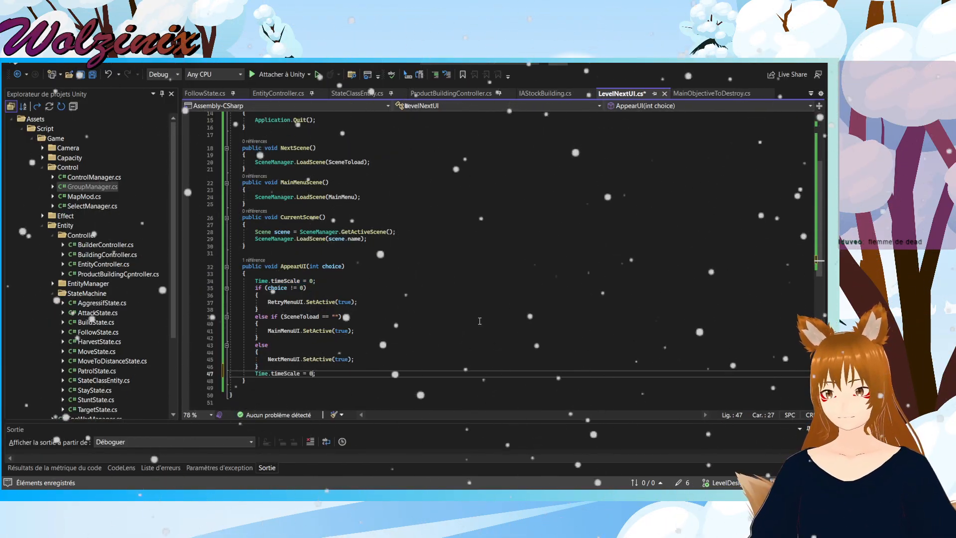
{"action": "key", "text": "BackSpace"}
{"action": "type", "text": "1"}
{"action": "key", "text": "ctrl+s"}
Step: Switch to Unity, run the Firstbattle scene, box-select the player's army and send it toward the enemy, rechecking AppearUI's timeScale line meanwhile
{"action": "key", "text": "alt+Tab"}
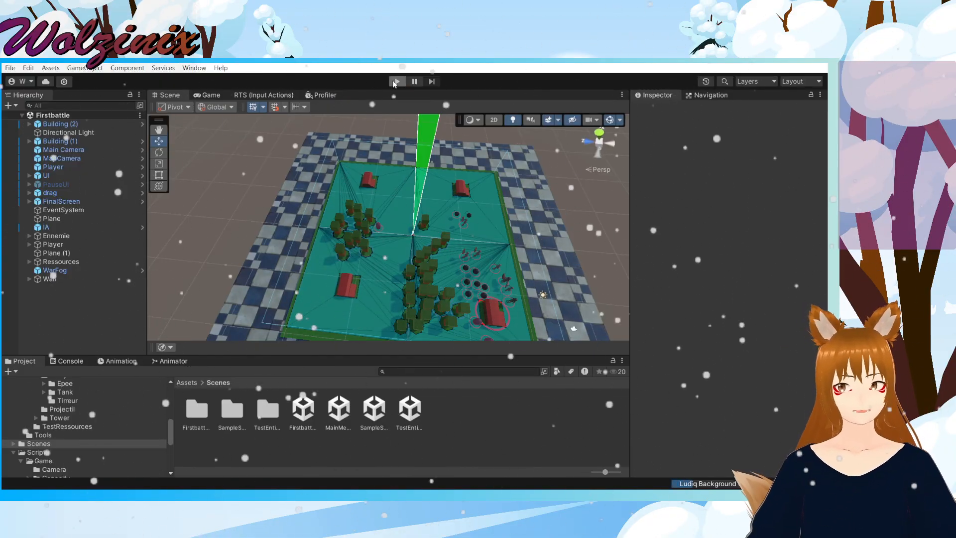
{"action": "left_click", "coordinate": [395, 81]}
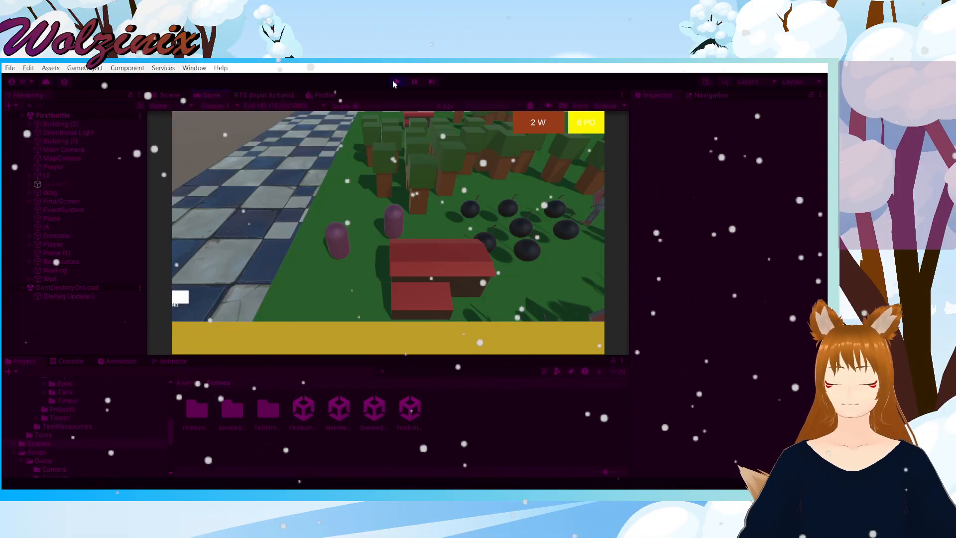
{"action": "left_click_drag", "start_coordinate": [293, 120], "coordinate": [528, 294]}
{"action": "key", "text": "w"}
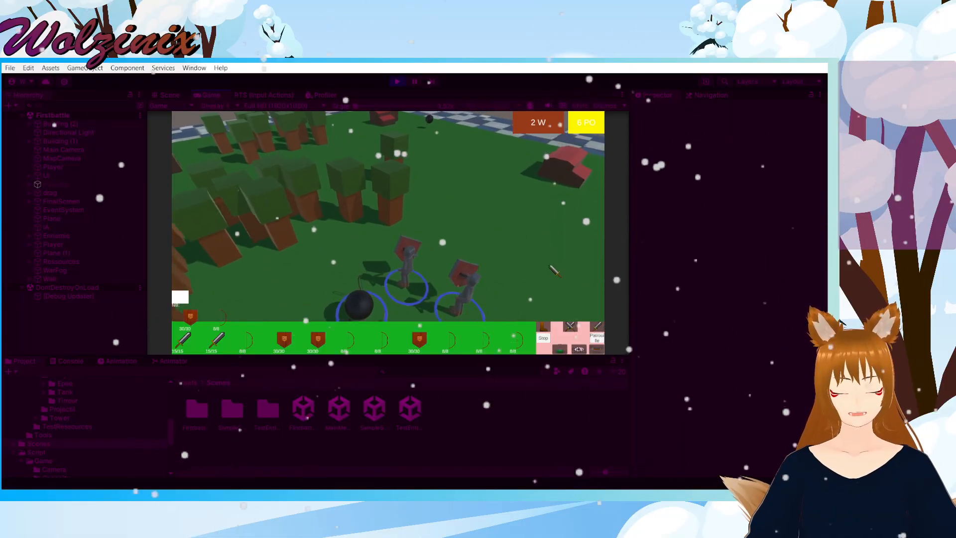
{"action": "left_click", "coordinate": [422, 151]}
{"action": "key", "text": "s"}
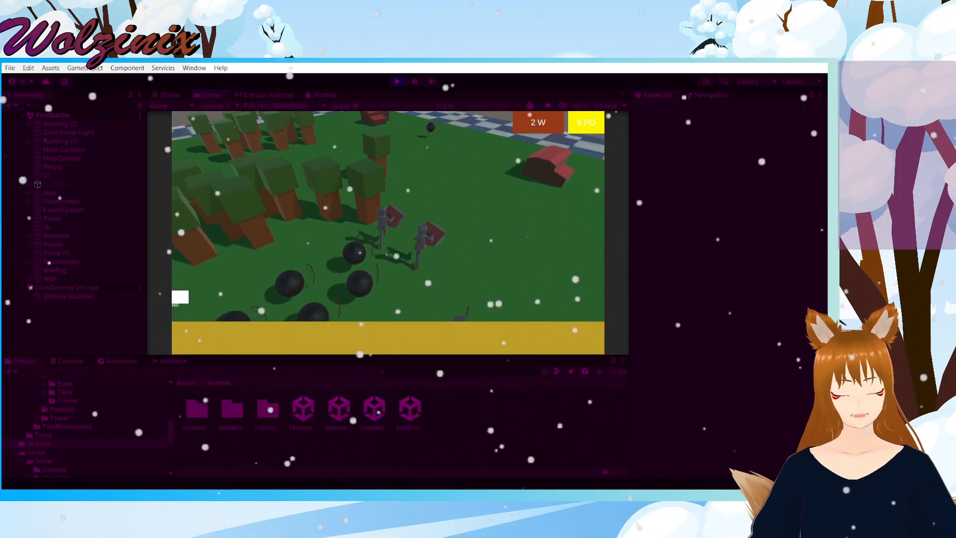
{"action": "key", "text": "alt+Tab"}
{"action": "left_click", "coordinate": [320, 282]}
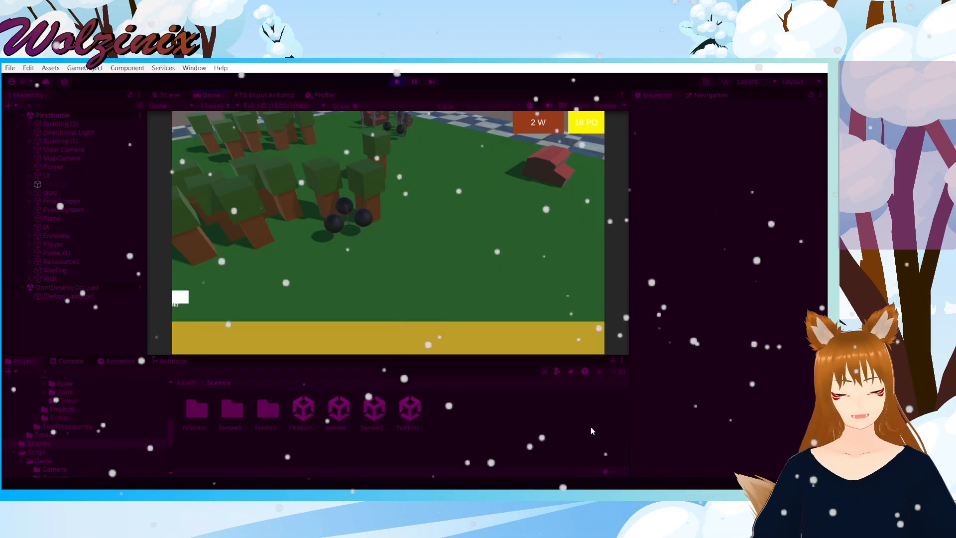
{"action": "key", "text": "z"}
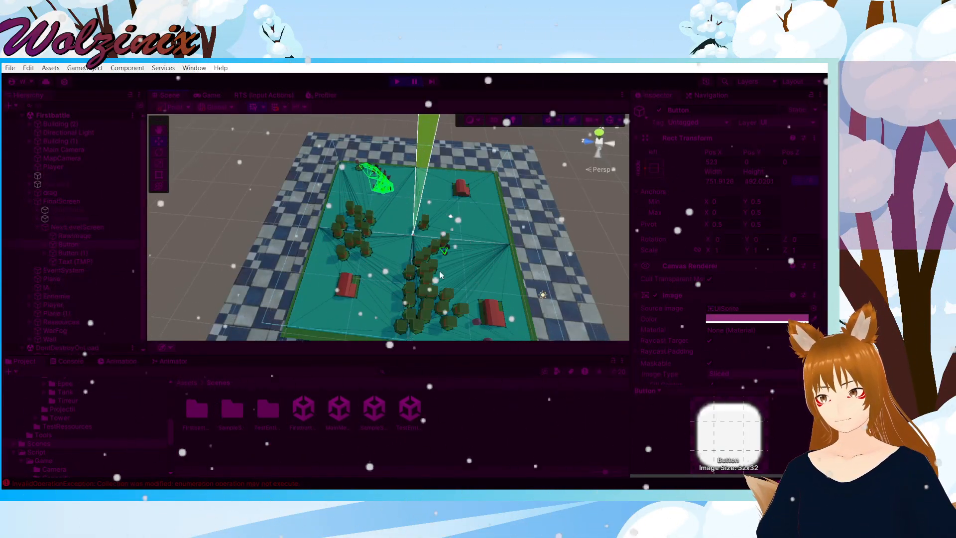
Step: Open the IAStockBuilding.cs source line of the InvalidOperationException from the console and return to Unity
{"action": "left_click", "coordinate": [303, 483]}
{"action": "double_click", "coordinate": [276, 387]}
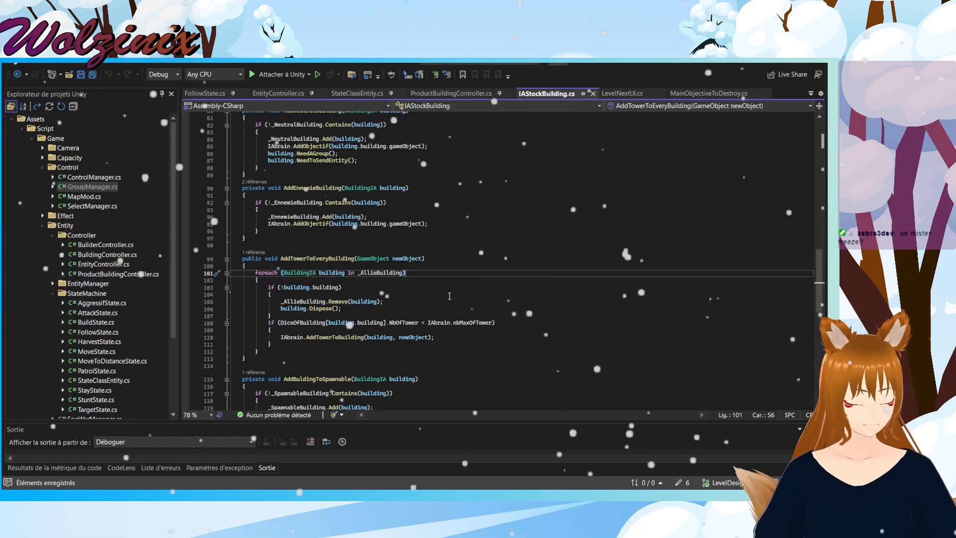
{"action": "key", "text": "alt+Tab"}
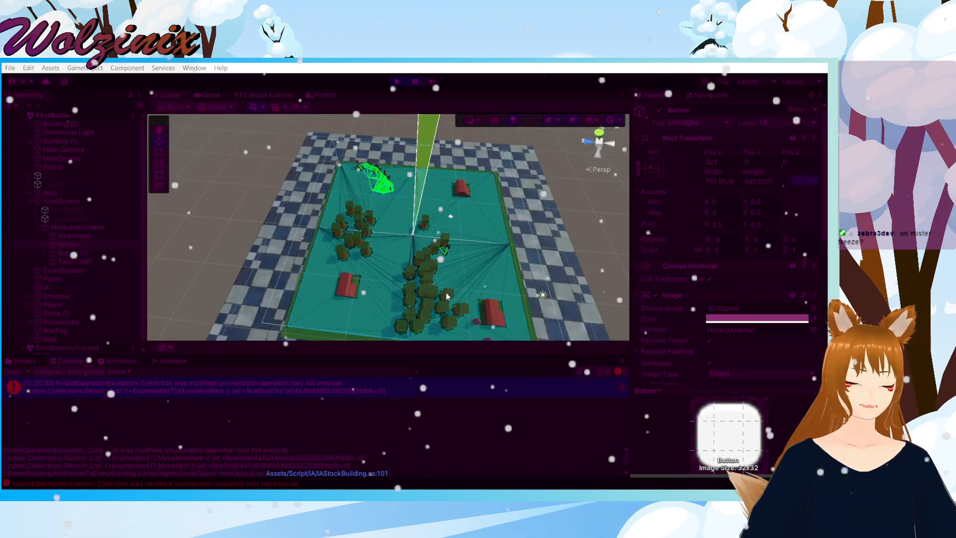
Step: Resume the paused game, choose Next Level on the end screen and stop Play mode in the loaded level
{"action": "left_click", "coordinate": [414, 83]}
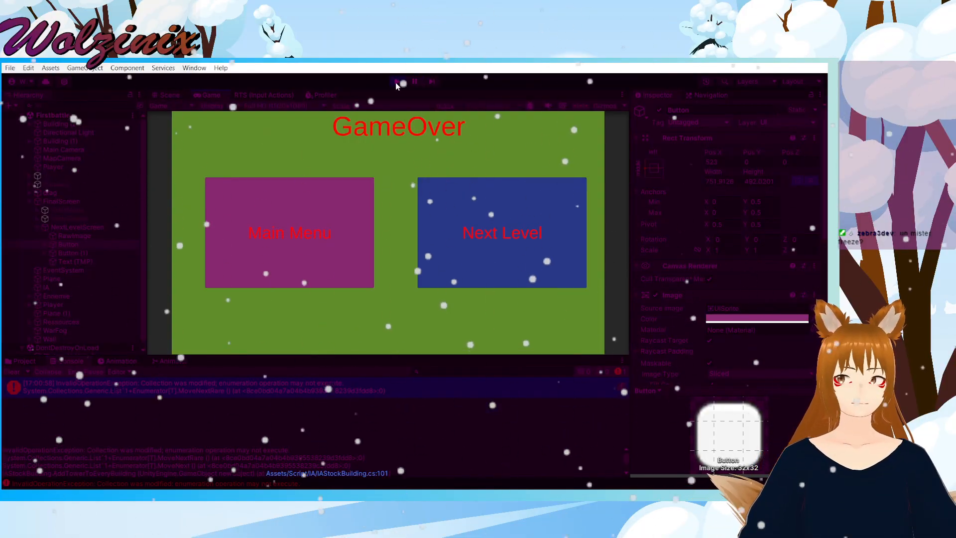
{"action": "left_click", "coordinate": [491, 239]}
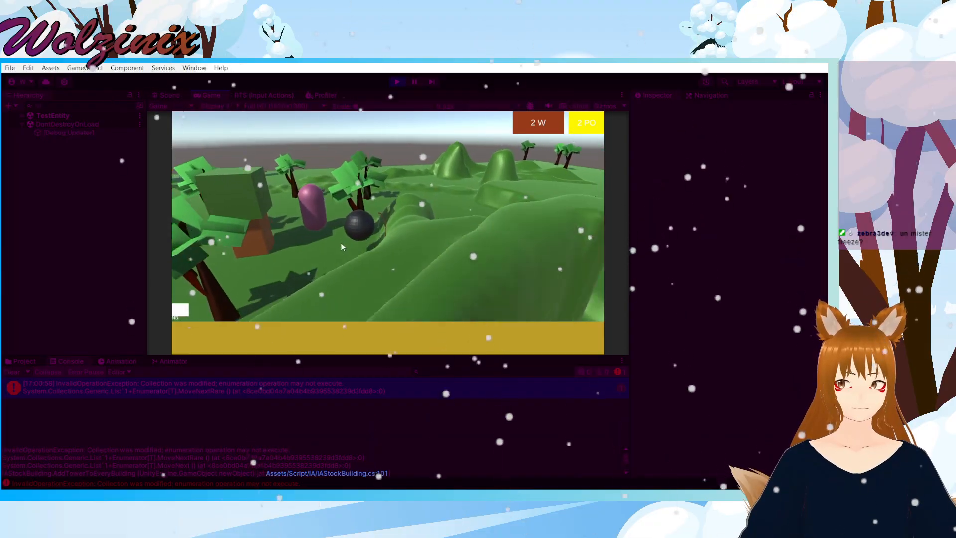
{"action": "left_click", "coordinate": [396, 81]}
Step: Cut Time.timeScale = 1; from the end of AppearUI in LevelNextUI.cs and place it after the LoadScene call in CurrentScene
{"action": "double_click", "coordinate": [368, 387]}
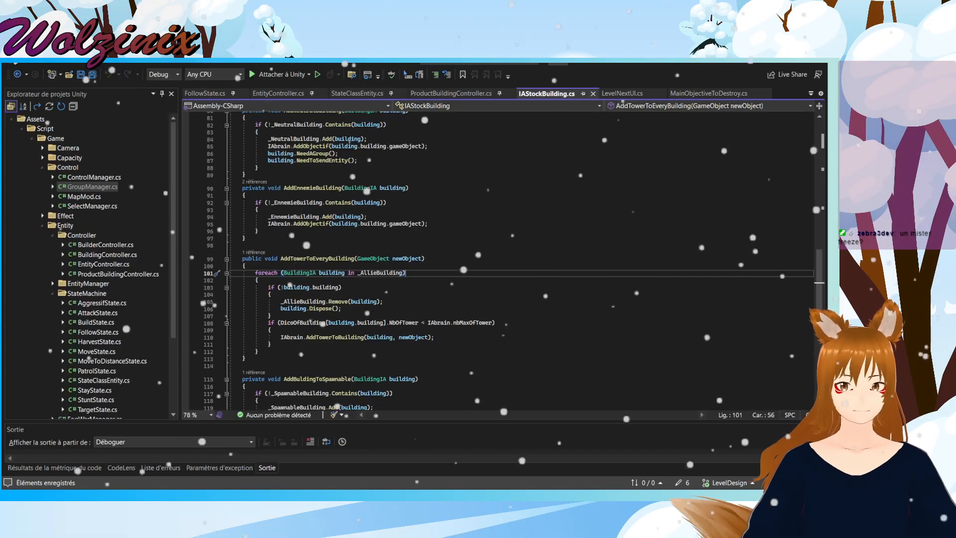
{"action": "left_click", "coordinate": [622, 93]}
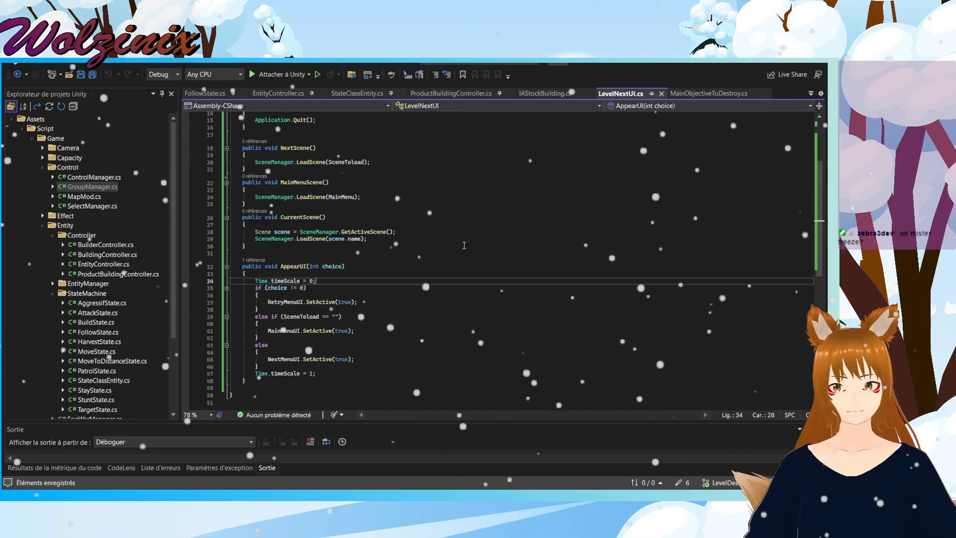
{"action": "scroll", "coordinate": [399, 224], "scroll_direction": "down", "scroll_amount": 4}
{"action": "left_click_drag", "start_coordinate": [315, 288], "coordinate": [253, 287]}
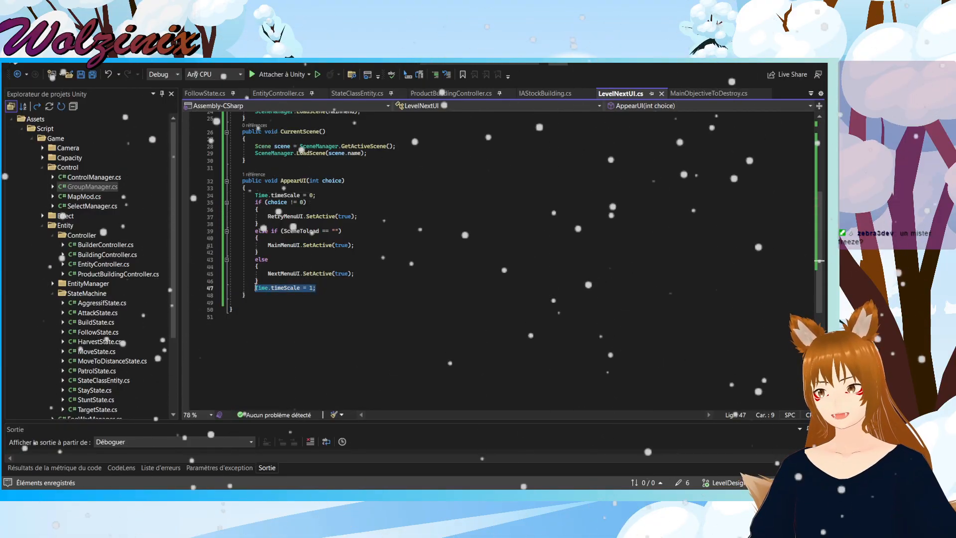
{"action": "key", "text": "BackSpace"}
{"action": "scroll", "coordinate": [367, 287], "scroll_direction": "up", "scroll_amount": 4}
{"action": "left_click", "coordinate": [389, 262]}
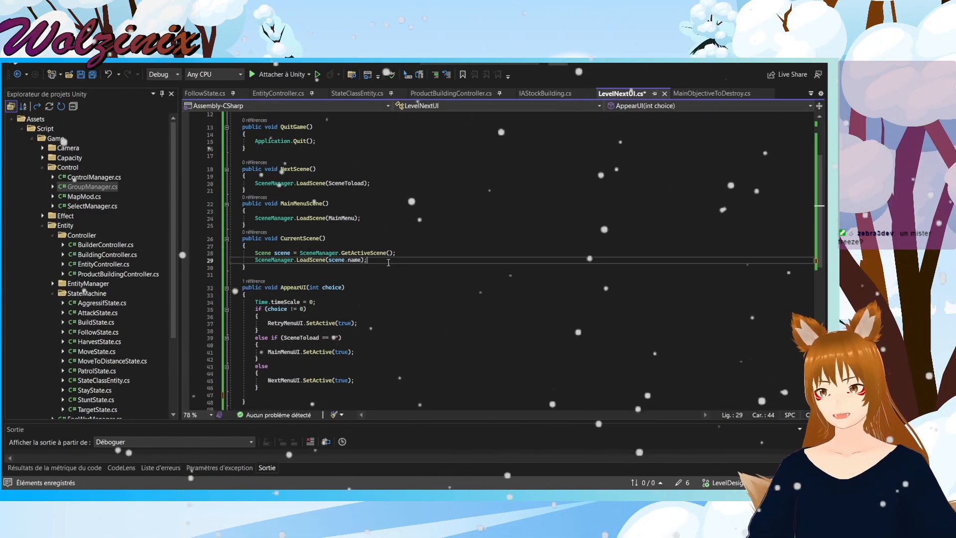
{"action": "key", "text": "Return"}
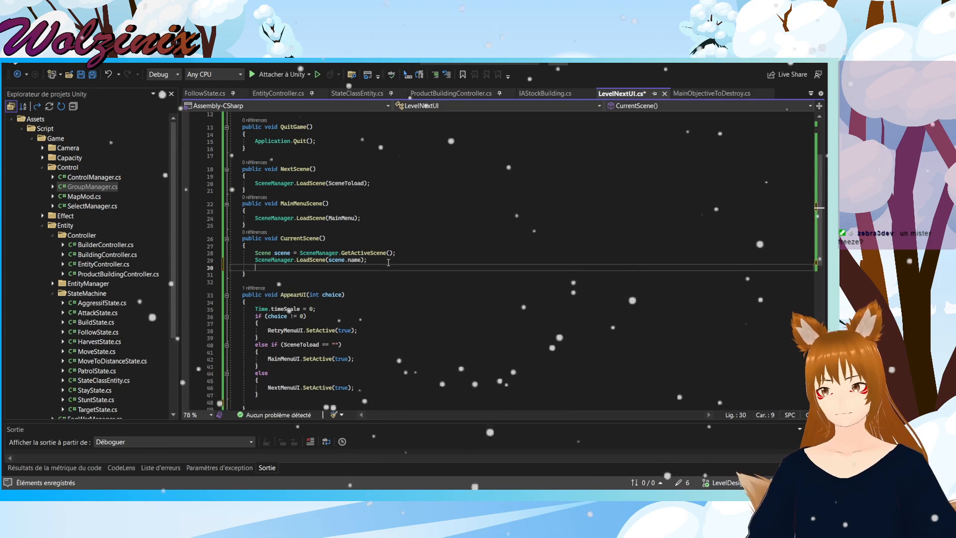
Step: Add Time.timeScale = 1; after the LoadScene calls in MainMenuScene and NextScene, and save the script
{"action": "left_click", "coordinate": [377, 219]}
{"action": "key", "text": "Return"}
{"action": "key", "text": "ctrl+v"}
{"action": "left_click", "coordinate": [407, 183]}
{"action": "key", "text": "Return"}
{"action": "key", "text": "ctrl+v"}
{"action": "key", "text": "ctrl+s"}
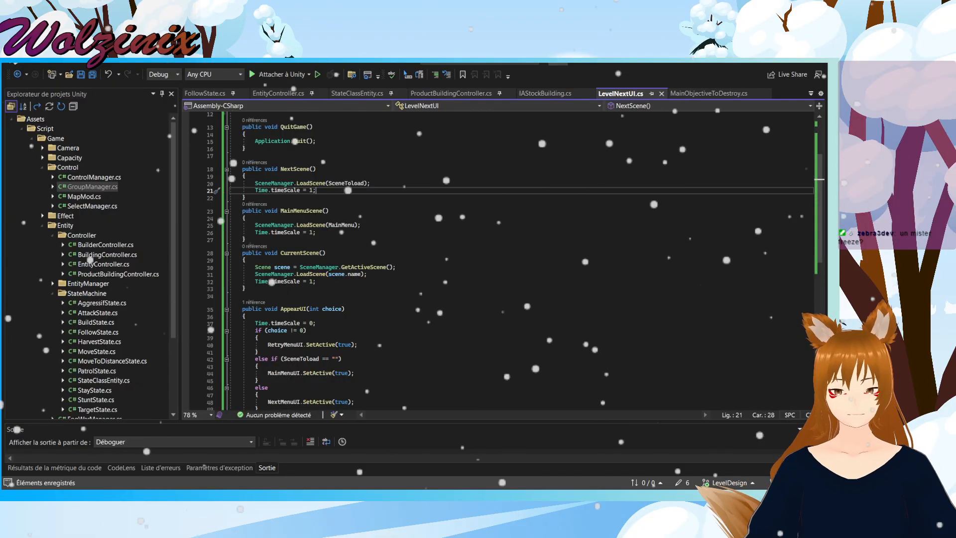
Step: Rerun Firstbattle in Unity with the updated script and send the box-selected army toward the enemy building
{"action": "mouse_move", "coordinate": [629, 489]}
{"action": "left_click", "coordinate": [629, 448]}
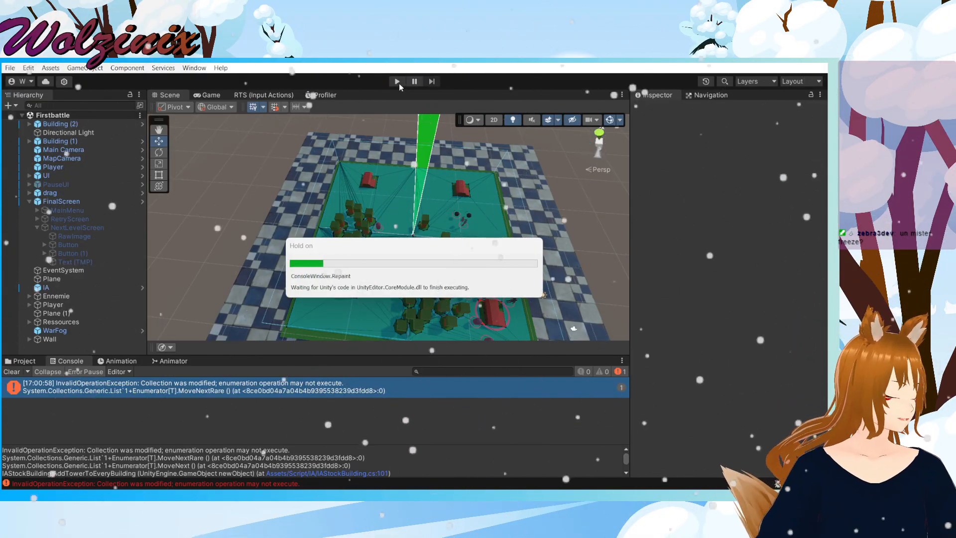
{"action": "left_click", "coordinate": [397, 81]}
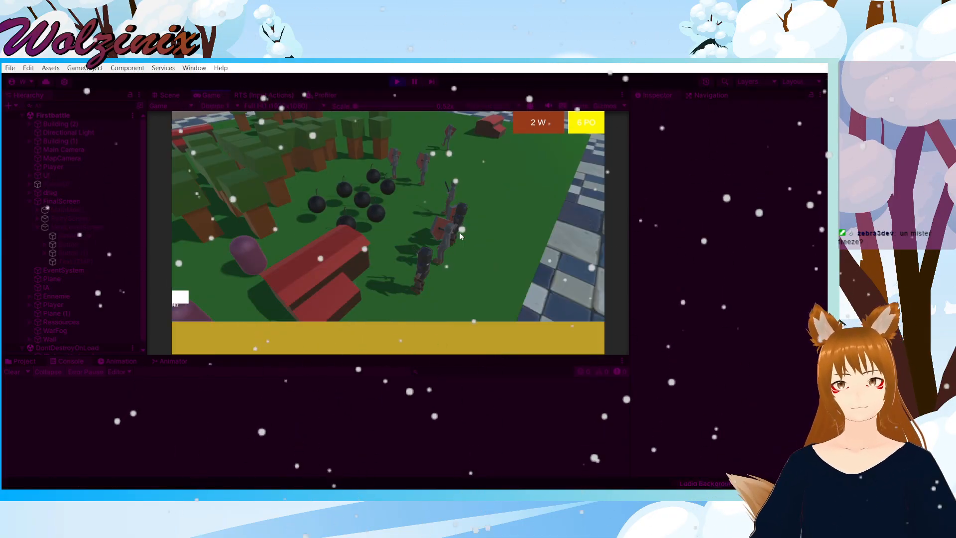
{"action": "key", "text": "q"}
{"action": "left_click_drag", "start_coordinate": [298, 124], "coordinate": [497, 298]}
{"action": "key", "text": "z"}
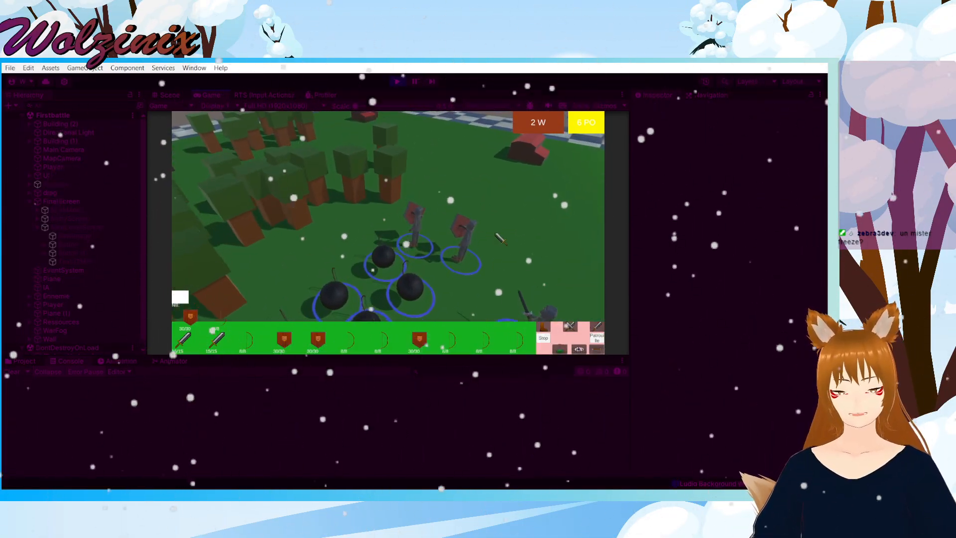
{"action": "left_click", "coordinate": [432, 142]}
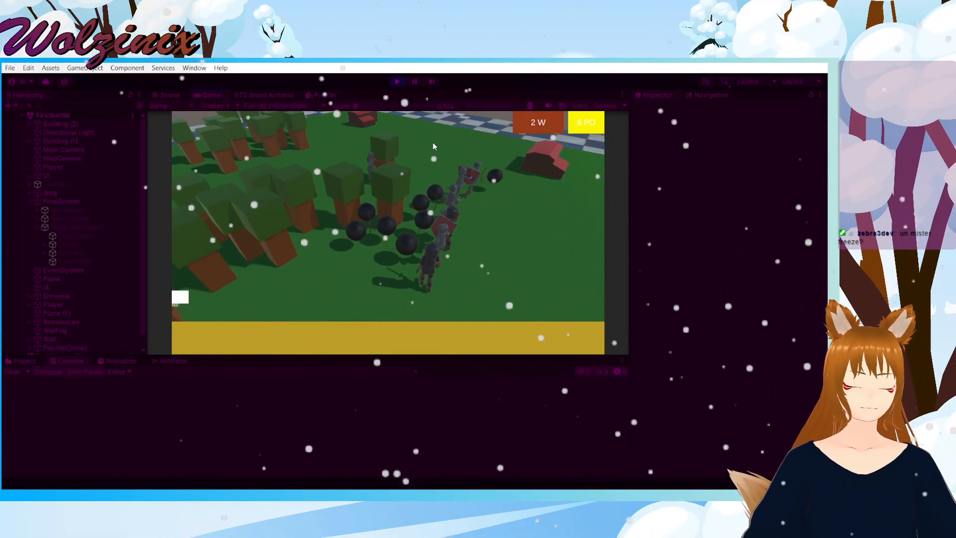
Step: Follow the army across the Firstbattle map and box-select the units advancing toward the enemy building
{"action": "key", "text": "z"}
{"action": "key", "text": "d"}
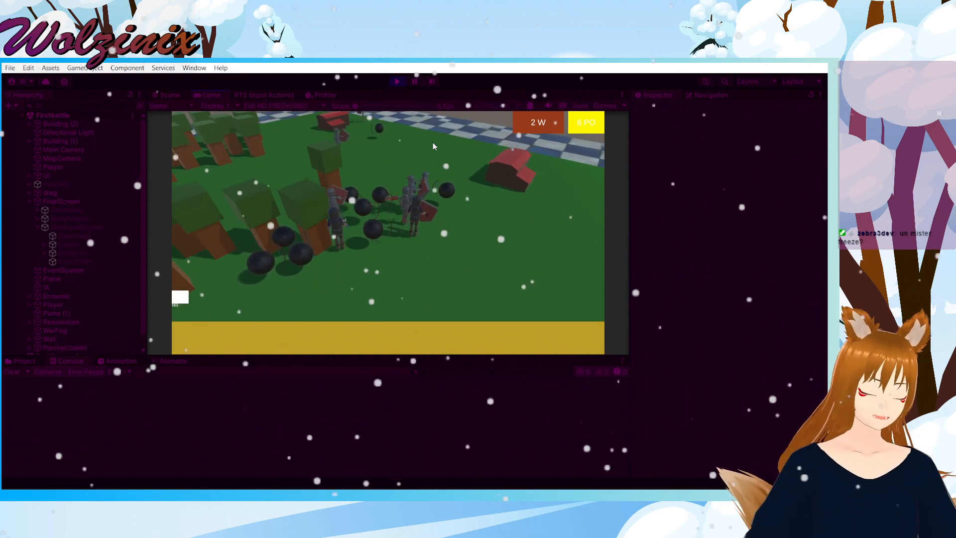
{"action": "key", "text": "z"}
{"action": "key", "text": "z"}
{"action": "key", "text": "s"}
{"action": "key", "text": "q"}
{"action": "key", "text": "d"}
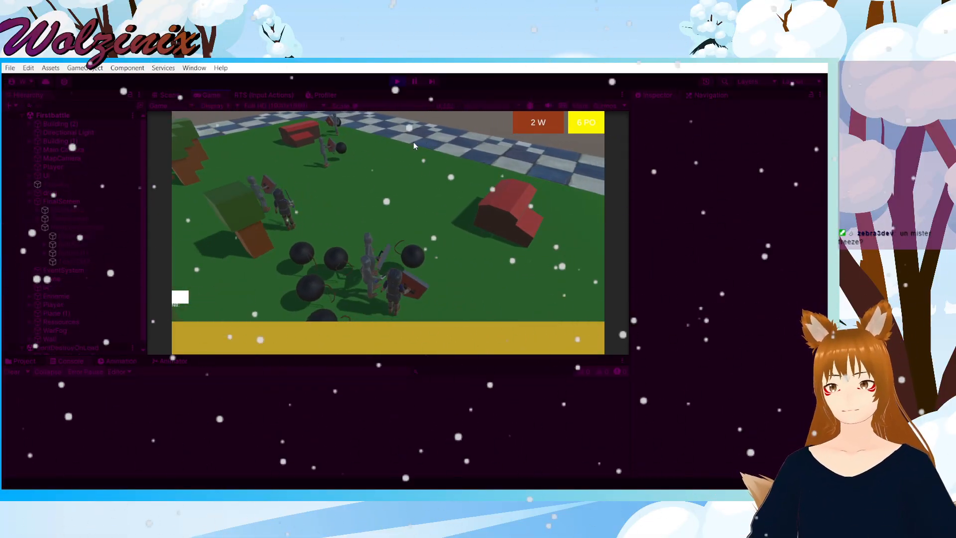
{"action": "key", "text": "s"}
{"action": "key", "text": "z"}
{"action": "key", "text": "q"}
{"action": "key", "text": "d"}
{"action": "left_click_drag", "start_coordinate": [298, 170], "coordinate": [558, 307]}
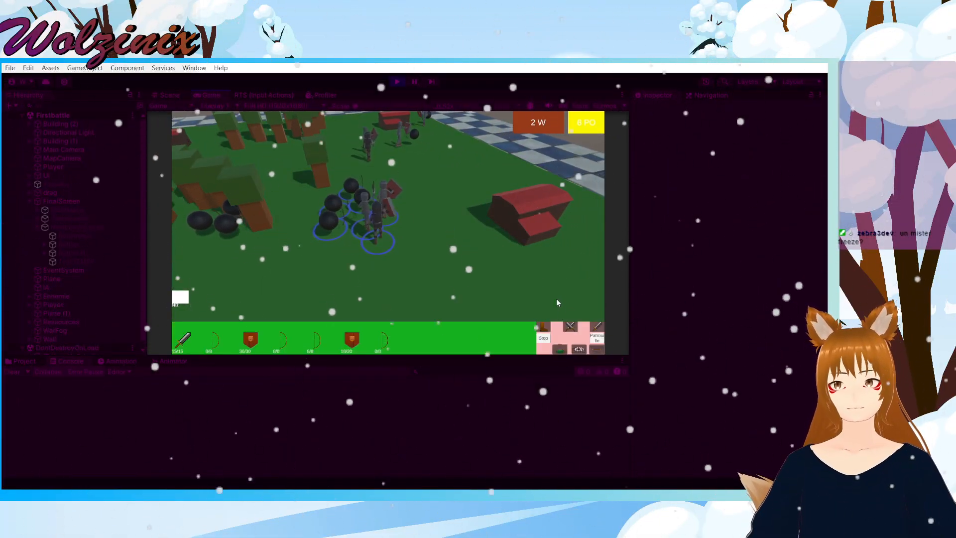
{"action": "key", "text": "z"}
{"action": "left_click_drag", "start_coordinate": [264, 141], "coordinate": [550, 353]}
{"action": "left_click_drag", "start_coordinate": [309, 154], "coordinate": [536, 288]}
Step: Bring the selected army to the red enemy building to end the battle, and choose Next Level on the end screen
{"action": "key", "text": "z"}
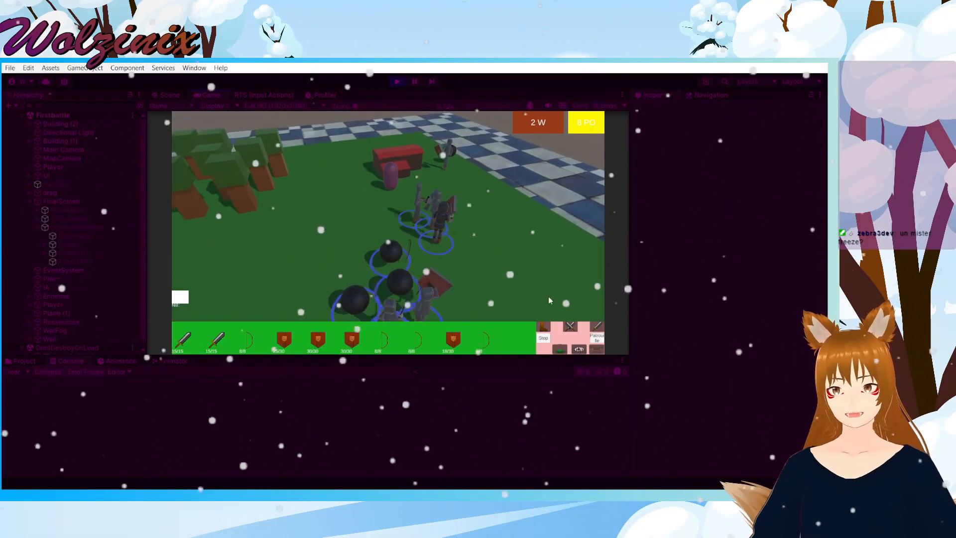
{"action": "key", "text": "z"}
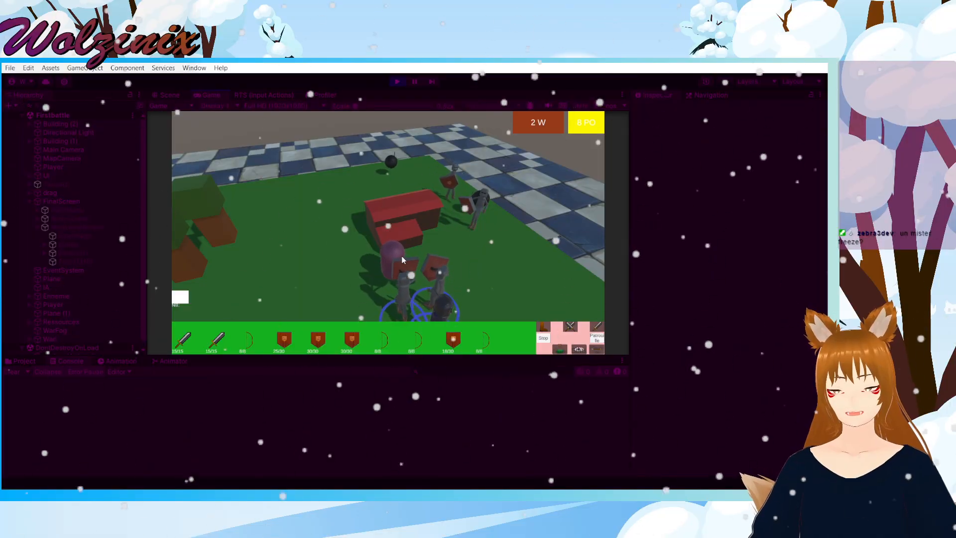
{"action": "left_click", "coordinate": [403, 255]}
{"action": "left_click", "coordinate": [404, 214]}
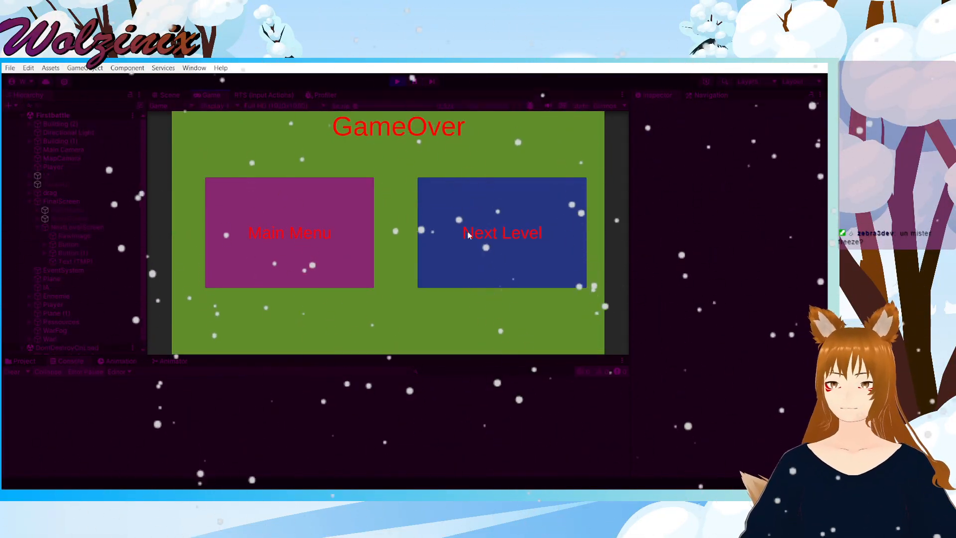
{"action": "left_click", "coordinate": [454, 236]}
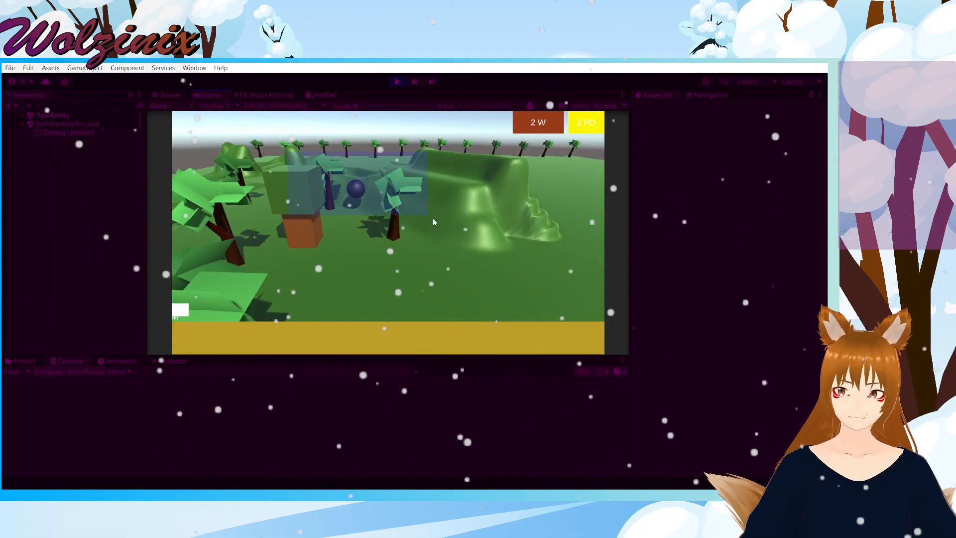
Step: Box-select the units in TestEntity, order them across the grass, and select the Builder alone
{"action": "left_click_drag", "start_coordinate": [413, 206], "coordinate": [415, 211]}
{"action": "key", "text": "s"}
{"action": "right_click", "coordinate": [384, 282]}
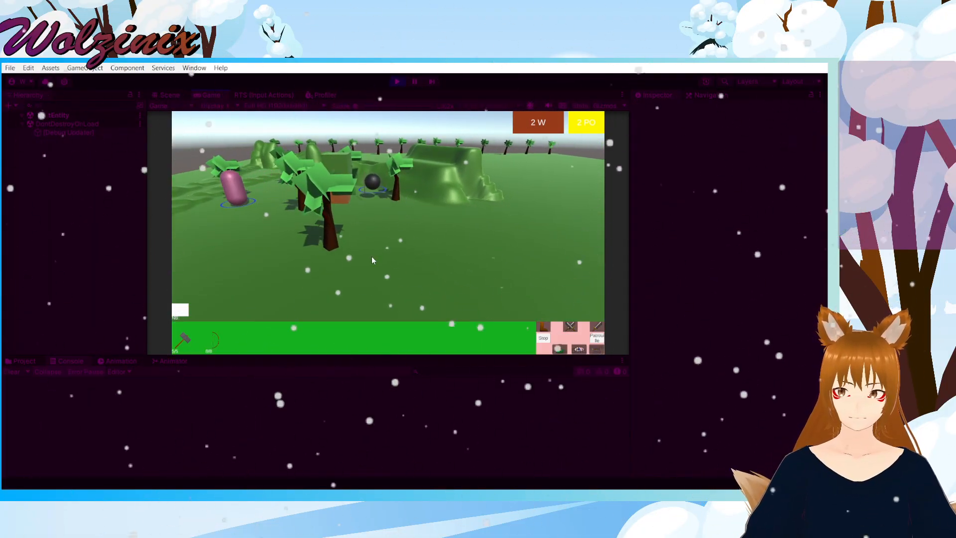
{"action": "left_click", "coordinate": [206, 198]}
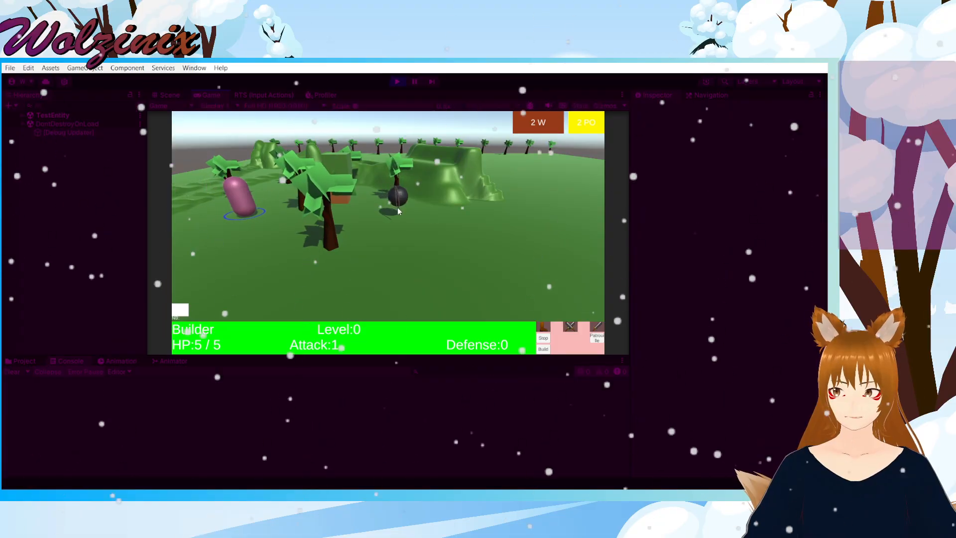
{"action": "left_click", "coordinate": [489, 238]}
Step: Box-select the pink Builder capsule and open its building choices
{"action": "key", "text": "w"}
{"action": "key", "text": "d"}
{"action": "left_click_drag", "start_coordinate": [217, 207], "coordinate": [363, 290]}
{"action": "key", "text": "d"}
{"action": "key", "text": "w"}
{"action": "left_click", "coordinate": [543, 349]}
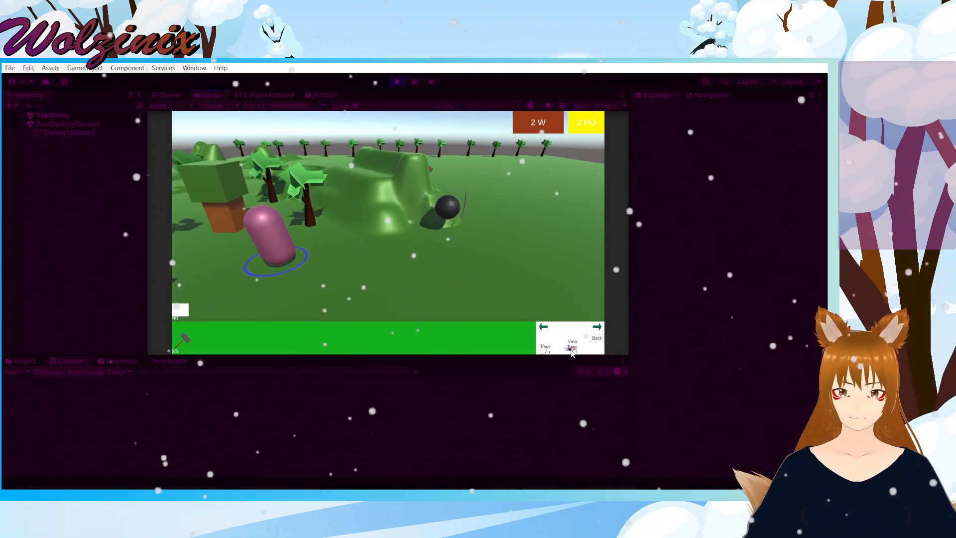
{"action": "left_click", "coordinate": [435, 239]}
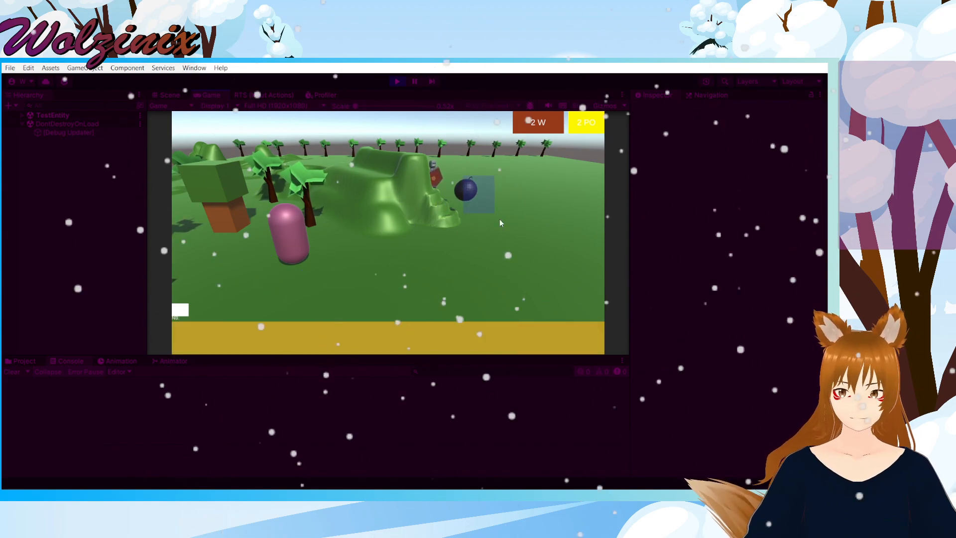
Step: Reselect the Builder, reopen its building choices, and select the Tirreur beside the shield-bearing knight
{"action": "left_click_drag", "start_coordinate": [485, 202], "coordinate": [488, 208]}
{"action": "left_click", "coordinate": [288, 234]}
{"action": "left_click", "coordinate": [541, 347]}
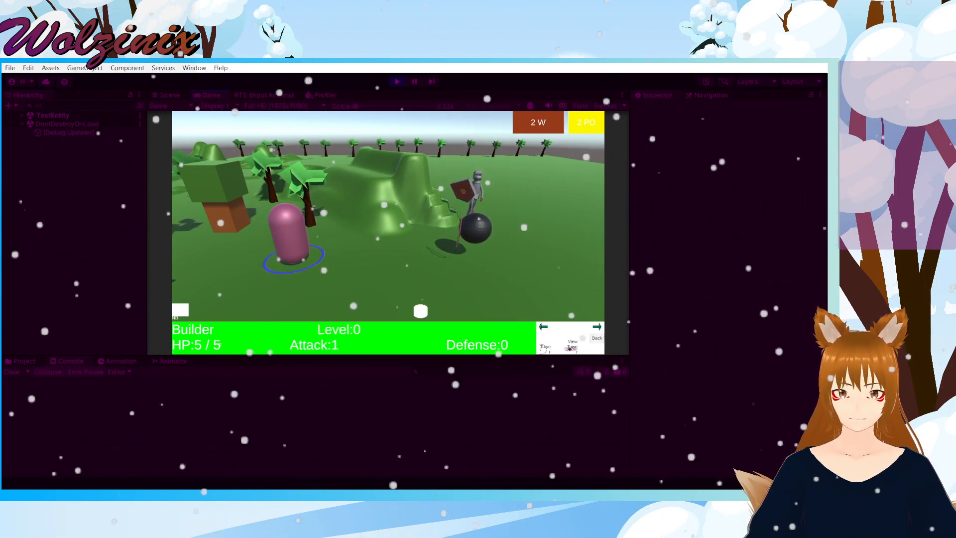
{"action": "left_click", "coordinate": [476, 231]}
{"action": "key", "text": "s"}
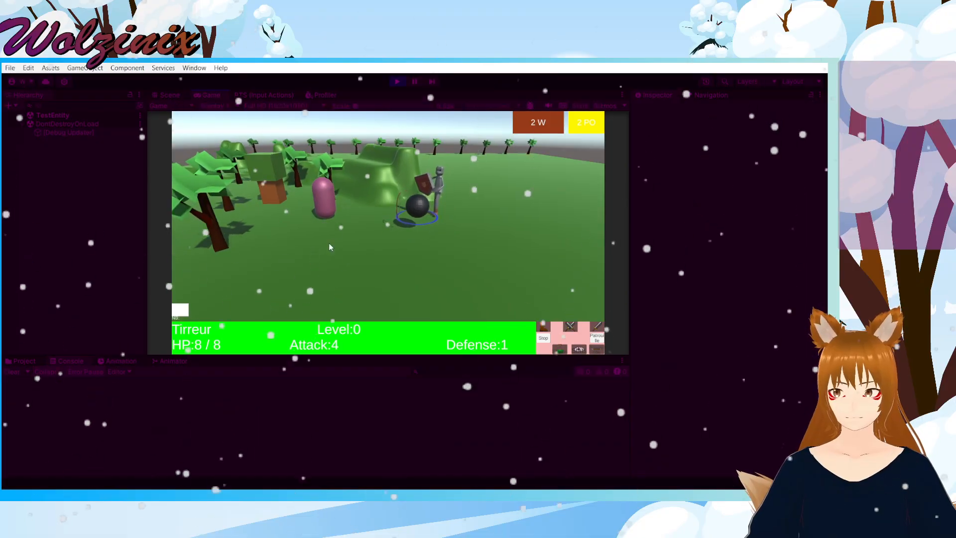
Step: Return the Builder from its building choices to its command list and order it to attack the shield-bearing knight
{"action": "left_click", "coordinate": [325, 201]}
{"action": "left_click", "coordinate": [542, 347]}
{"action": "key", "text": "w"}
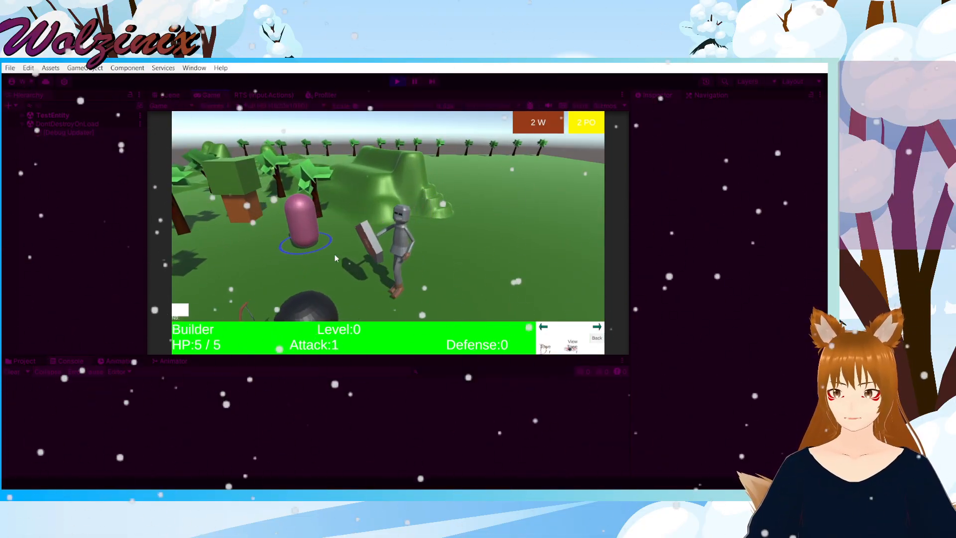
{"action": "left_click", "coordinate": [596, 337]}
{"action": "left_click", "coordinate": [595, 327]}
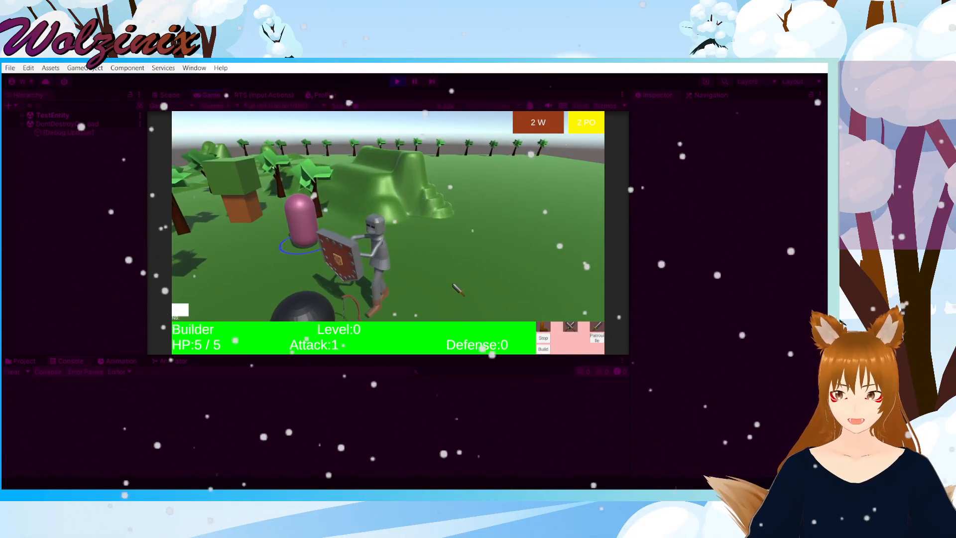
{"action": "left_click", "coordinate": [378, 270]}
Step: Select the Tirreur and test its movement with several destinations and the Move command as the knight chases it
{"action": "key", "text": "s"}
{"action": "left_click", "coordinate": [343, 232]}
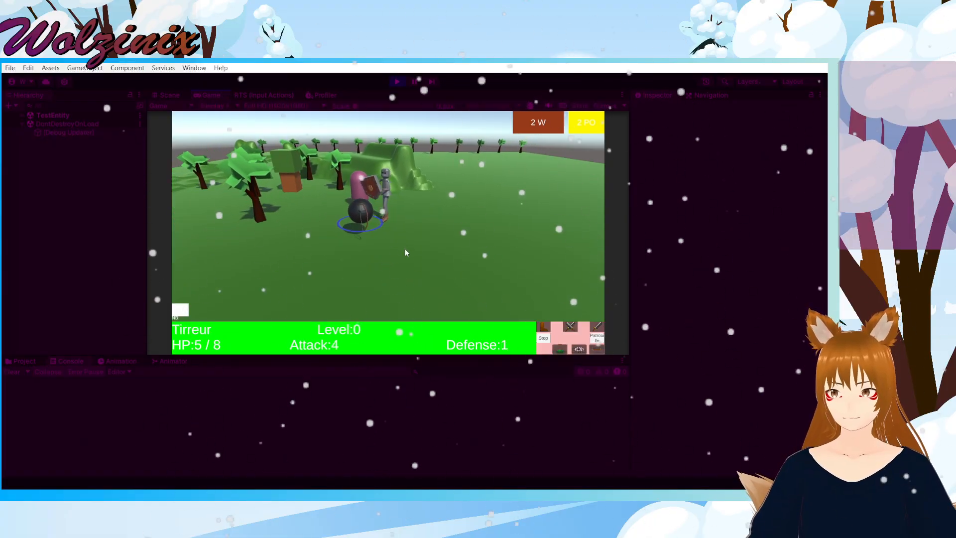
{"action": "right_click", "coordinate": [262, 246]}
{"action": "right_click", "coordinate": [295, 200]}
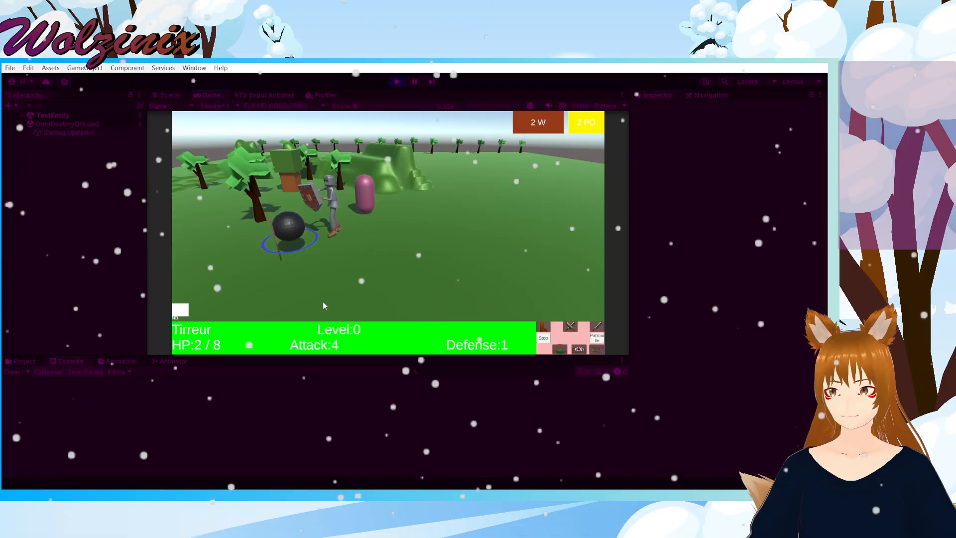
{"action": "right_click", "coordinate": [392, 286]}
{"action": "right_click", "coordinate": [500, 273]}
{"action": "left_click", "coordinate": [544, 327]}
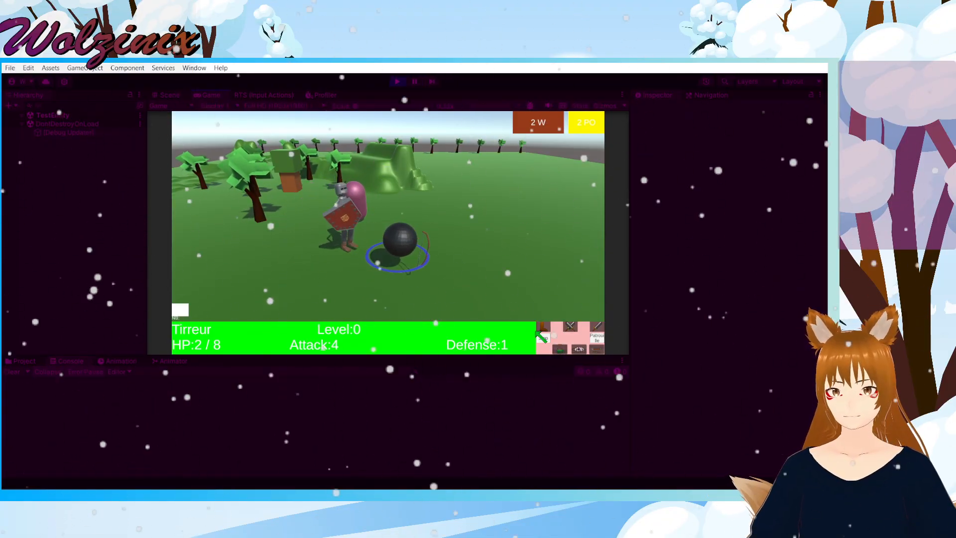
{"action": "left_click", "coordinate": [535, 222]}
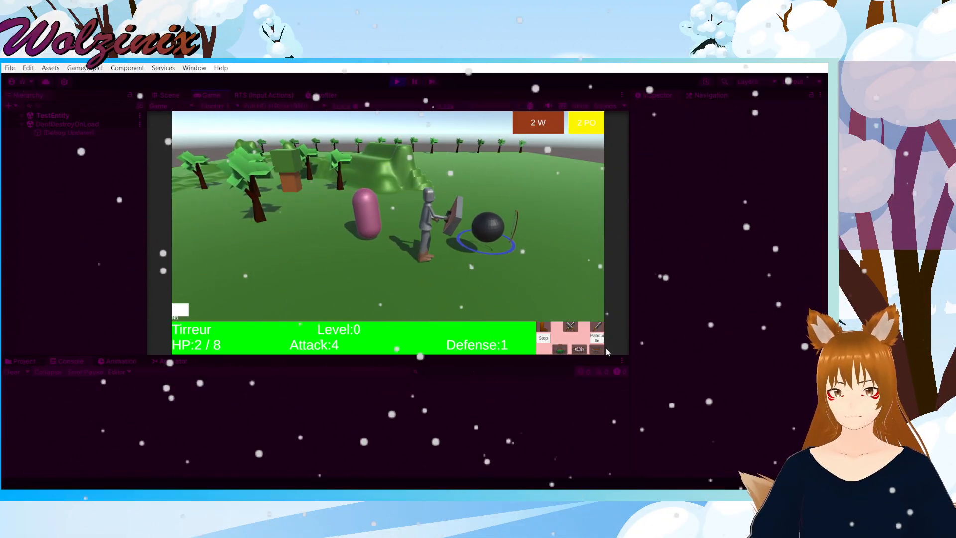
Step: Follow the fleeing Tirreur with the camera and box-select it
{"action": "left_click", "coordinate": [470, 231]}
{"action": "key", "text": "z"}
{"action": "key", "text": "d"}
{"action": "left_click_drag", "start_coordinate": [423, 183], "coordinate": [487, 254]}
{"action": "key", "text": "z"}
{"action": "key", "text": "d"}
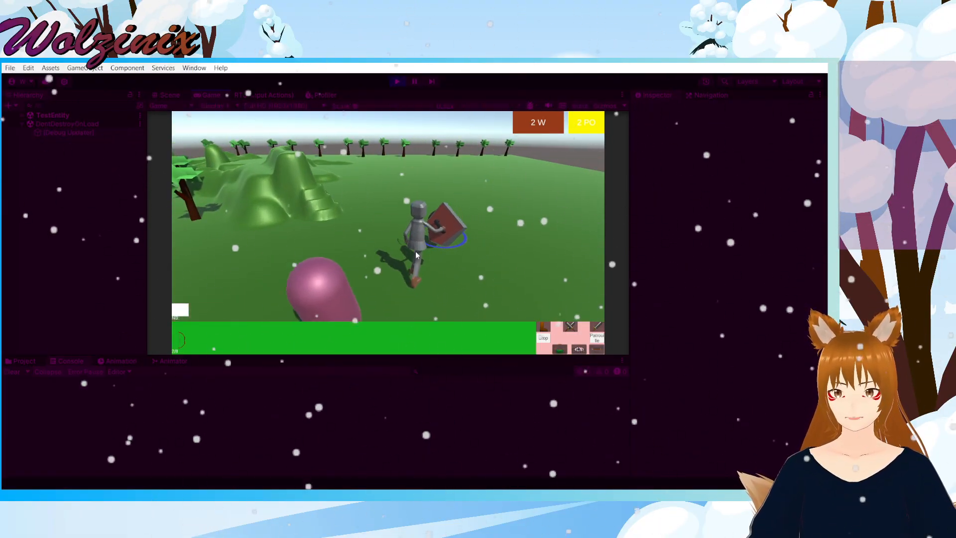
Step: Send the Tirreur farther across the open grass and reselect it near the knight
{"action": "right_click", "coordinate": [496, 175]}
{"action": "left_click", "coordinate": [442, 222]}
{"action": "left_click_drag", "start_coordinate": [437, 163], "coordinate": [540, 255]}
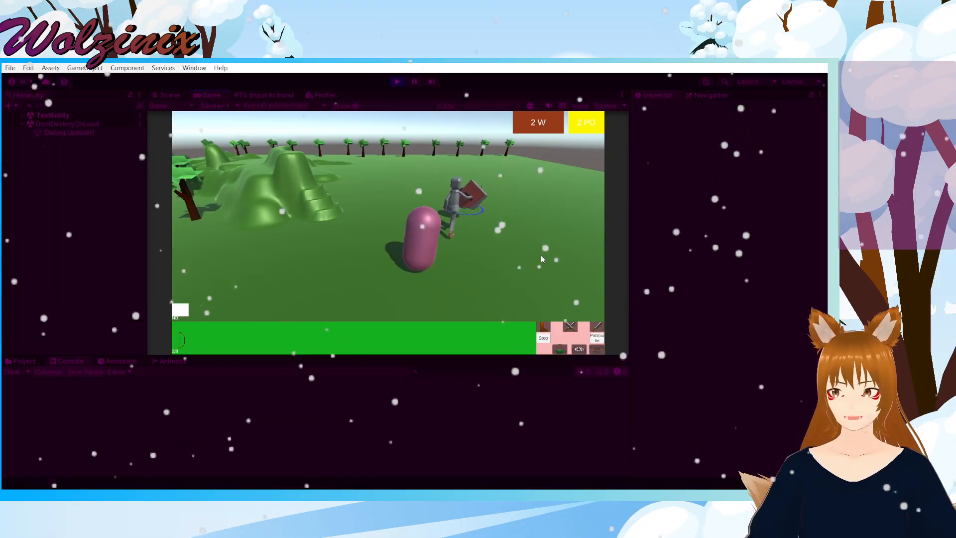
{"action": "key", "text": "z"}
{"action": "key", "text": "d"}
{"action": "left_click_drag", "start_coordinate": [359, 174], "coordinate": [519, 330]}
{"action": "left_click", "coordinate": [442, 222]}
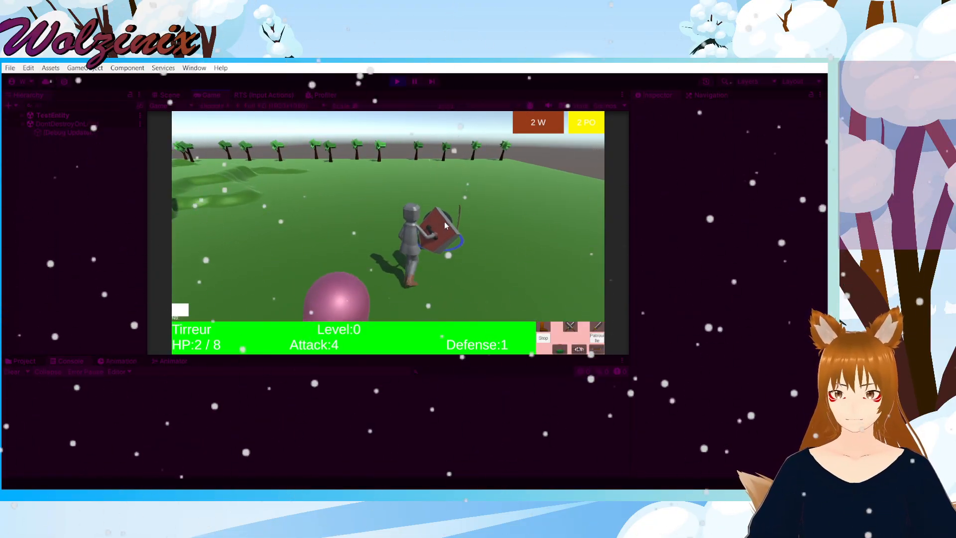
Step: Give the Tirreur a Move order to the open grass beyond the knight and Builder
{"action": "key", "text": "z"}
{"action": "key", "text": "d"}
{"action": "left_click", "coordinate": [543, 327]}
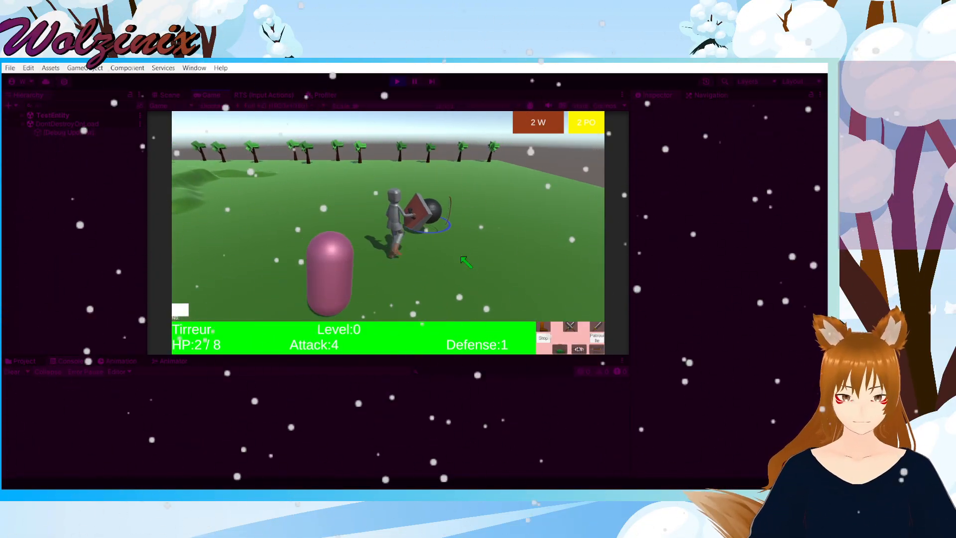
{"action": "left_click", "coordinate": [527, 234]}
{"action": "key", "text": "s"}
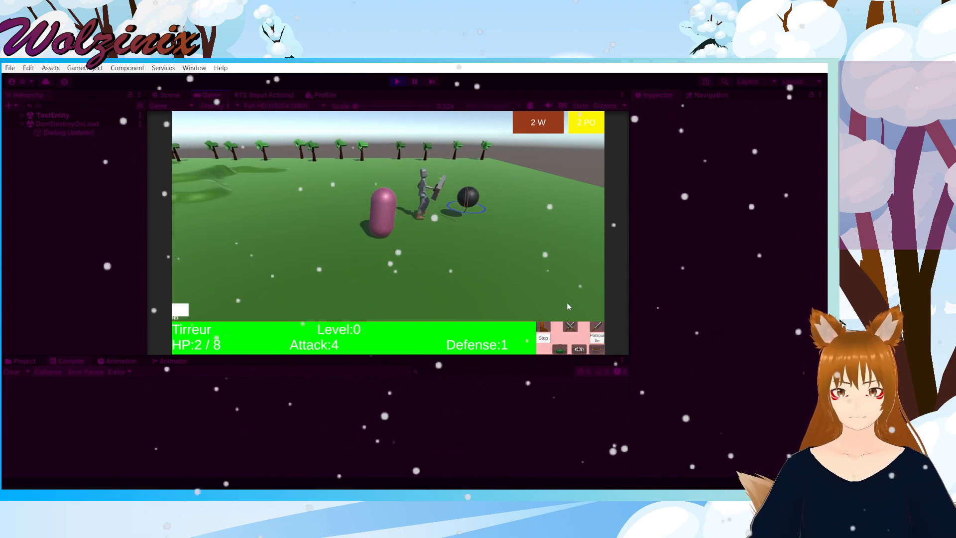
{"action": "key", "text": "s"}
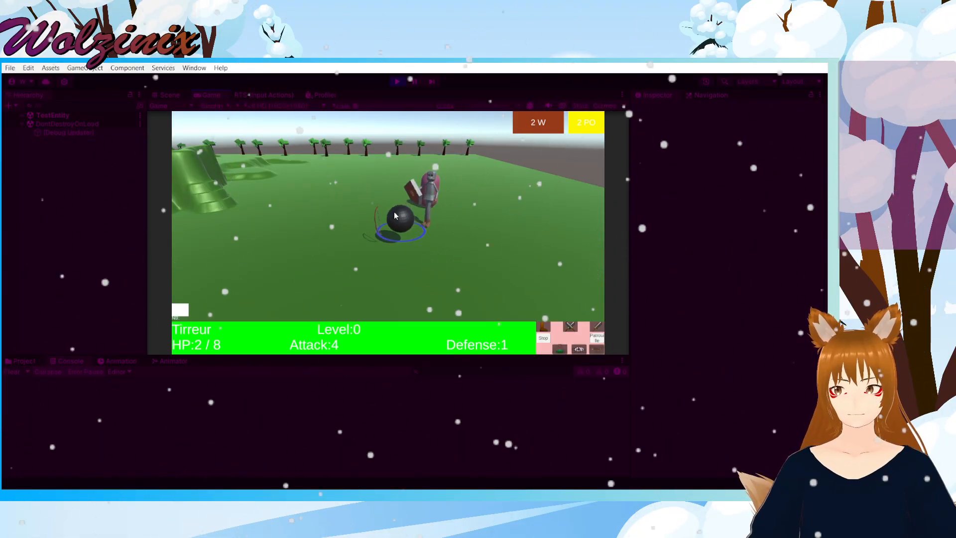
Step: Follow the Tirreur back toward the trees and show its unit details
{"action": "key", "text": "q"}
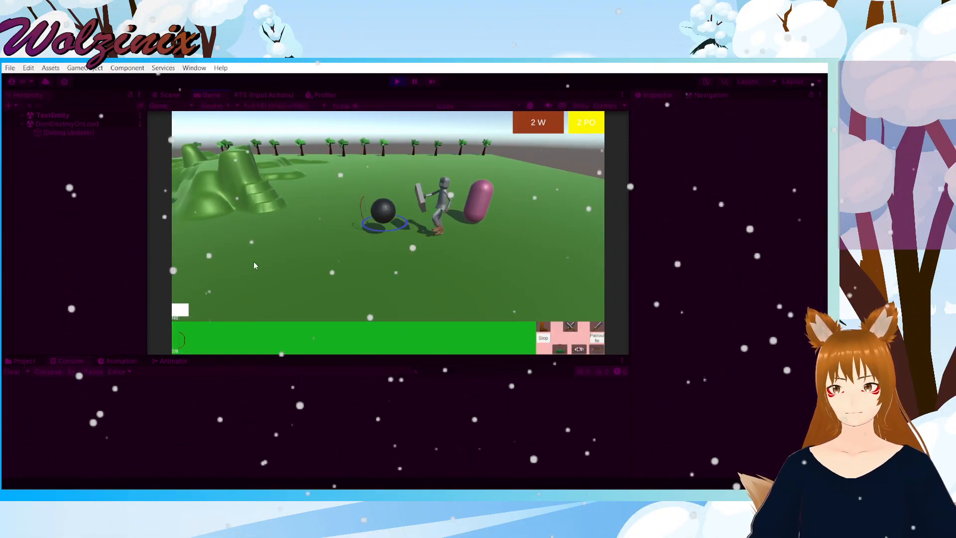
{"action": "key", "text": "q"}
{"action": "key", "text": "q"}
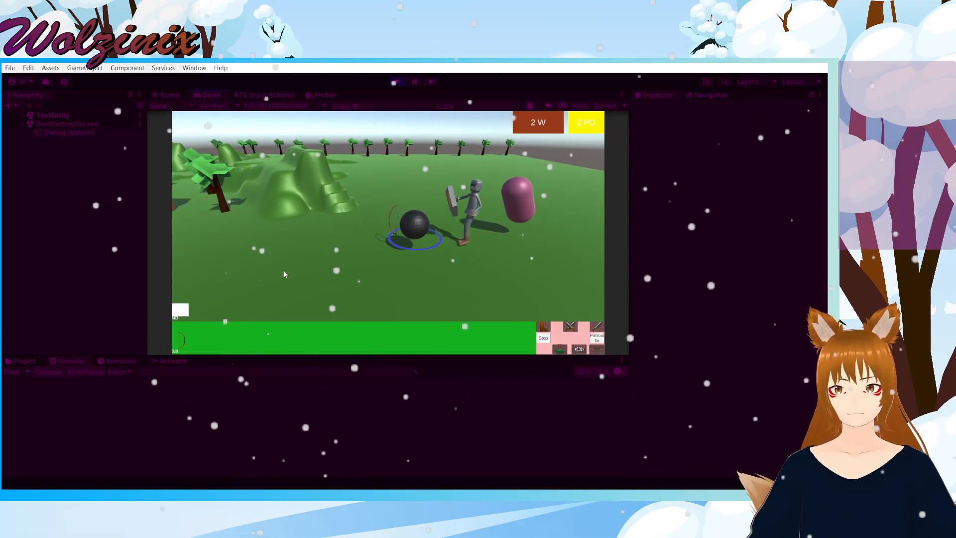
{"action": "key", "text": "q"}
{"action": "key", "text": "s"}
{"action": "left_click", "coordinate": [469, 289]}
{"action": "left_click", "coordinate": [414, 216]}
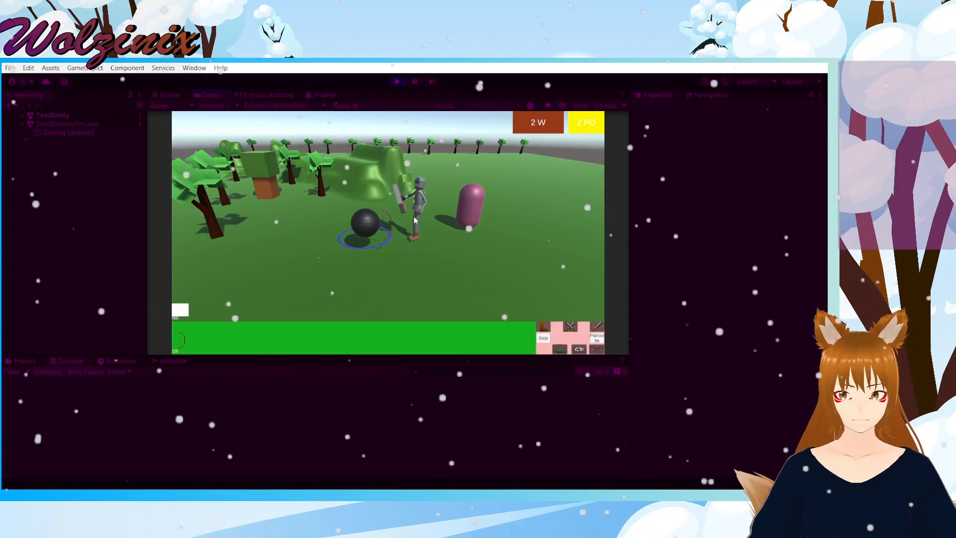
{"action": "left_click", "coordinate": [179, 340]}
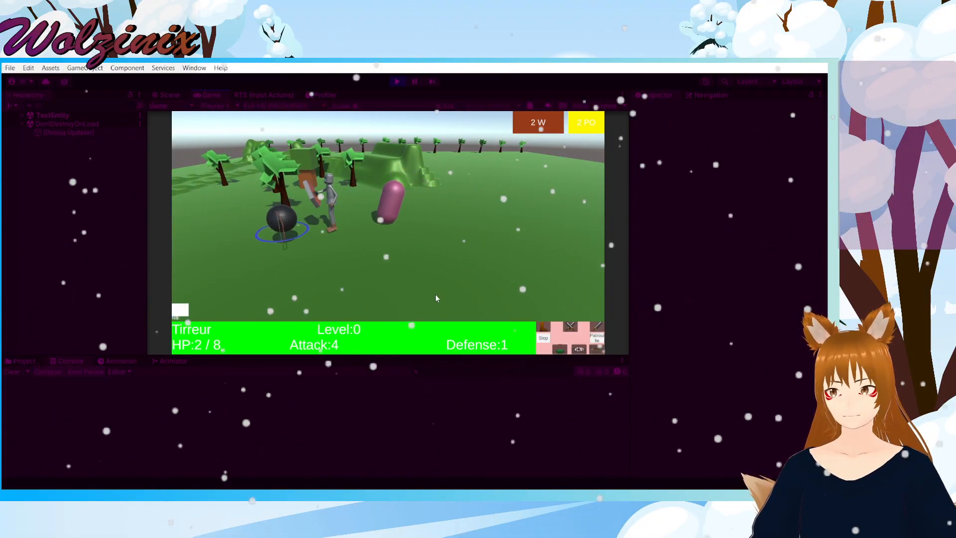
Step: Start another command for the Tirreur, select the Builder, and stop Play mode to return to the Firstbattle scene
{"action": "left_click", "coordinate": [589, 348]}
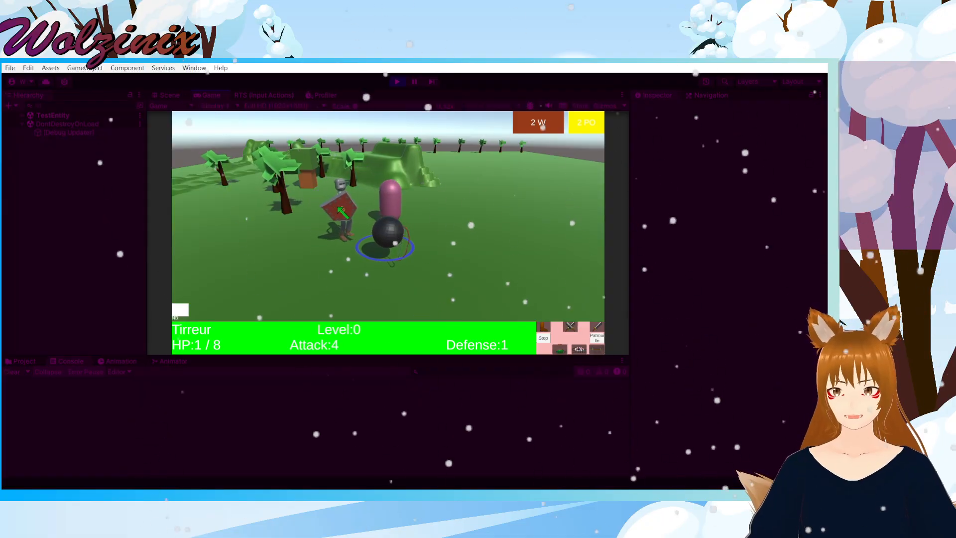
{"action": "left_click", "coordinate": [387, 199]}
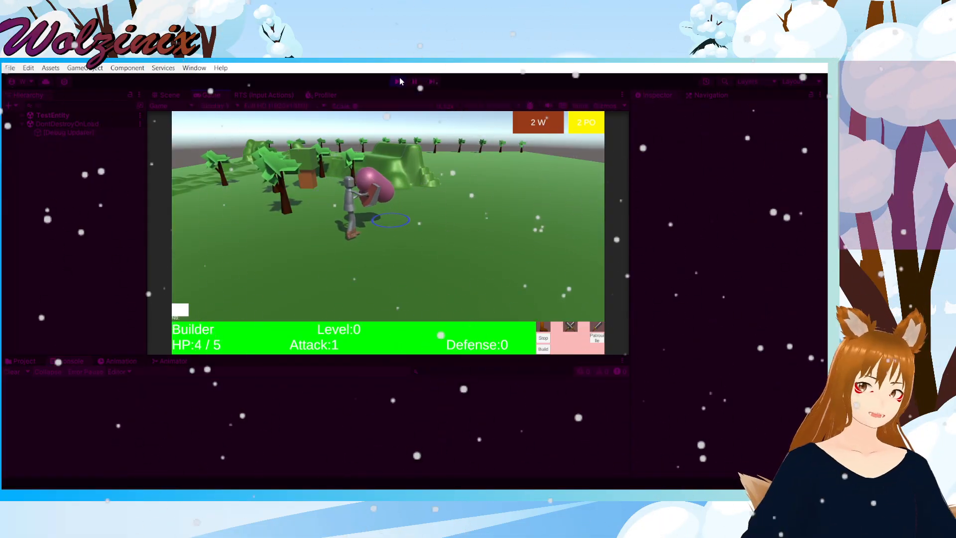
{"action": "left_click", "coordinate": [399, 81]}
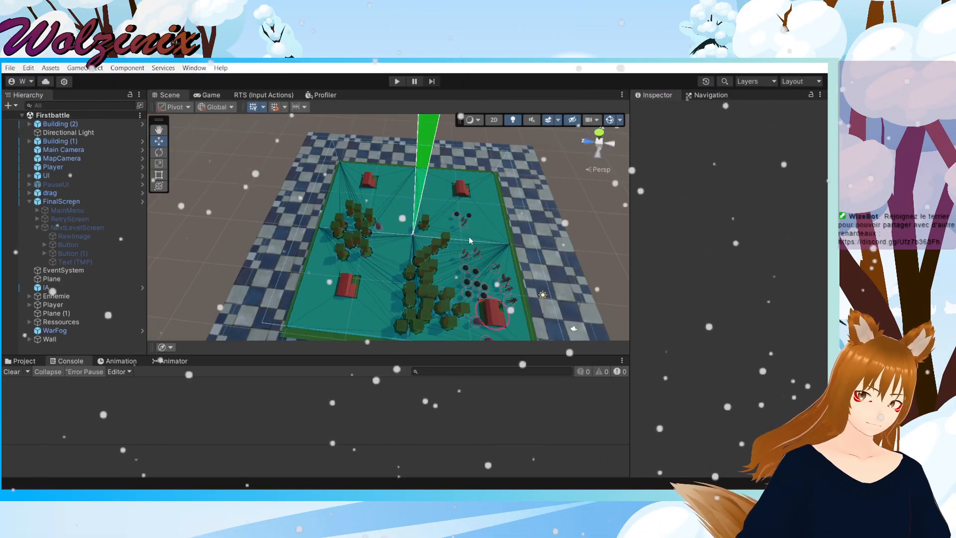
{"action": "middle_click_drag", "start_coordinate": [466, 234], "coordinate": [411, 229]}
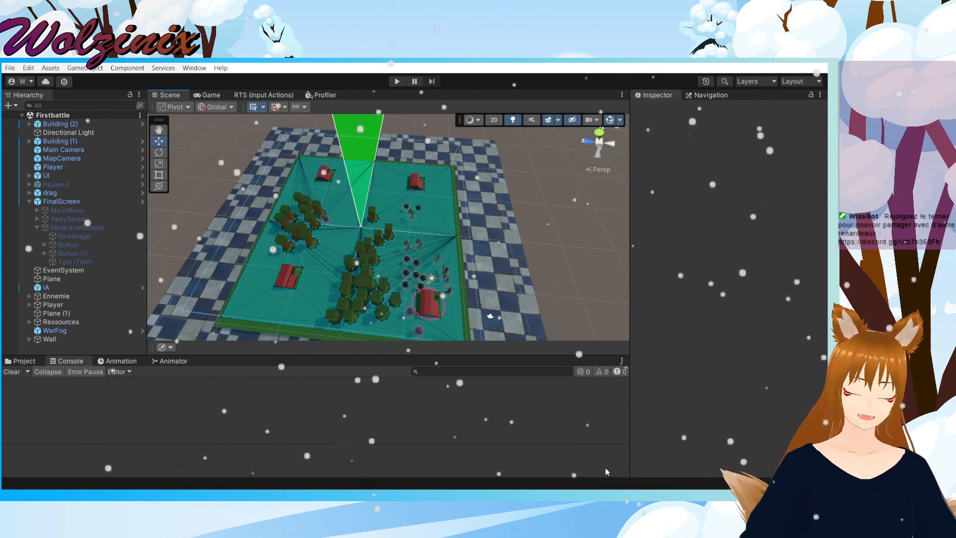
Step: Switch to the Git Bash terminal, check the RTS repository's status and stage all changes
{"action": "key", "text": "alt+Tab"}
{"action": "type", "text": "git status"}
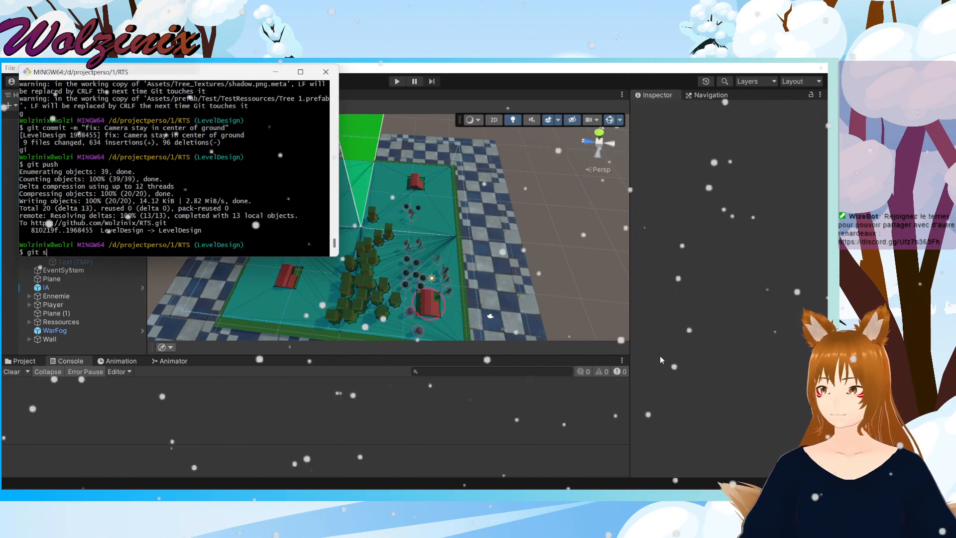
{"action": "key", "text": "Return"}
{"action": "type", "text": "git add ."}
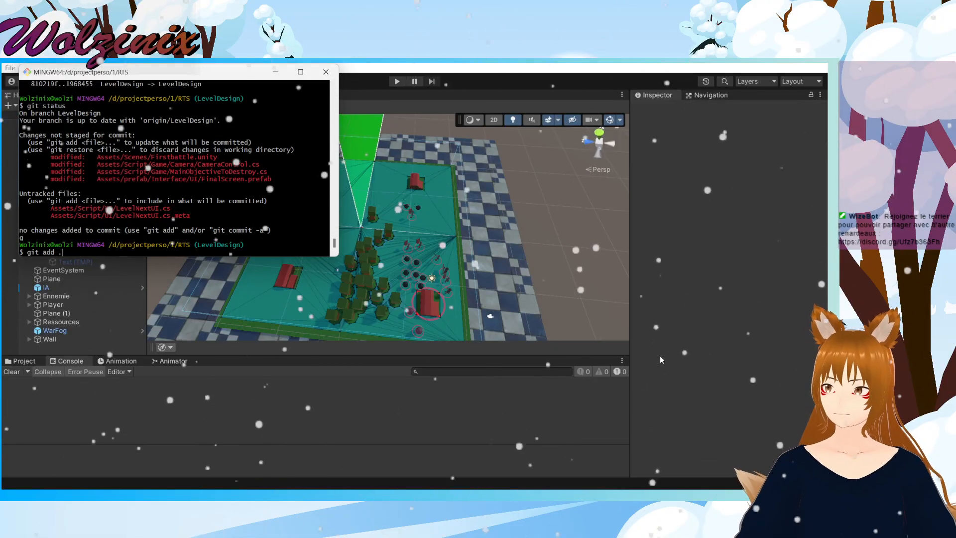
{"action": "key", "text": "Return"}
Step: Commit the staged changes with the message "feat: Final screen can do multiple choice"
{"action": "type", "text": "git commit -m \""}
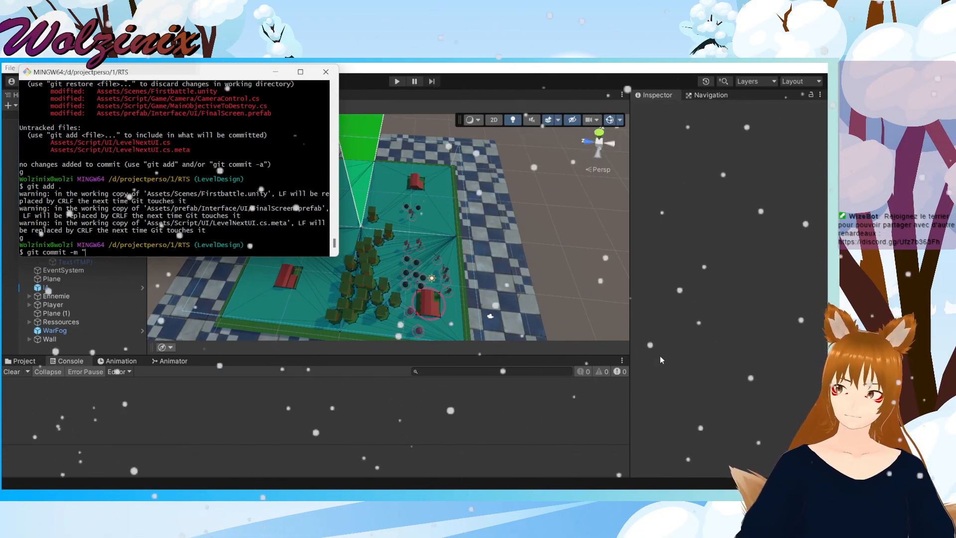
{"action": "type", "text": "feat: Fin"}
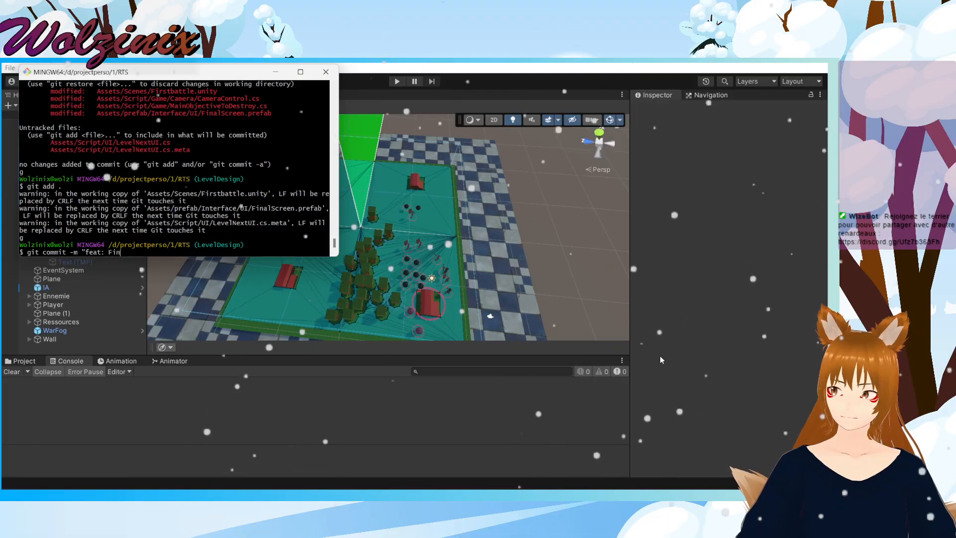
{"action": "type", "text": "al screen "}
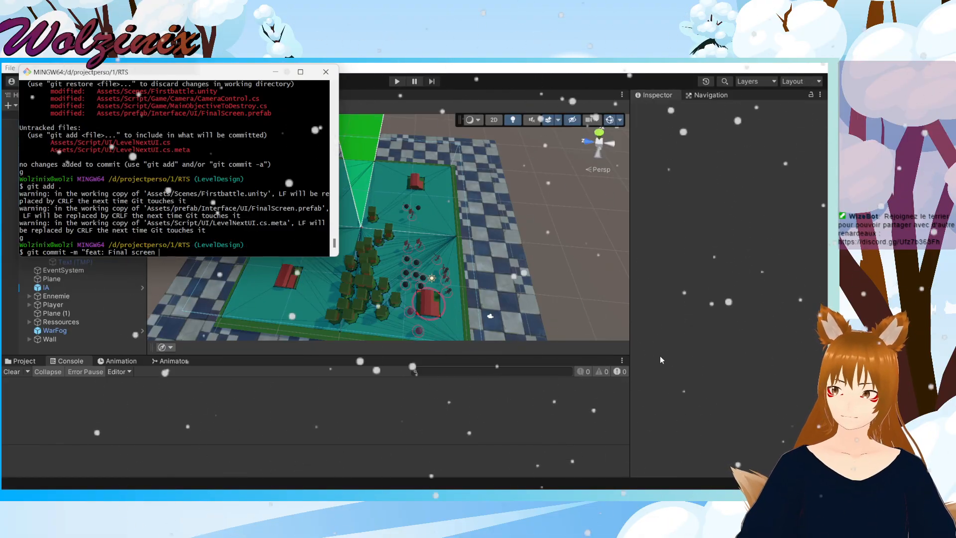
{"action": "type", "text": "can do multiple choice\""}
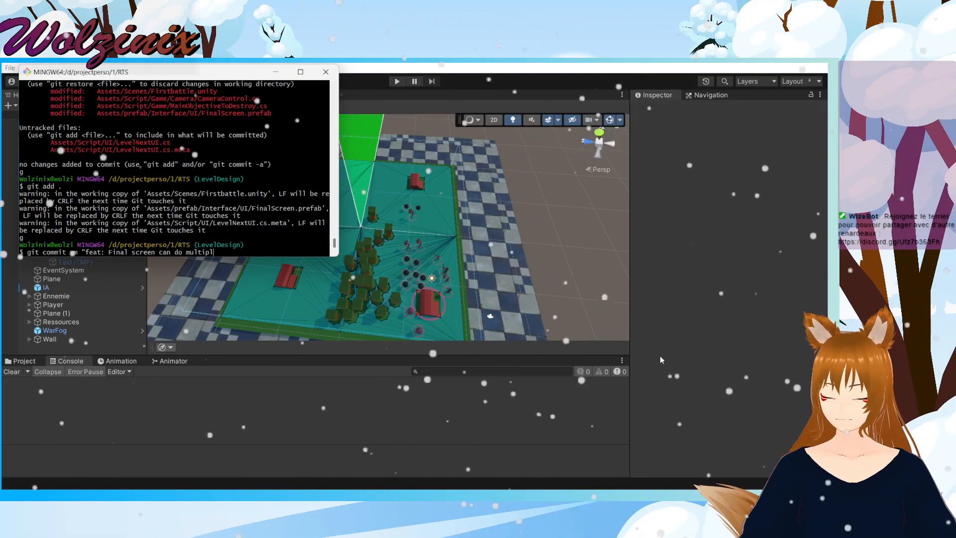
{"action": "key", "text": "Return"}
Step: Push the LevelDesign branch to the remote repository and return to the Unity editor
{"action": "type", "text": "git push"}
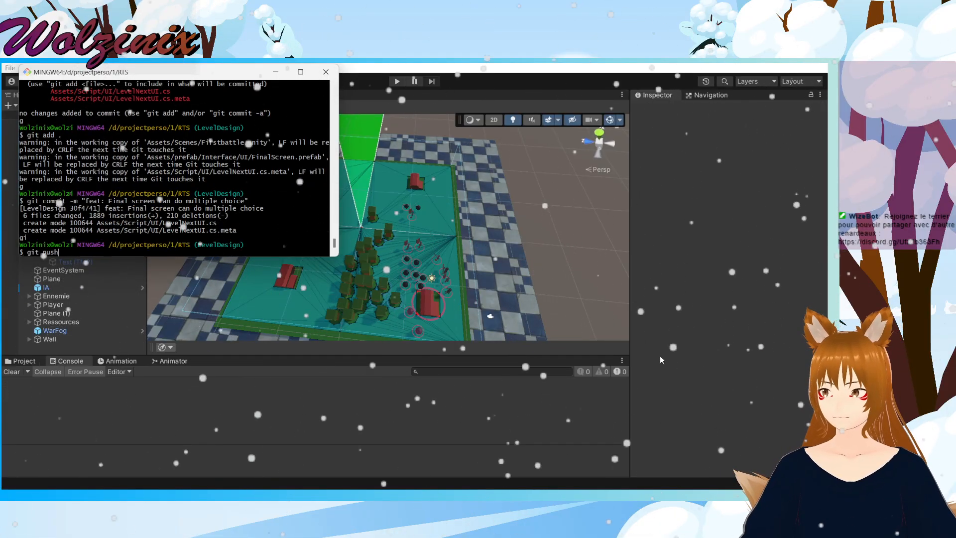
{"action": "key", "text": "Return"}
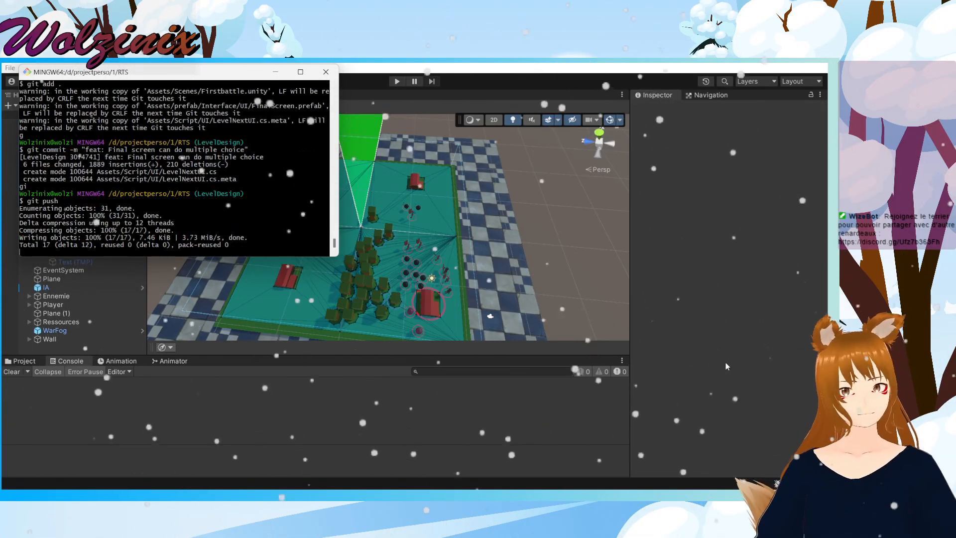
{"action": "left_click", "coordinate": [702, 316]}
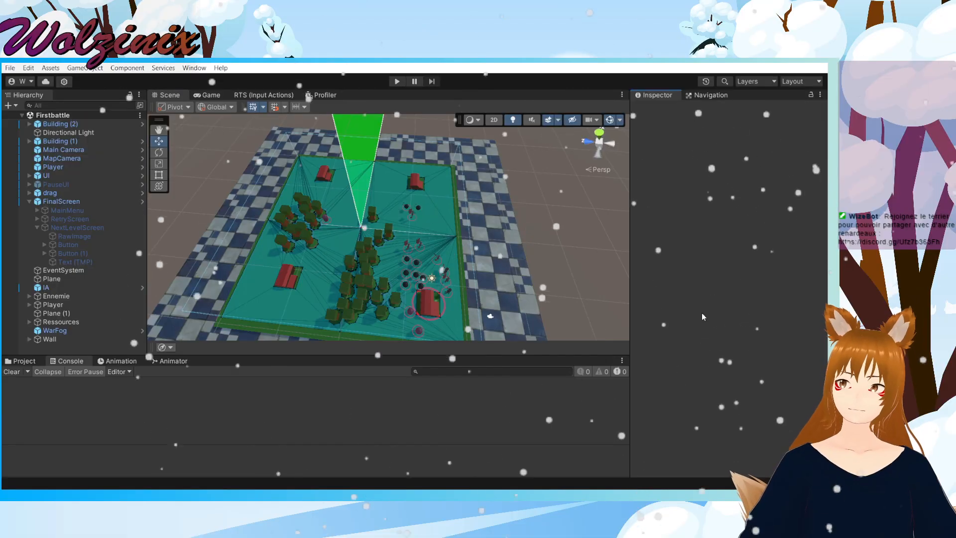
Step: Show the project's Scenes folder and view the Firstbattle map from another angle
{"action": "left_click", "coordinate": [22, 361]}
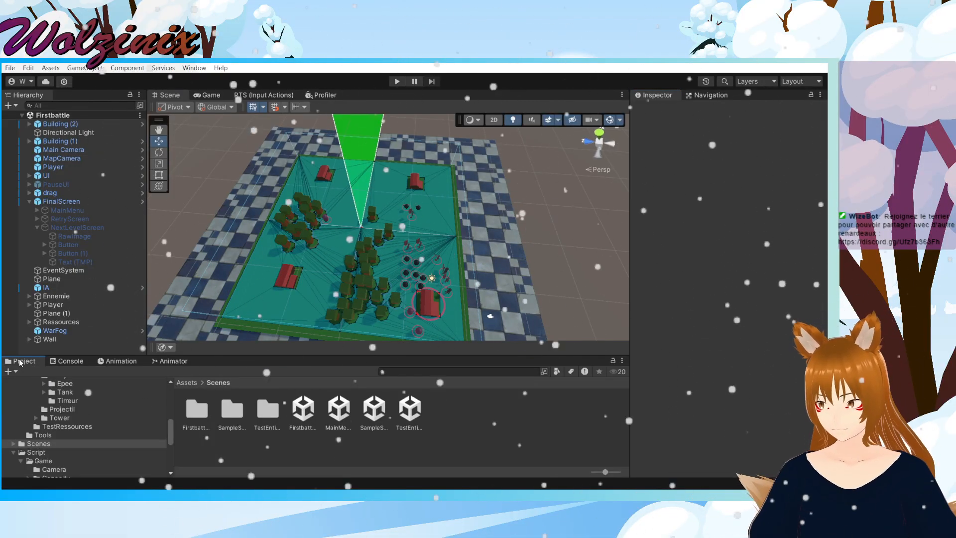
{"action": "left_click_drag", "start_coordinate": [514, 167], "coordinate": [387, 219], "text": "alt"}
{"action": "middle_click_drag", "start_coordinate": [387, 219], "coordinate": [426, 185]}
{"action": "left_click_drag", "start_coordinate": [423, 271], "coordinate": [417, 224], "text": "alt"}
{"action": "middle_click_drag", "start_coordinate": [417, 224], "coordinate": [459, 177]}
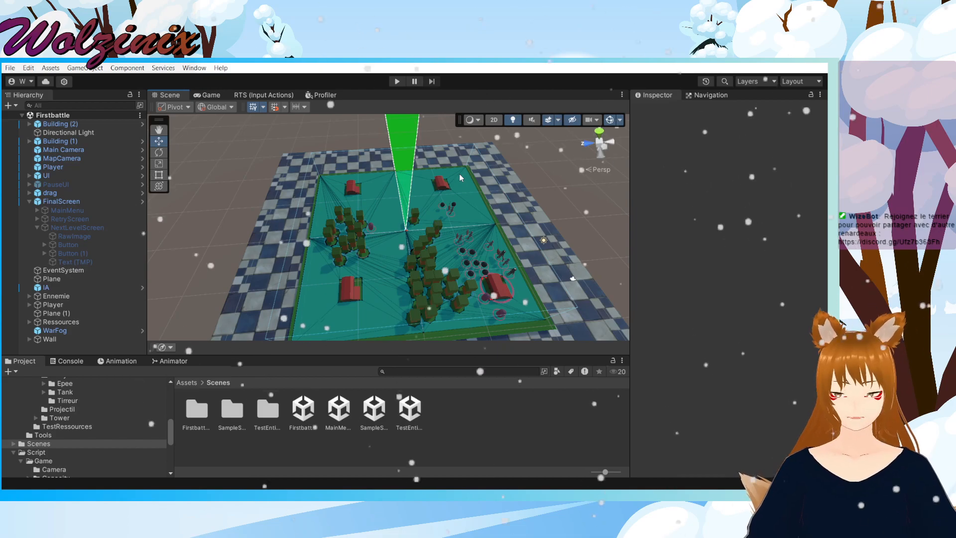
Step: Look through the Firstbattle, SampleScene, TestEntity and Tower folders, ending back in the Scenes folder
{"action": "double_click", "coordinate": [204, 409]}
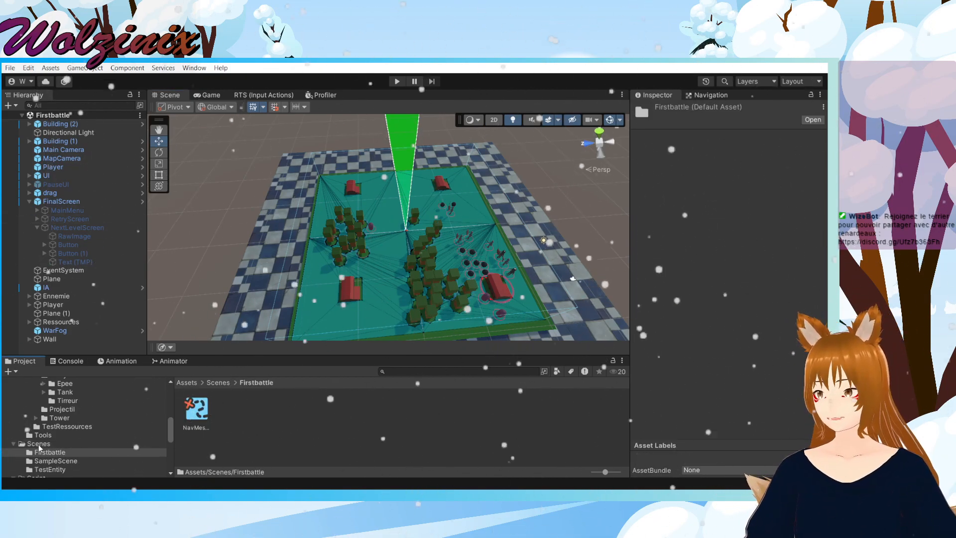
{"action": "left_click", "coordinate": [39, 444]}
{"action": "left_click", "coordinate": [50, 461]}
{"action": "left_click", "coordinate": [50, 452]}
{"action": "left_click", "coordinate": [52, 460]}
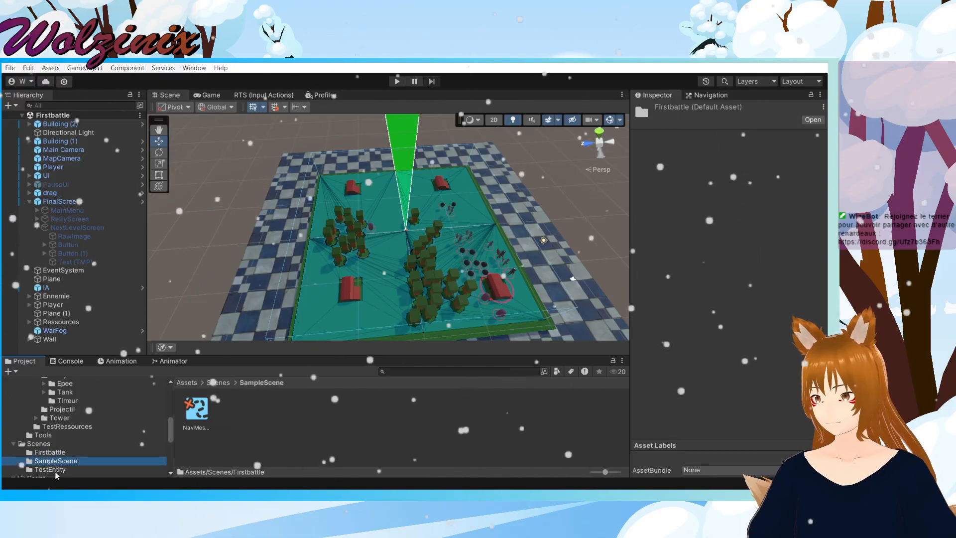
{"action": "left_click", "coordinate": [52, 470]}
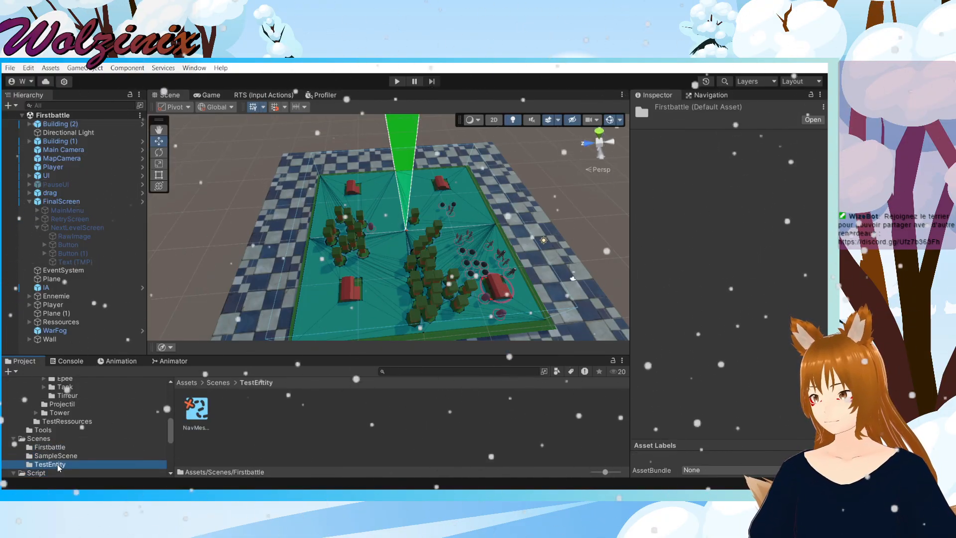
{"action": "left_click", "coordinate": [77, 430]}
{"action": "left_click", "coordinate": [90, 416]}
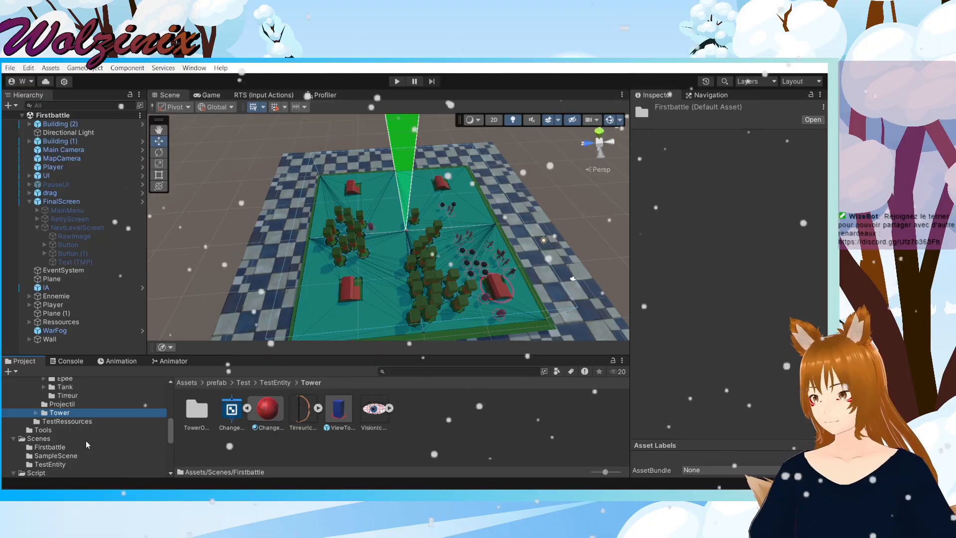
{"action": "left_click", "coordinate": [85, 440]}
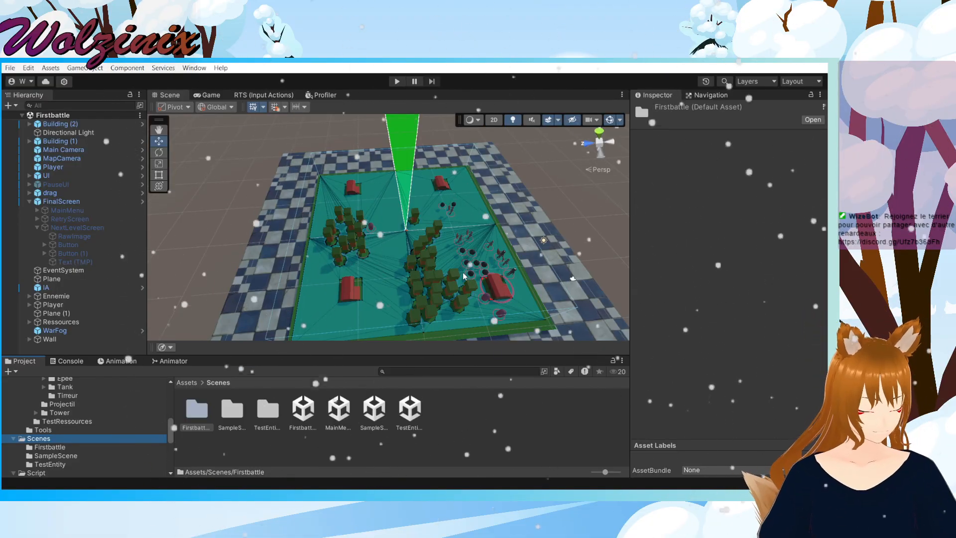
{"action": "middle_click_drag", "start_coordinate": [490, 307], "coordinate": [448, 226]}
{"action": "left_click_drag", "start_coordinate": [448, 227], "coordinate": [387, 192], "text": "alt"}
{"action": "middle_click_drag", "start_coordinate": [387, 192], "coordinate": [387, 202]}
{"action": "left_click_drag", "start_coordinate": [386, 202], "coordinate": [367, 235], "text": "alt"}
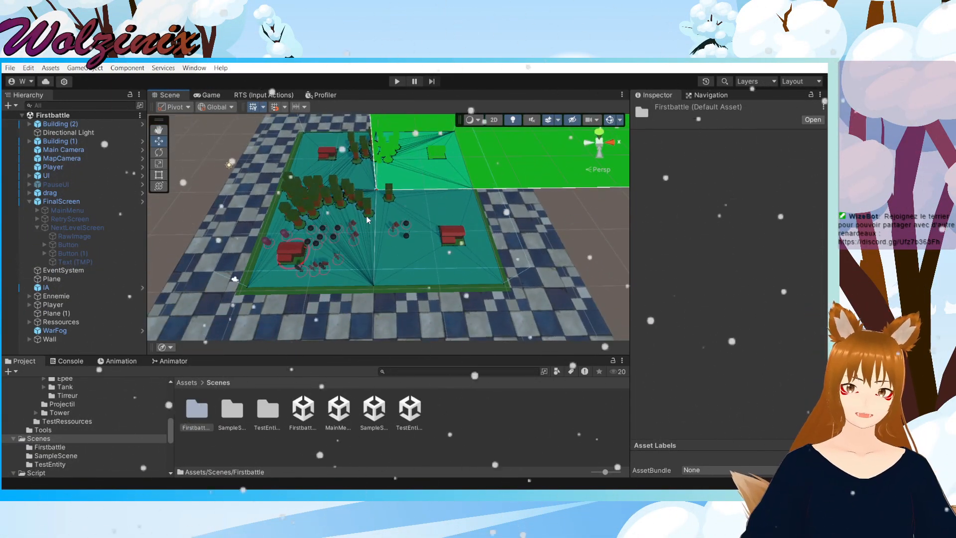
{"action": "left_click_drag", "start_coordinate": [368, 219], "coordinate": [448, 277], "text": "alt"}
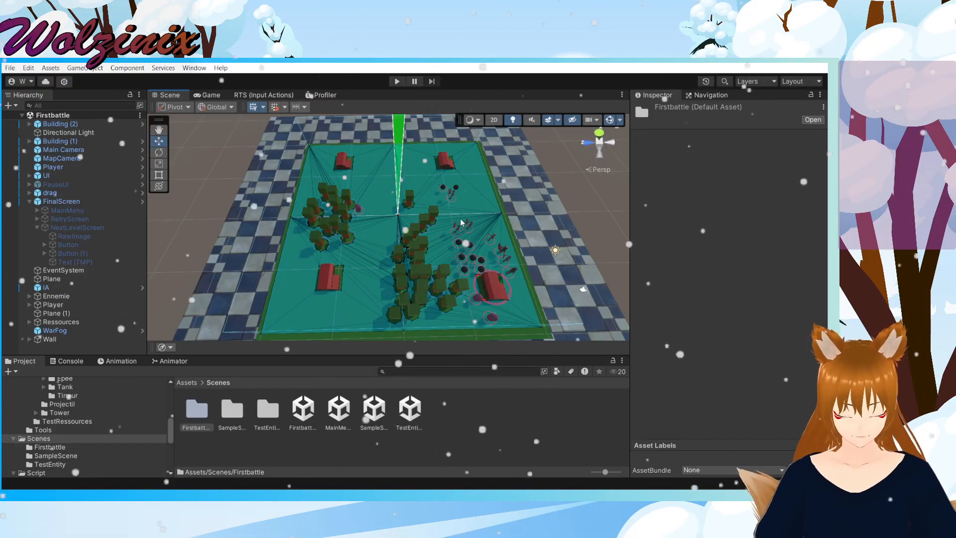
{"action": "left_click_drag", "start_coordinate": [550, 289], "coordinate": [502, 251], "text": "alt"}
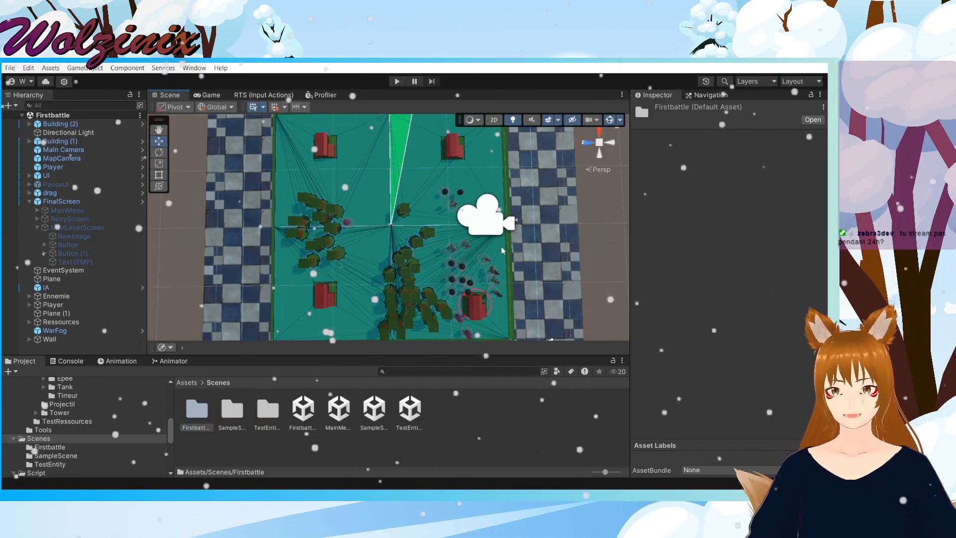
Step: Examine the circled red building, its surrounding units and the neighbouring forest in the Firstbattle scene
{"action": "scroll", "coordinate": [501, 250], "scroll_direction": "up", "scroll_amount": 3}
{"action": "right_click_drag", "start_coordinate": [502, 250], "coordinate": [509, 256]}
{"action": "middle_click_drag", "start_coordinate": [508, 256], "coordinate": [371, 203]}
{"action": "scroll", "coordinate": [339, 184], "scroll_direction": "up", "scroll_amount": 2}
{"action": "right_click_drag", "start_coordinate": [438, 209], "coordinate": [452, 217]}
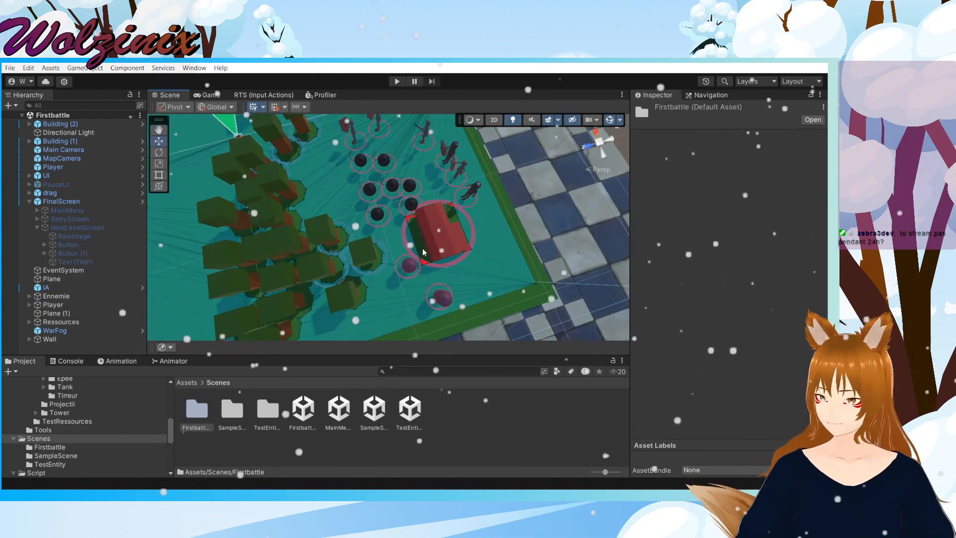
{"action": "scroll", "coordinate": [452, 217], "scroll_direction": "down", "scroll_amount": 4}
{"action": "scroll", "coordinate": [452, 217], "scroll_direction": "down", "scroll_amount": 4}
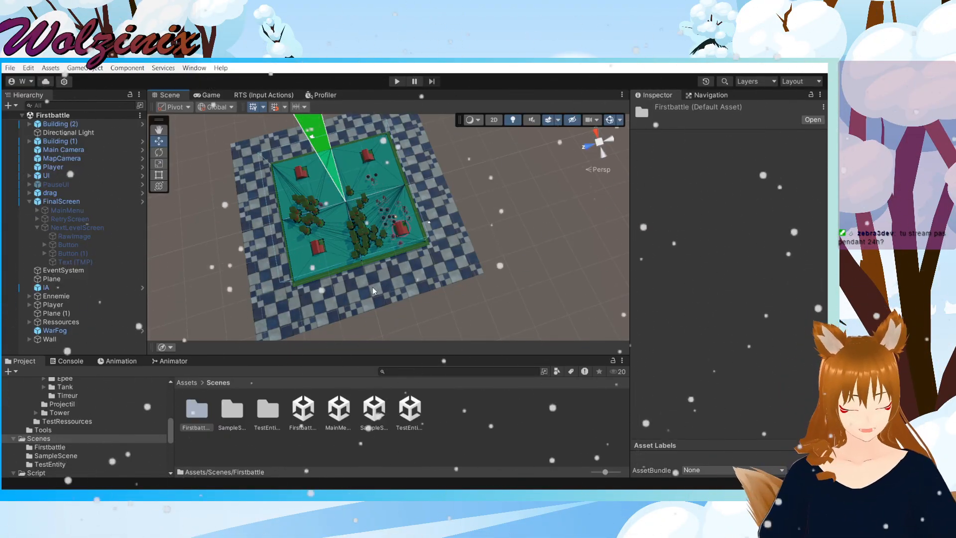
{"action": "scroll", "coordinate": [374, 290], "scroll_direction": "up", "scroll_amount": 10}
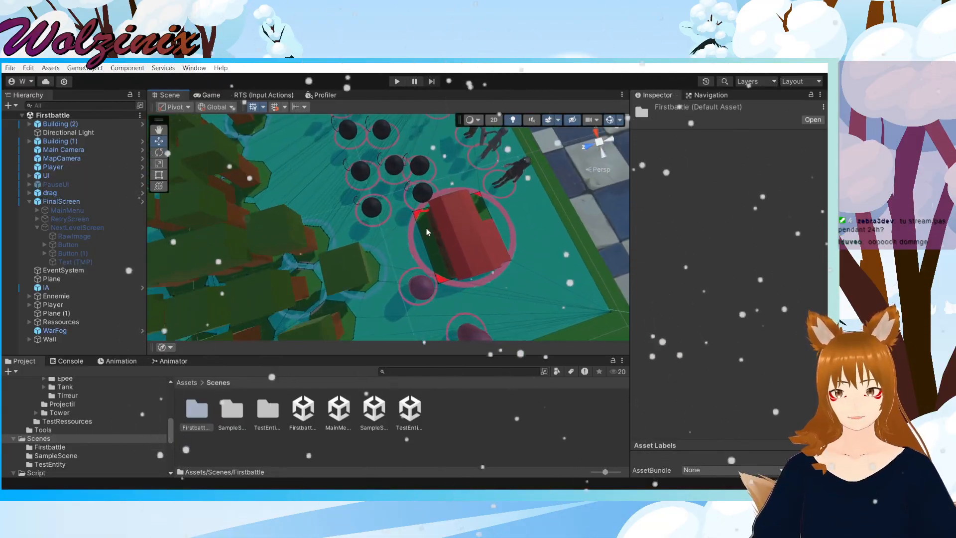
{"action": "left_click_drag", "start_coordinate": [391, 250], "coordinate": [359, 174], "text": "alt"}
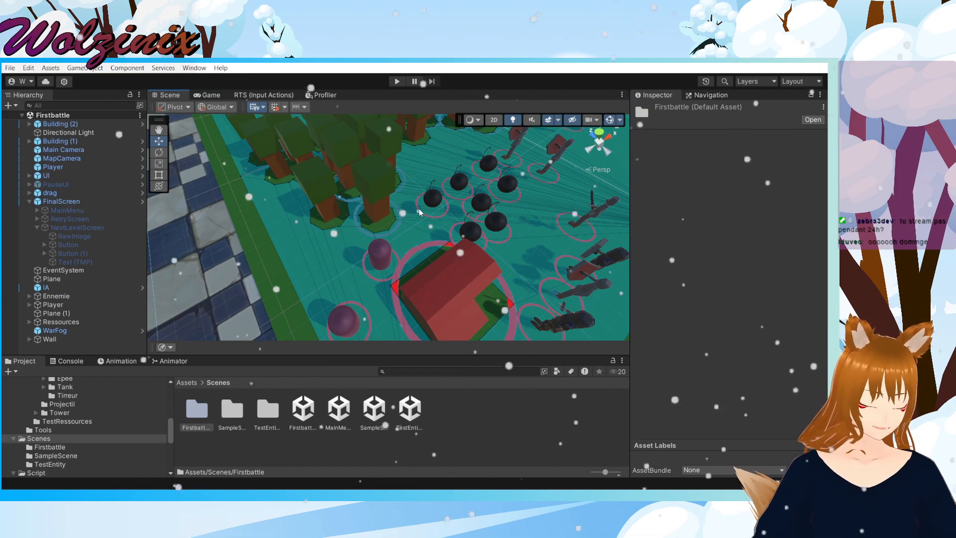
{"action": "scroll", "coordinate": [398, 192], "scroll_direction": "down", "scroll_amount": 6}
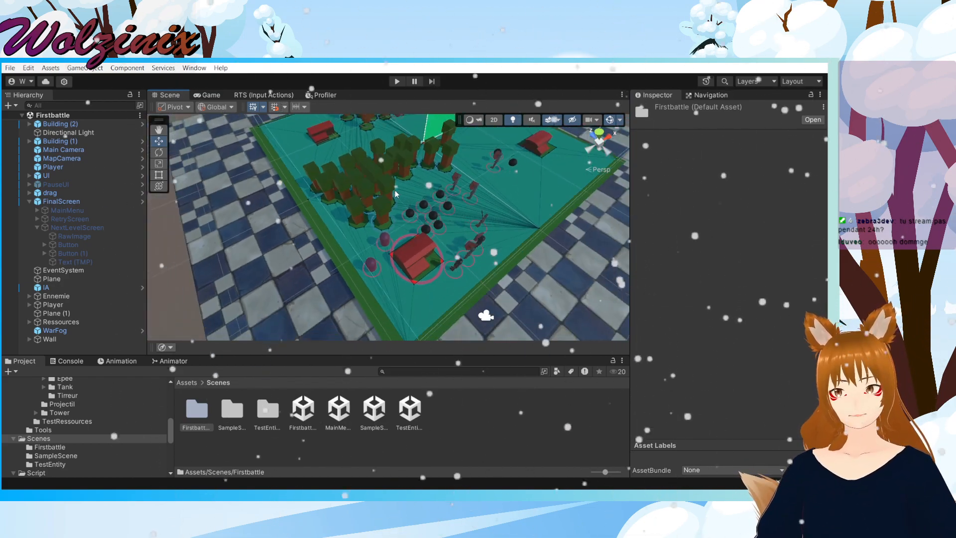
{"action": "left_click_drag", "start_coordinate": [395, 191], "coordinate": [482, 178], "text": "alt"}
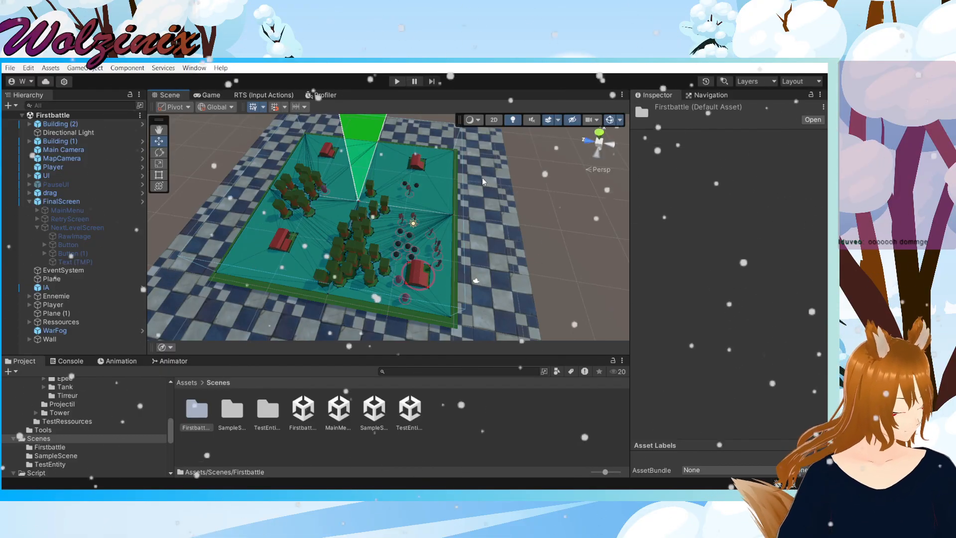
{"action": "scroll", "coordinate": [482, 177], "scroll_direction": "up", "scroll_amount": 5}
{"action": "left_click_drag", "start_coordinate": [513, 256], "coordinate": [20, 230], "text": "alt"}
{"action": "left_click_drag", "start_coordinate": [589, 227], "coordinate": [491, 184], "text": "alt"}
{"action": "left_click", "coordinate": [542, 146]}
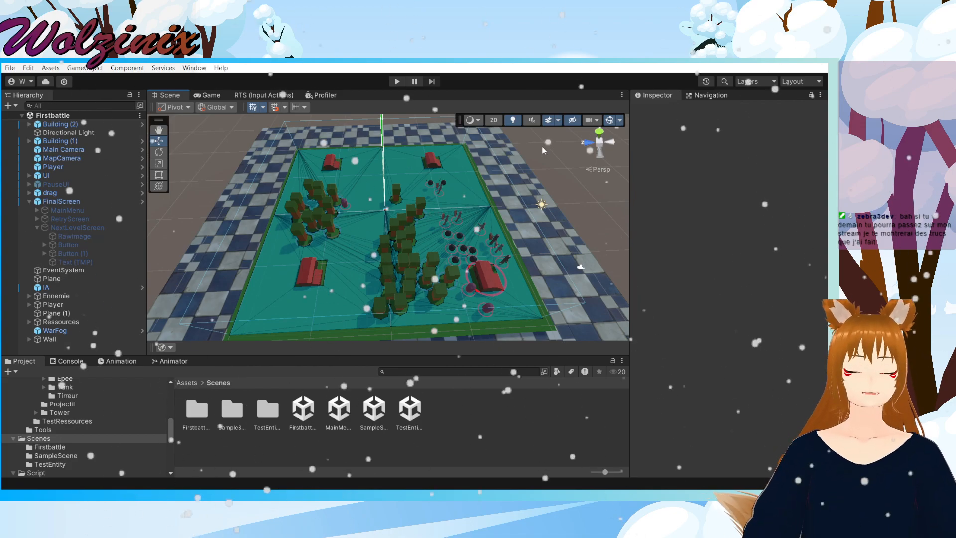
{"action": "mouse_move", "coordinate": [466, 197]}
{"action": "middle_mouse_down"}
{"action": "mouse_move", "coordinate": [430, 228]}
{"action": "mouse_move", "coordinate": [465, 215]}
{"action": "mouse_move", "coordinate": [456, 185]}
{"action": "middle_mouse_up"}
{"action": "left_click_drag", "start_coordinate": [456, 185], "coordinate": [440, 236], "text": "alt"}
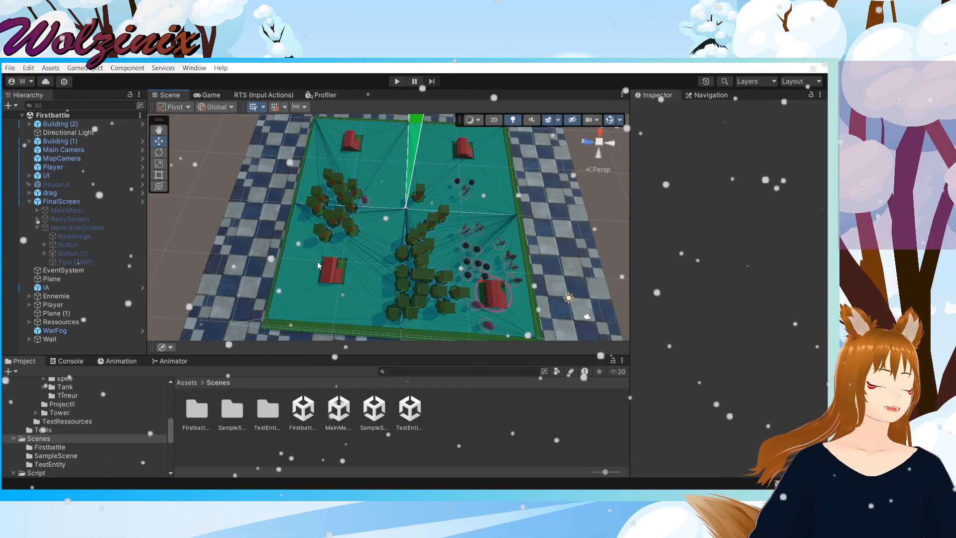
{"action": "right_click_drag", "start_coordinate": [318, 265], "coordinate": [360, 262]}
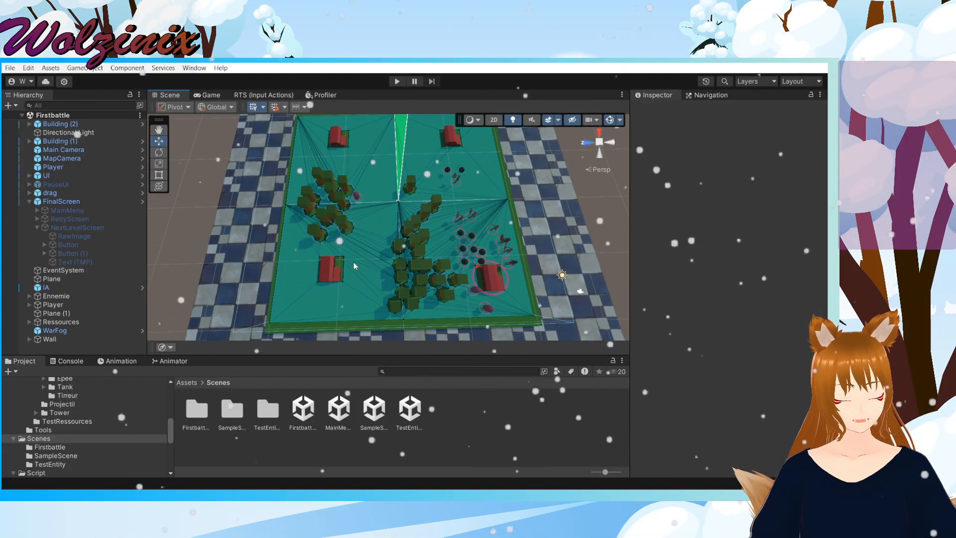
{"action": "mouse_move", "coordinate": [360, 268]}
{"action": "middle_mouse_down"}
{"action": "mouse_move", "coordinate": [330, 333]}
{"action": "mouse_move", "coordinate": [602, 209]}
{"action": "mouse_move", "coordinate": [373, 309]}
{"action": "mouse_move", "coordinate": [359, 272]}
{"action": "middle_mouse_up"}
{"action": "right_click_drag", "start_coordinate": [359, 272], "coordinate": [398, 259]}
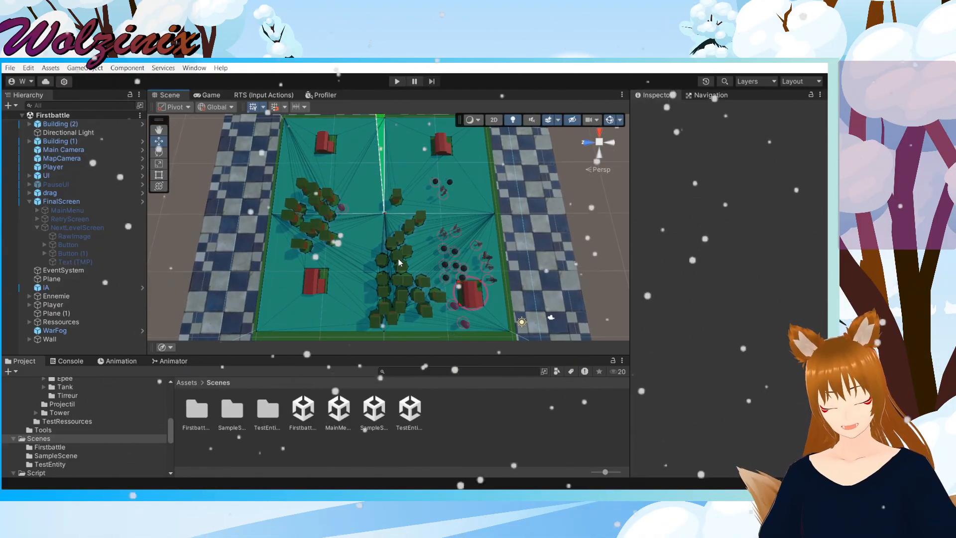
{"action": "scroll", "coordinate": [399, 262], "scroll_direction": "up", "scroll_amount": 1}
{"action": "left_click_drag", "start_coordinate": [402, 250], "coordinate": [400, 264], "text": "alt"}
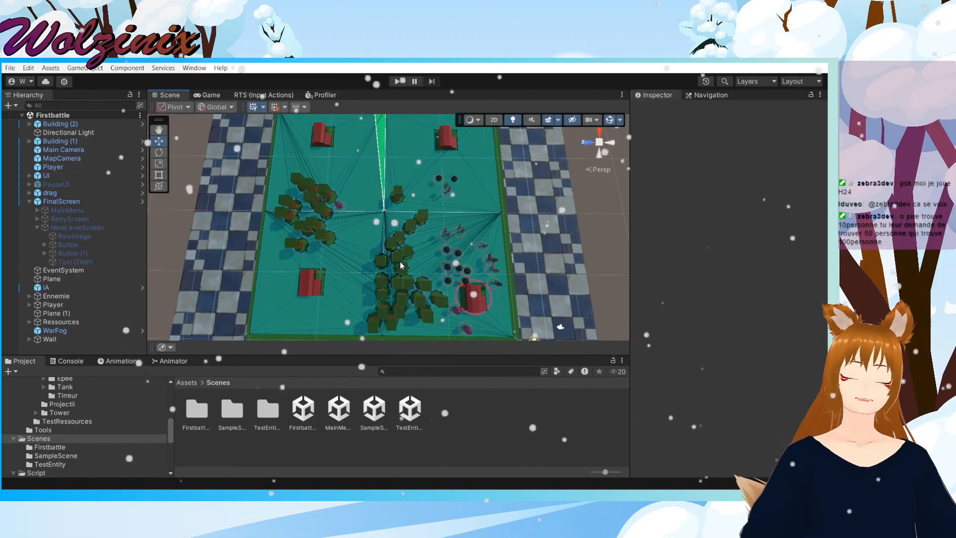
Step: Inspect the Builder beside the red building, followed by a Tirreur in the nearby group of round units
{"action": "scroll", "coordinate": [399, 249], "scroll_direction": "up", "scroll_amount": 4}
{"action": "right_click_drag", "start_coordinate": [398, 250], "coordinate": [388, 198]}
{"action": "middle_click_drag", "start_coordinate": [409, 187], "coordinate": [423, 279]}
{"action": "scroll", "coordinate": [458, 203], "scroll_direction": "up", "scroll_amount": 3}
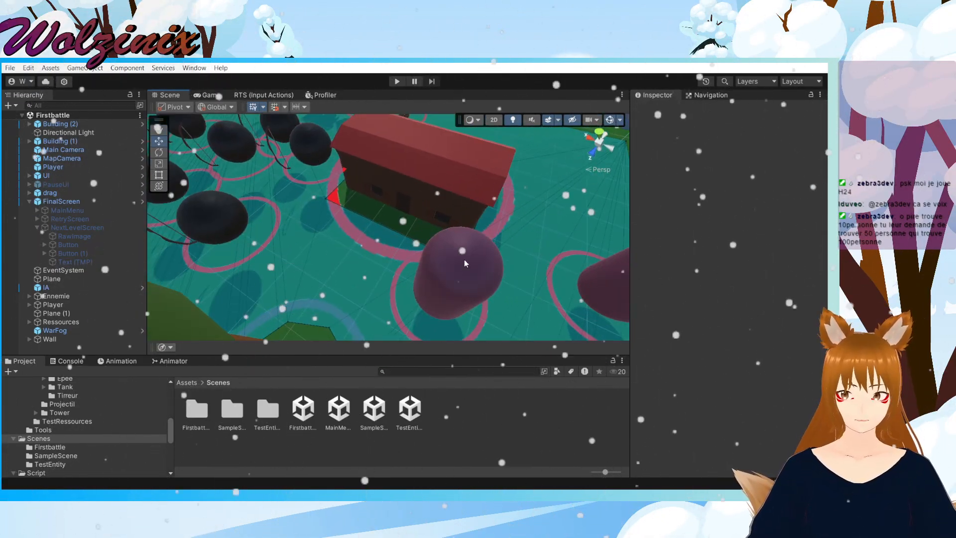
{"action": "left_click", "coordinate": [452, 263]}
{"action": "scroll", "coordinate": [478, 274], "scroll_direction": "down", "scroll_amount": 3}
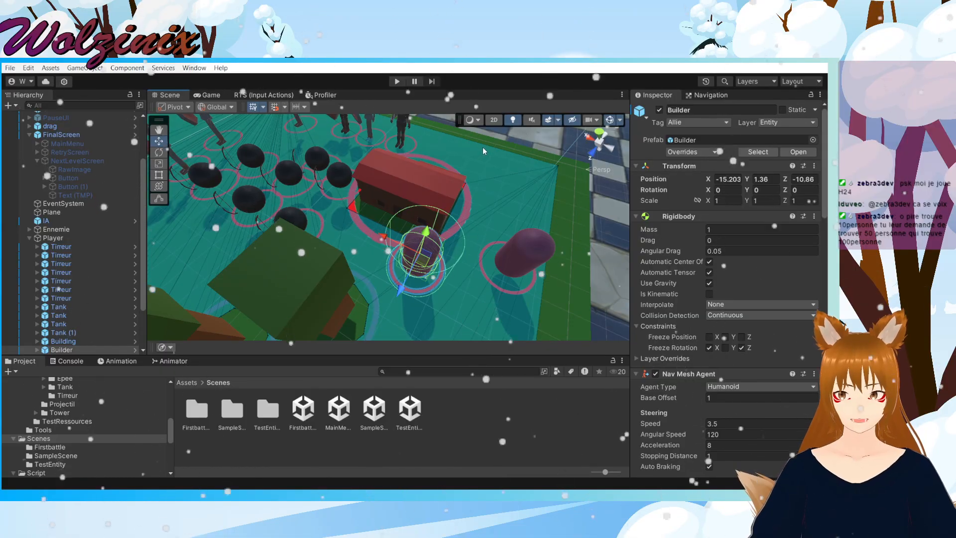
{"action": "middle_click_drag", "start_coordinate": [482, 147], "coordinate": [530, 274]}
{"action": "left_click", "coordinate": [390, 302]}
{"action": "scroll", "coordinate": [447, 192], "scroll_direction": "down", "scroll_amount": 1}
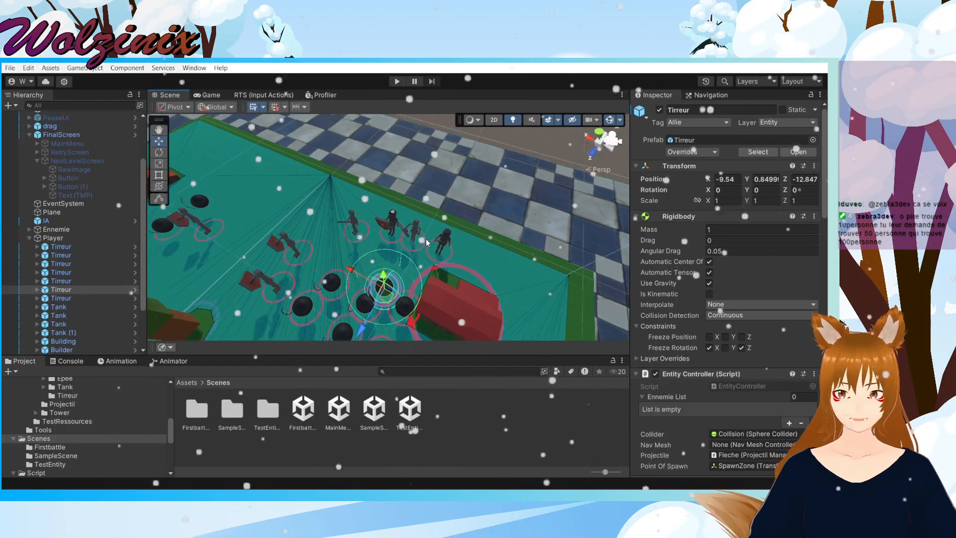
Step: Examine the shield-bearing and armoured soldiers beside the red building up close and clear the selection
{"action": "scroll", "coordinate": [423, 246], "scroll_direction": "up", "scroll_amount": 3}
{"action": "right_click_drag", "start_coordinate": [423, 247], "coordinate": [474, 252]}
{"action": "middle_click_drag", "start_coordinate": [474, 254], "coordinate": [386, 177]}
{"action": "scroll", "coordinate": [385, 200], "scroll_direction": "up", "scroll_amount": 3}
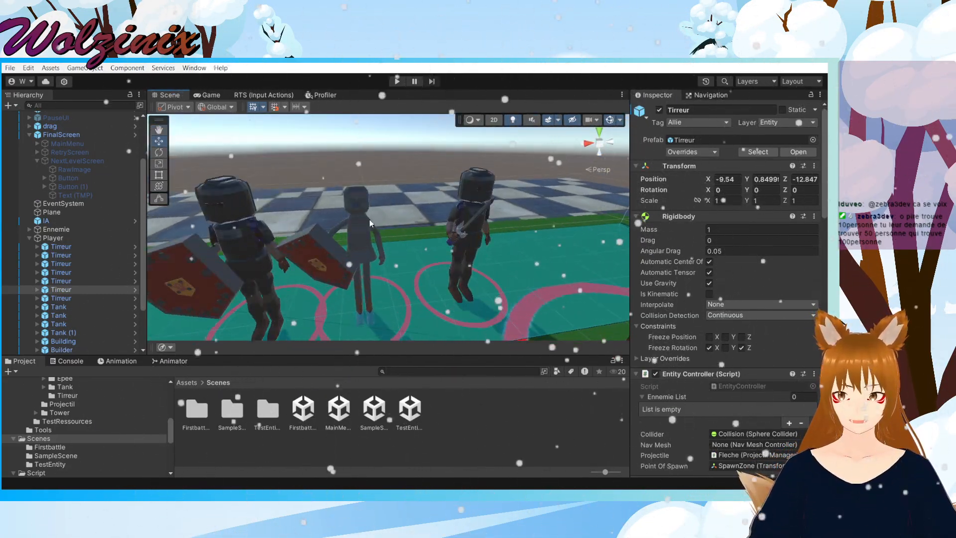
{"action": "left_click", "coordinate": [357, 238]}
{"action": "left_click", "coordinate": [399, 156]}
{"action": "scroll", "coordinate": [399, 152], "scroll_direction": "down", "scroll_amount": 8}
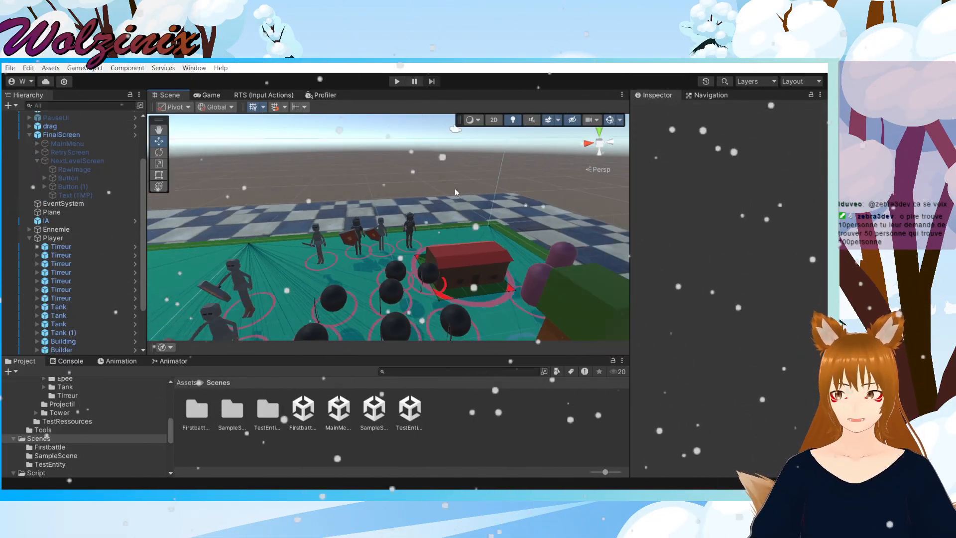
Step: Return to an overview of the whole map and save the Firstbattle scene
{"action": "left_click_drag", "start_coordinate": [521, 172], "coordinate": [267, 227], "text": "alt"}
{"action": "scroll", "coordinate": [319, 223], "scroll_direction": "down", "scroll_amount": 10}
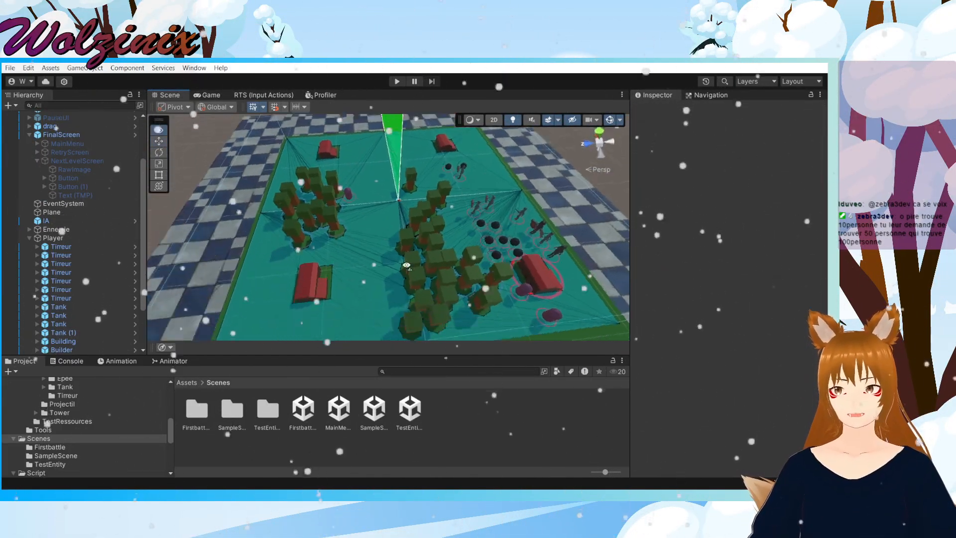
{"action": "left_click_drag", "start_coordinate": [442, 250], "coordinate": [426, 266], "text": "alt"}
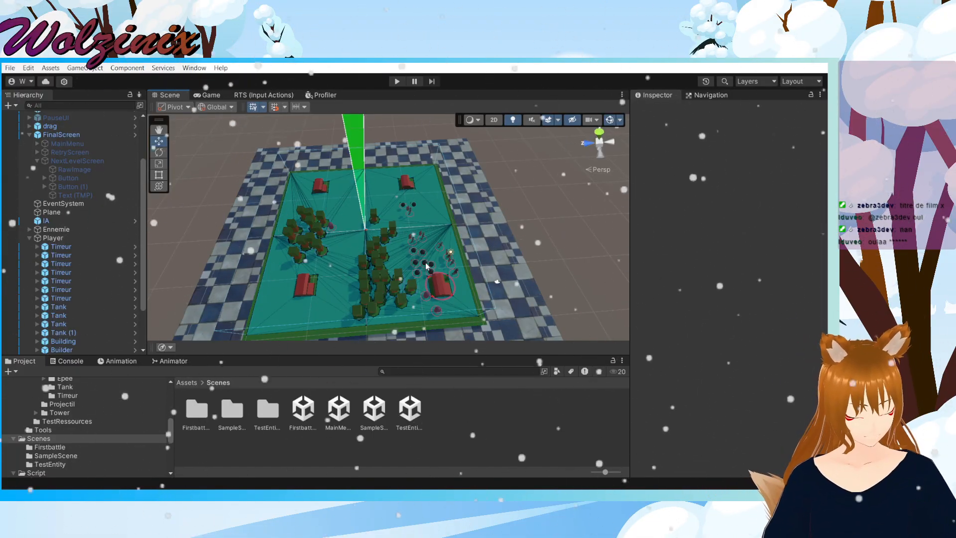
{"action": "key", "text": "ctrl+s"}
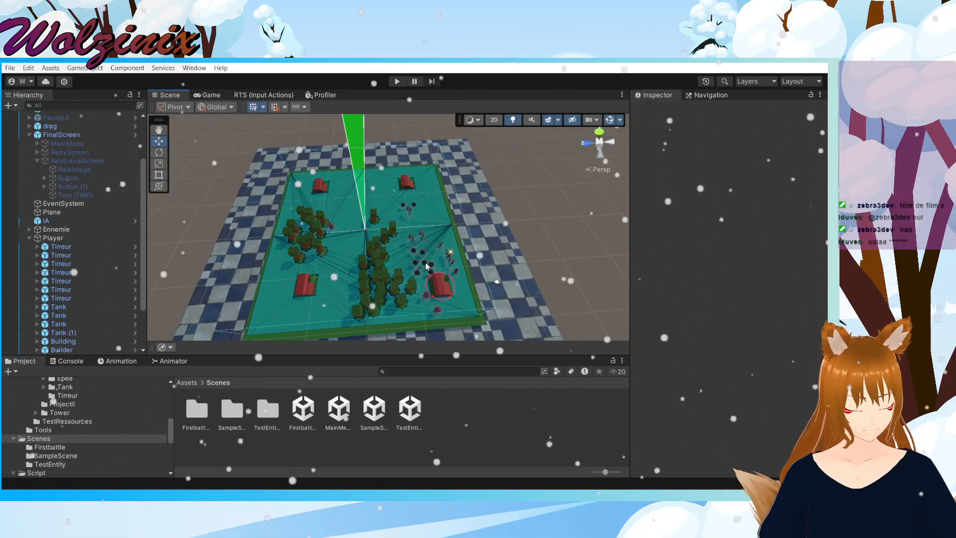